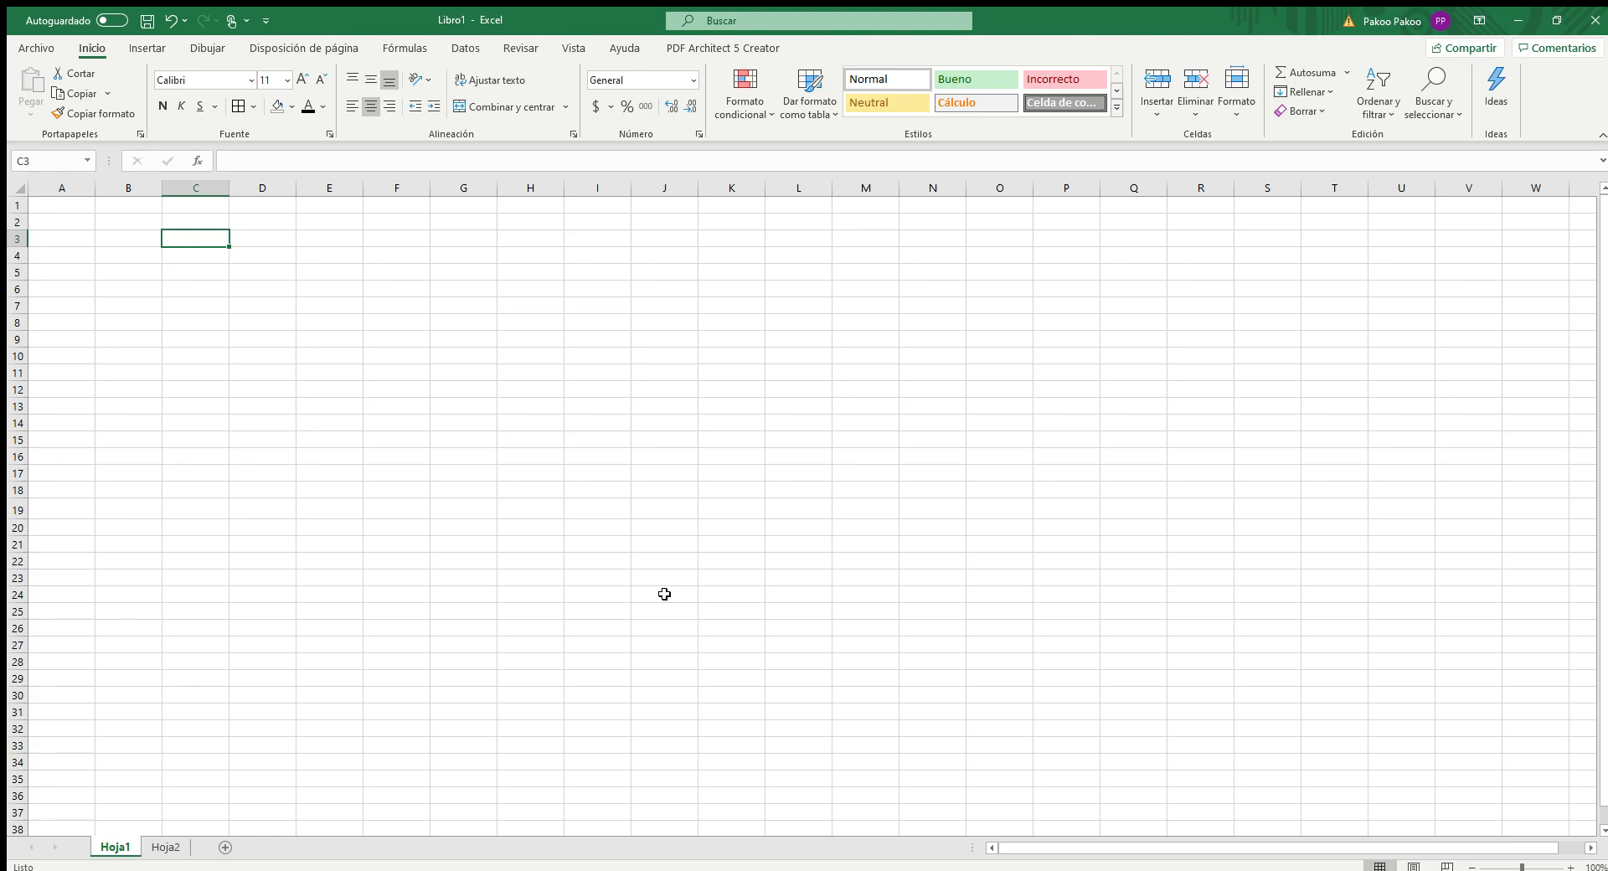
# Enter =ALEATORIO.ENTRE(15,50) in C3 and fill the formula across the range C3:G14
pyautogui.write('=')
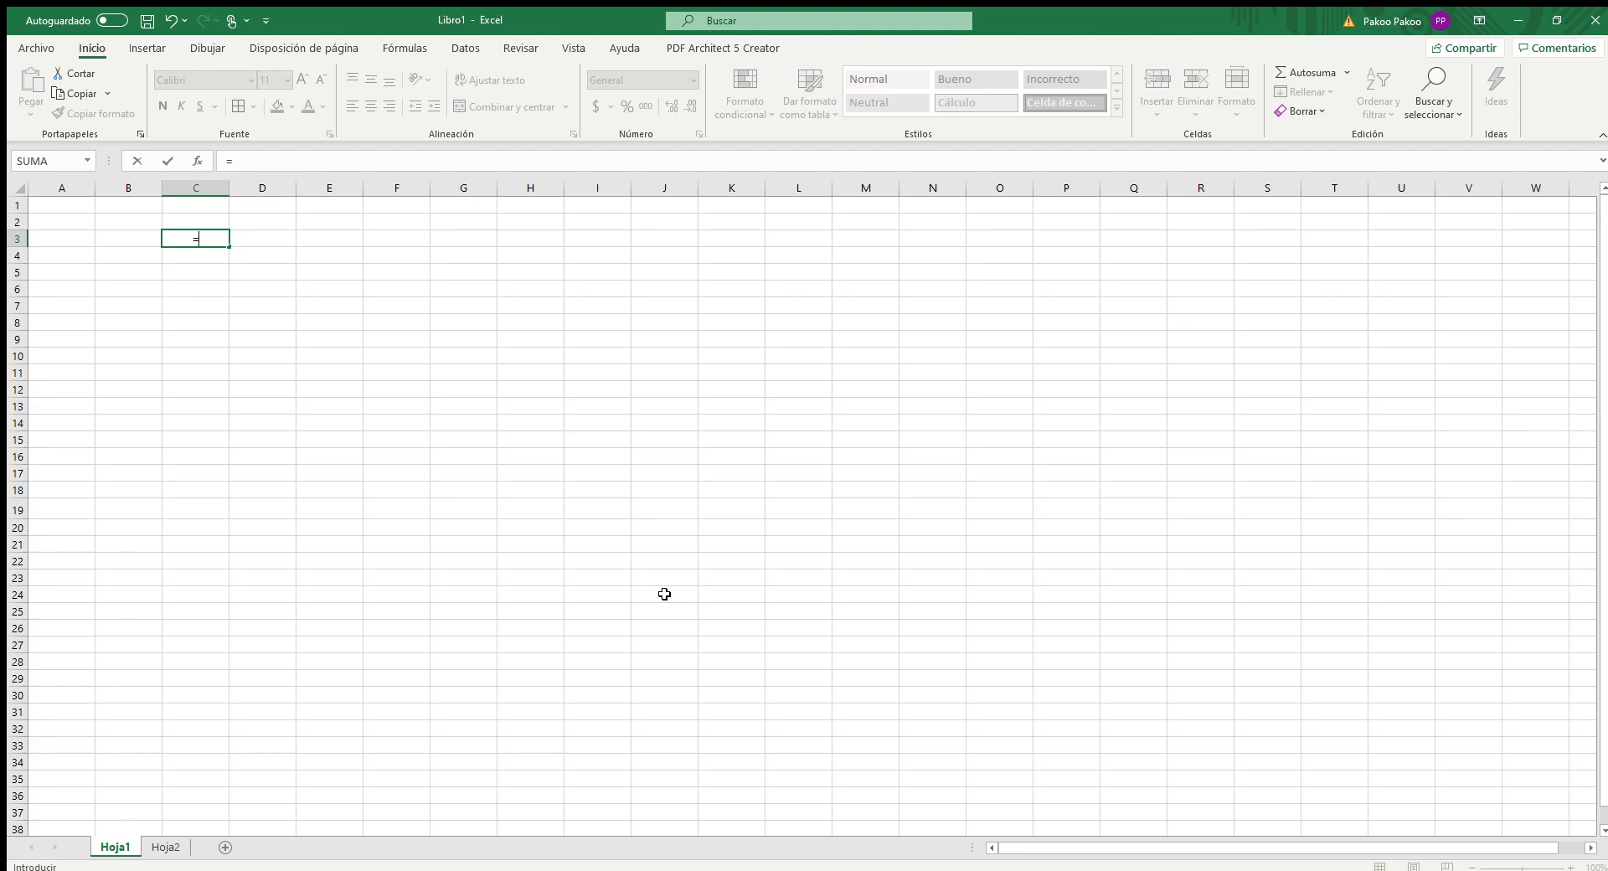
pyautogui.write('alet')
pyautogui.press('BackSpace')
pyautogui.write('a')
pyautogui.press('Tab')
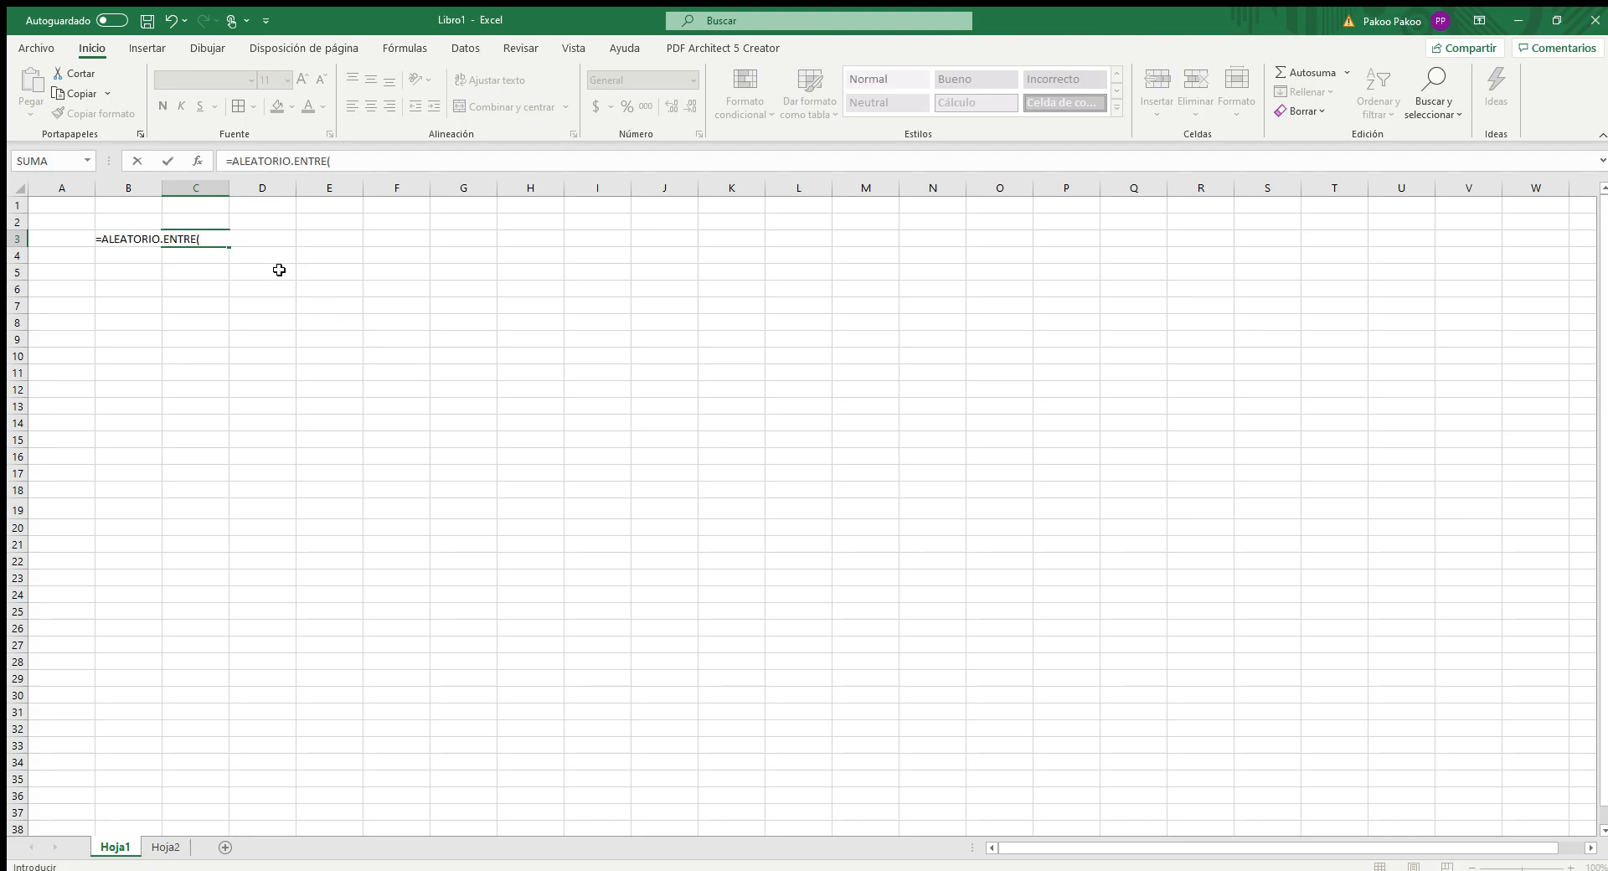
pyautogui.write('15,50')
pyautogui.hotkey('ctrl', 'Return')
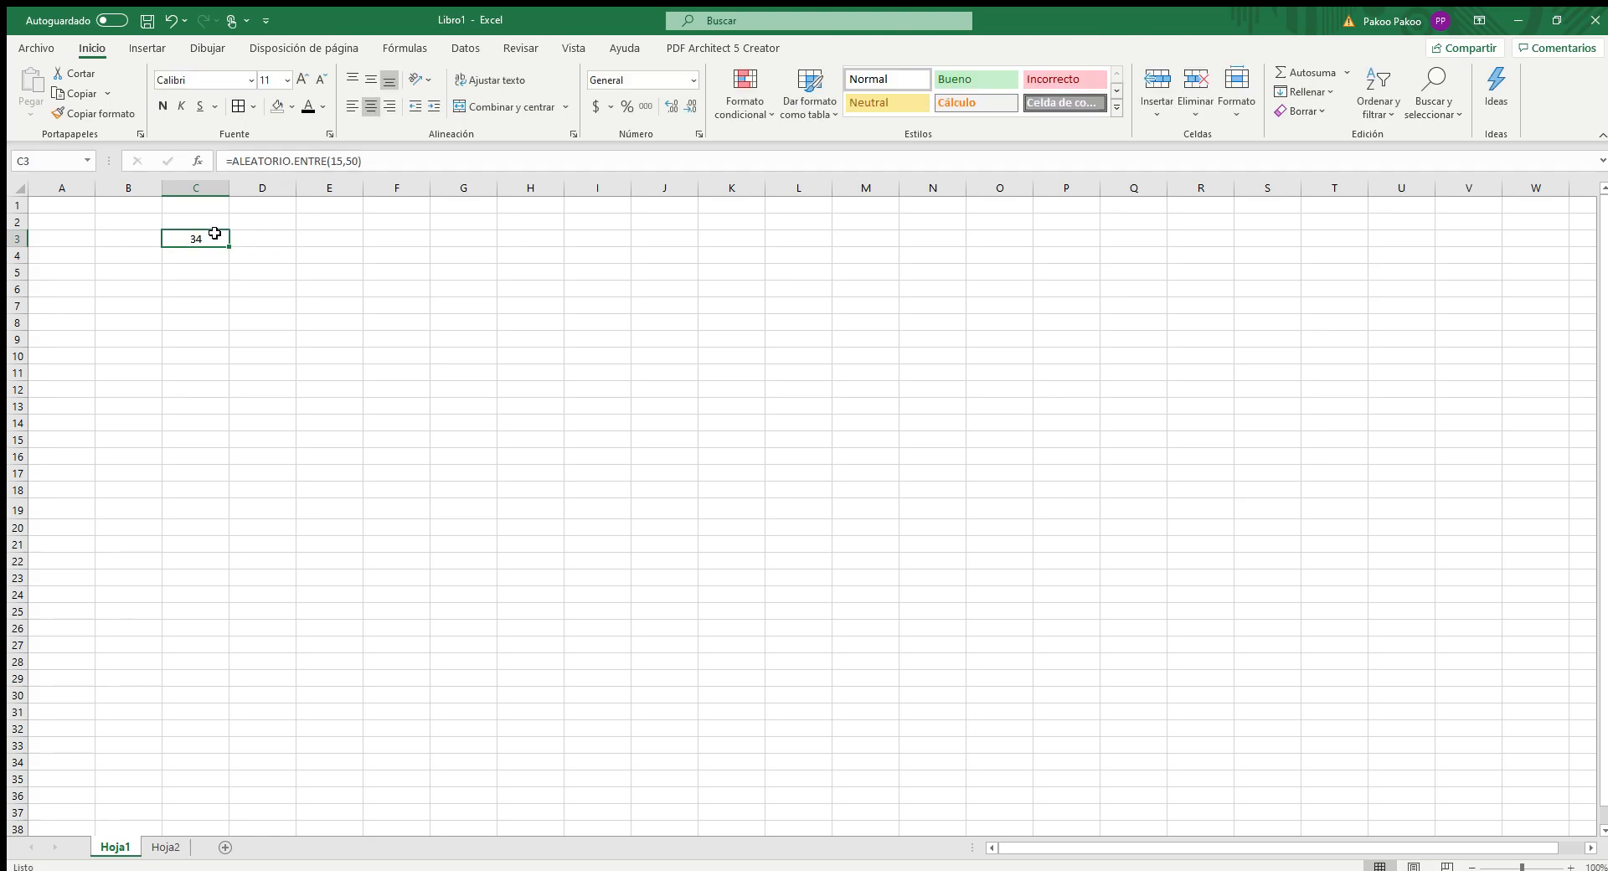
pyautogui.moveTo(230, 247); pyautogui.dragTo(479, 429)
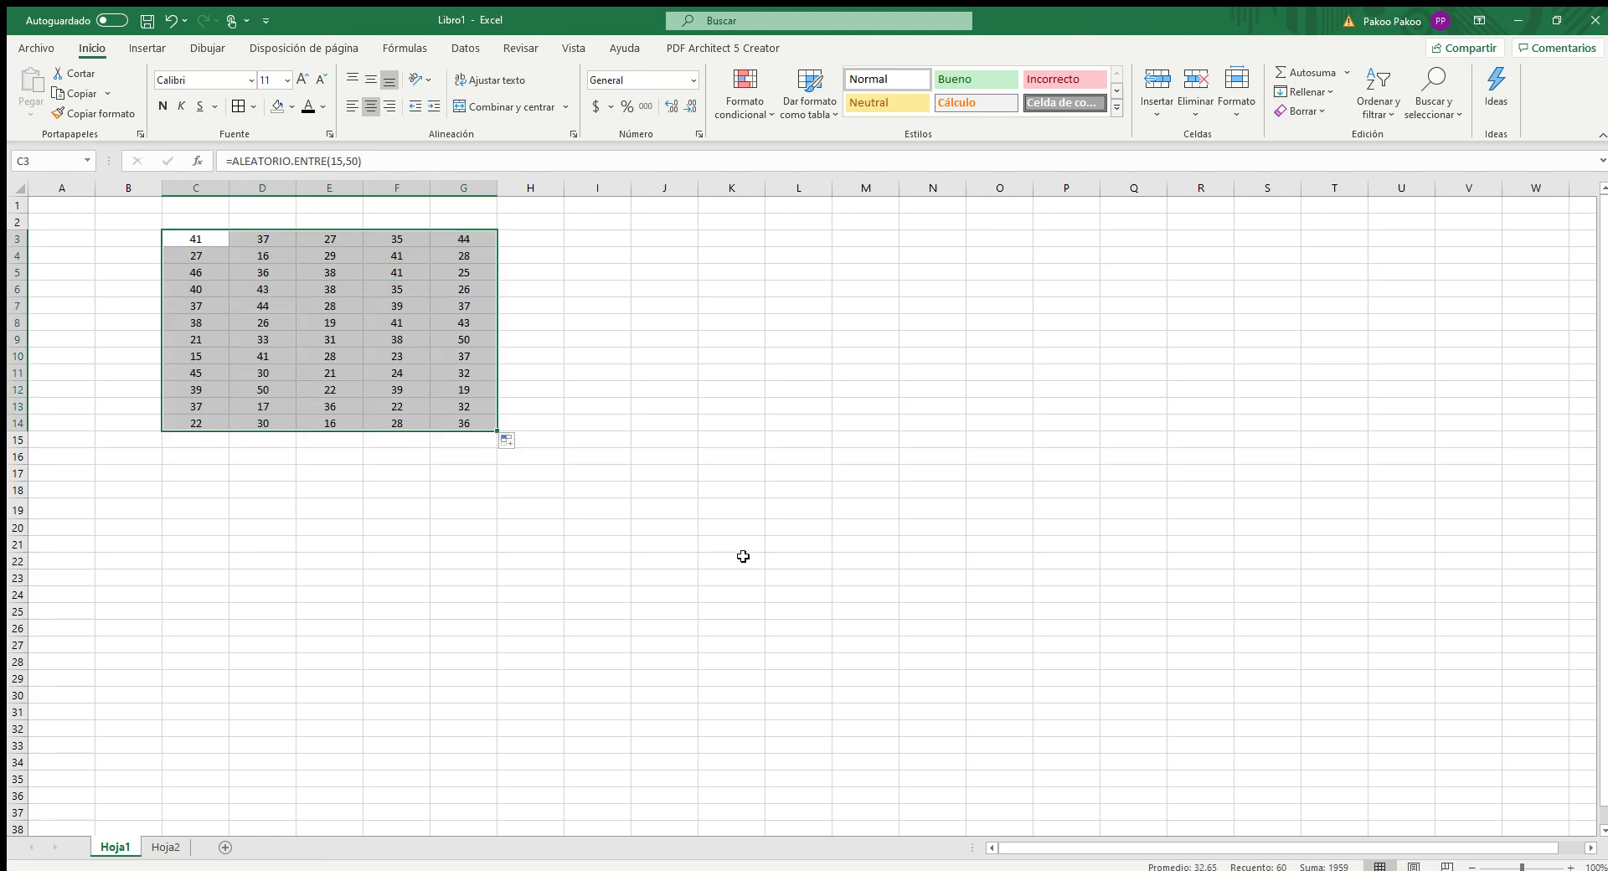
# Enter p in J7 and clear it again to make the random numbers recalculate
pyautogui.click(722, 356)
pyautogui.click(673, 304)
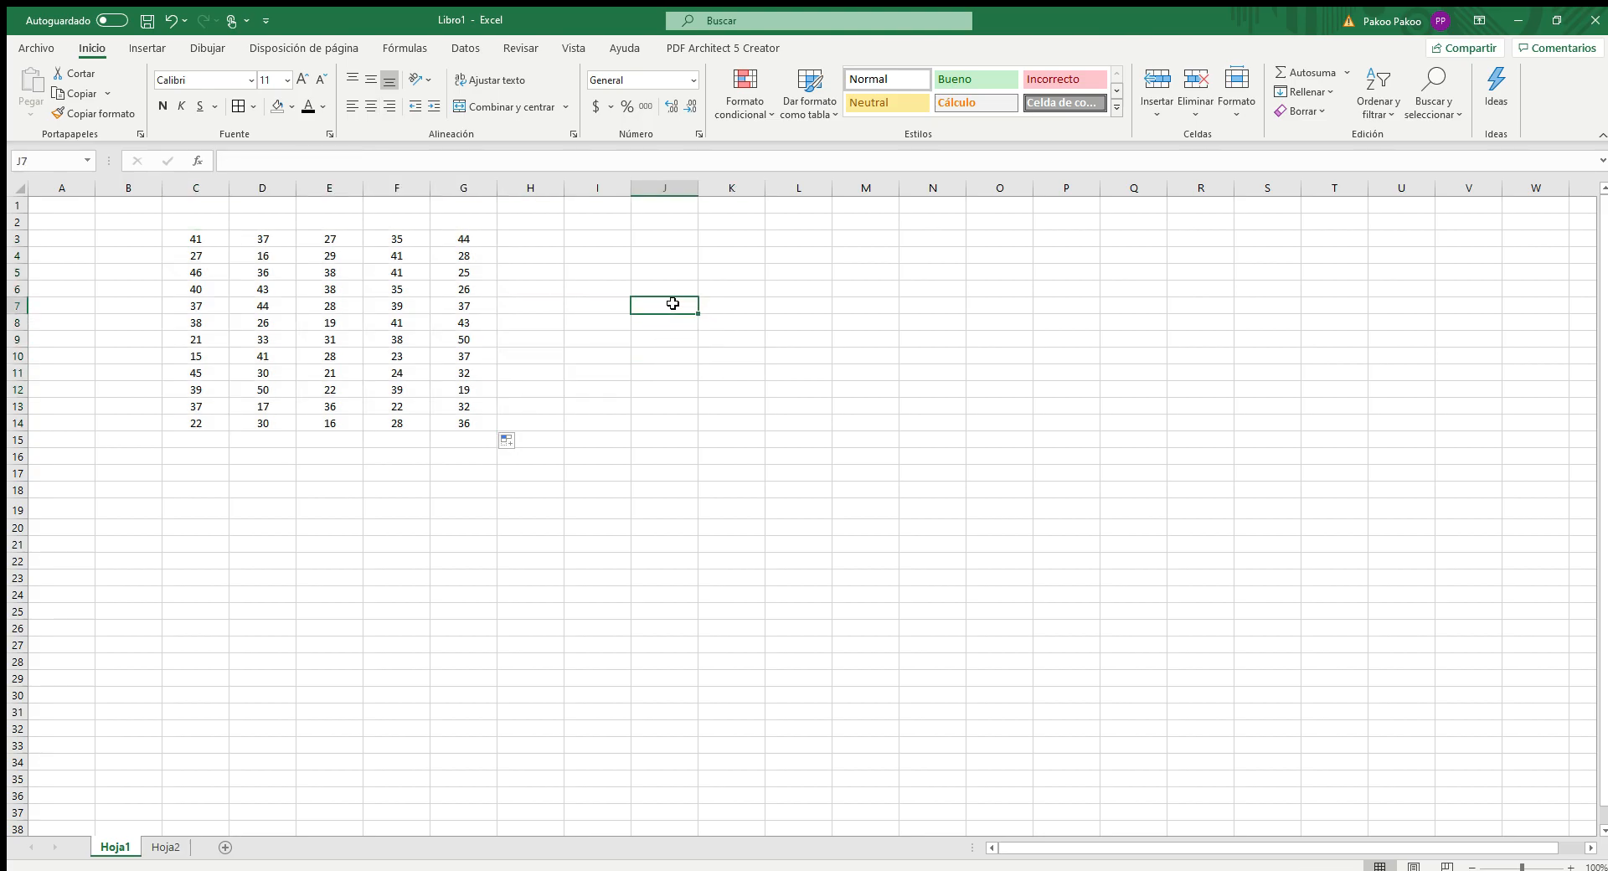
pyautogui.write('p')
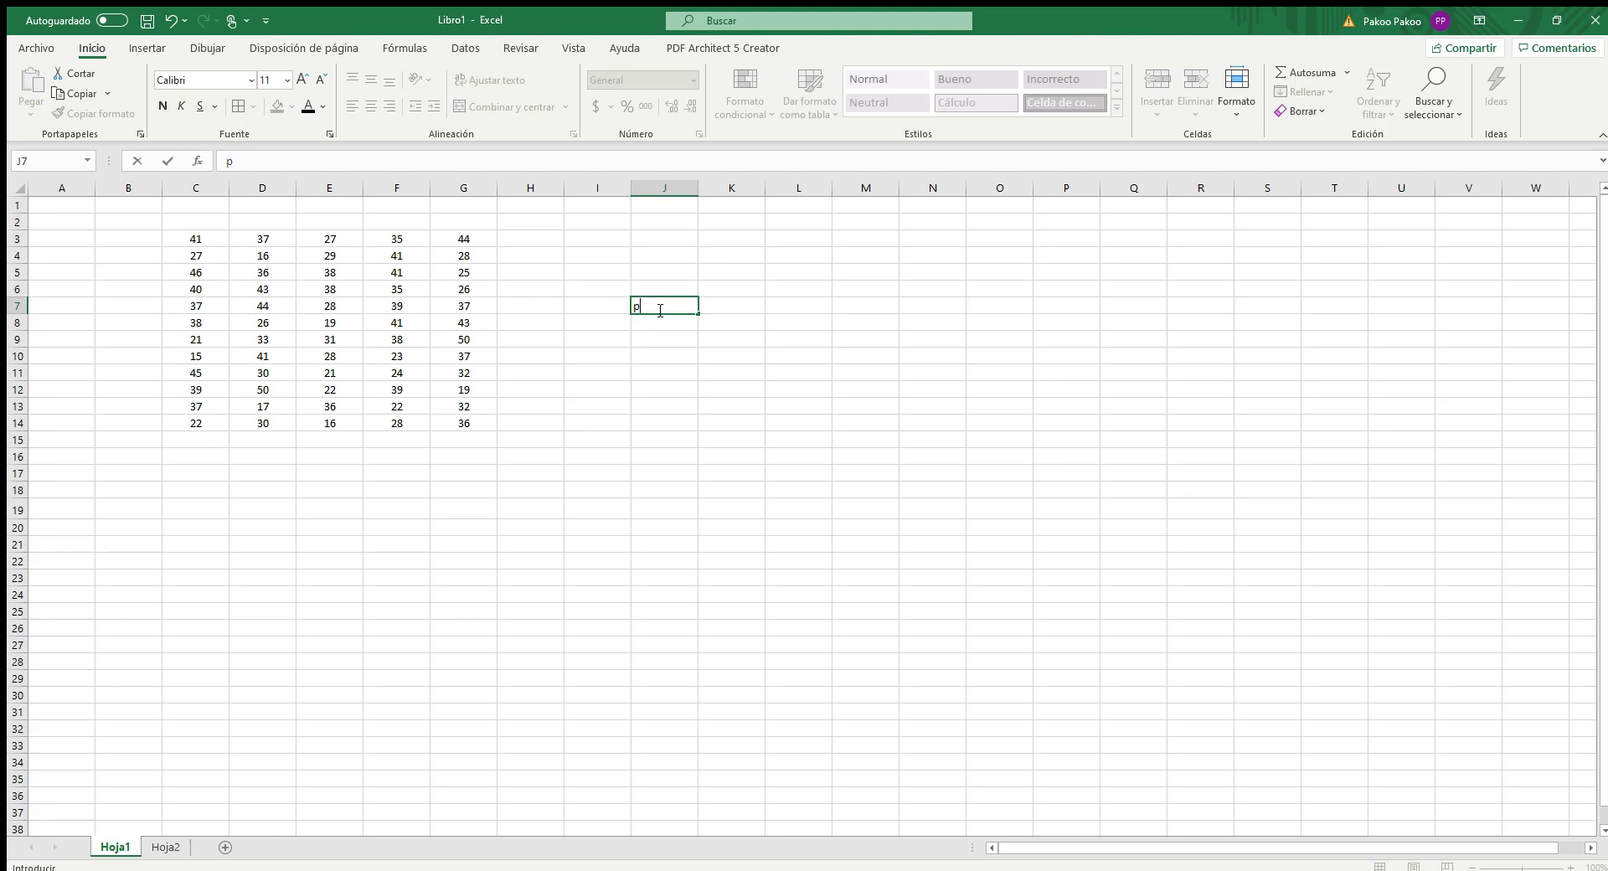
pyautogui.press('Return')
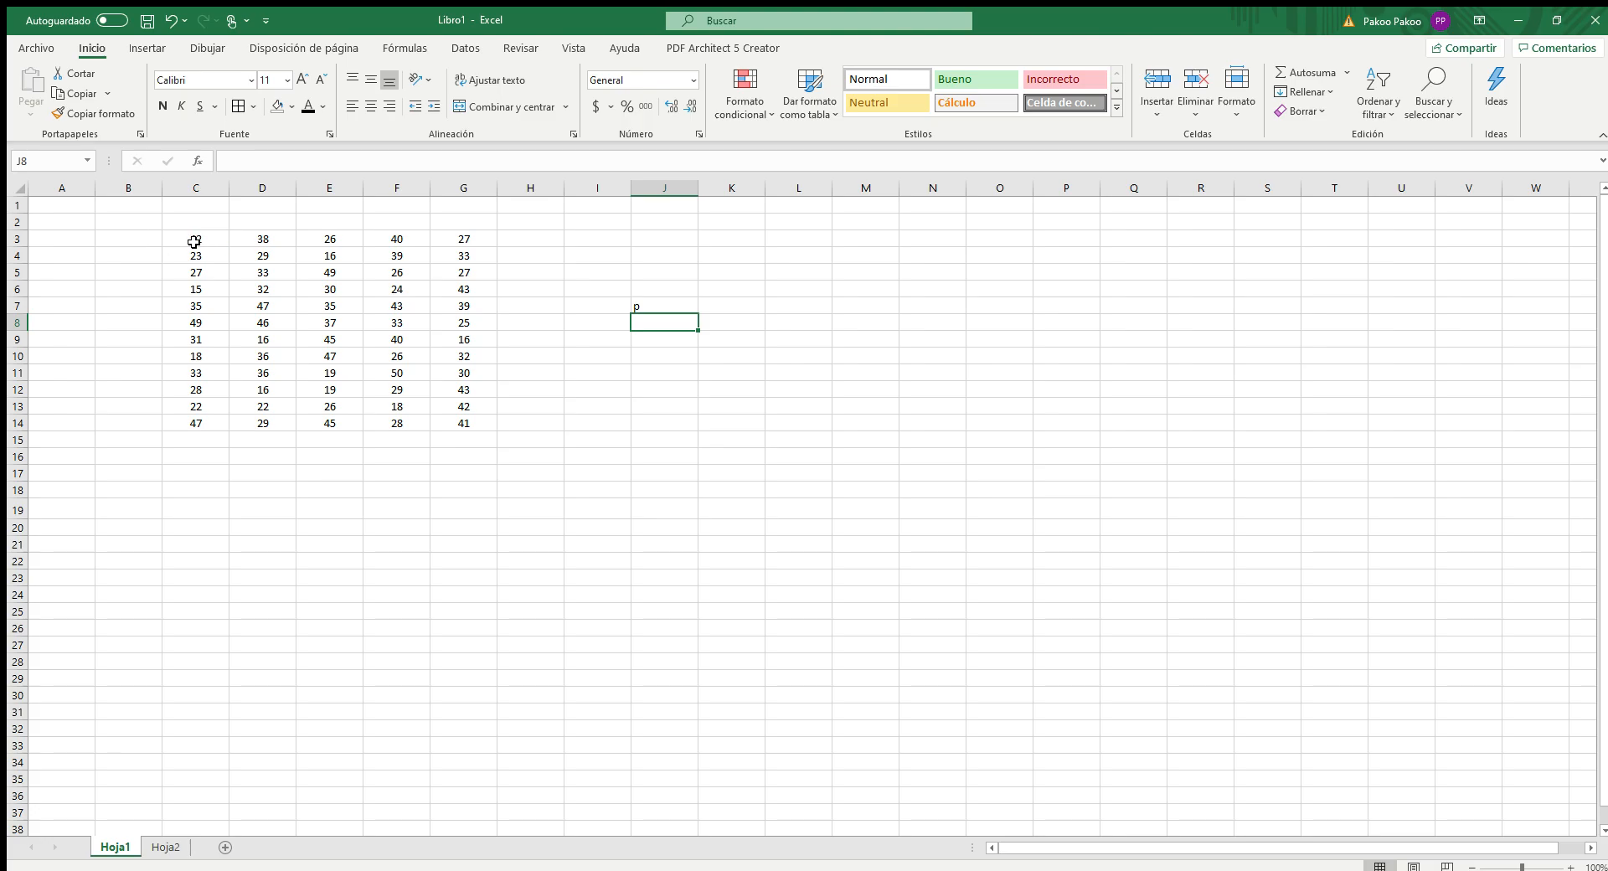
pyautogui.click(651, 306)
pyautogui.press('BackSpace')
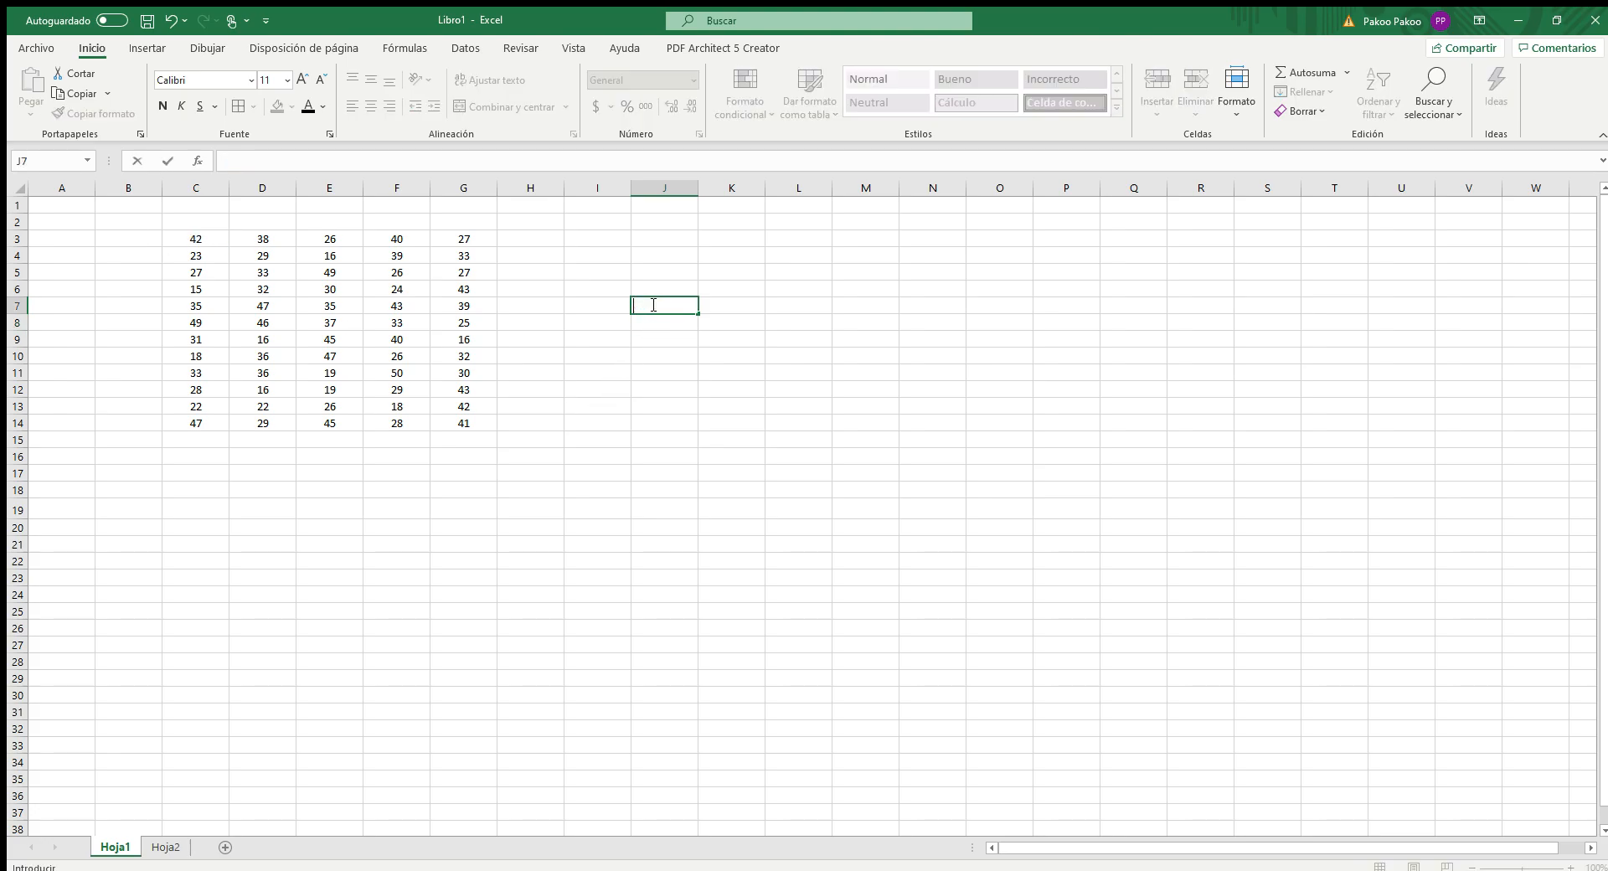
pyautogui.press('Return')
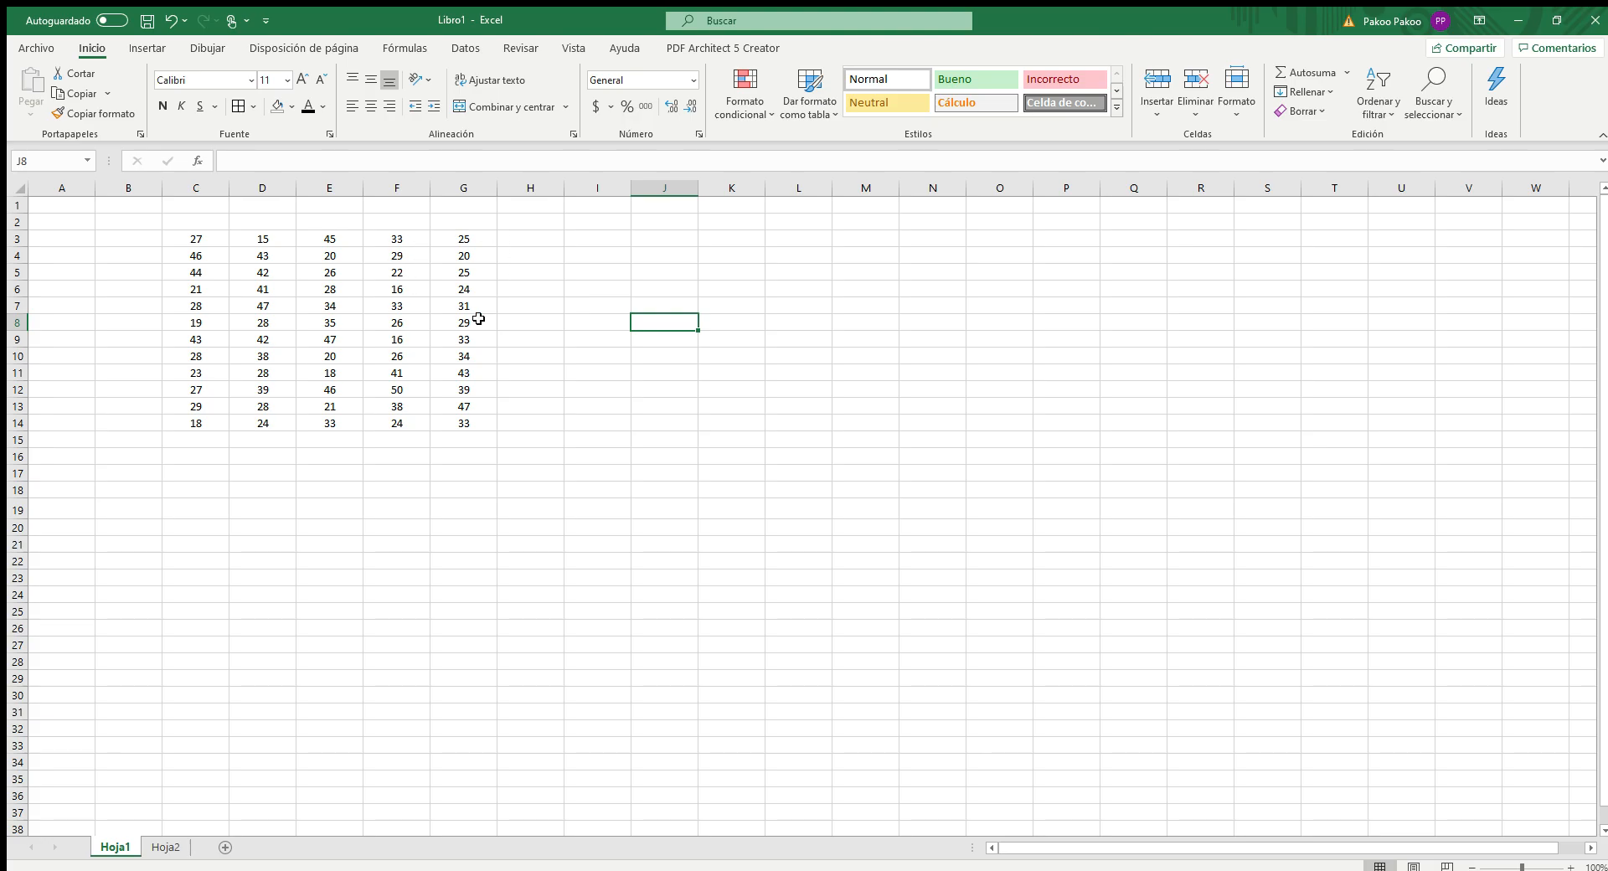
# Examine the formulas behind several cells of the random-number table in C3:G14
pyautogui.click(260, 303)
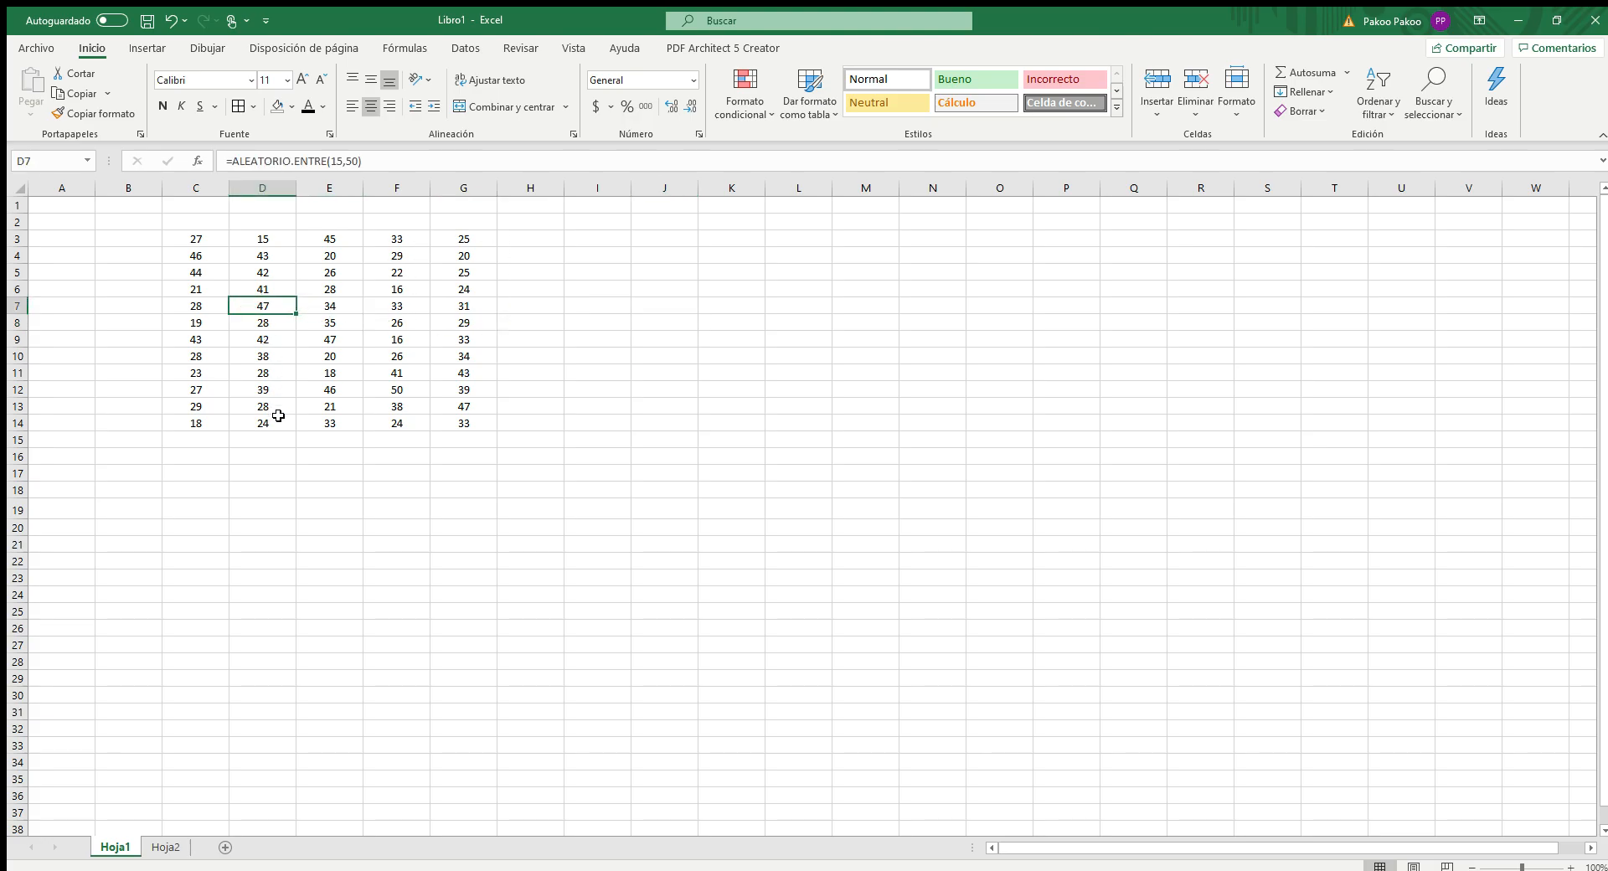
pyautogui.click(401, 421)
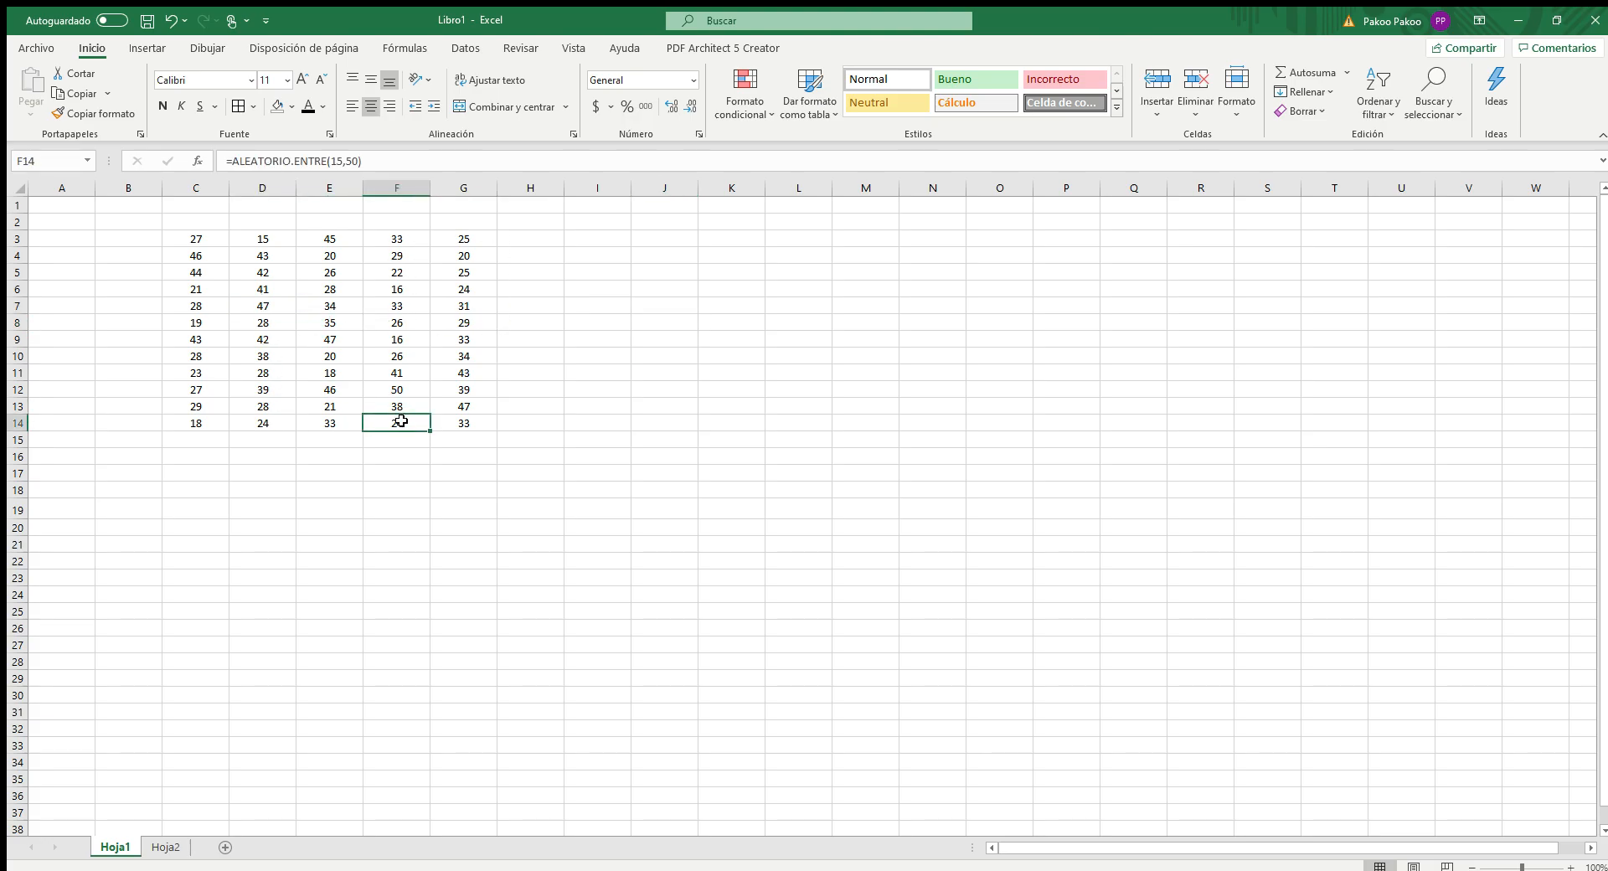
pyautogui.click(398, 238)
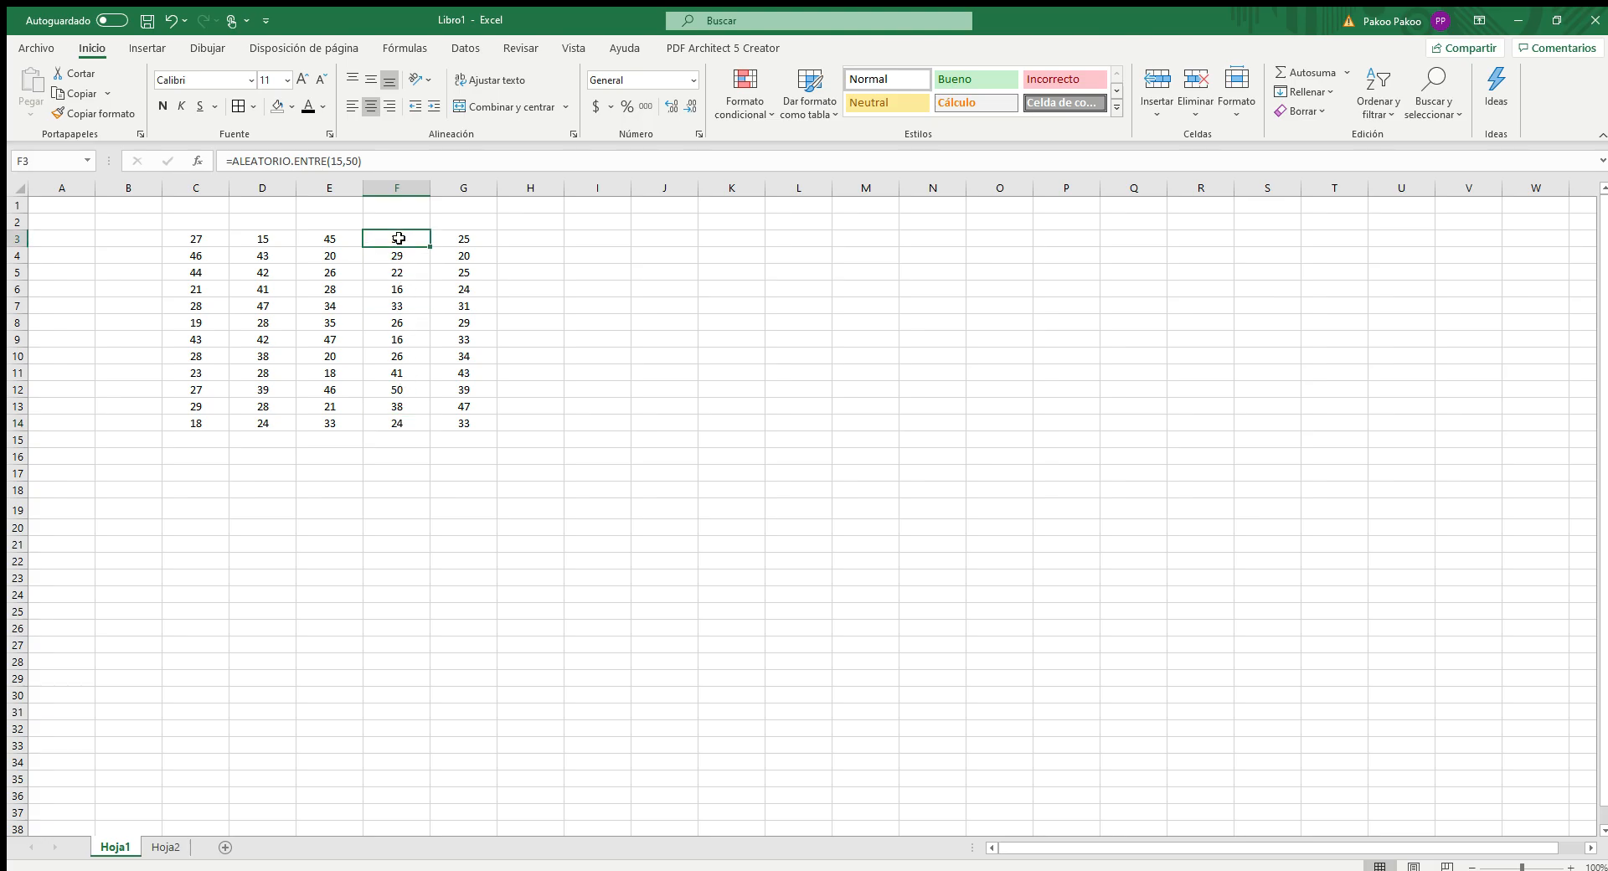
pyautogui.click(787, 326)
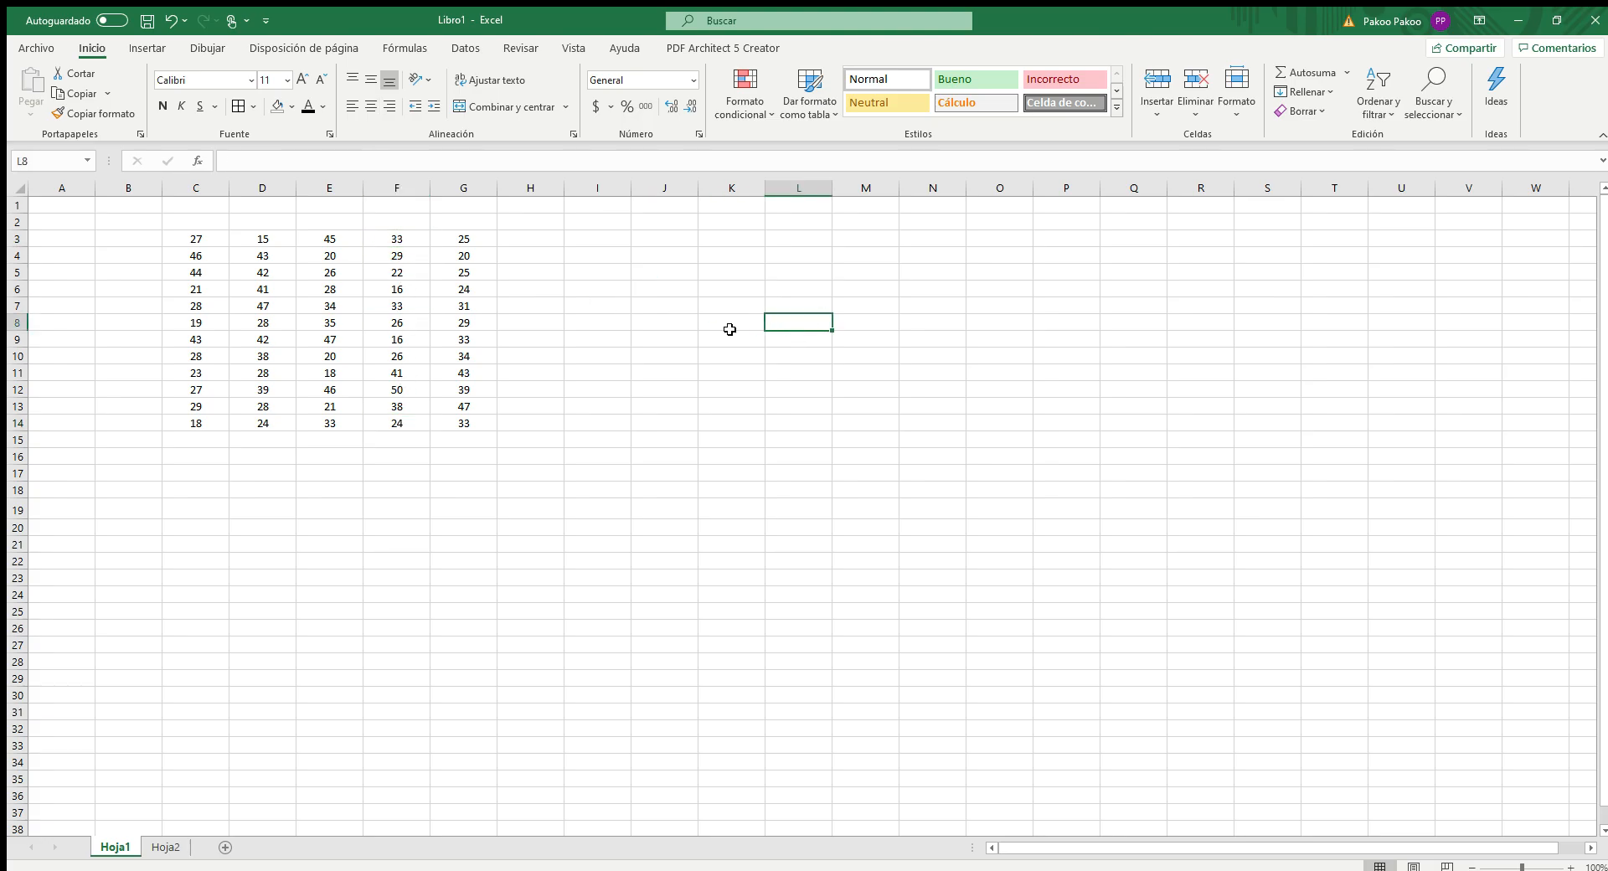
pyautogui.click(202, 237)
pyautogui.moveTo(202, 237); pyautogui.dragTo(451, 421)
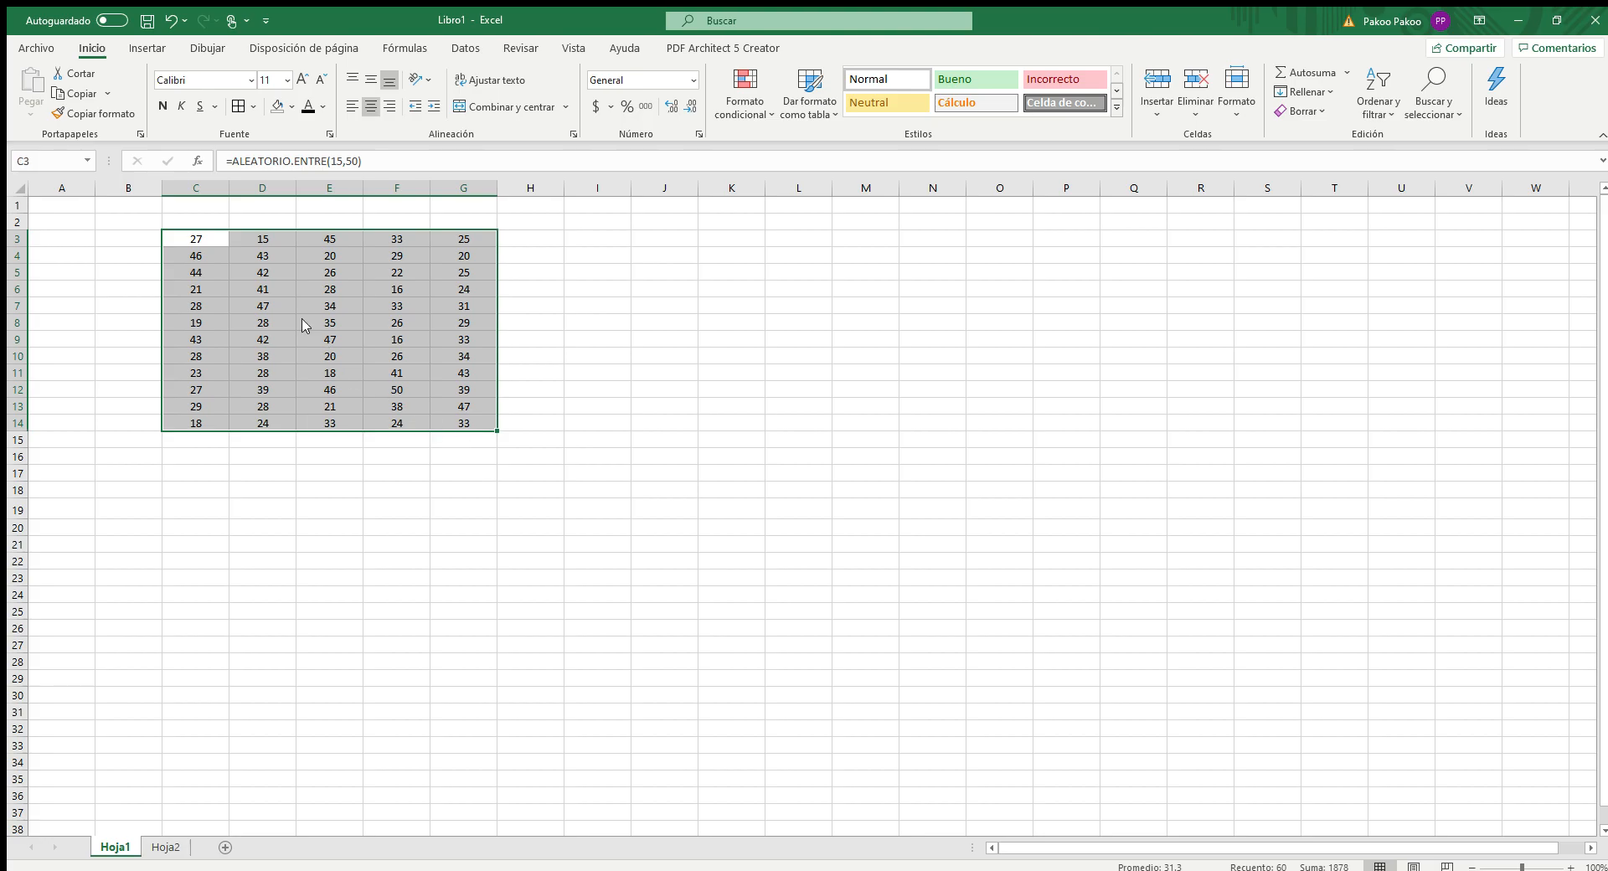
pyautogui.click(302, 259)
pyautogui.click(274, 290)
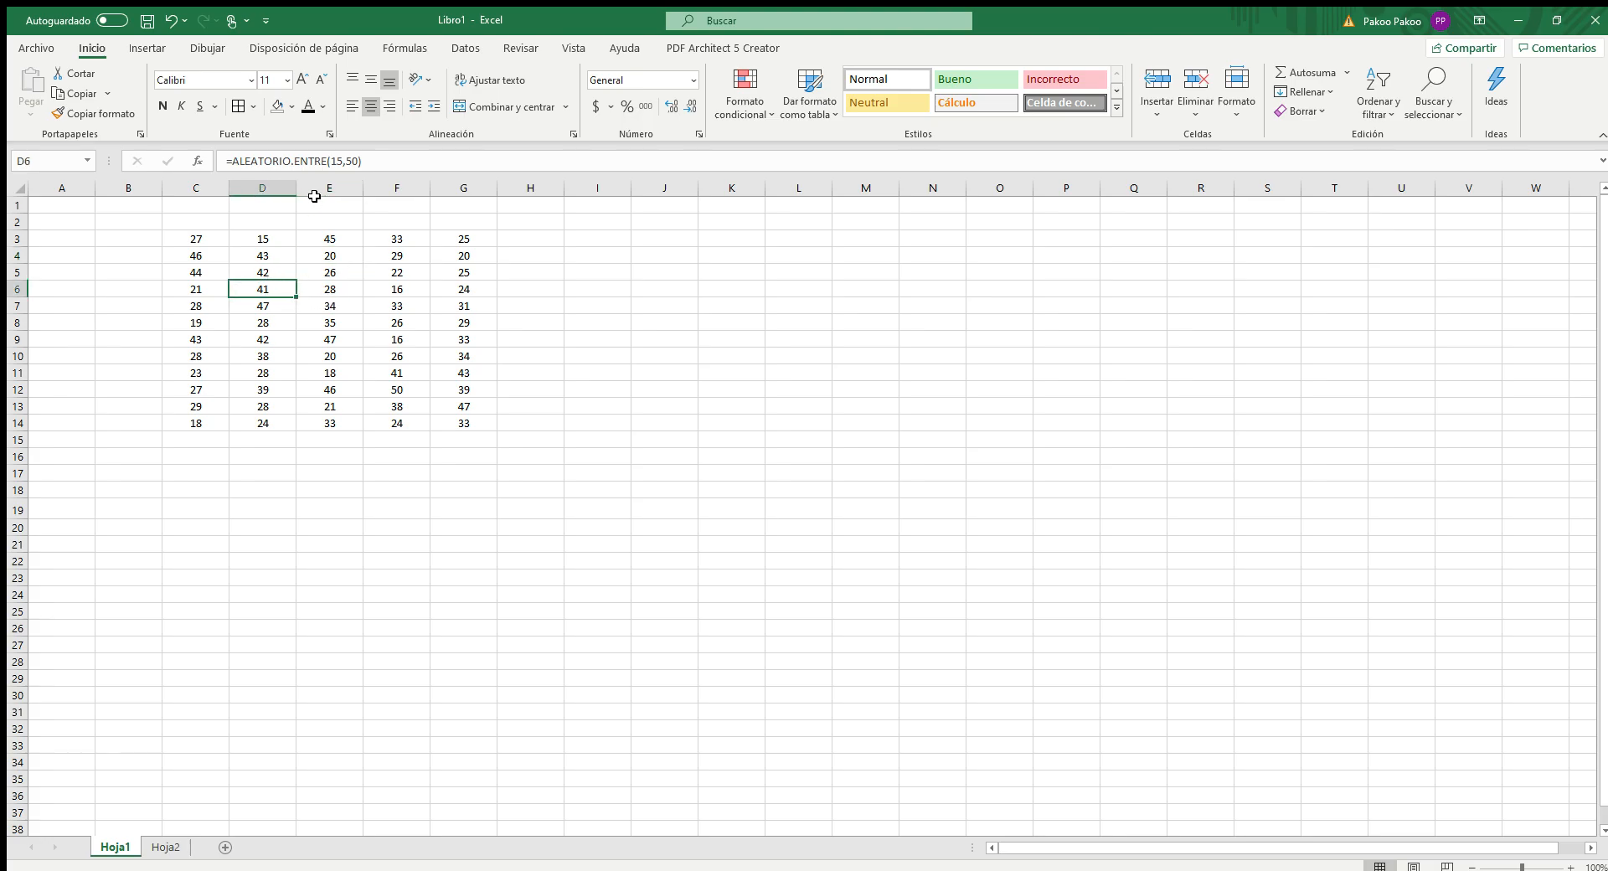
pyautogui.moveTo(364, 160); pyautogui.dragTo(211, 161)
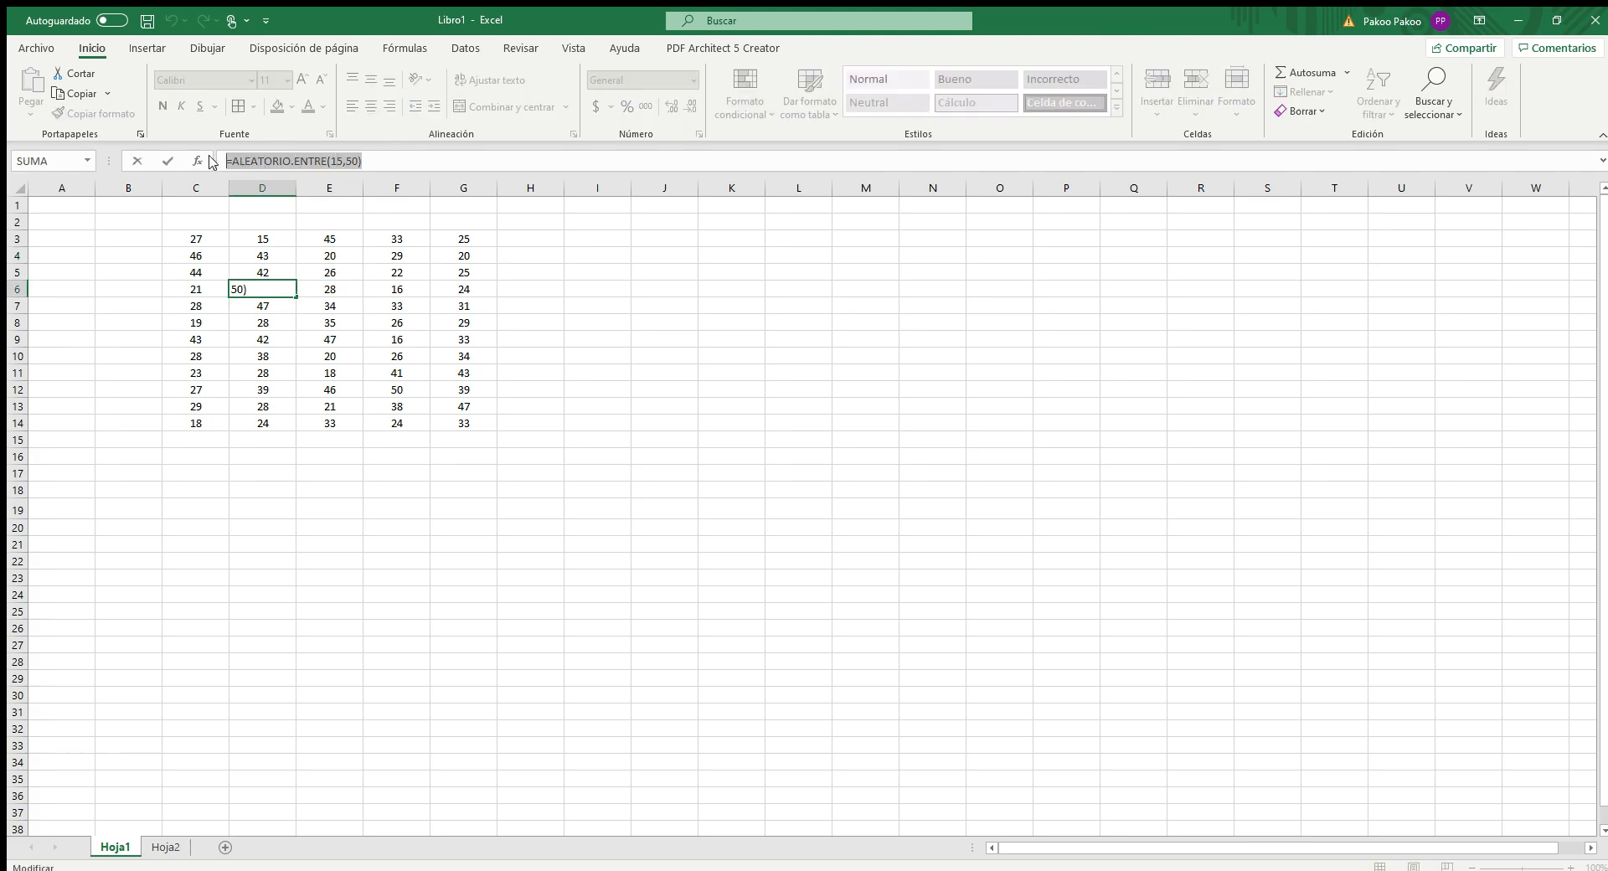
pyautogui.write('=')
pyautogui.click(407, 373)
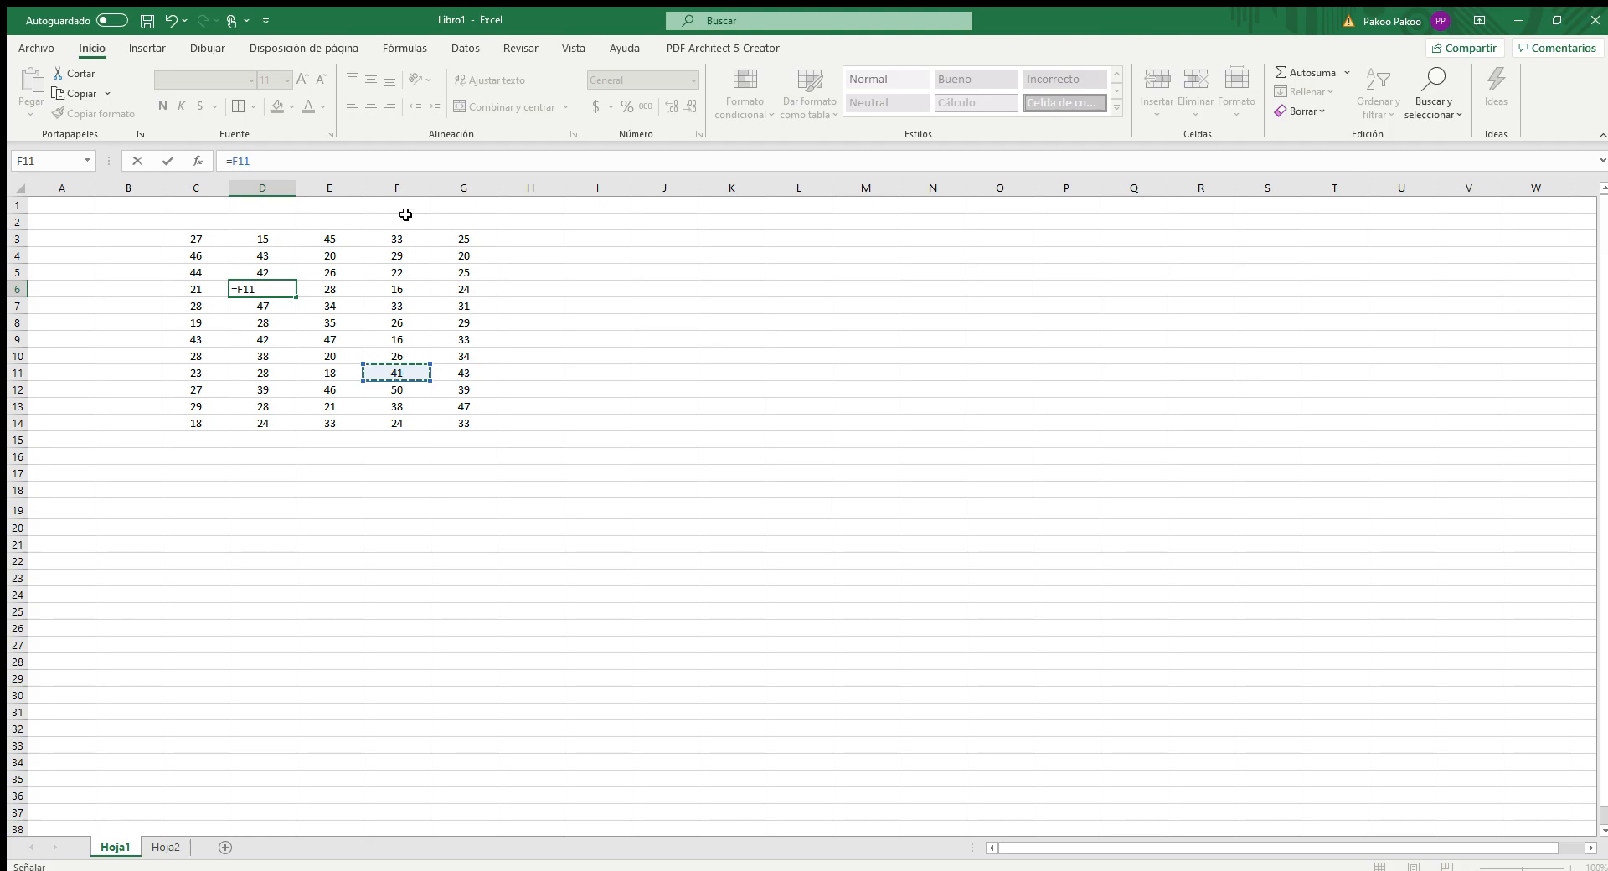
pyautogui.press('Return')
pyautogui.click(380, 378)
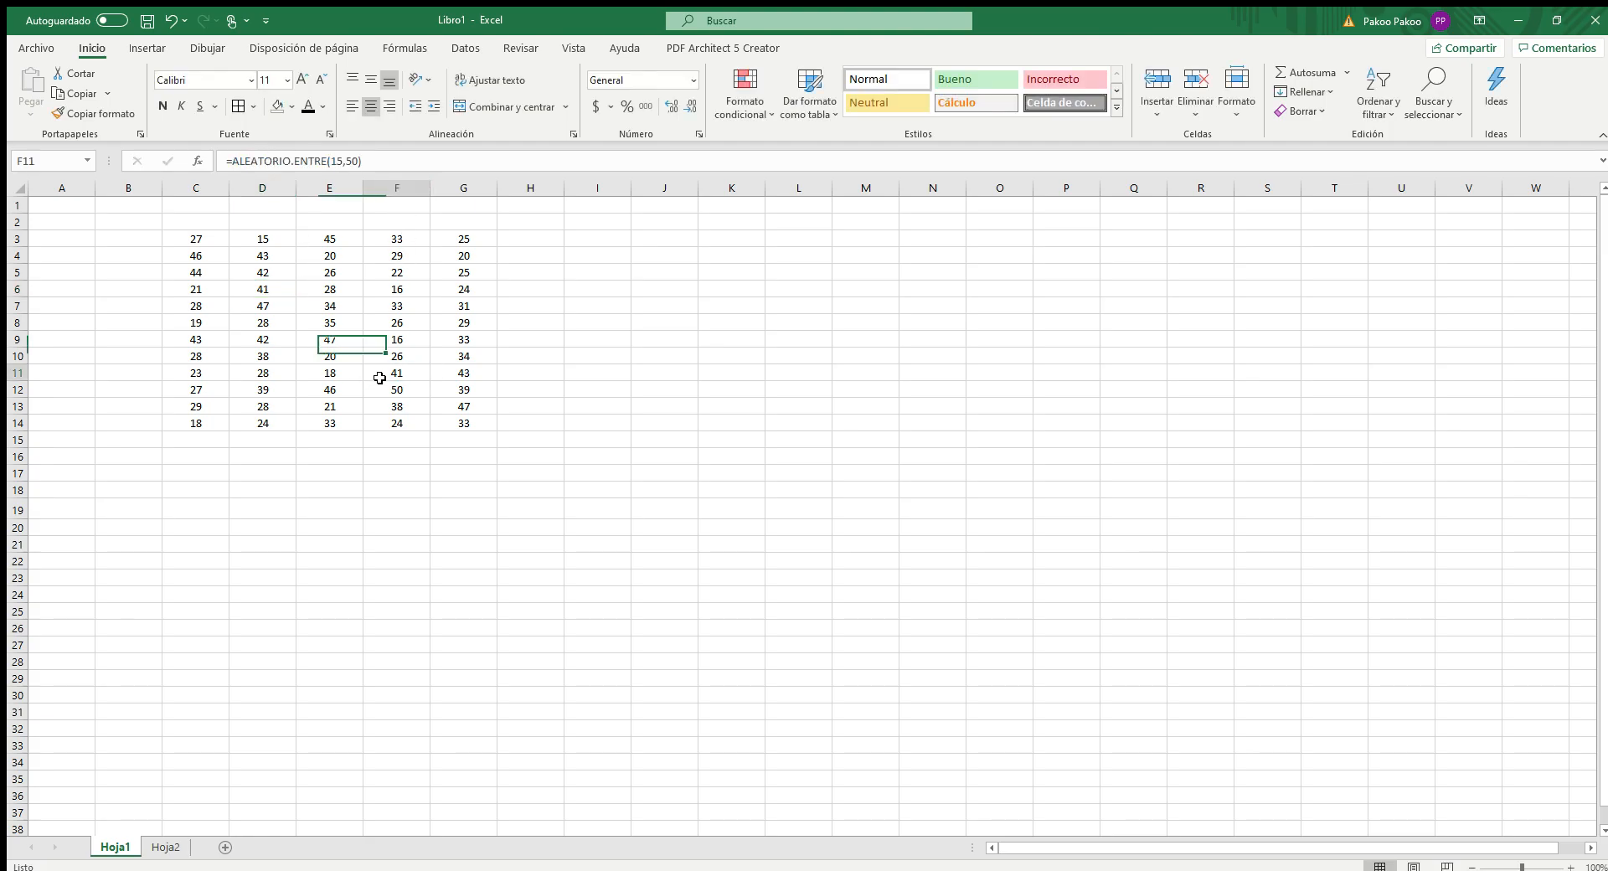
pyautogui.moveTo(361, 160); pyautogui.dragTo(191, 162)
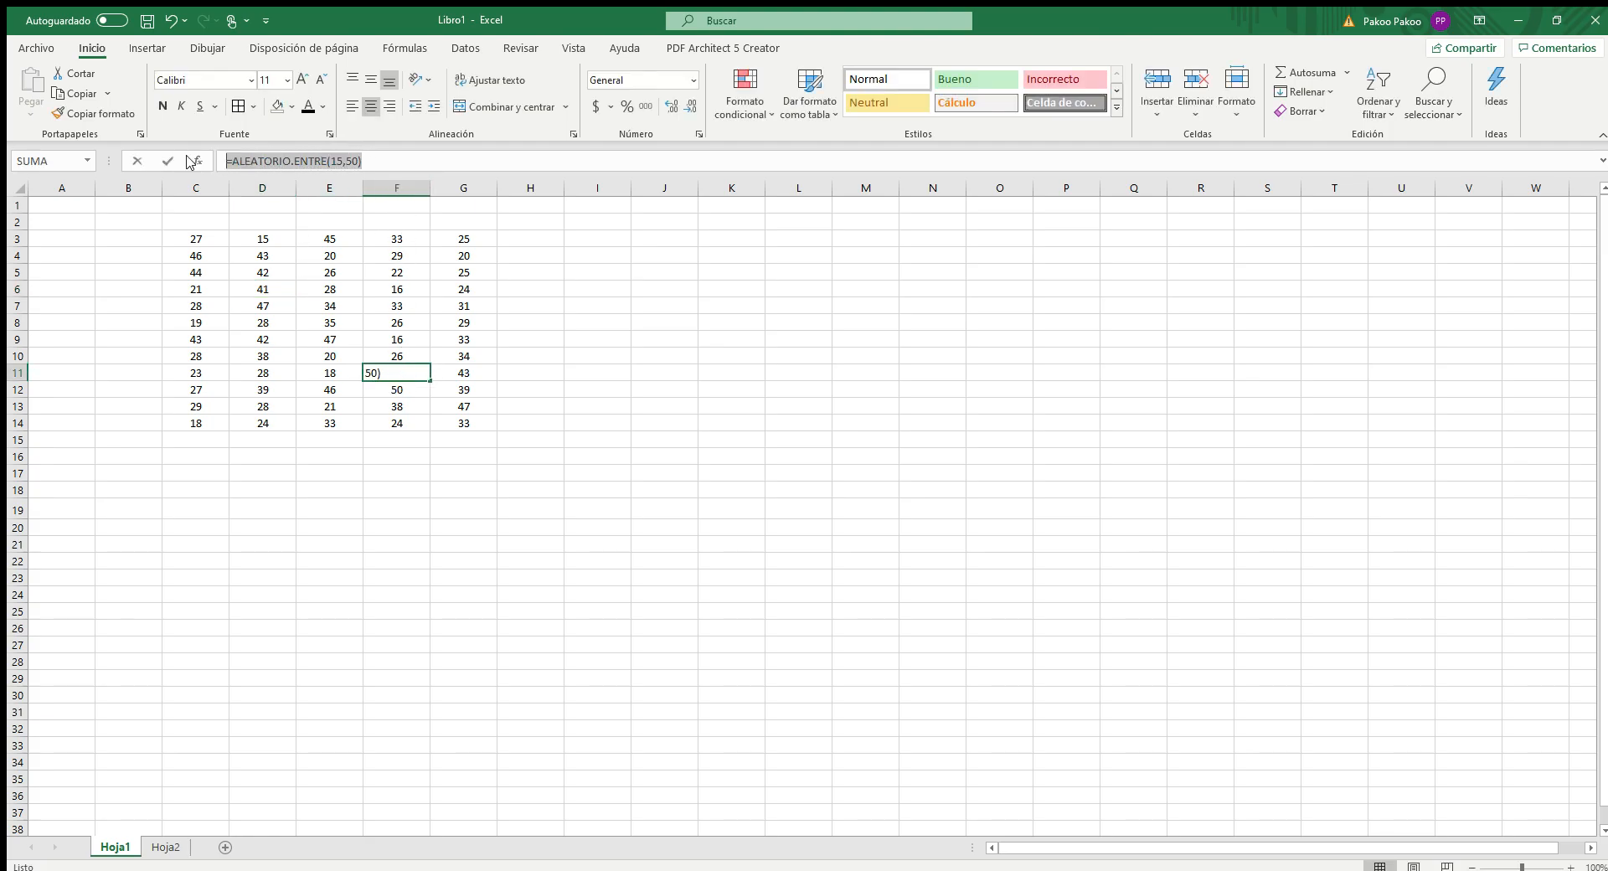
pyautogui.press('Escape')
pyautogui.click(318, 395)
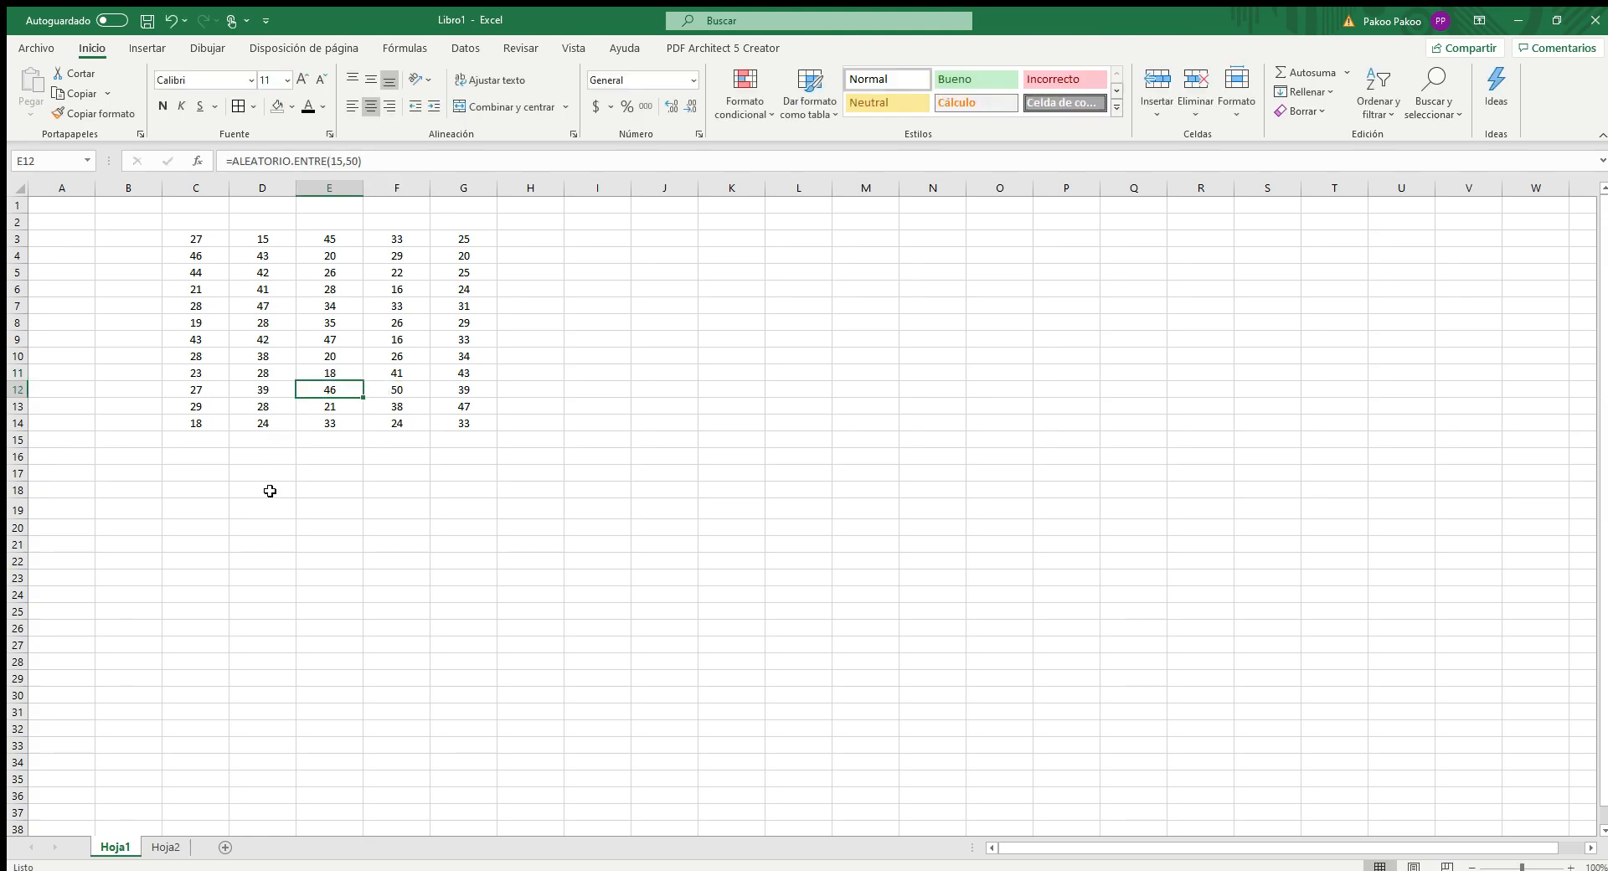
pyautogui.click(262, 406)
# Copy the random-number table C3:G14, paste it back over itself from C3 as values only, and check the range's count
pyautogui.moveTo(212, 239); pyautogui.dragTo(460, 420)
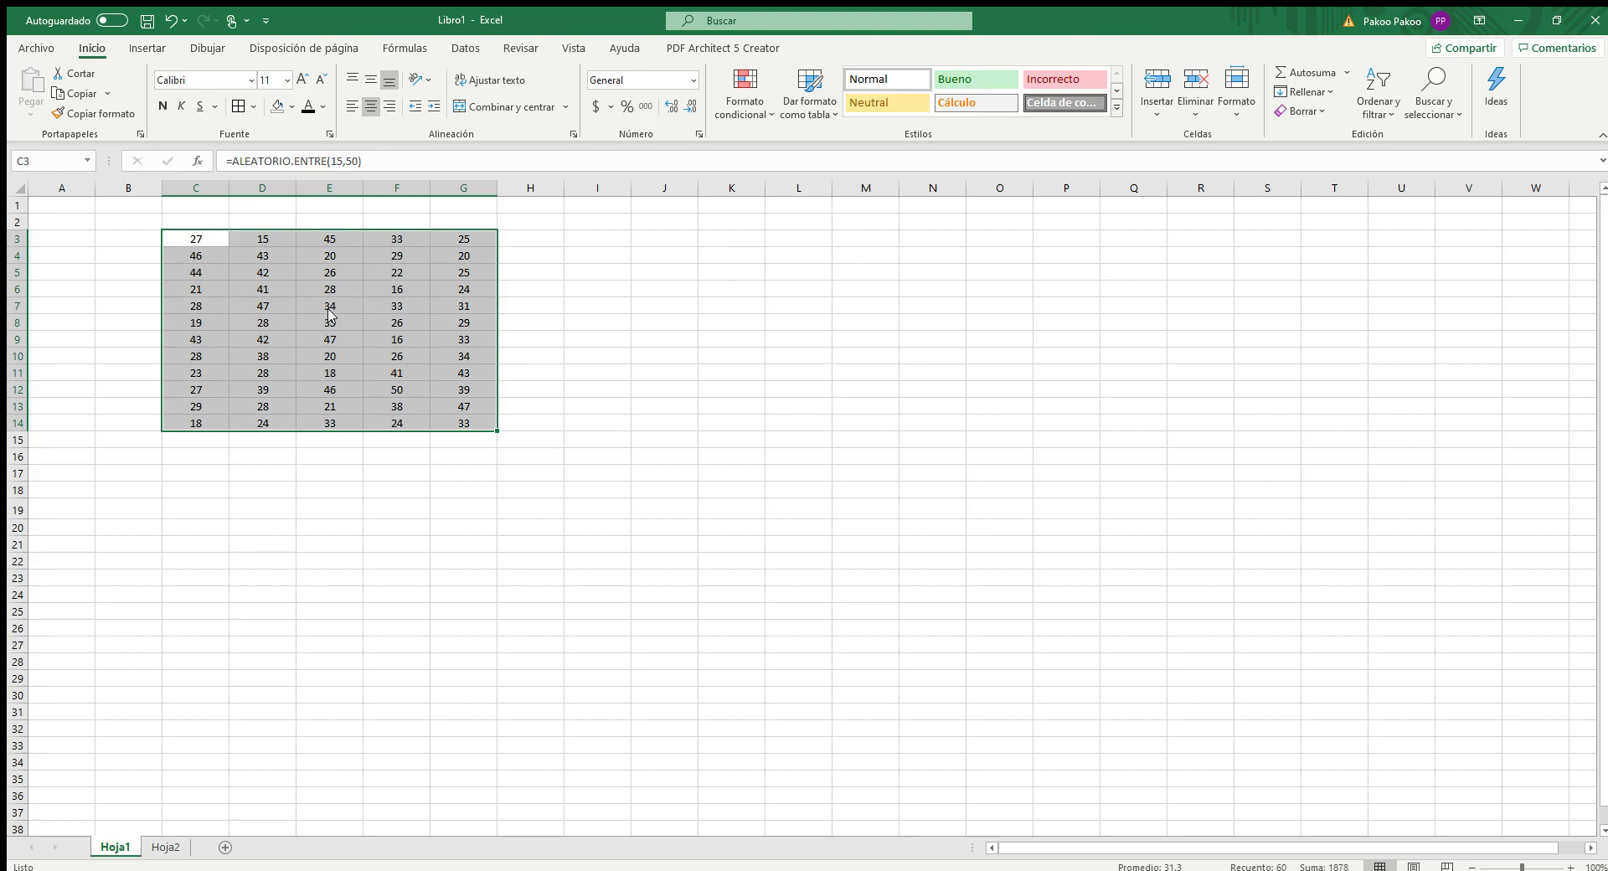
pyautogui.hotkey('ctrl', 'c')
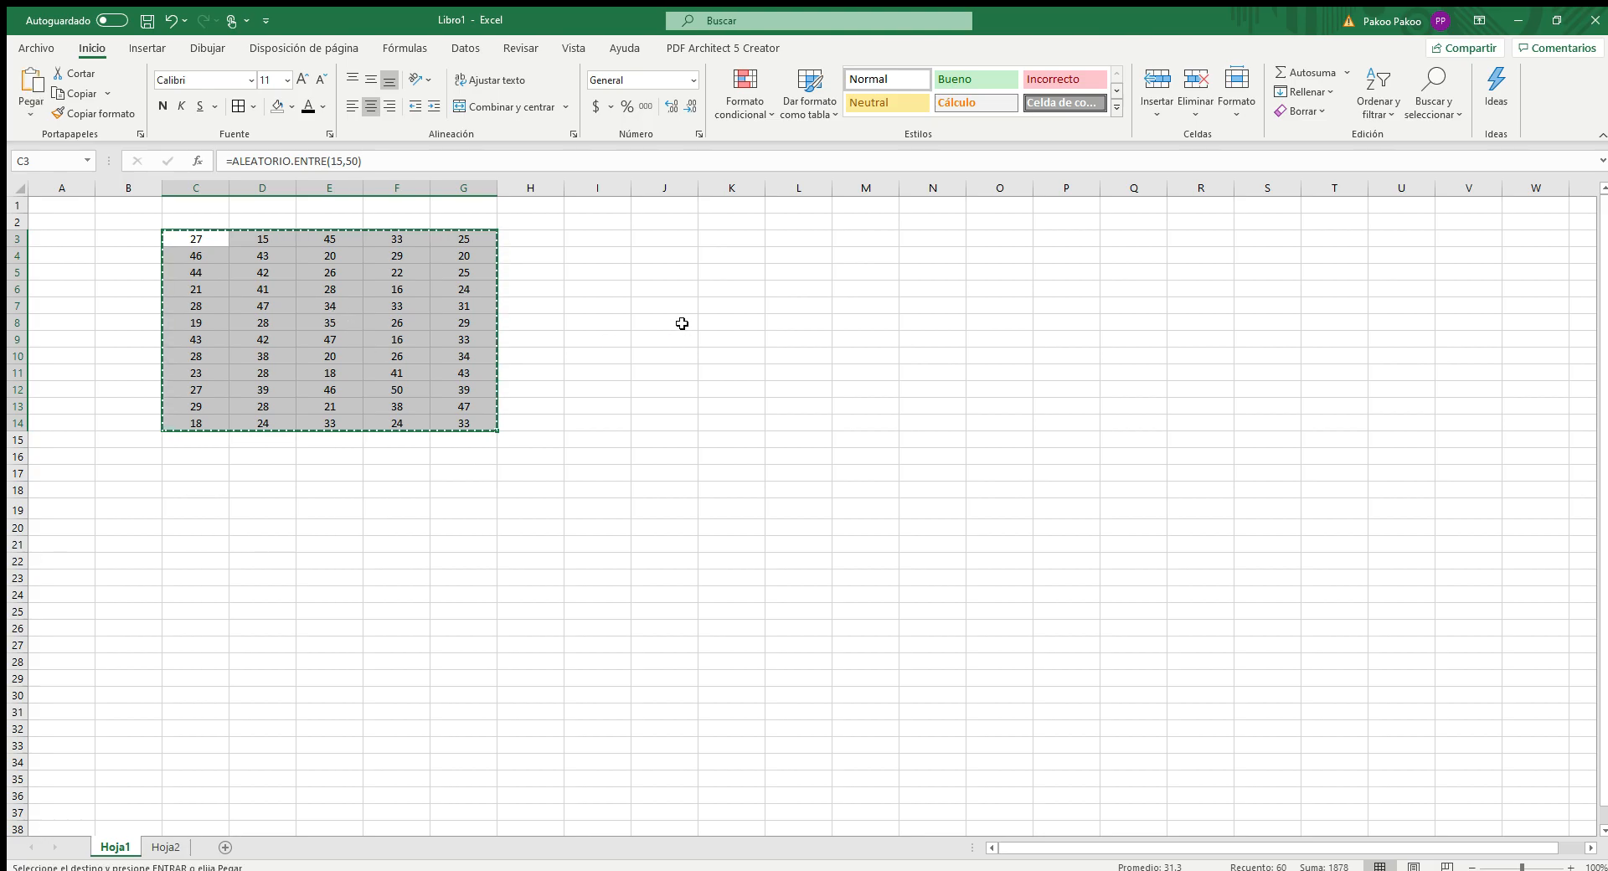
pyautogui.click(642, 323)
pyautogui.click(207, 238)
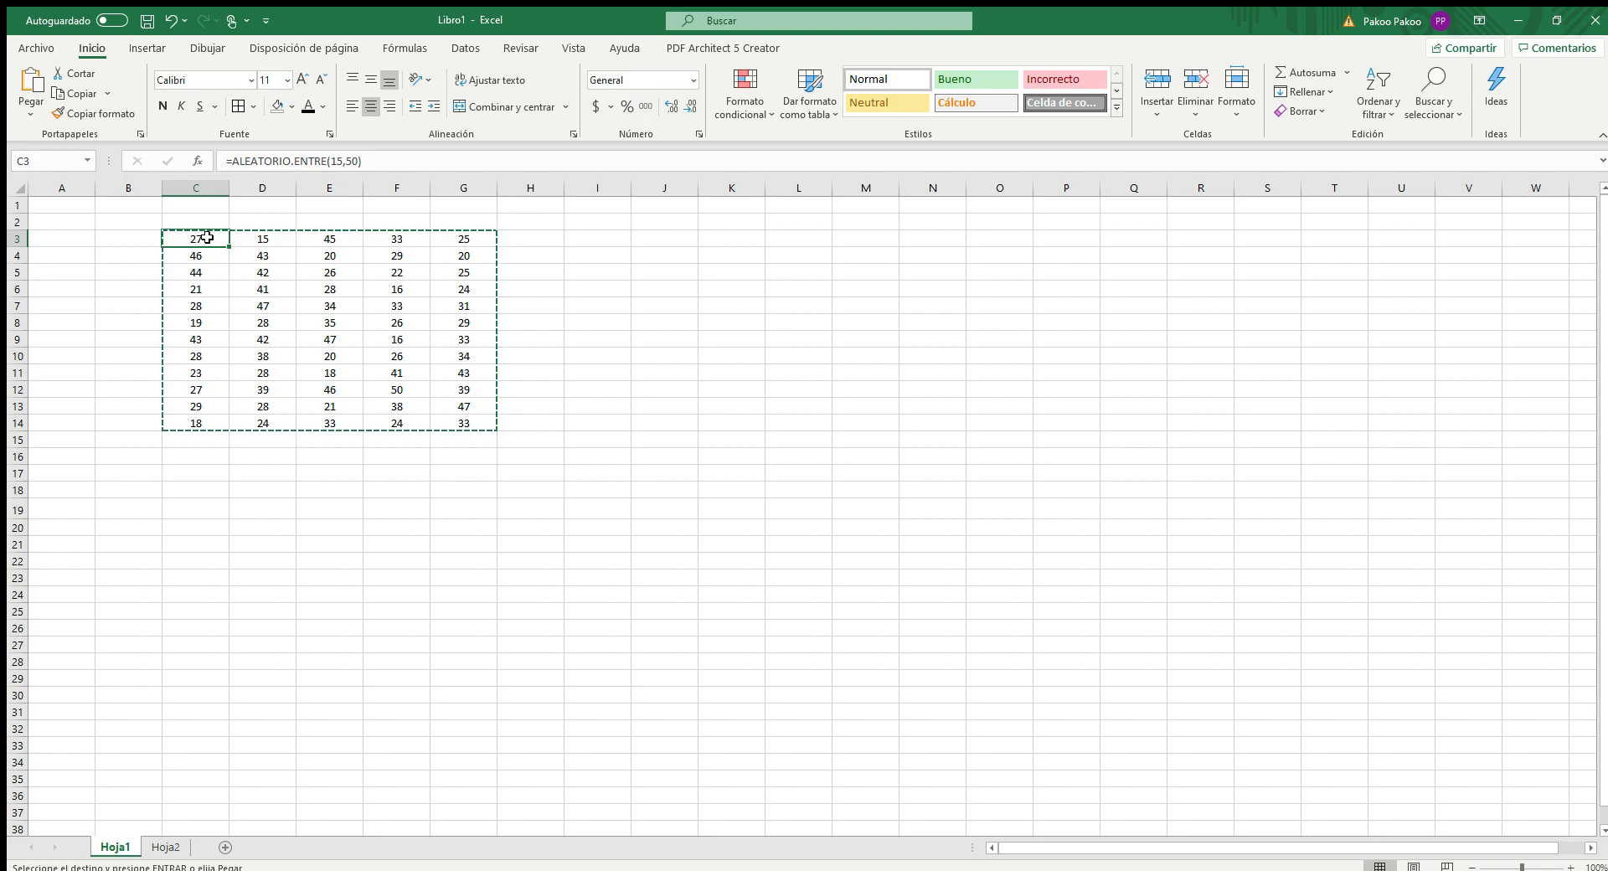
pyautogui.rightClick(207, 238)
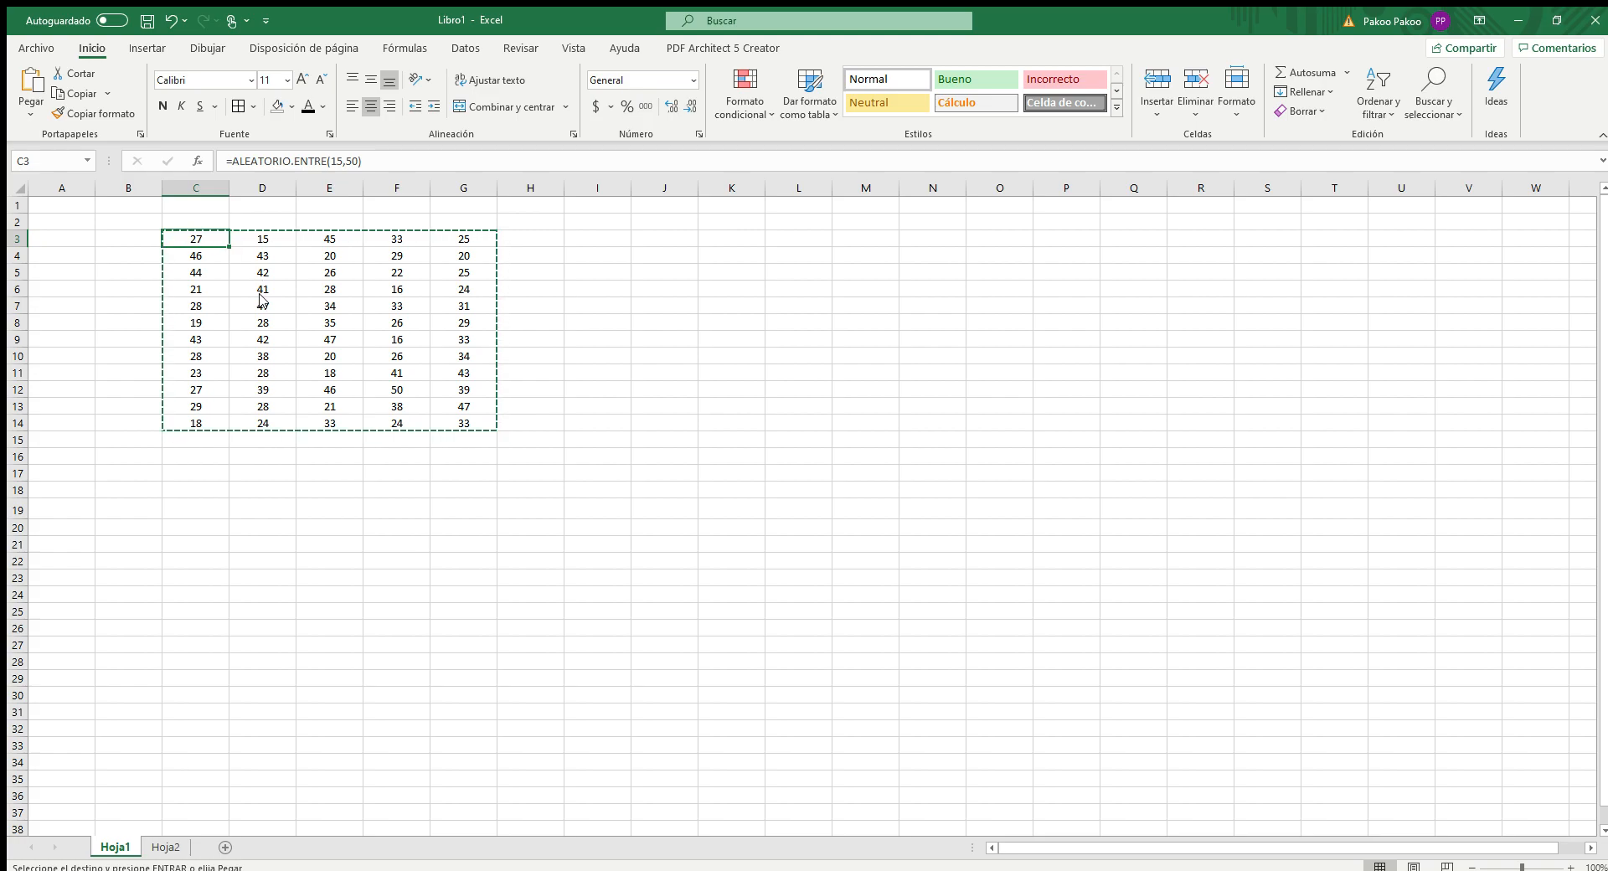
pyautogui.click(267, 319)
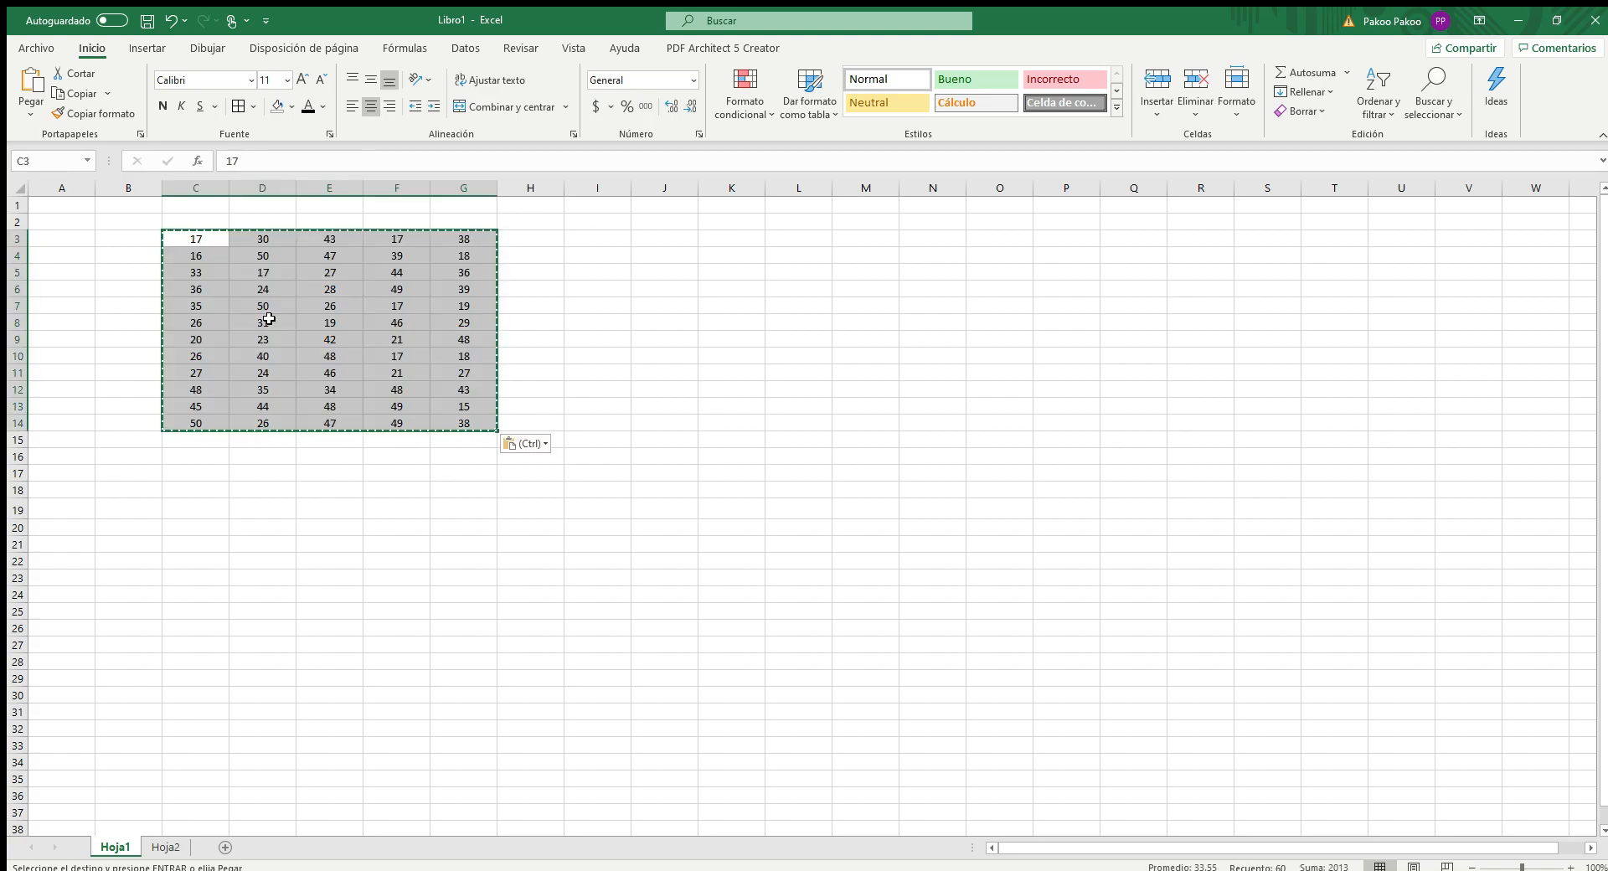
pyautogui.click(644, 359)
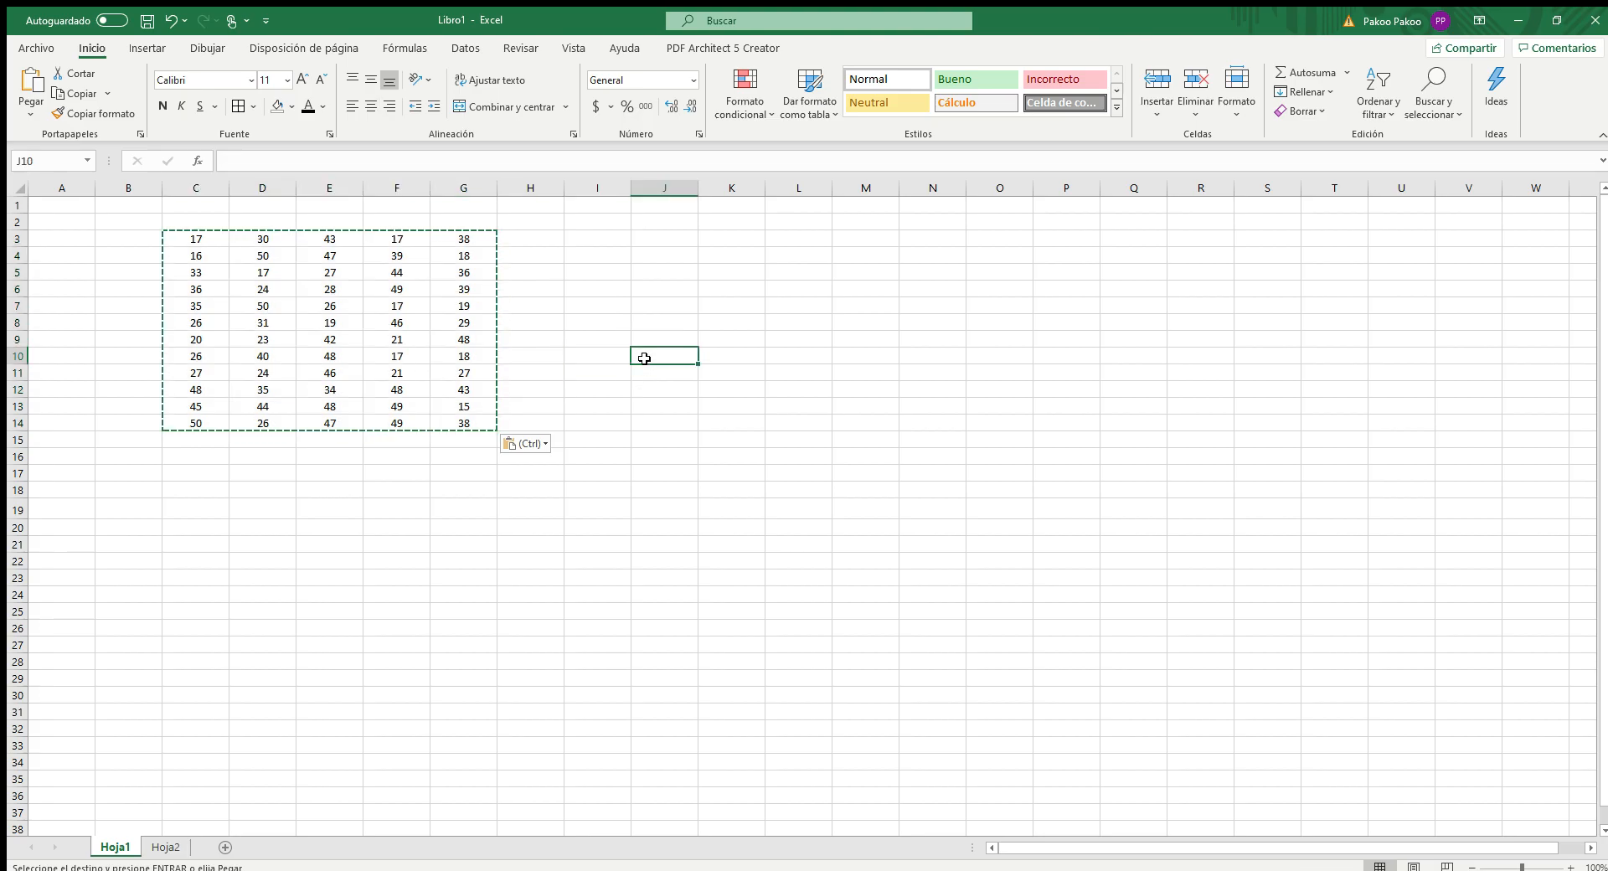
pyautogui.click(503, 408)
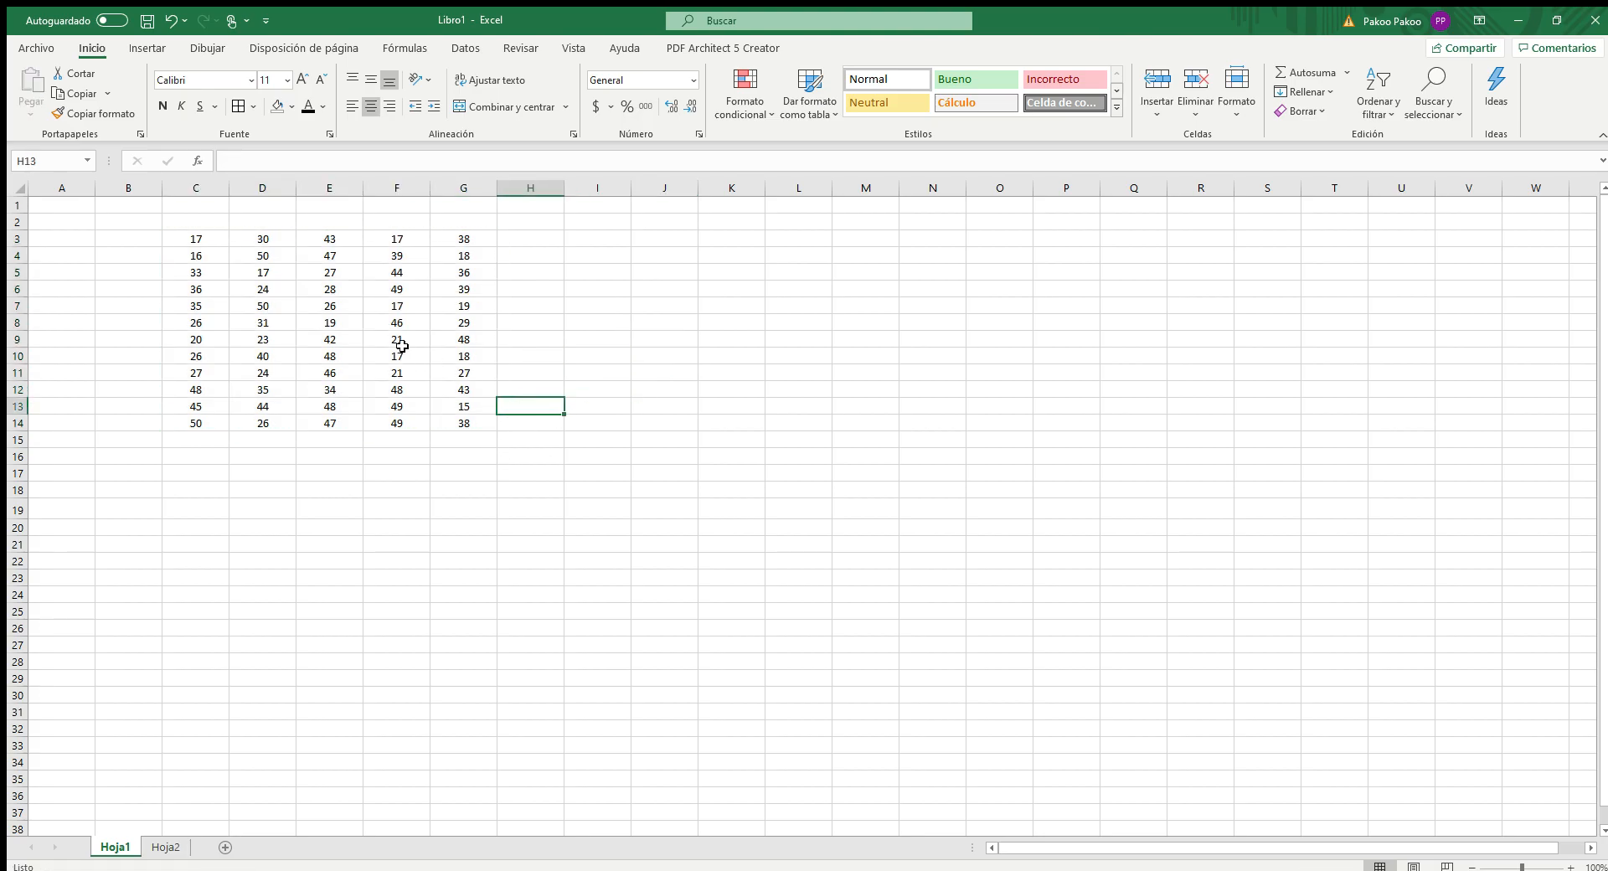
pyautogui.moveTo(190, 238); pyautogui.dragTo(465, 422)
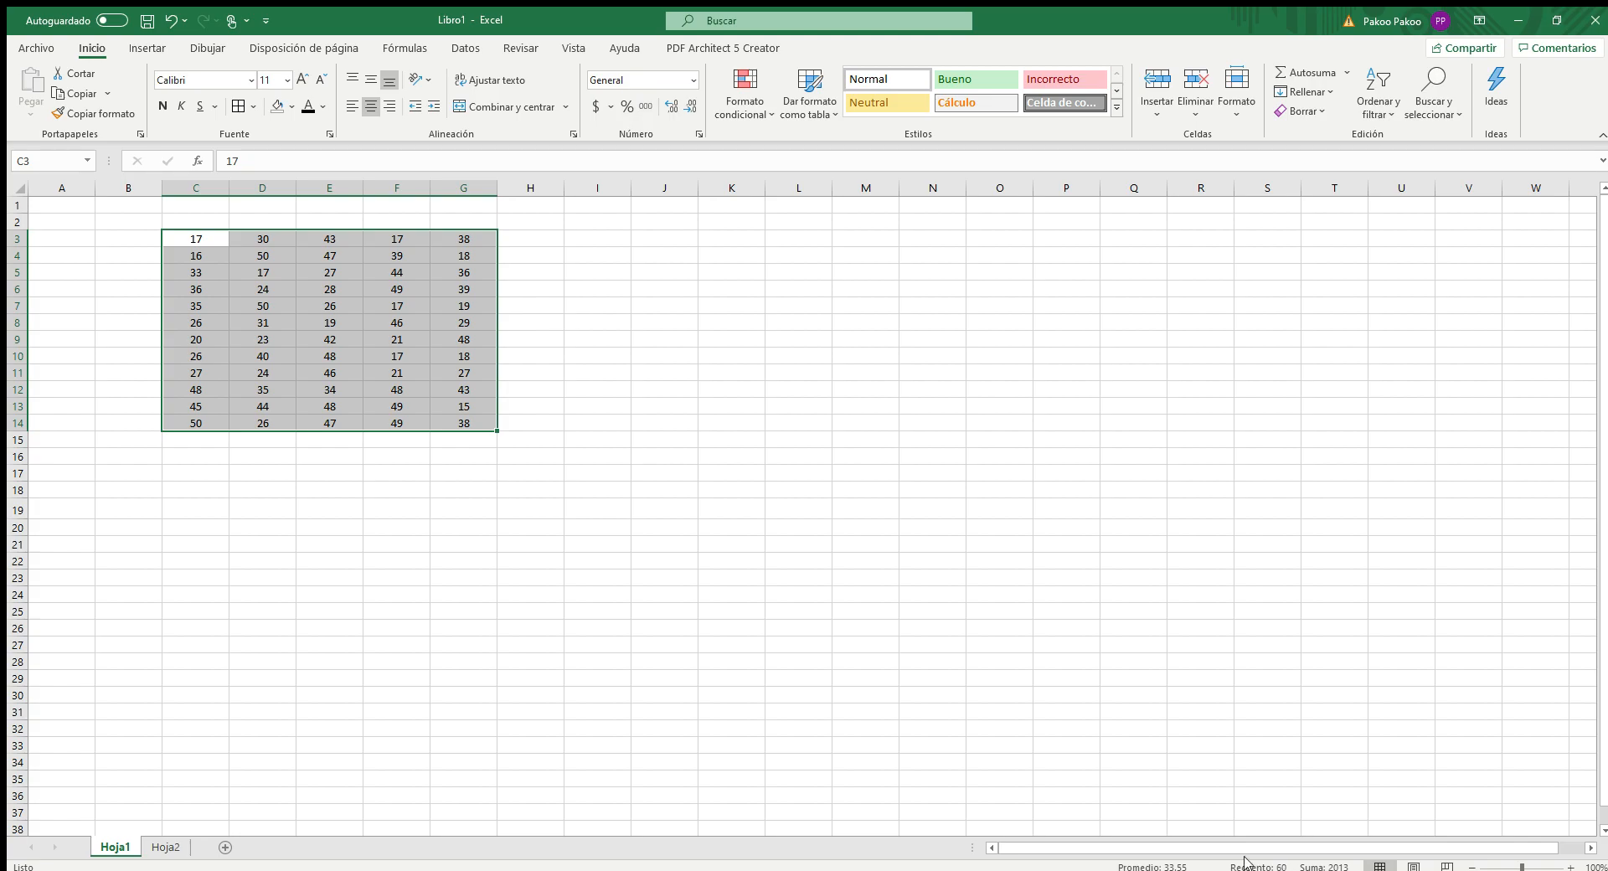
pyautogui.click(837, 377)
# Enter the label Paso 1 in C18 and Rango beside it in D18
pyautogui.click(196, 488)
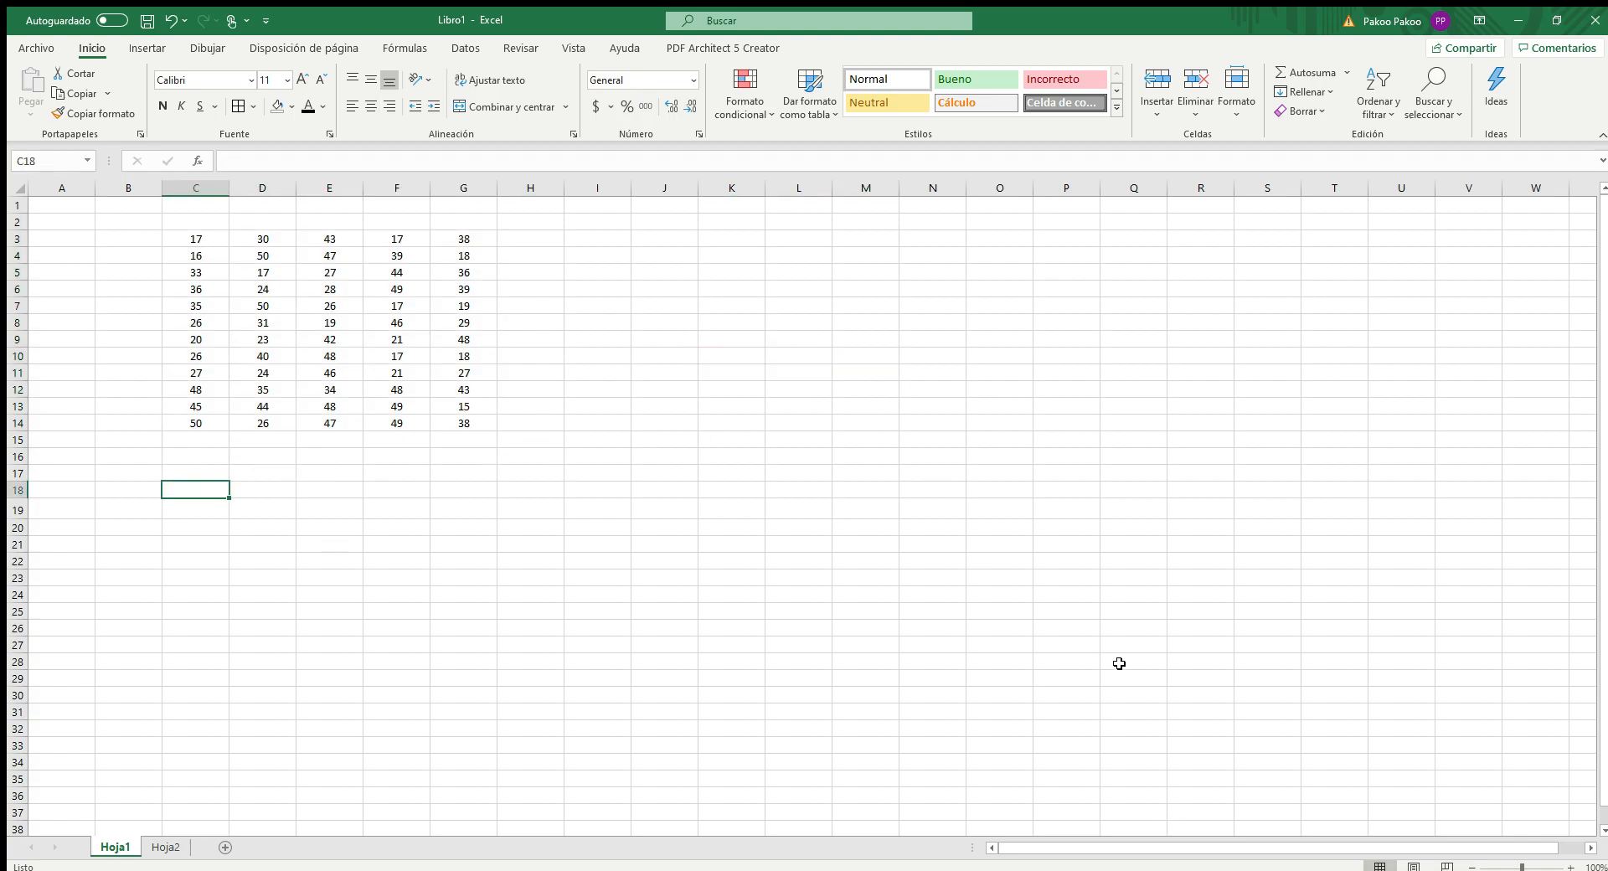
pyautogui.write('Paso 1')
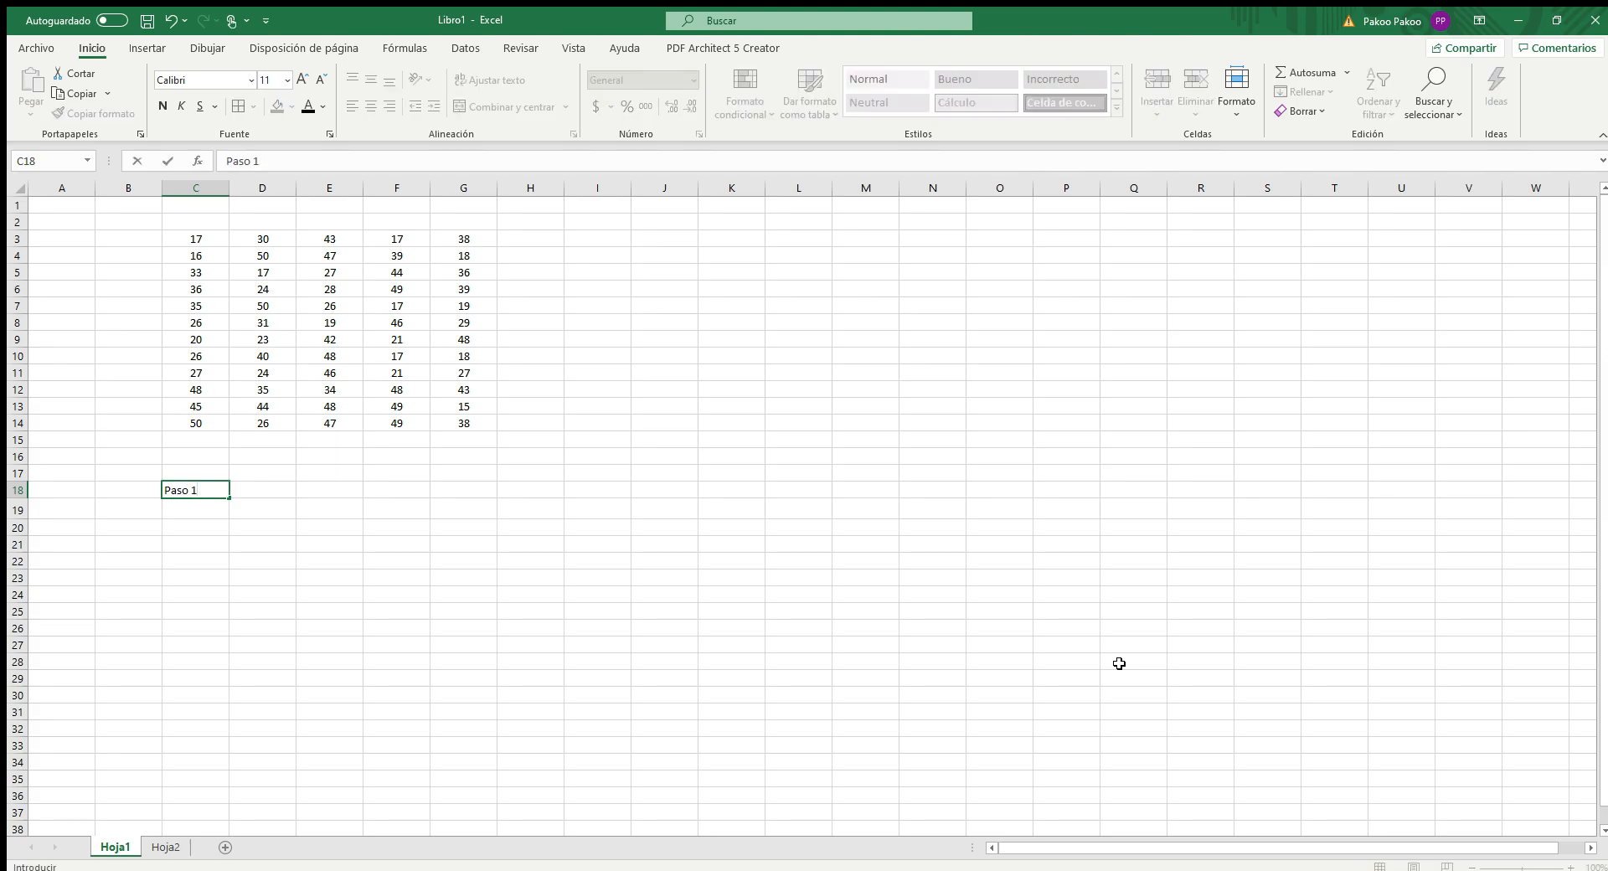
pyautogui.press('Tab')
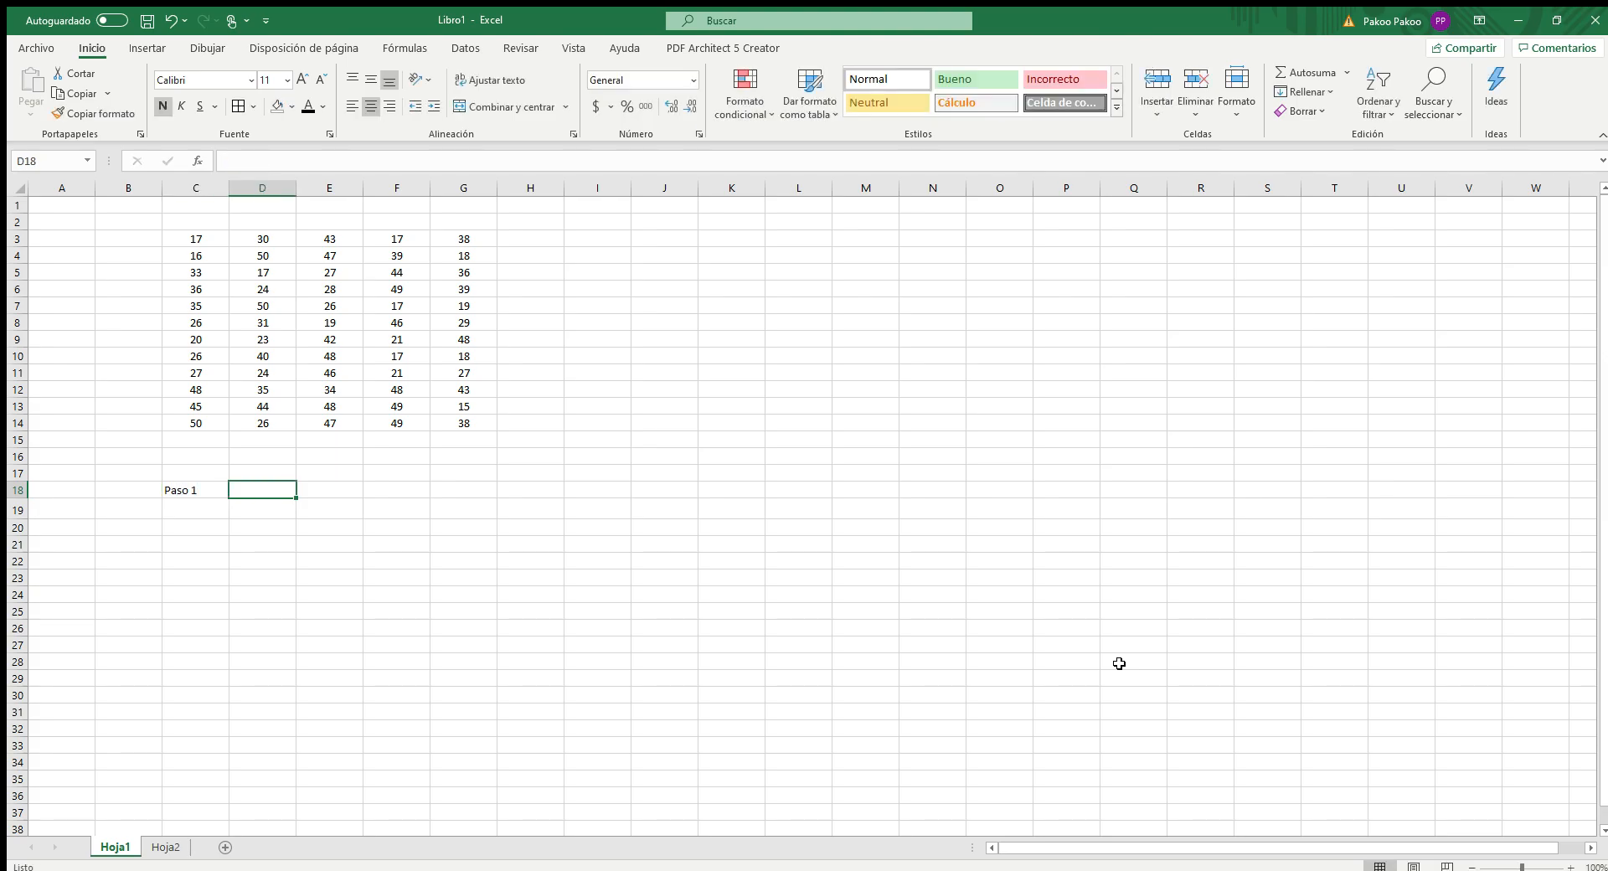
pyautogui.write('R')
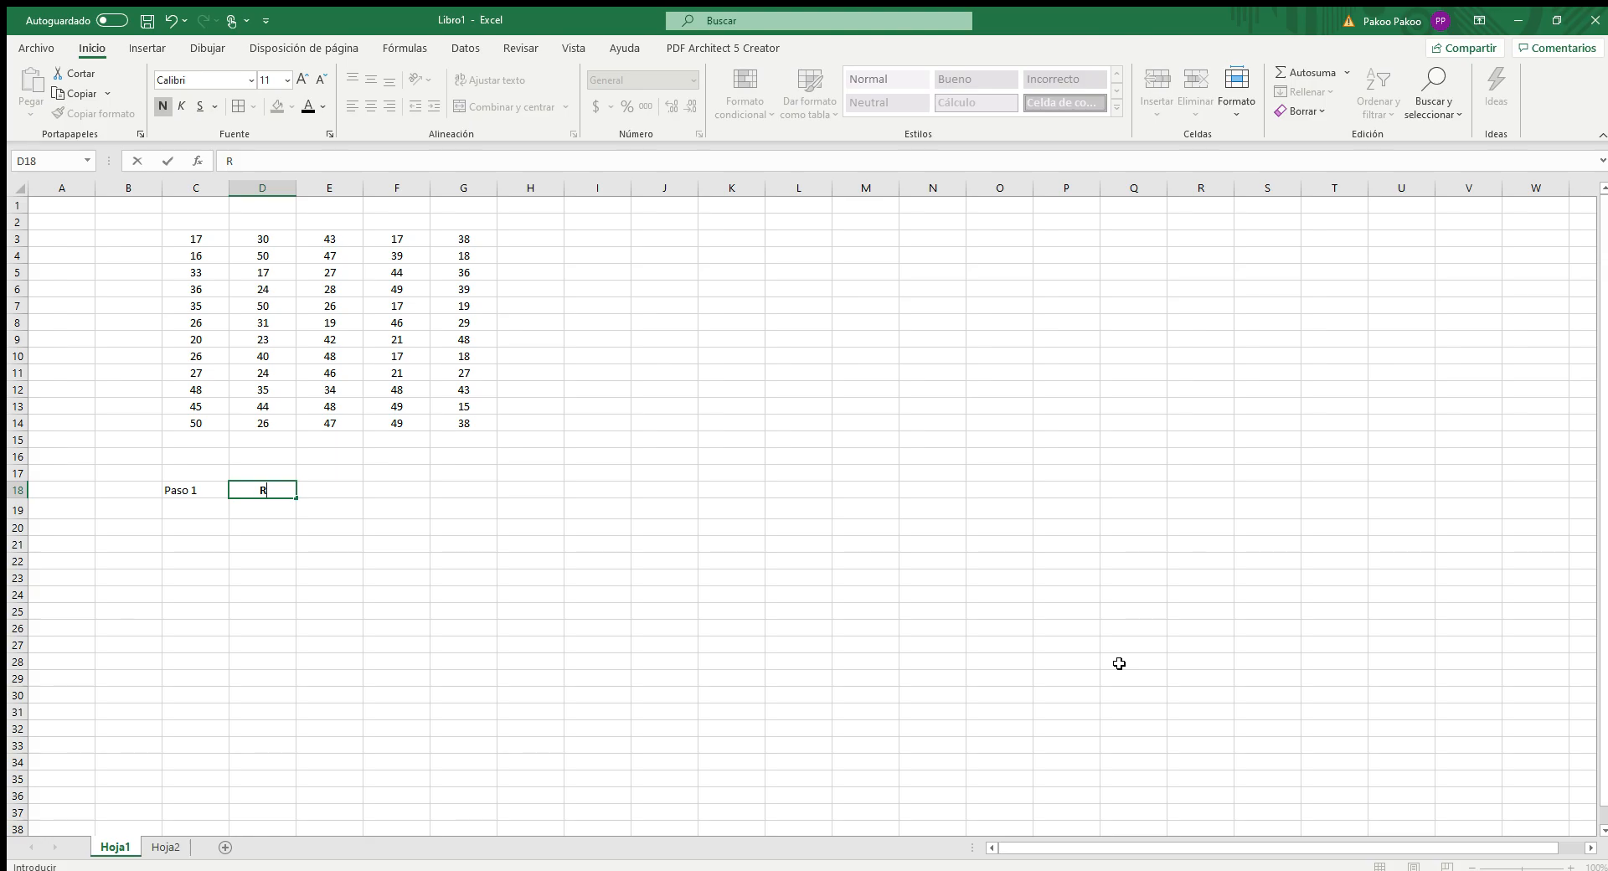
pyautogui.write('ango')
pyautogui.press('Return')
# Enter the label Paso 2 in C19 and NC beside it in D19
pyautogui.press('Left')
pyautogui.write('Paso')
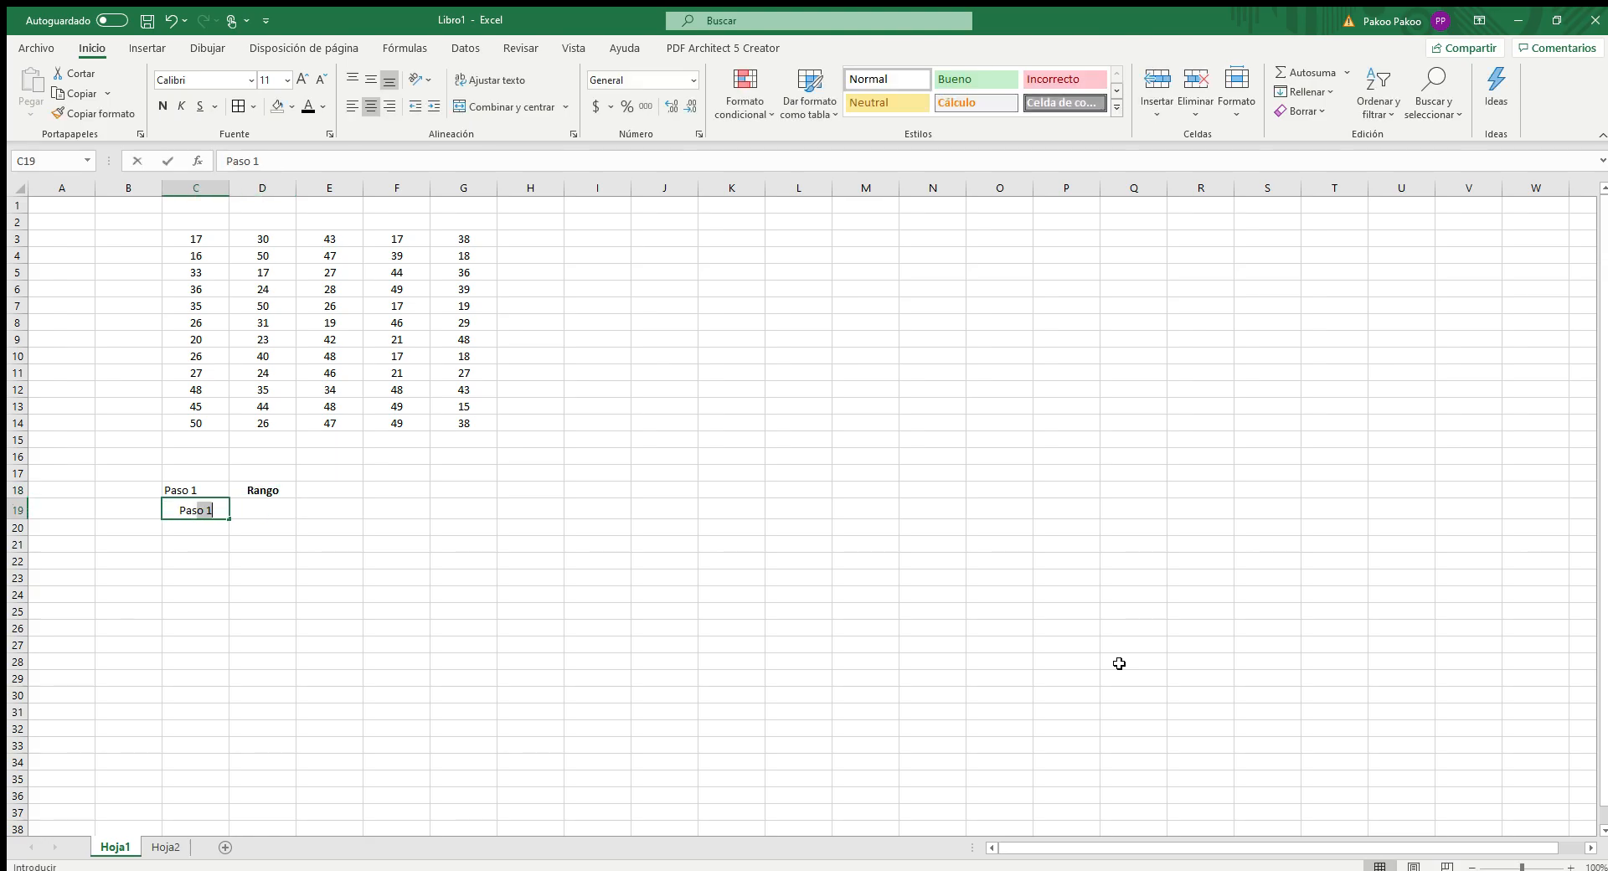
pyautogui.press('Right')
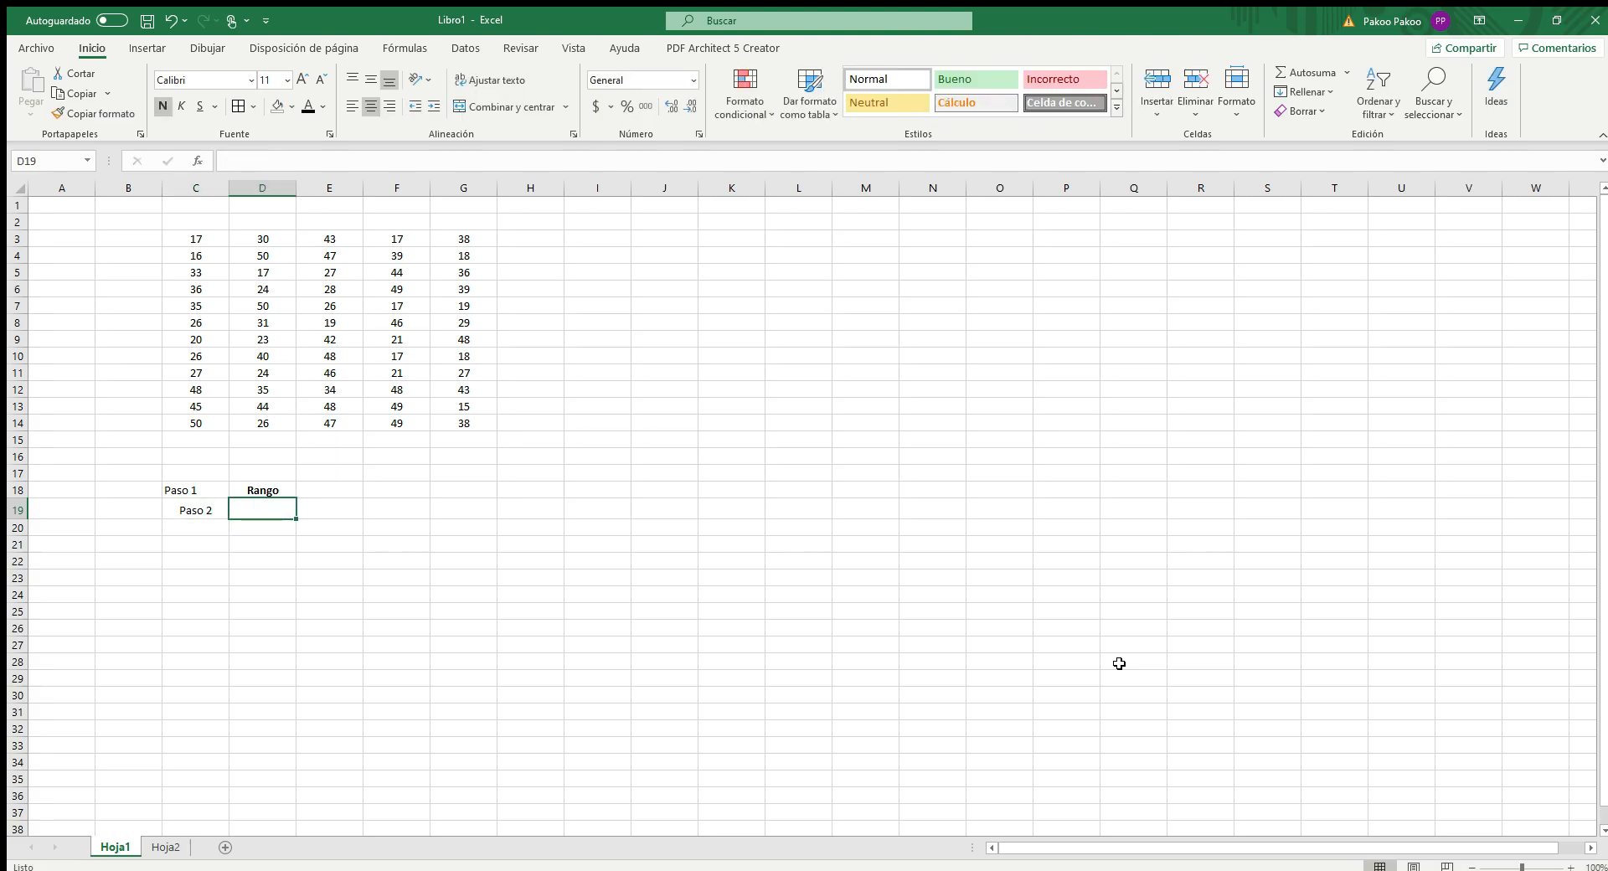
pyautogui.write('NC')
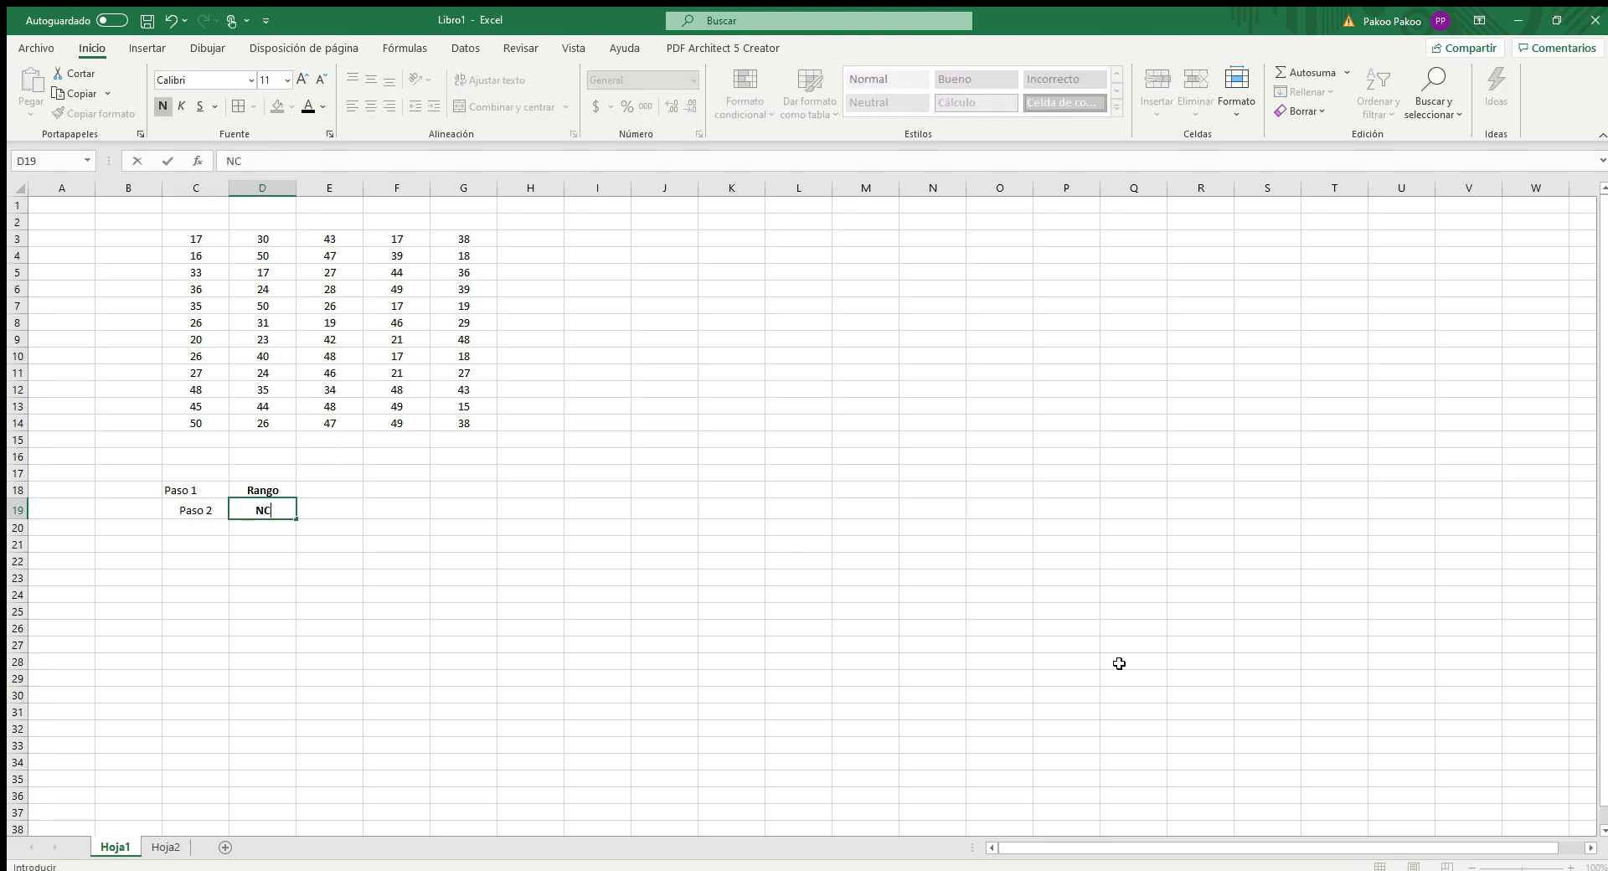
pyautogui.press('Return')
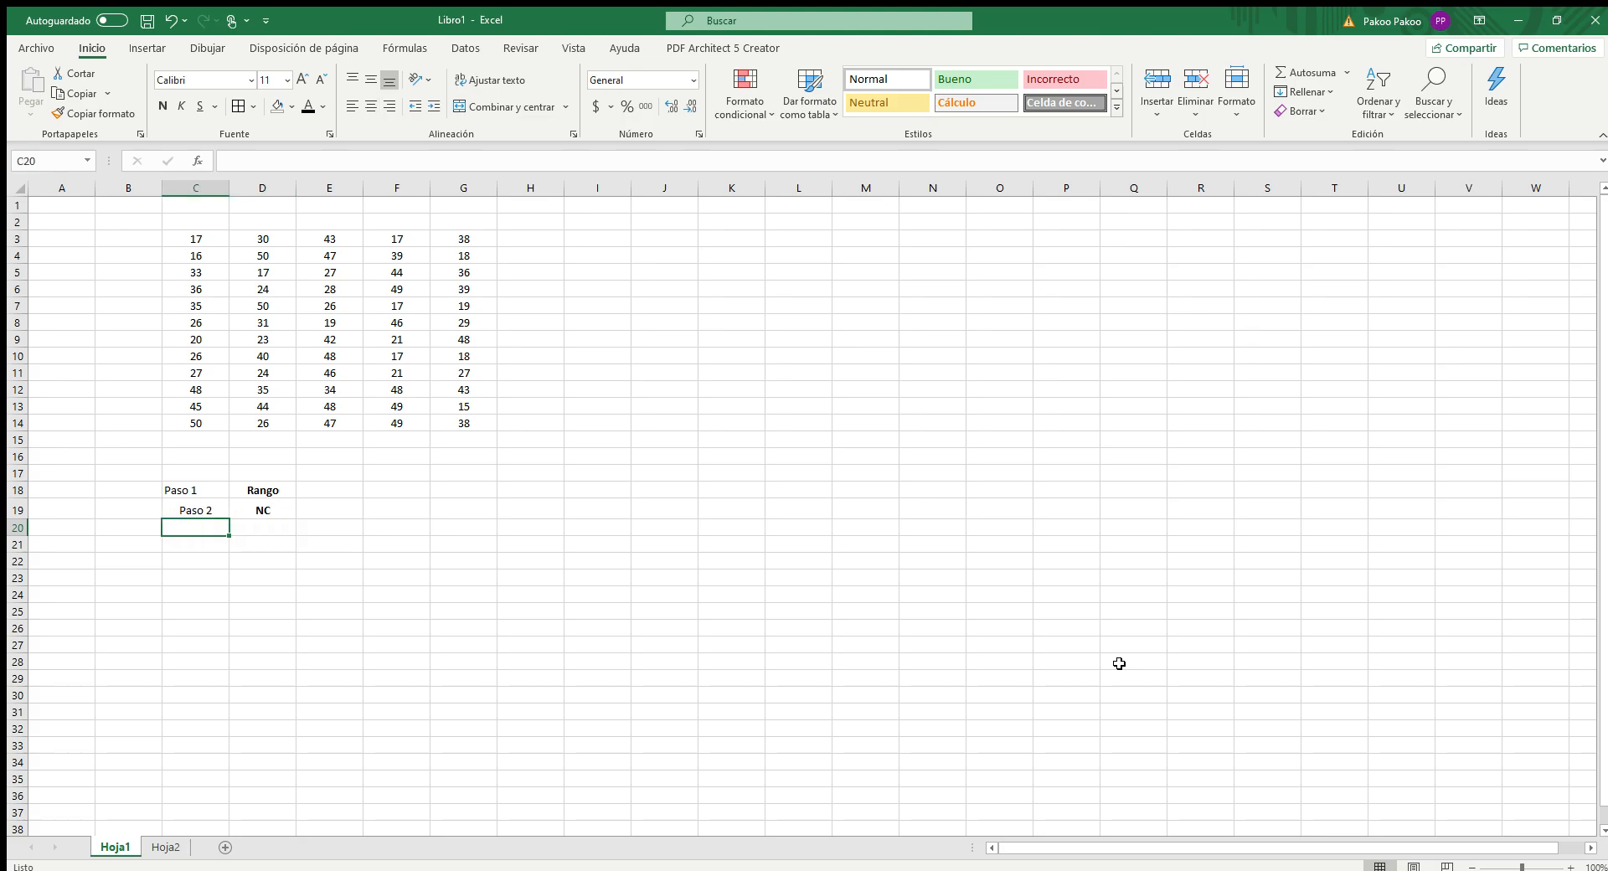
# Enter the label Paso3 in C20 and Amplitud beside it in D20
pyautogui.write('Paso 2')
pyautogui.write('3')
pyautogui.press('Tab')
pyautogui.write('Am')
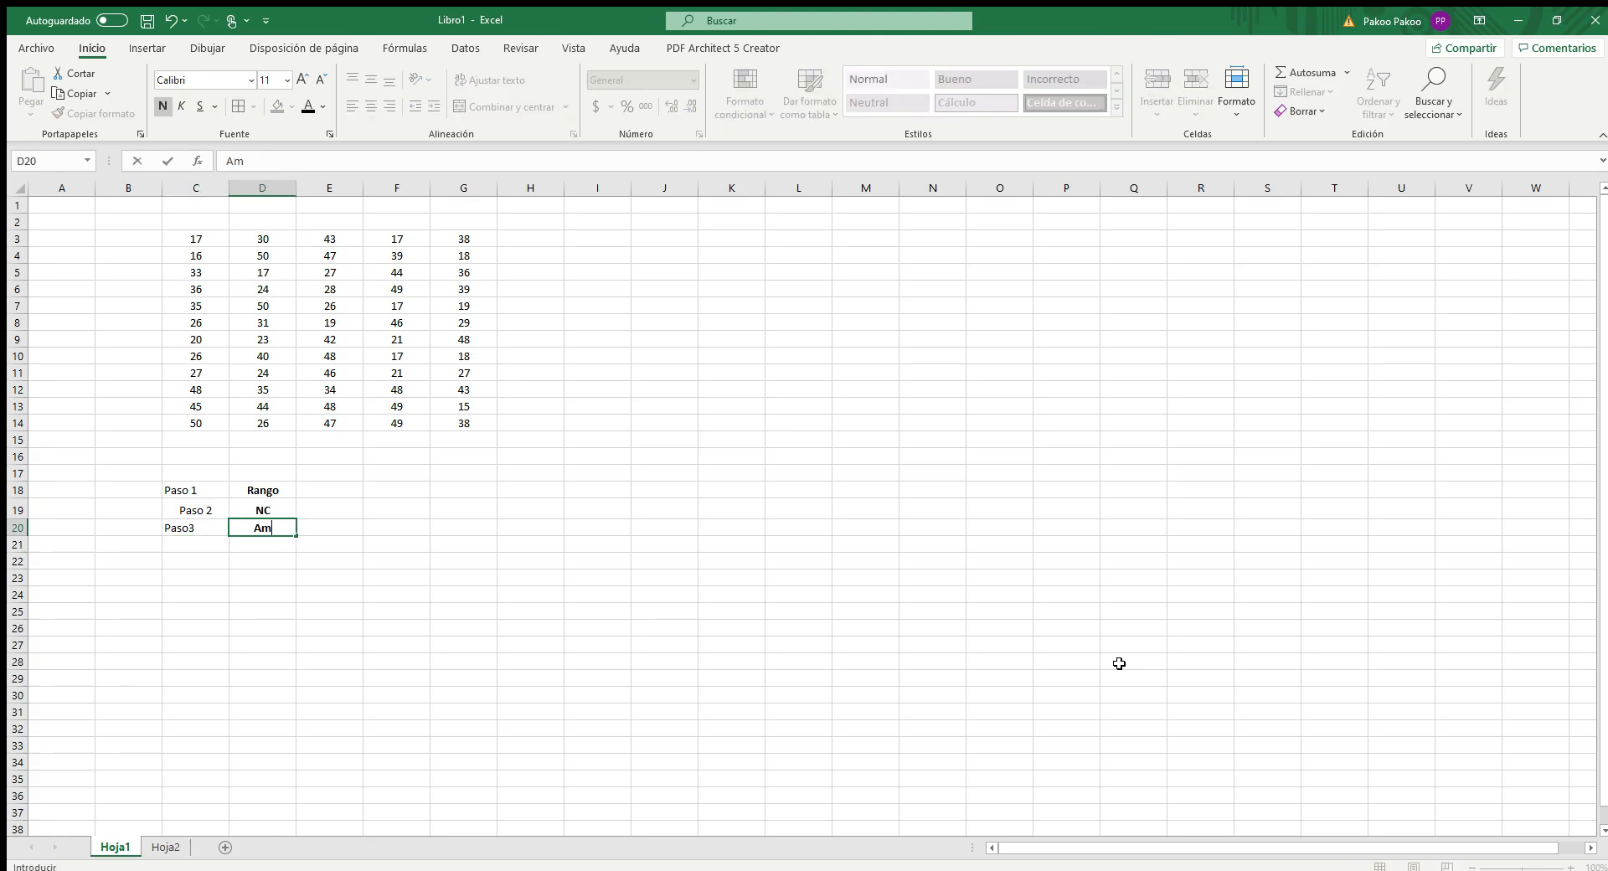
pyautogui.write('plitud')
pyautogui.click(914, 590)
# Centre the three step labels in C18:C20 horizontally
pyautogui.moveTo(201, 488); pyautogui.dragTo(186, 528)
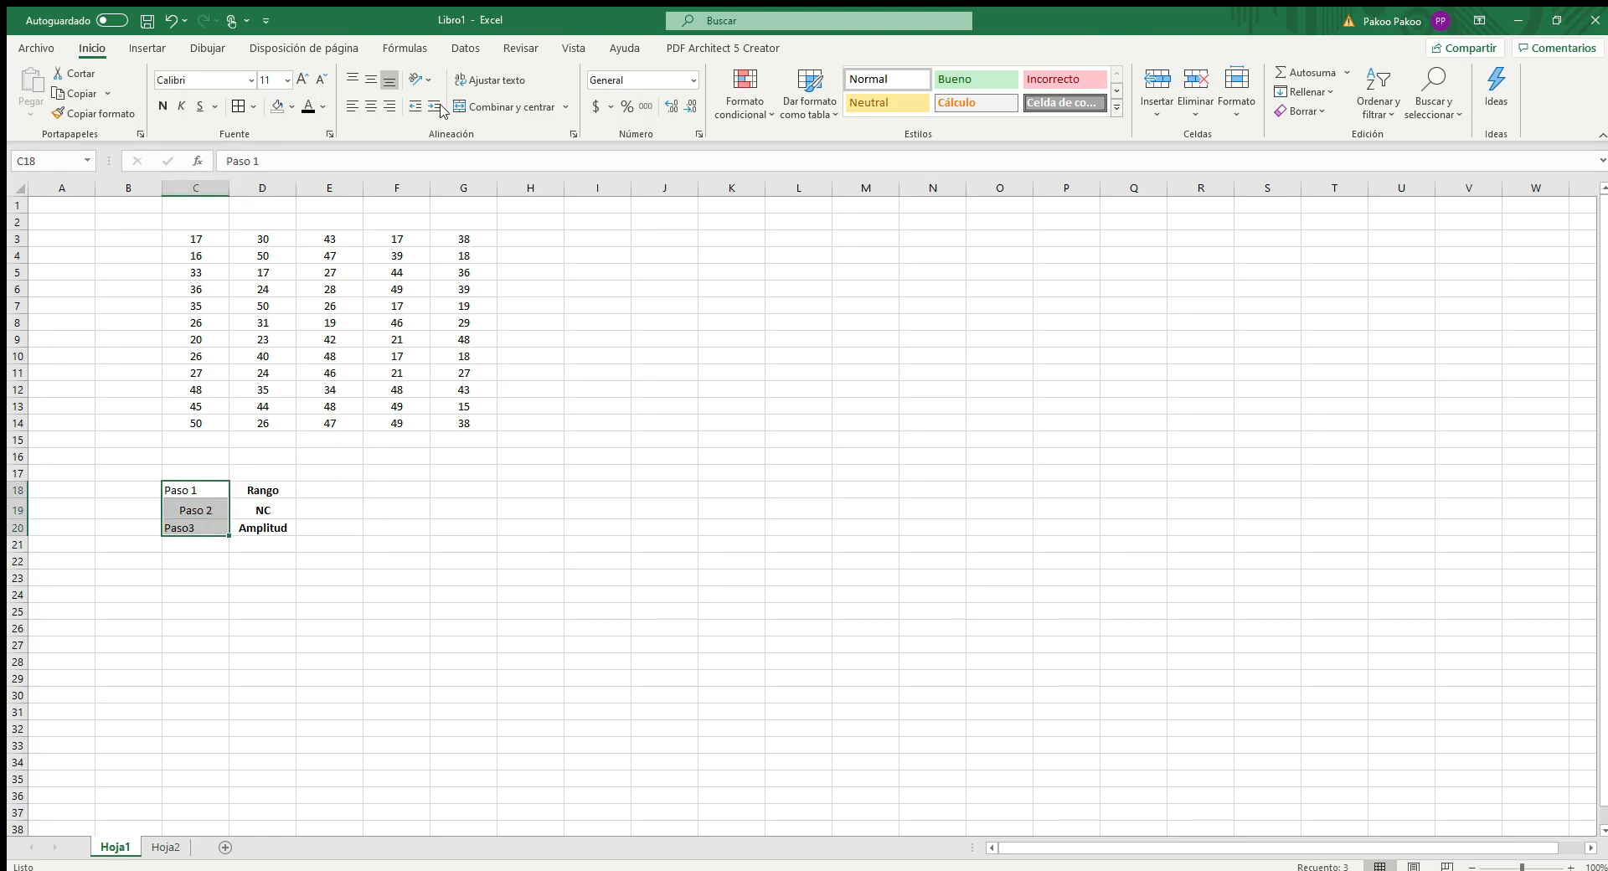
pyautogui.click(371, 107)
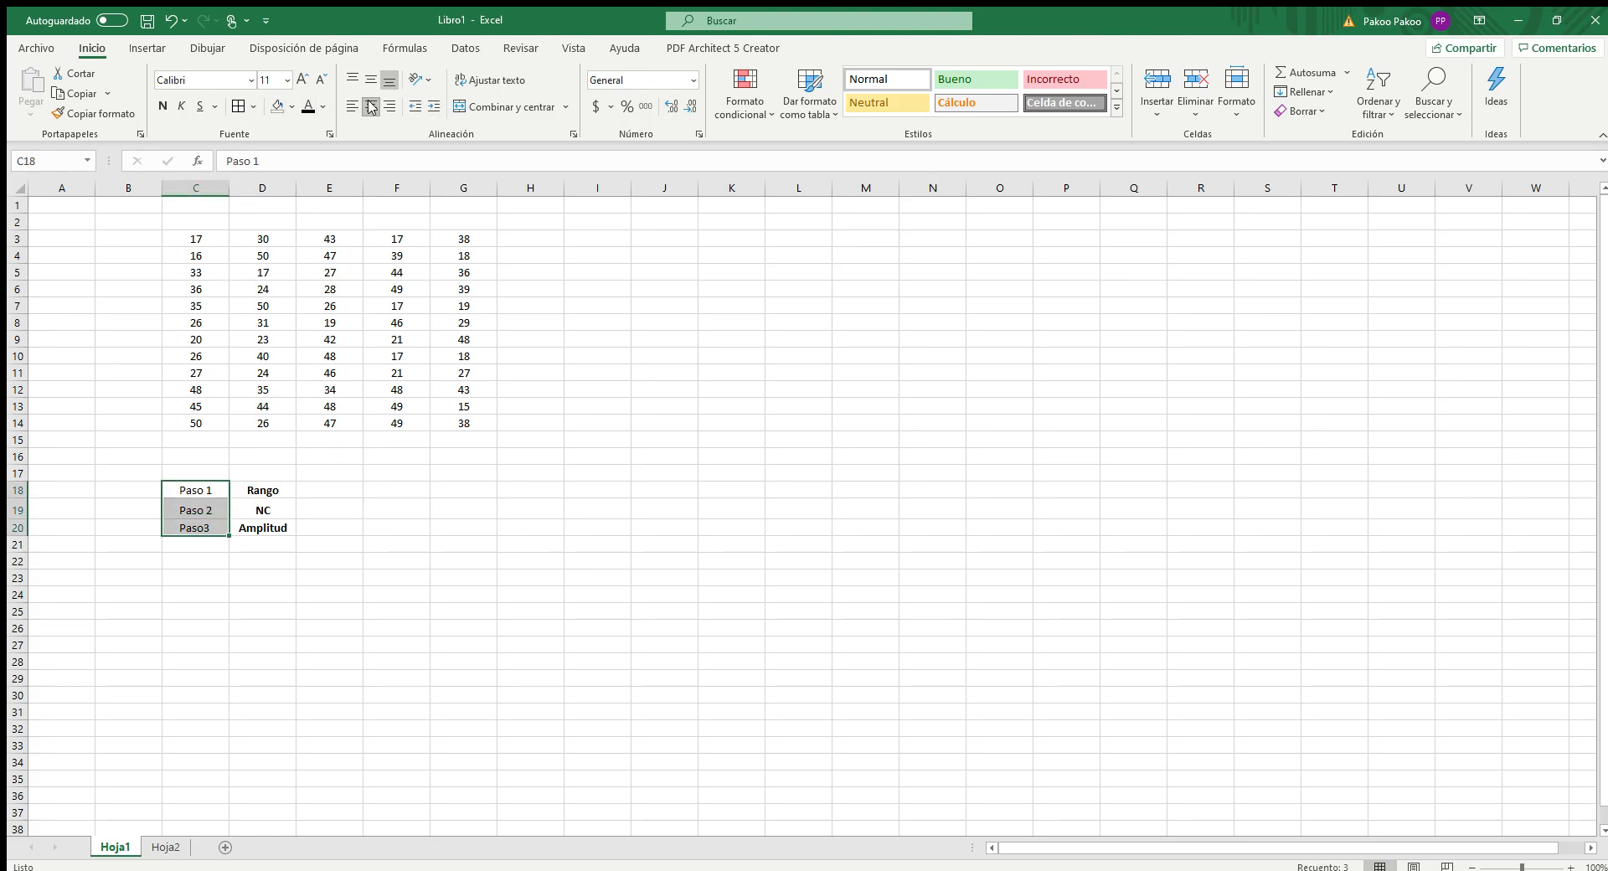
pyautogui.click(412, 547)
# Calculate the Rango in F18 with the formula =50-15
pyautogui.click(339, 490)
pyautogui.click(384, 486)
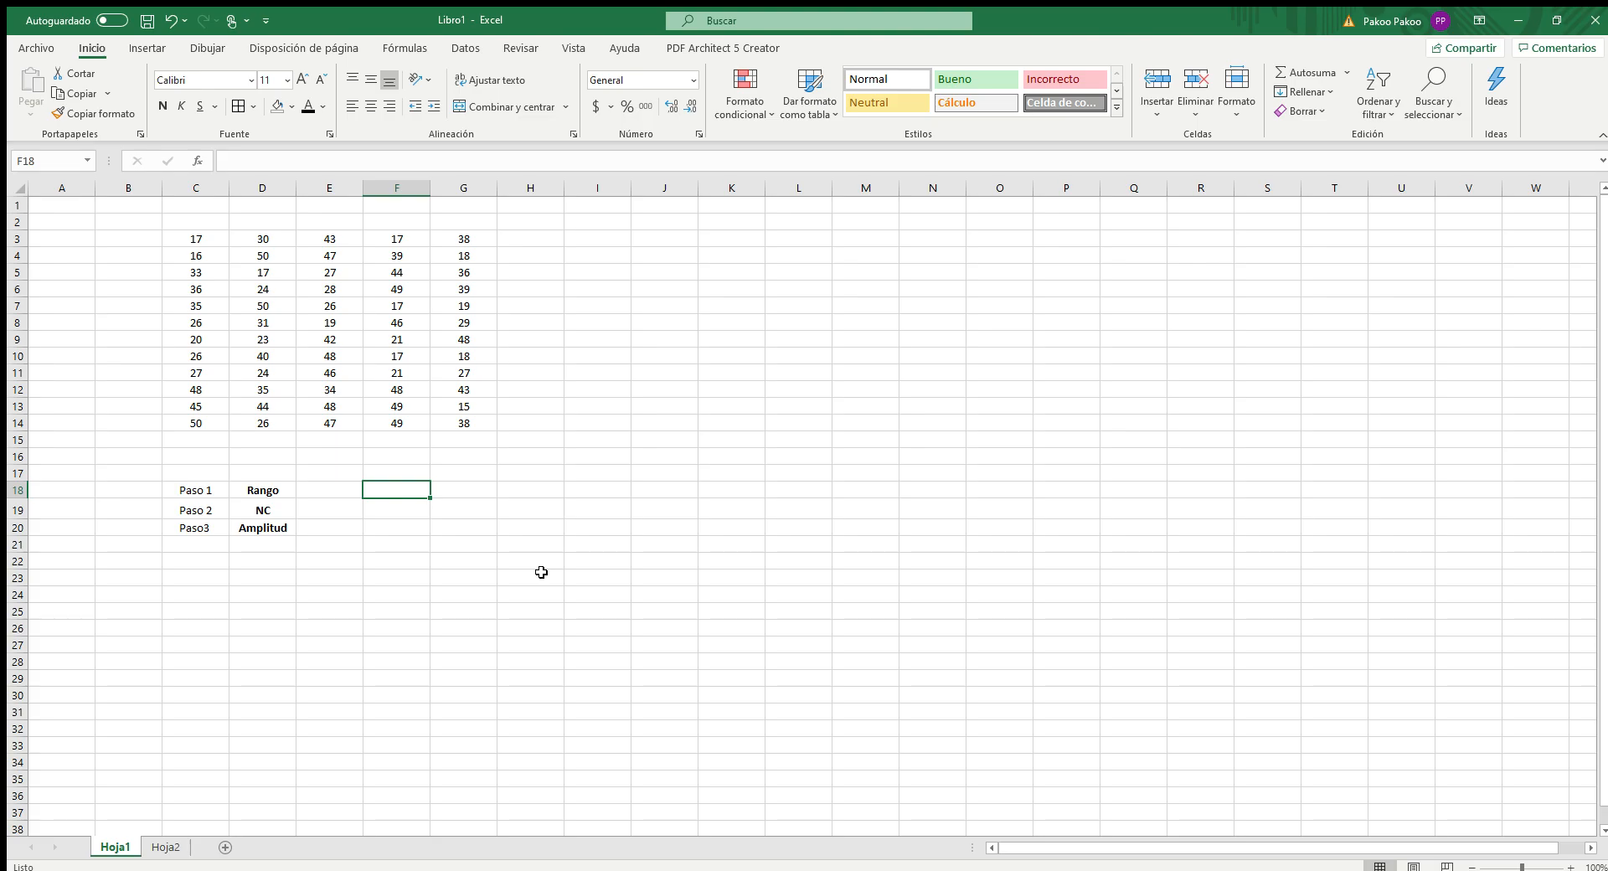
pyautogui.write('=')
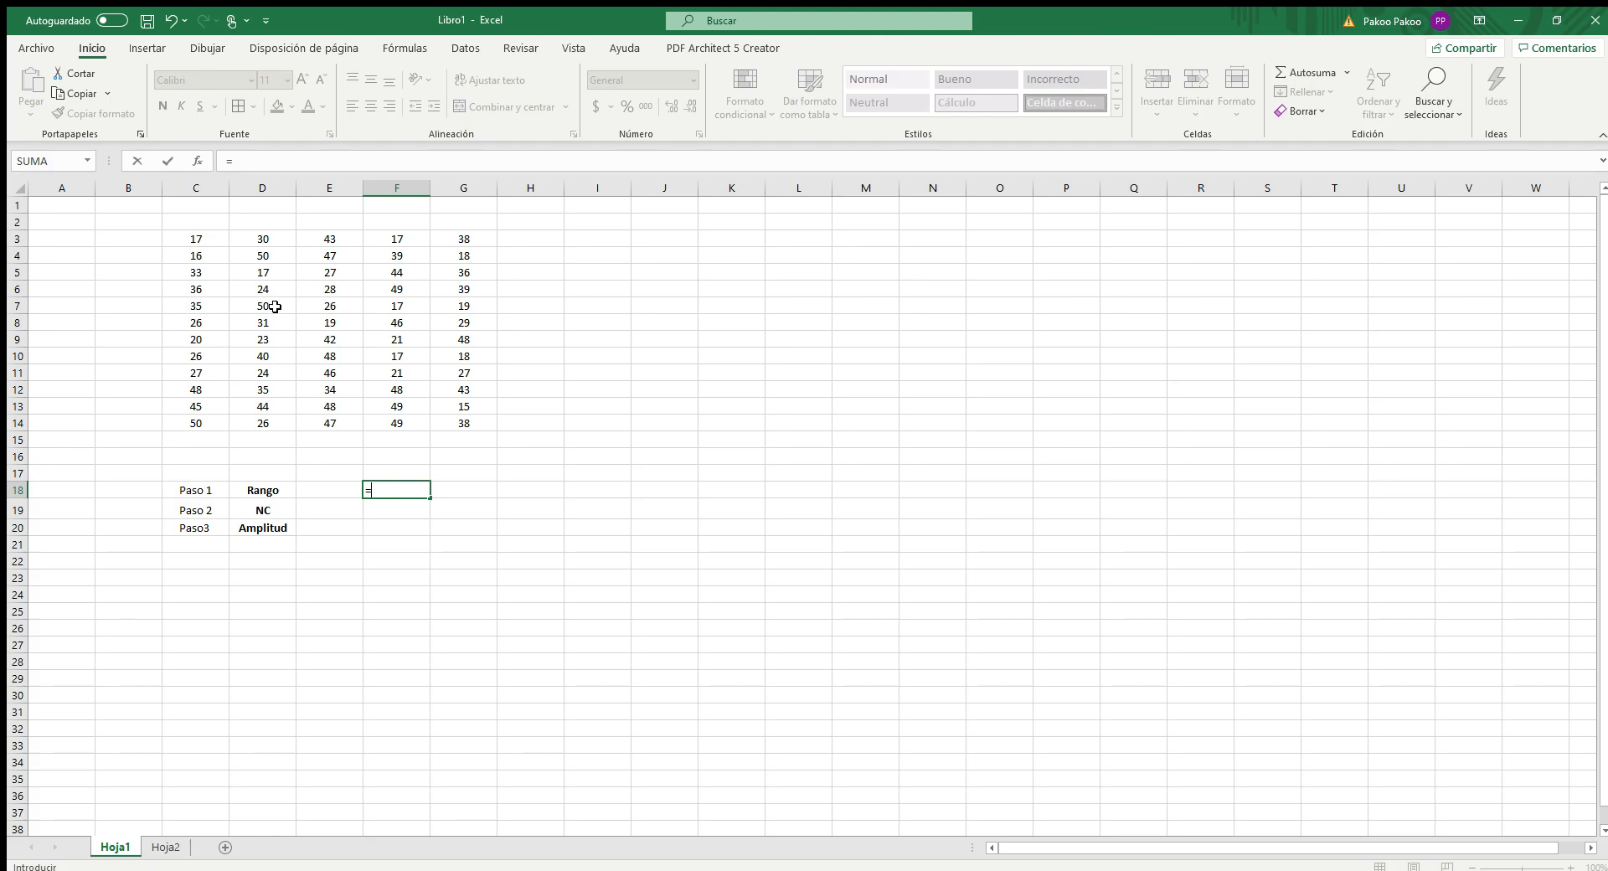
pyautogui.write('50-15')
pyautogui.press('Return')
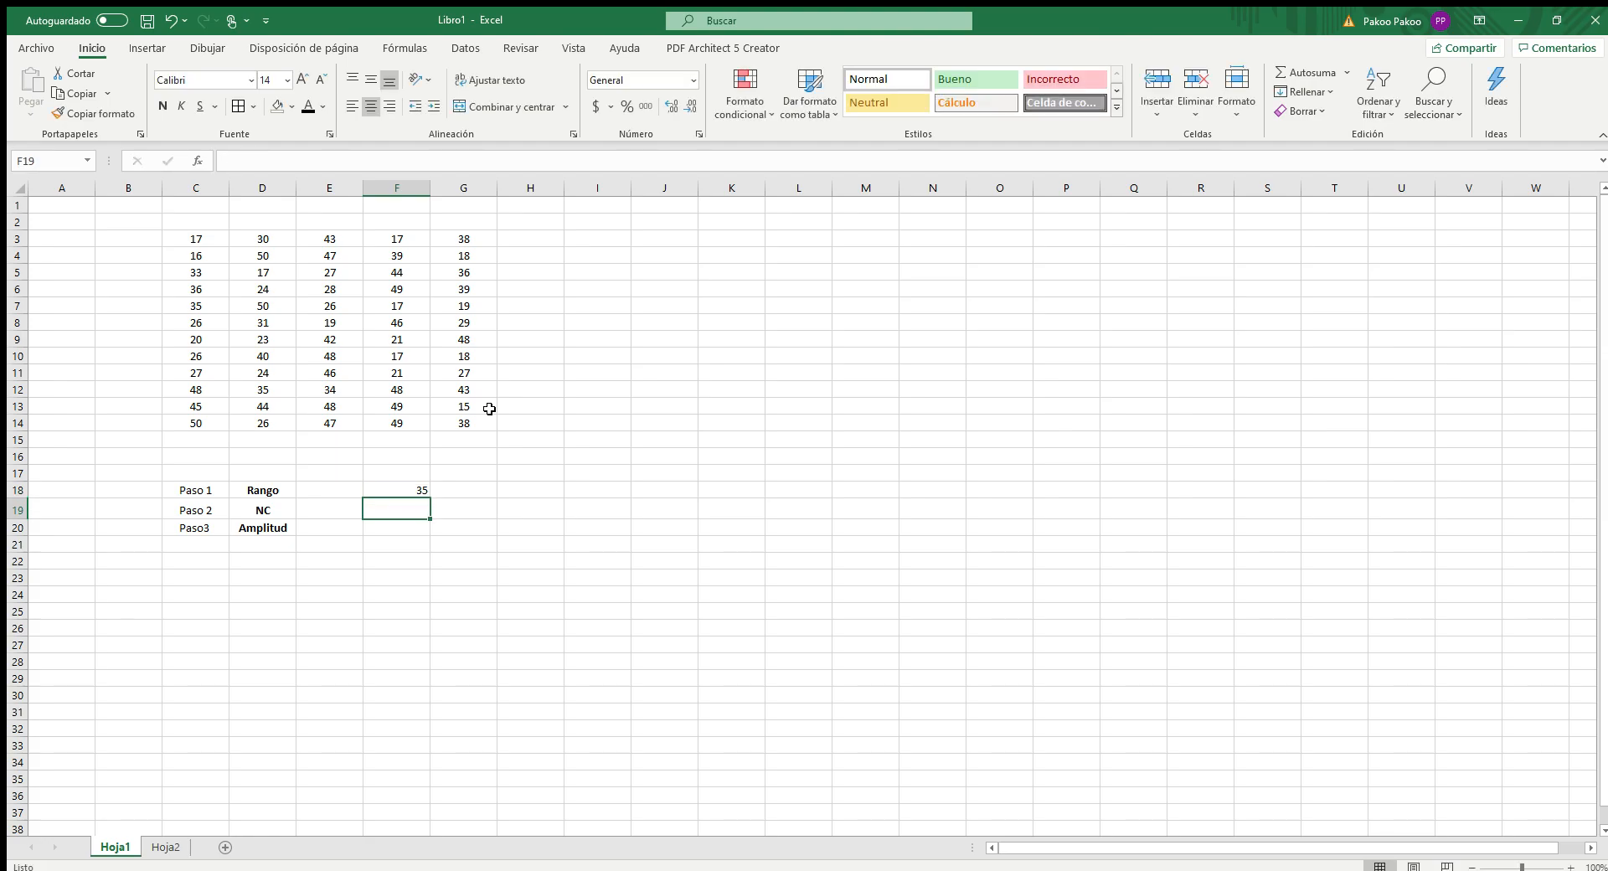
# Centre the Rango result in F18 and give the cell a light orange fill
pyautogui.click(389, 486)
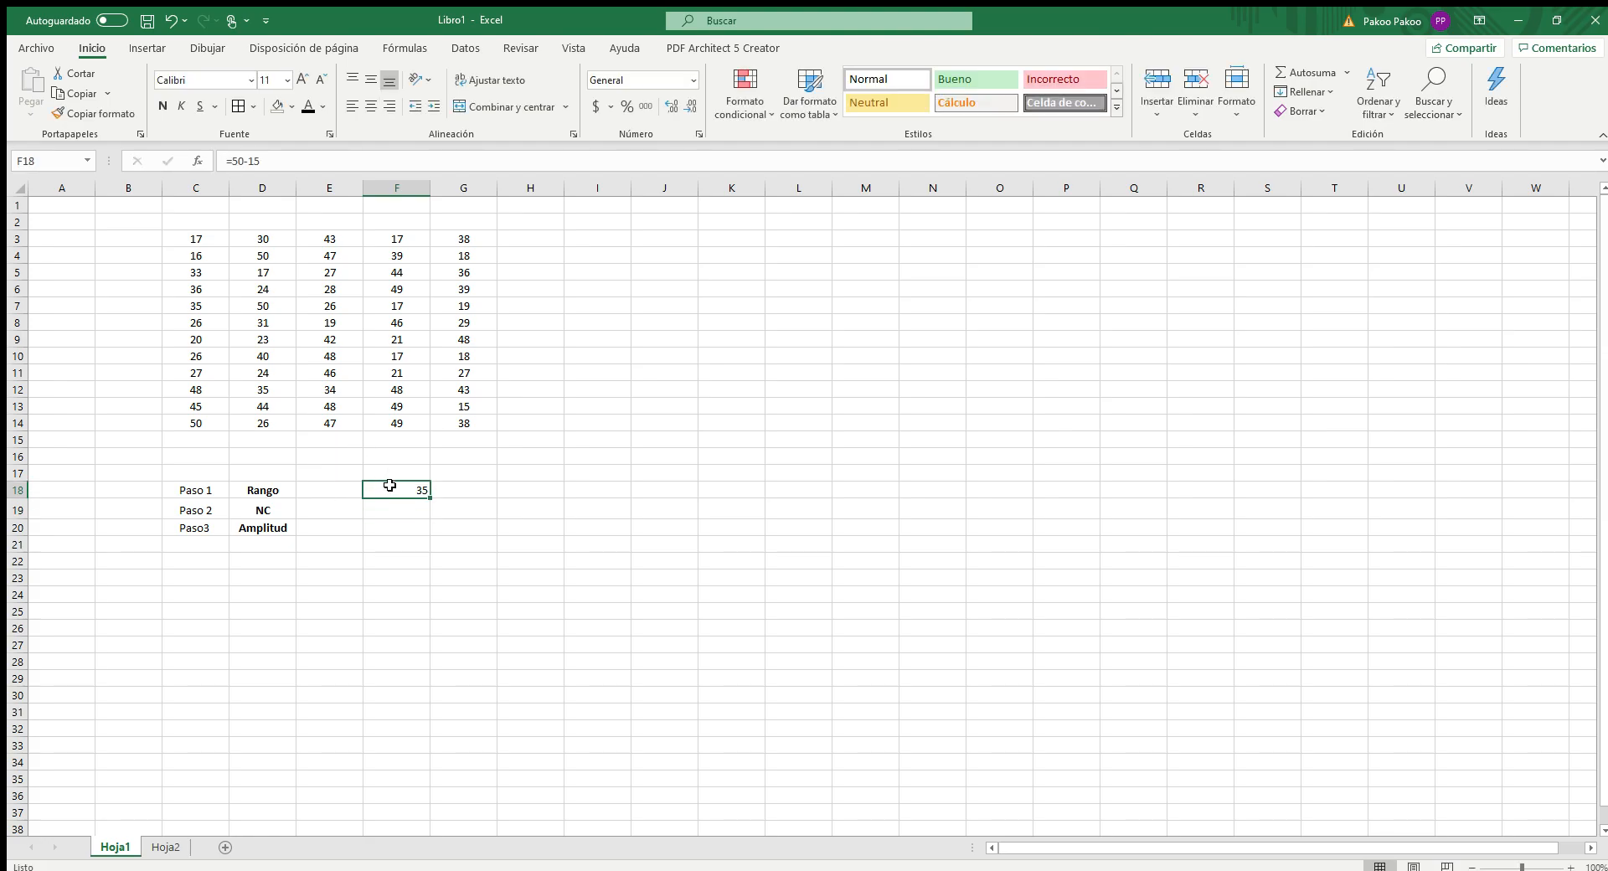
pyautogui.click(370, 107)
pyautogui.click(278, 106)
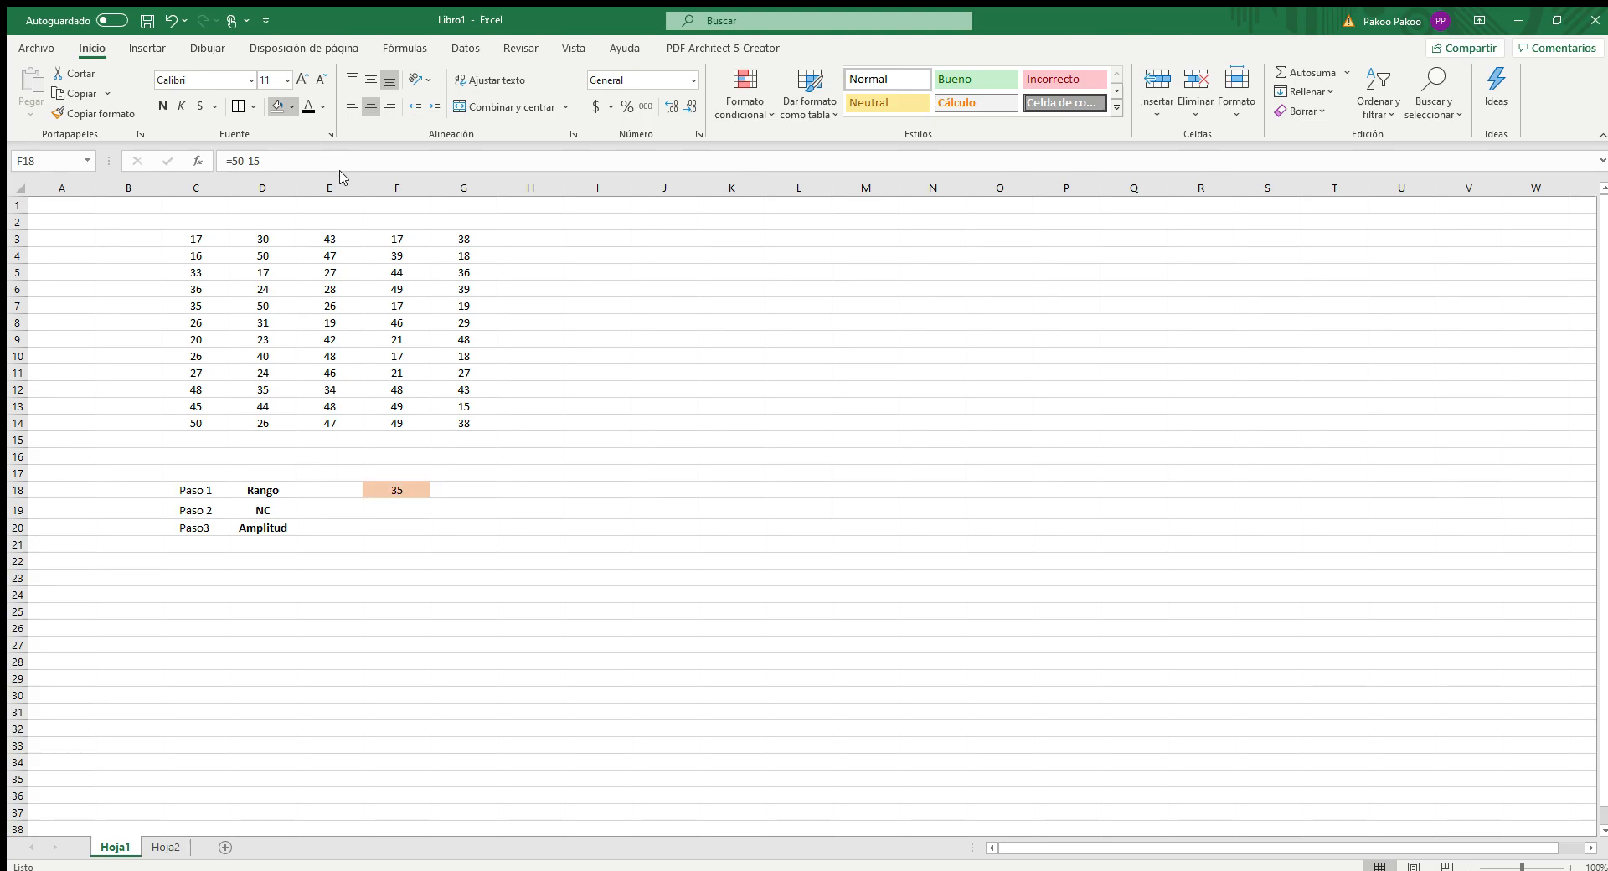
pyautogui.click(405, 571)
# Space out the steps by moving Paso 2 and NC to row 20 and Paso3 and Amplitud to row 22
pyautogui.moveTo(211, 511); pyautogui.dragTo(219, 569)
pyautogui.click(232, 560)
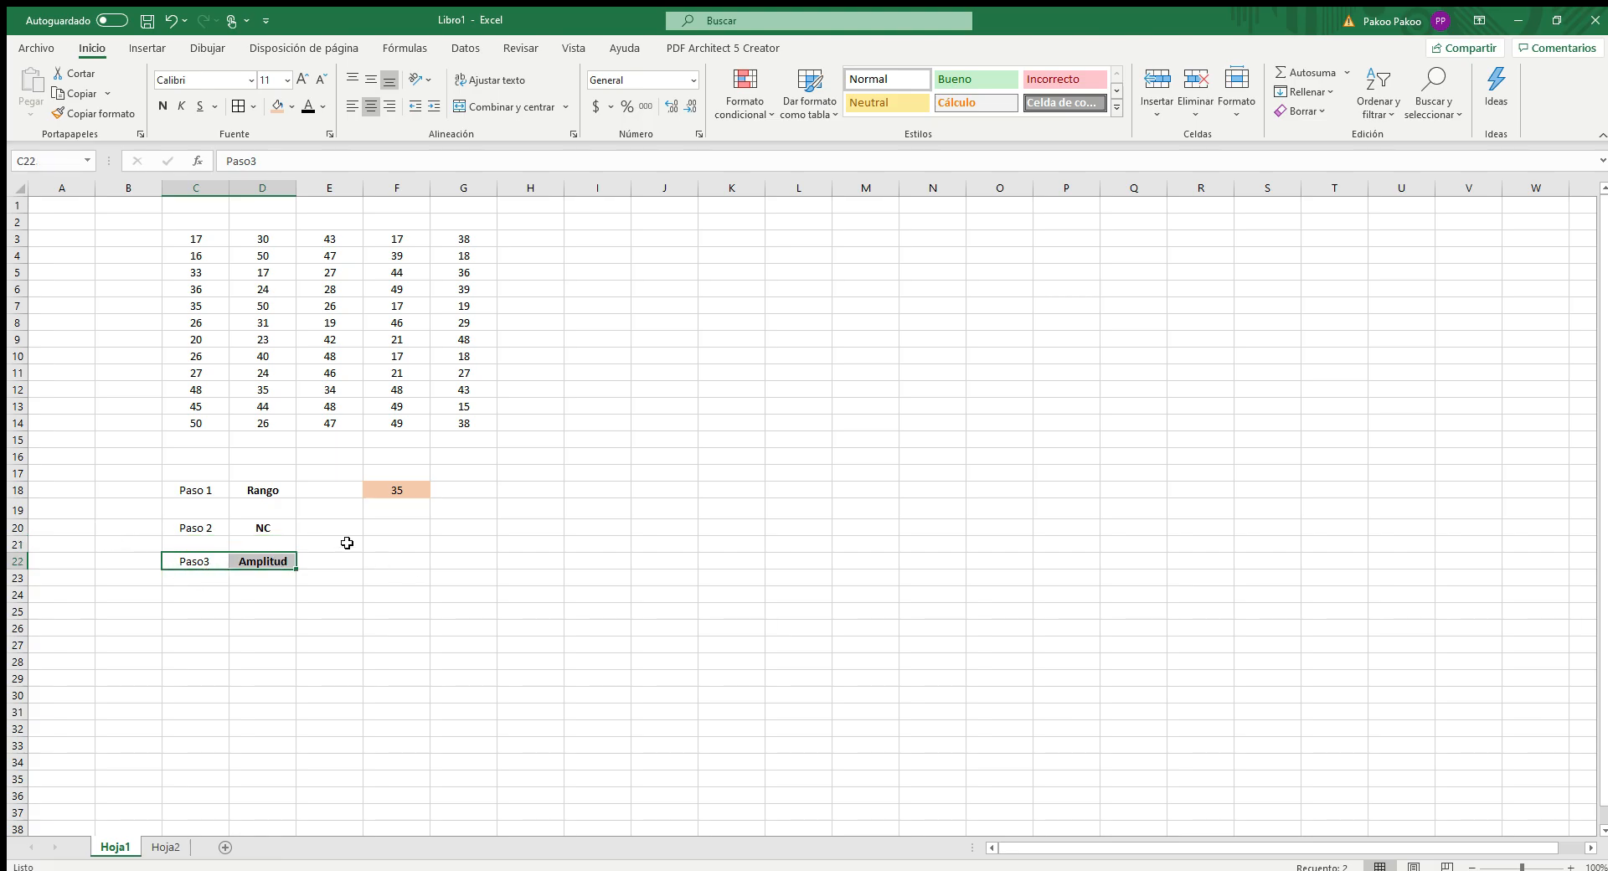
# Enter the note Propuesto in H20 and the NC value 7 in F20
pyautogui.click(515, 533)
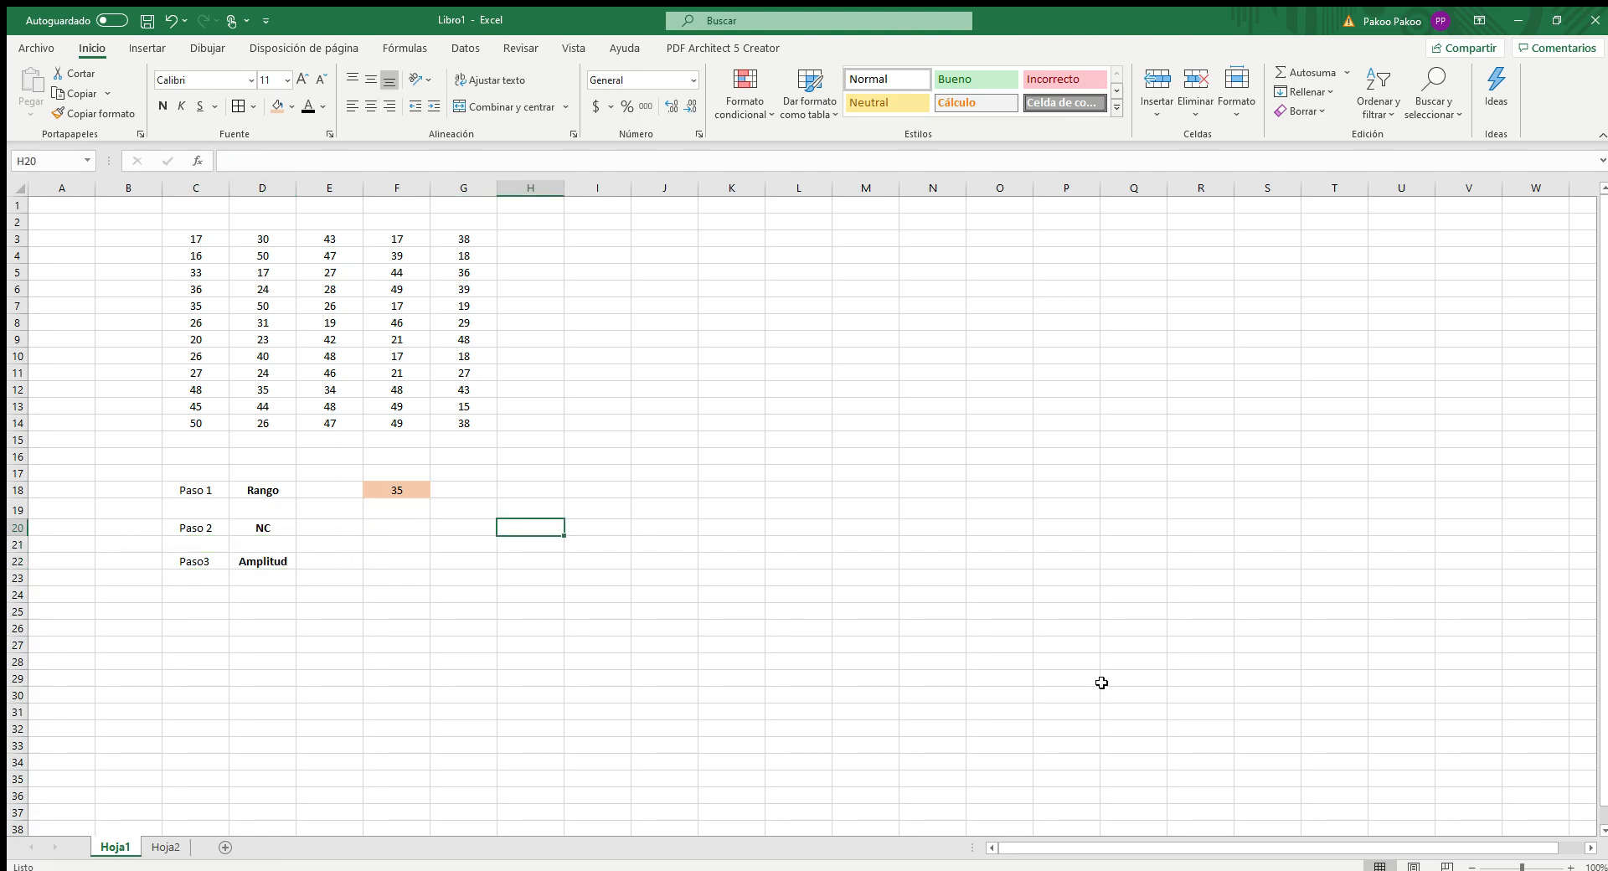
pyautogui.write('Propuesto')
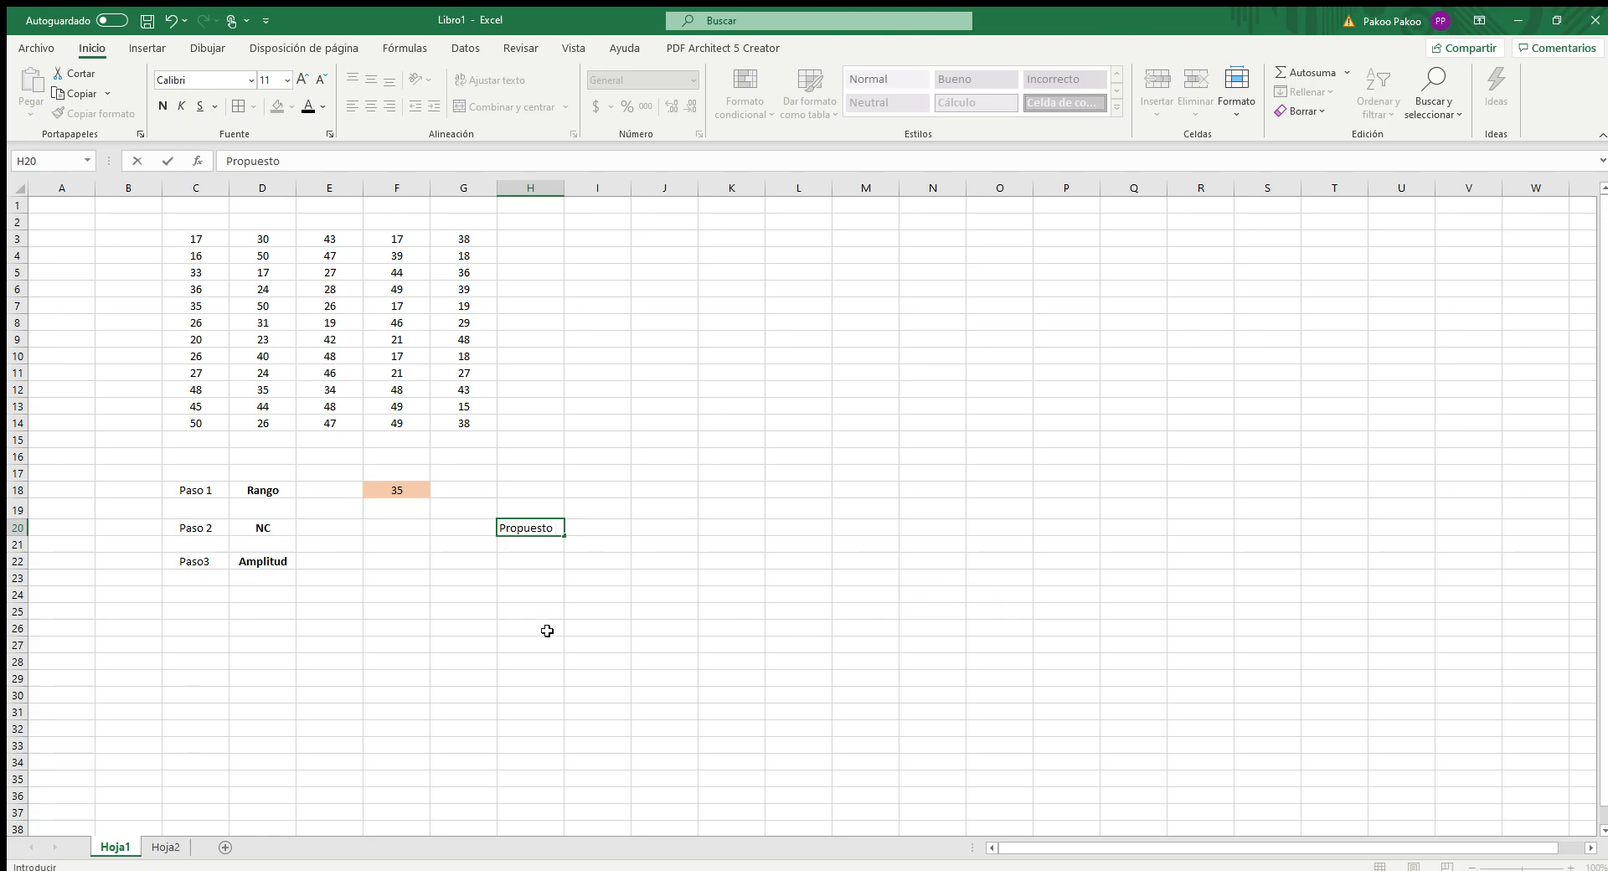
pyautogui.click(401, 524)
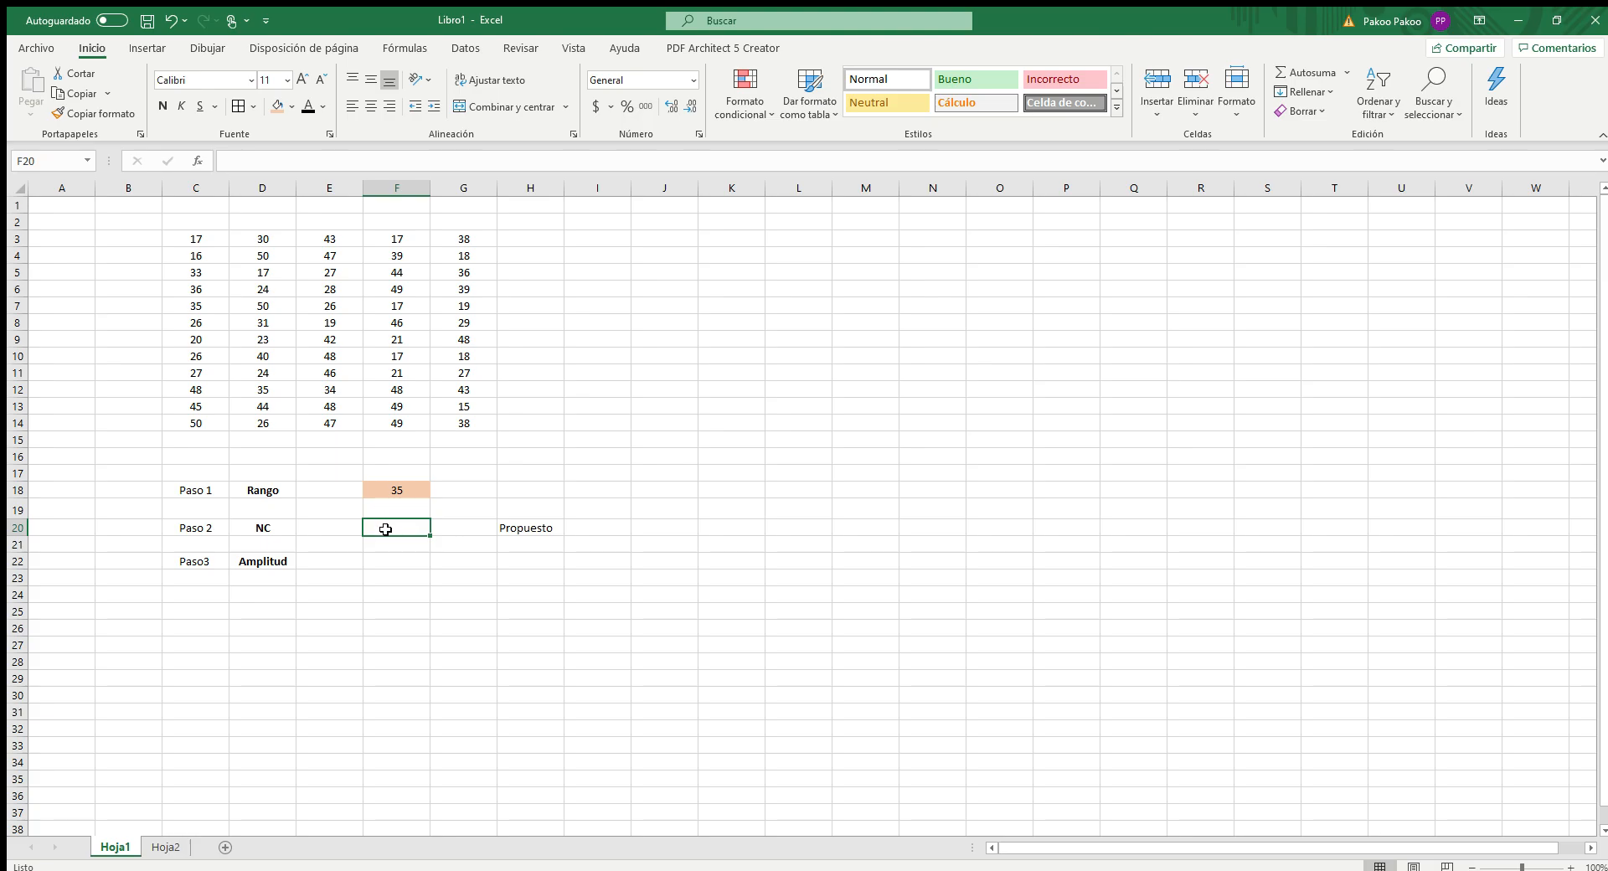
pyautogui.click(405, 490)
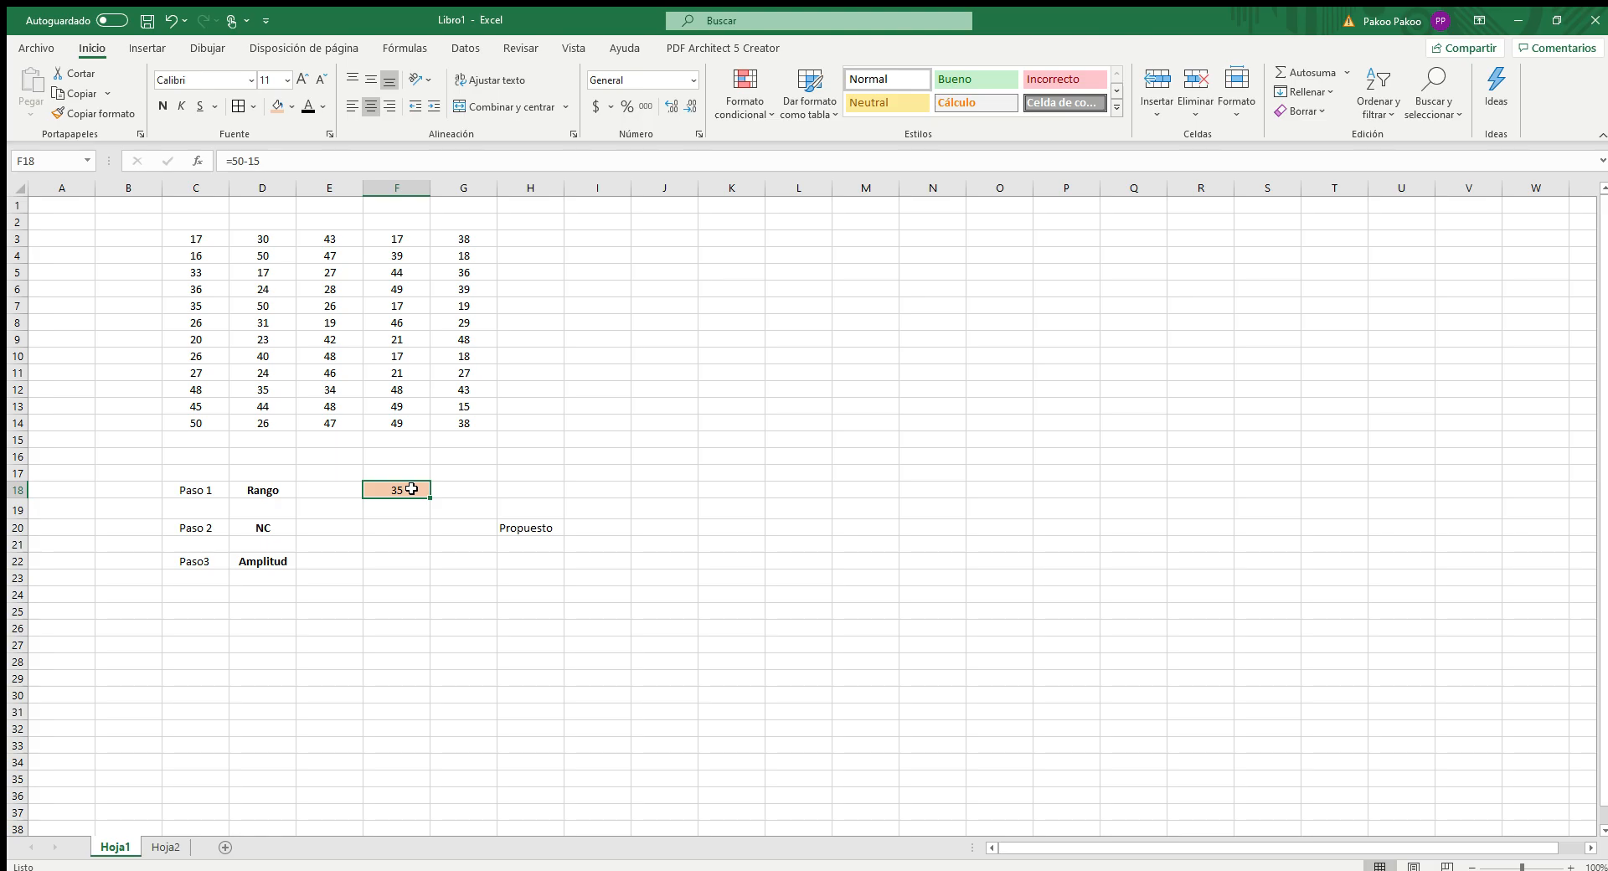
pyautogui.click(397, 526)
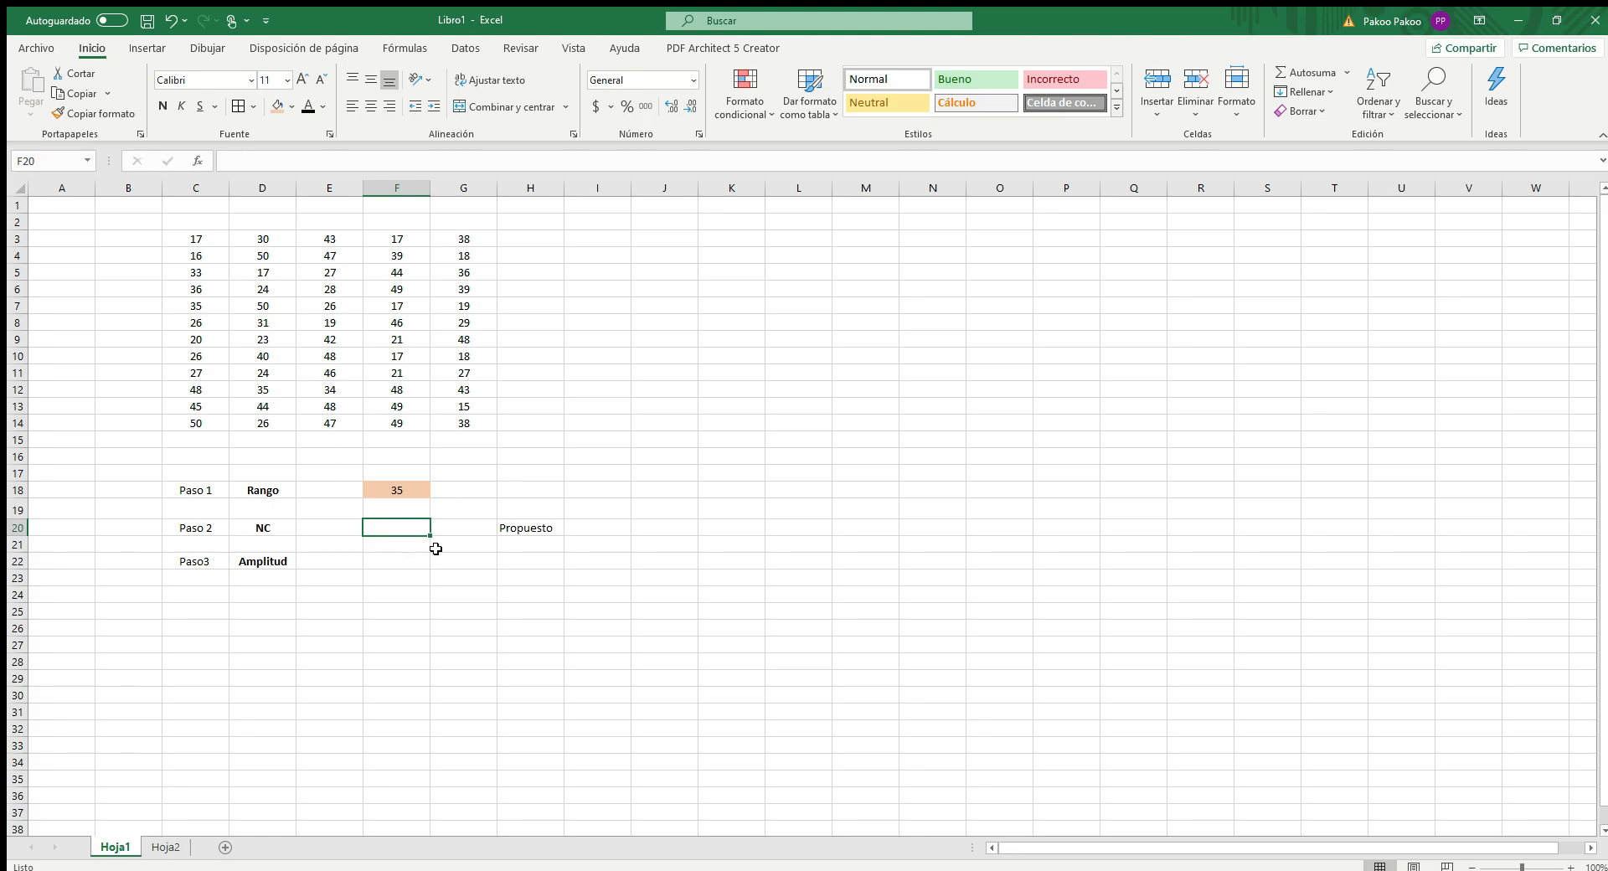
pyautogui.write('7')
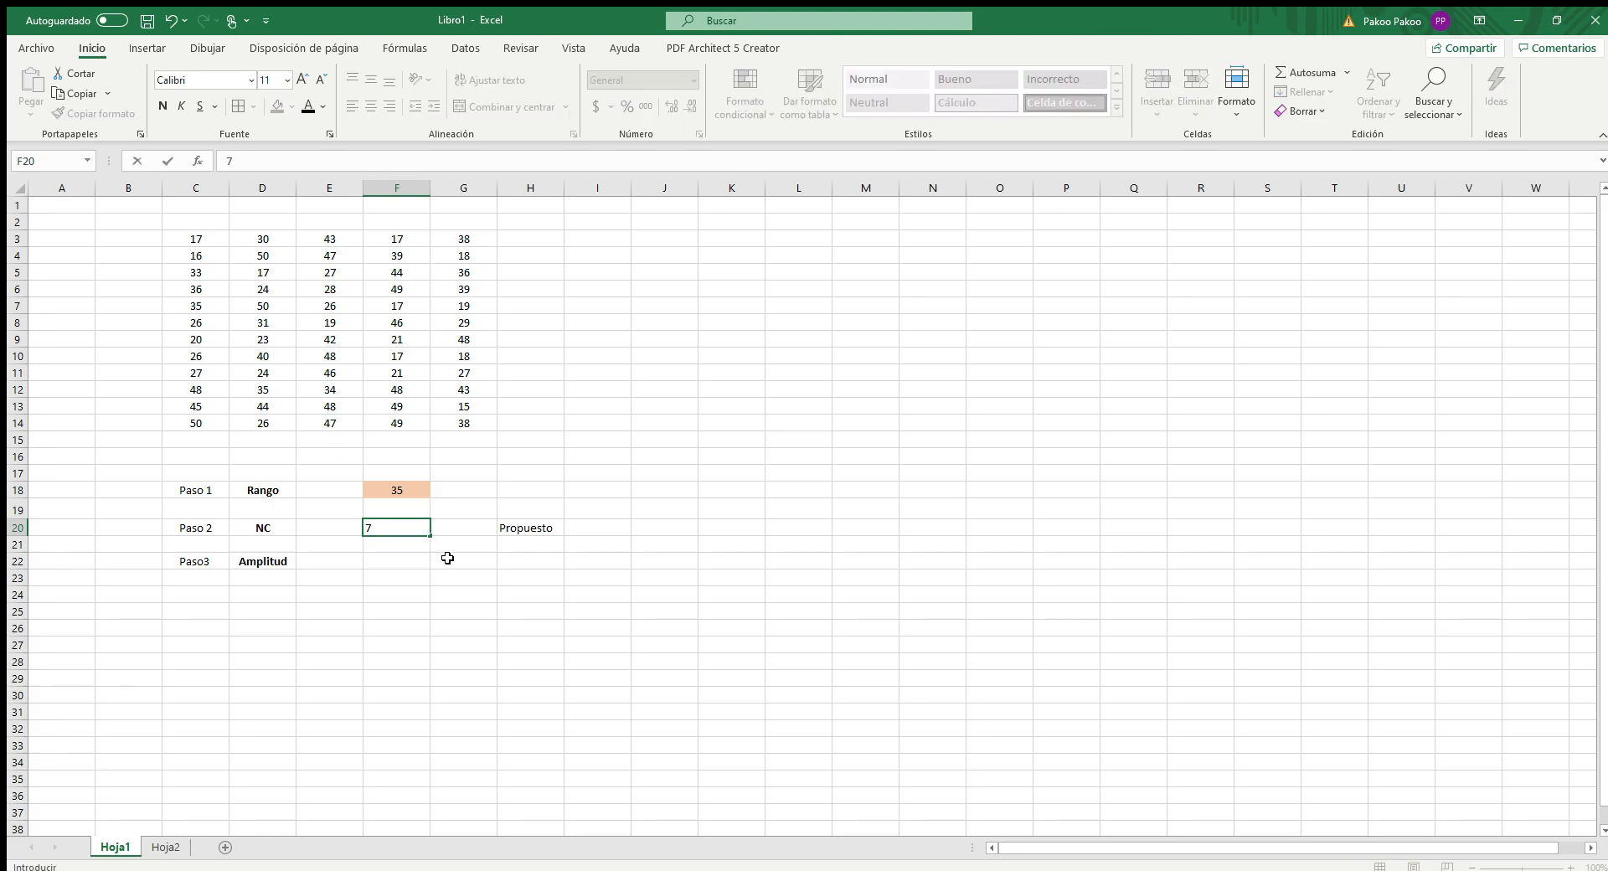
pyautogui.click(441, 562)
# Format the NC value in F20 as centred and bold with a light orange fill
pyautogui.click(407, 527)
pyautogui.click(369, 106)
pyautogui.click(277, 105)
pyautogui.click(469, 547)
pyautogui.click(408, 526)
pyautogui.click(159, 106)
pyautogui.click(731, 406)
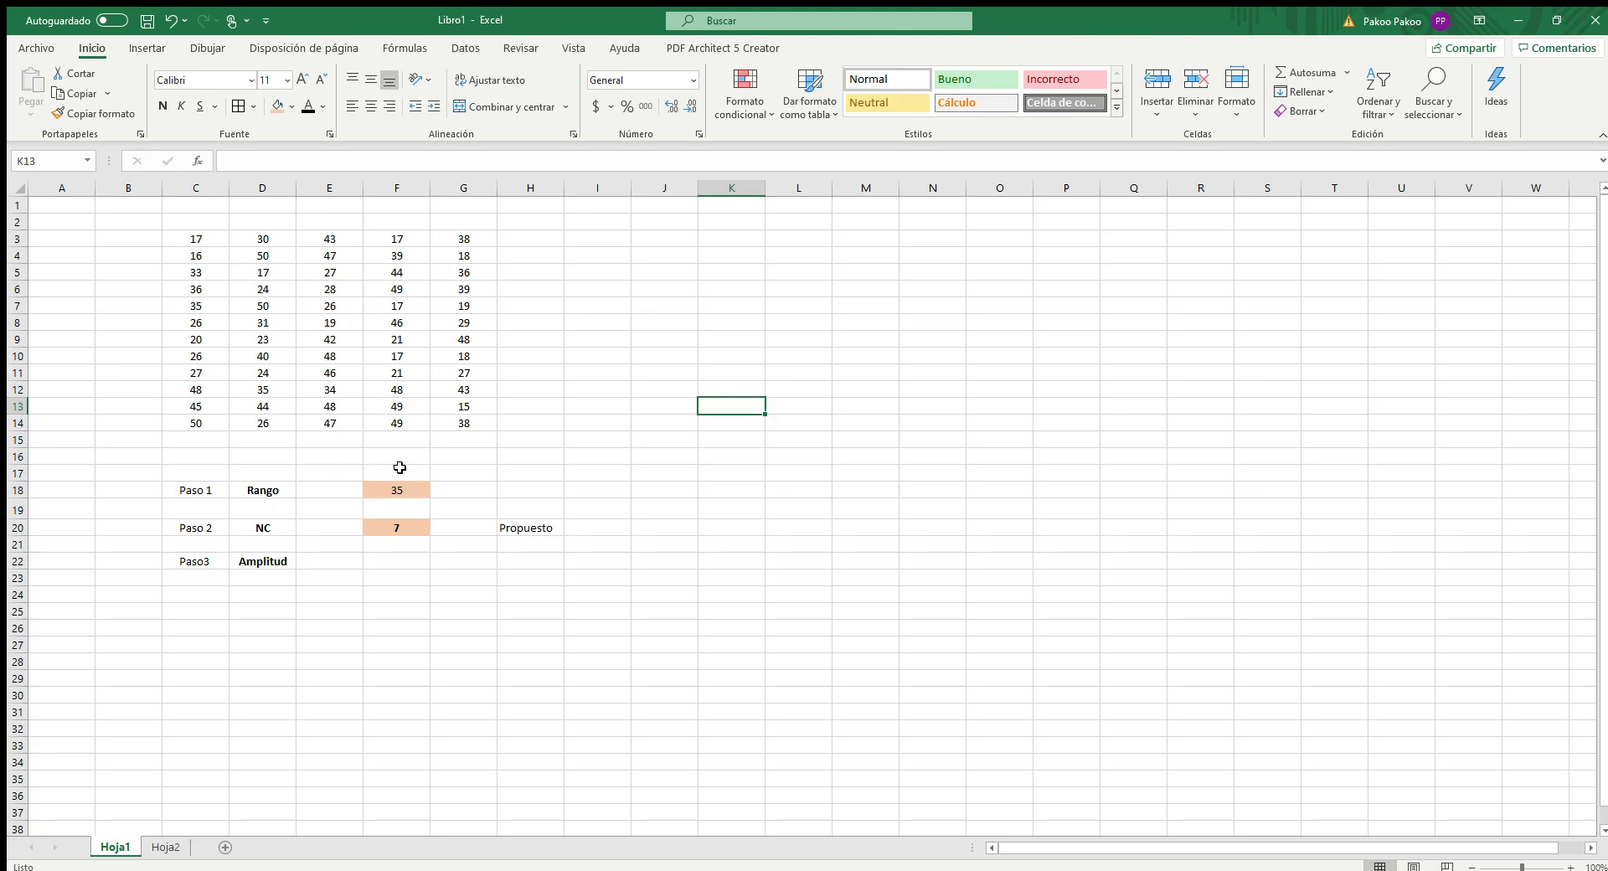
# Calculate the Amplitud in F22 with the formula =35/7
pyautogui.click(412, 488)
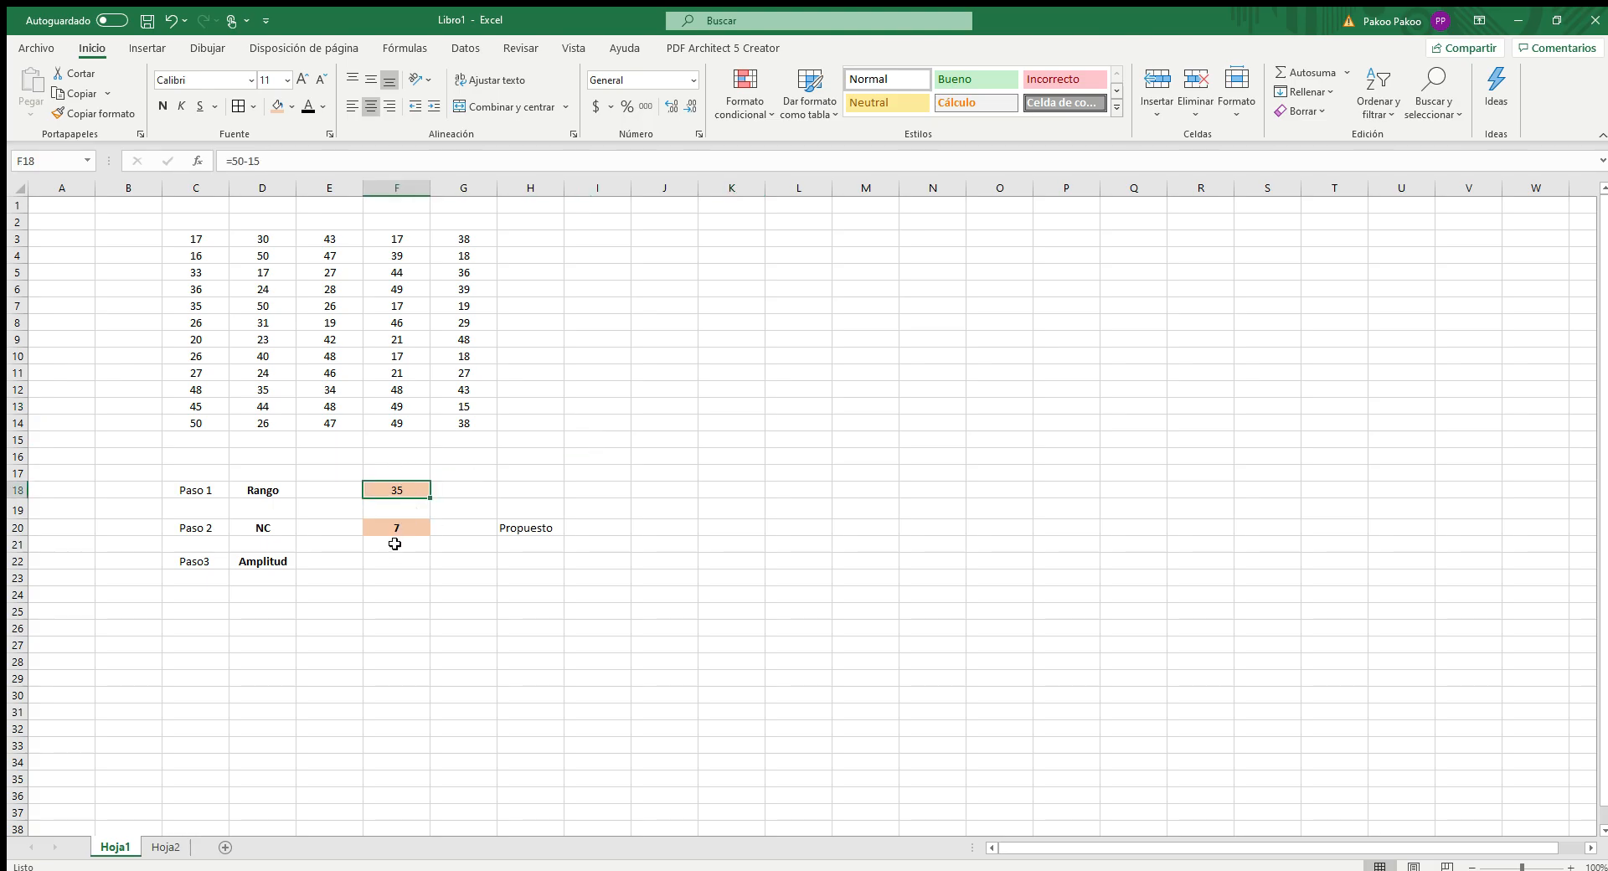
pyautogui.click(393, 561)
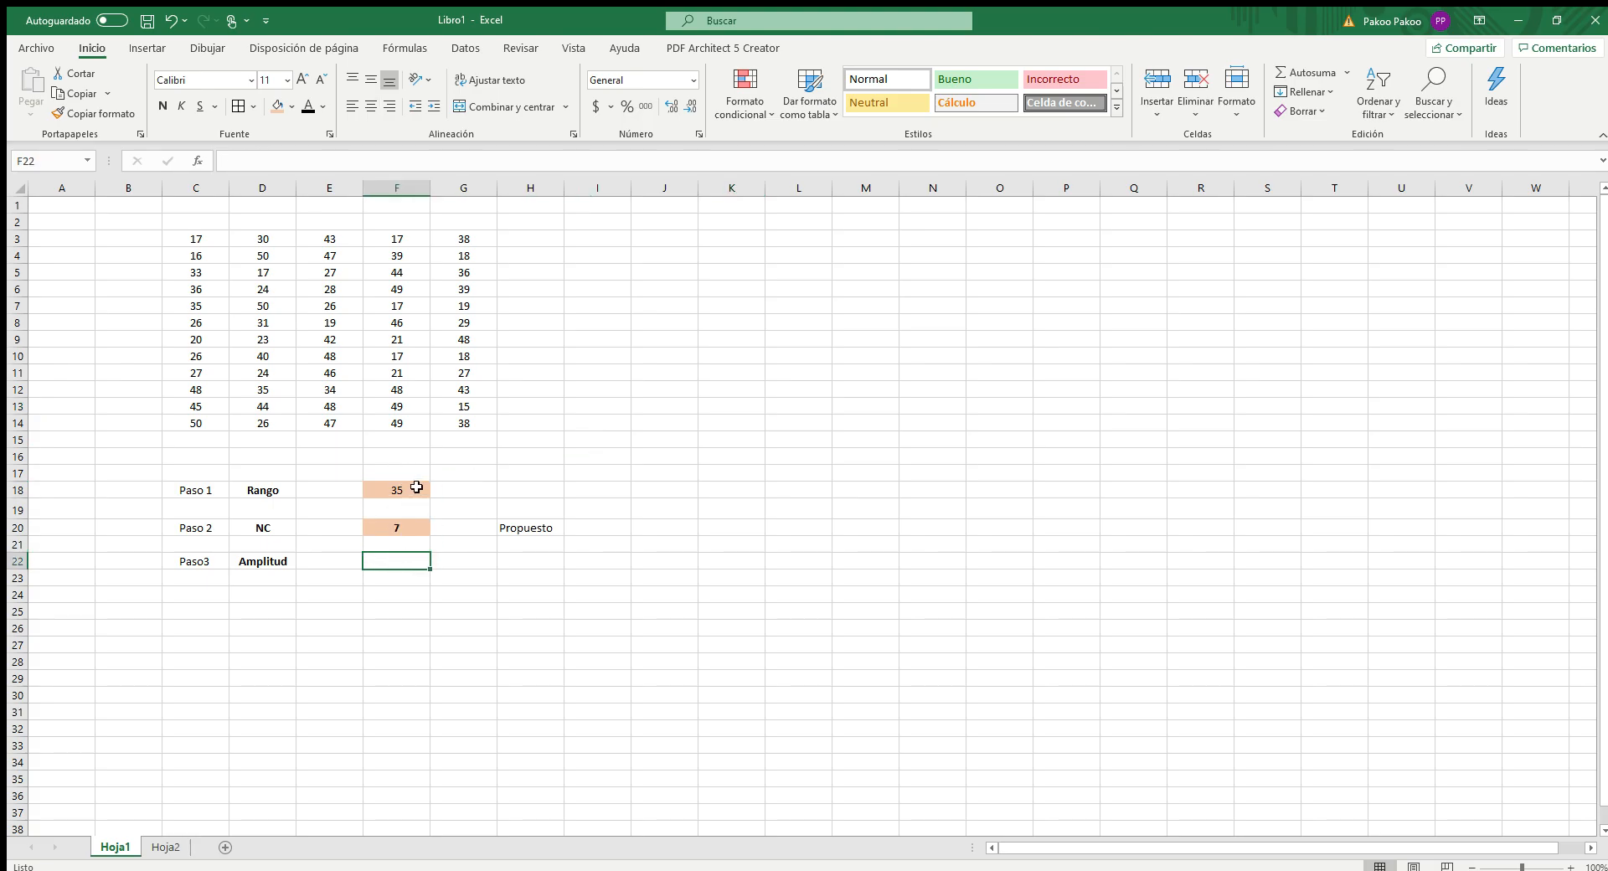
pyautogui.write('=35/7')
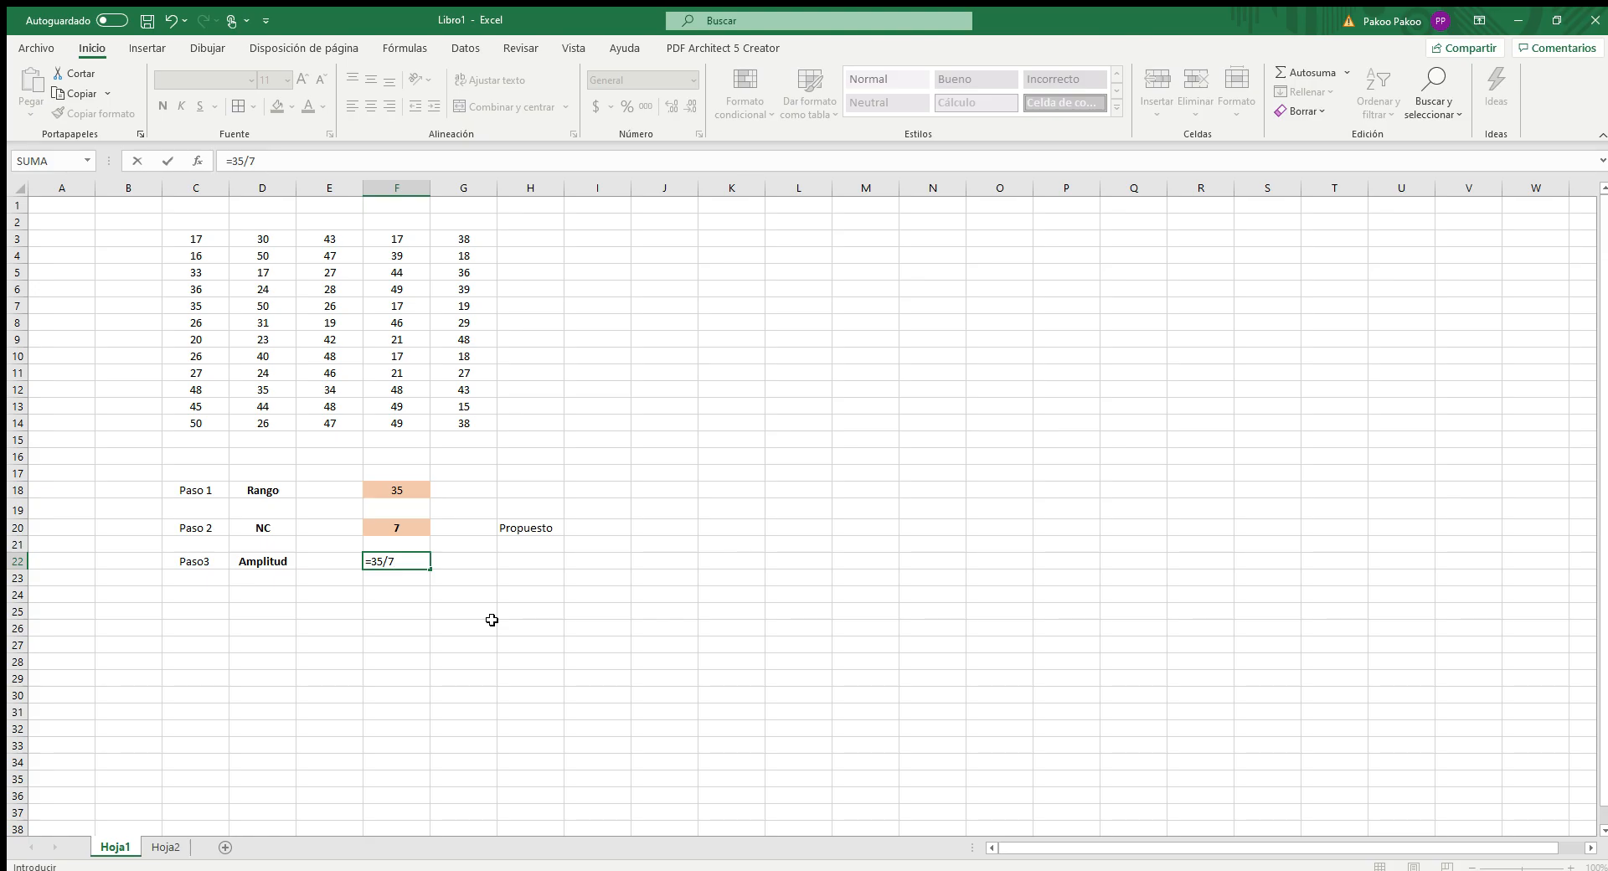
pyautogui.press('Return')
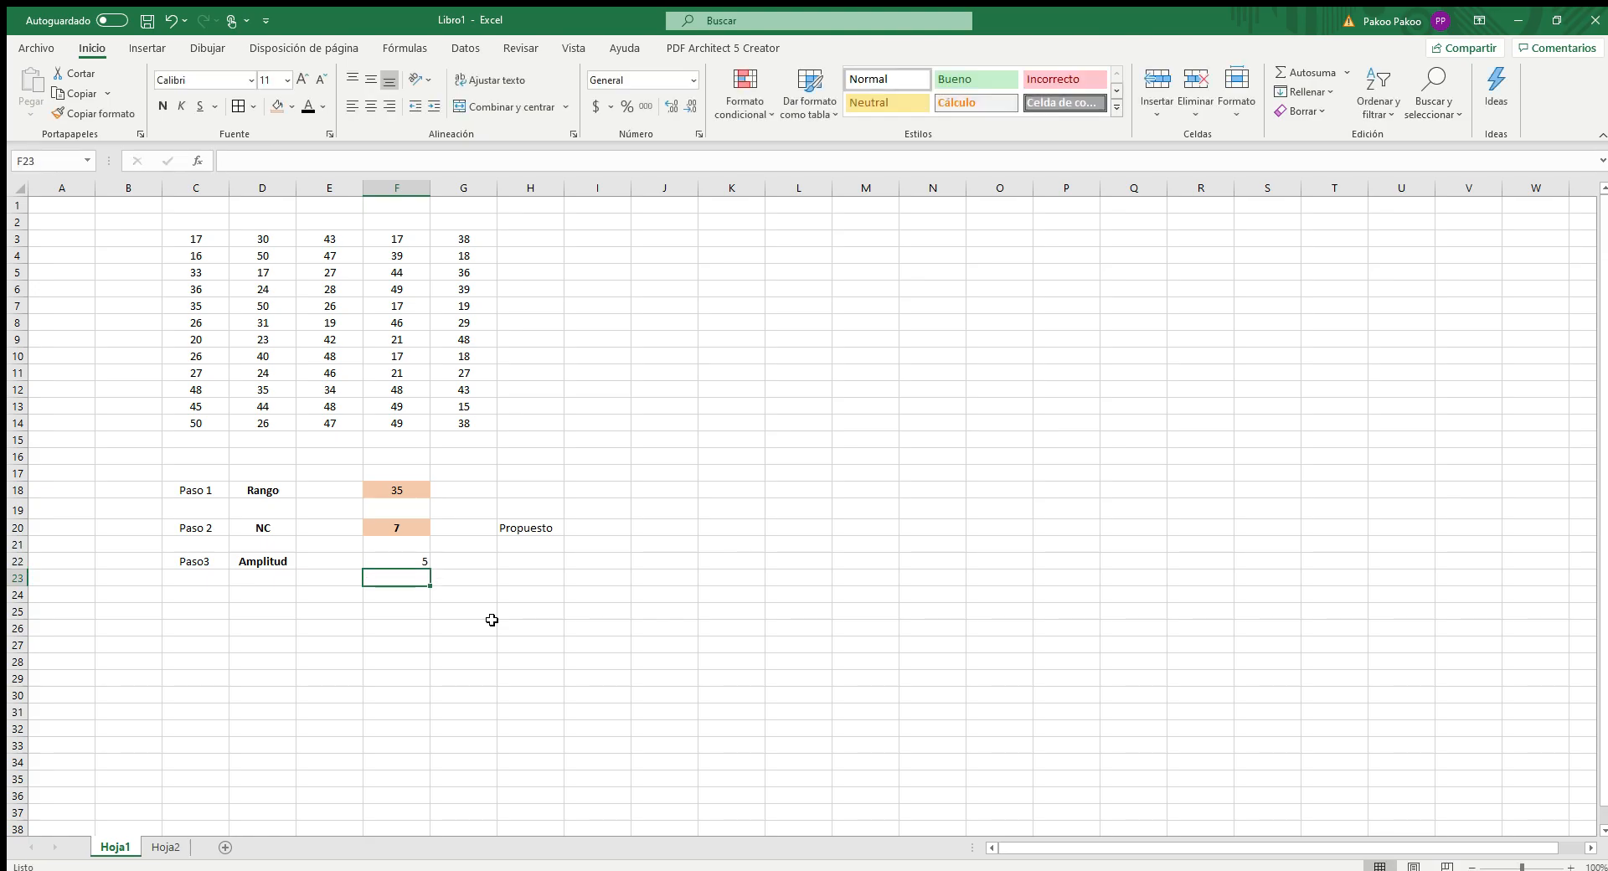
# Centre the Amplitud result in F22 and give the cell a light orange fill
pyautogui.click(408, 561)
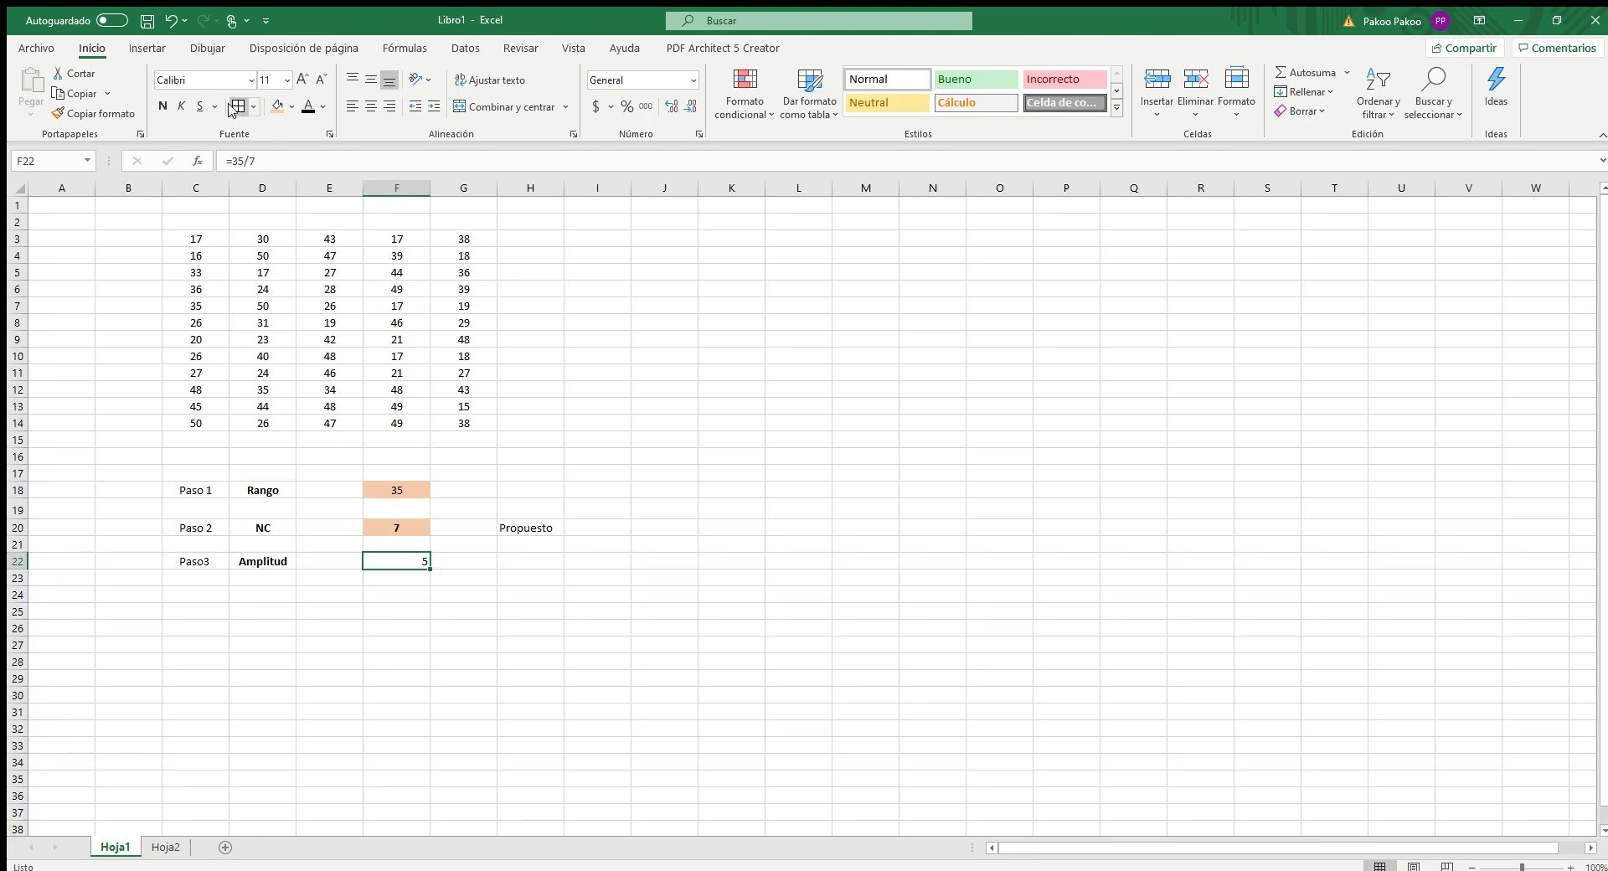
pyautogui.click(369, 107)
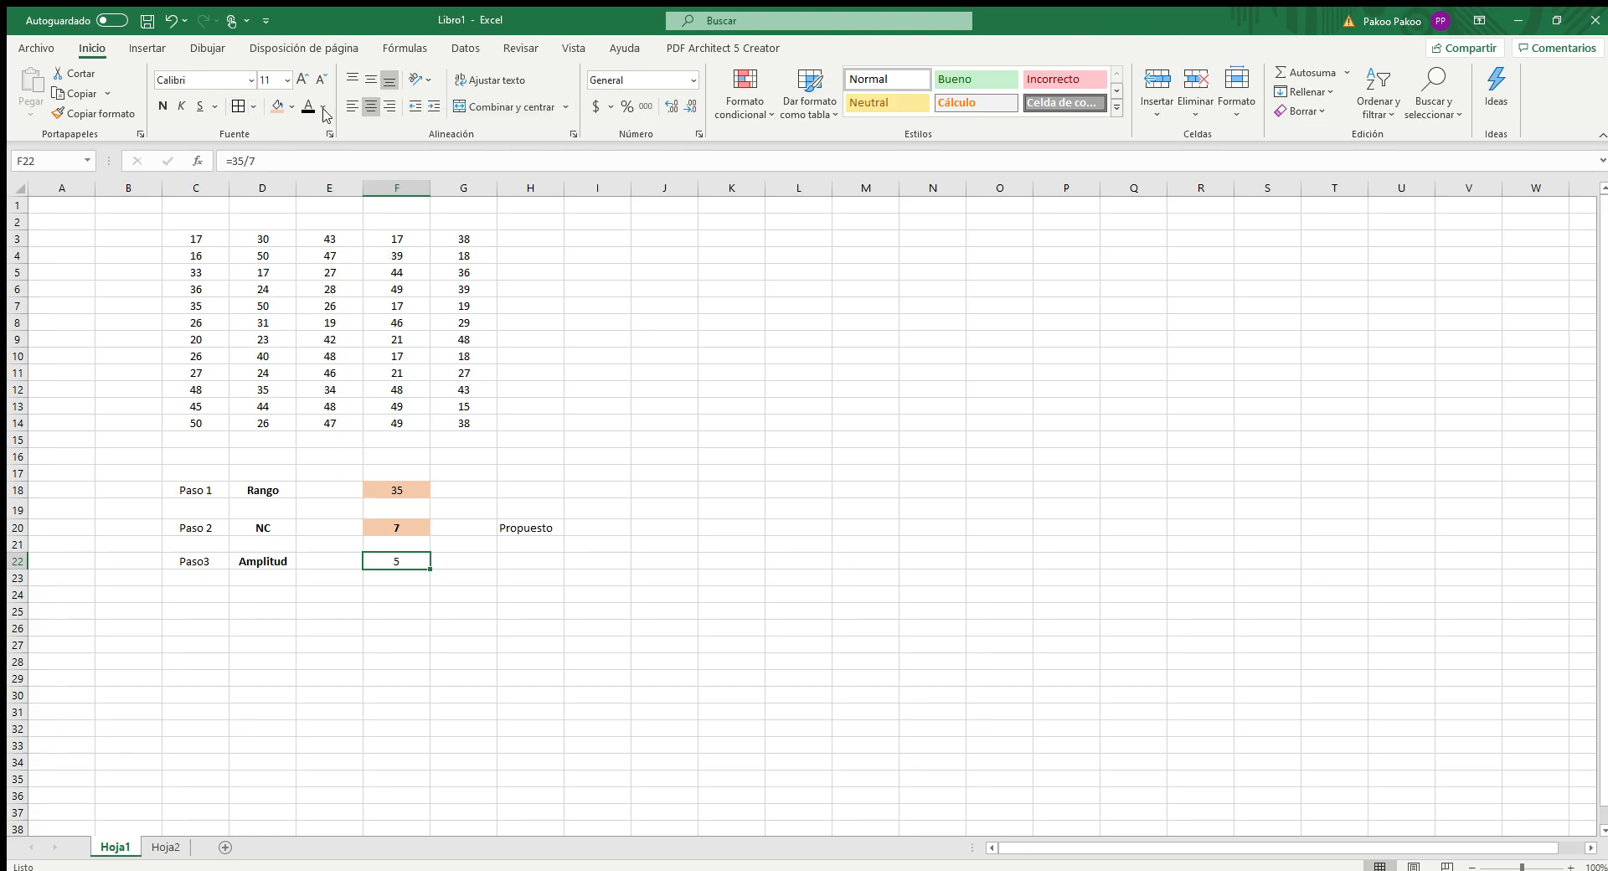
pyautogui.click(276, 106)
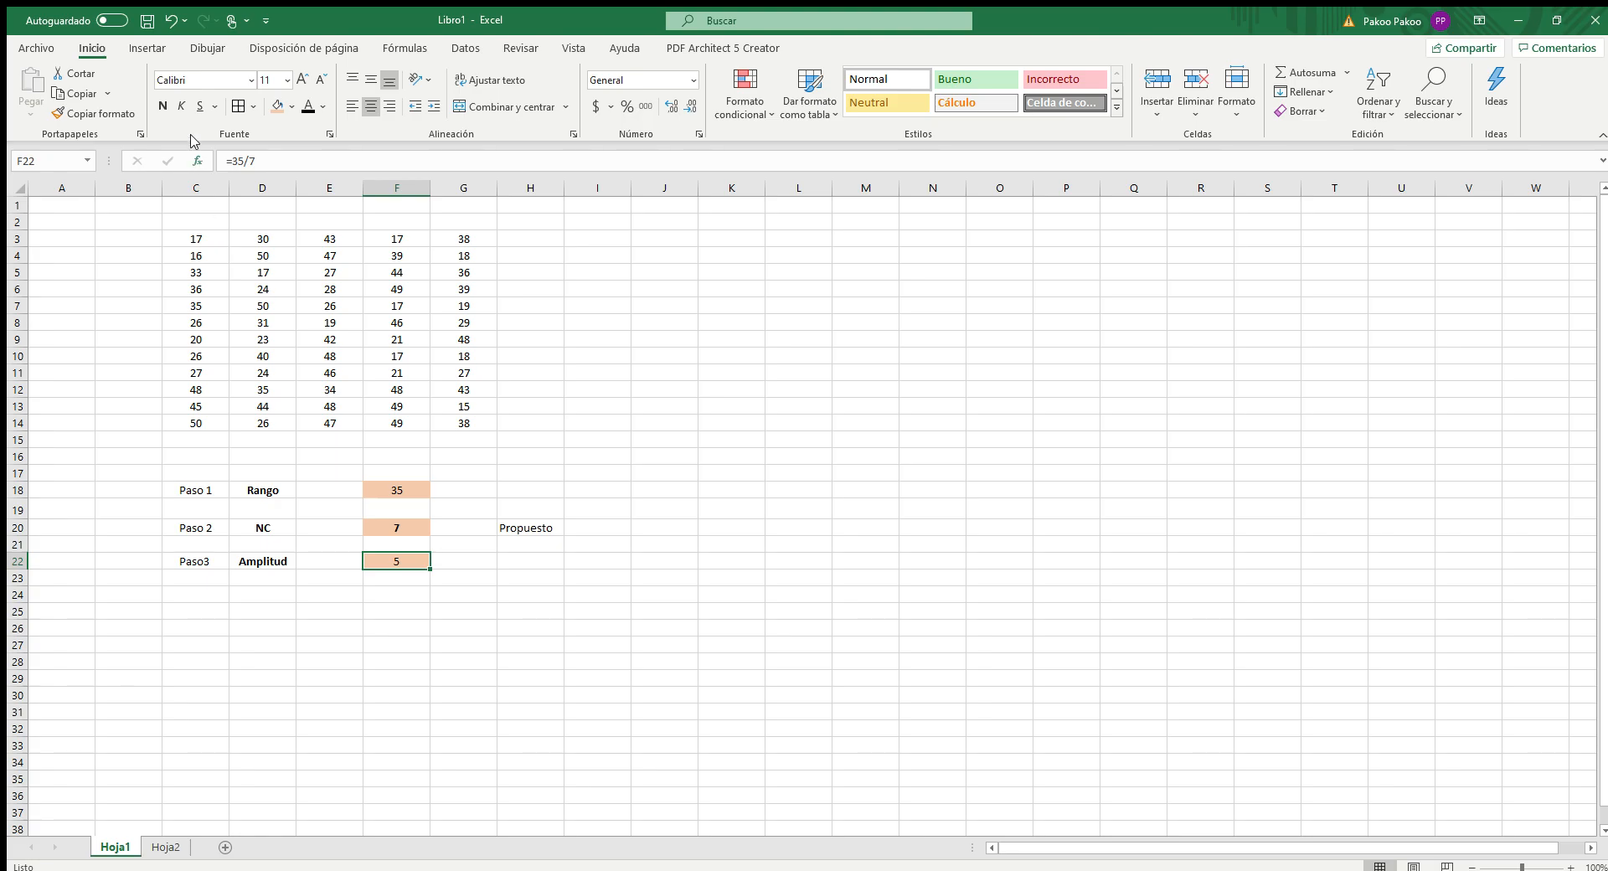
pyautogui.click(642, 578)
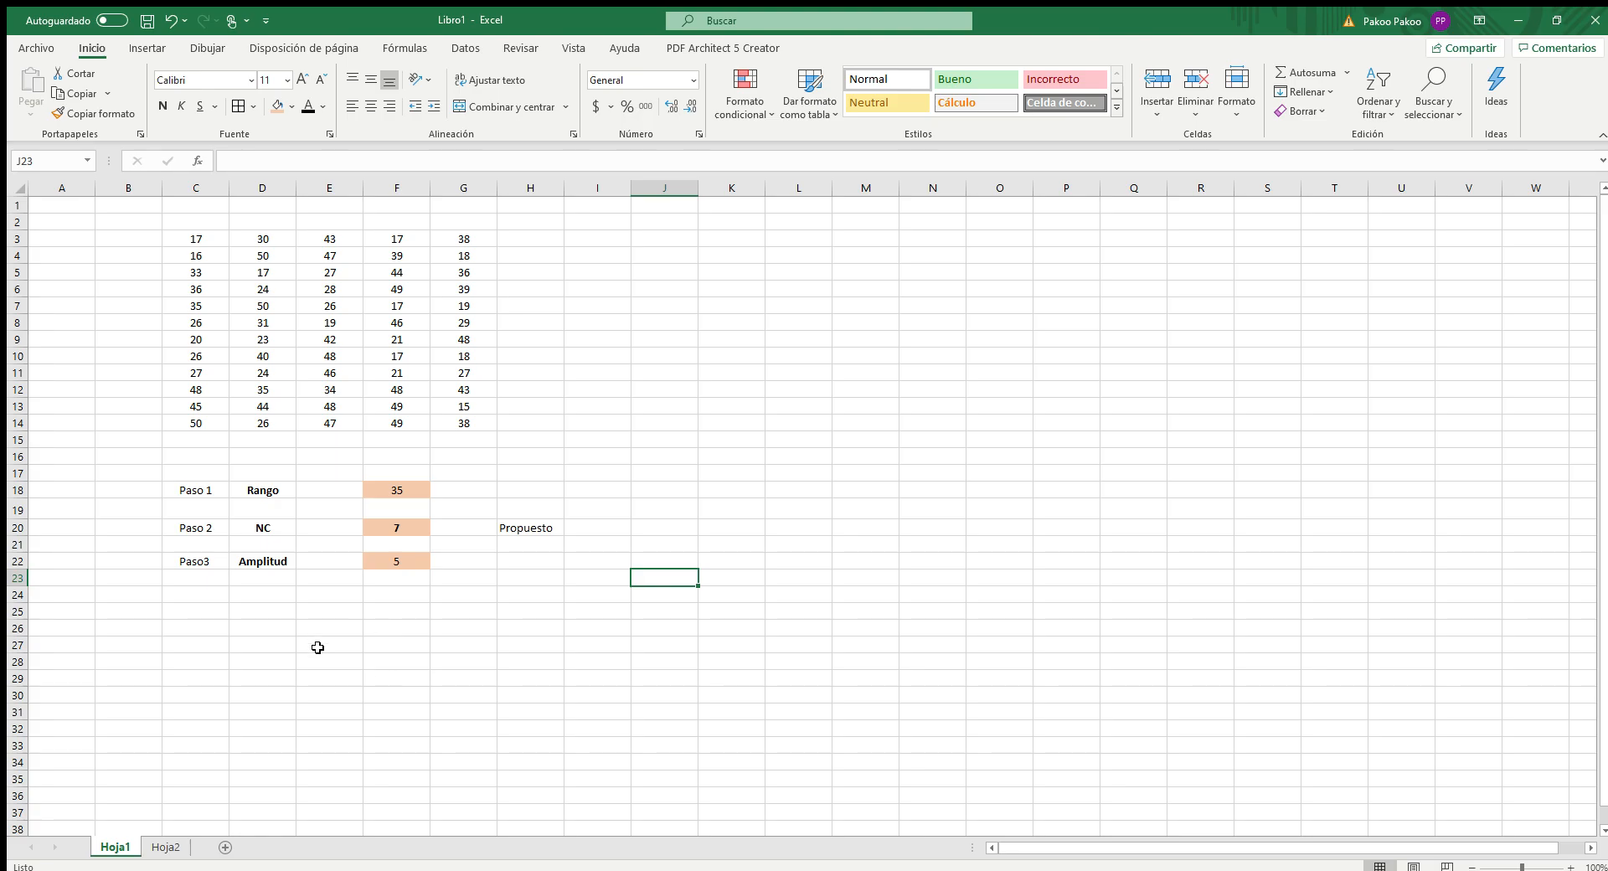
# Examine the NC definition and the empty frequency table on Hoja2, checking them against the NC value in F20 of Hoja1
pyautogui.click(167, 846)
pyautogui.scroll(-1, 570, 721)
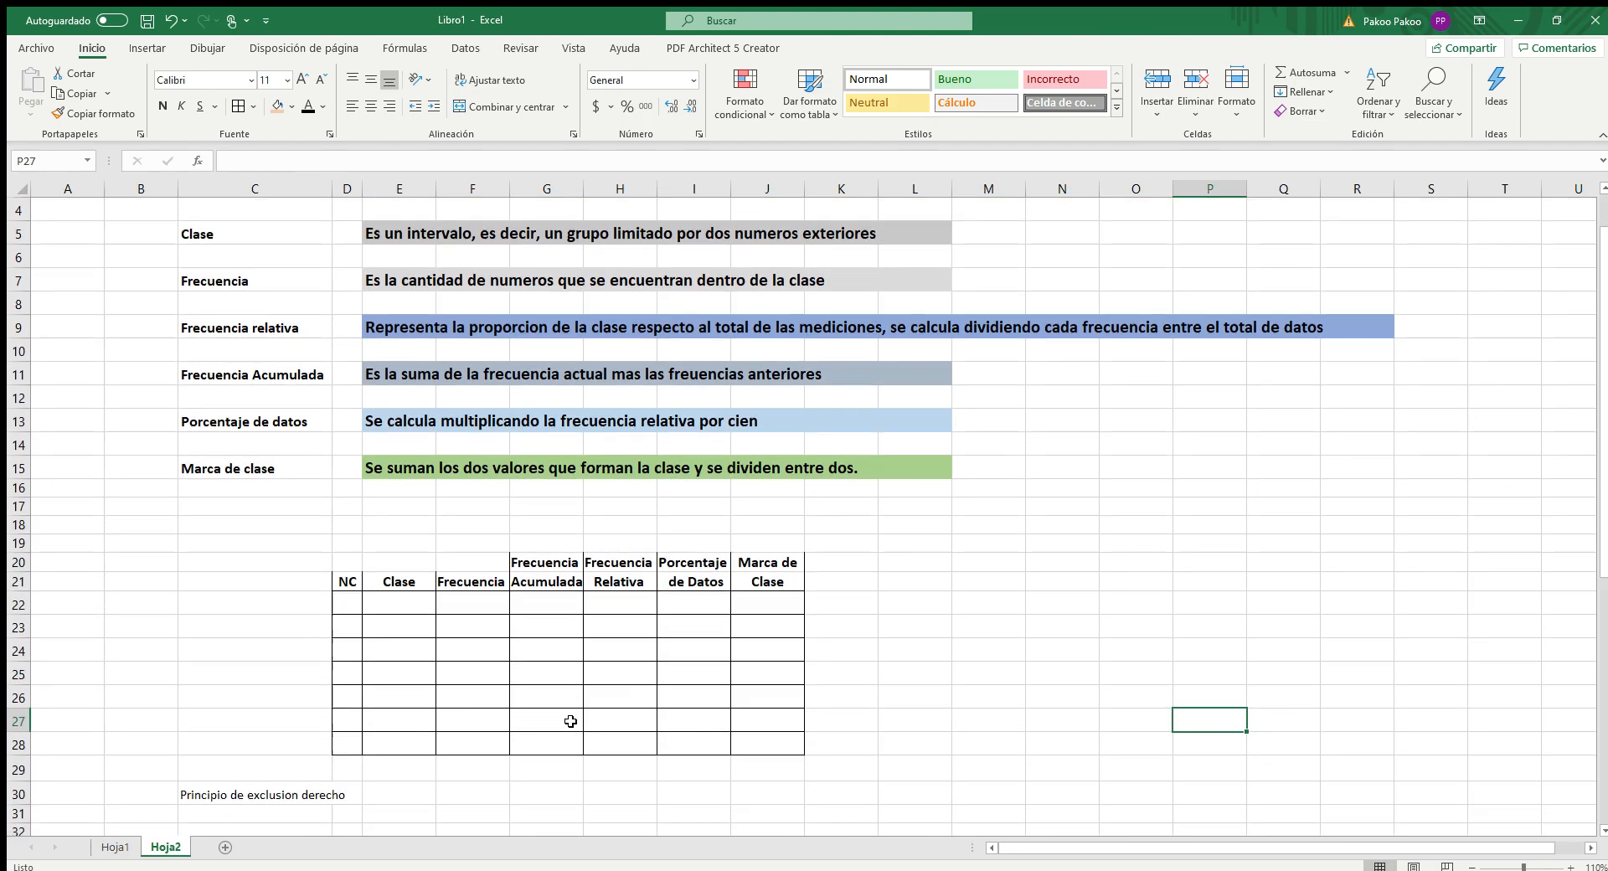
pyautogui.click(348, 584)
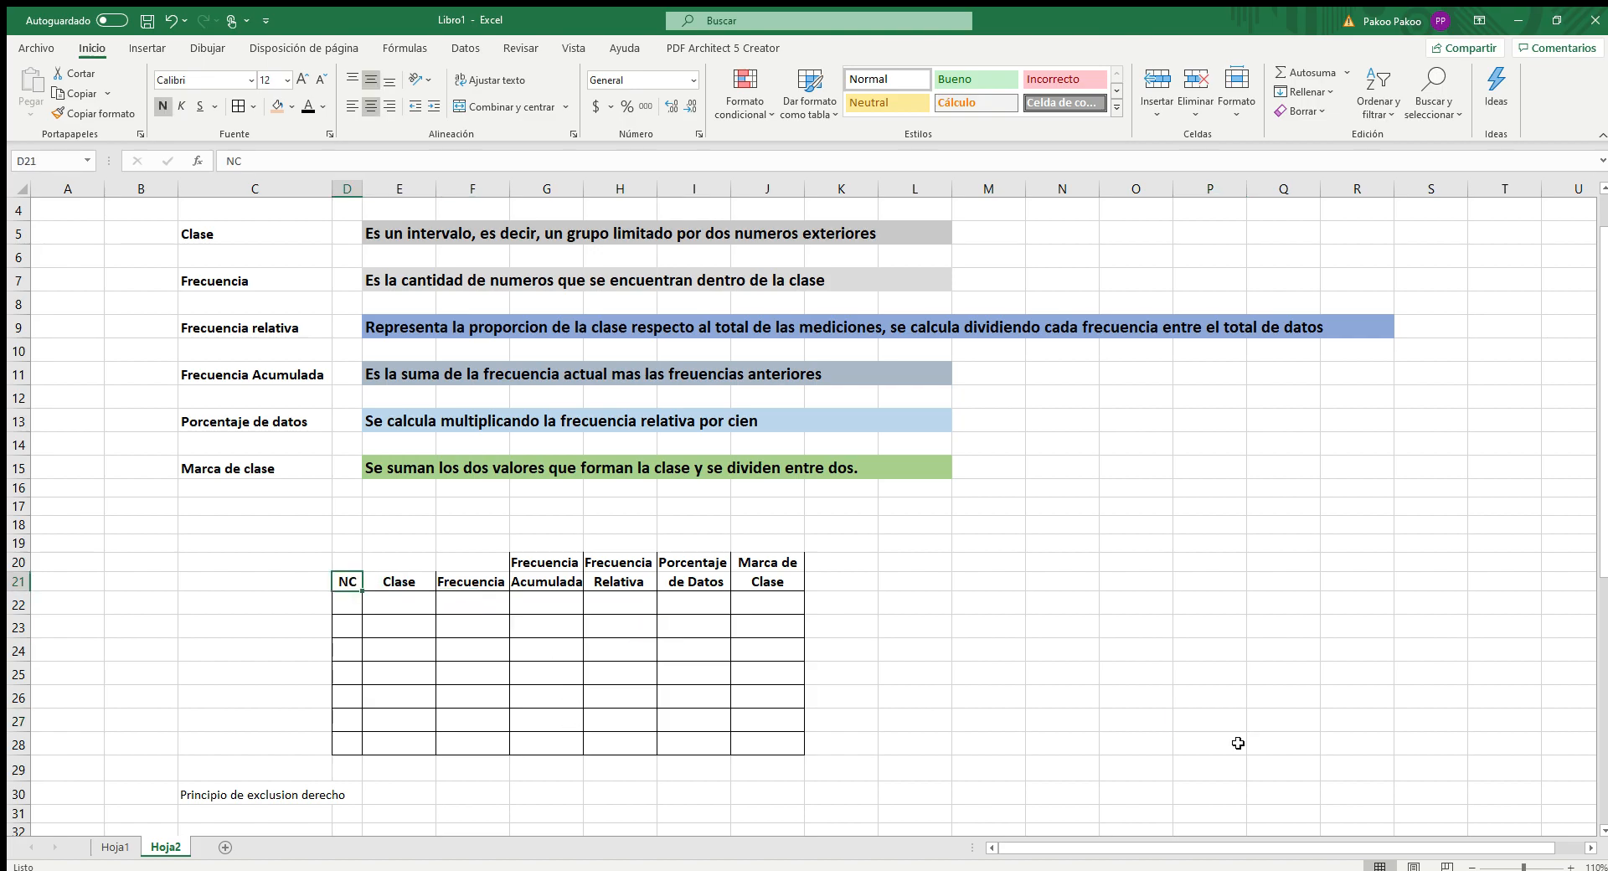
pyautogui.scroll(1, 1239, 743)
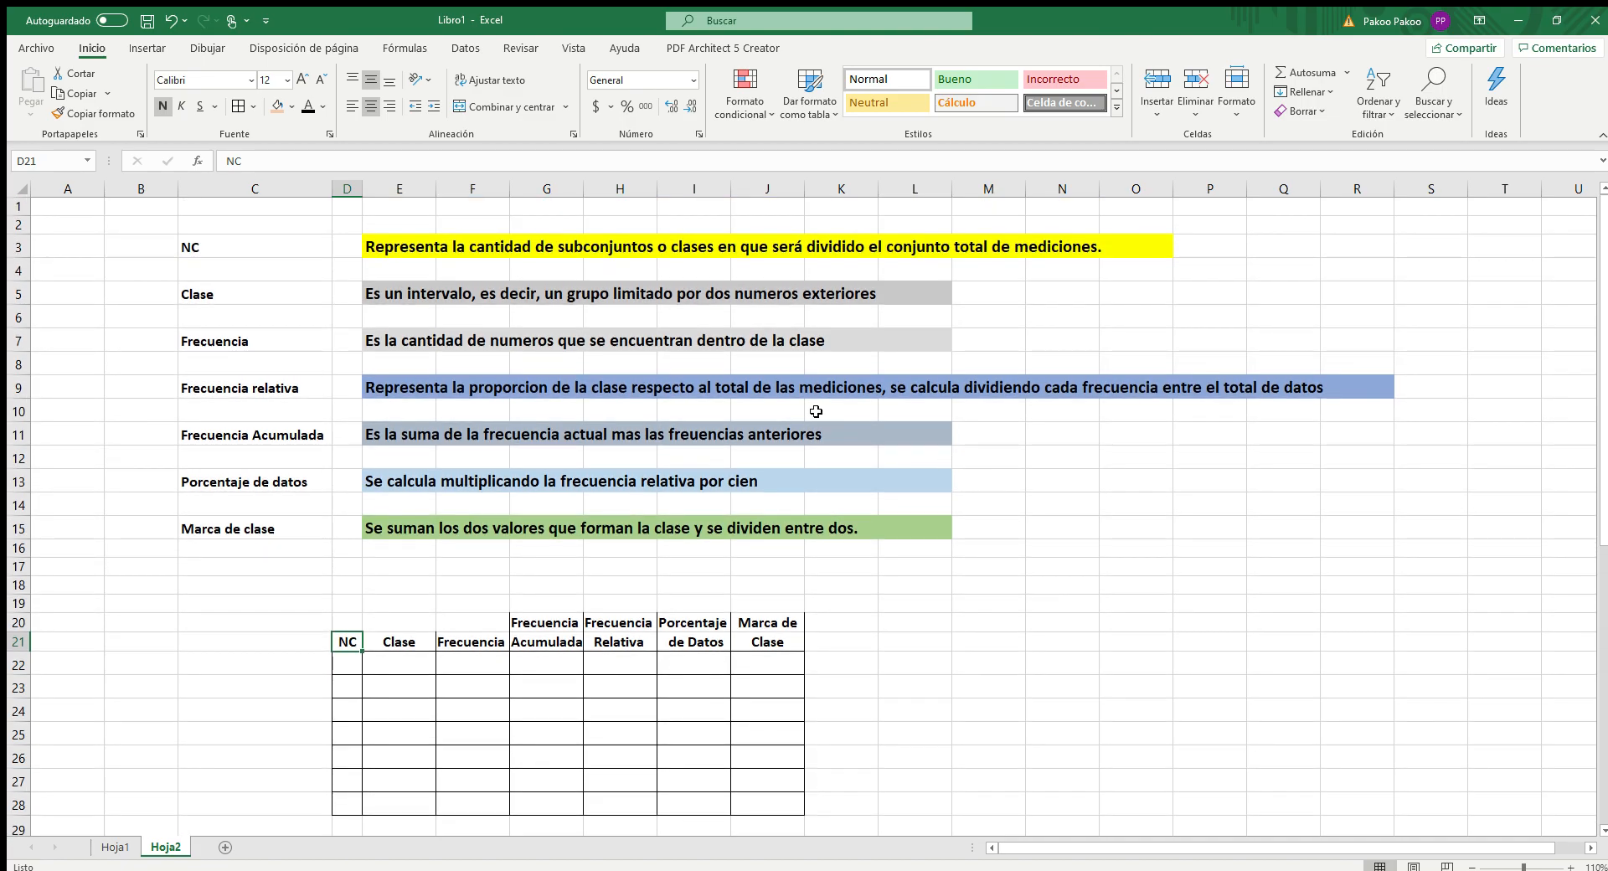
pyautogui.click(368, 248)
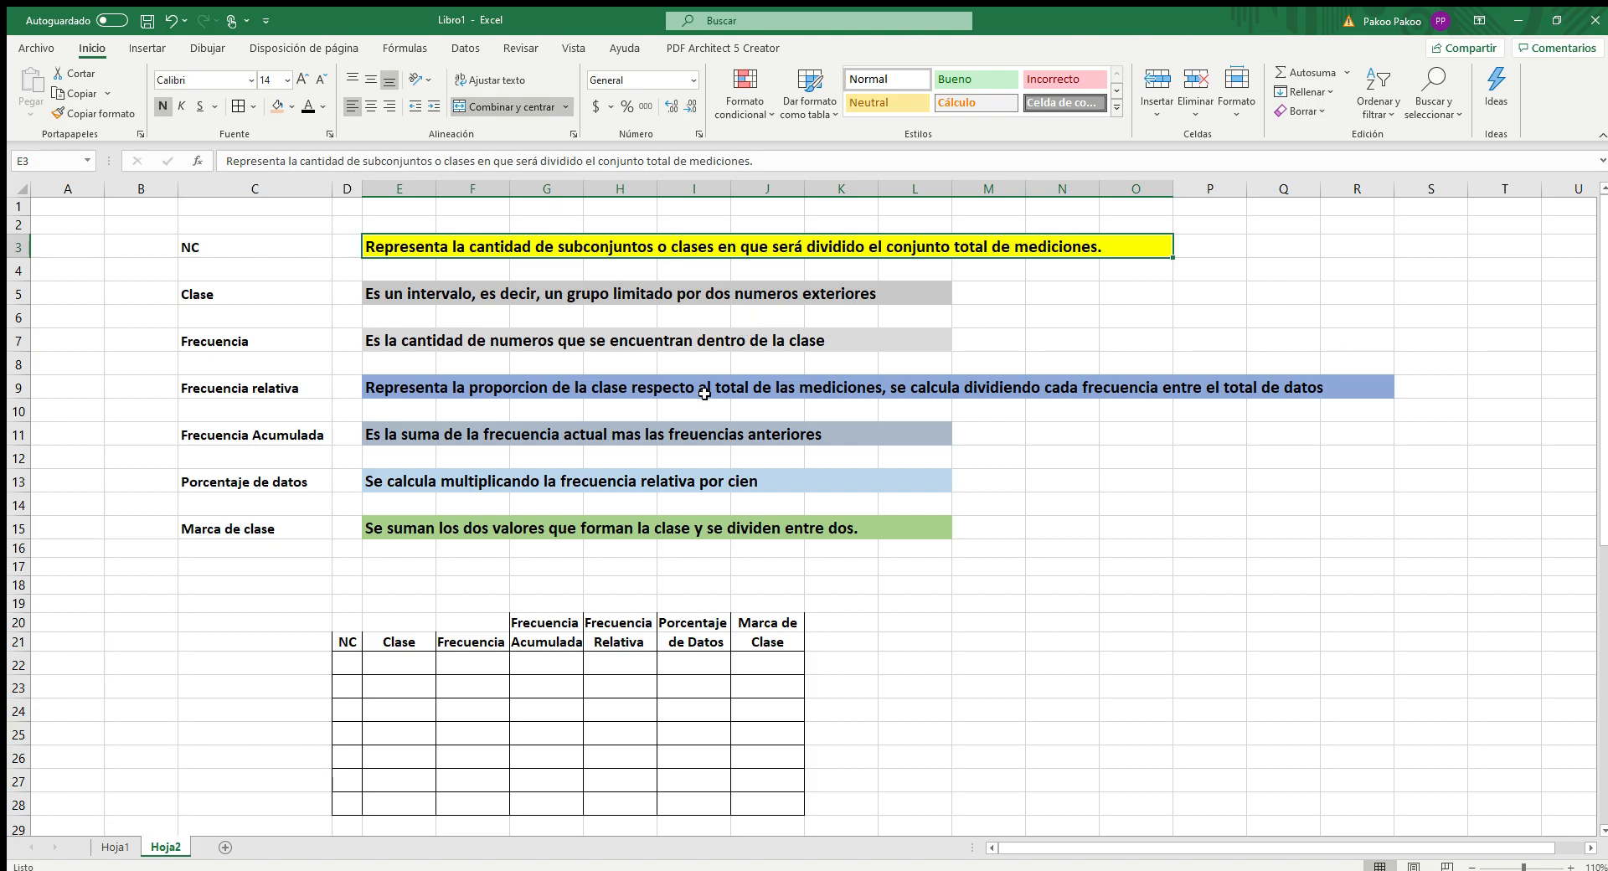
pyautogui.click(113, 847)
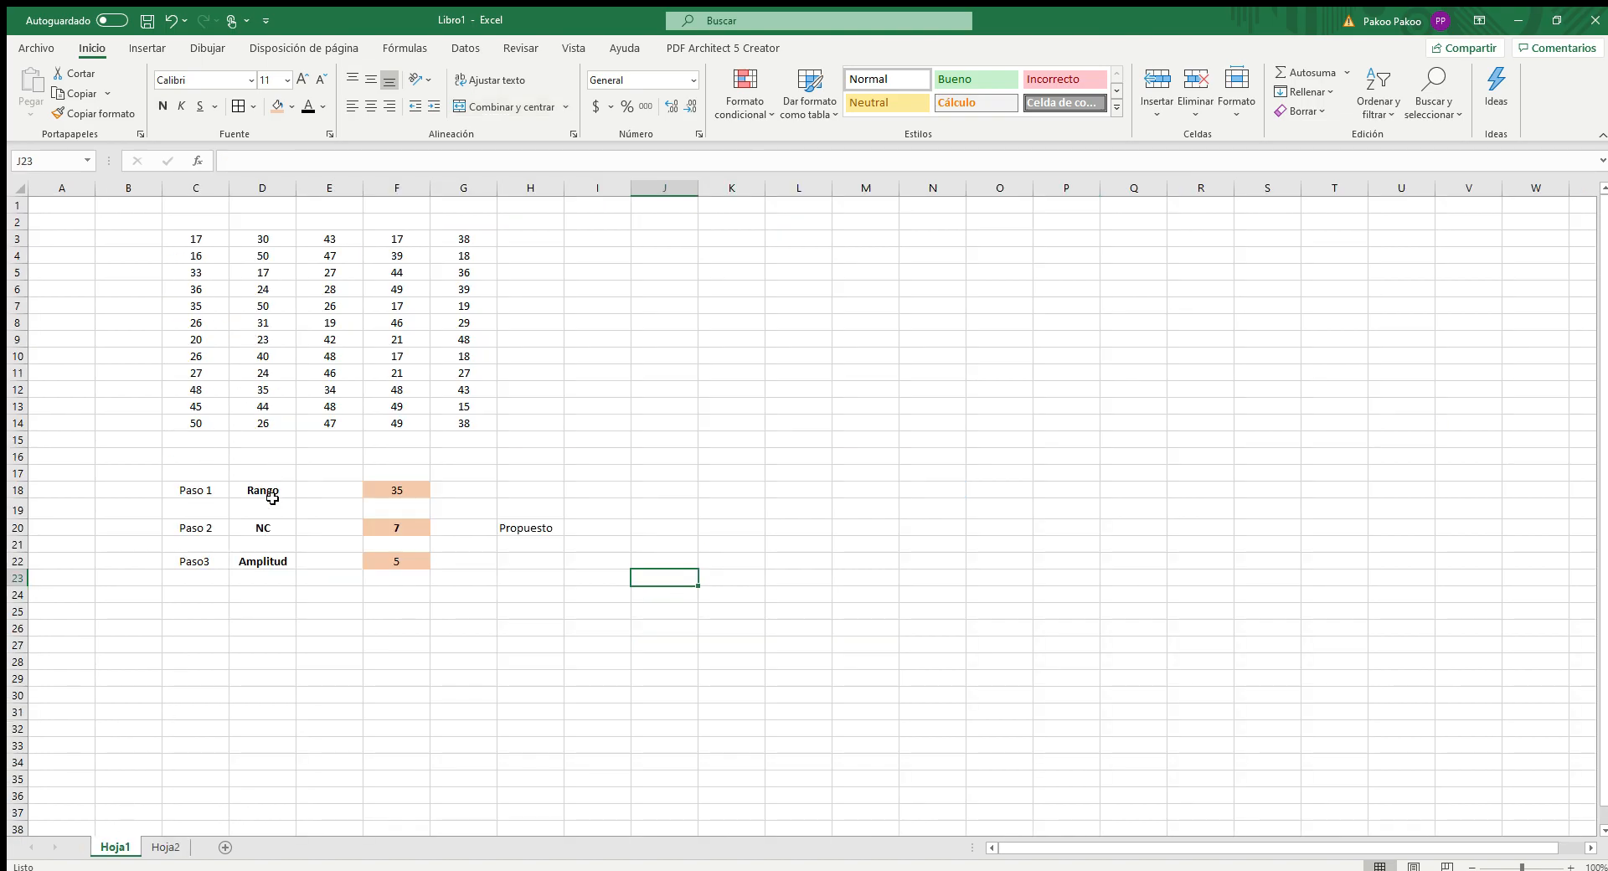
pyautogui.click(268, 531)
pyautogui.press('Right')
pyautogui.press('Right')
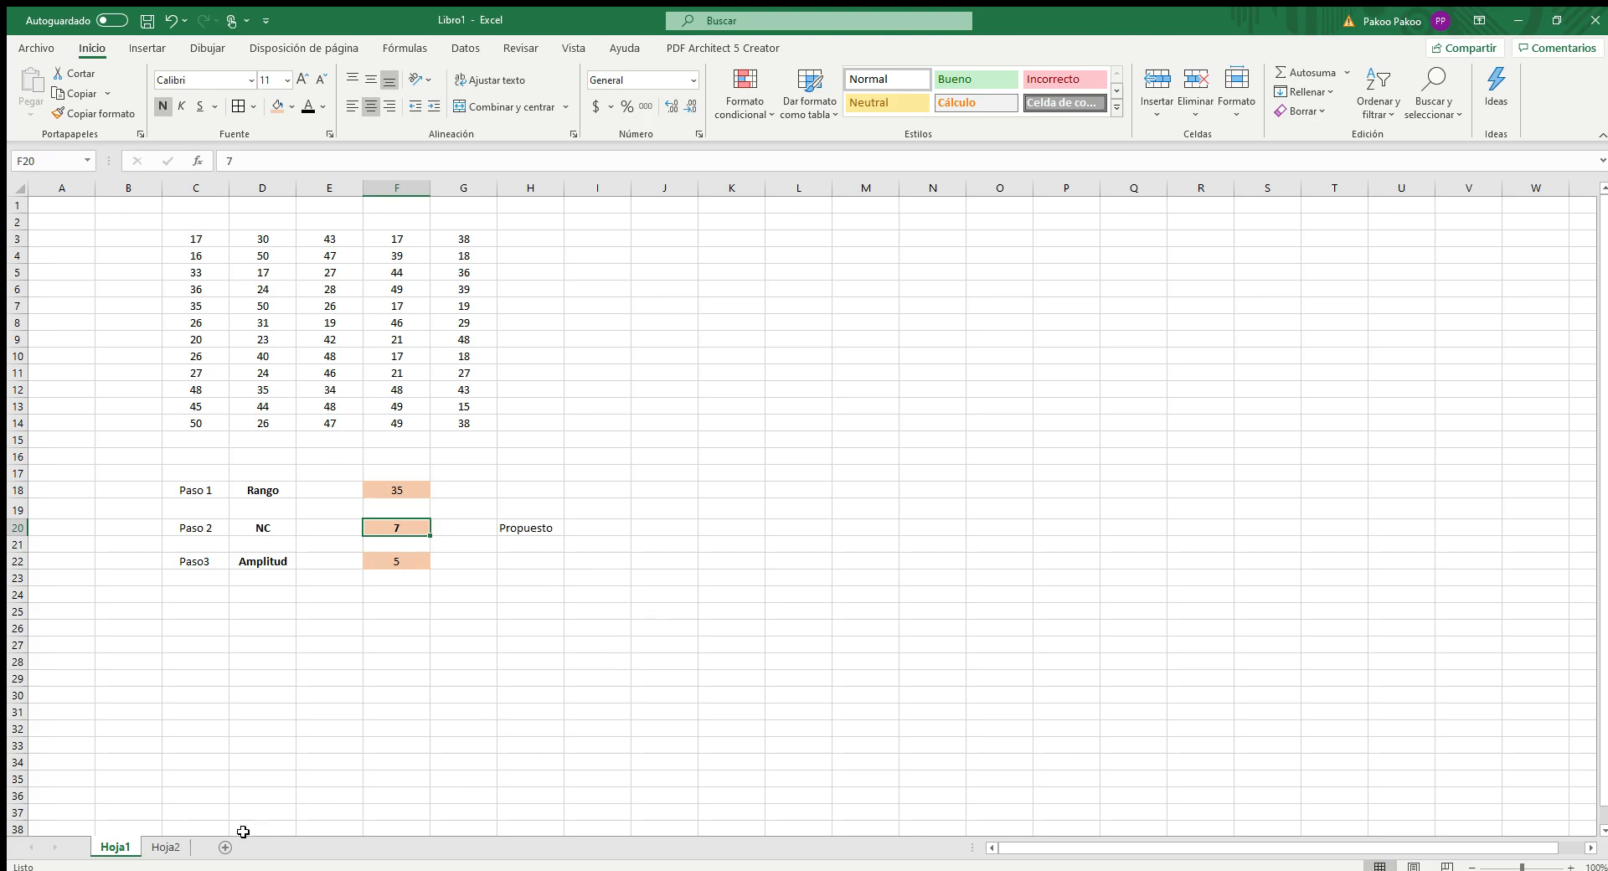
pyautogui.click(156, 848)
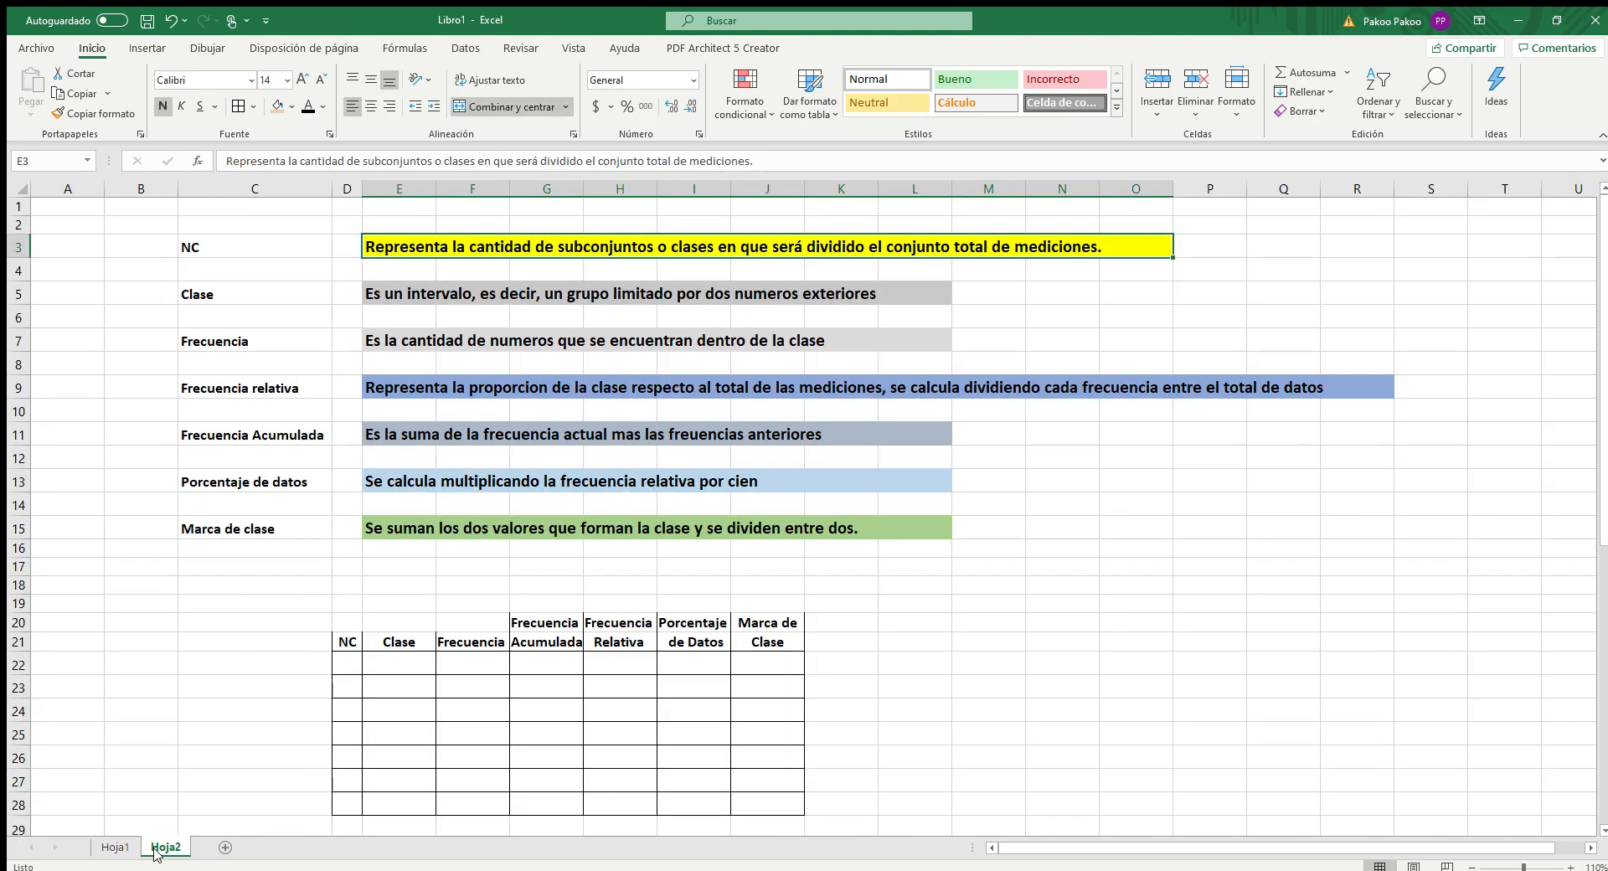
# Number the NC column of the frequency table from 1 to 7 in D22:D28
pyautogui.click(351, 663)
pyautogui.write('1')
pyautogui.press('Return')
pyautogui.write('2')
pyautogui.press('Return')
pyautogui.write('3')
pyautogui.press('Return')
pyautogui.write('4')
pyautogui.press('Return')
pyautogui.write('5')
pyautogui.press('Return')
pyautogui.write('6')
pyautogui.press('Return')
pyautogui.write('7')
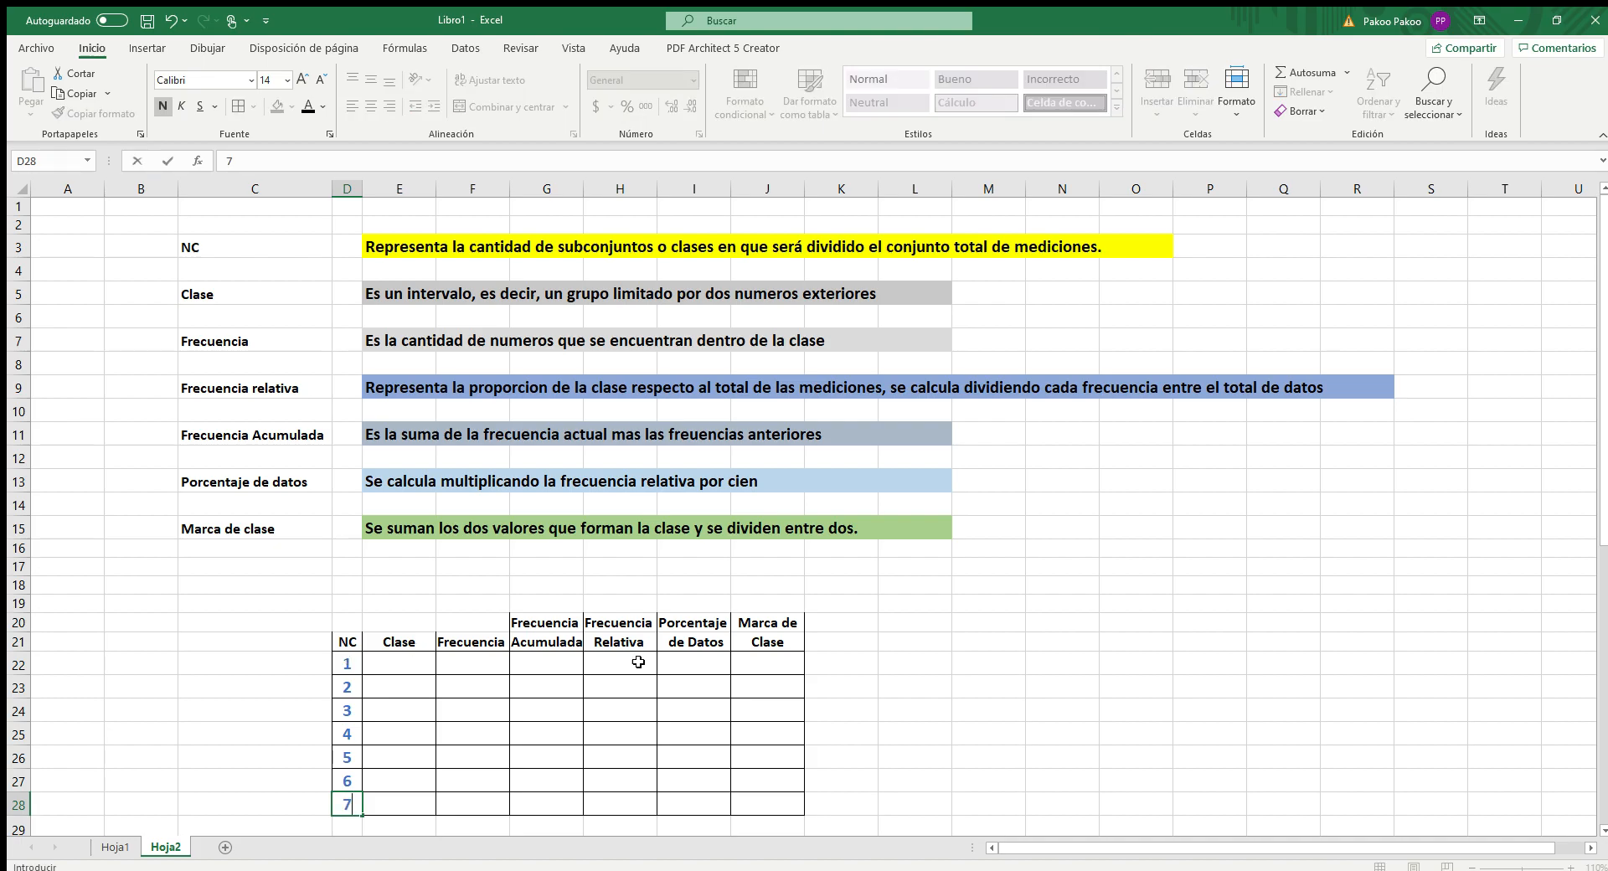
pyautogui.scroll(-2, 641, 658)
pyautogui.click(402, 533)
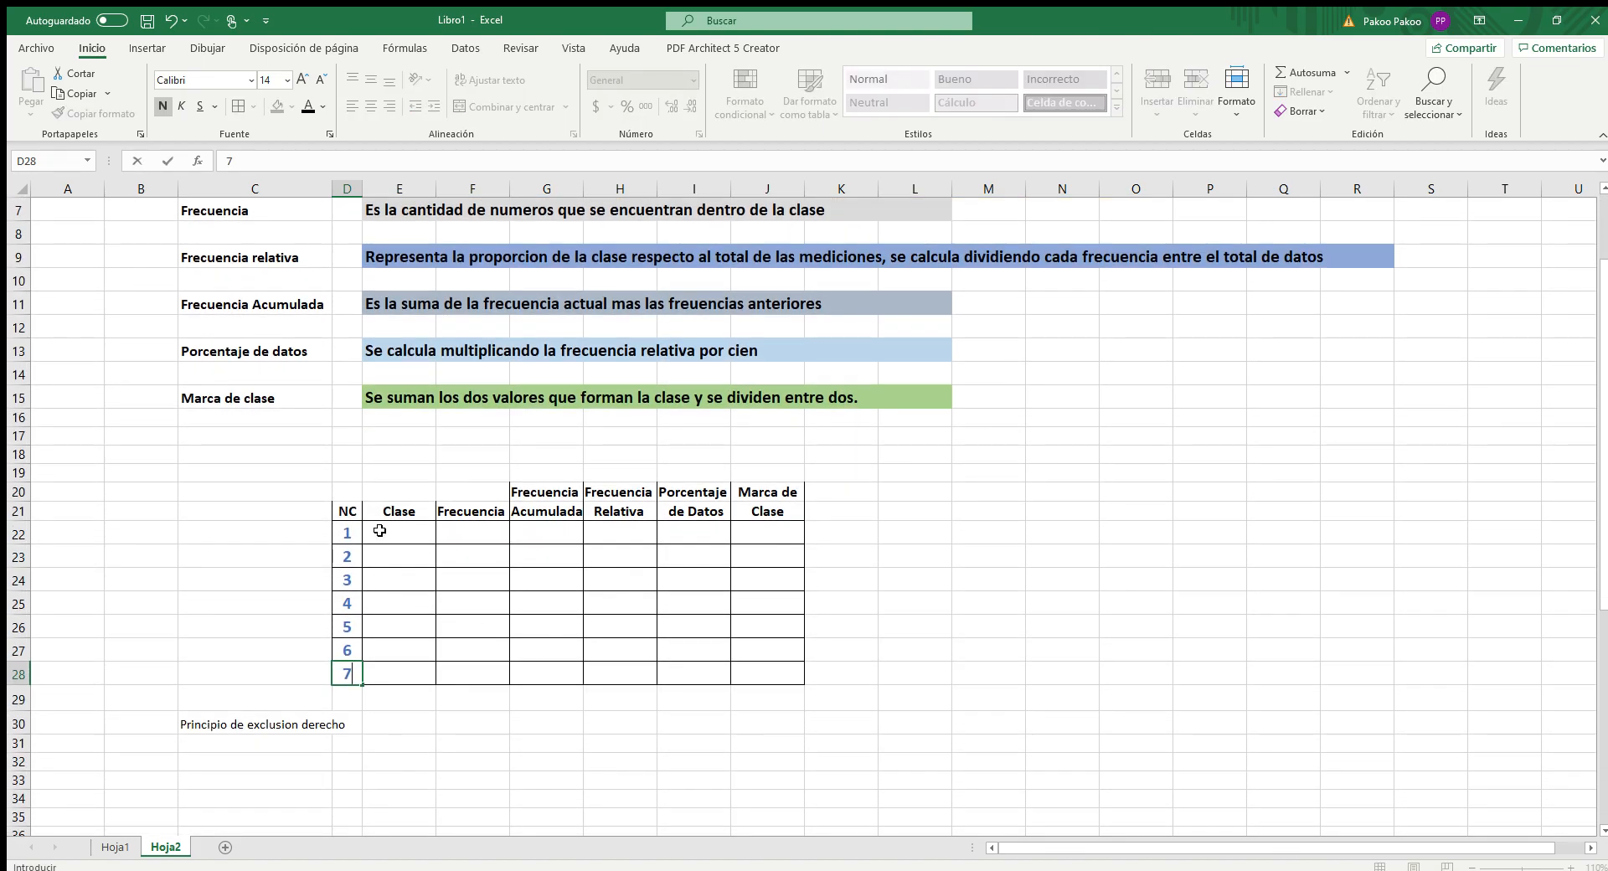
# Copy the random-number data C3:G14 from Hoja1 and paste it beside the frequency table on Hoja2, starting at L20
pyautogui.scroll(2, 628, 542)
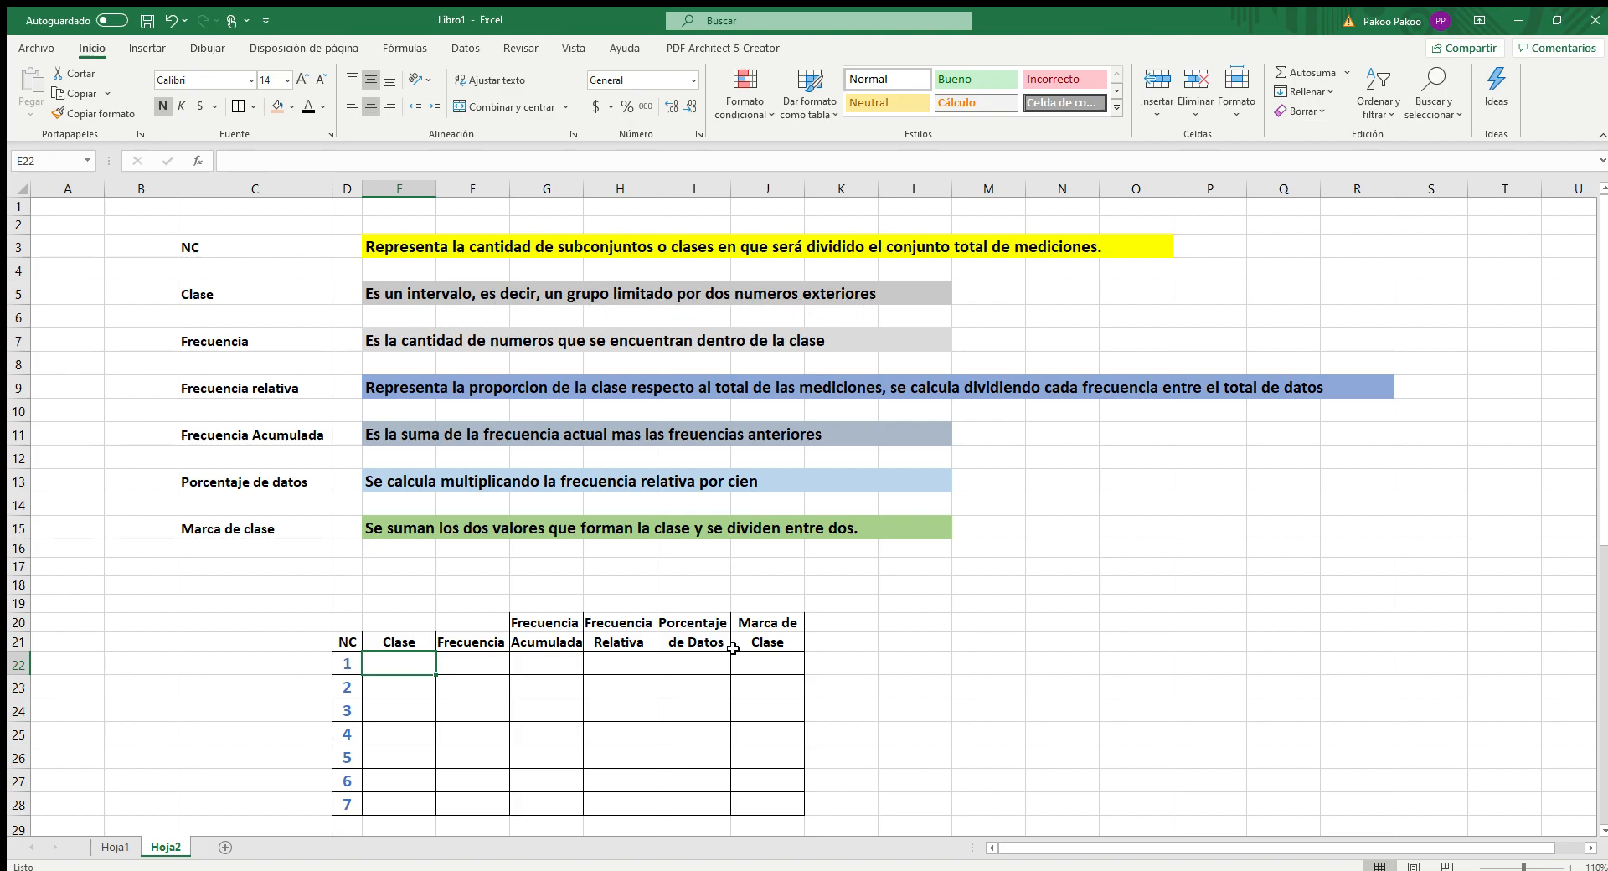
pyautogui.scroll(-2, 737, 647)
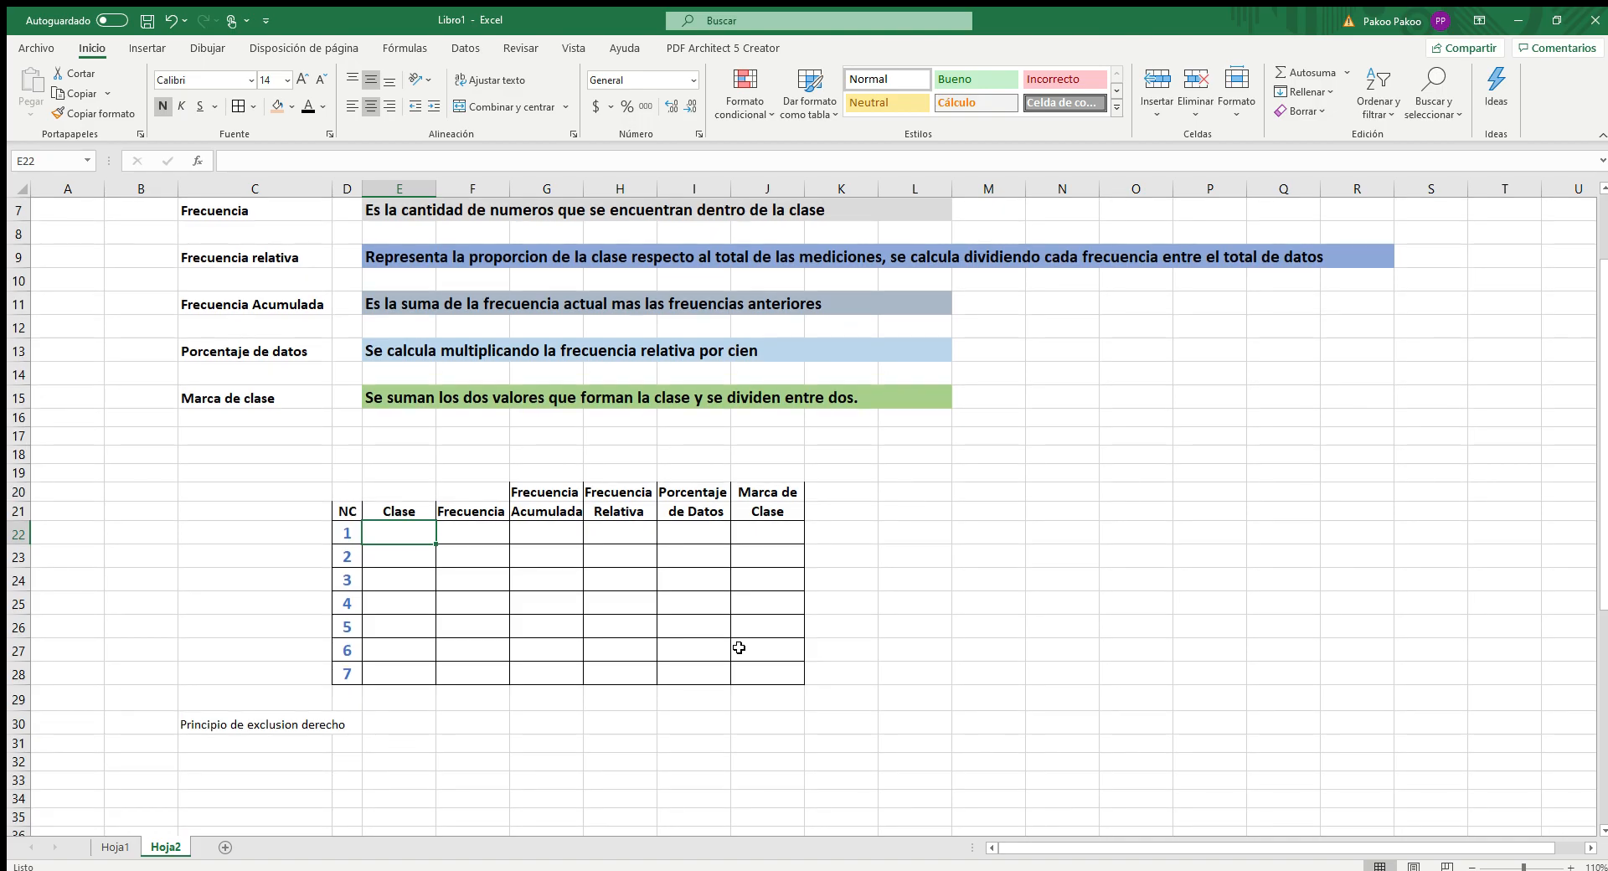
pyautogui.click(112, 846)
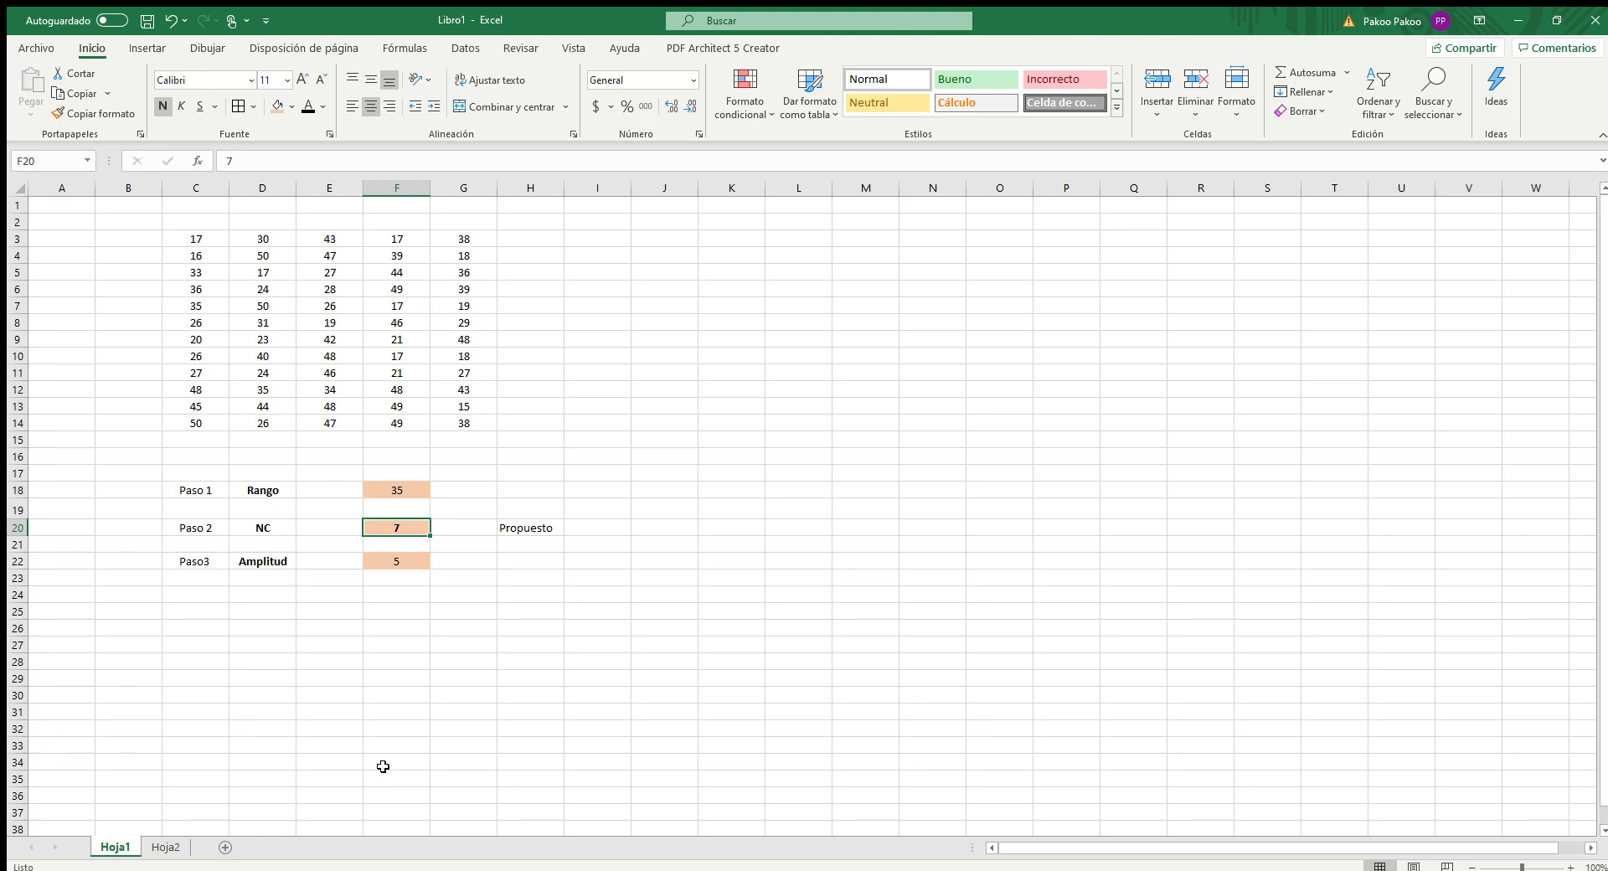
pyautogui.moveTo(184, 237); pyautogui.dragTo(451, 422)
pyautogui.hotkey('ctrl', 'c')
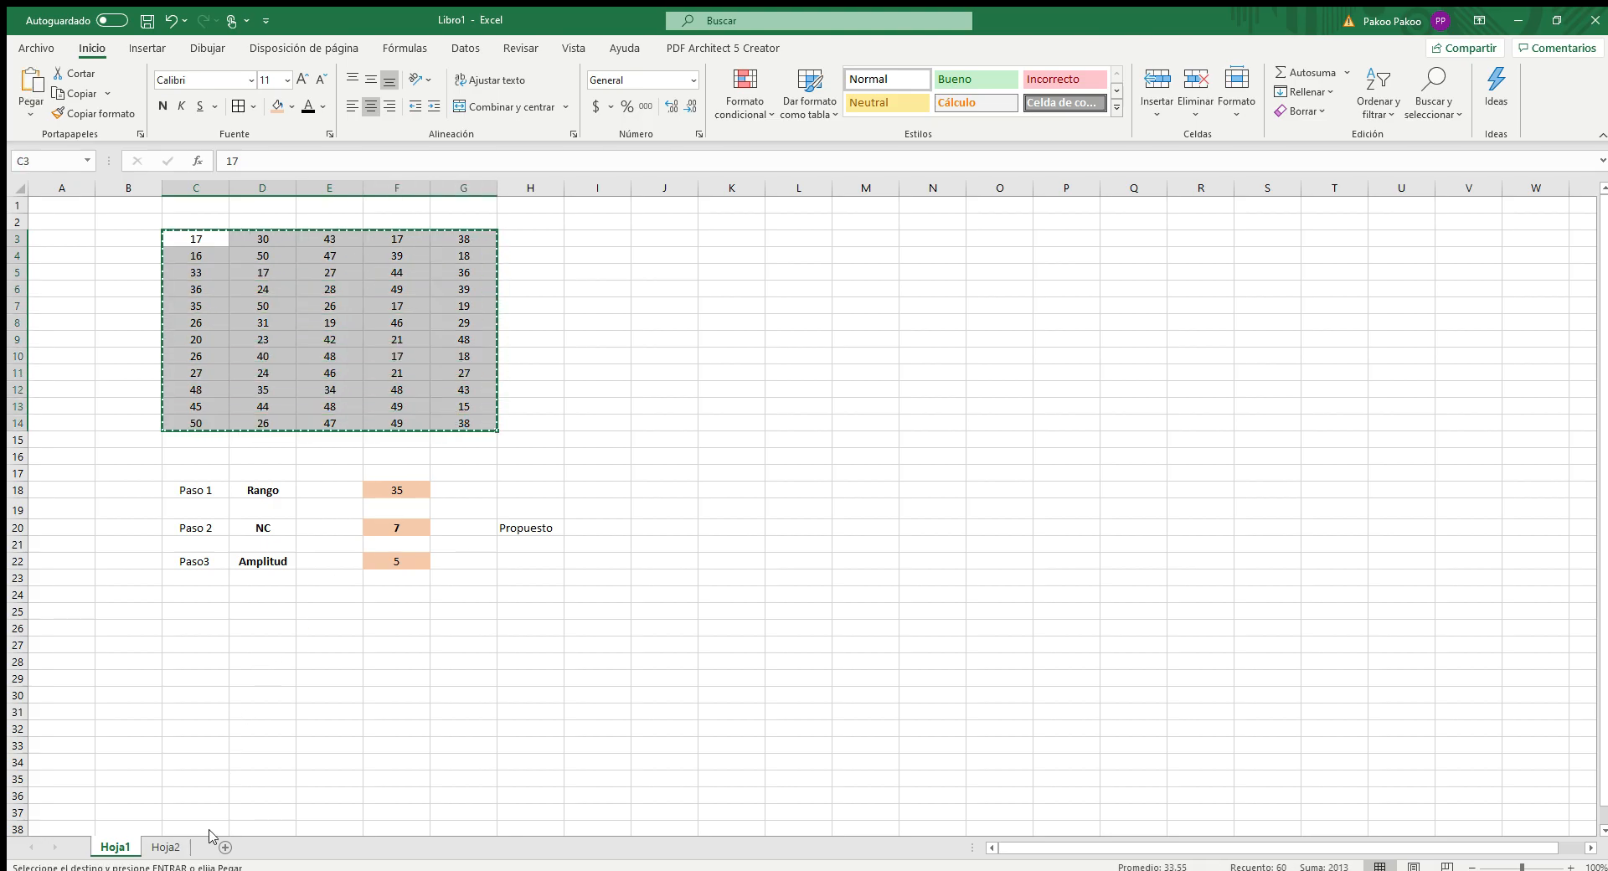
pyautogui.click(165, 847)
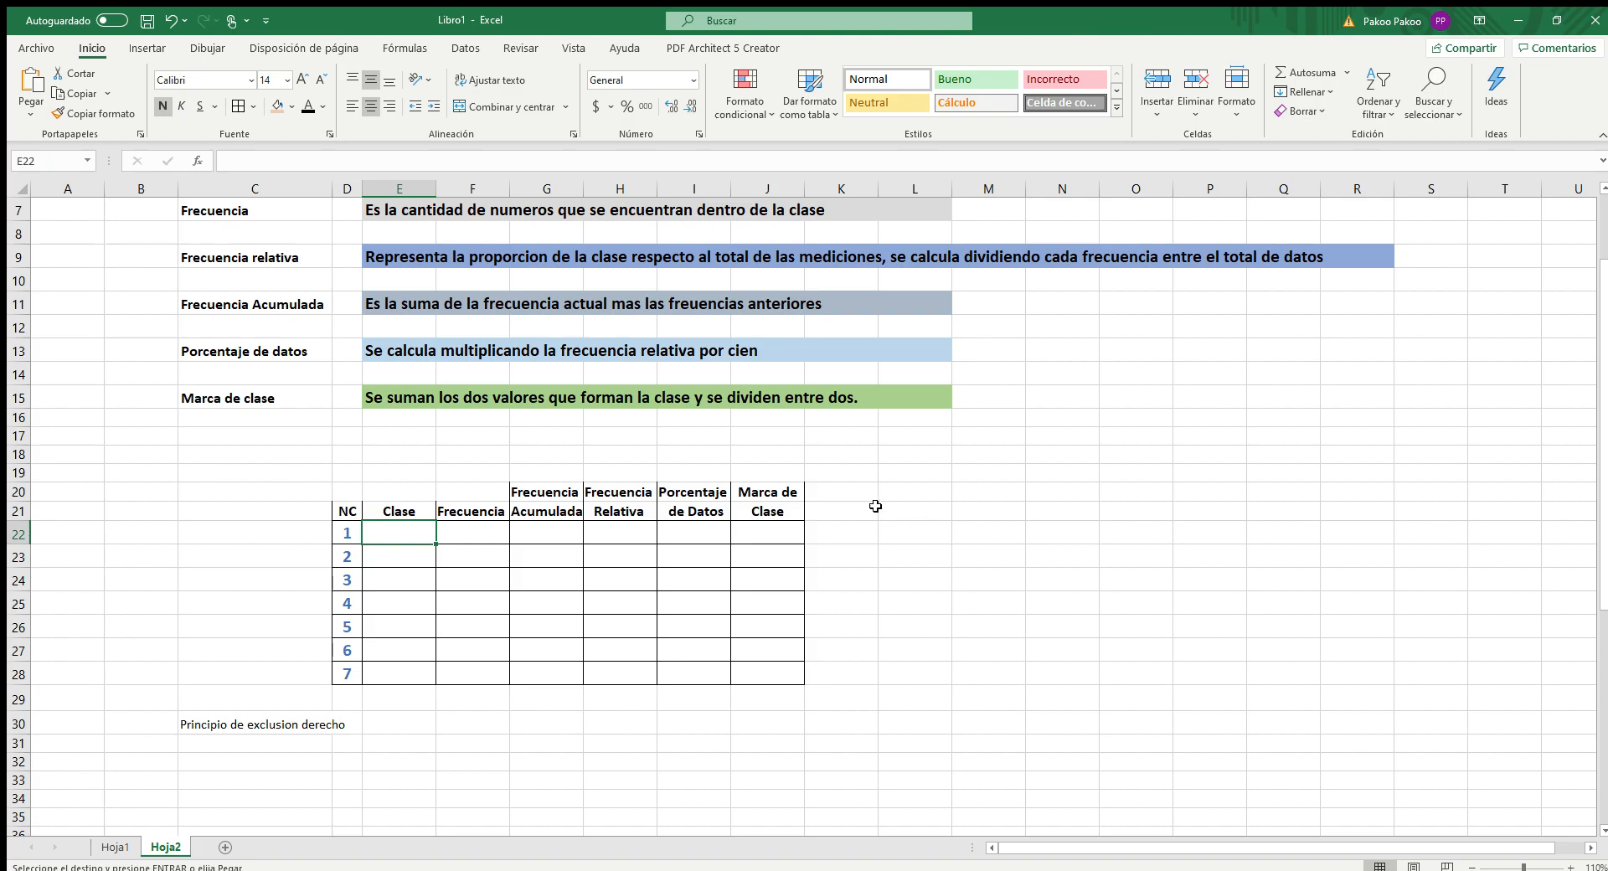
pyautogui.click(903, 491)
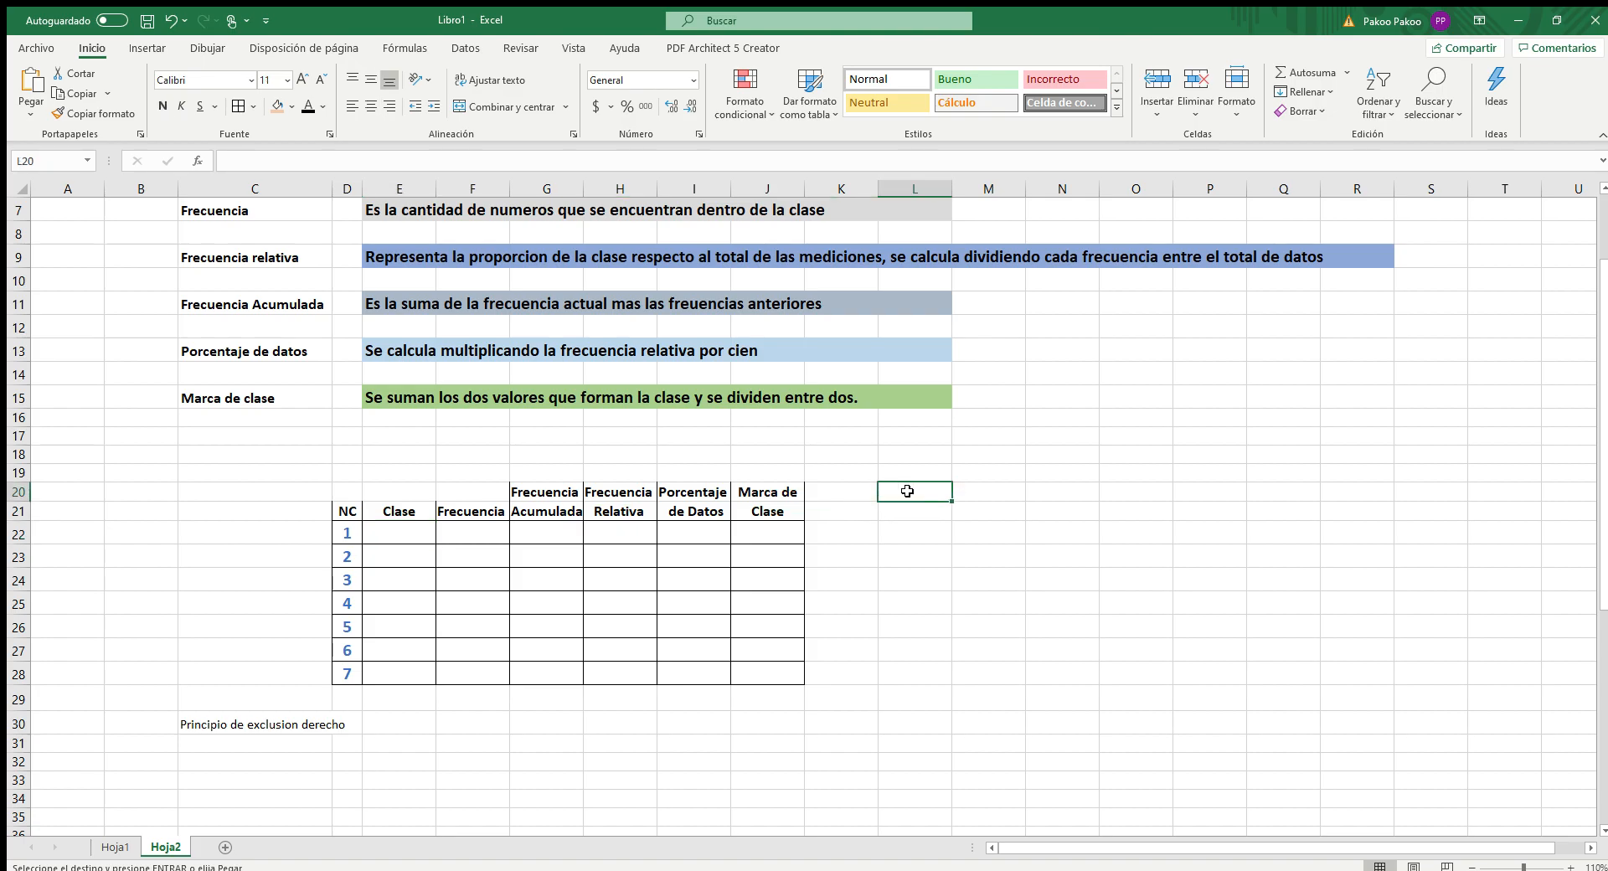
pyautogui.hotkey('ctrl', 'v')
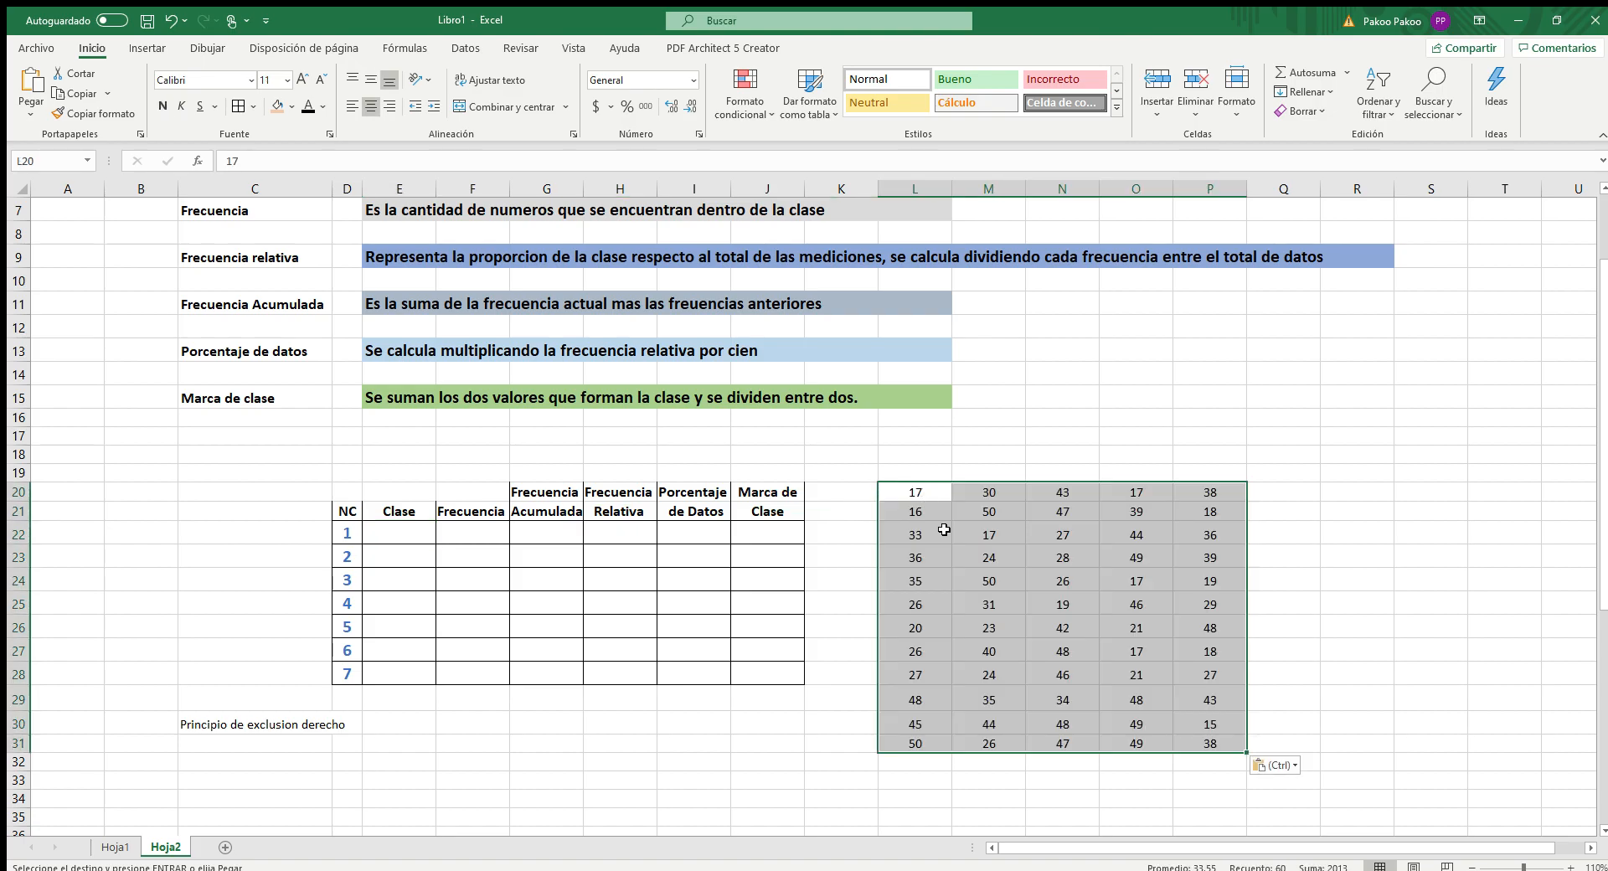
pyautogui.click(1401, 590)
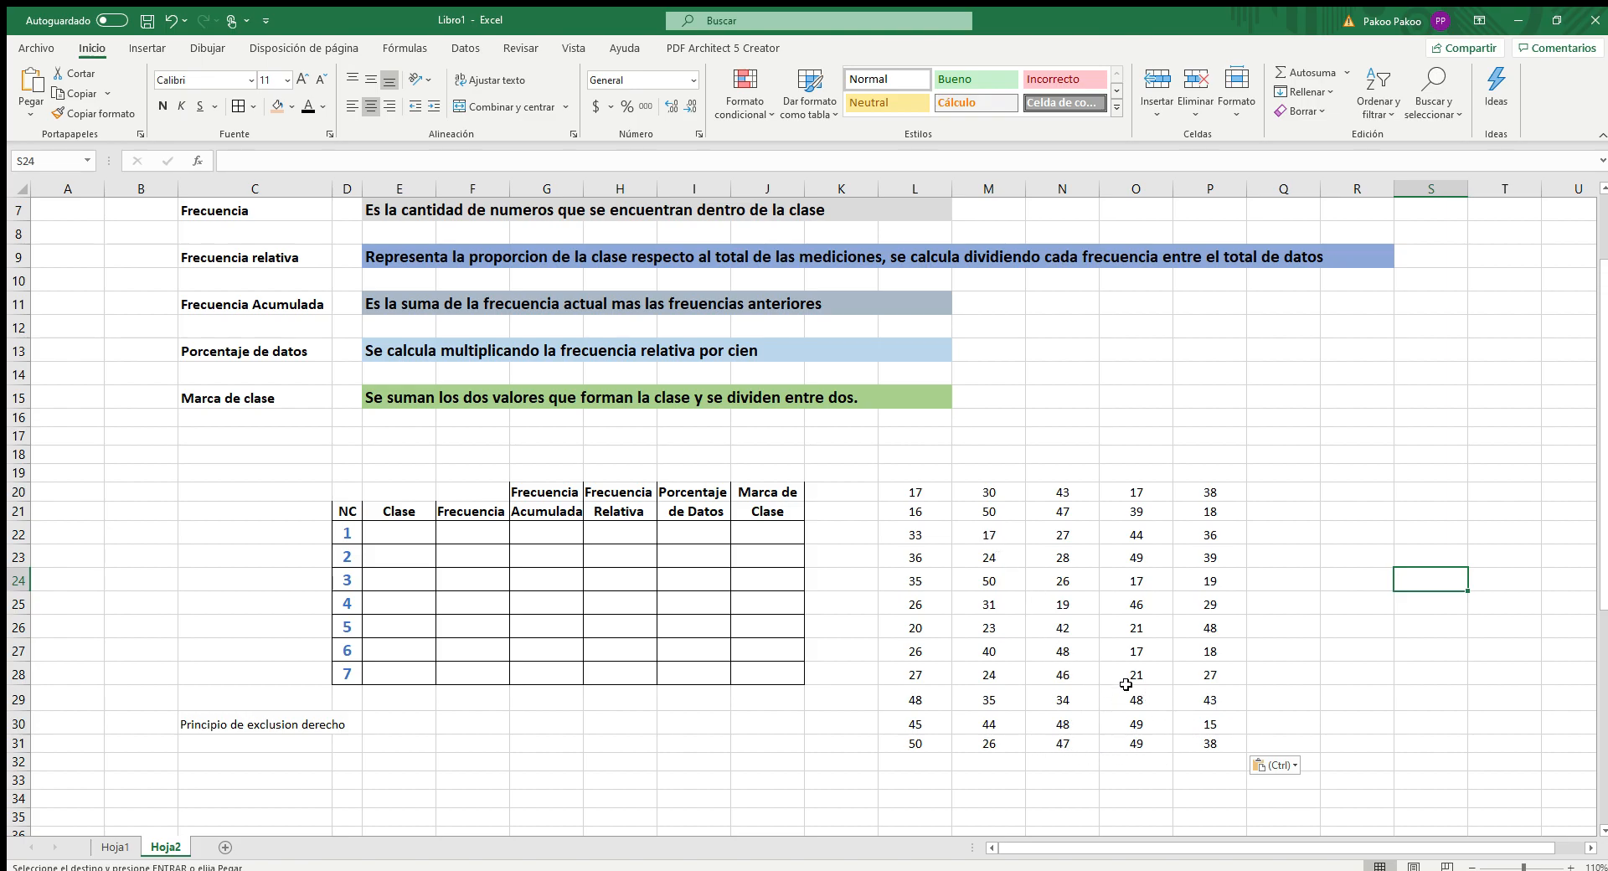
# Enter the first class as 15-20 in E22, using the data's minimum value and the Amplitud in F22 of Hoja1
pyautogui.click(1211, 721)
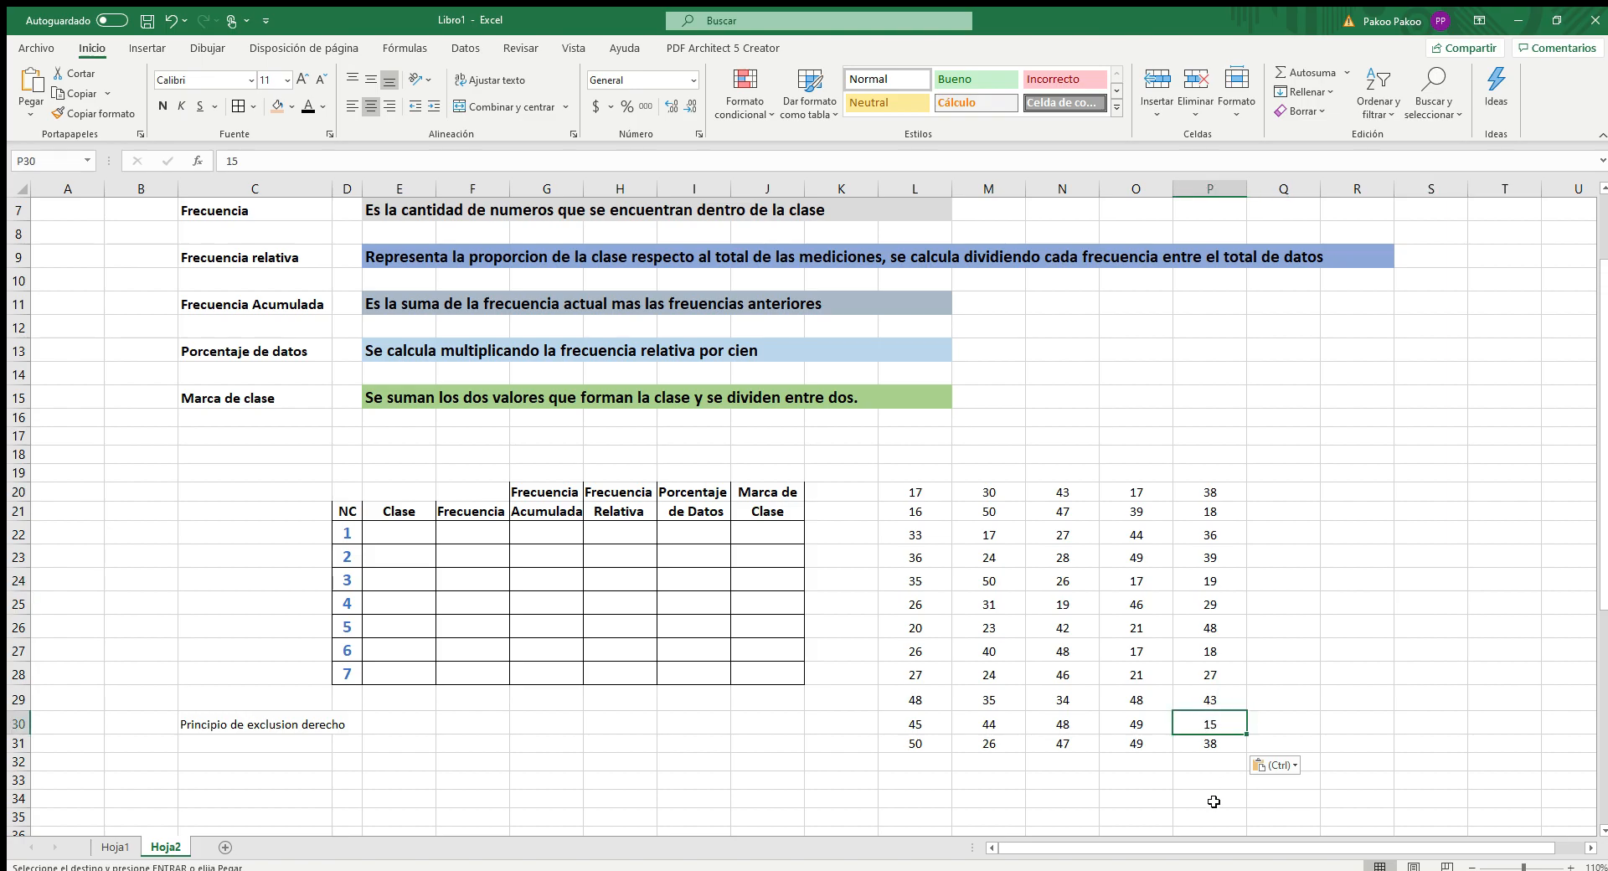
pyautogui.click(414, 535)
pyautogui.write('15')
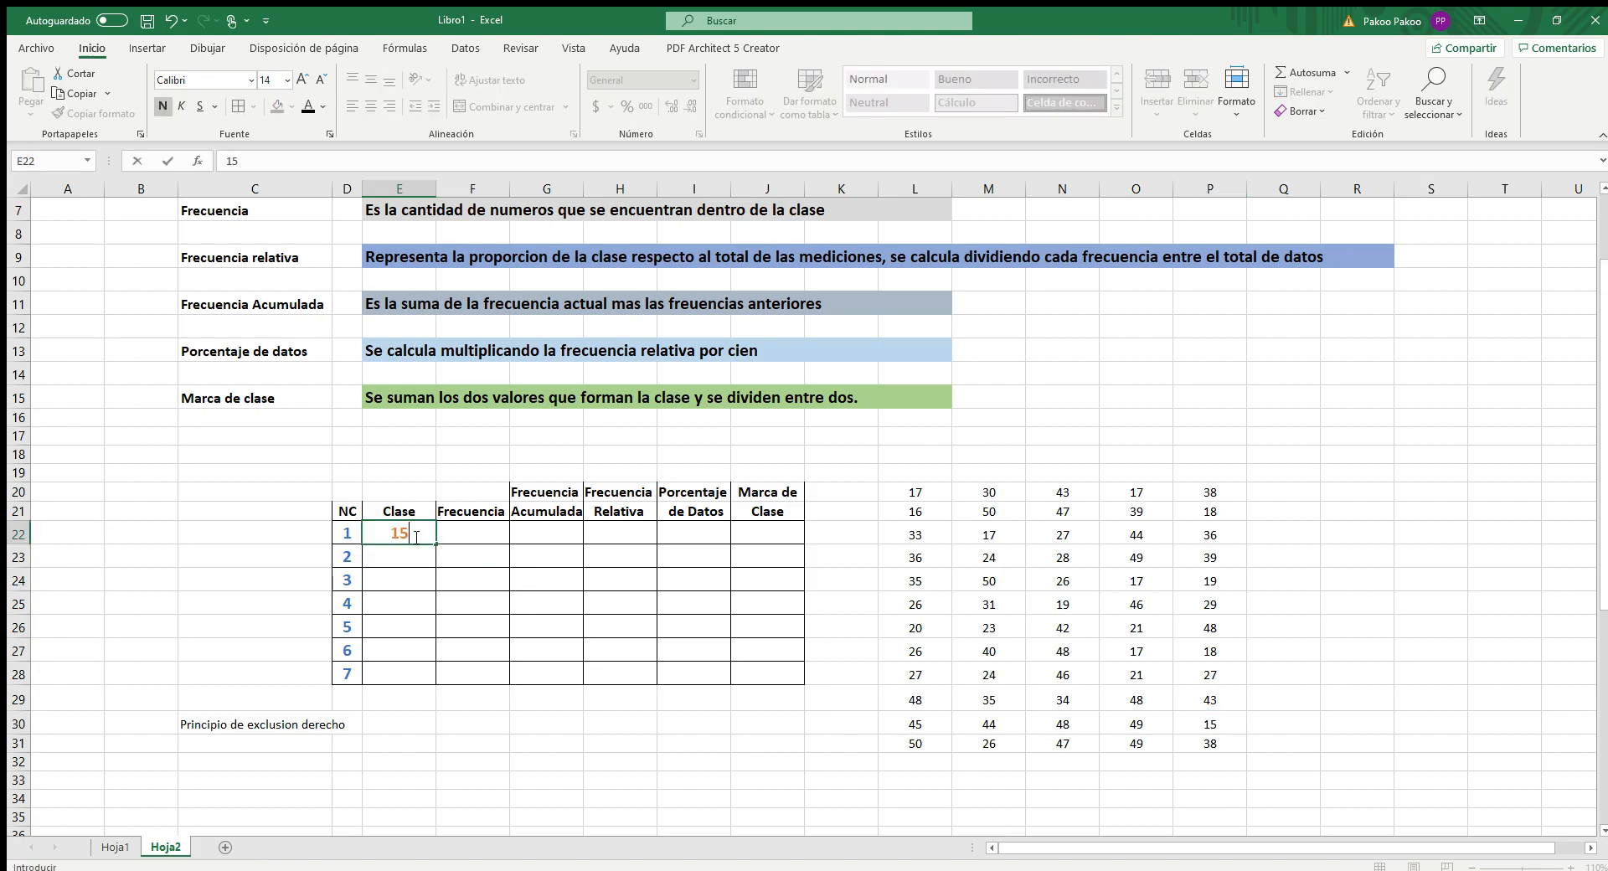
pyautogui.write('-')
pyautogui.click(115, 847)
pyautogui.click(115, 848)
pyautogui.click(262, 561)
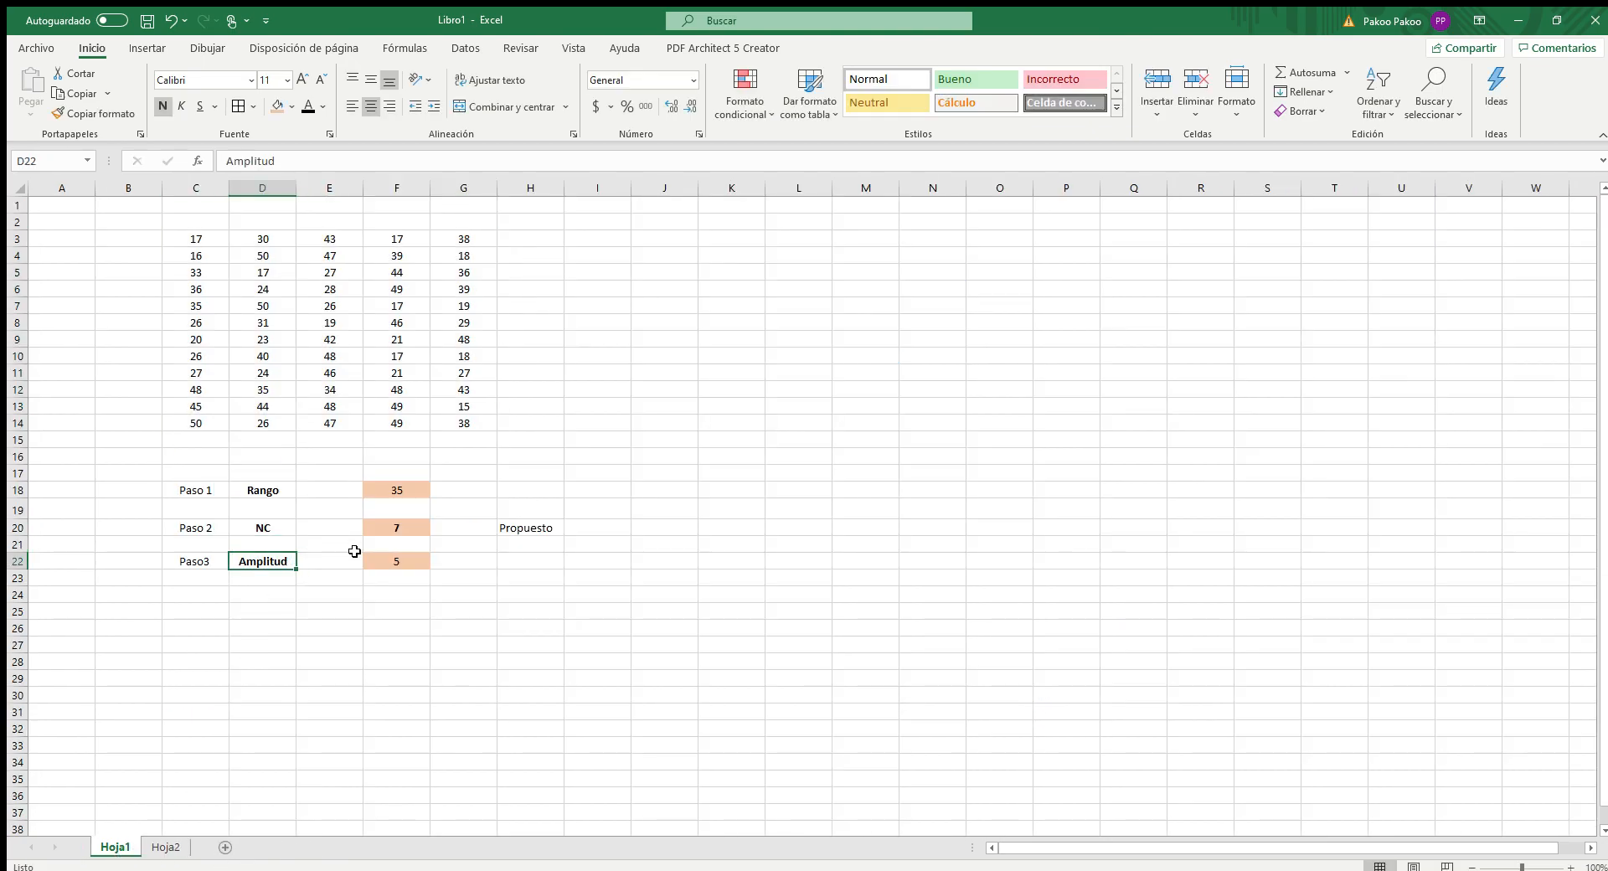
pyautogui.press('Right')
pyautogui.press('Right')
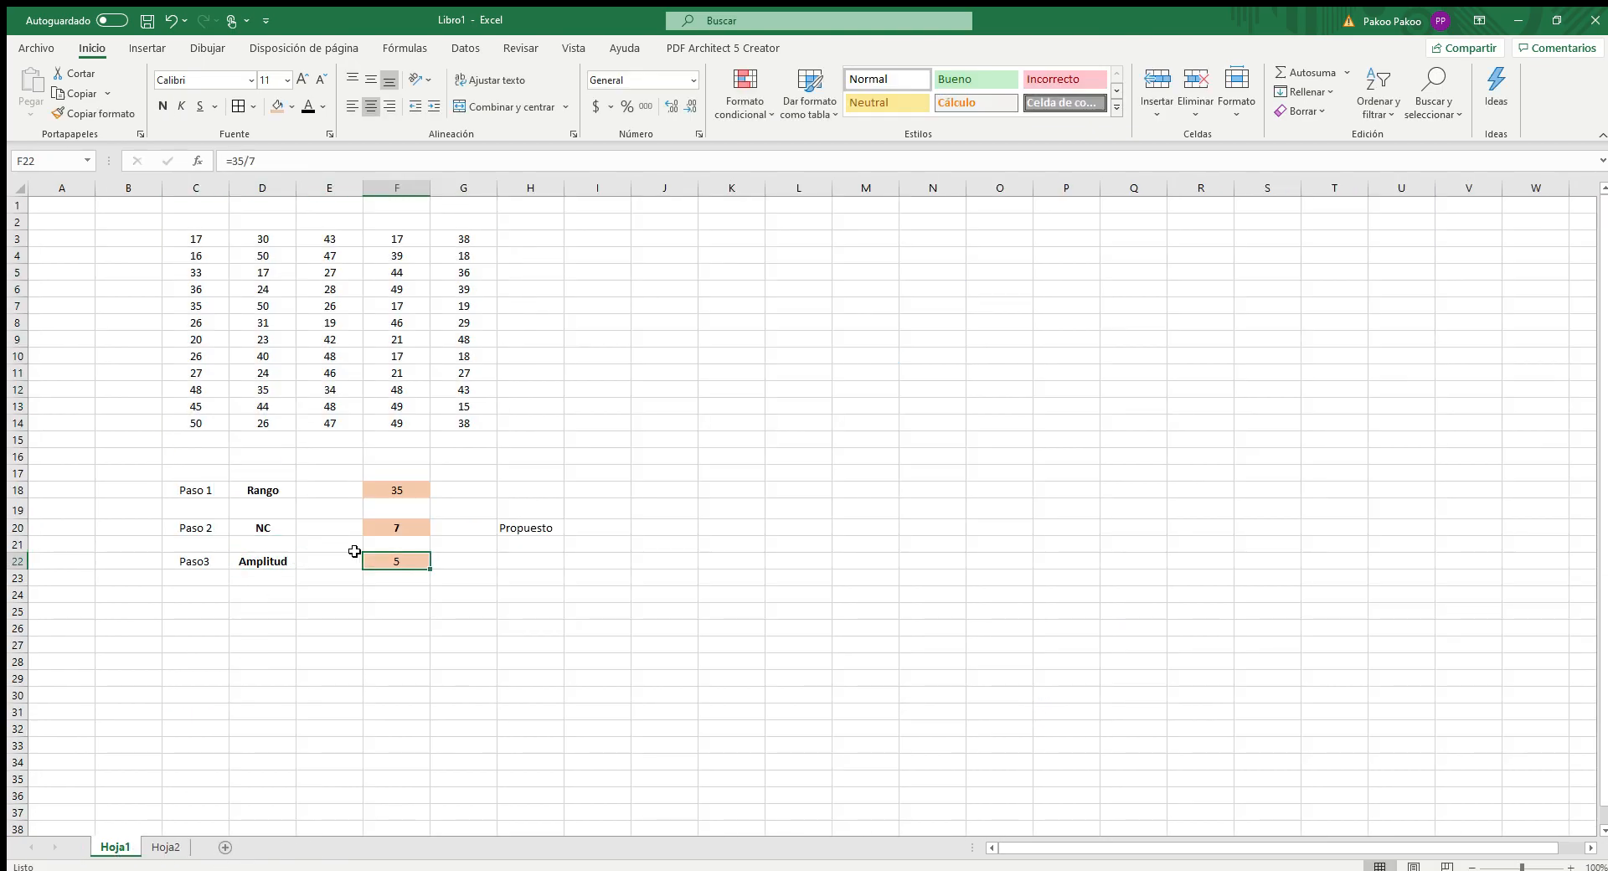
pyautogui.click(165, 847)
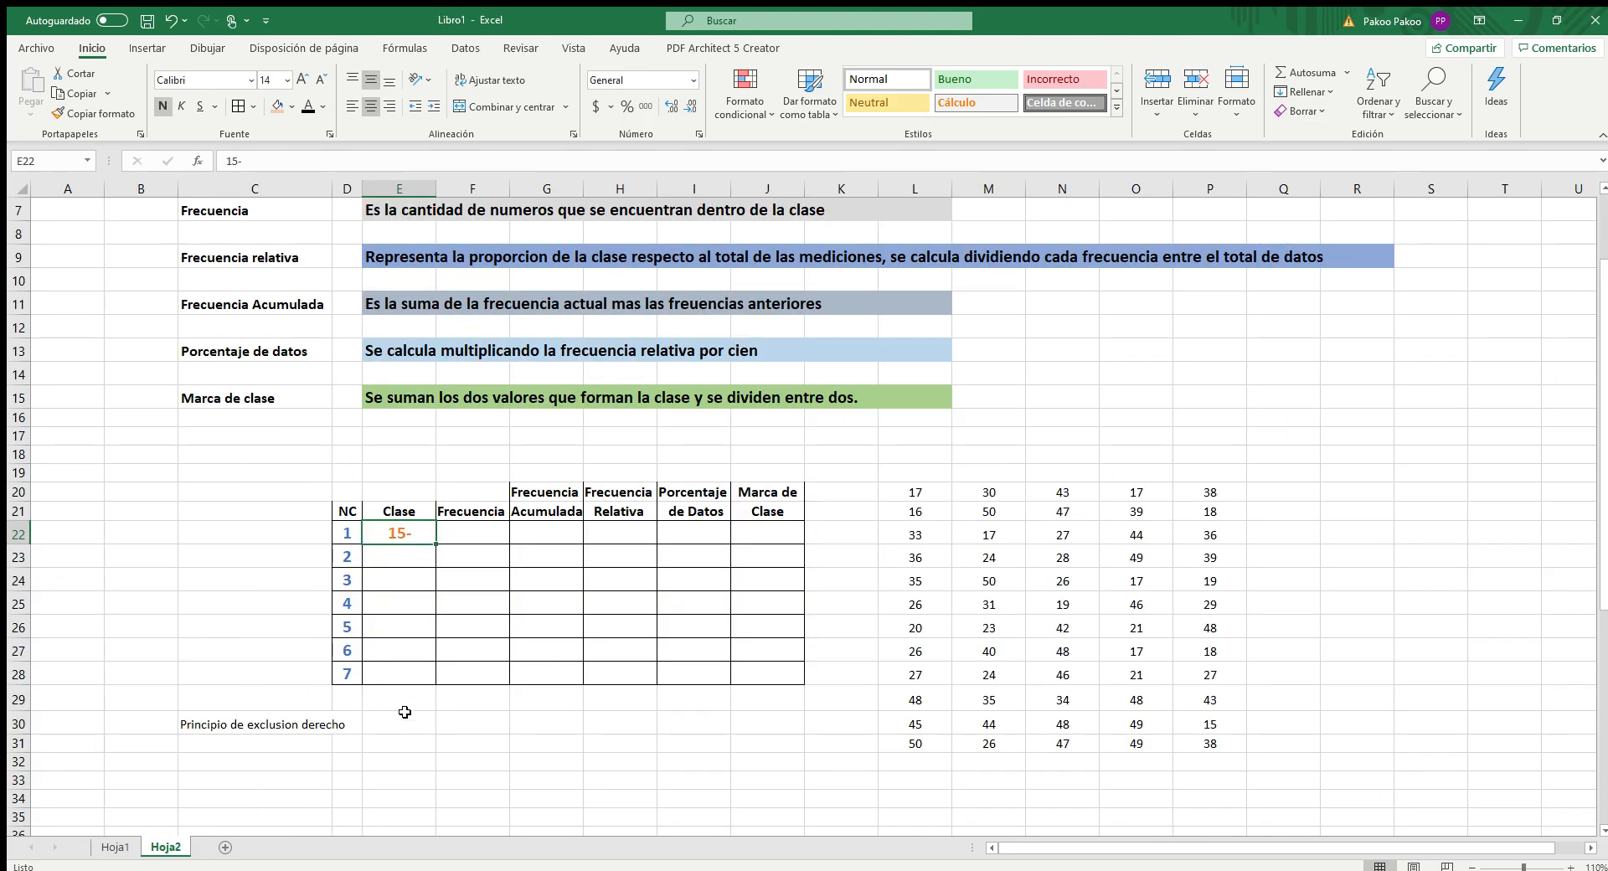
pyautogui.doubleClick(418, 536)
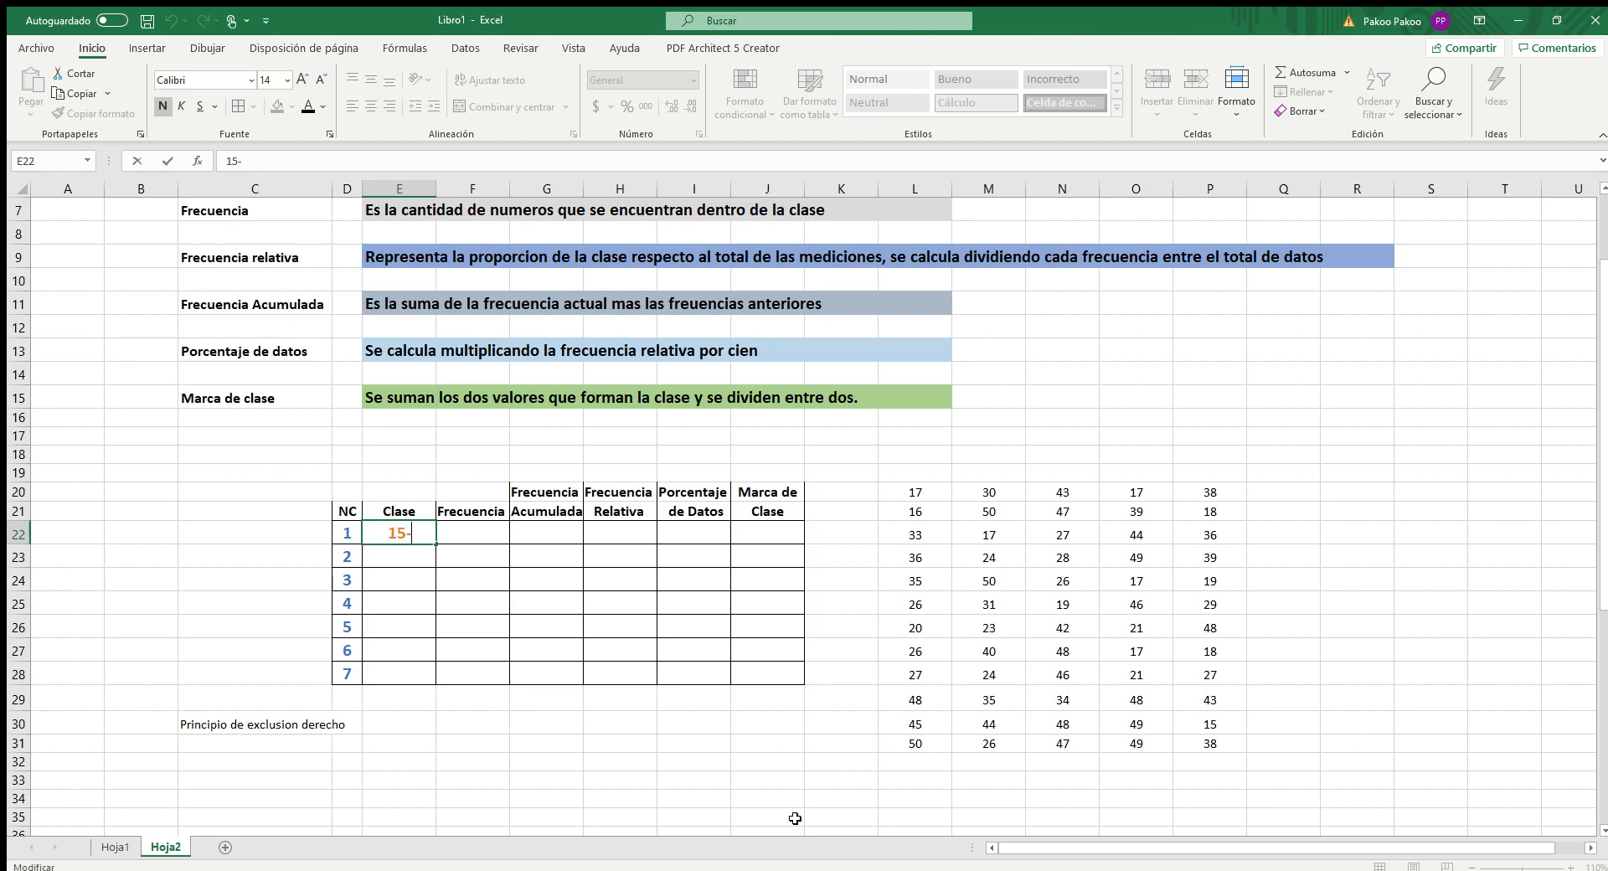
pyautogui.write('20')
pyautogui.press('Return')
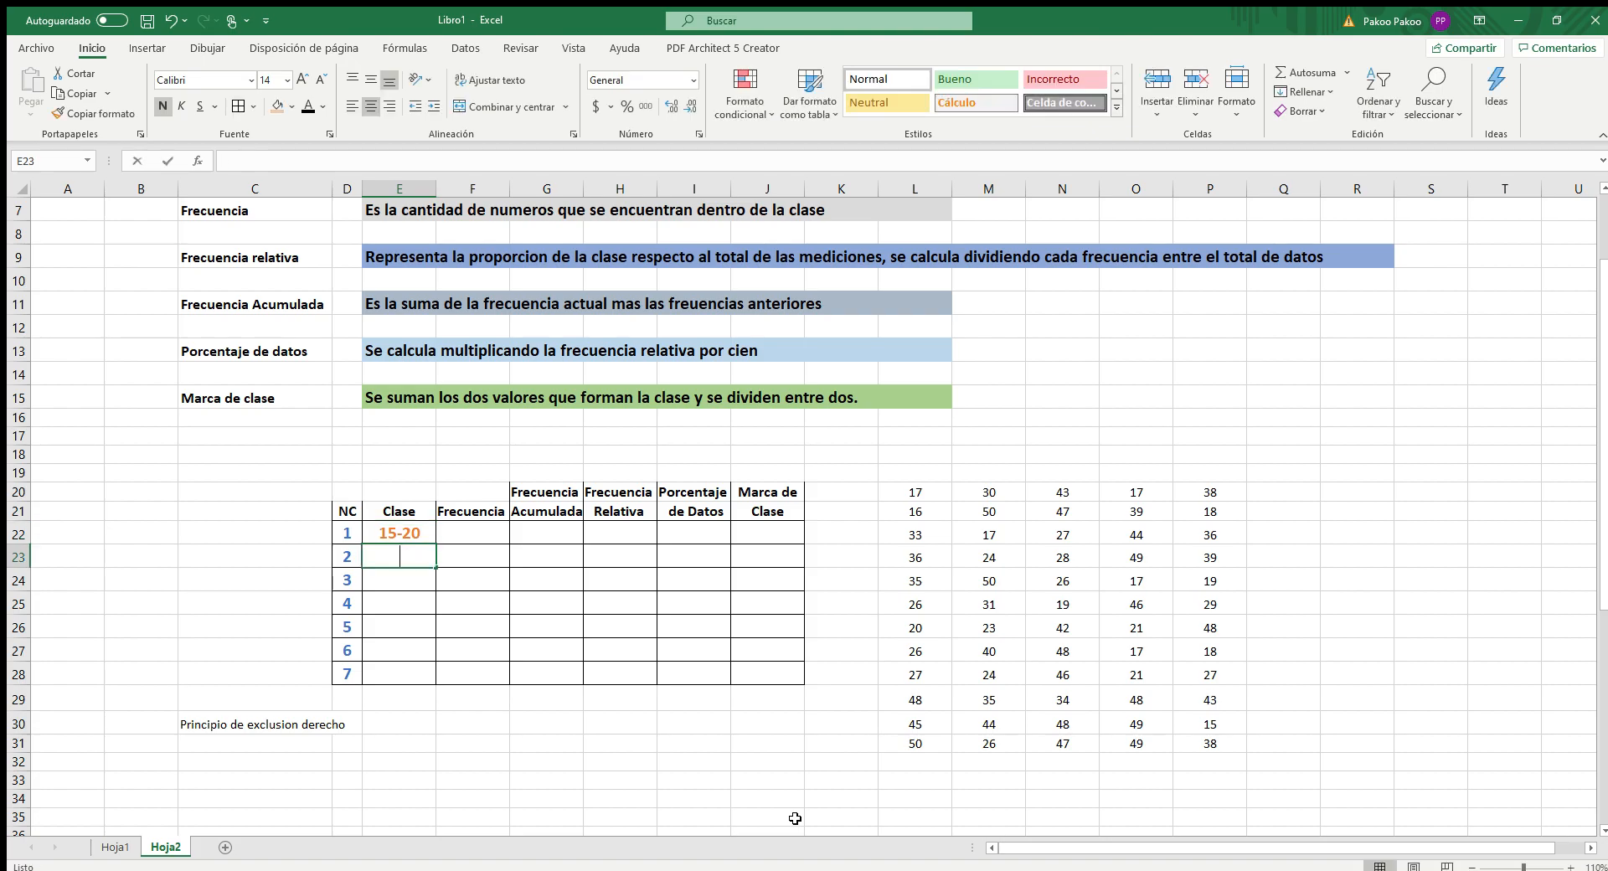
# Enter the classes 20-25, 25-30 and 30-35 in E23:E25
pyautogui.write('20-')
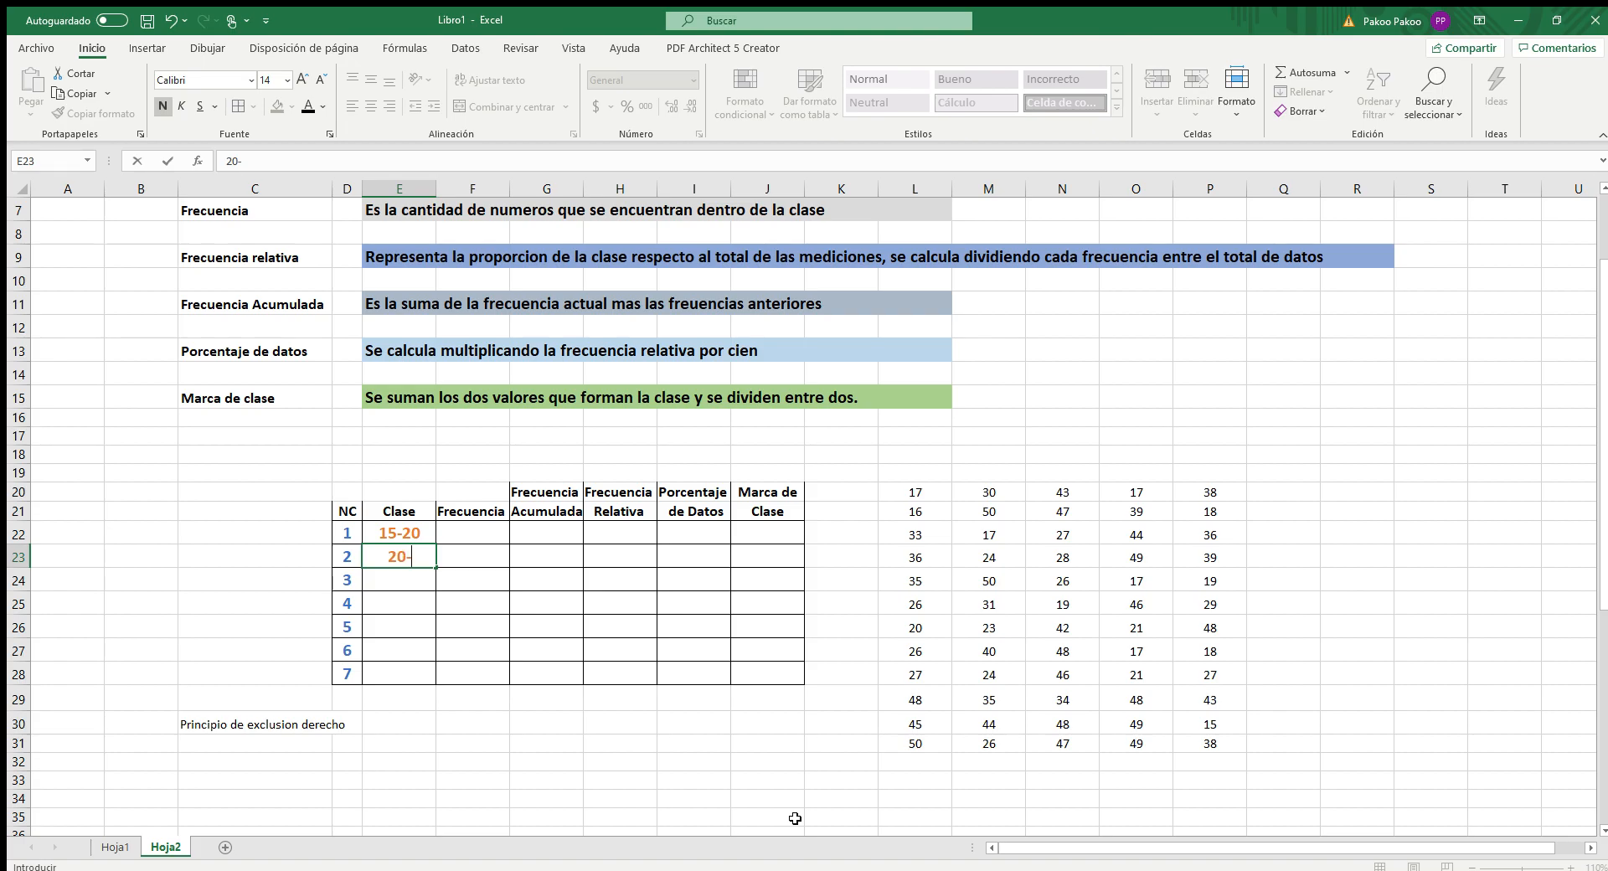
pyautogui.write('25')
pyautogui.press('Return')
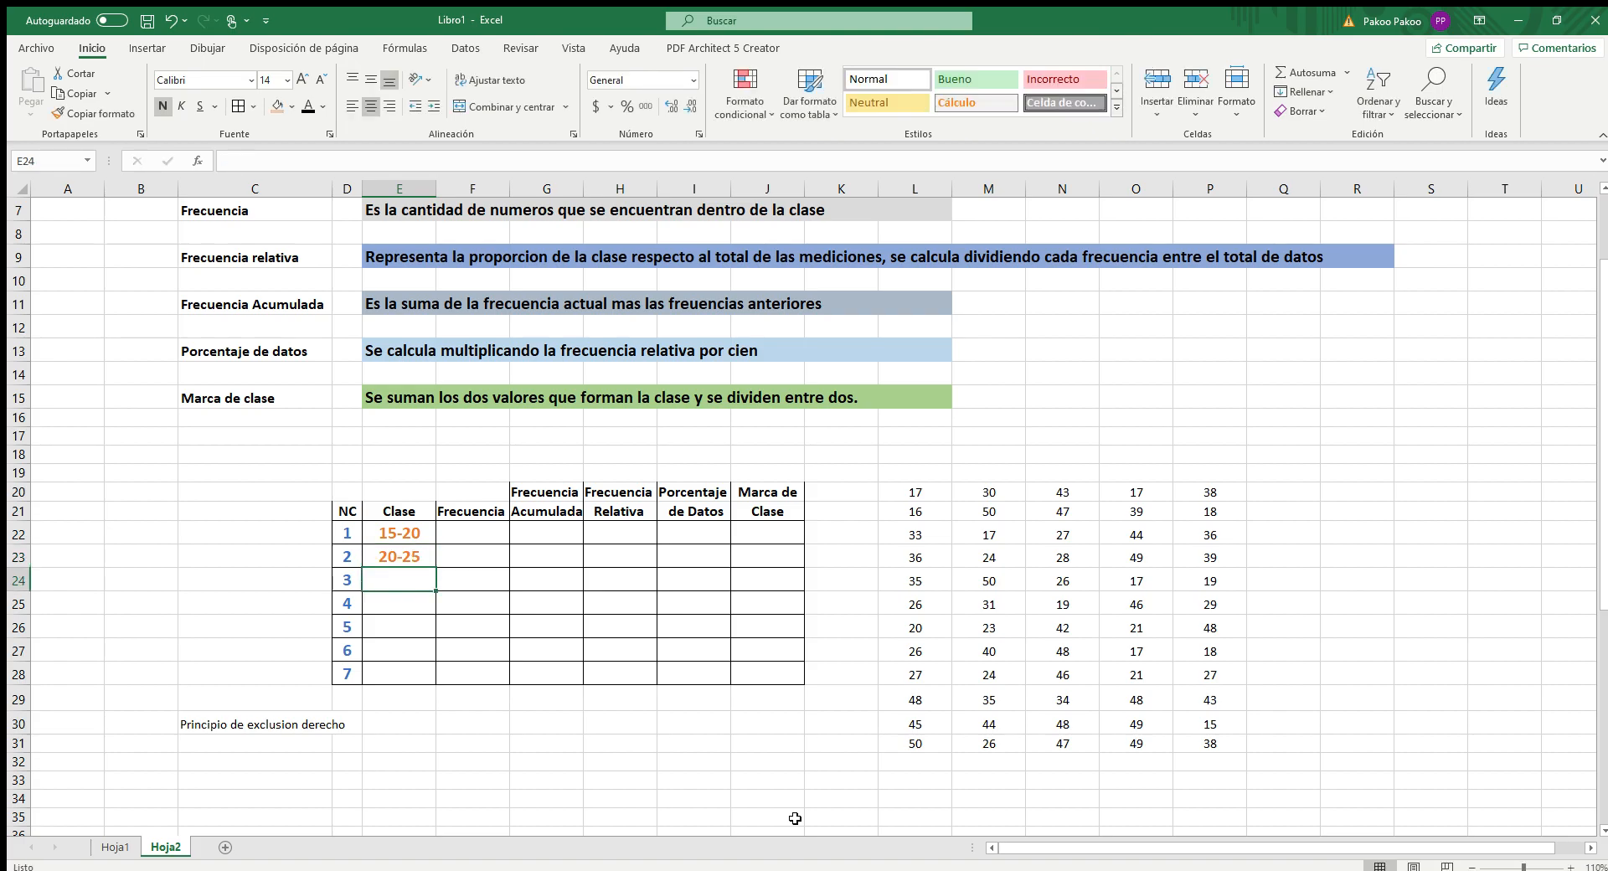
pyautogui.write('25-')
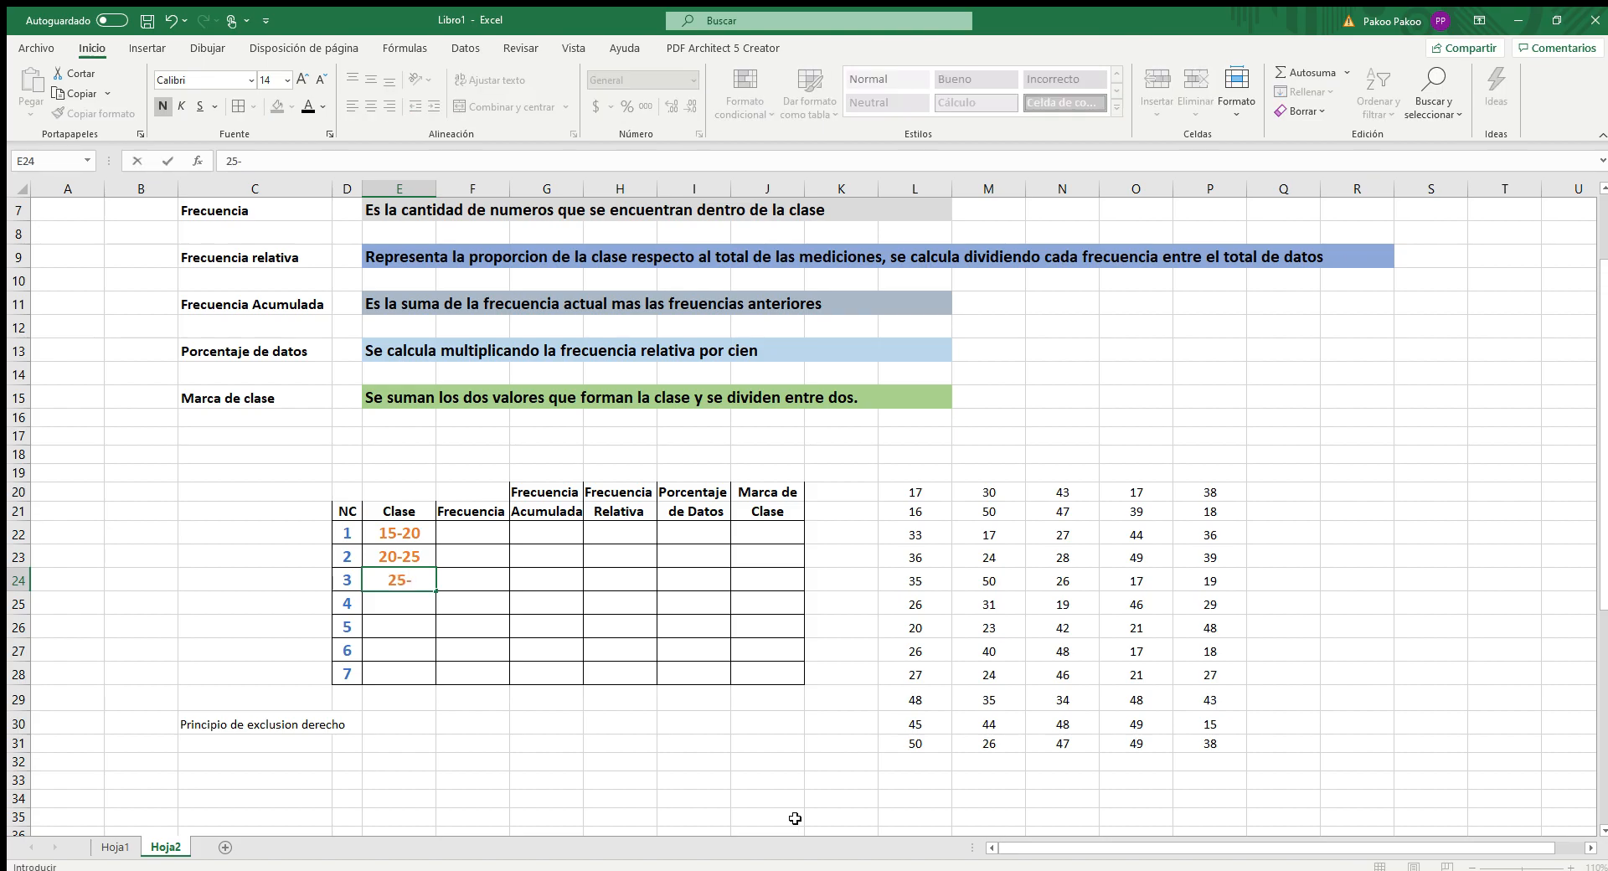
pyautogui.write('30')
pyautogui.press('Return')
pyautogui.write('30-')
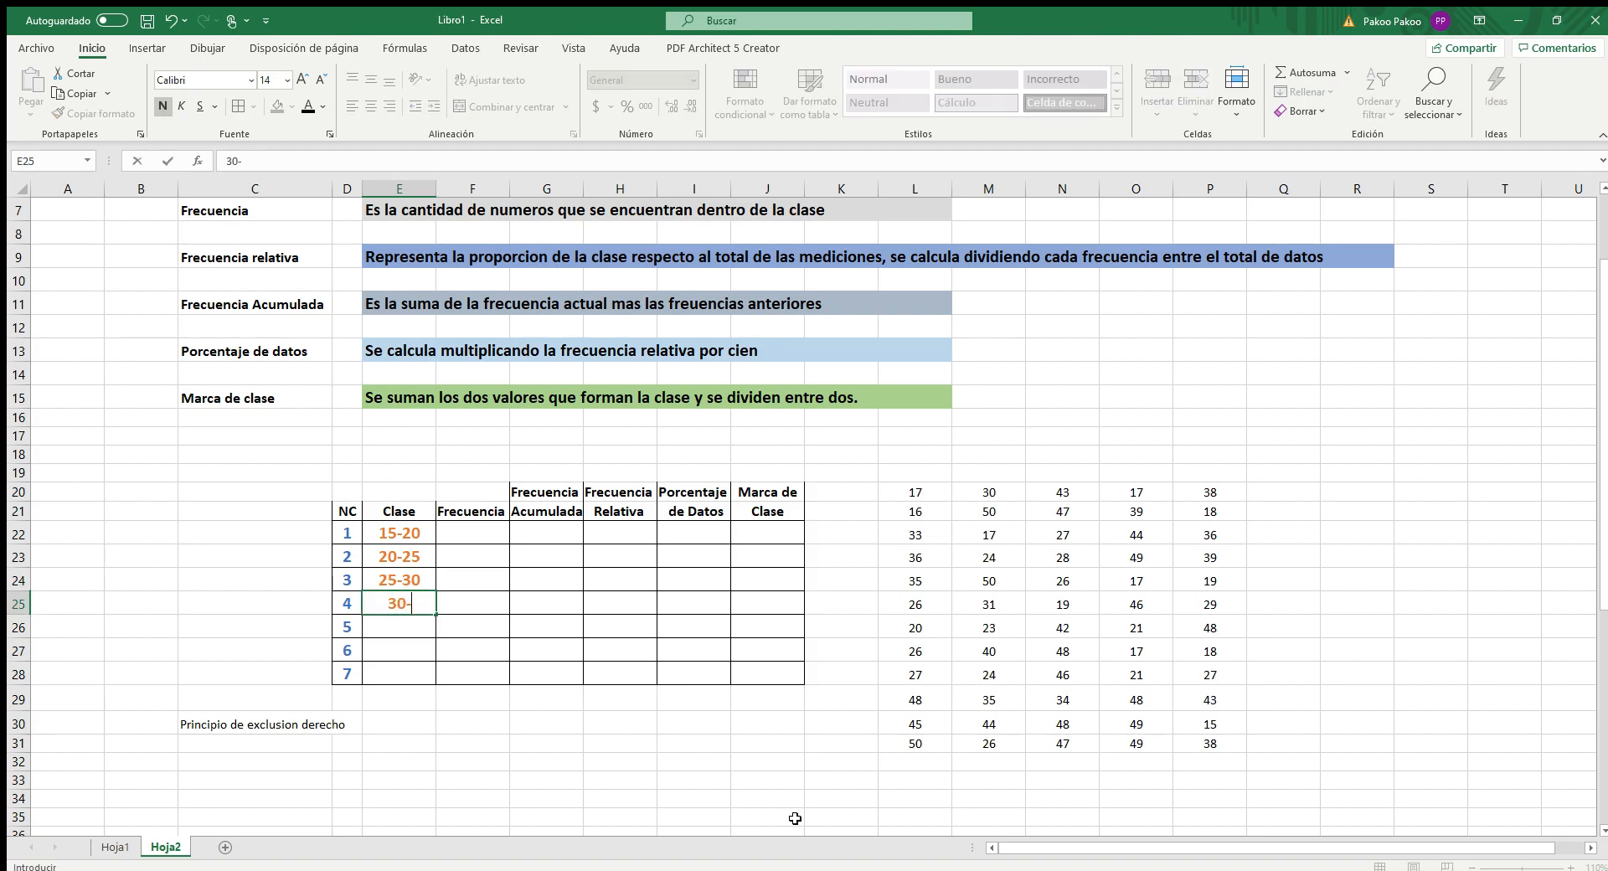
pyautogui.write('35')
pyautogui.press('Return')
# Complete the Clase column with 35-40, 40-45 and 45-50 in E26:E28
pyautogui.write('35')
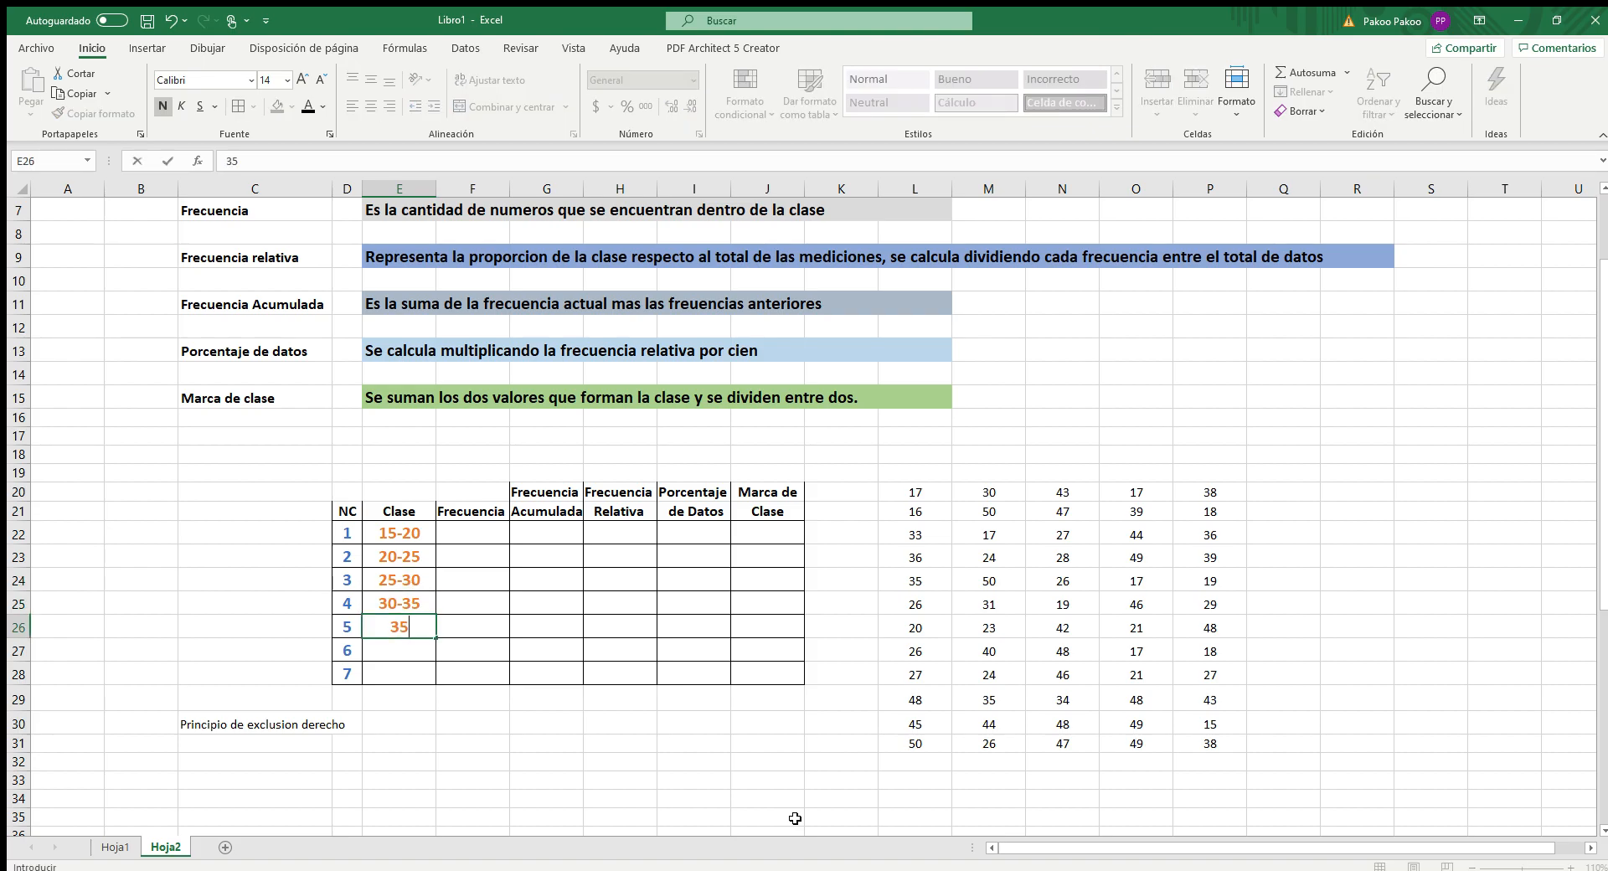
pyautogui.write('-40')
pyautogui.press('Return')
pyautogui.write('40')
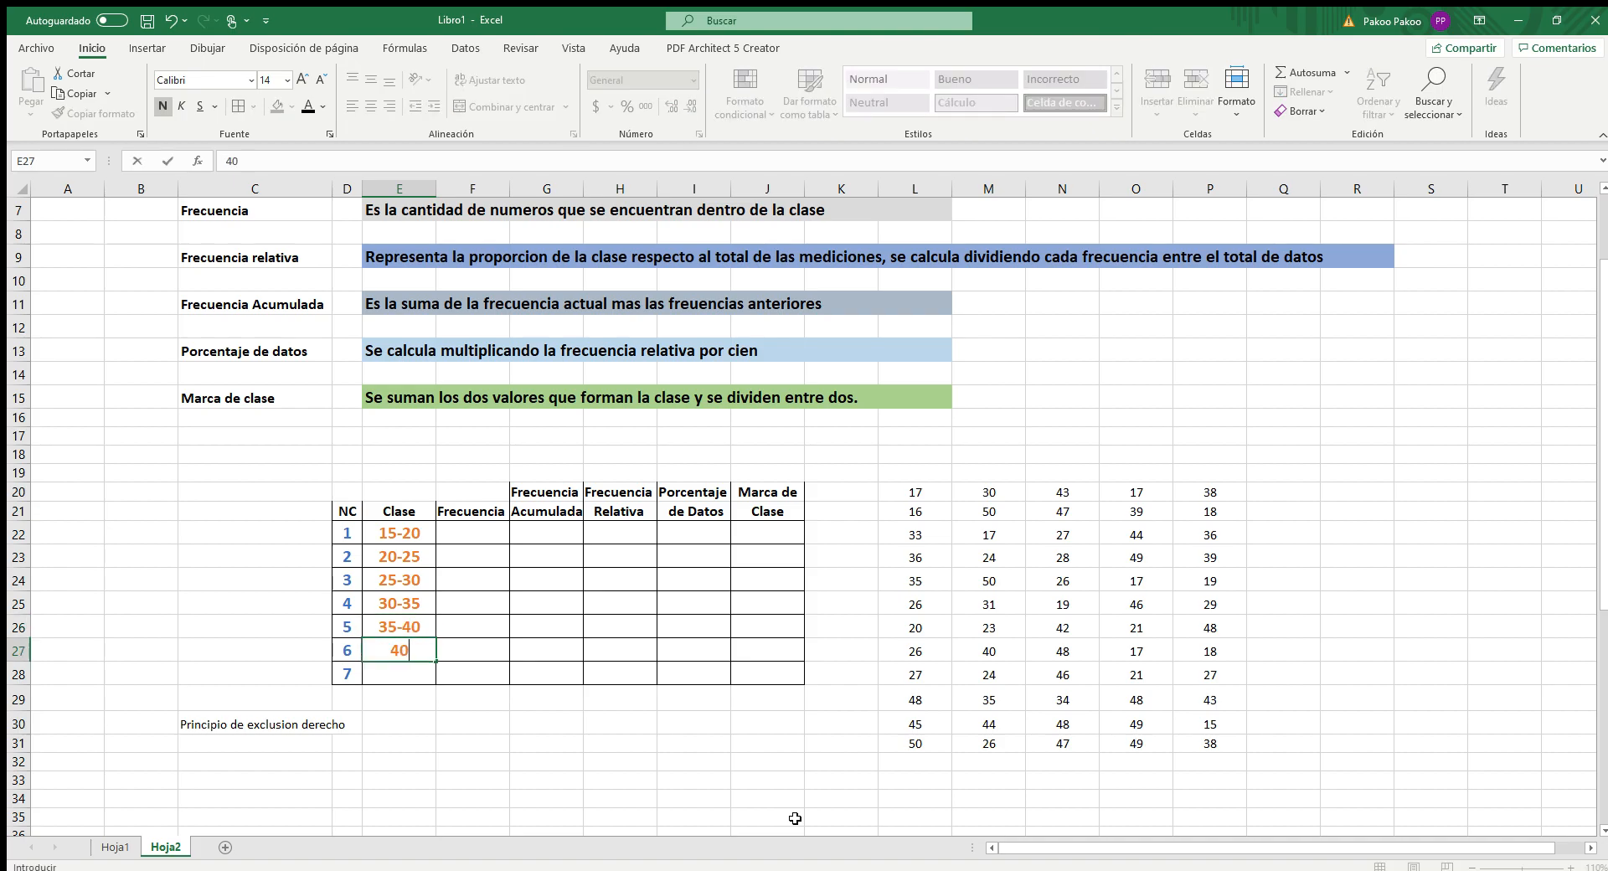
pyautogui.write('-45')
pyautogui.press('Return')
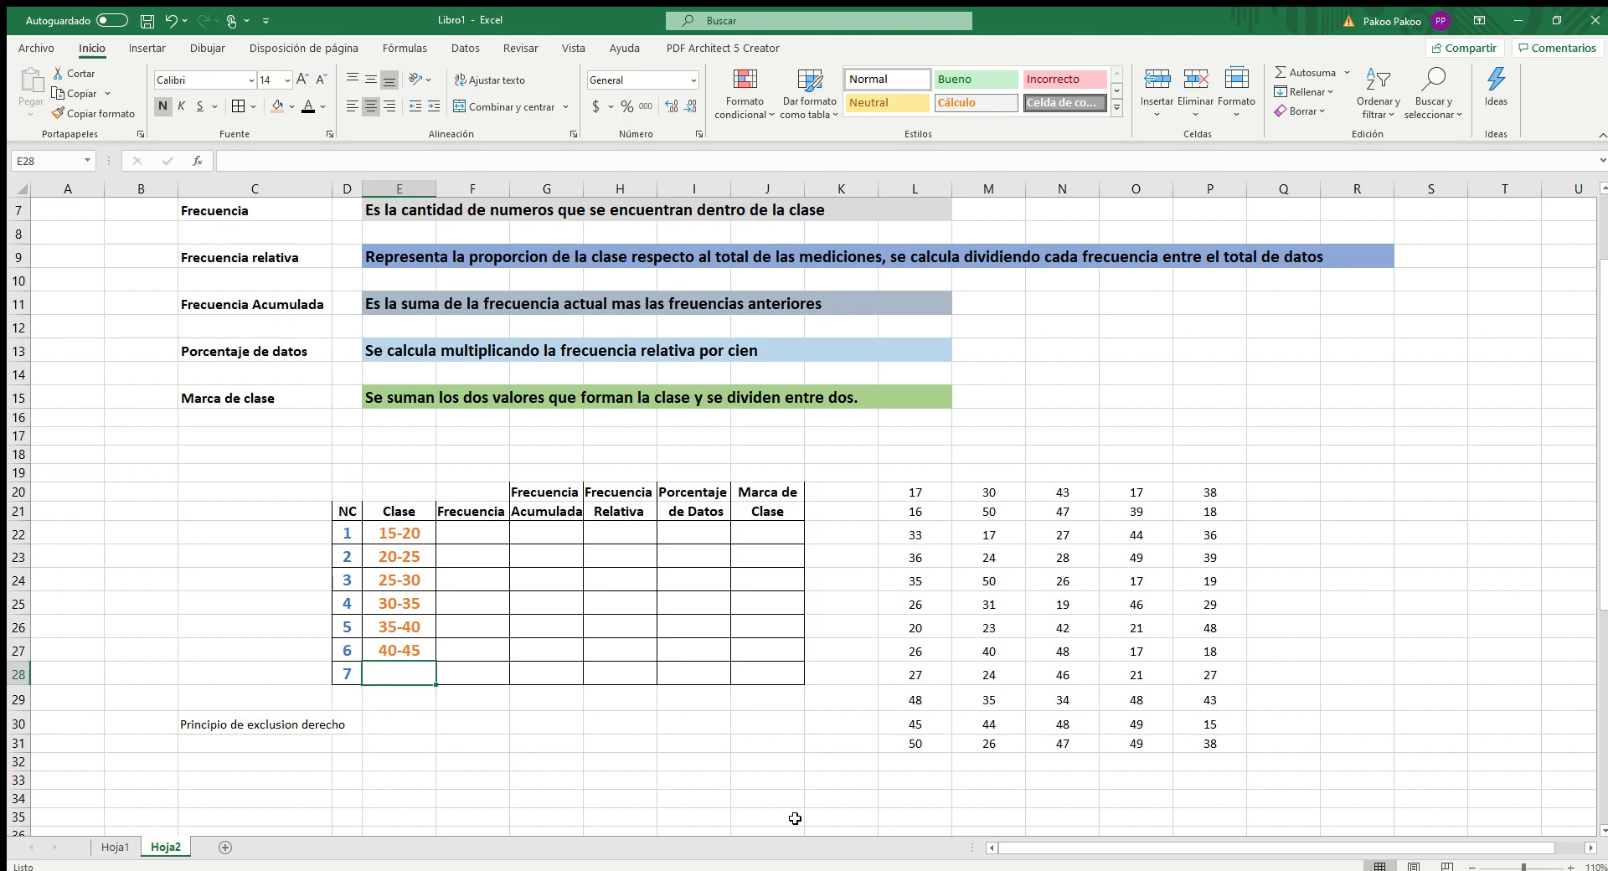
pyautogui.write('45-')
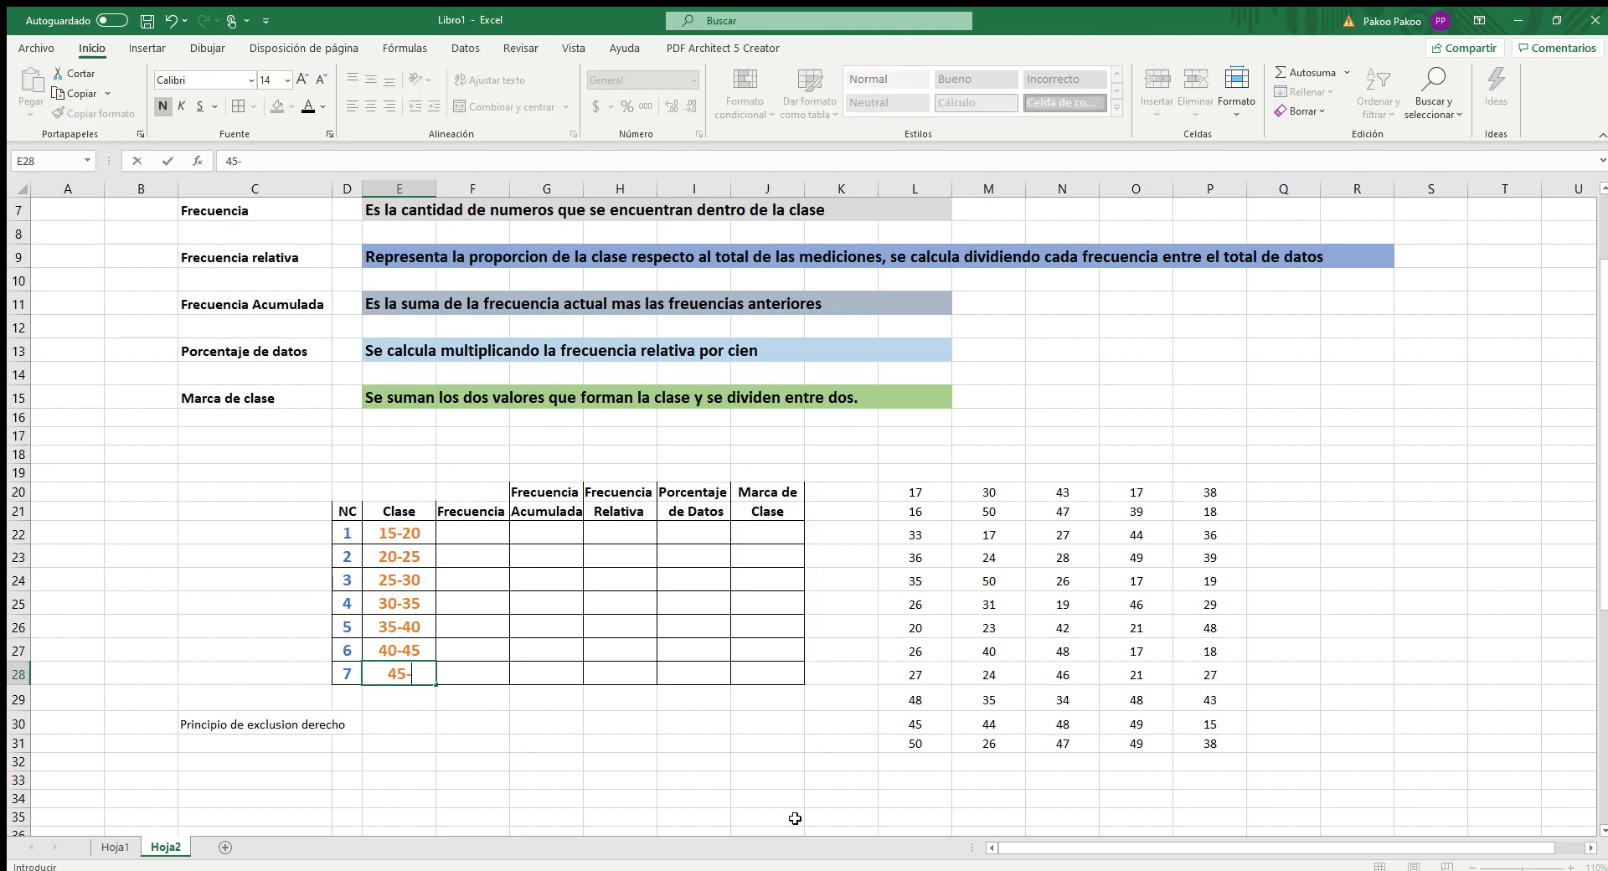
pyautogui.write('50')
pyautogui.click(611, 772)
# Colour the lower limit 15 in E22 and the upper limit 50 in E28 black
pyautogui.doubleClick(379, 533)
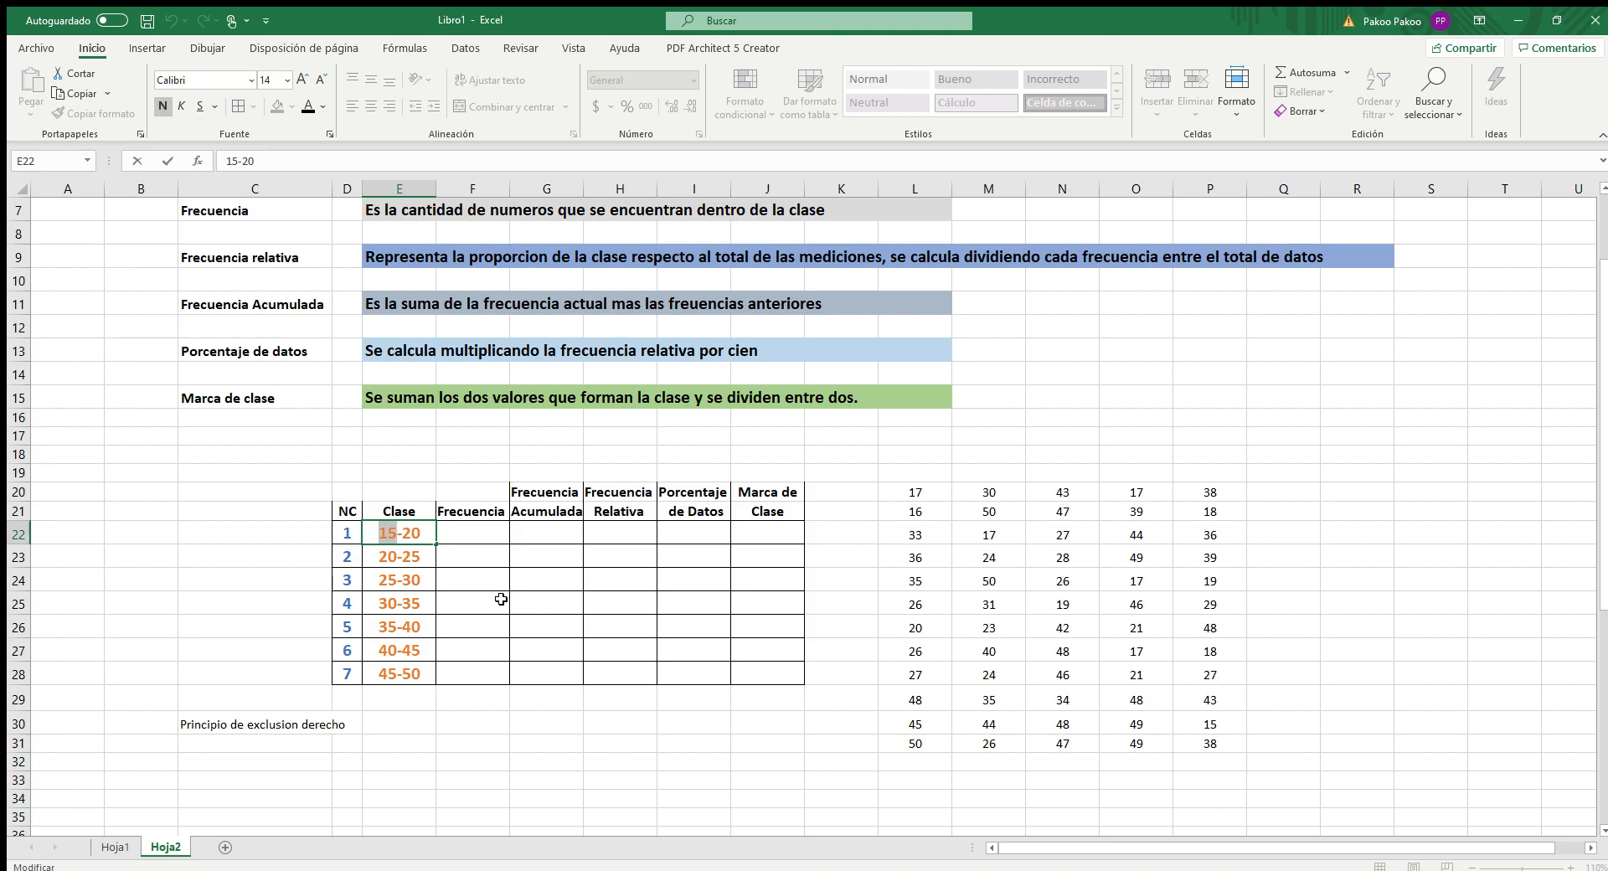
pyautogui.click(307, 106)
pyautogui.doubleClick(425, 674)
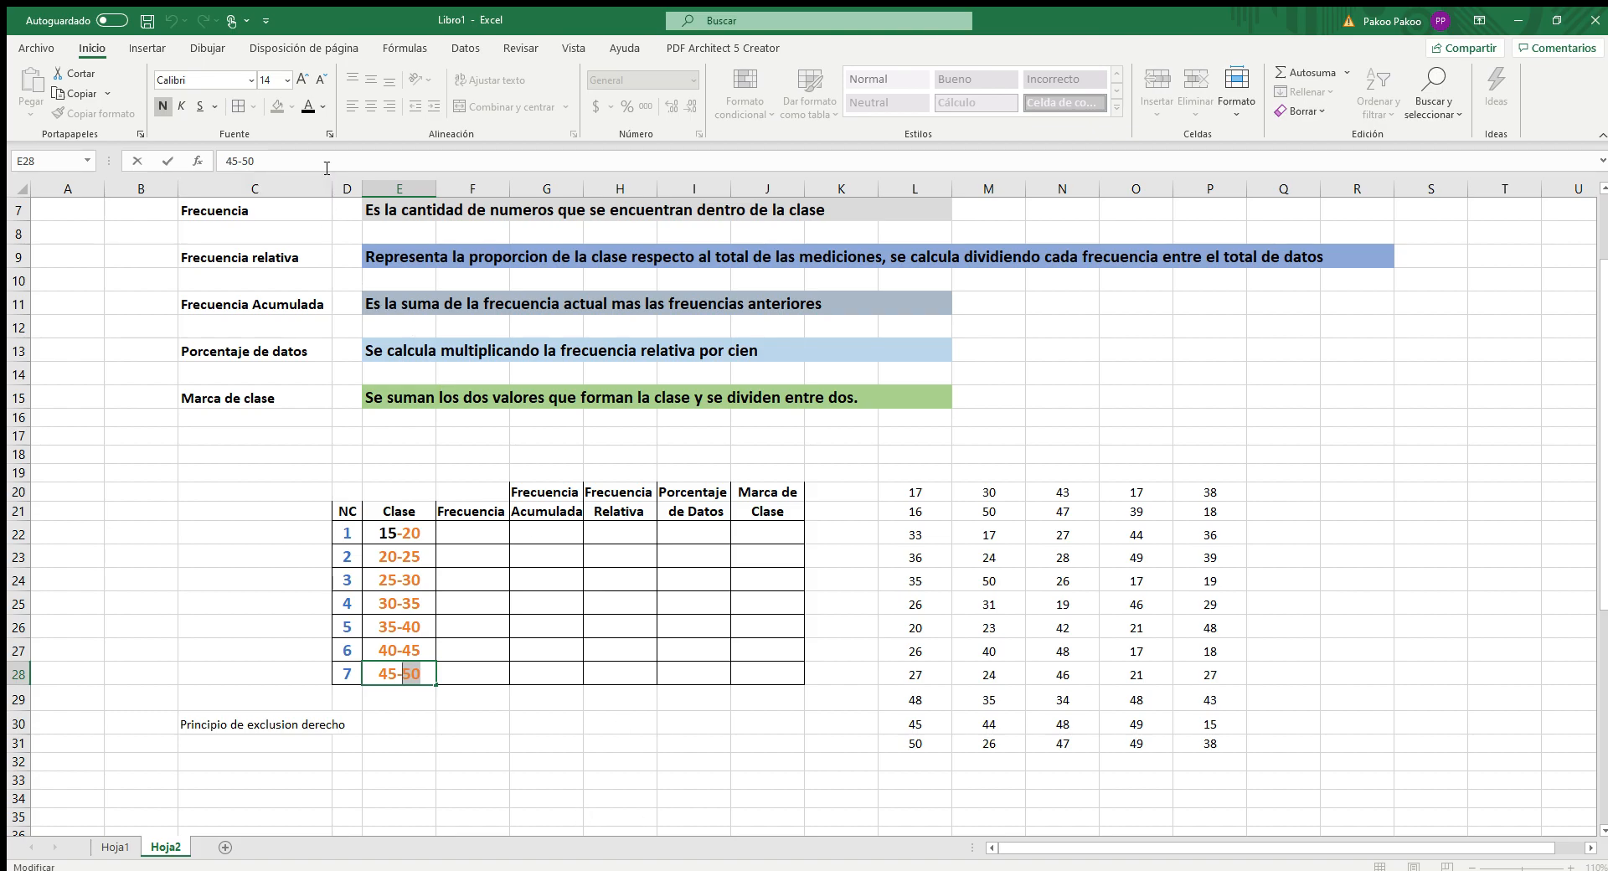
pyautogui.click(298, 105)
pyautogui.click(1032, 652)
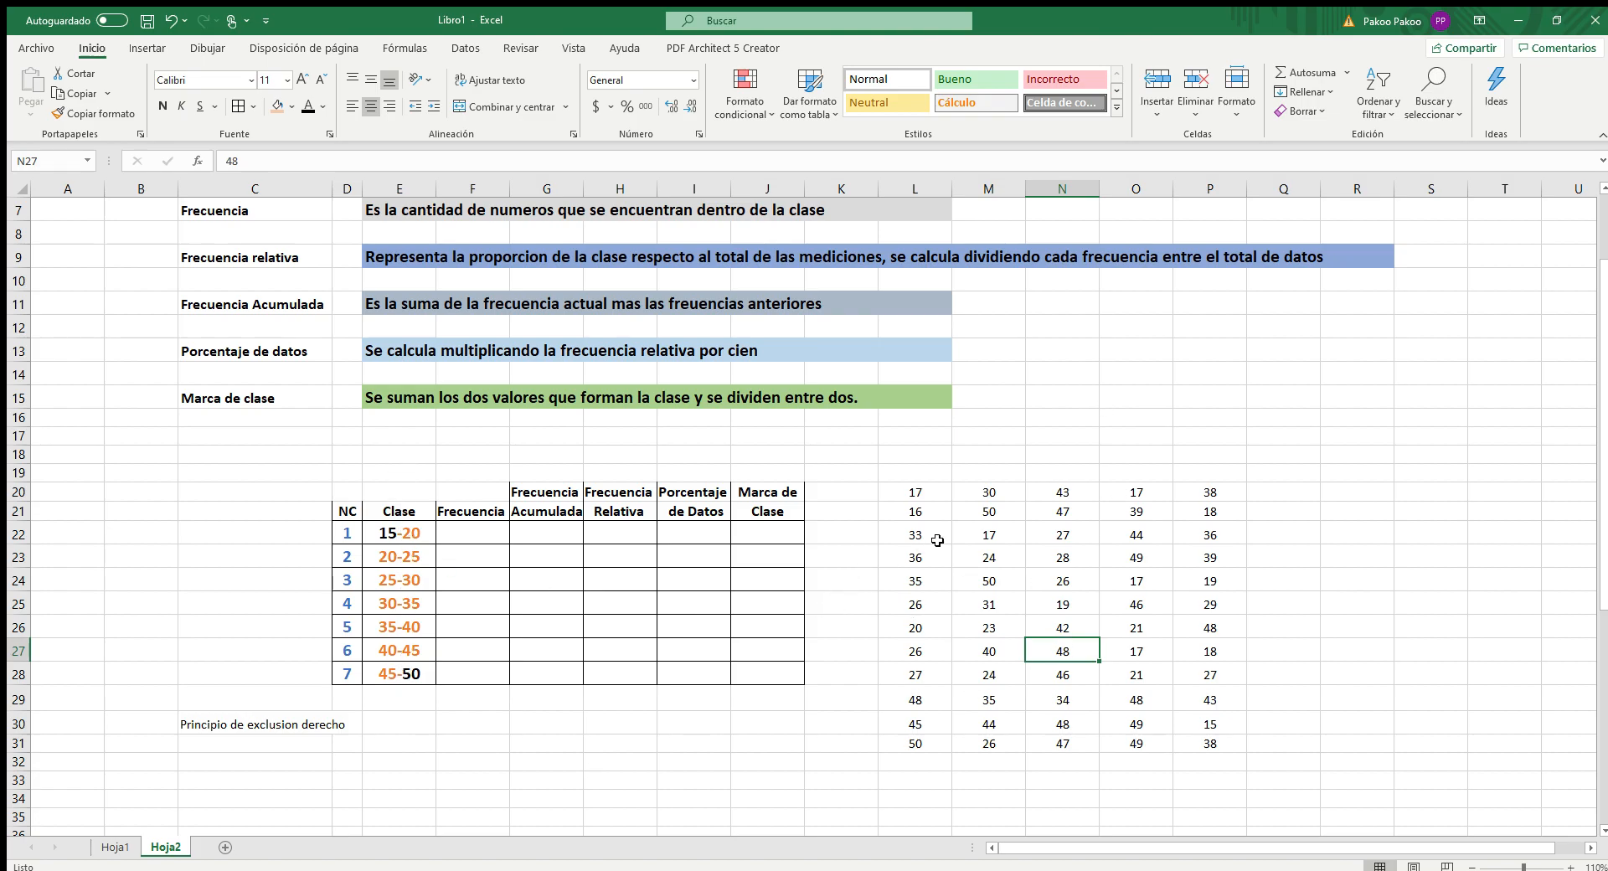
# Examine the Frecuencia column heading and the "Principio de exclusion derecho" note in C30
pyautogui.click(474, 506)
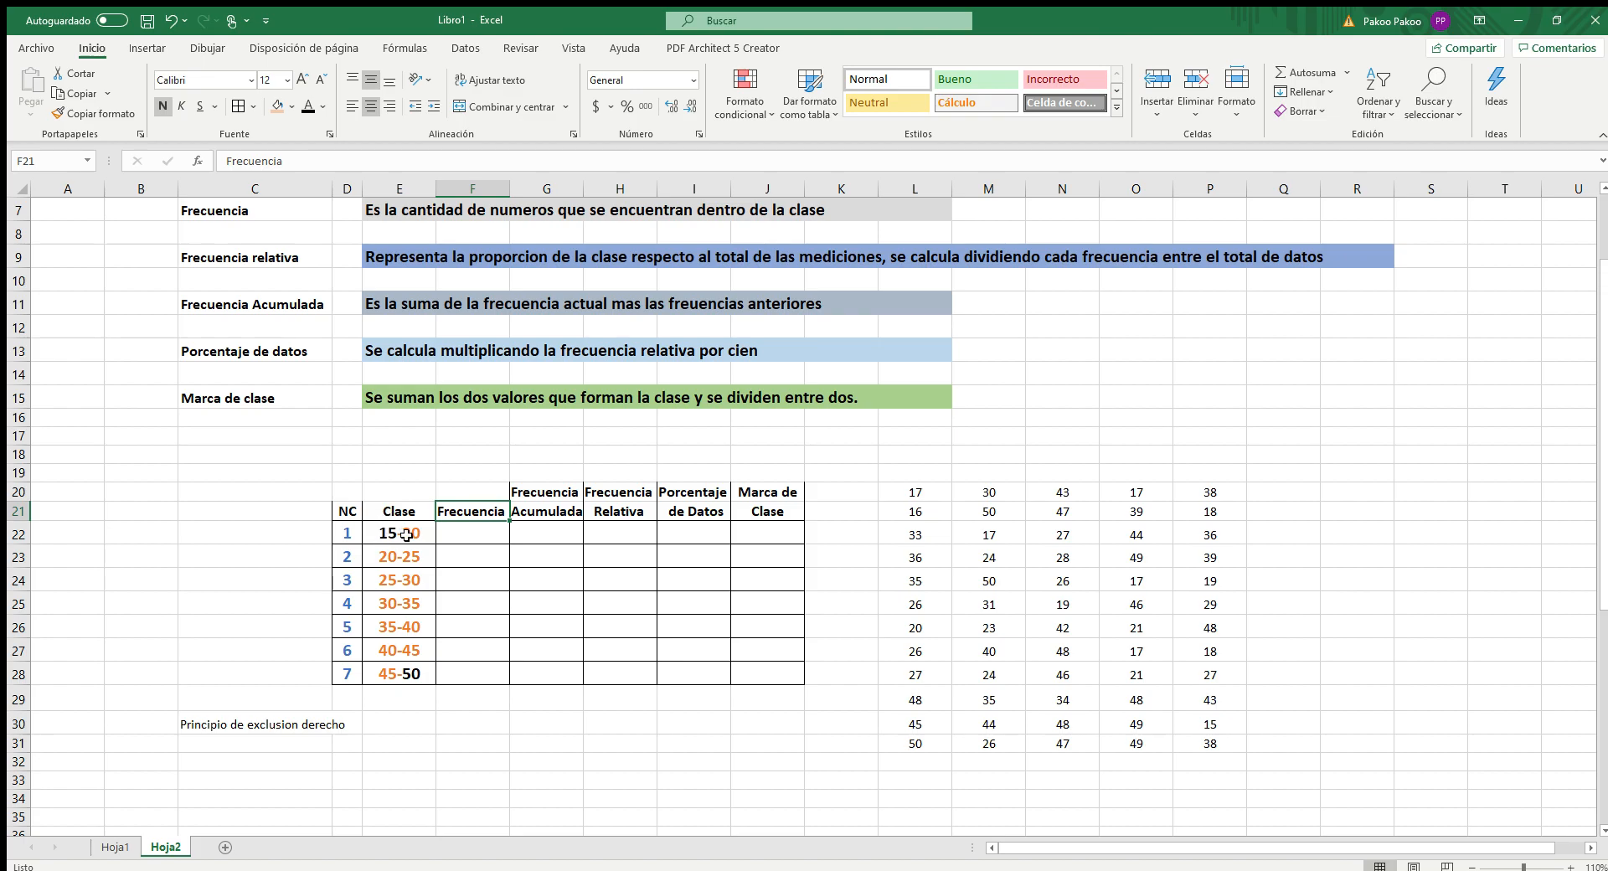
pyautogui.scroll(-1, 473, 697)
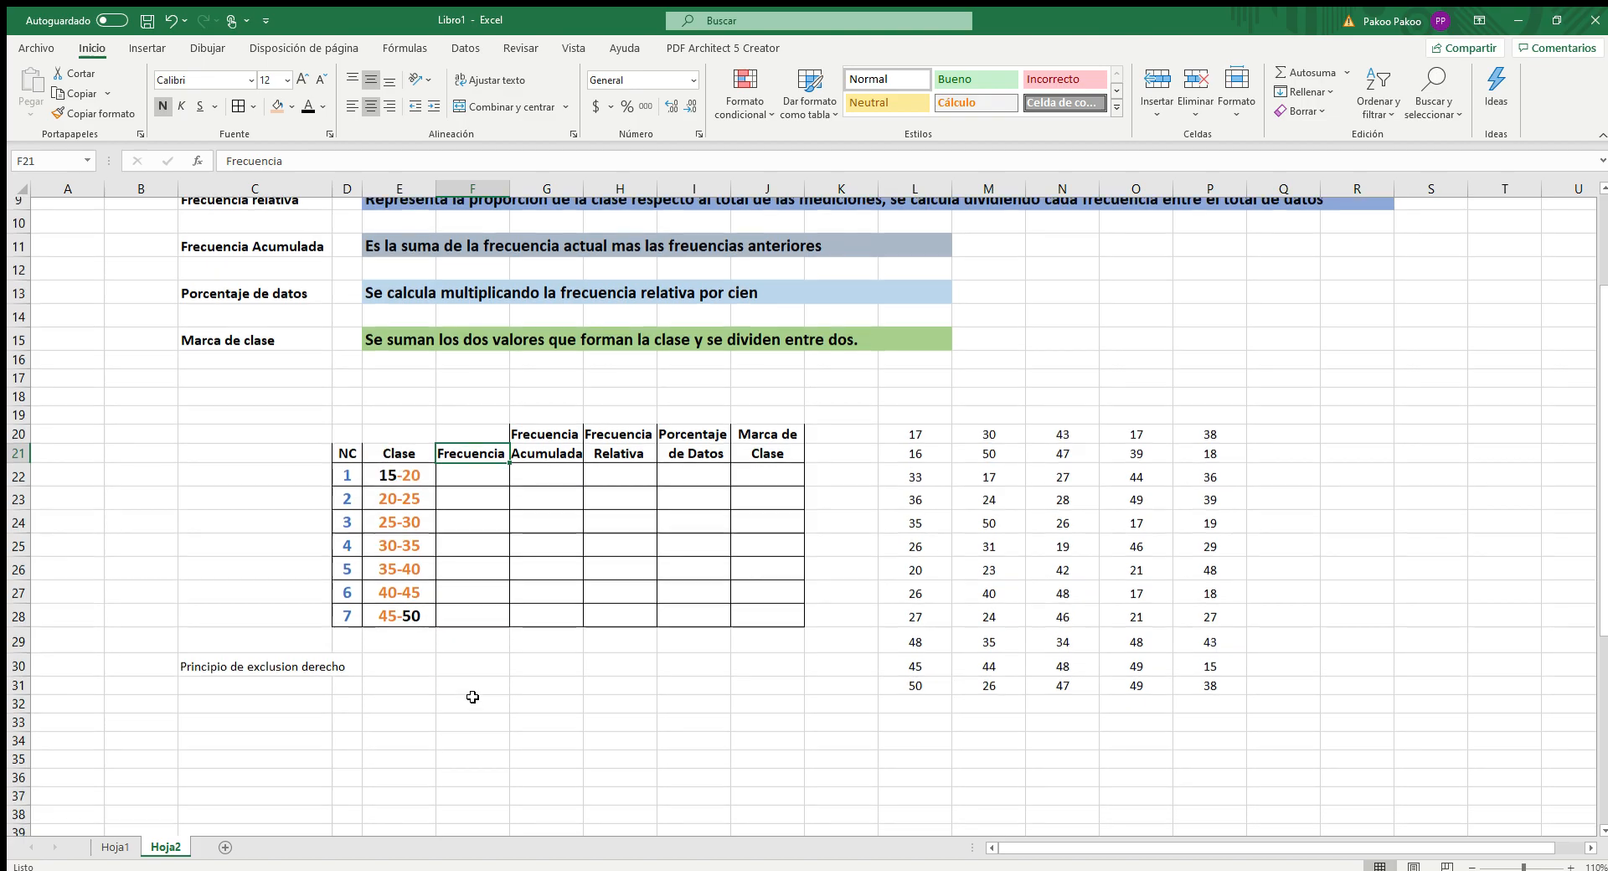
pyautogui.click(202, 654)
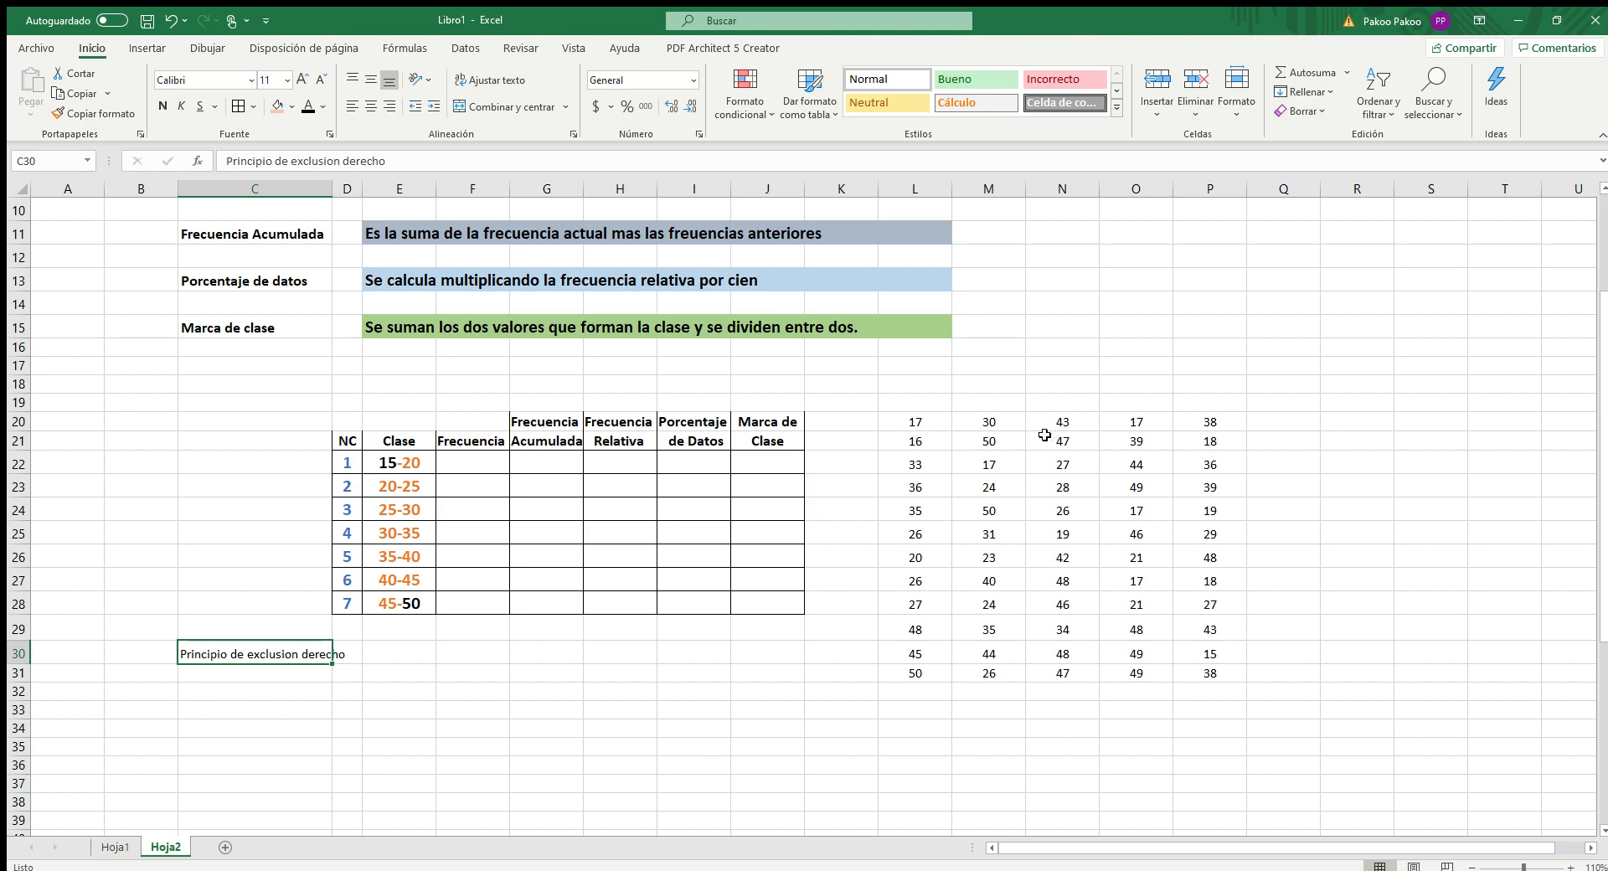
# Try to total the columns of the data range L20:P31 with AutoSum, and undo the totals
pyautogui.moveTo(922, 427); pyautogui.dragTo(921, 674)
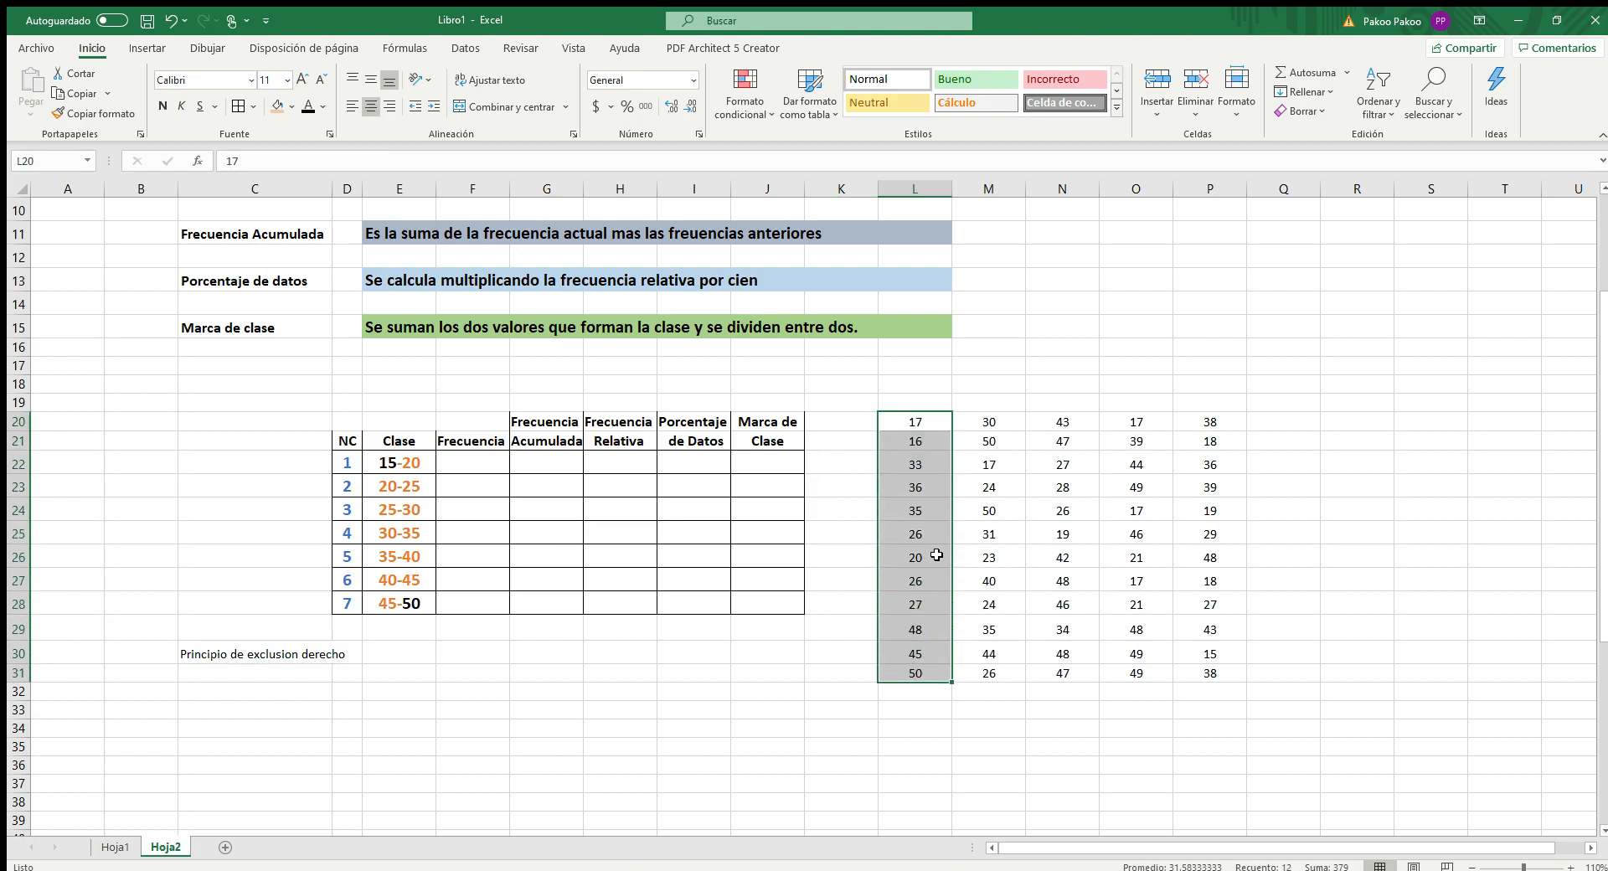
pyautogui.moveTo(913, 416); pyautogui.dragTo(1209, 675)
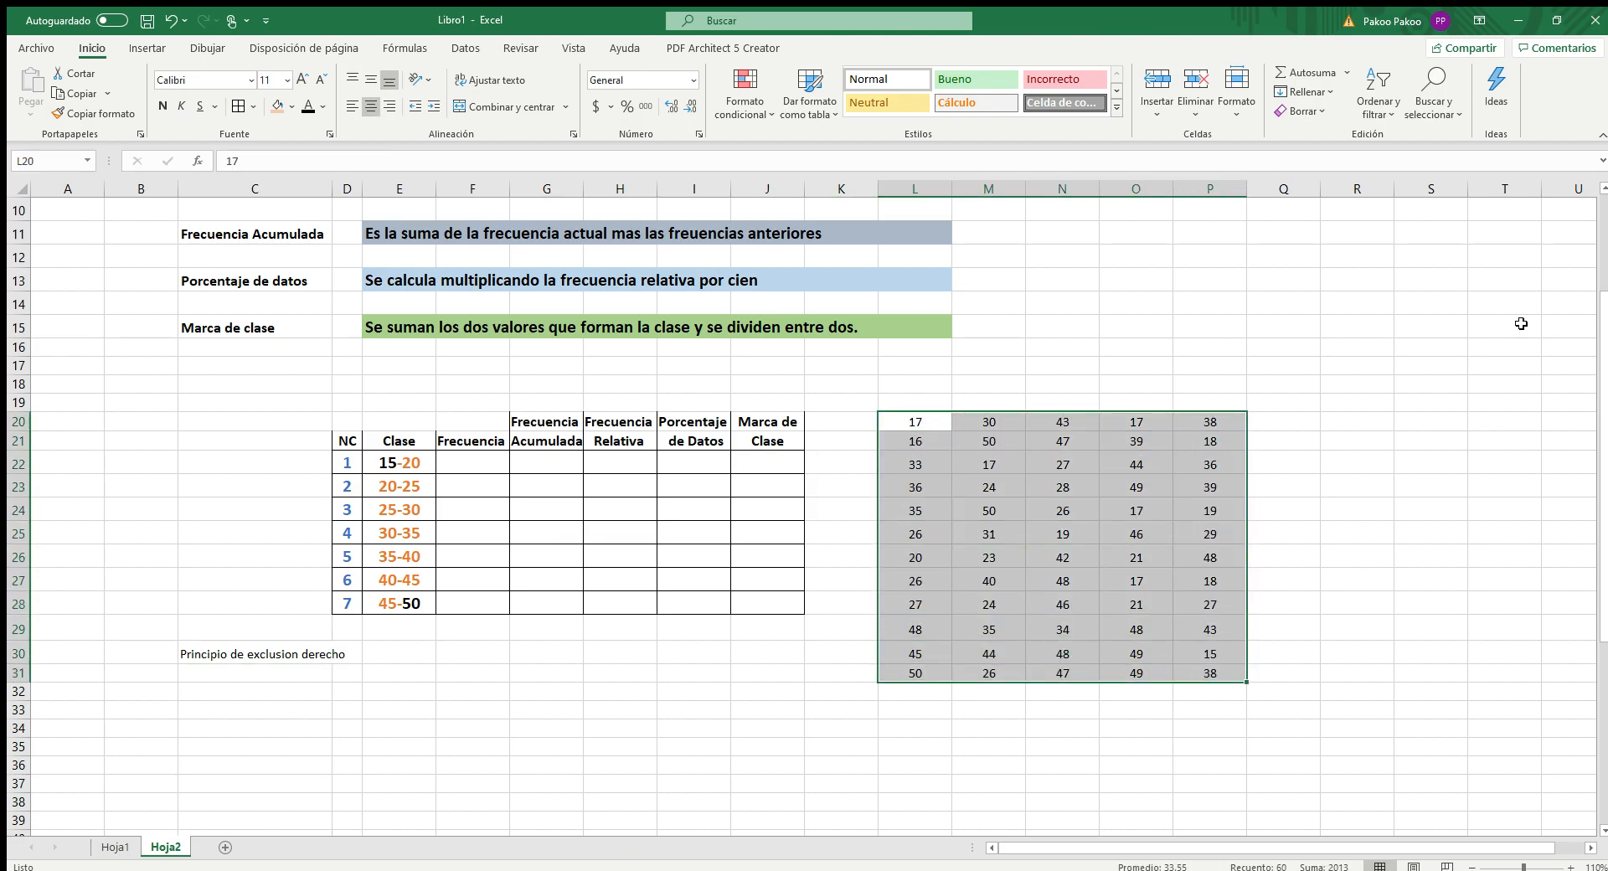
pyautogui.click(1312, 70)
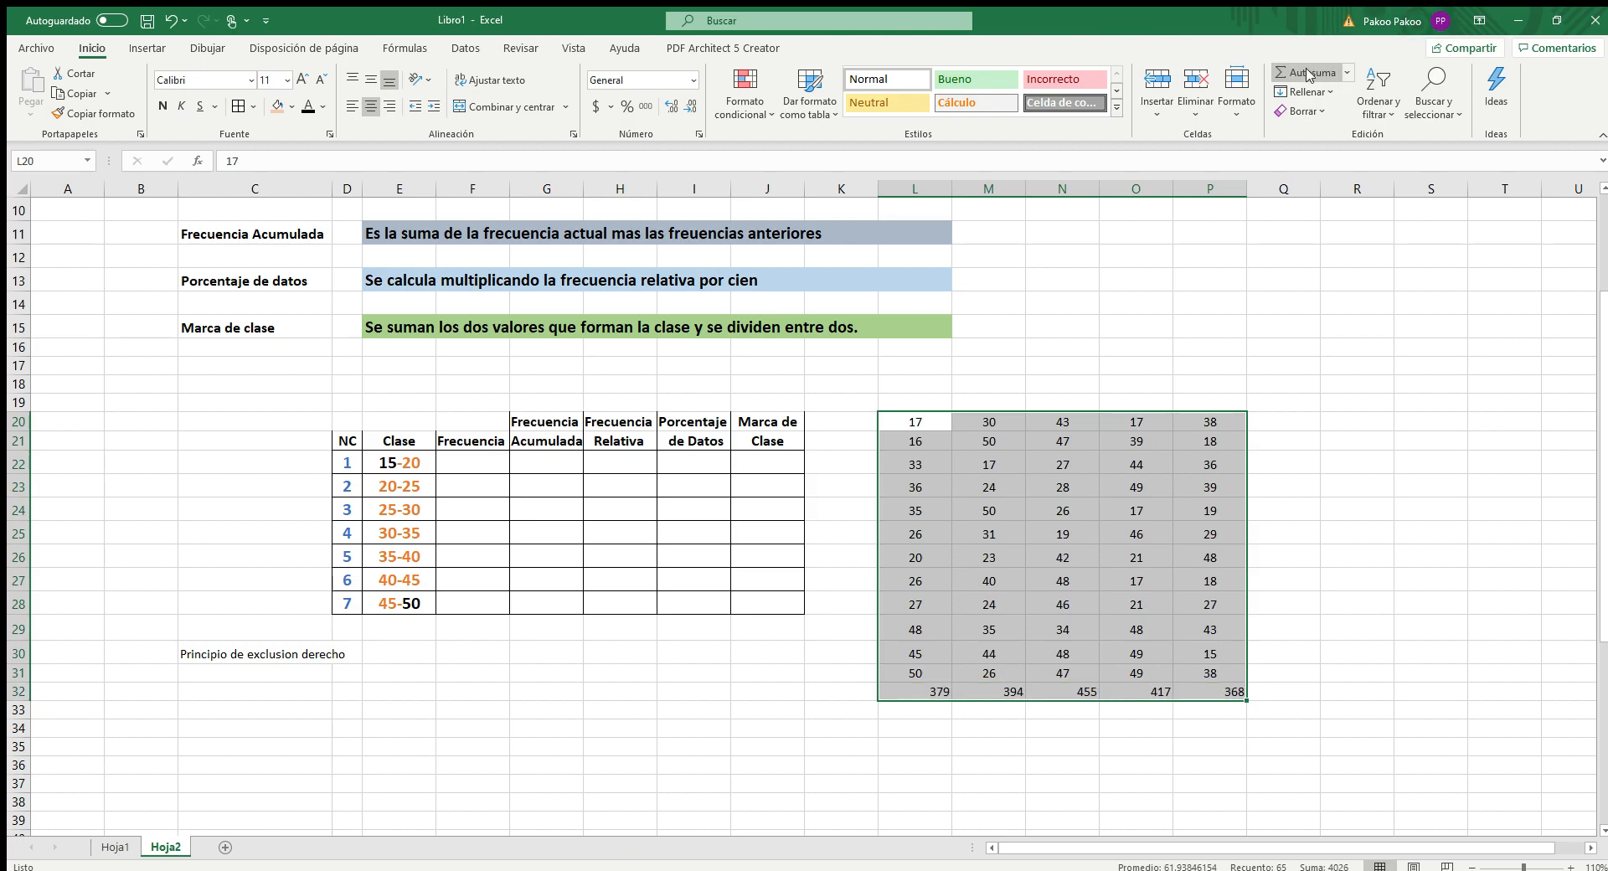
pyautogui.hotkey('ctrl', 'z')
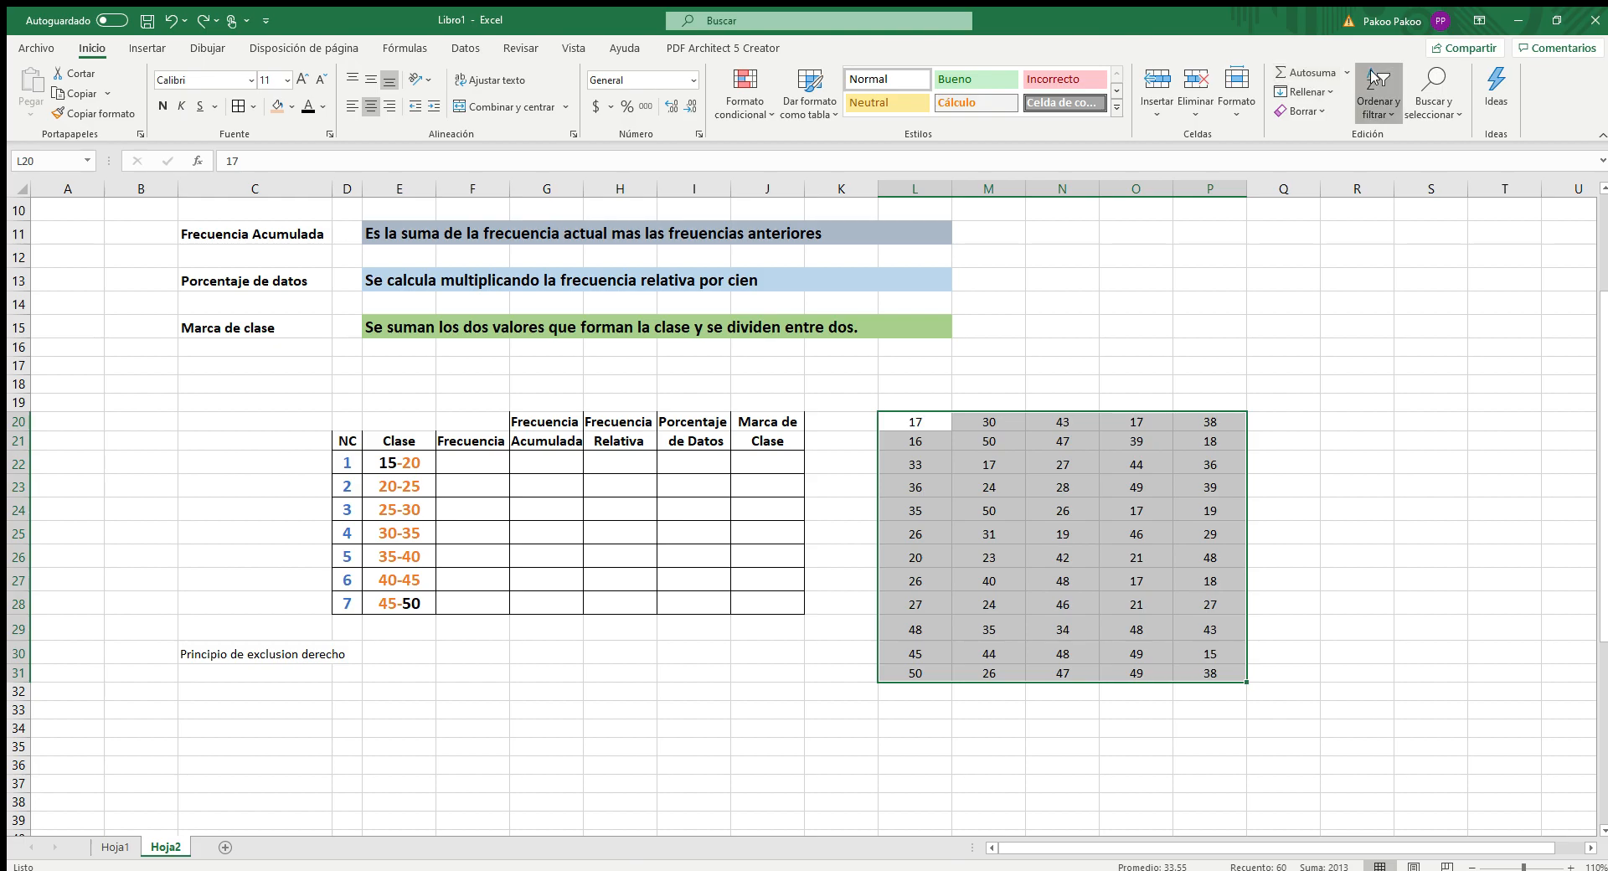
# Sort the data range L20:P31 in ascending order and move its first column of values to Q11:Q22
pyautogui.click(1373, 141)
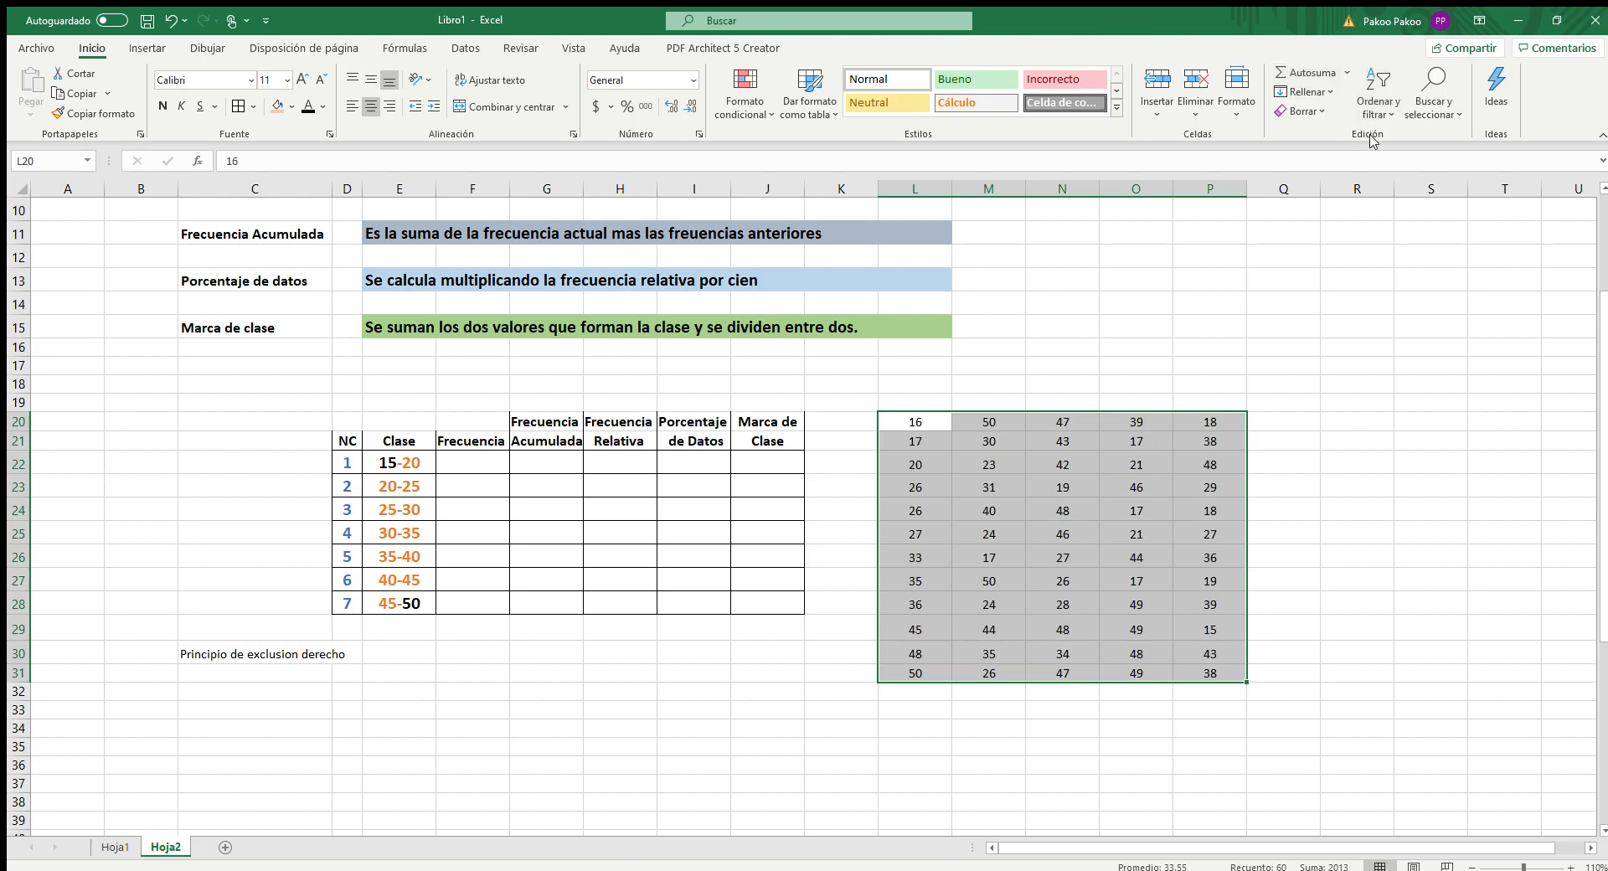
pyautogui.click(1294, 460)
pyautogui.moveTo(892, 419); pyautogui.dragTo(927, 674)
pyautogui.moveTo(952, 619); pyautogui.dragTo(1286, 394)
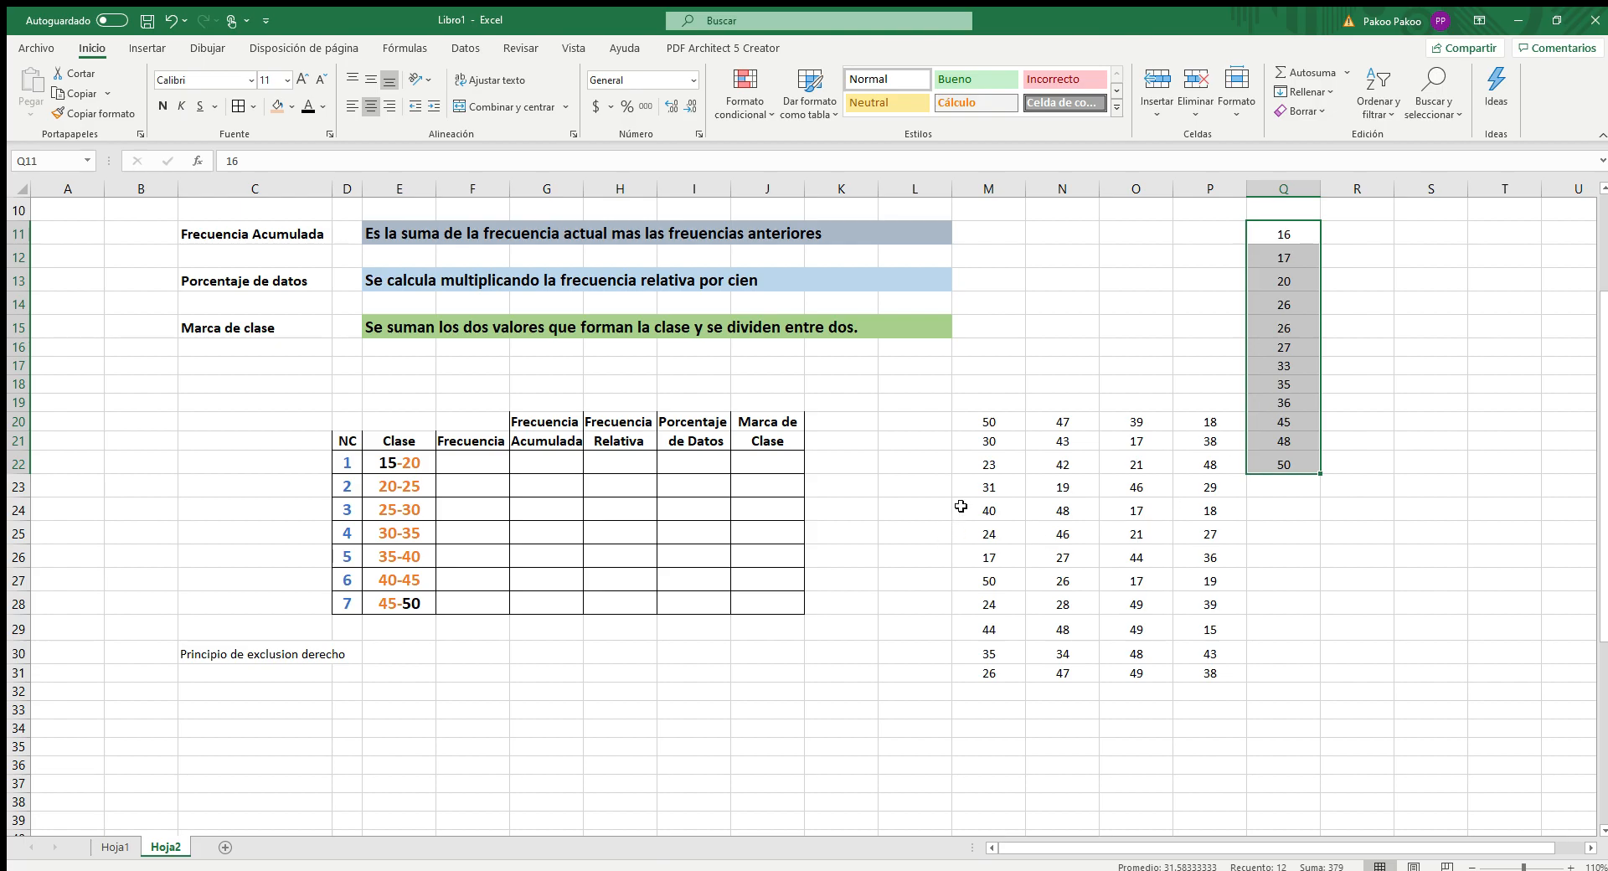
# Move the values of columns M and N below the others in column Q, into Q23:Q34 and Q35:Q46
pyautogui.moveTo(988, 421); pyautogui.dragTo(990, 661)
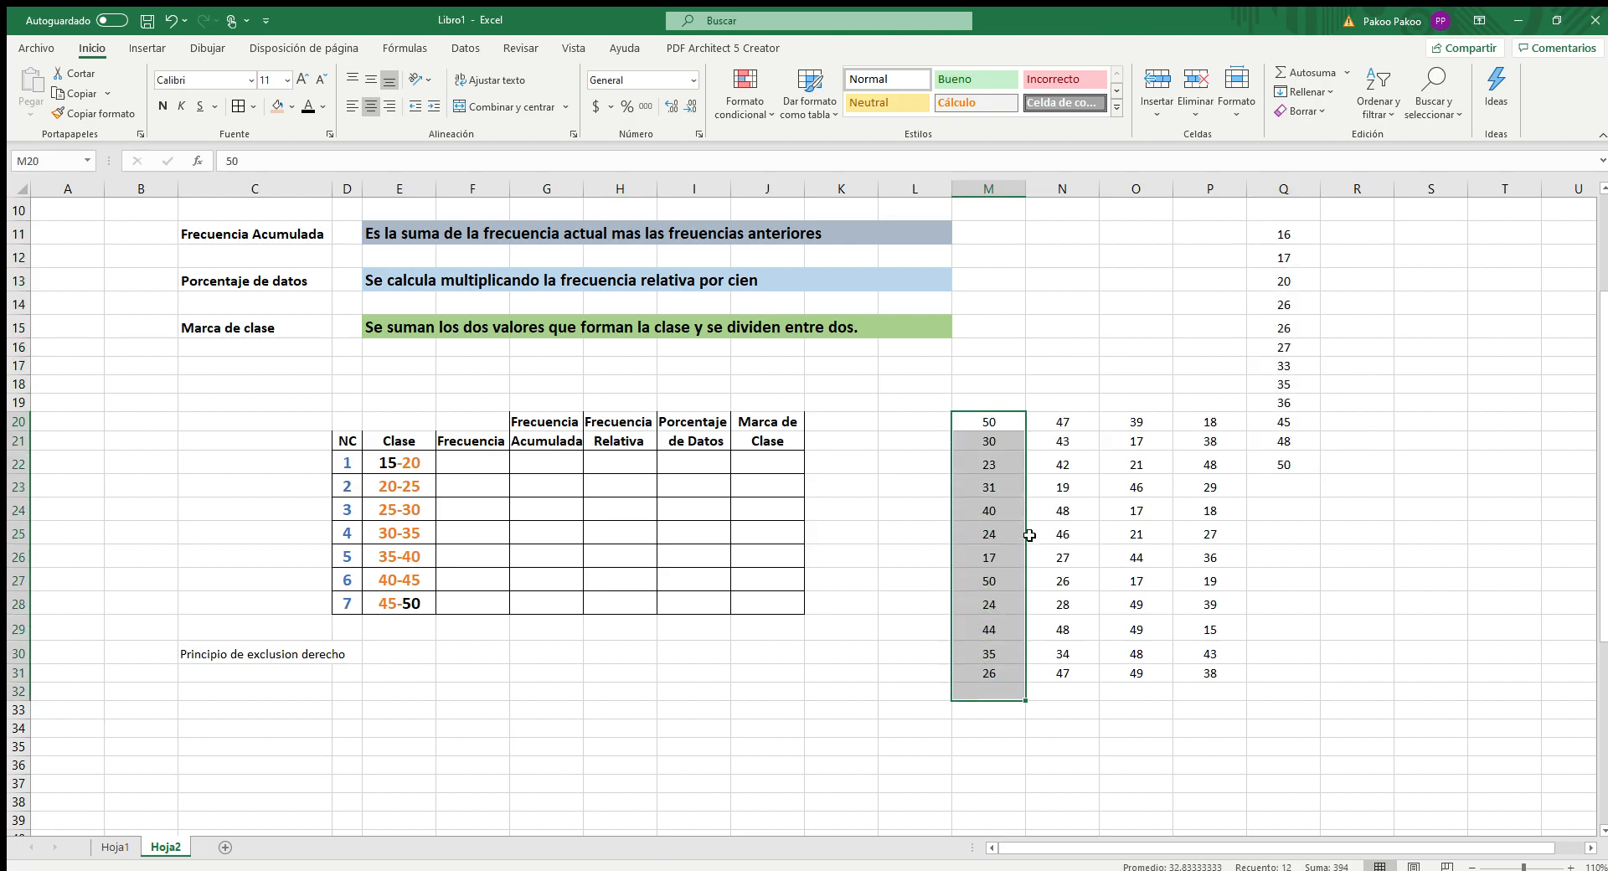
pyautogui.moveTo(1026, 541); pyautogui.dragTo(1249, 591)
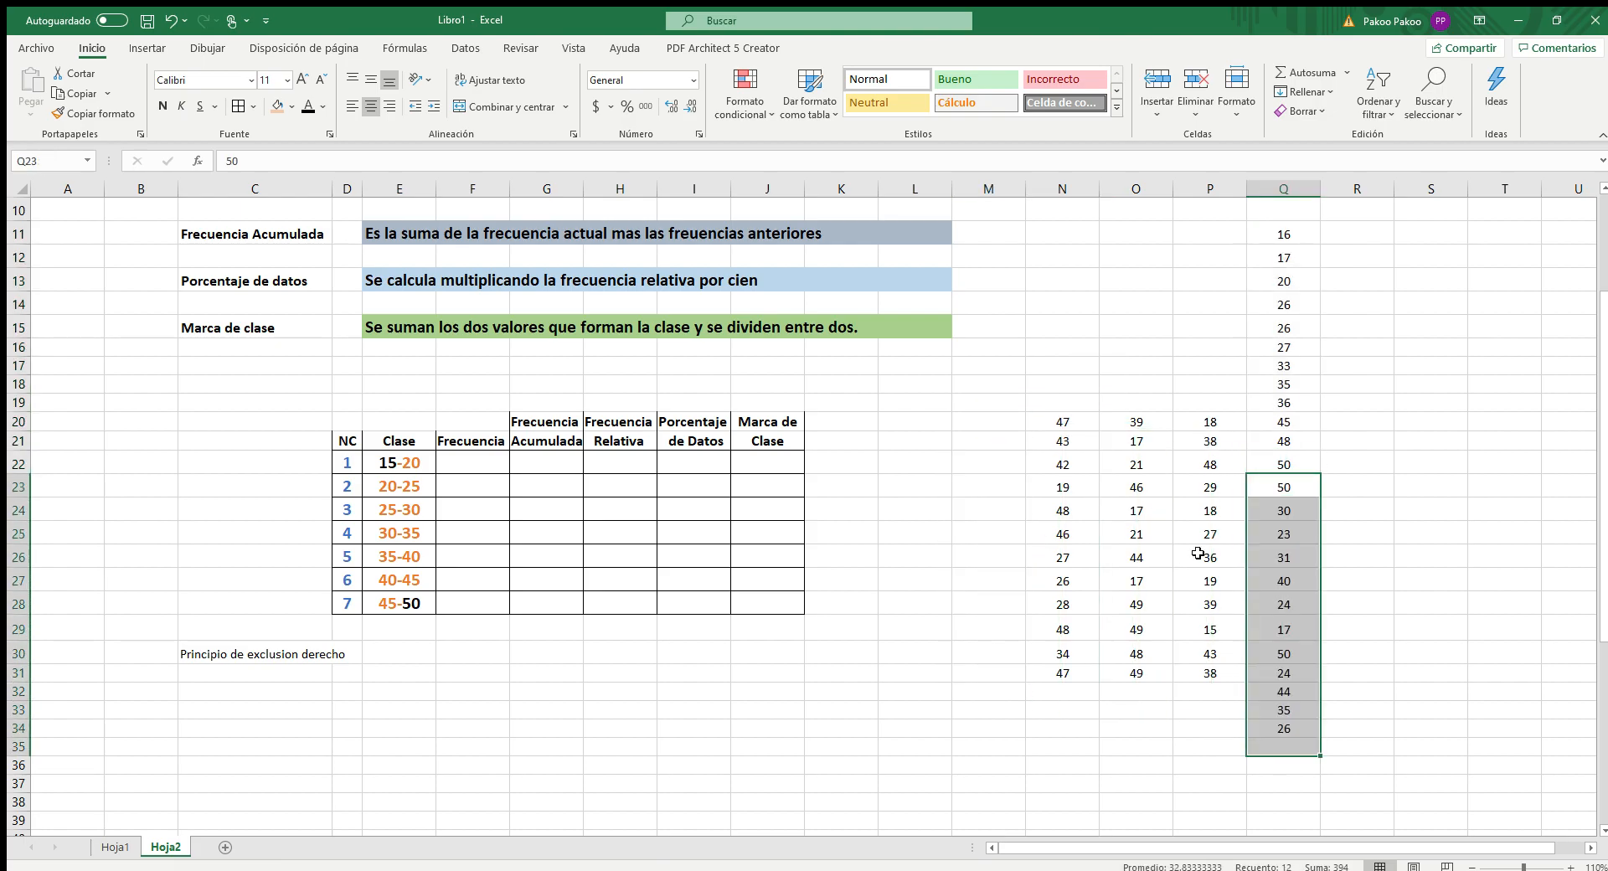
pyautogui.moveTo(1061, 421); pyautogui.dragTo(1062, 675)
pyautogui.moveTo(1091, 523); pyautogui.dragTo(1274, 727)
# Move the values of columns O and P to the end of the list in column Q, into Q47:Q58 and Q59:Q70
pyautogui.moveTo(1142, 305); pyautogui.dragTo(1142, 556)
pyautogui.scroll(-1, 1175, 306)
pyautogui.moveTo(1175, 310); pyautogui.dragTo(1298, 723)
pyautogui.scroll(2, 1200, 420)
pyautogui.scroll(1, 1252, 295)
pyautogui.moveTo(1224, 244); pyautogui.dragTo(1221, 494)
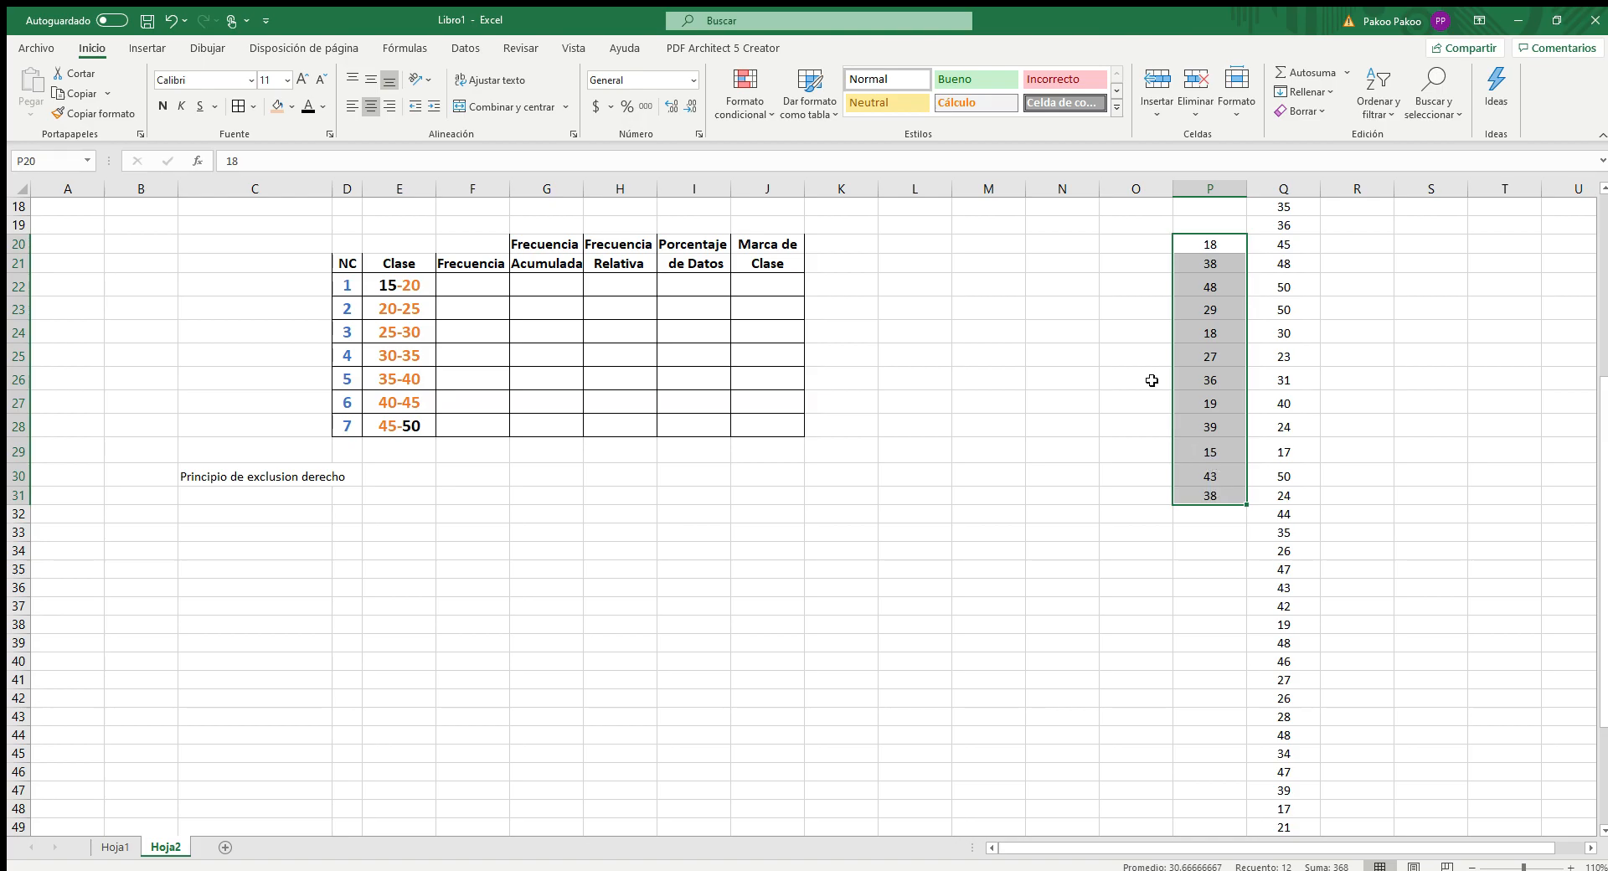
pyautogui.moveTo(1172, 328); pyautogui.dragTo(1276, 816)
# Sort the whole single-column list Q11:Q70 from smallest to largest
pyautogui.scroll(7, 1352, 682)
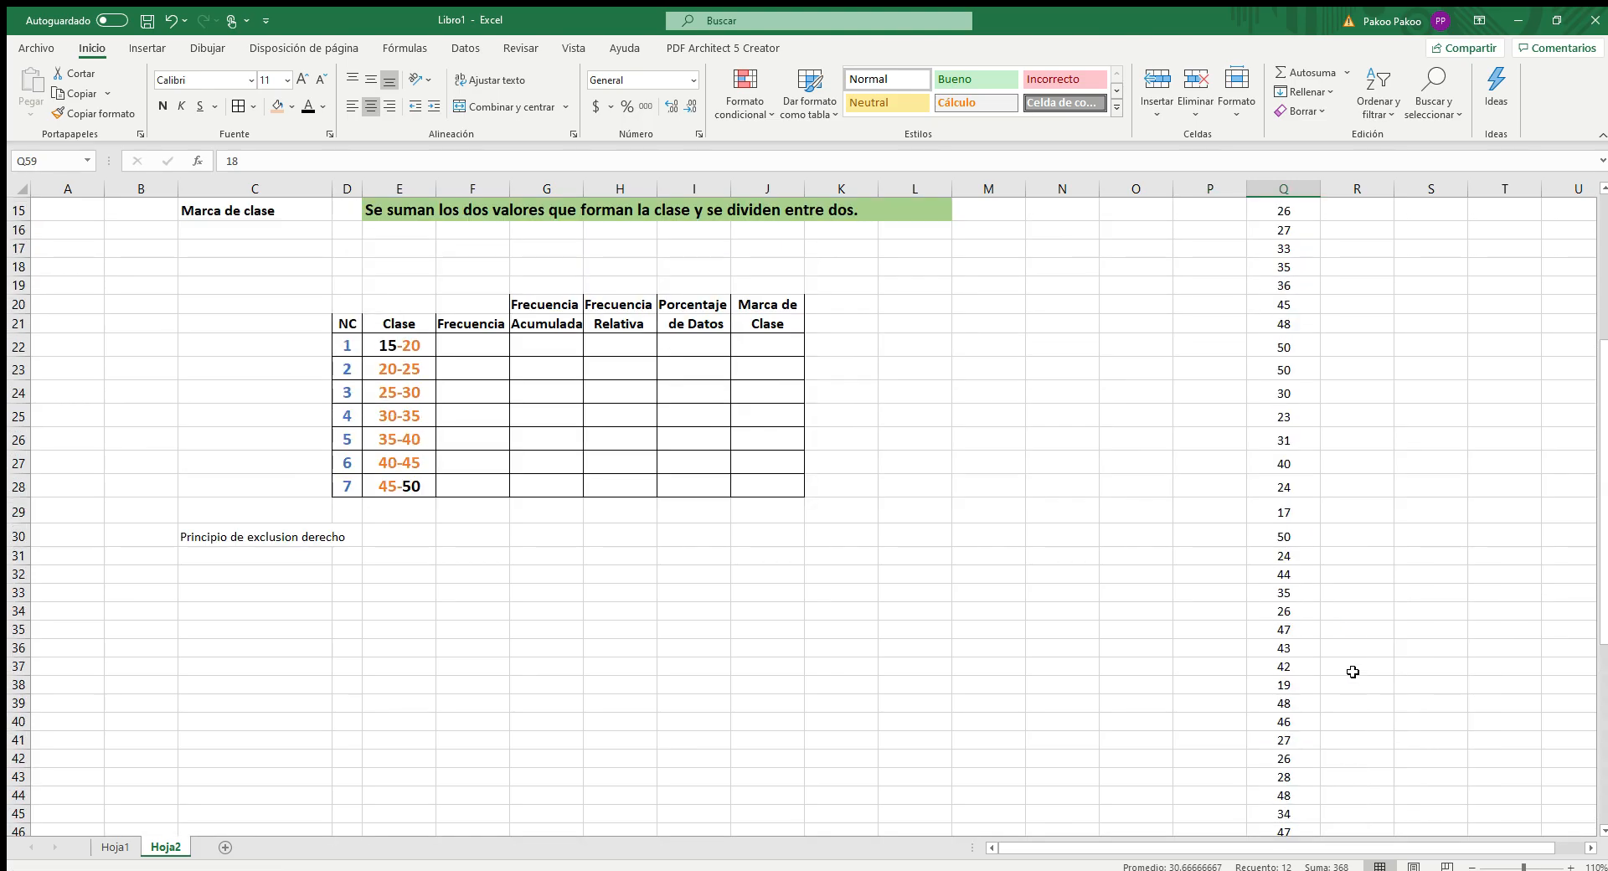
pyautogui.scroll(4, 1335, 341)
pyautogui.click(1306, 400)
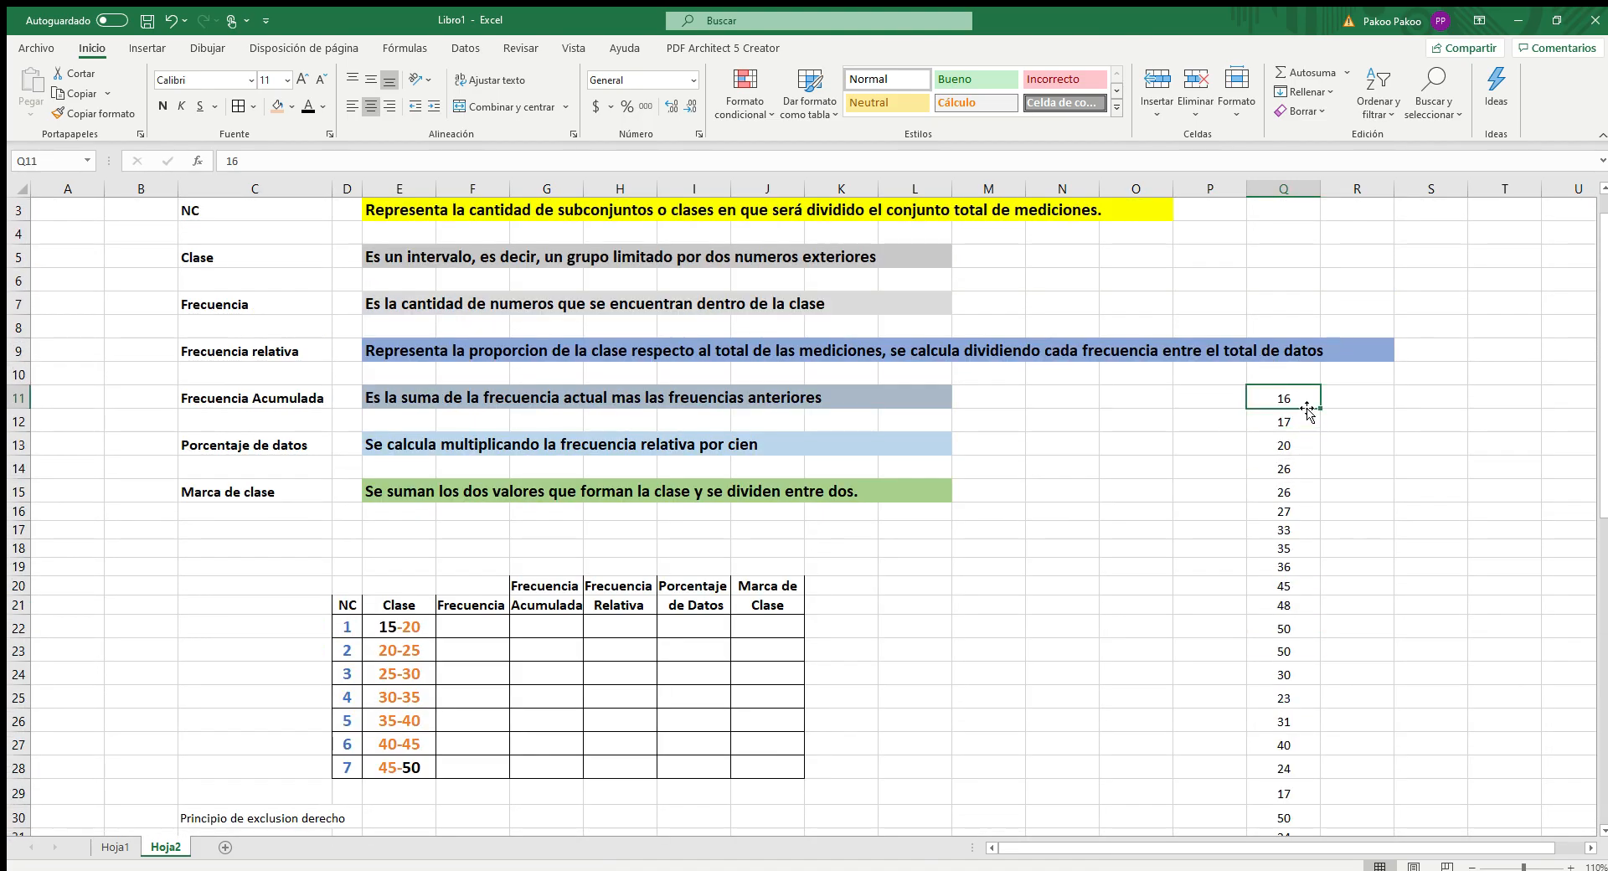
pyautogui.hotkey('shift', 'Down')
pyautogui.hotkey('shift', 'Down')
pyautogui.hotkey('ctrl', 'shift', 'Down')
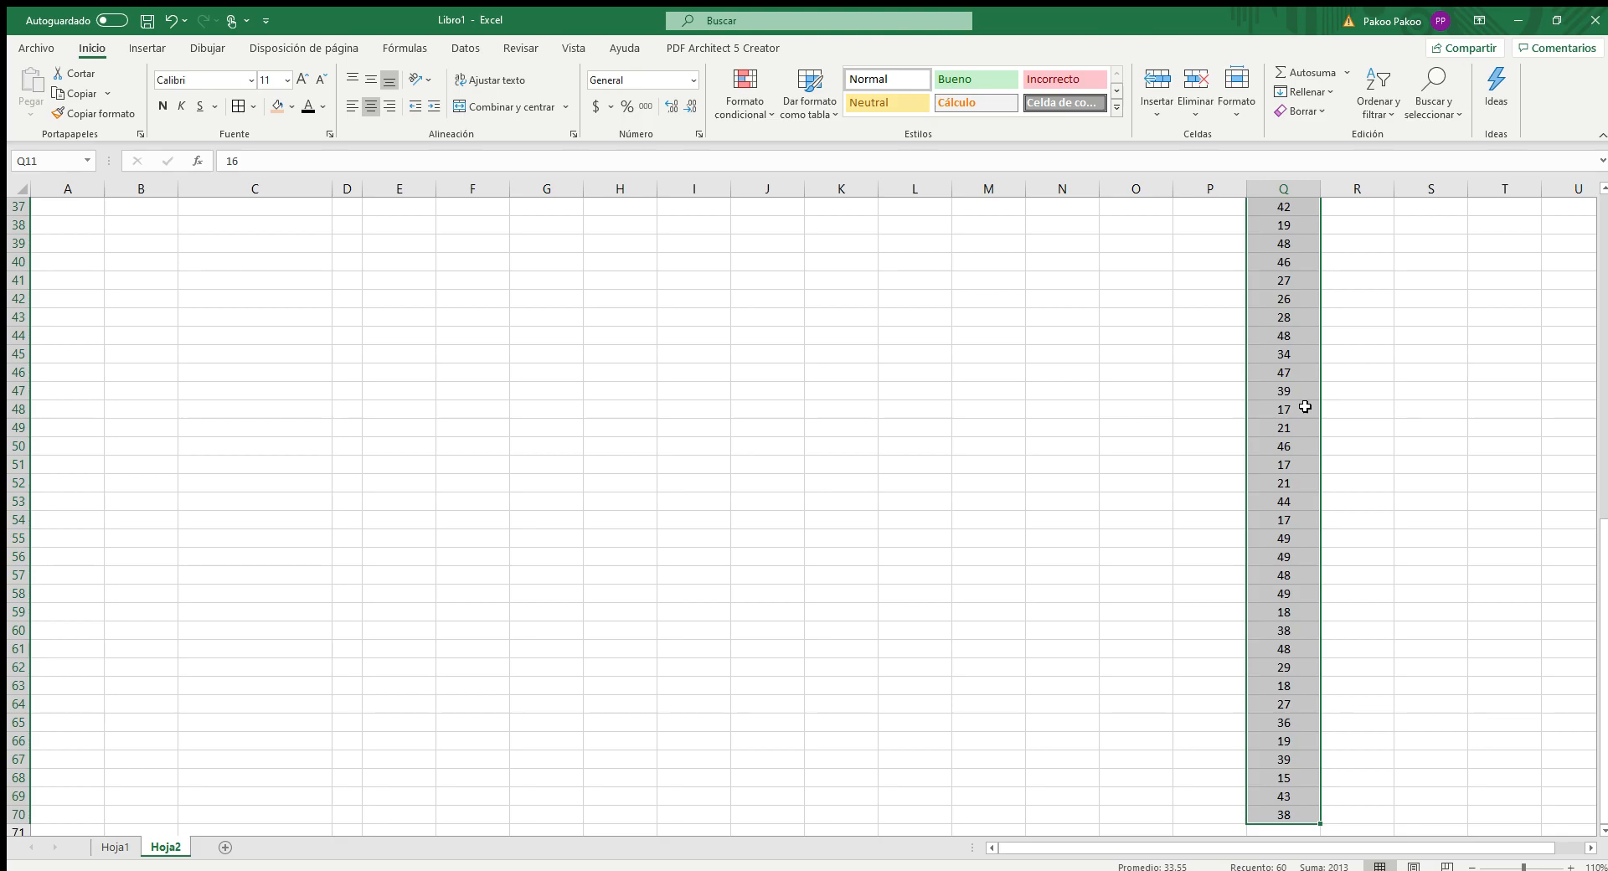
pyautogui.click(1376, 140)
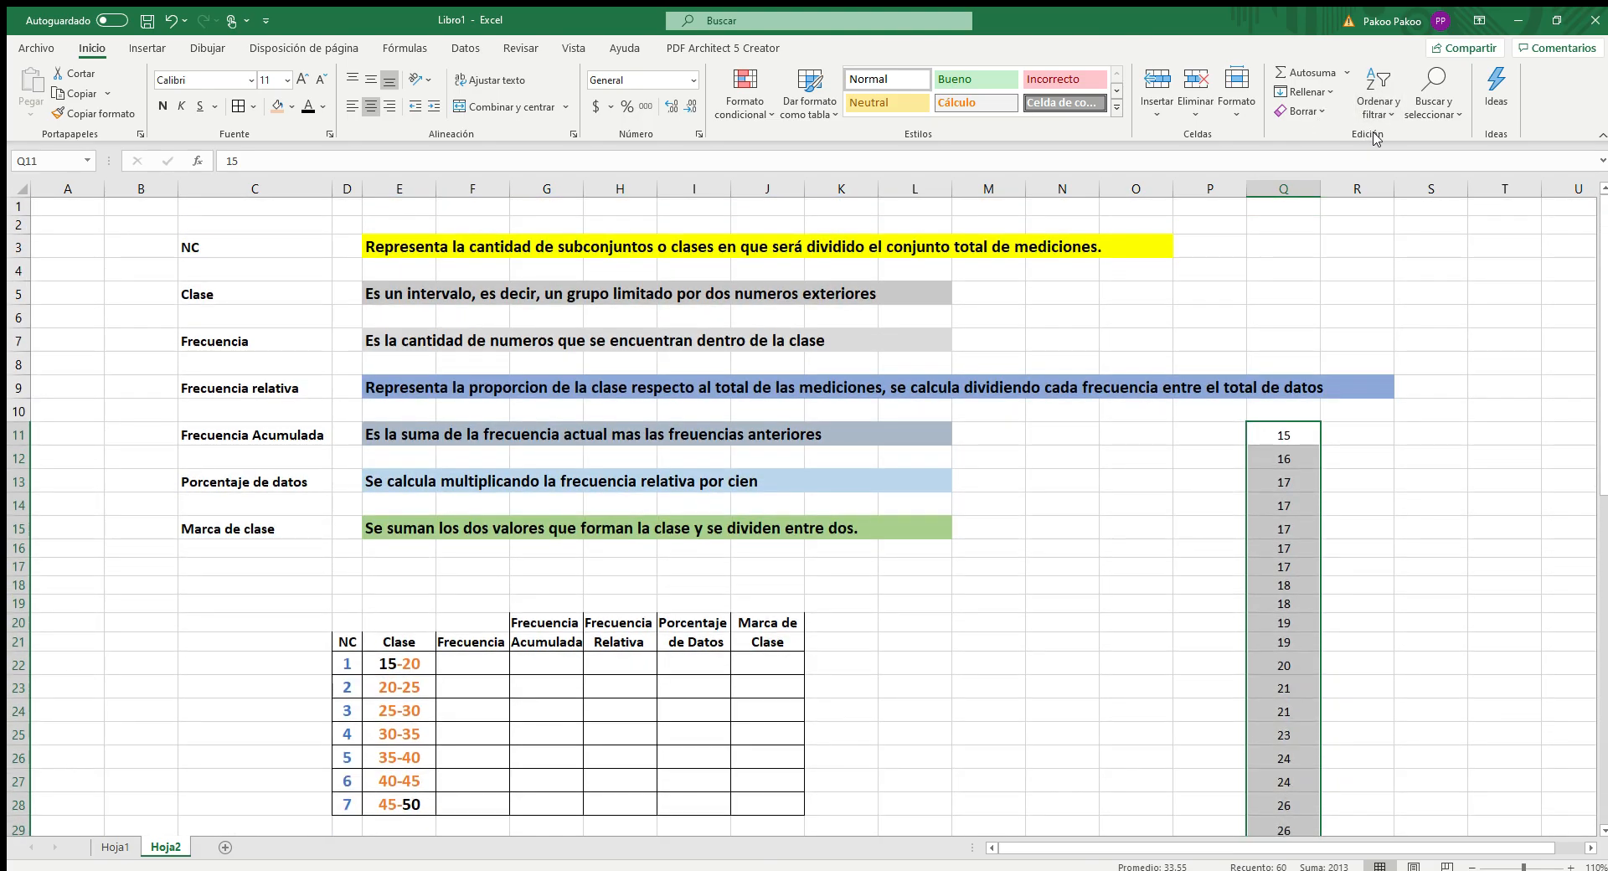
# Count the values in Q11:Q21 that belong to class 15-20 and enter 11 as its Frecuencia in F22
pyautogui.scroll(-2, 941, 397)
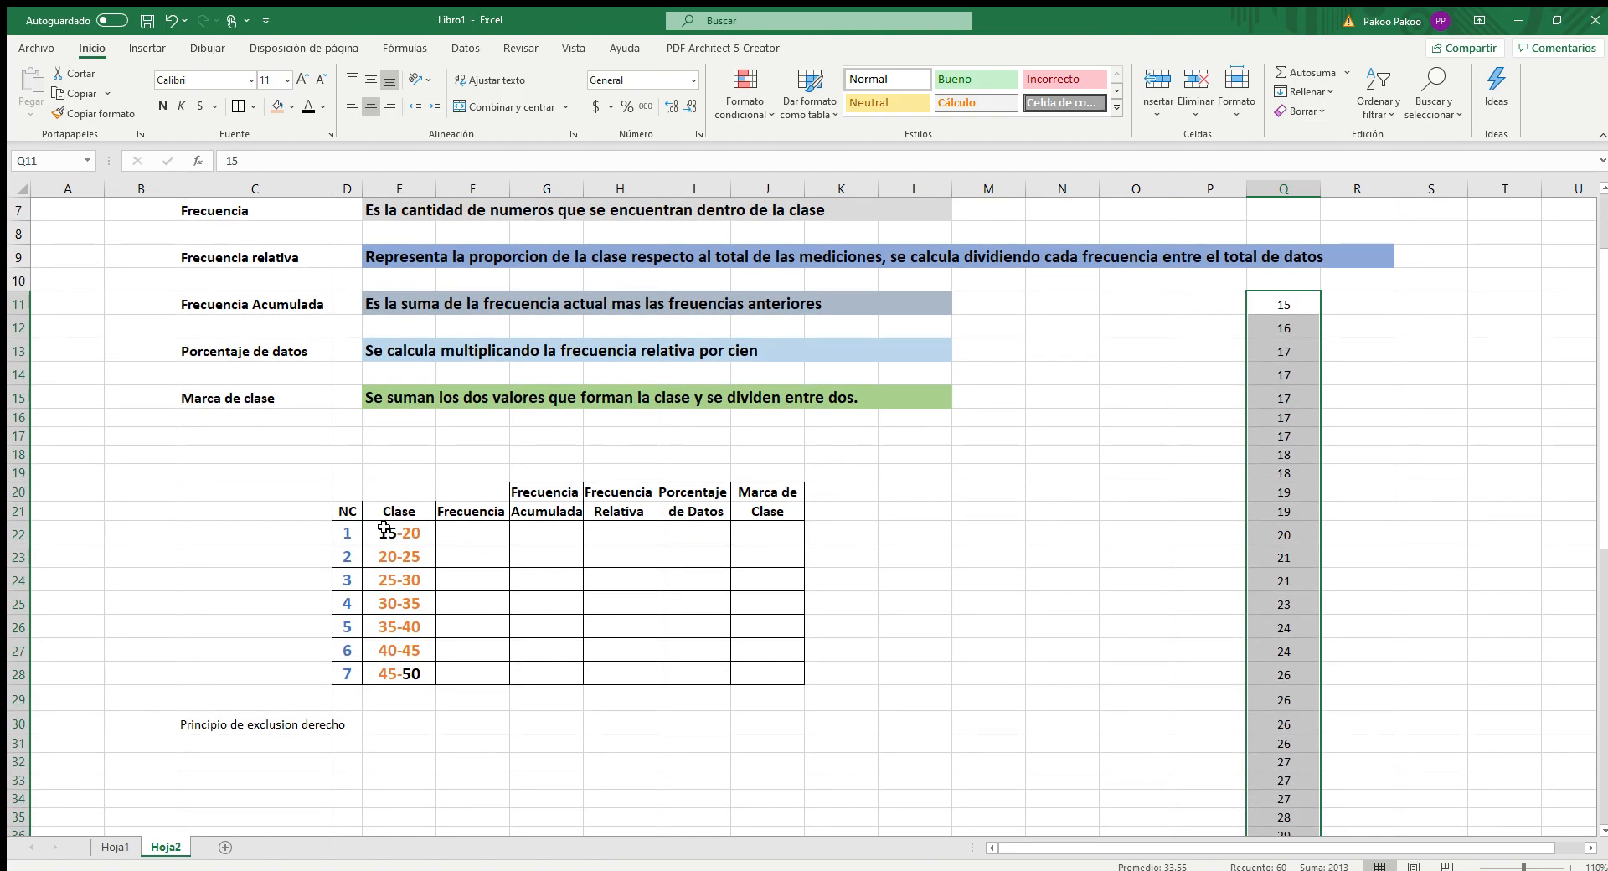
pyautogui.click(387, 533)
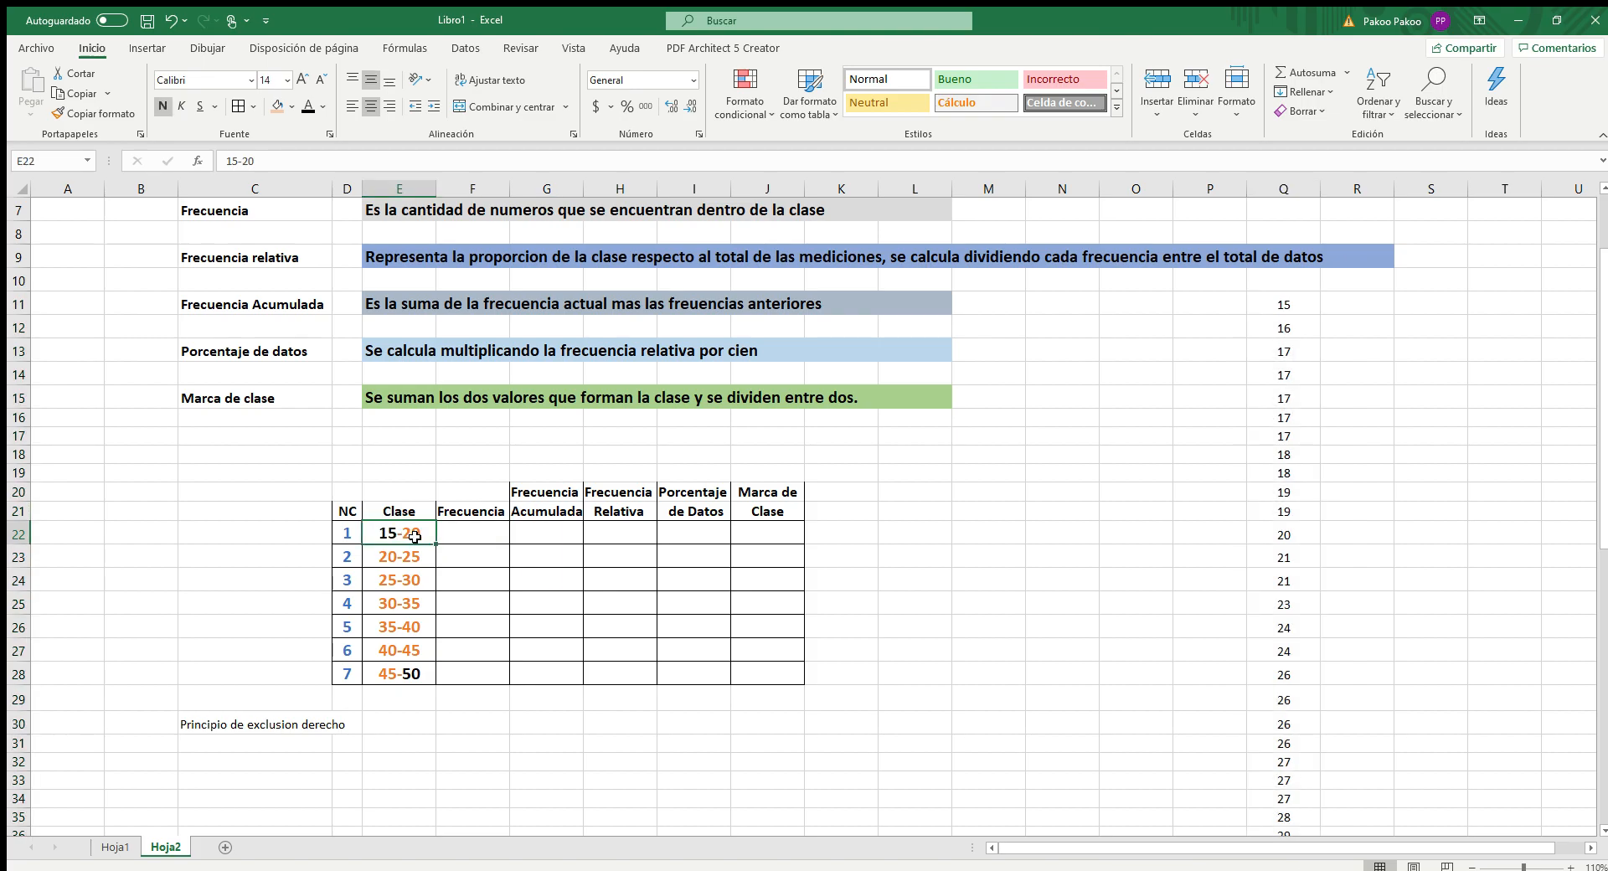
pyautogui.click(396, 557)
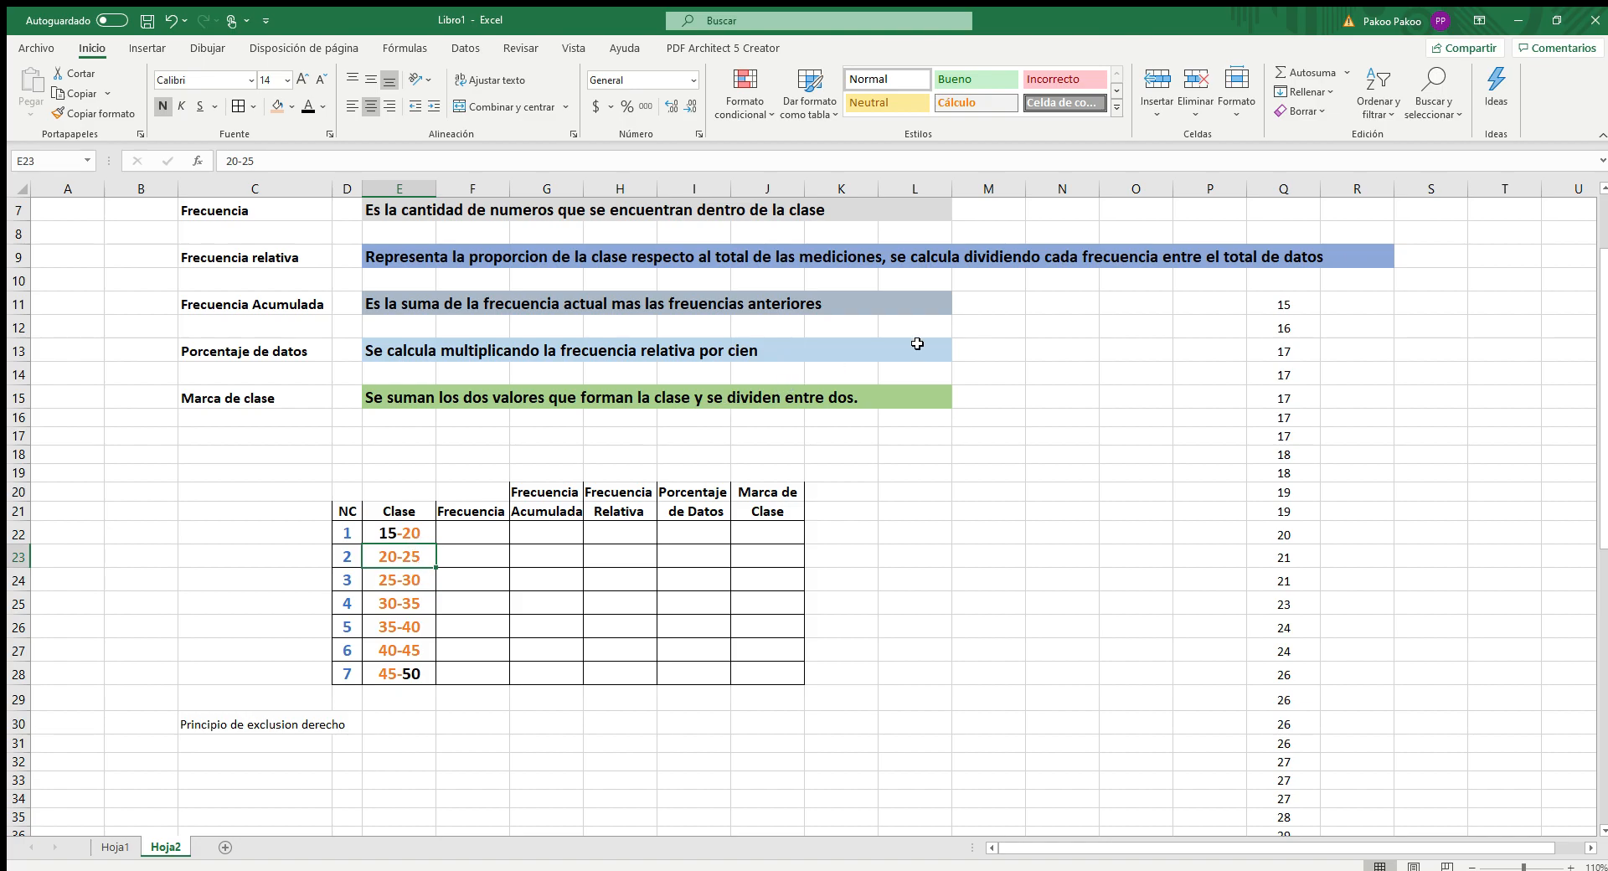
pyautogui.click(1268, 315)
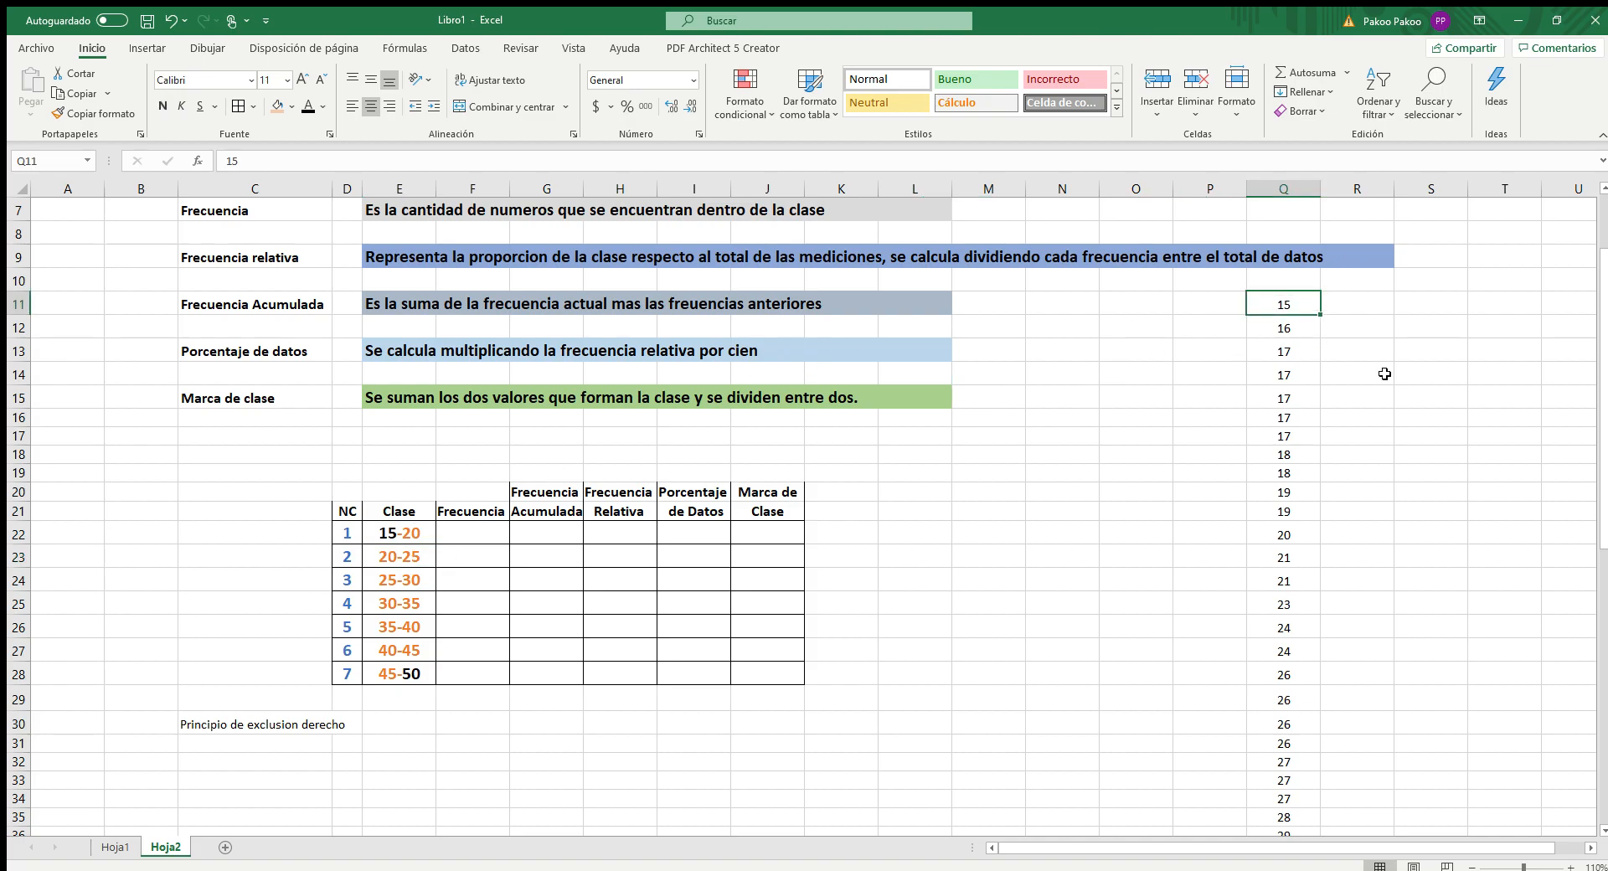
pyautogui.hotkey('shift', 'Down')
pyautogui.hotkey('shift', 'Down')
pyautogui.hotkey('shift', 'Down')
pyautogui.hotkey('shift', 'Down')
pyautogui.hotkey('shift', 'Down')
pyautogui.hotkey('shift', 'Down')
pyautogui.hotkey('shift', 'Down')
pyautogui.hotkey('shift', 'Down')
pyautogui.hotkey('shift', 'Down')
pyautogui.hotkey('shift', 'Down')
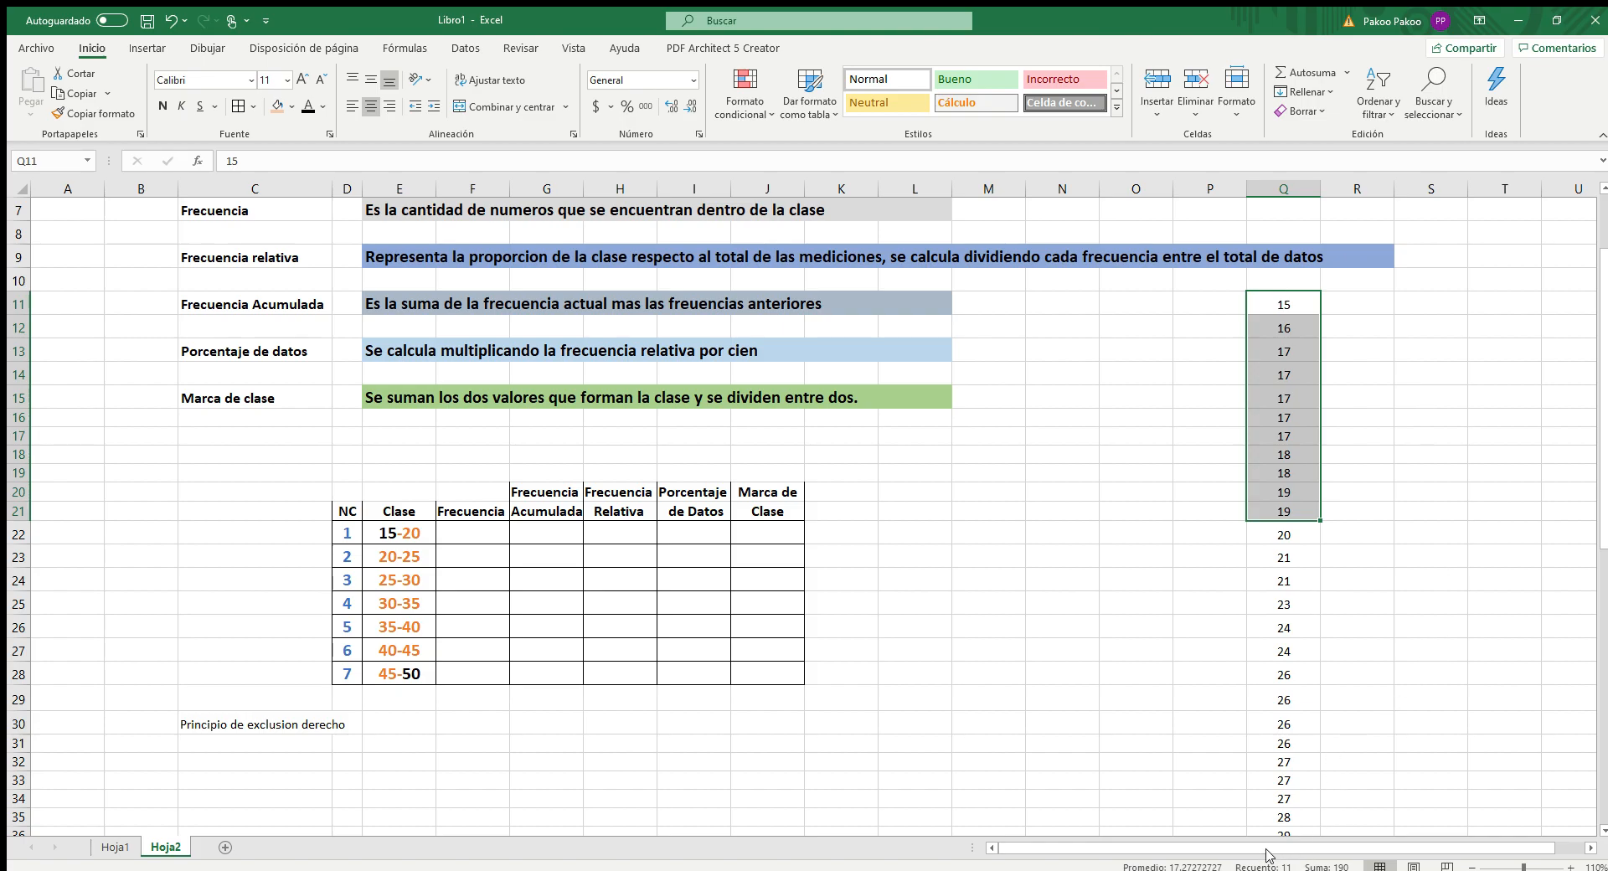
pyautogui.click(473, 534)
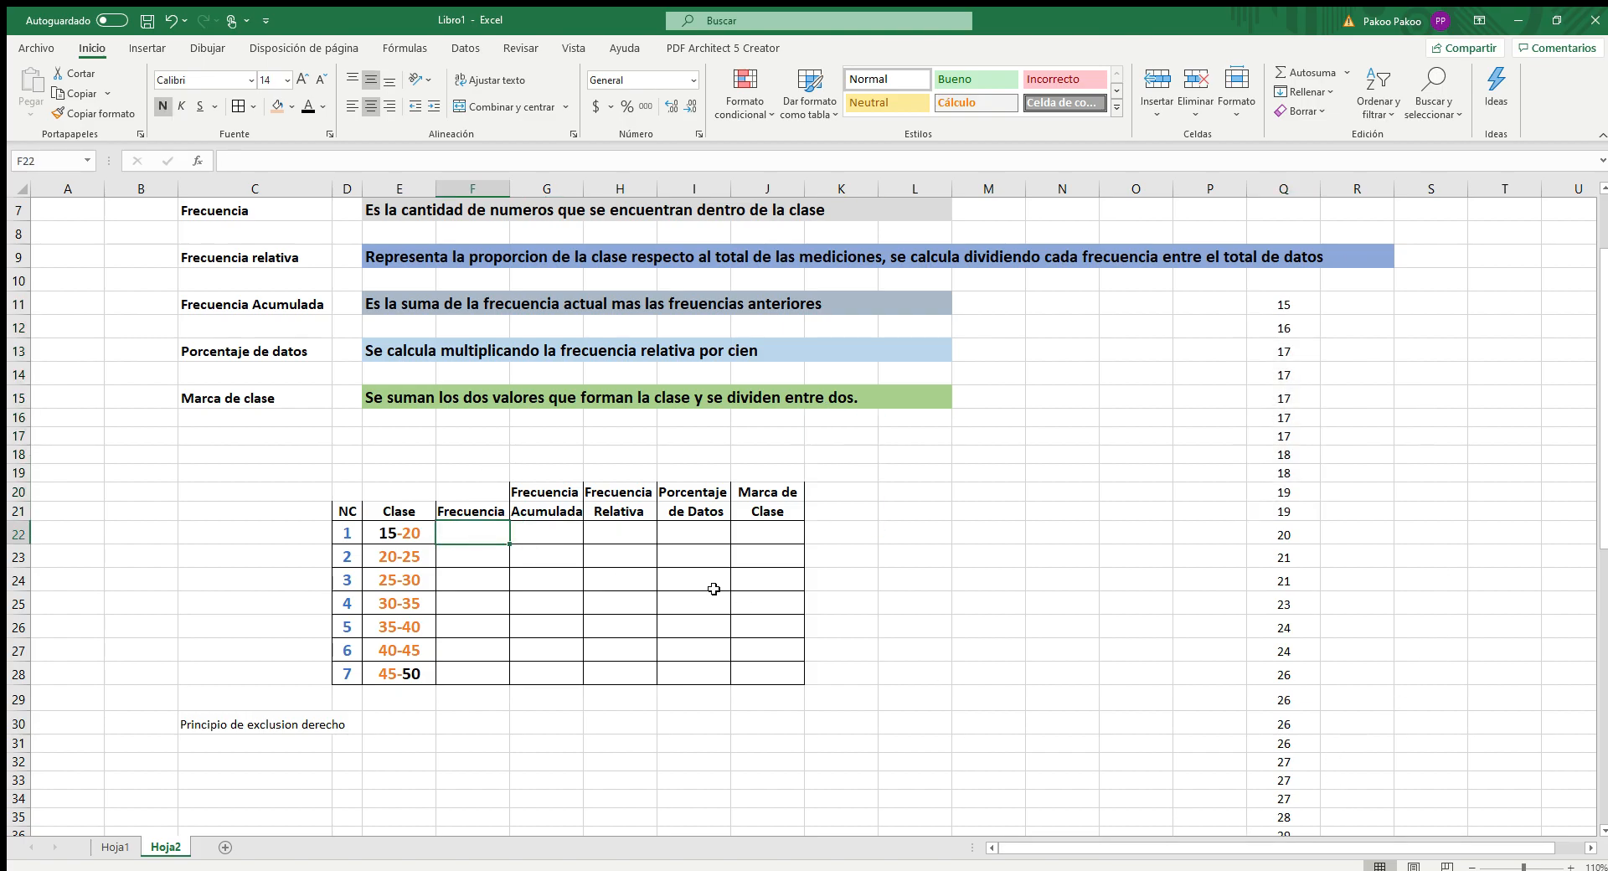
pyautogui.write('11')
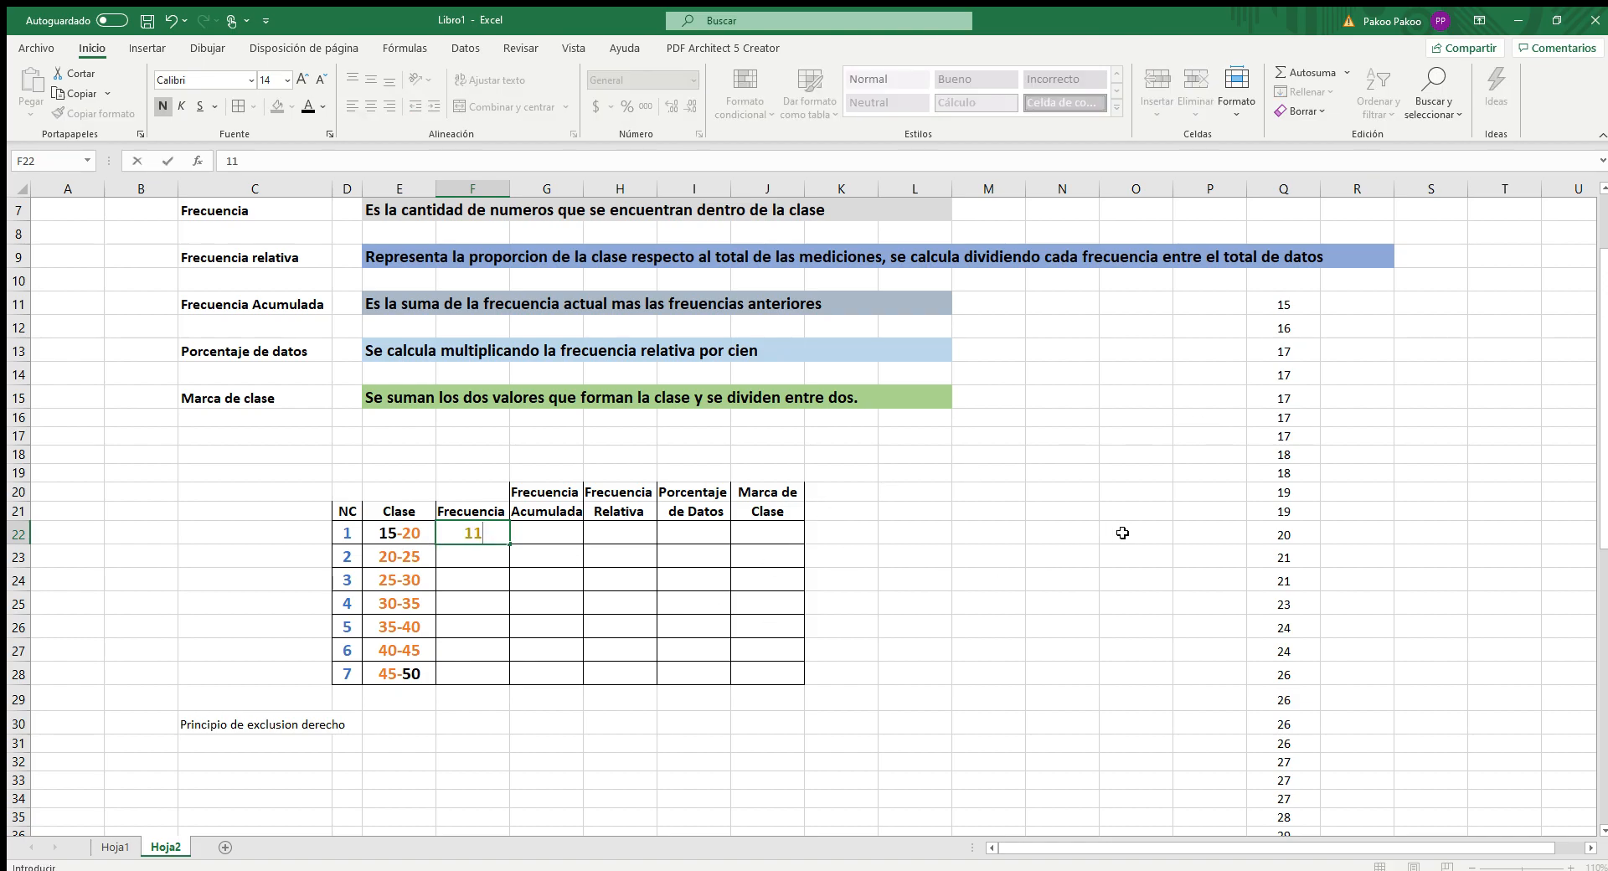
# Count the values in Q22:Q27 that belong to class 20-25 and enter 6 as its Frecuencia in F23
pyautogui.click(1260, 541)
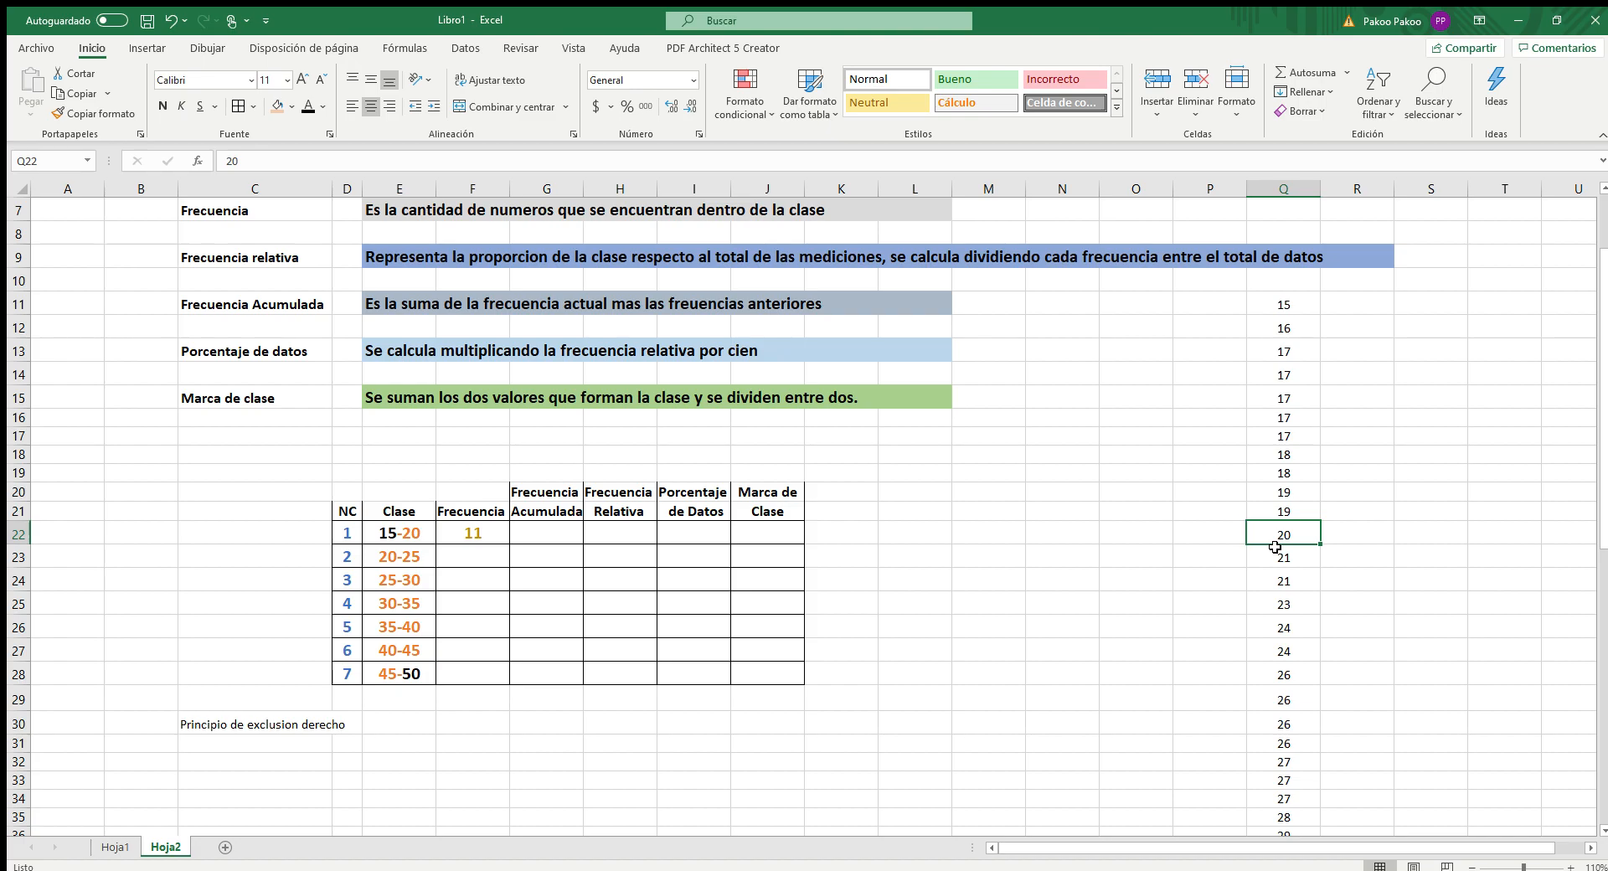
pyautogui.hotkey('shift', 'Down')
pyautogui.hotkey('shift', 'Down')
pyautogui.hotkey('shift', 'Down')
pyautogui.hotkey('shift', 'Down')
pyautogui.hotkey('shift', 'Down')
pyautogui.hotkey('shift', 'Down')
pyautogui.hotkey('shift', 'Down')
pyautogui.hotkey('shift', 'Up')
pyautogui.hotkey('shift', 'Up')
pyautogui.hotkey('shift', 'Up')
pyautogui.hotkey('shift', 'Down')
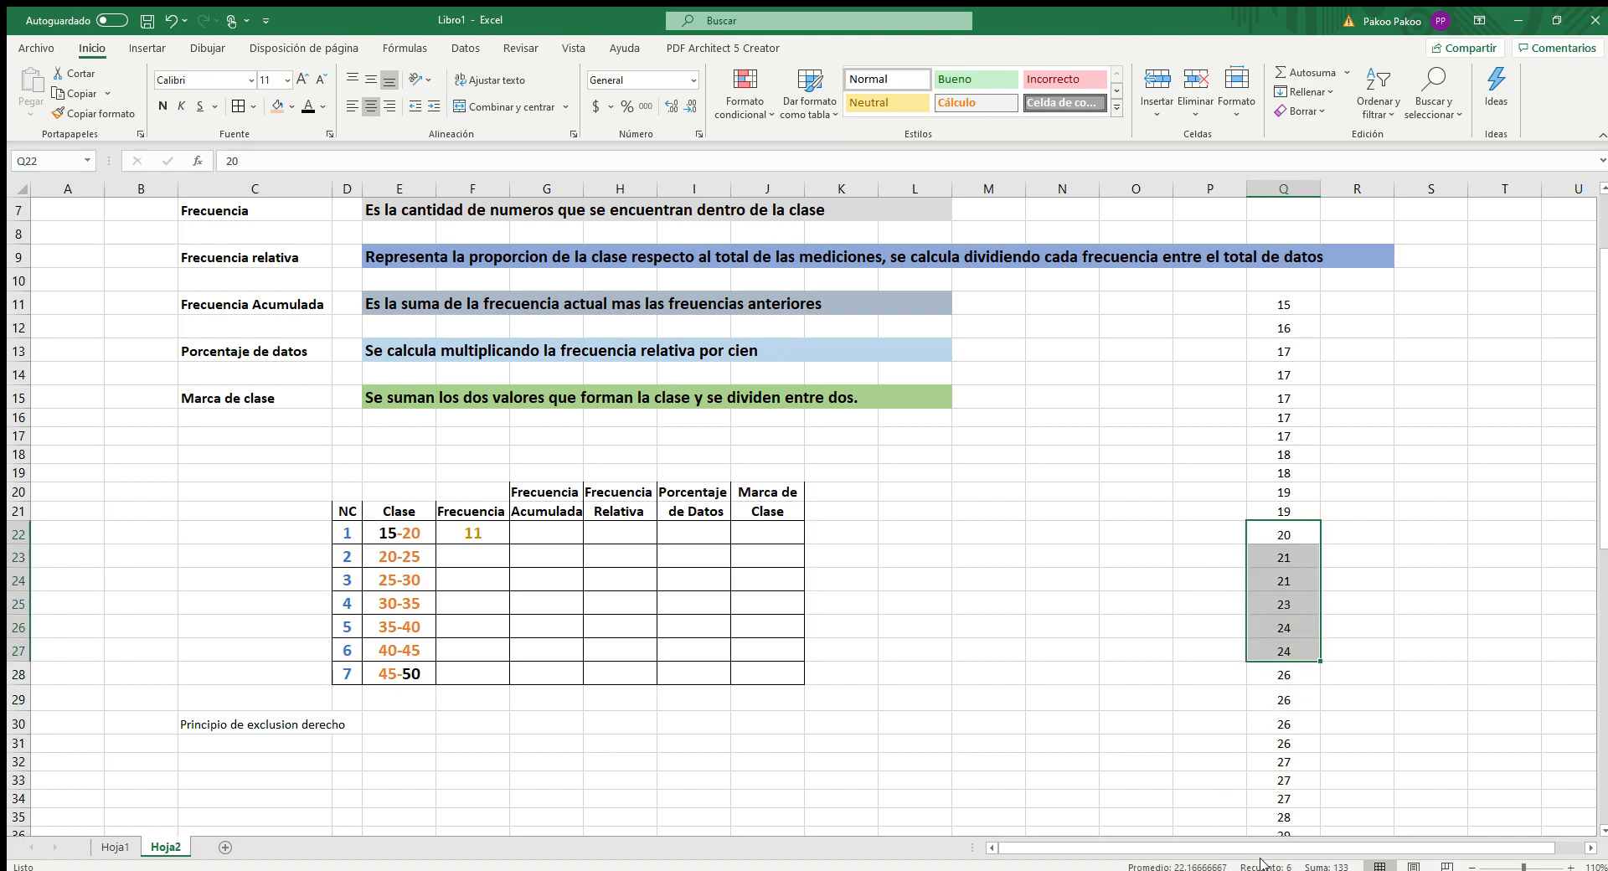
pyautogui.click(492, 557)
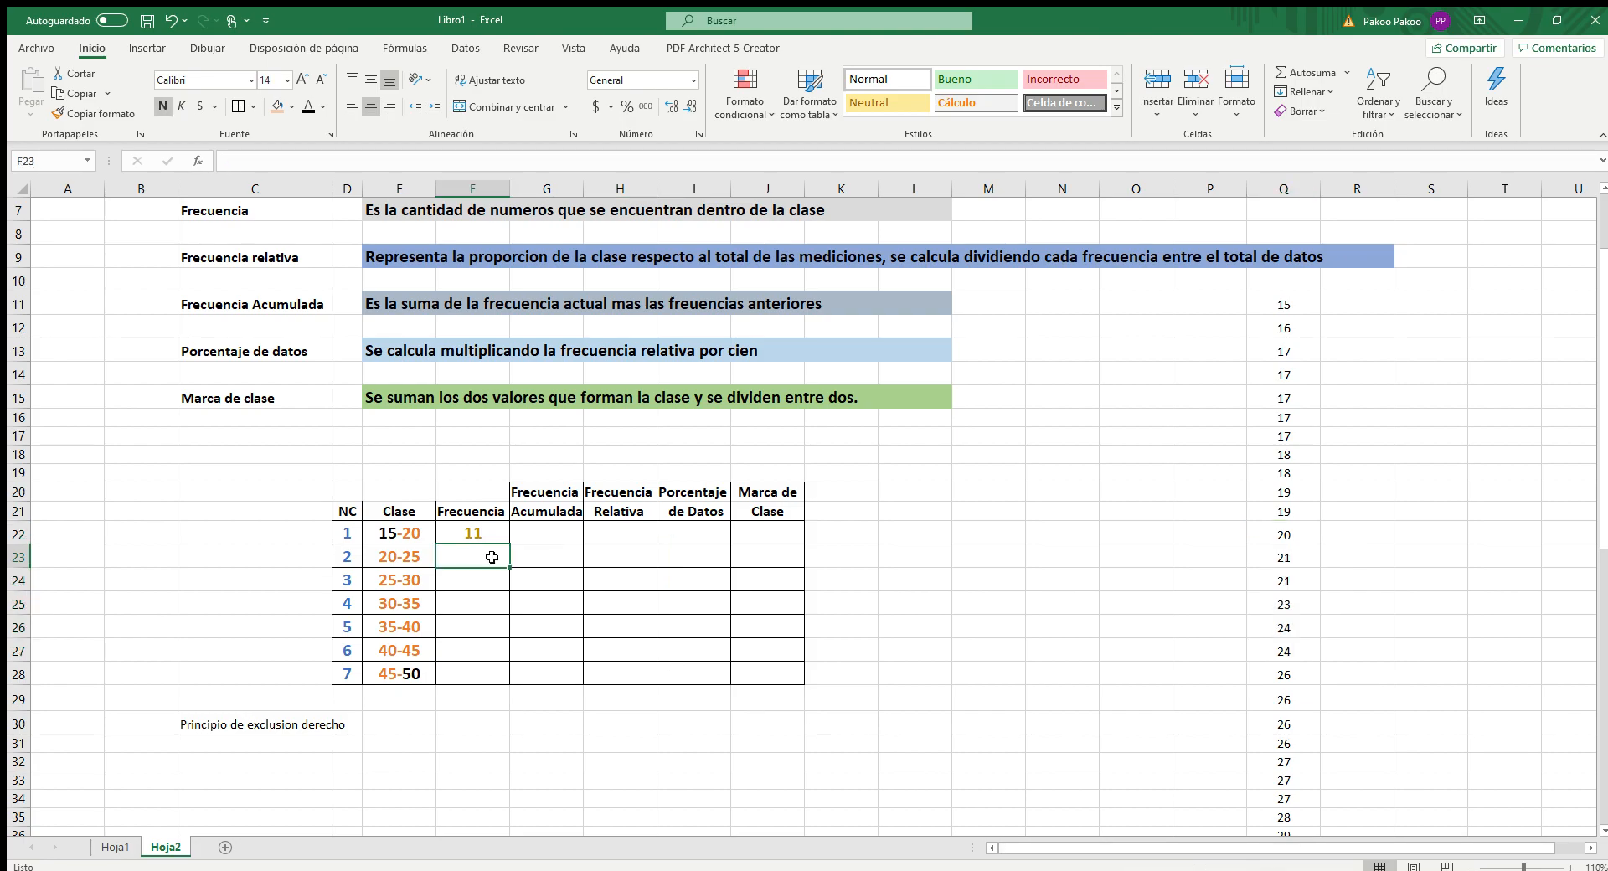
pyautogui.write('6')
# Count the values in Q28:Q36 that belong to class 25-30 and enter 9 as its Frecuencia in F24
pyautogui.scroll(-2, 533, 469)
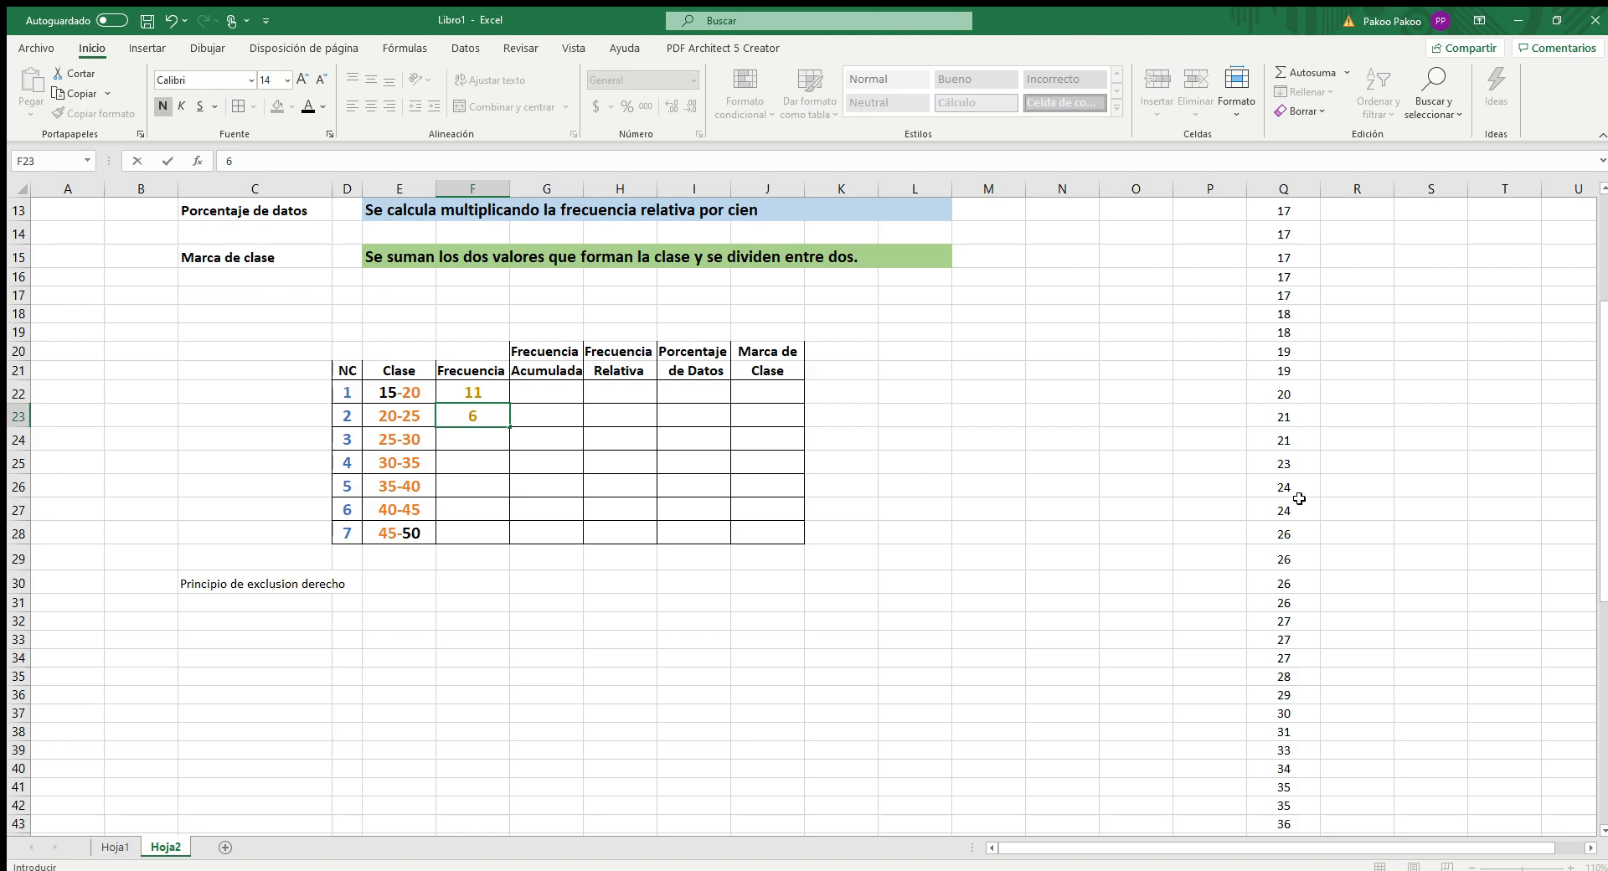
pyautogui.click(1307, 536)
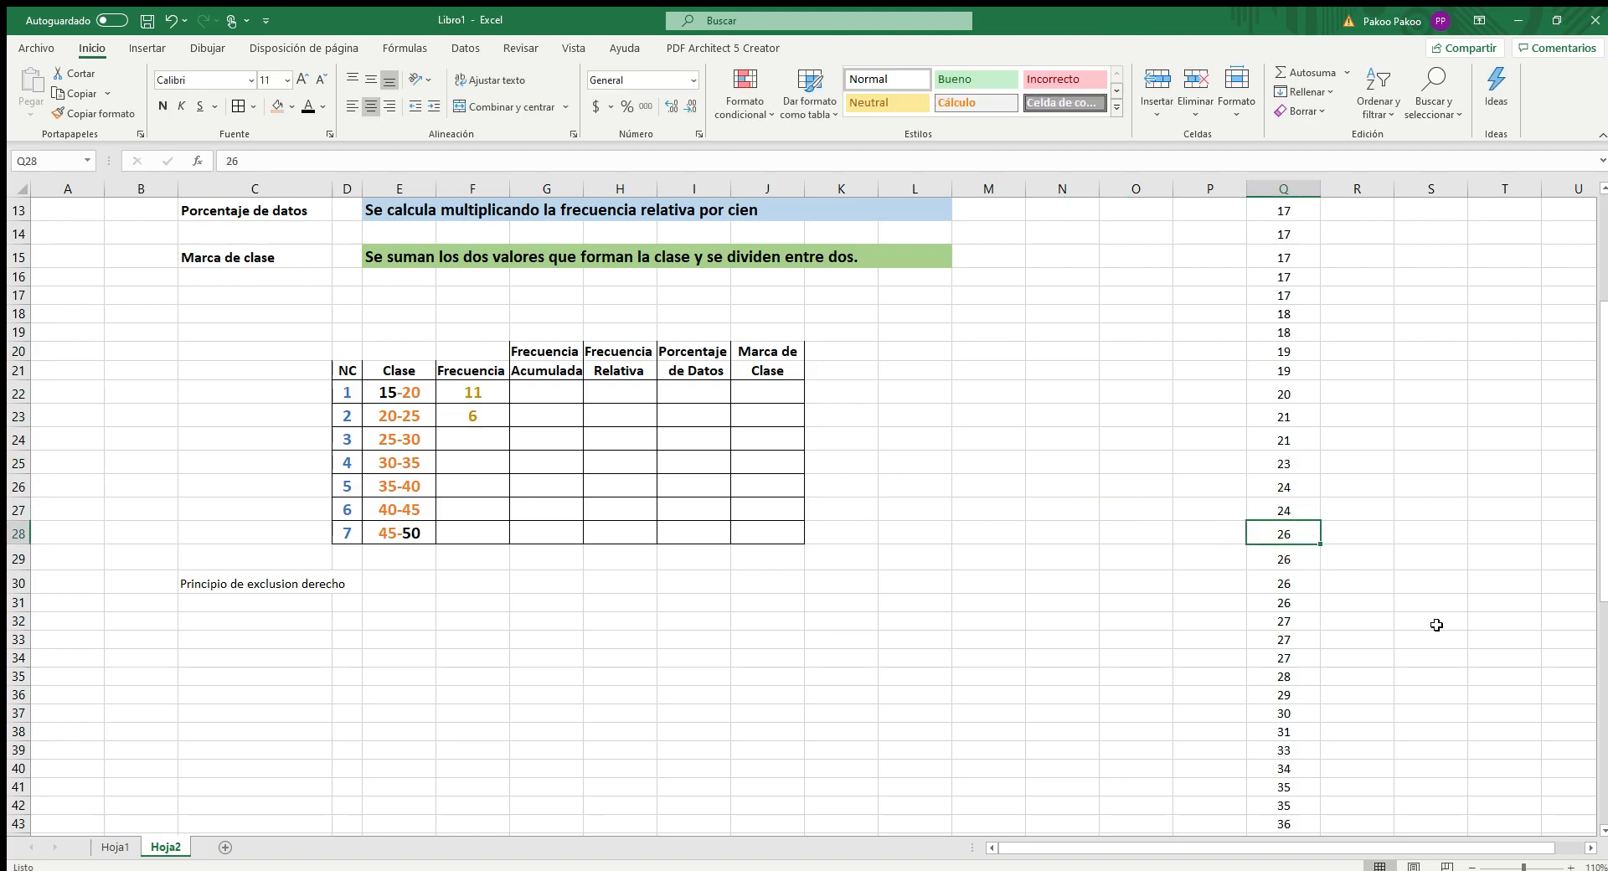
pyautogui.hotkey('shift', 'Down')
pyautogui.hotkey('shift', 'Down')
pyautogui.hotkey('shift', 'Down')
pyautogui.hotkey('shift', 'Down')
pyautogui.hotkey('shift', 'Down')
pyautogui.hotkey('shift', 'Down')
pyautogui.hotkey('shift', 'Down')
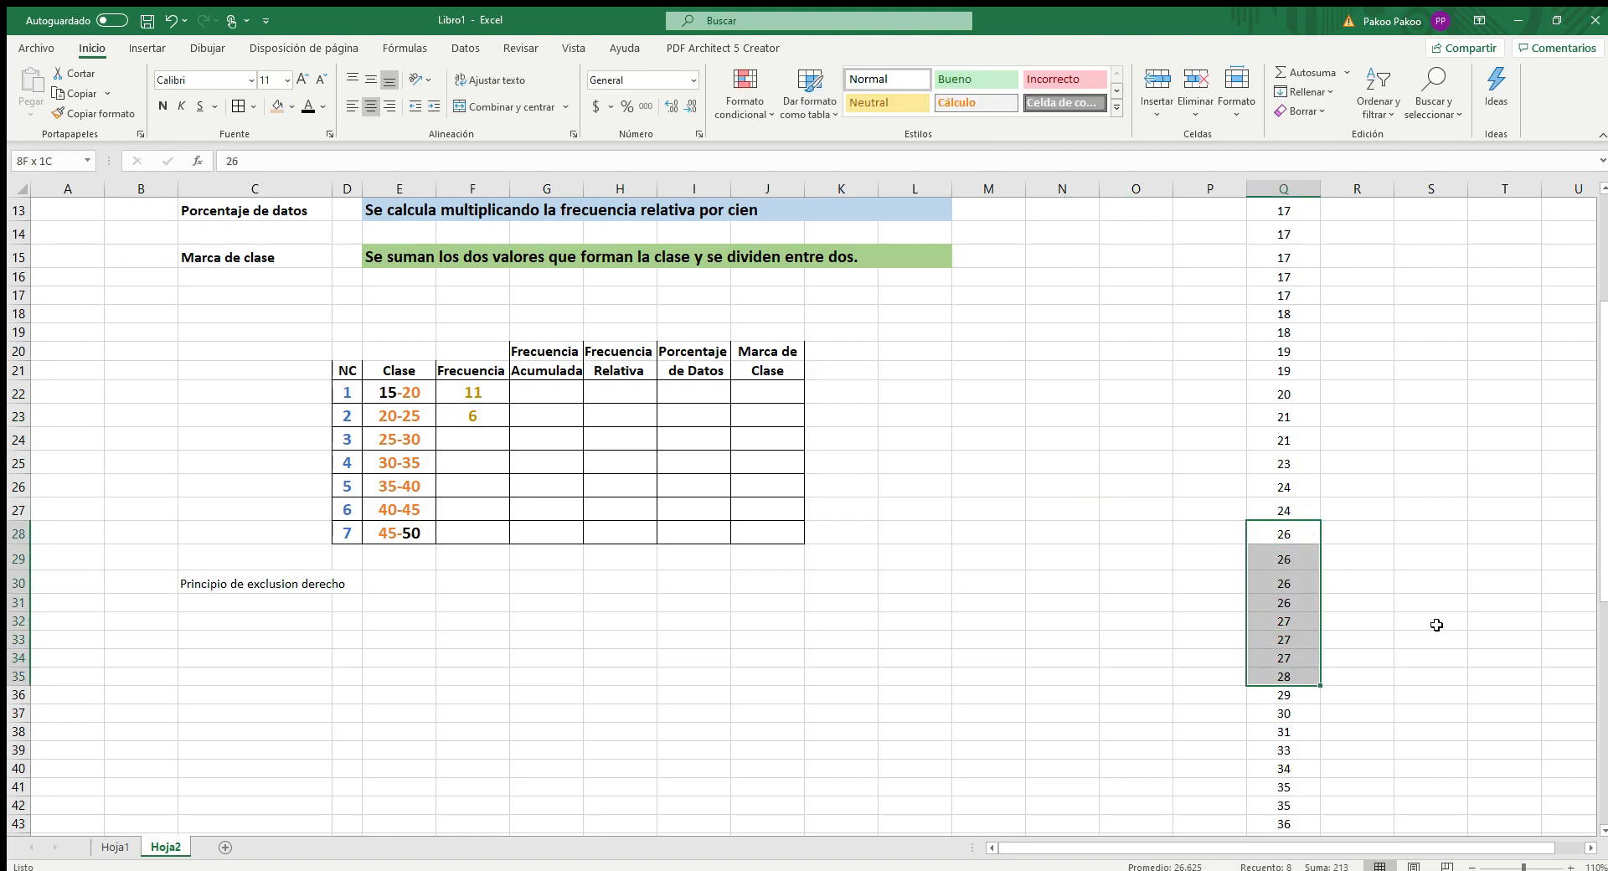
pyautogui.hotkey('shift', 'Down')
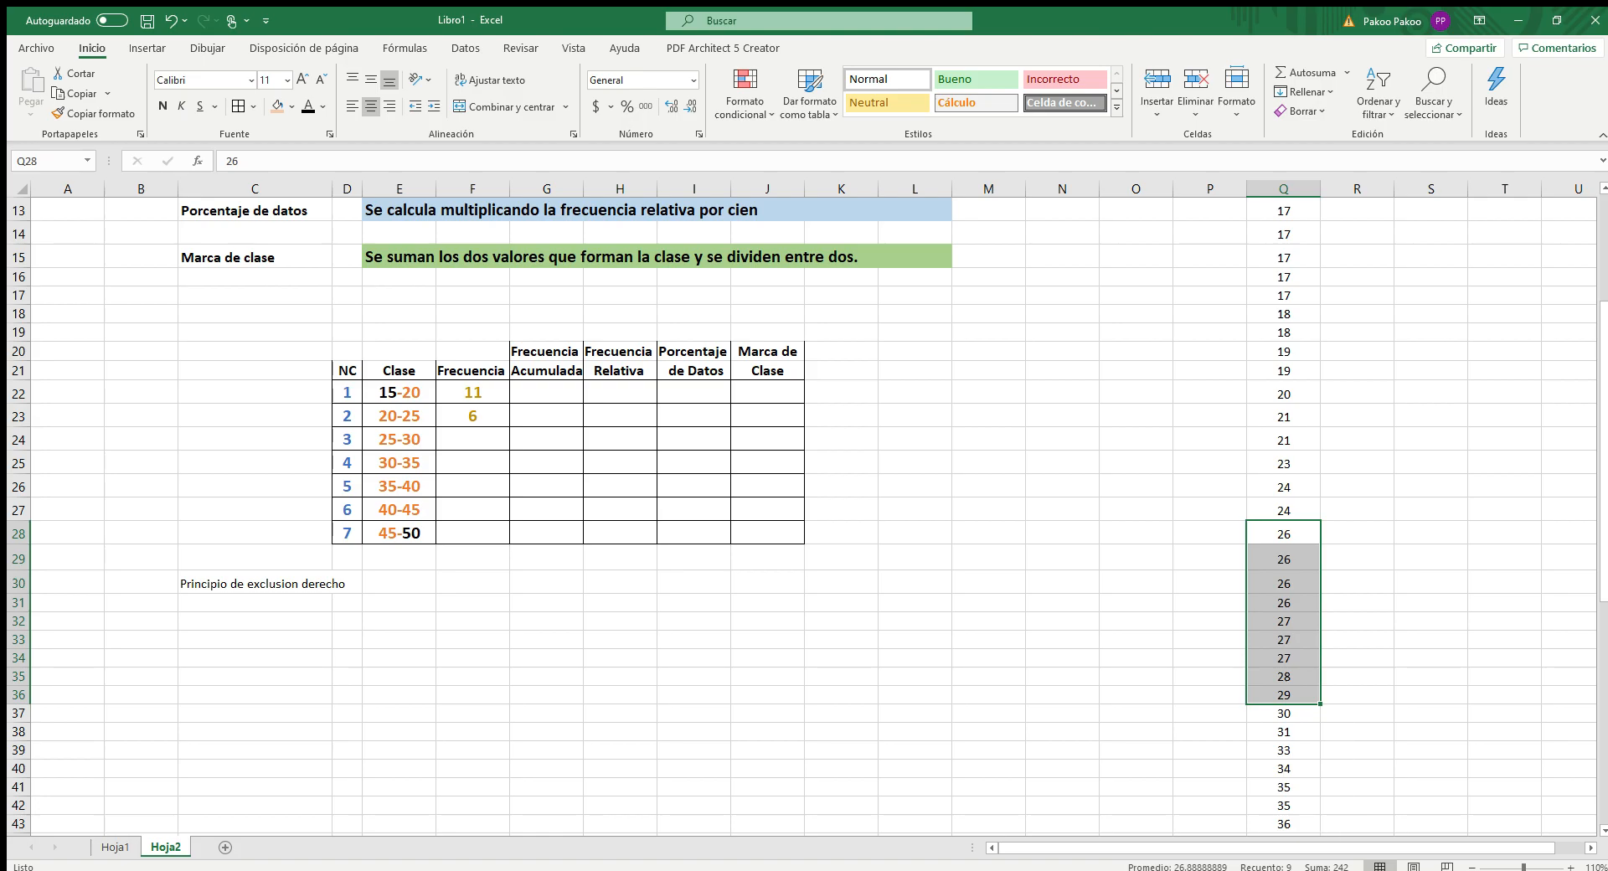
pyautogui.click(472, 437)
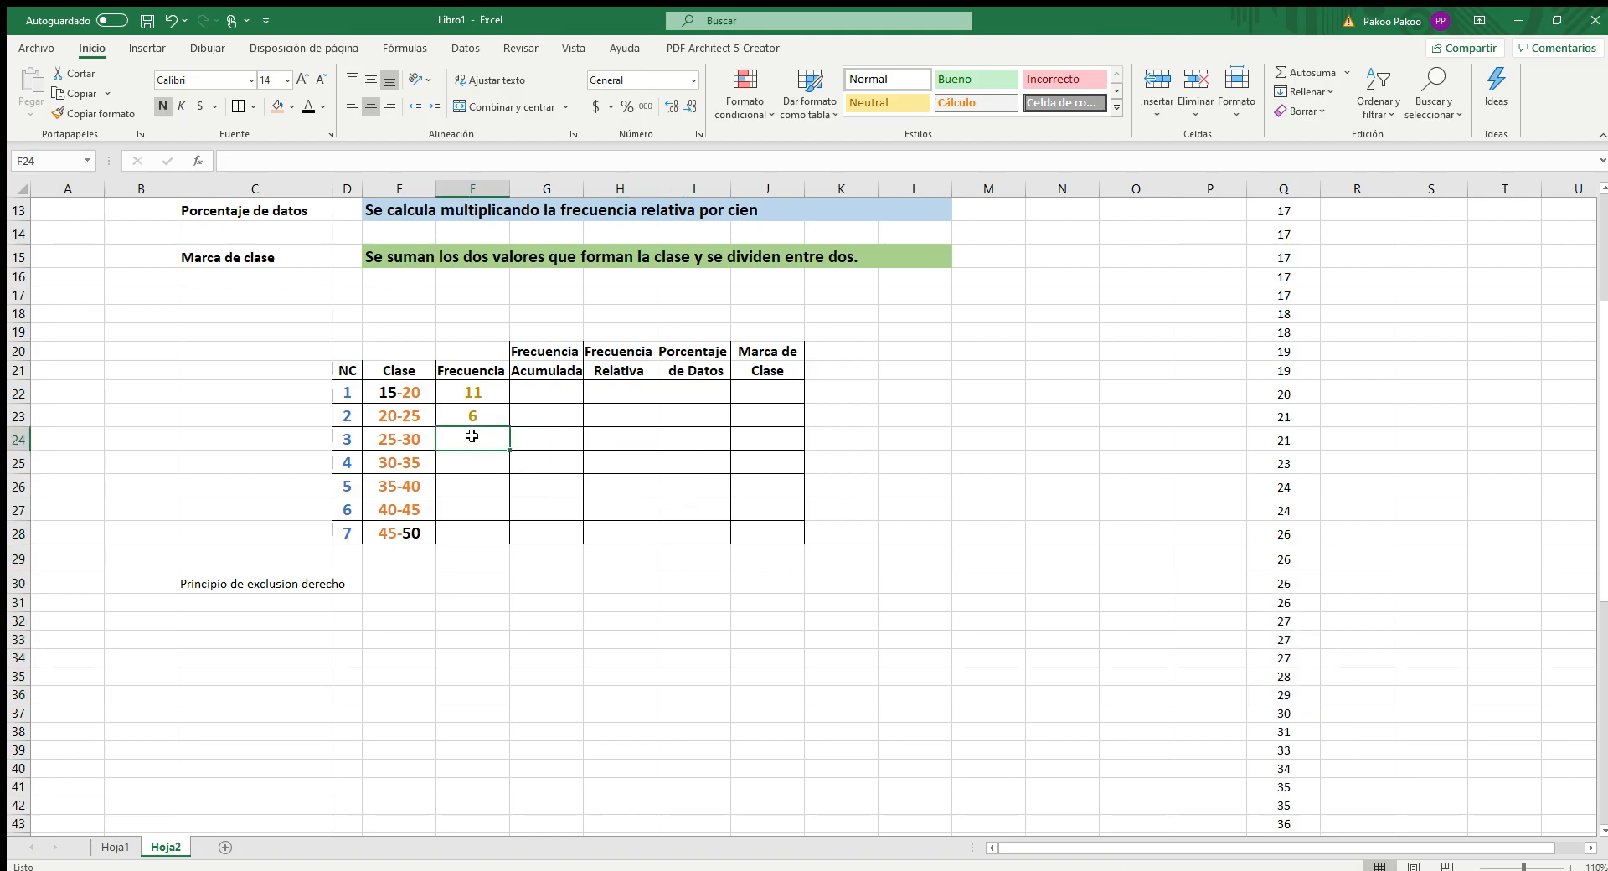
pyautogui.write('9')
# Count the values in Q37:Q40 that belong to class 30-35 and enter 4 as its Frecuencia in F25
pyautogui.scroll(-1, 511, 440)
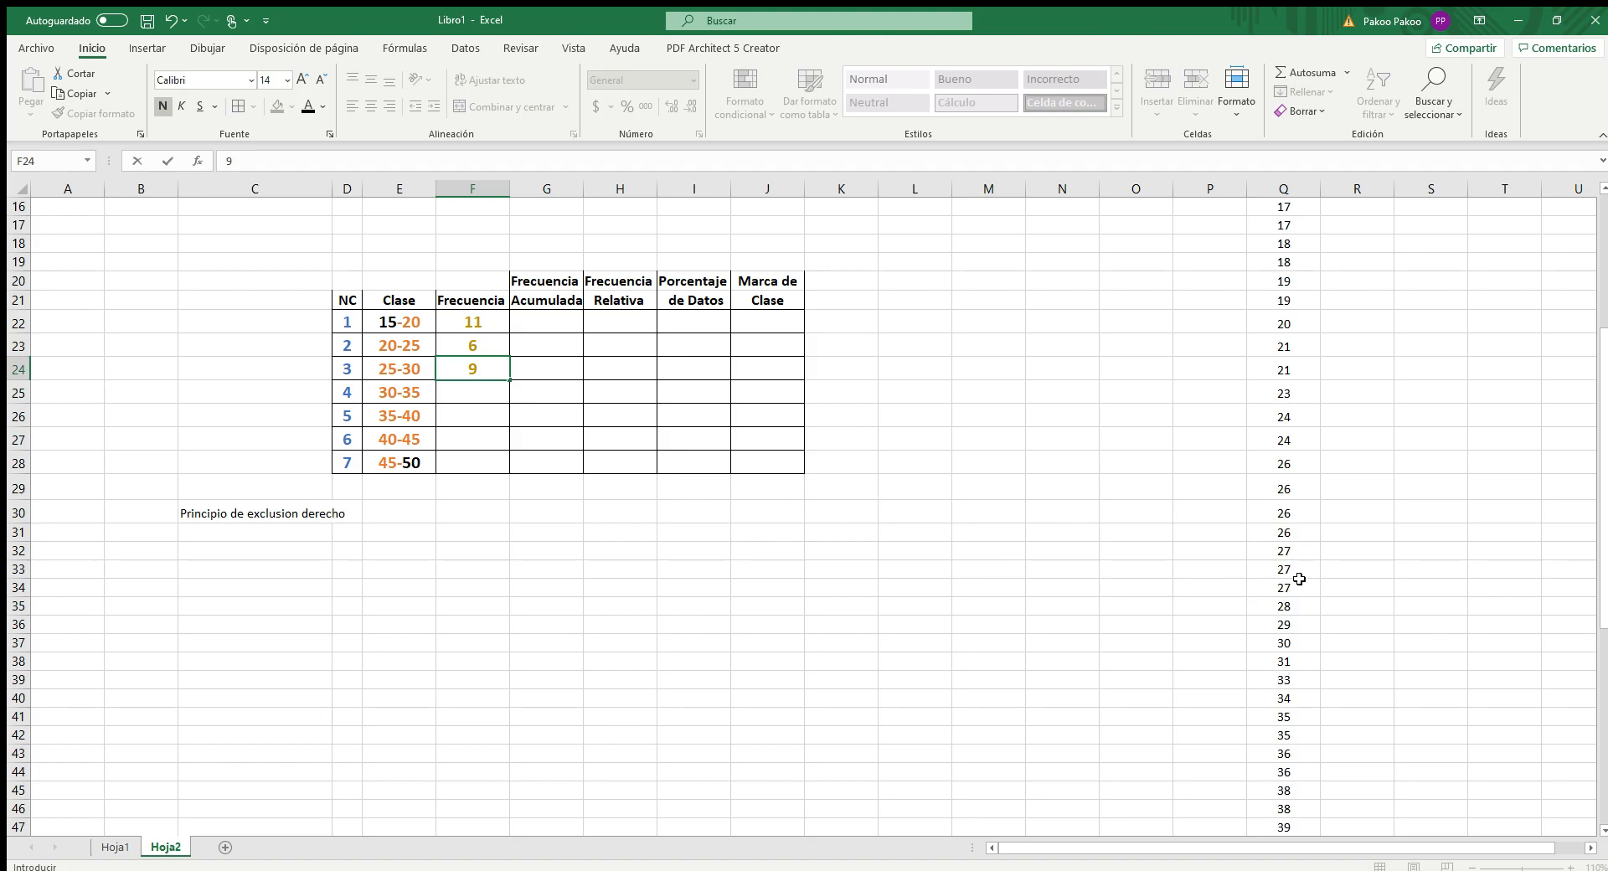
pyautogui.click(1293, 642)
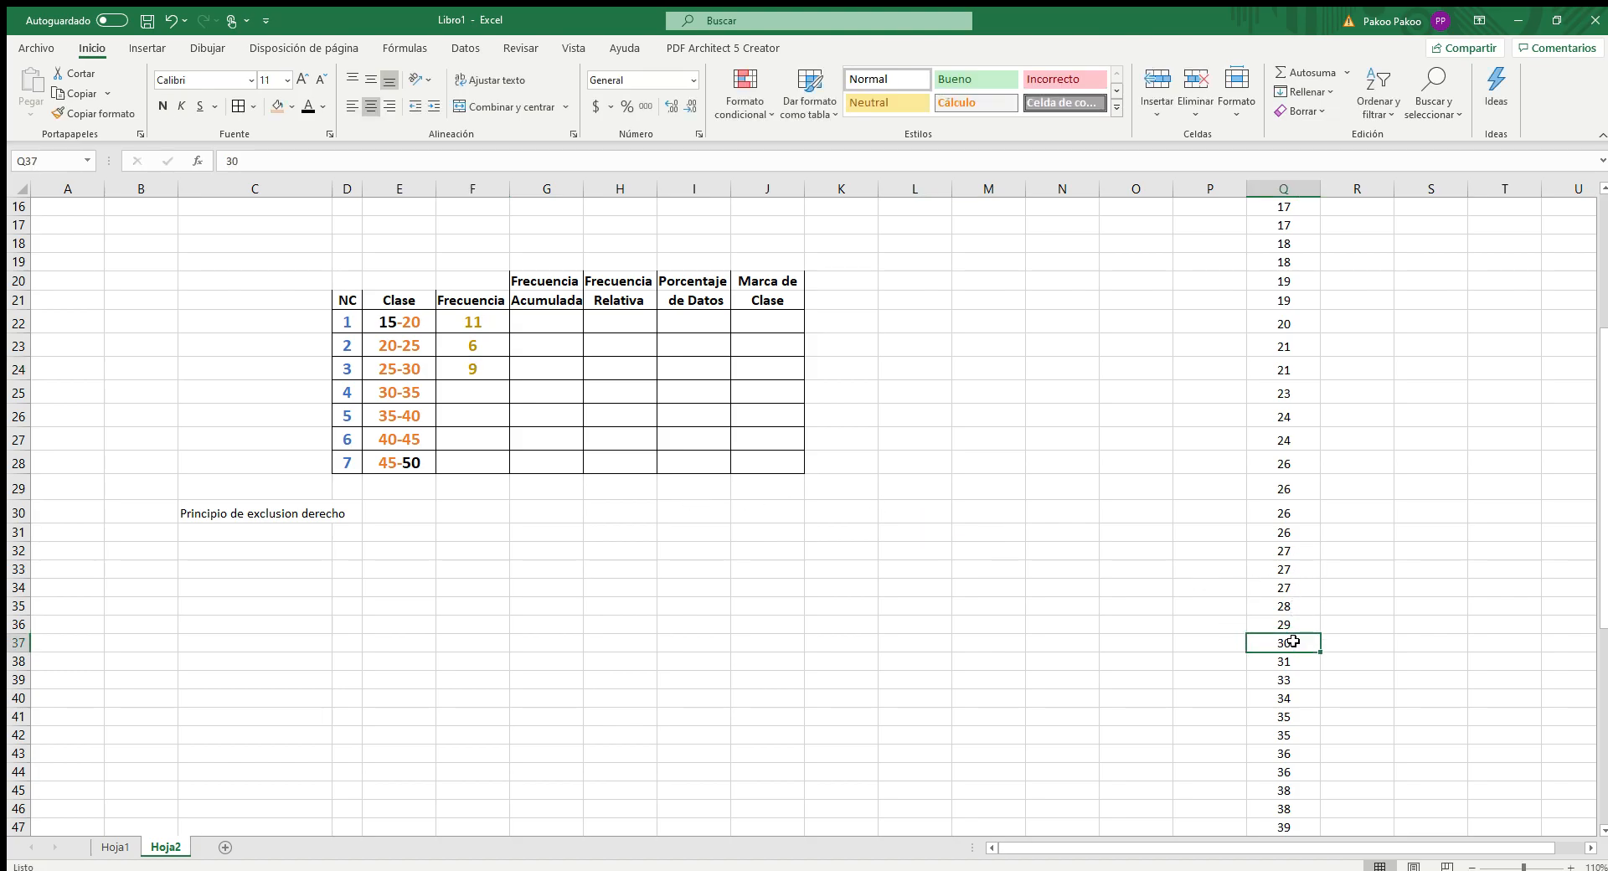
pyautogui.hotkey('shift', 'Down')
pyautogui.hotkey('shift', 'Down')
pyautogui.hotkey('shift', 'Down')
pyautogui.hotkey('shift', 'Down')
pyautogui.hotkey('shift', 'Down')
pyautogui.hotkey('shift', 'Up')
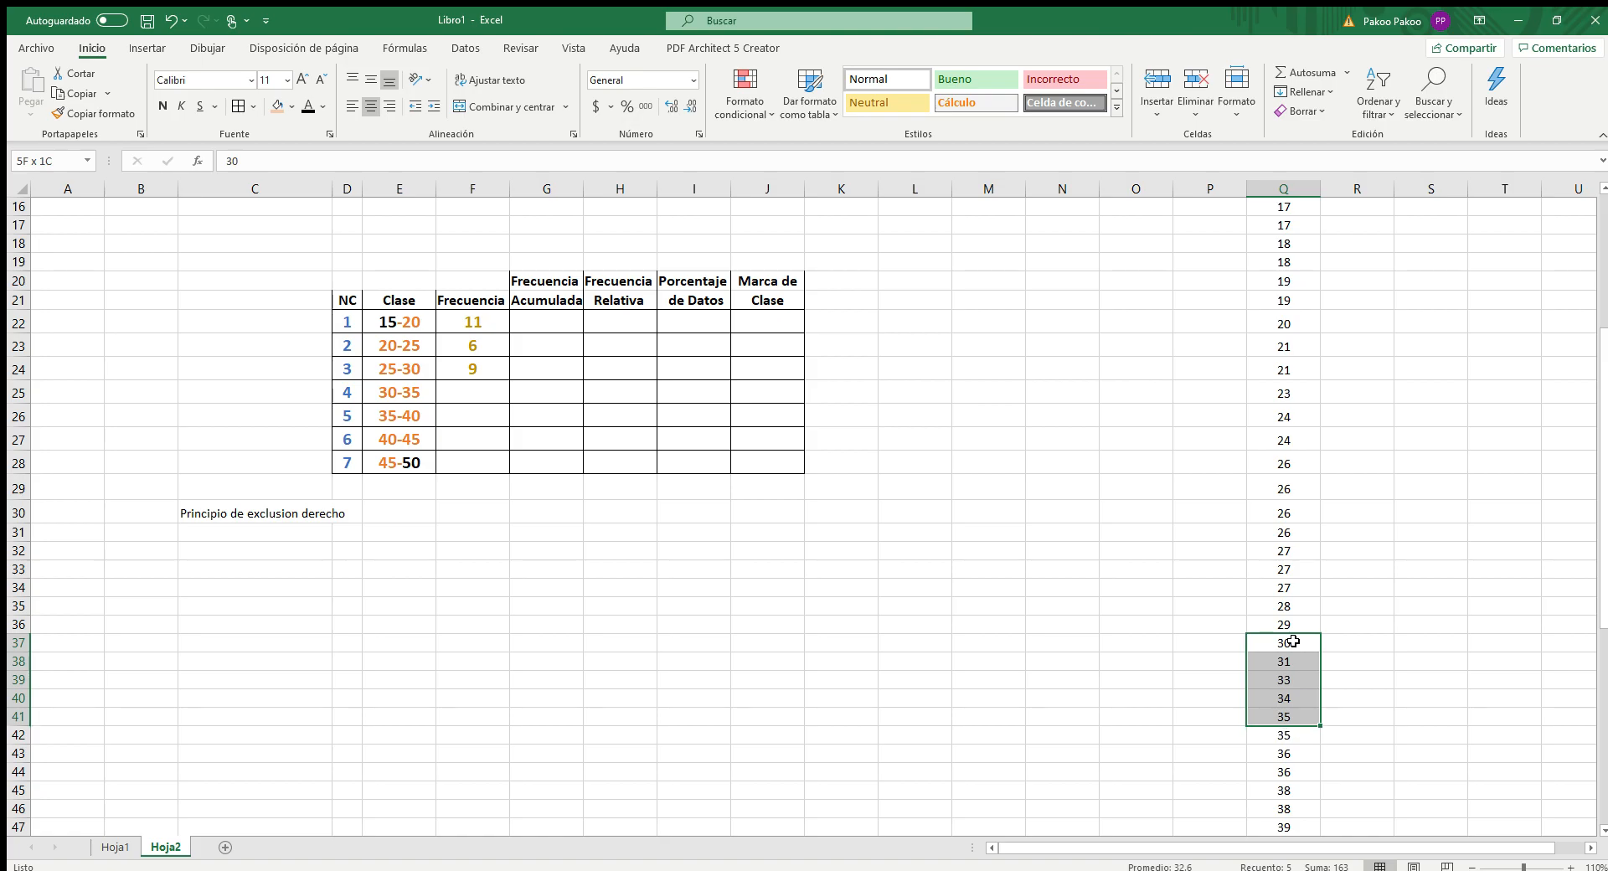
pyautogui.hotkey('shift', 'Up')
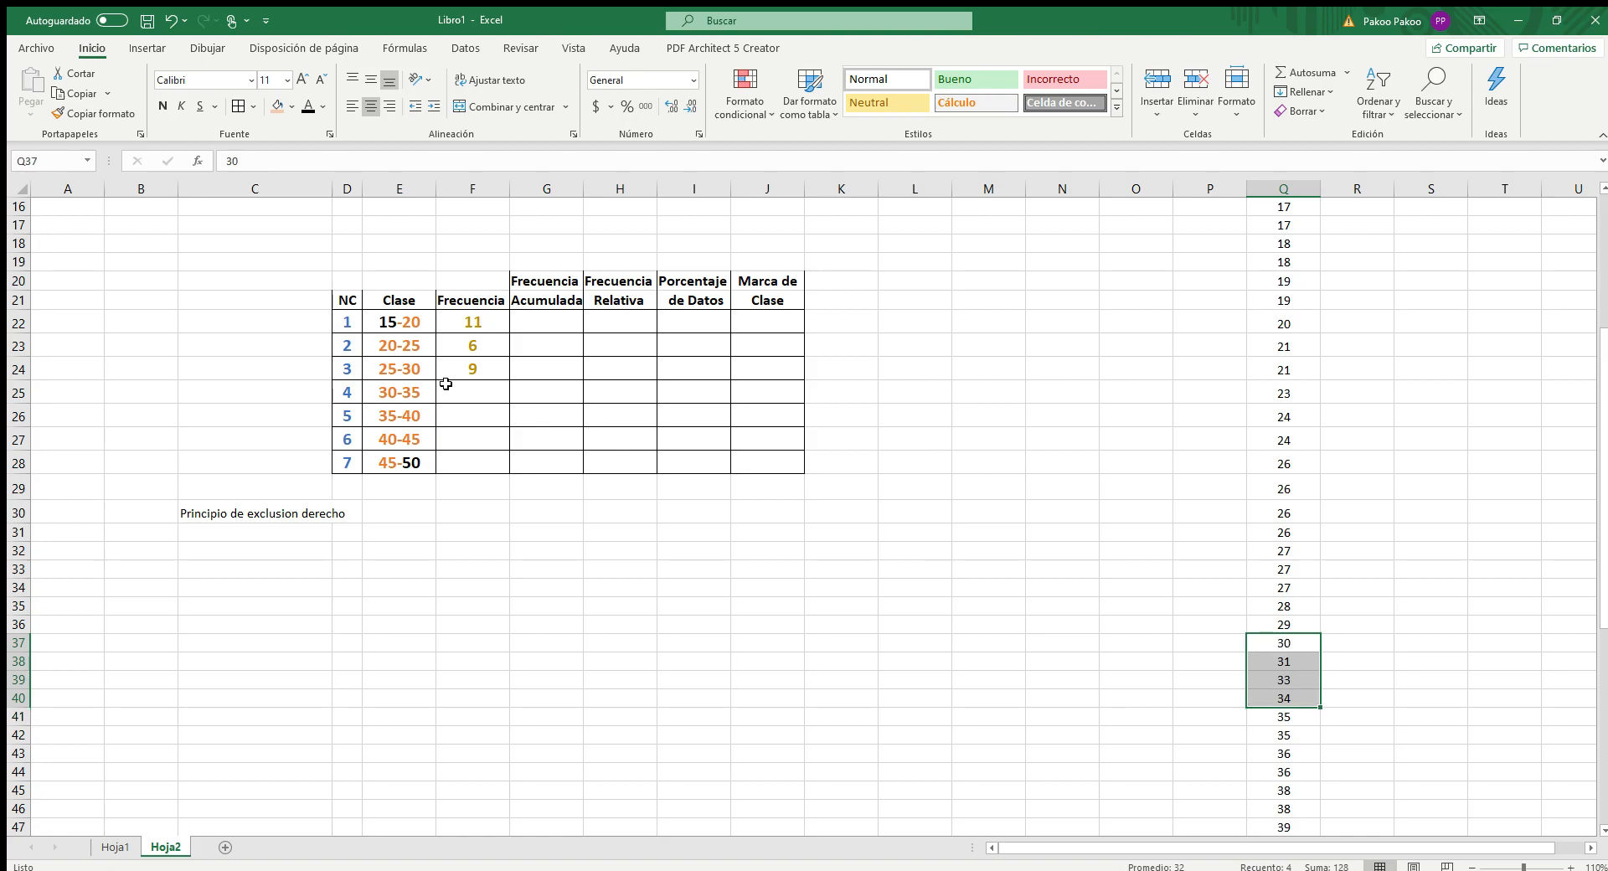
pyautogui.click(480, 389)
pyautogui.write('4')
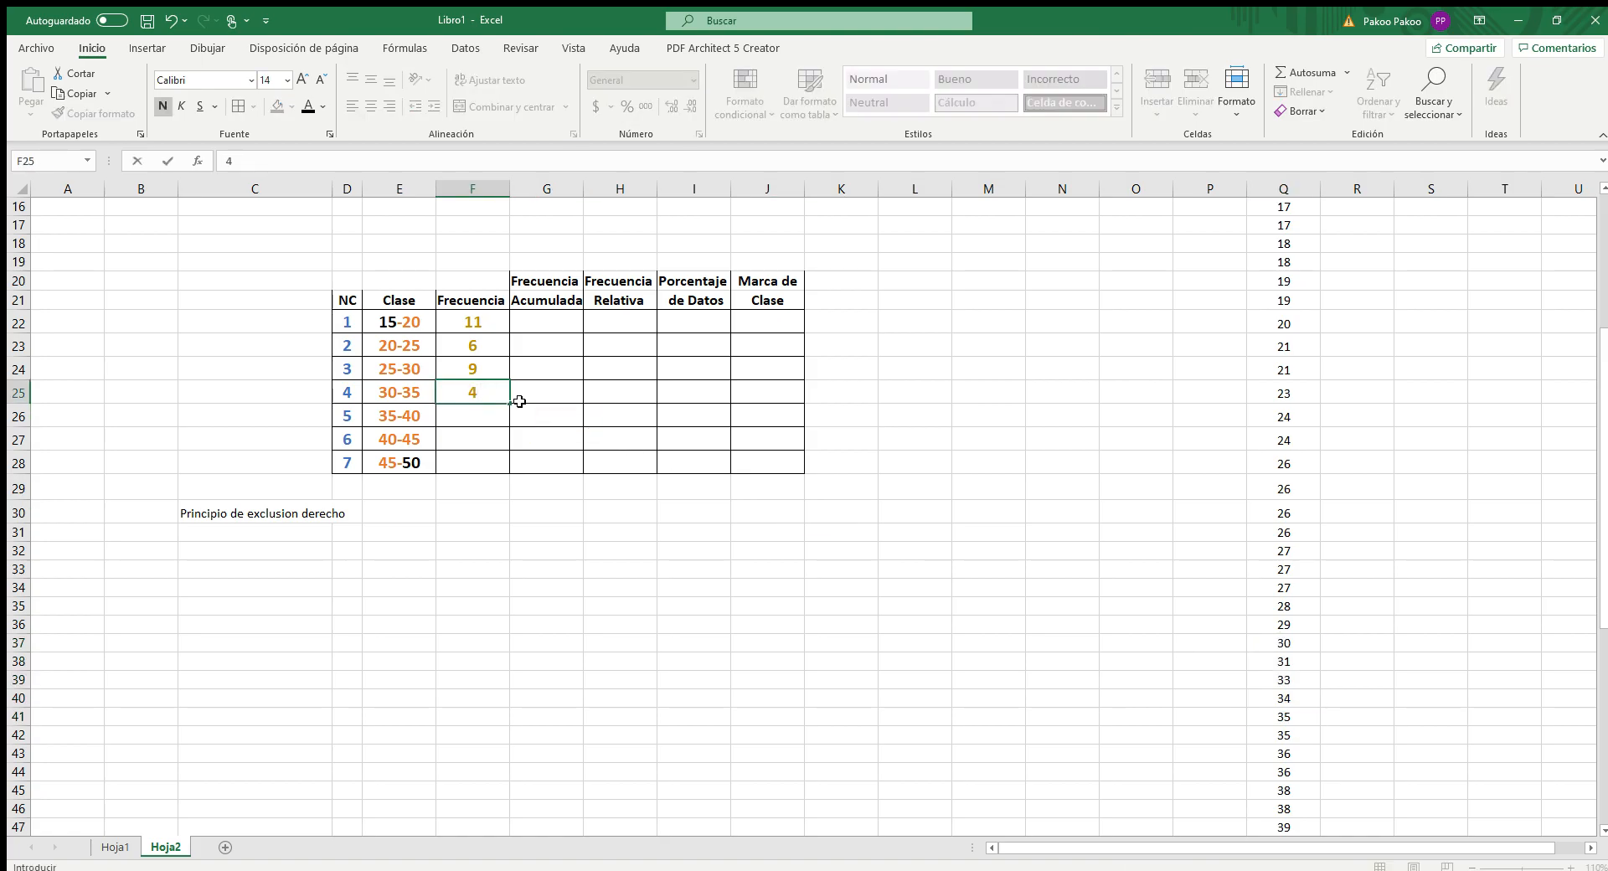
# Count the values in Q41:Q49 for class 35-40 and enter 9 as its Frecuencia in F26
pyautogui.click(470, 417)
pyautogui.scroll(-2, 1145, 691)
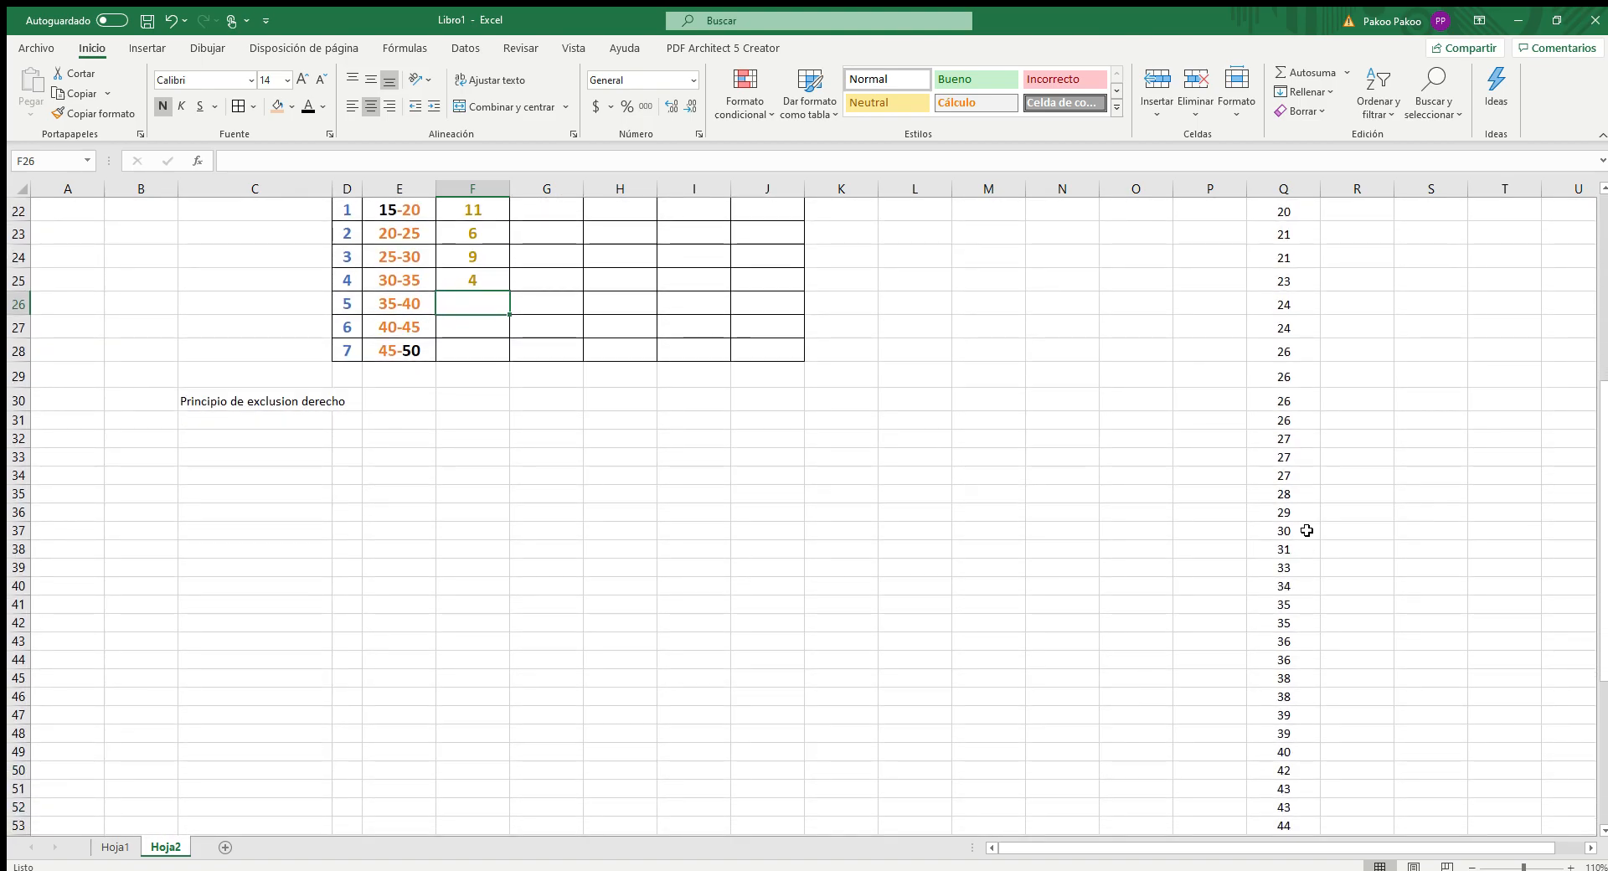
pyautogui.click(1293, 603)
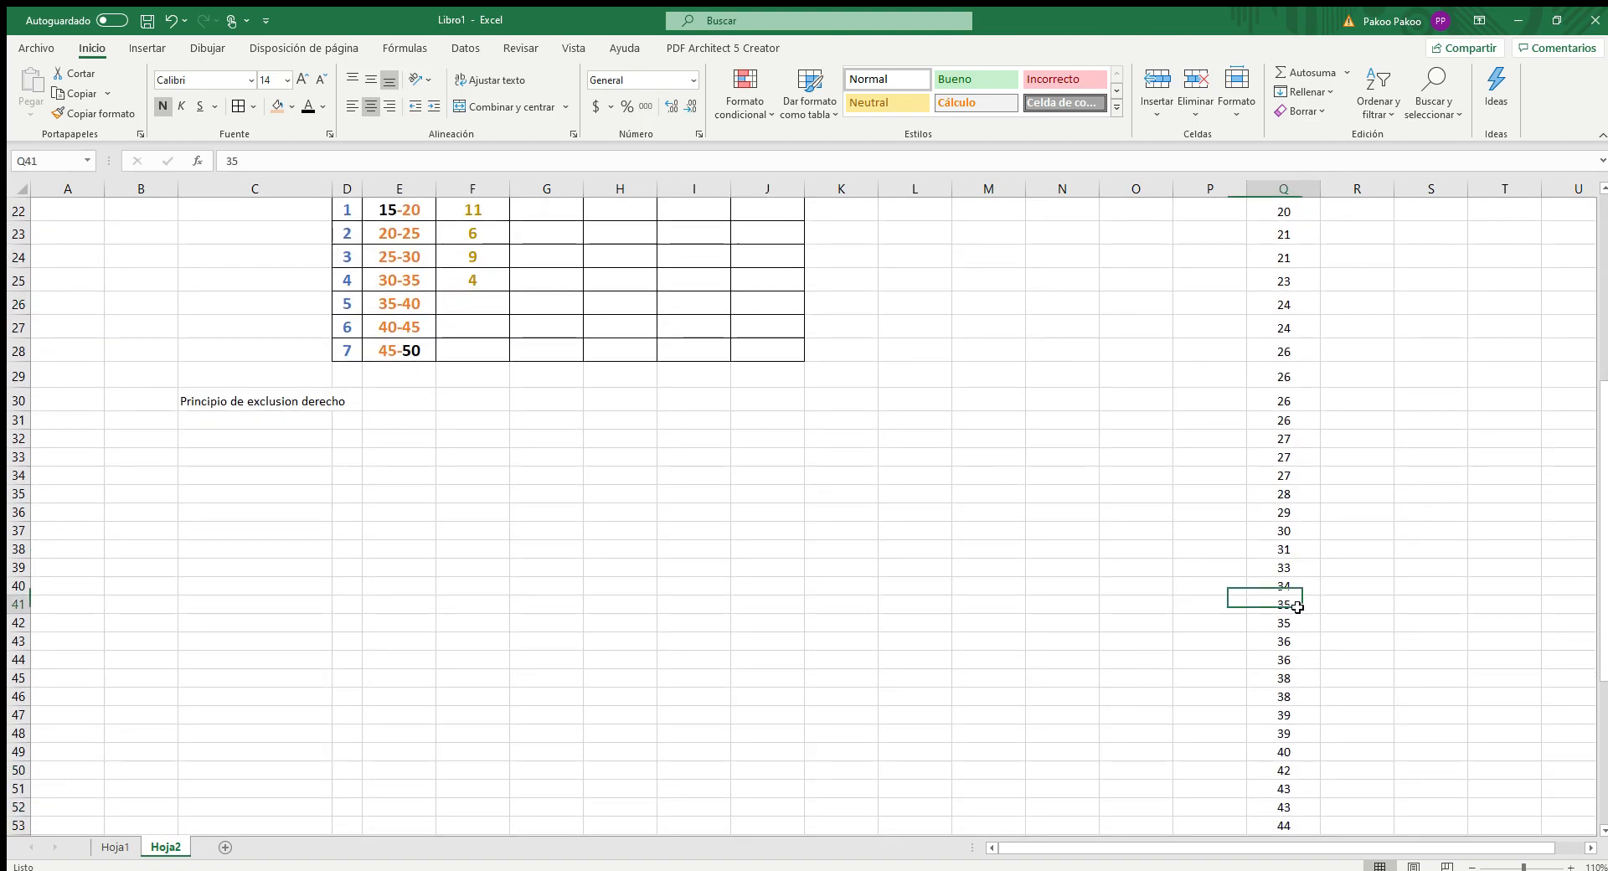
pyautogui.hotkey('shift', 'Down')
pyautogui.hotkey('shift', 'Down')
pyautogui.hotkey('shift', 'Down')
pyautogui.hotkey('shift', 'Down')
pyautogui.hotkey('shift', 'Down')
pyautogui.hotkey('shift', 'Down')
pyautogui.hotkey('shift', 'Down')
pyautogui.hotkey('shift', 'Down')
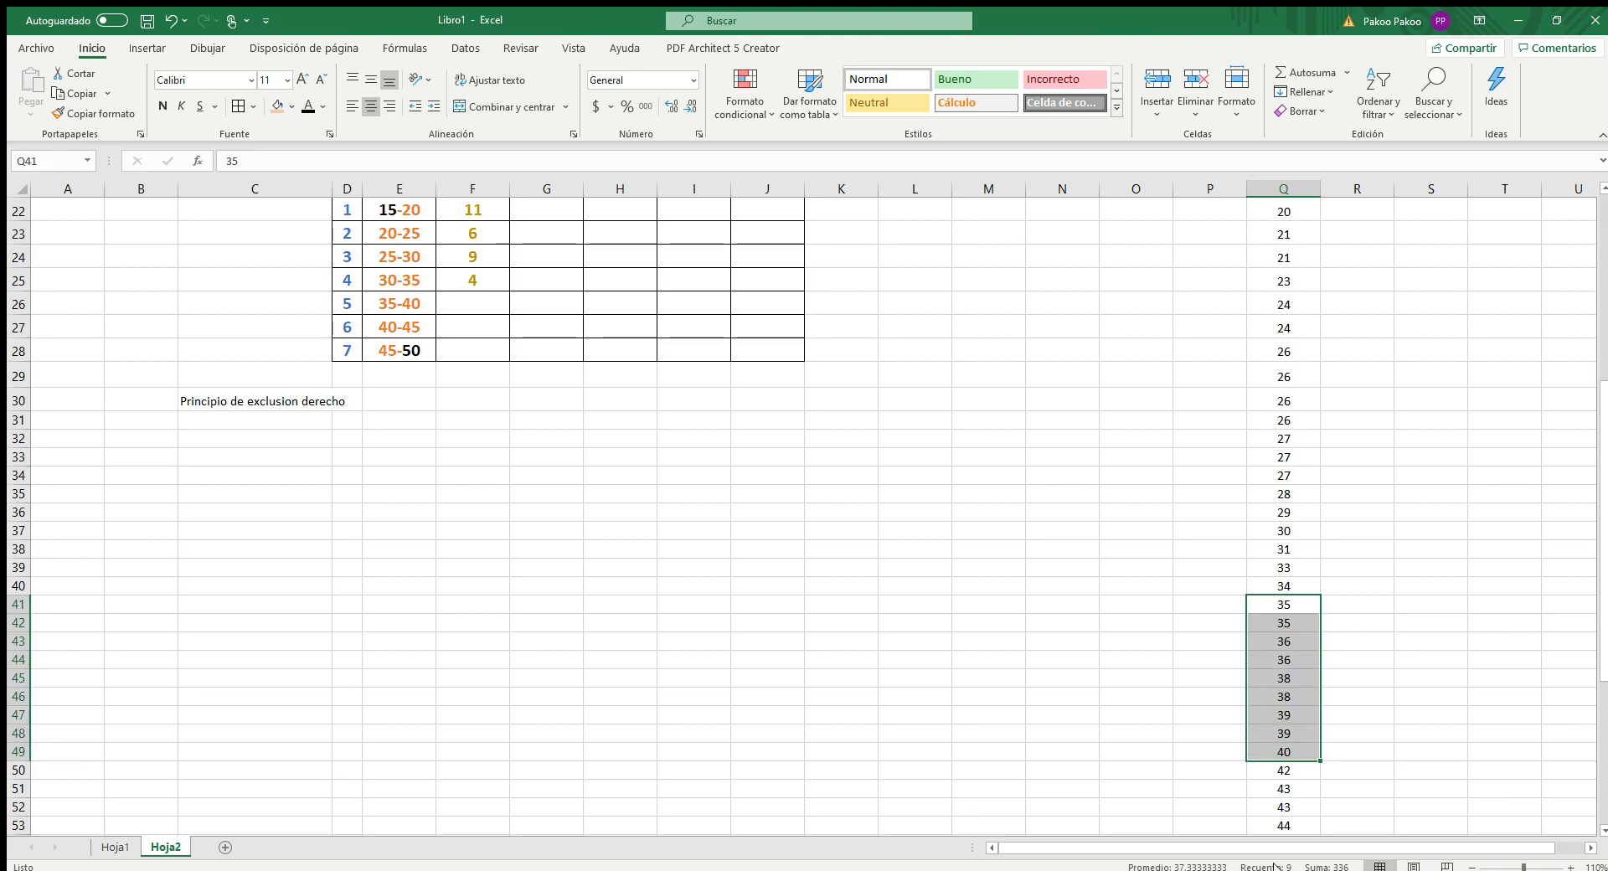
pyautogui.click(463, 304)
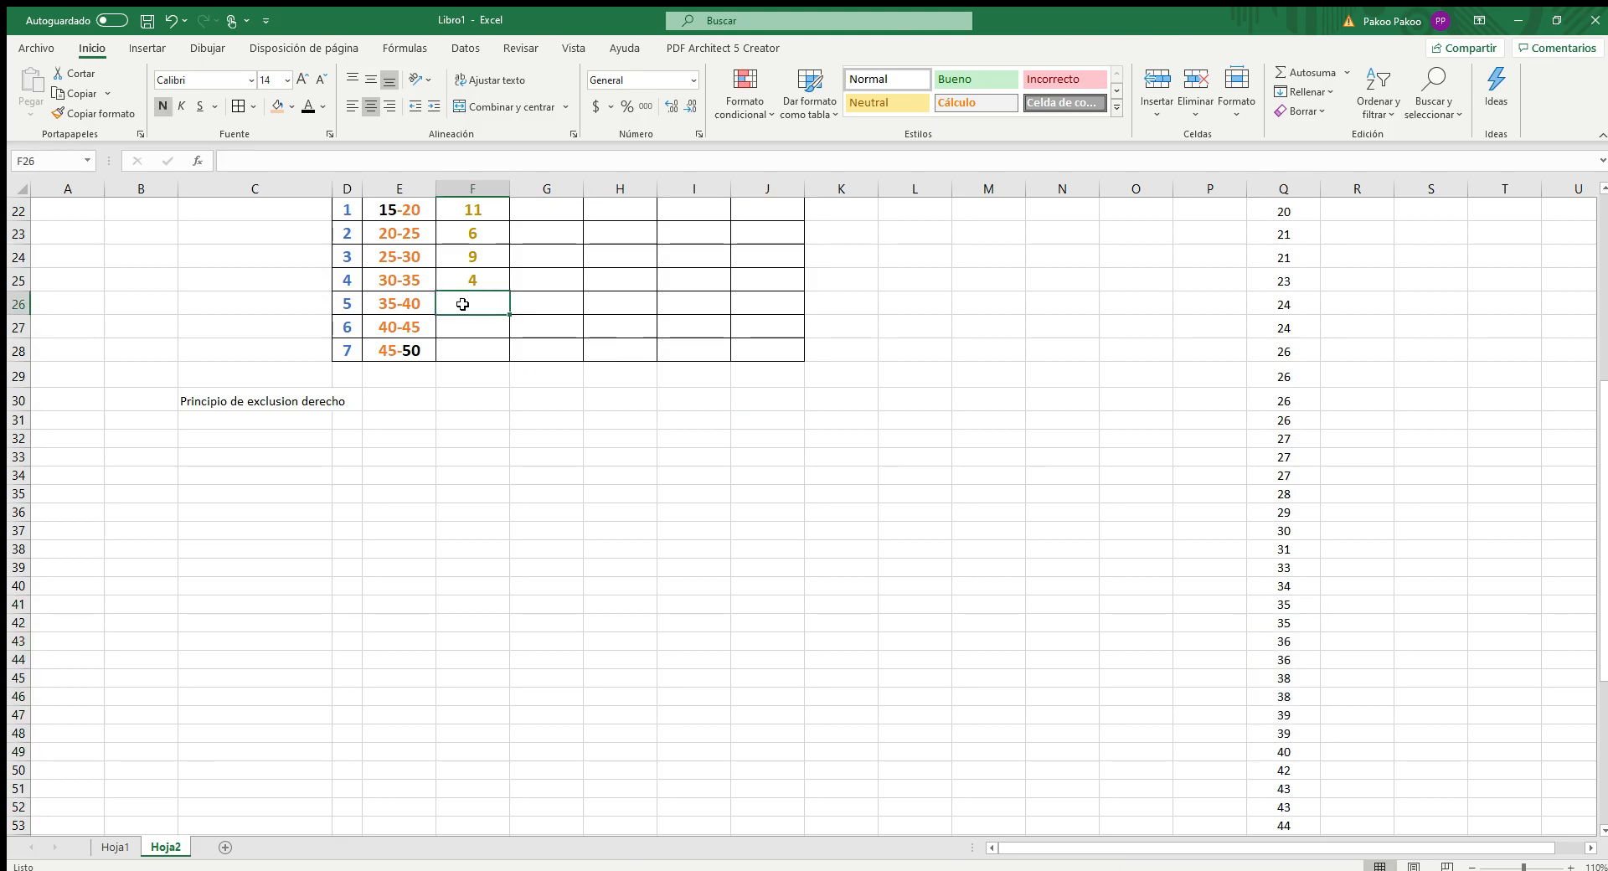
pyautogui.write('9')
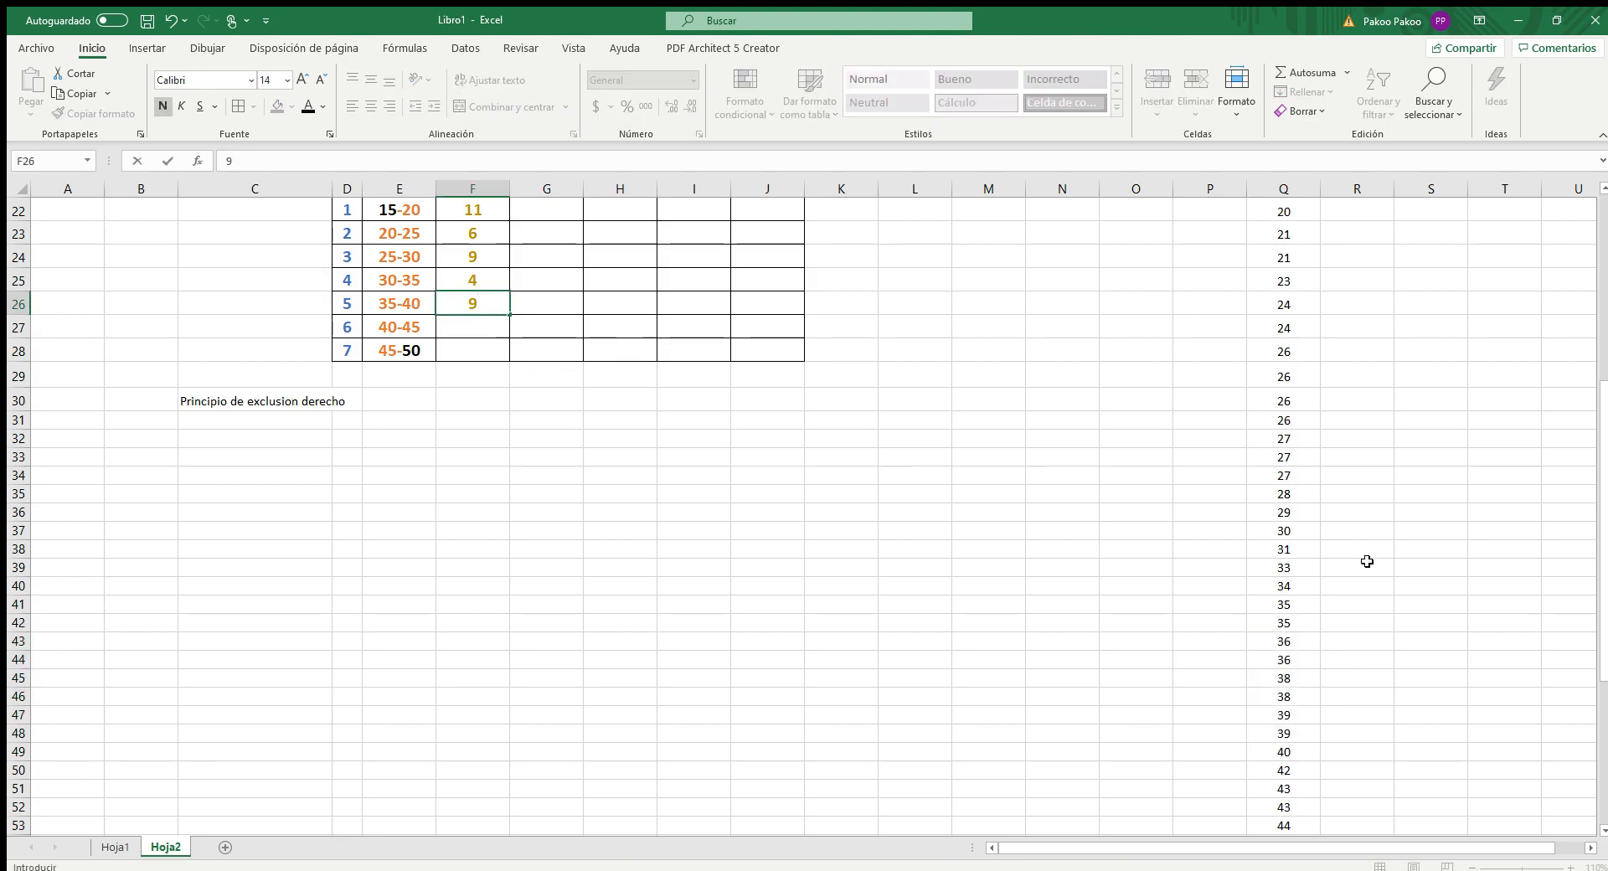
pyautogui.scroll(-3, 1352, 578)
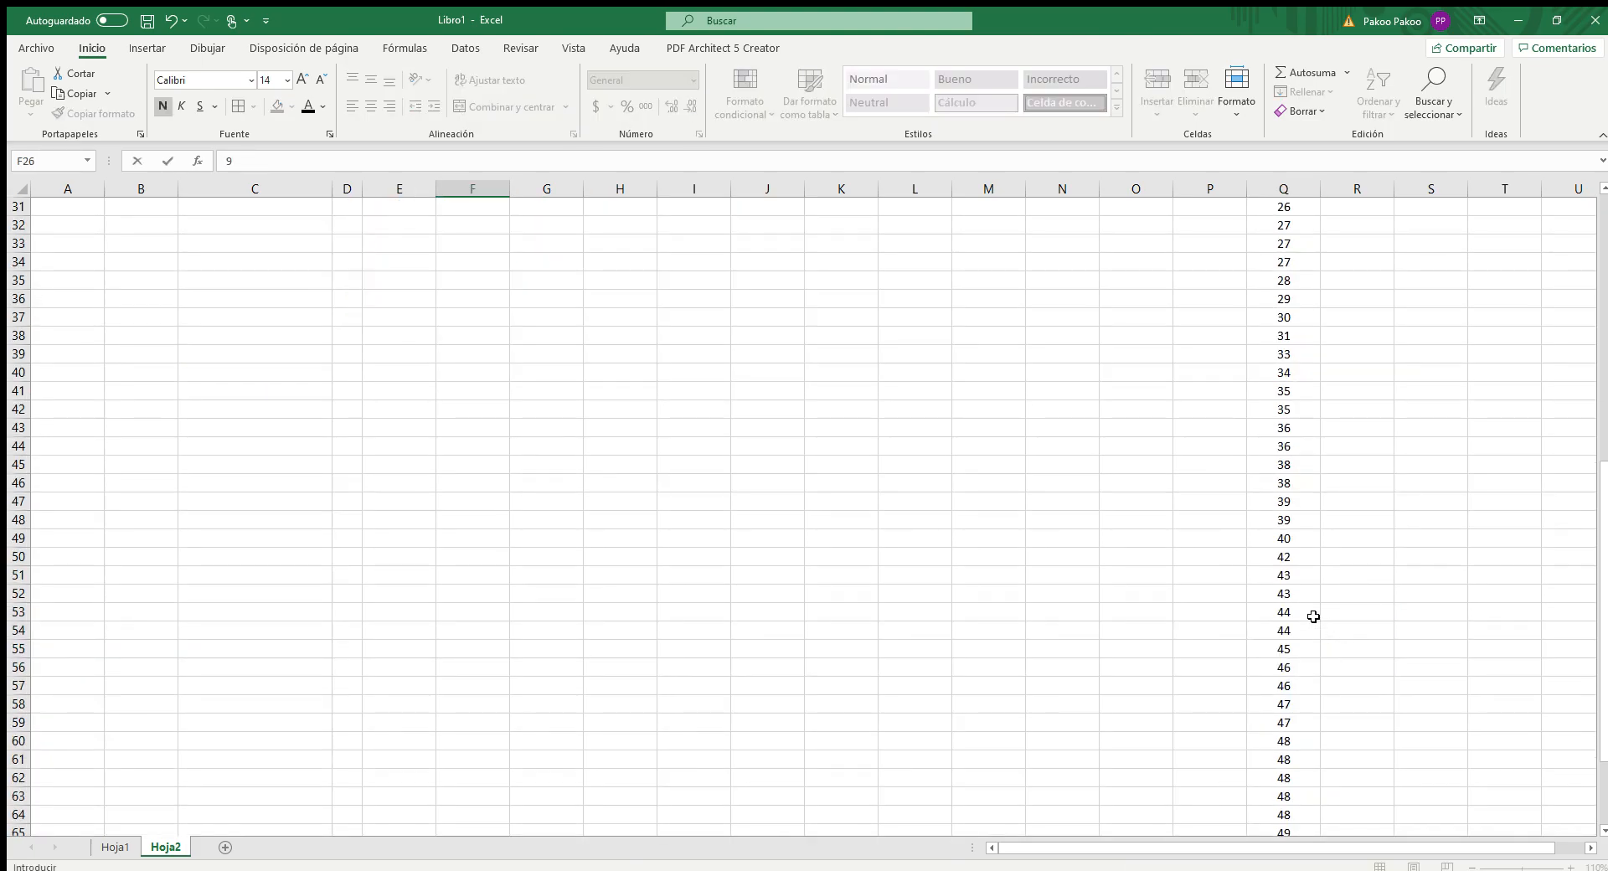
# Count the values in Q49:Q55 for class 40-45 and enter 7 as its Frecuencia in F27
pyautogui.click(1297, 540)
pyautogui.hotkey('shift', 'Down')
pyautogui.hotkey('shift', 'Down')
pyautogui.hotkey('shift', 'Down')
pyautogui.hotkey('shift', 'Down')
pyautogui.hotkey('shift', 'Down')
pyautogui.hotkey('shift', 'Down')
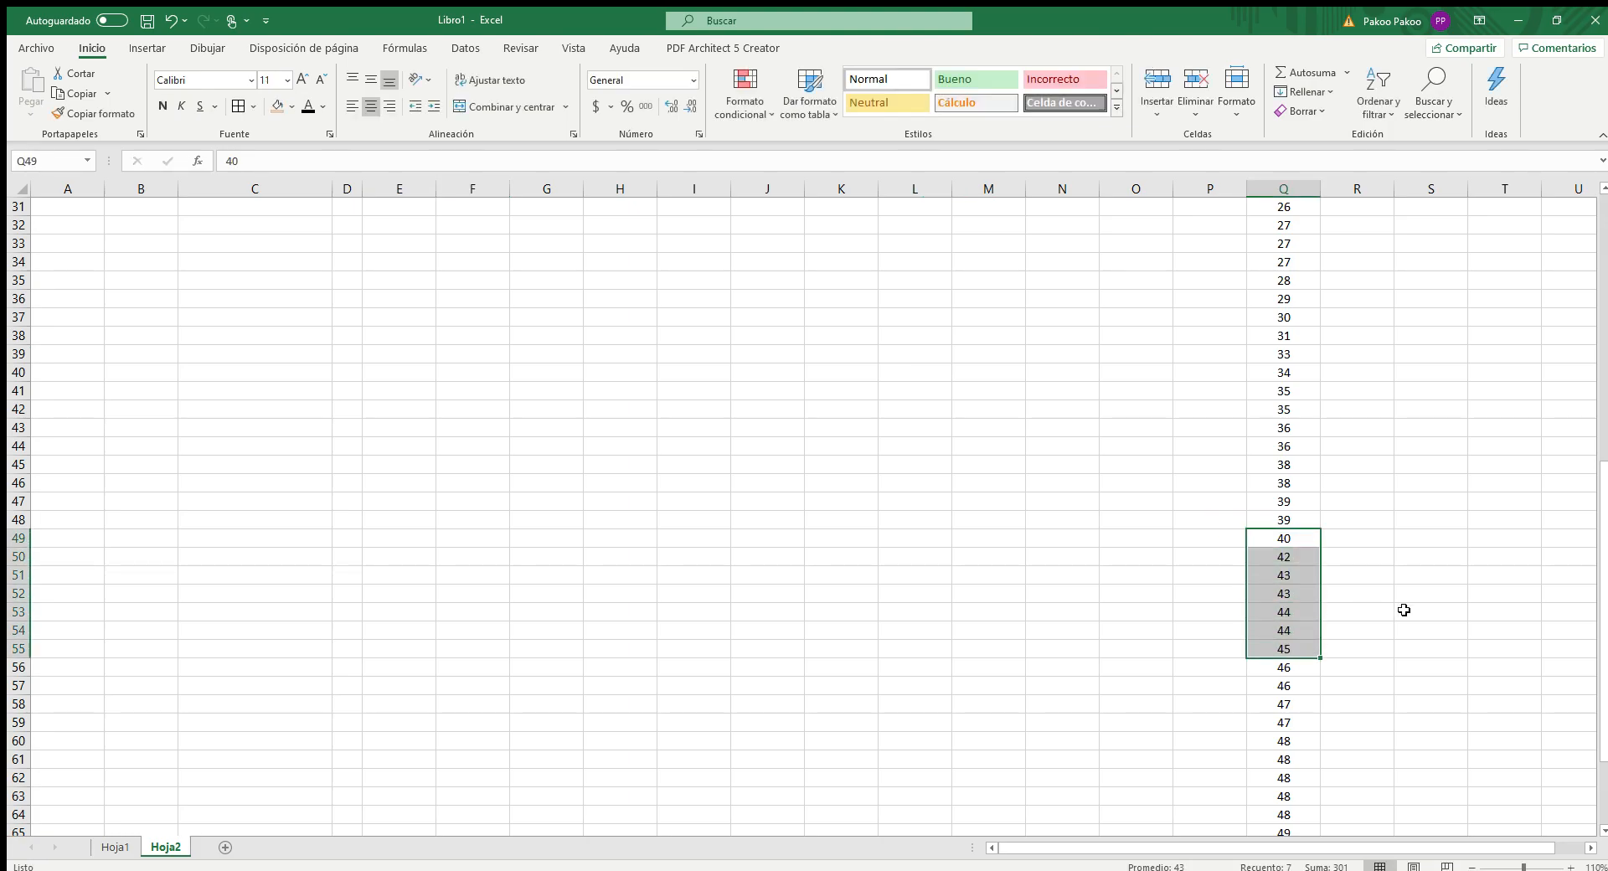
pyautogui.scroll(5, 631, 558)
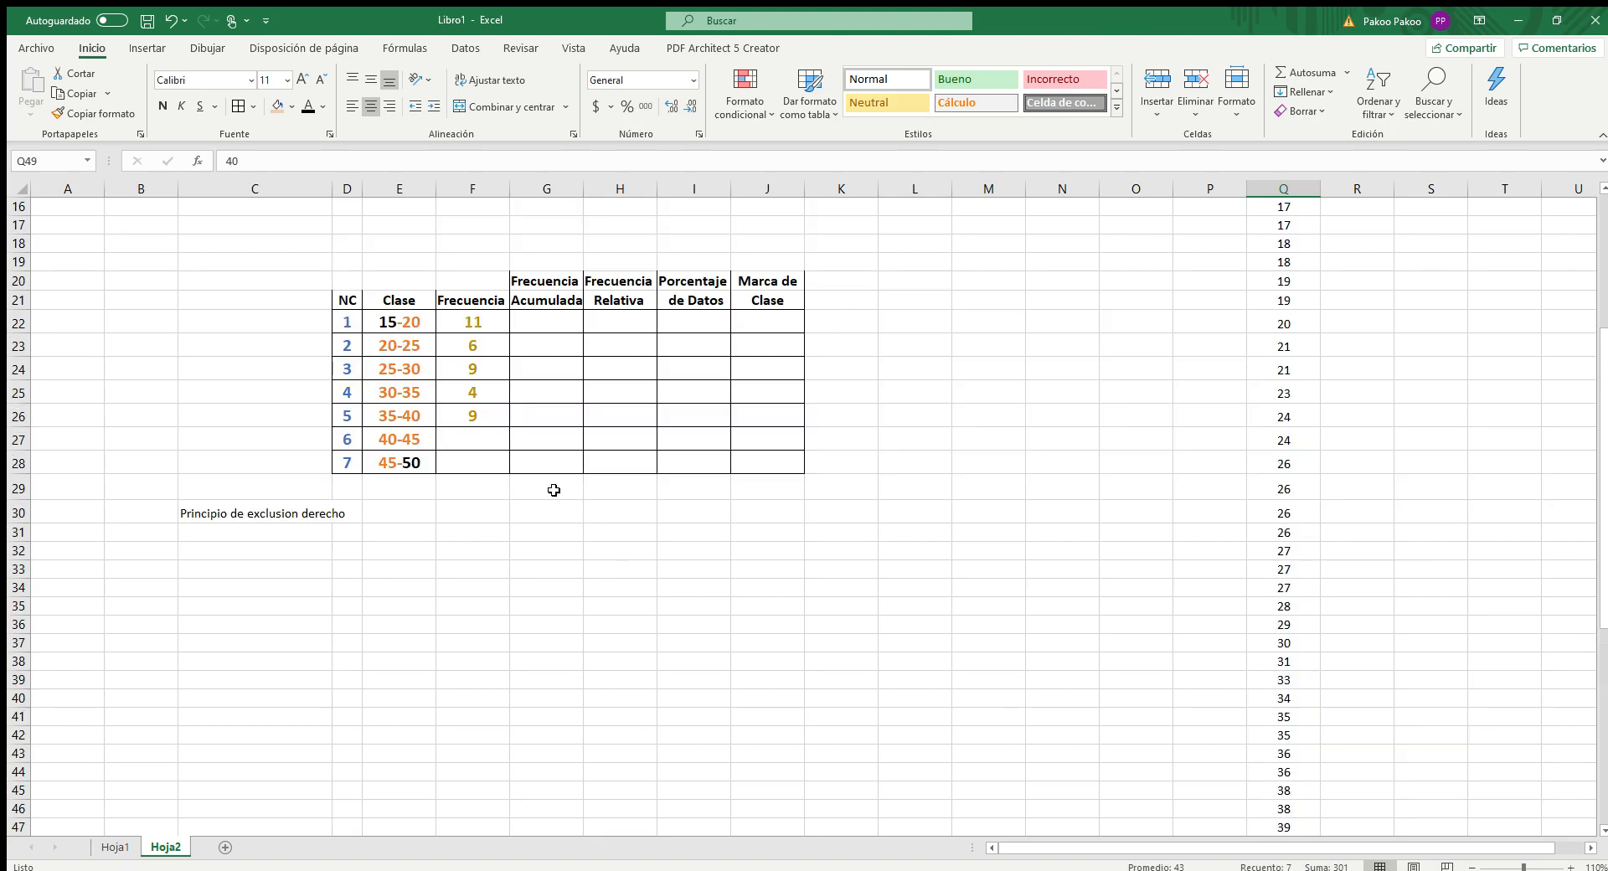
pyautogui.click(491, 440)
pyautogui.write('7')
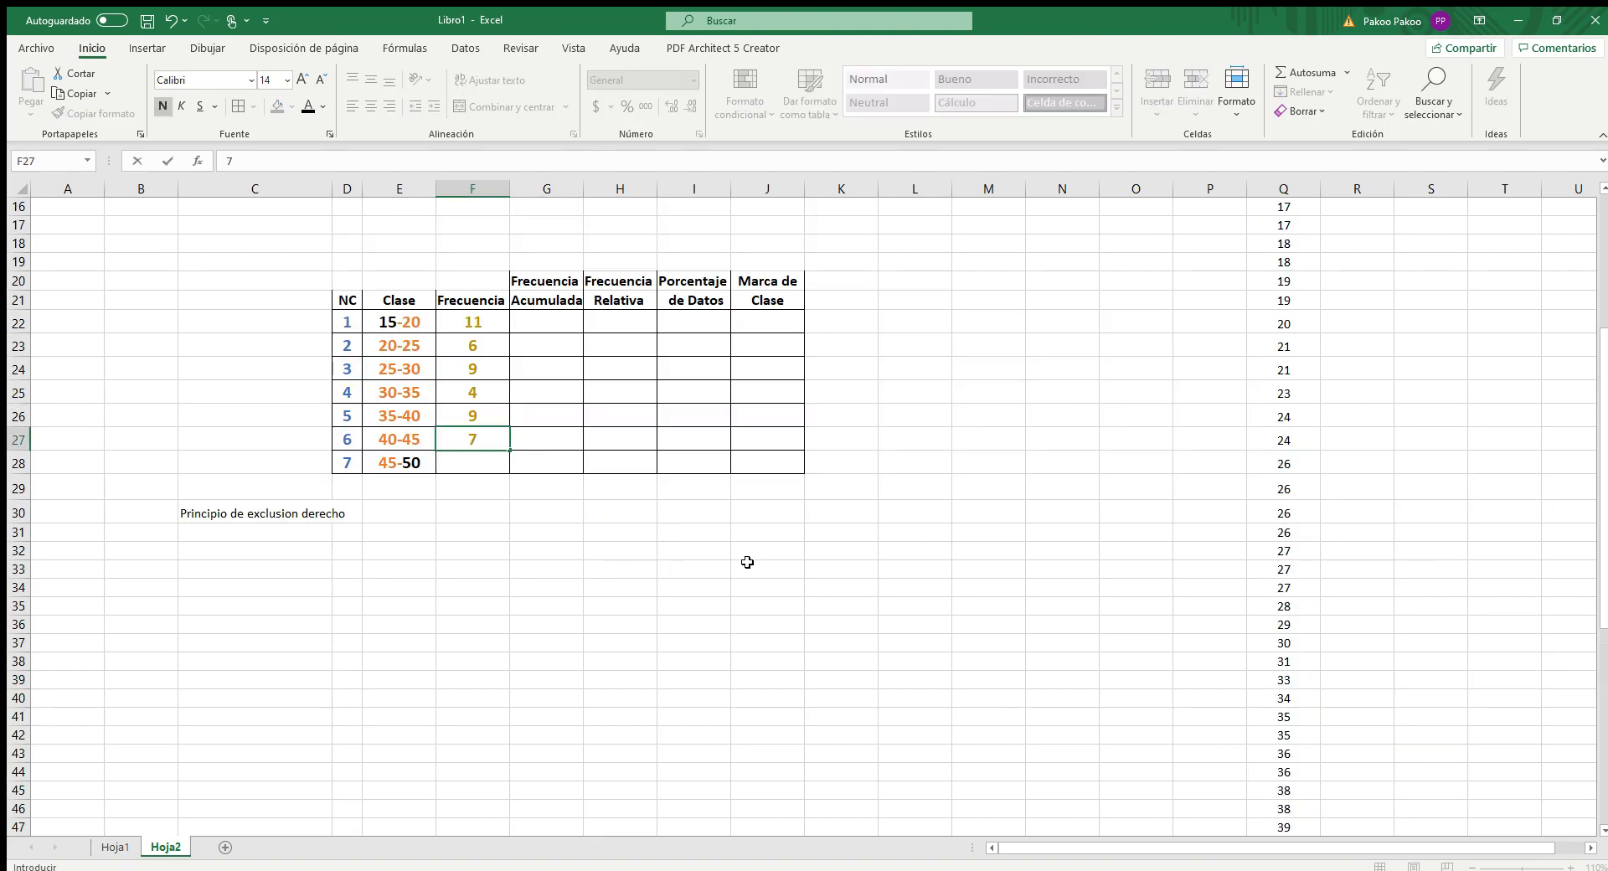
pyautogui.click(924, 775)
# Count the values in Q55:Q70 that belong to class 45-50 and enter 16 as its Frecuencia in F28
pyautogui.scroll(-4, 925, 767)
pyautogui.scroll(2, 626, 442)
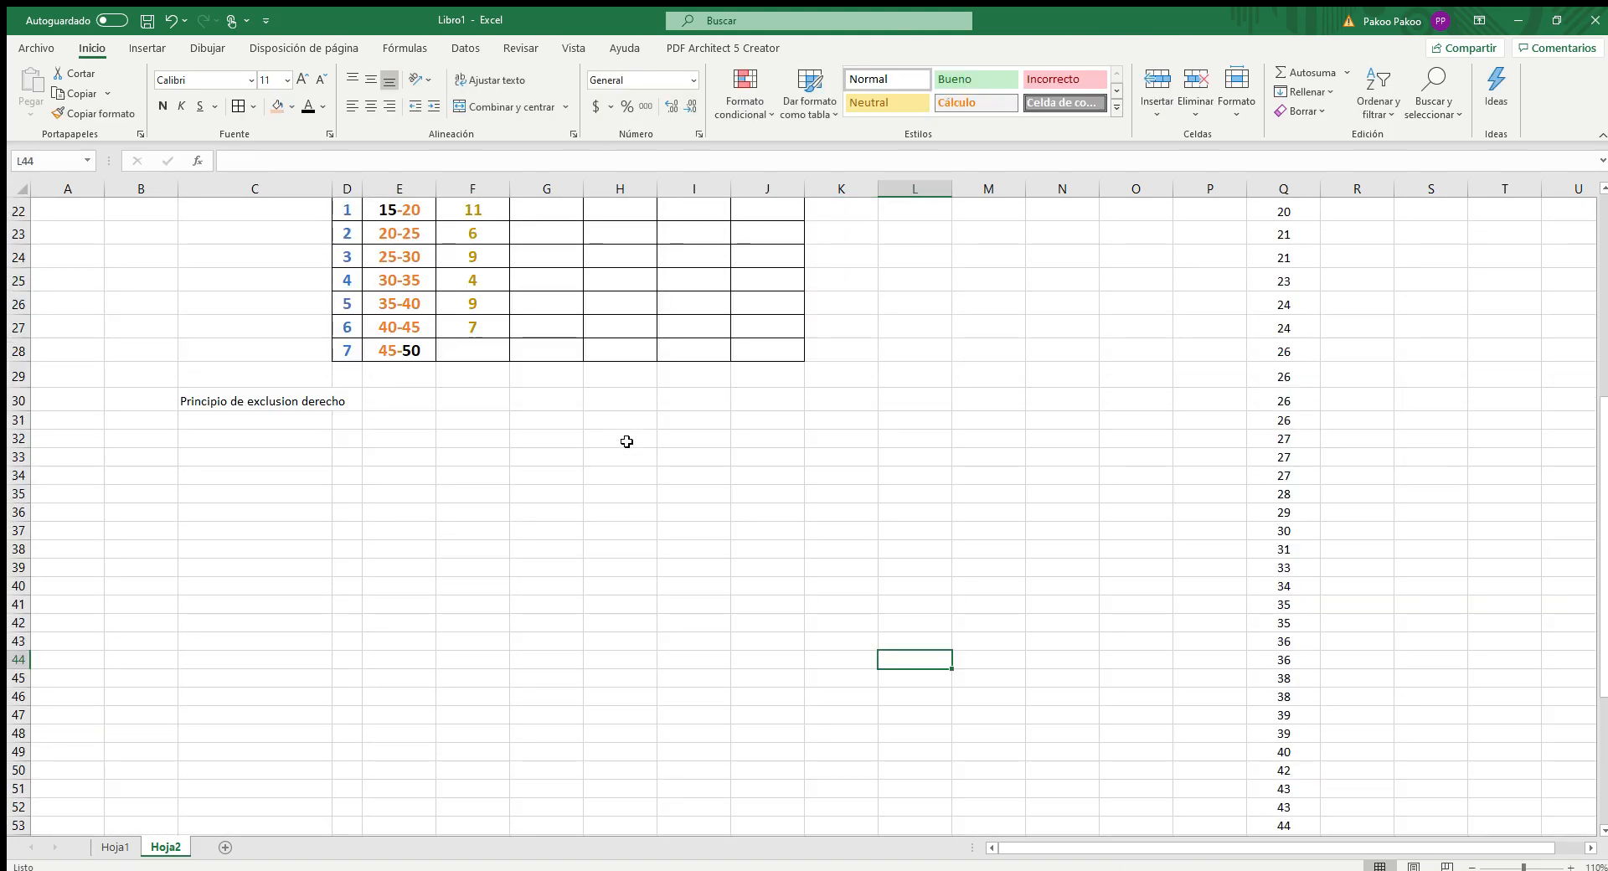
pyautogui.scroll(1, 626, 442)
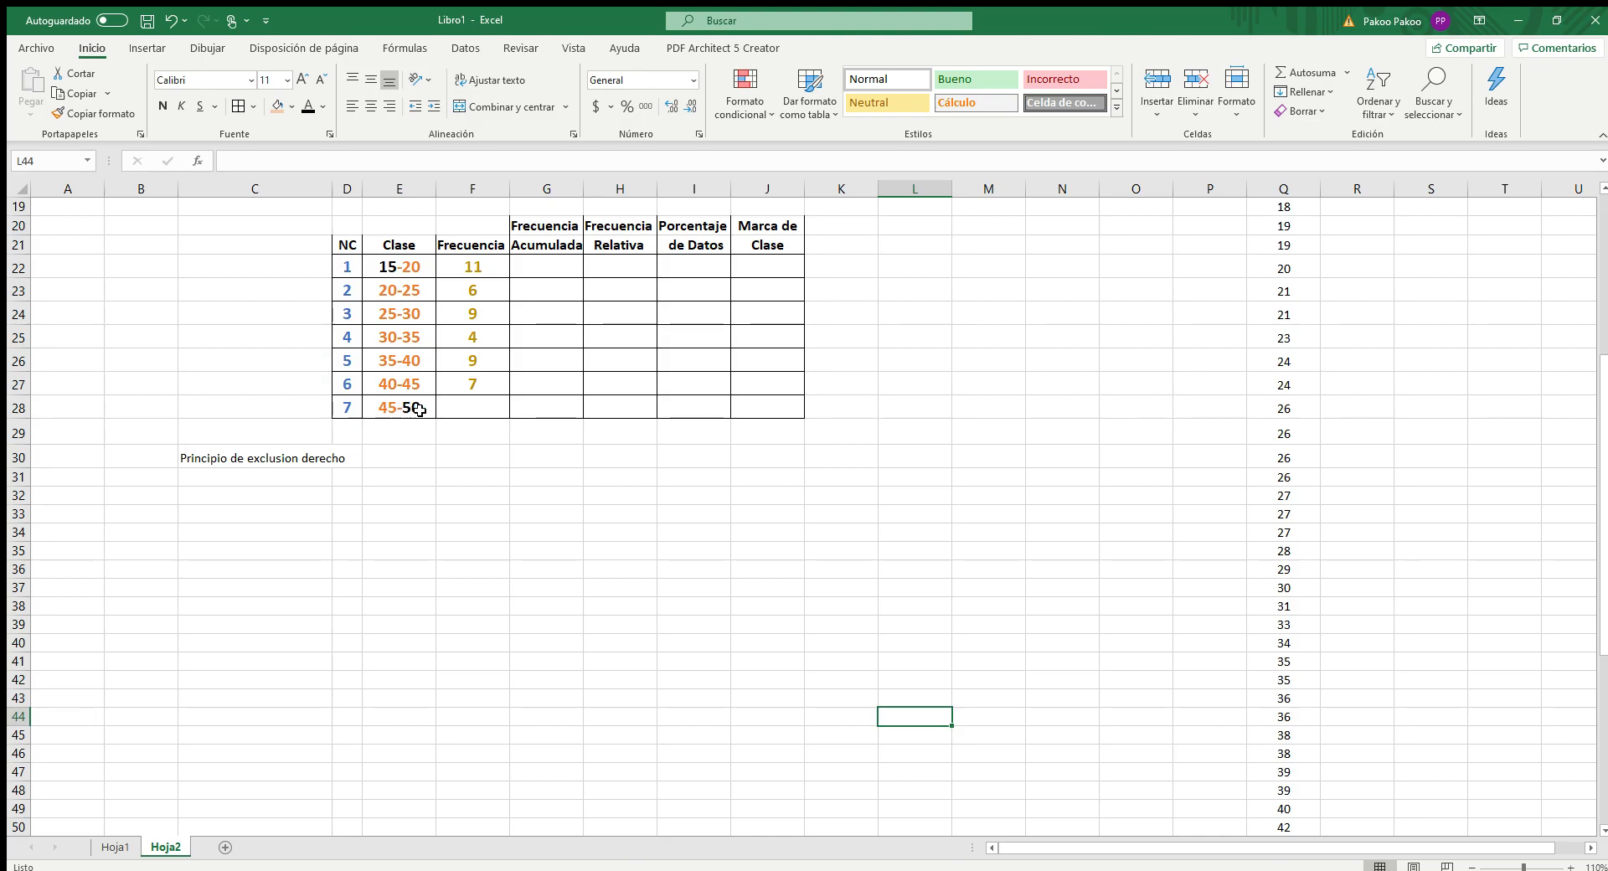
pyautogui.scroll(-7, 896, 532)
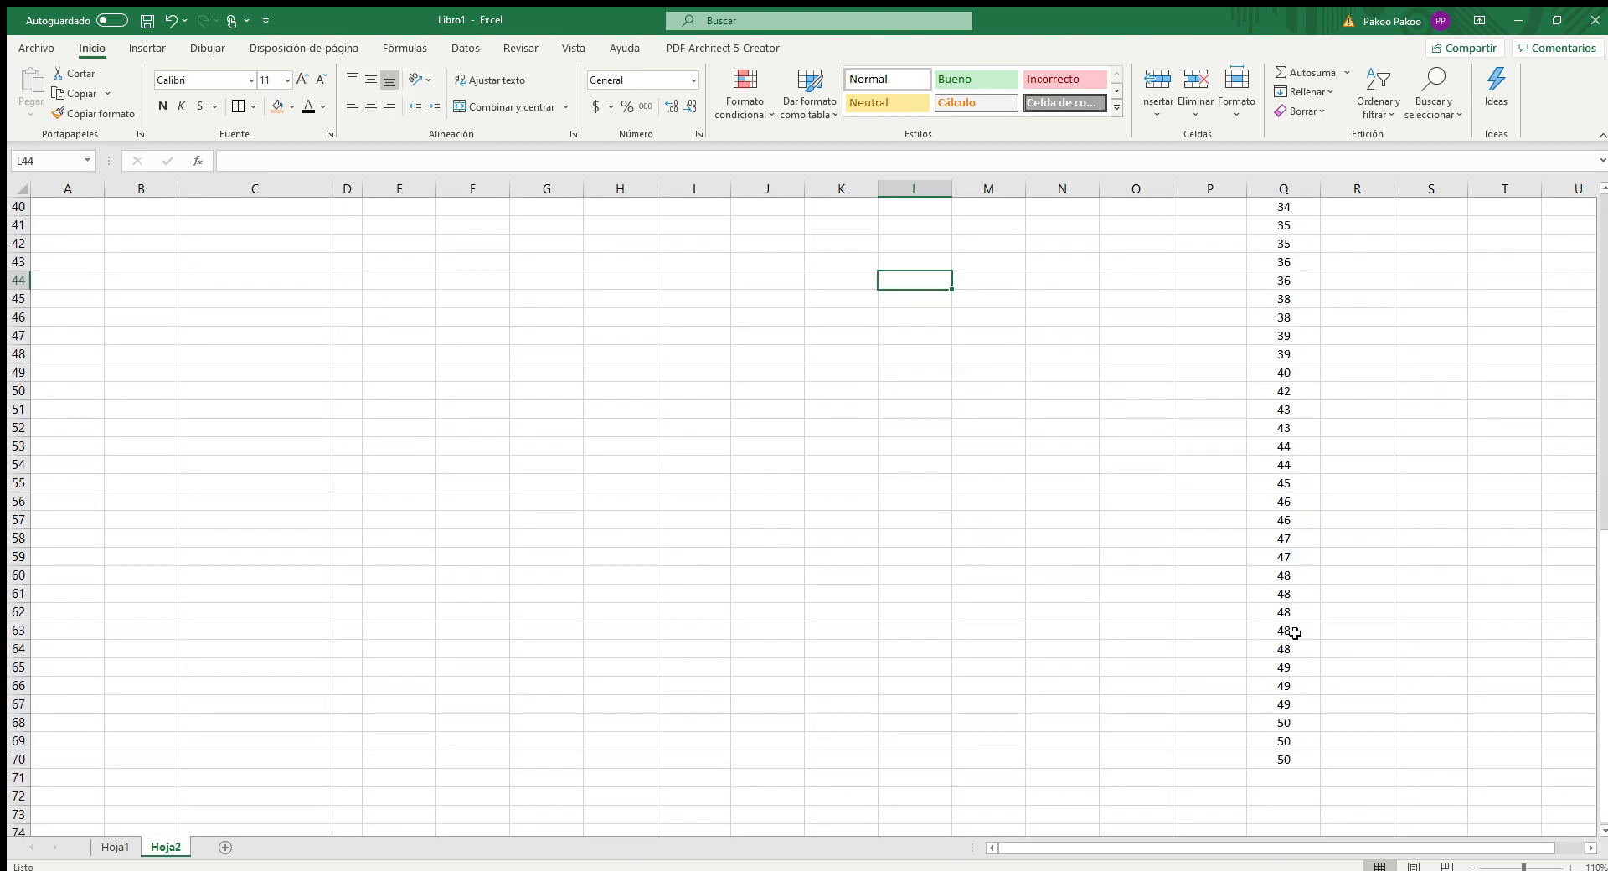
pyautogui.click(1292, 481)
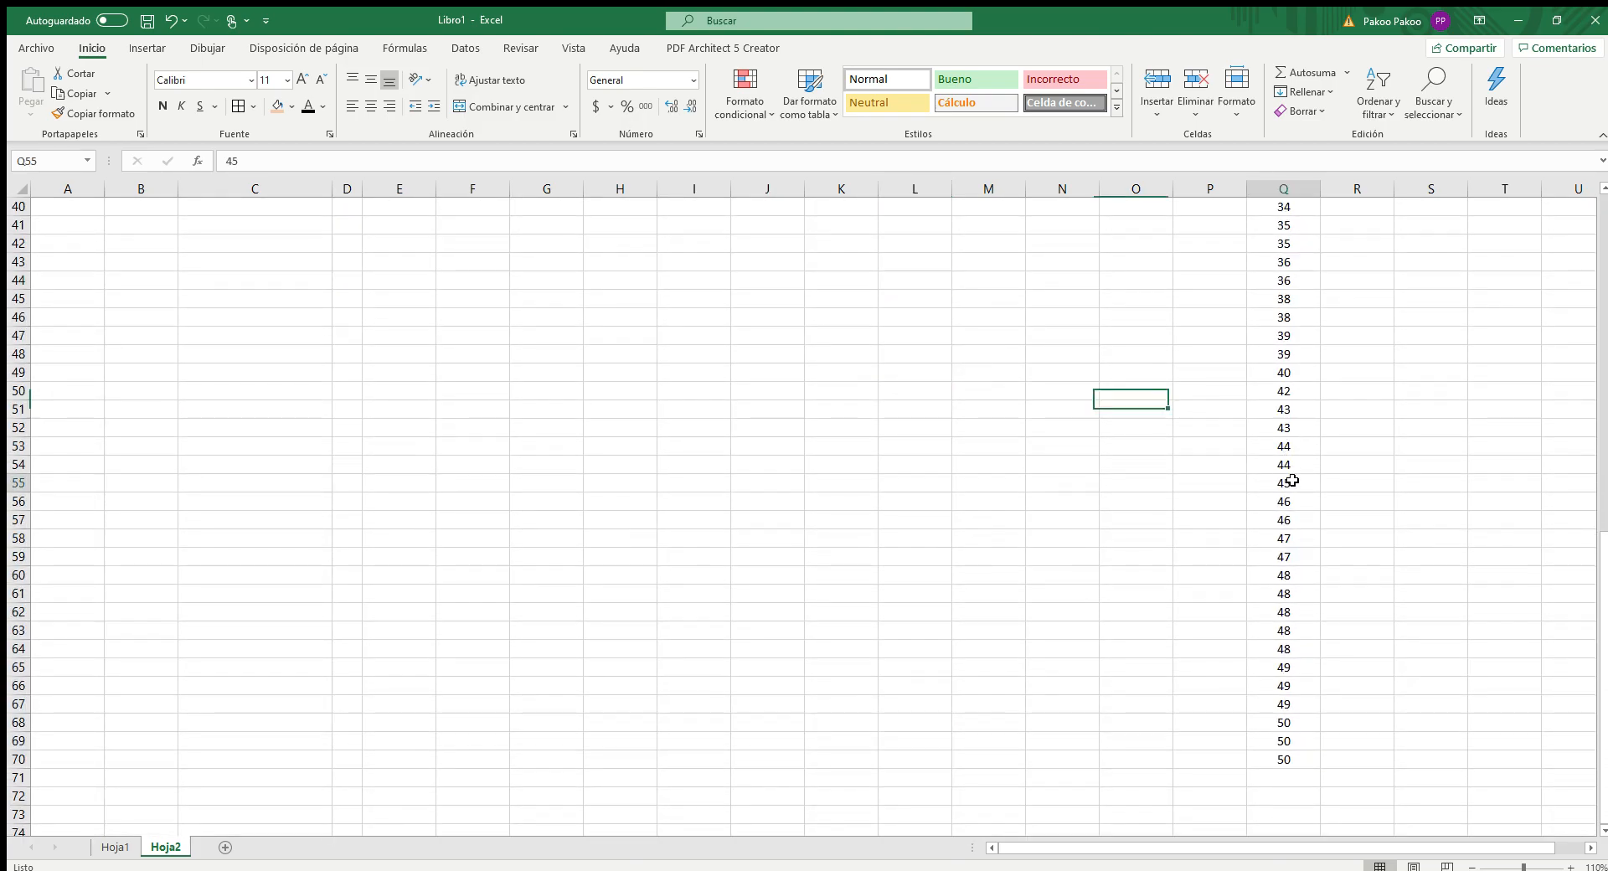
pyautogui.hotkey('shift', 'Down')
pyautogui.hotkey('shift', 'Down')
pyautogui.hotkey('shift', 'Down')
pyautogui.hotkey('shift', 'Down')
pyautogui.hotkey('shift', 'Down')
pyautogui.hotkey('shift', 'Down')
pyautogui.hotkey('shift', 'Down')
pyautogui.hotkey('shift', 'Down')
pyautogui.hotkey('shift', 'Down')
pyautogui.hotkey('shift', 'Down')
pyautogui.hotkey('shift', 'Down')
pyautogui.hotkey('shift', 'Down')
pyautogui.hotkey('shift', 'Down')
pyautogui.hotkey('shift', 'Down')
pyautogui.hotkey('shift', 'Down')
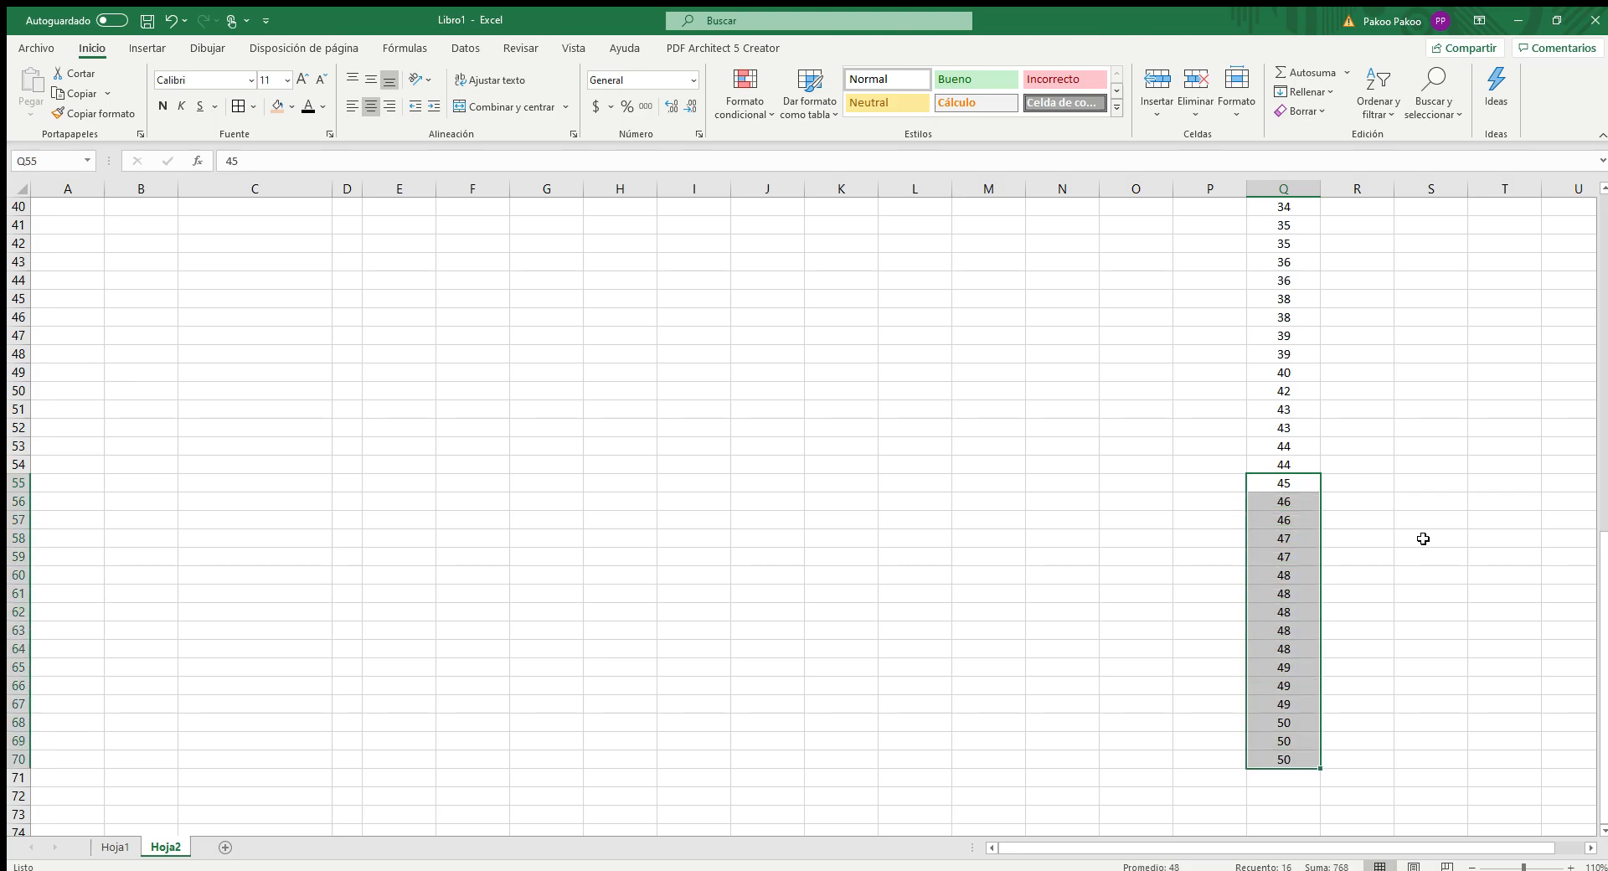
pyautogui.scroll(9, 882, 369)
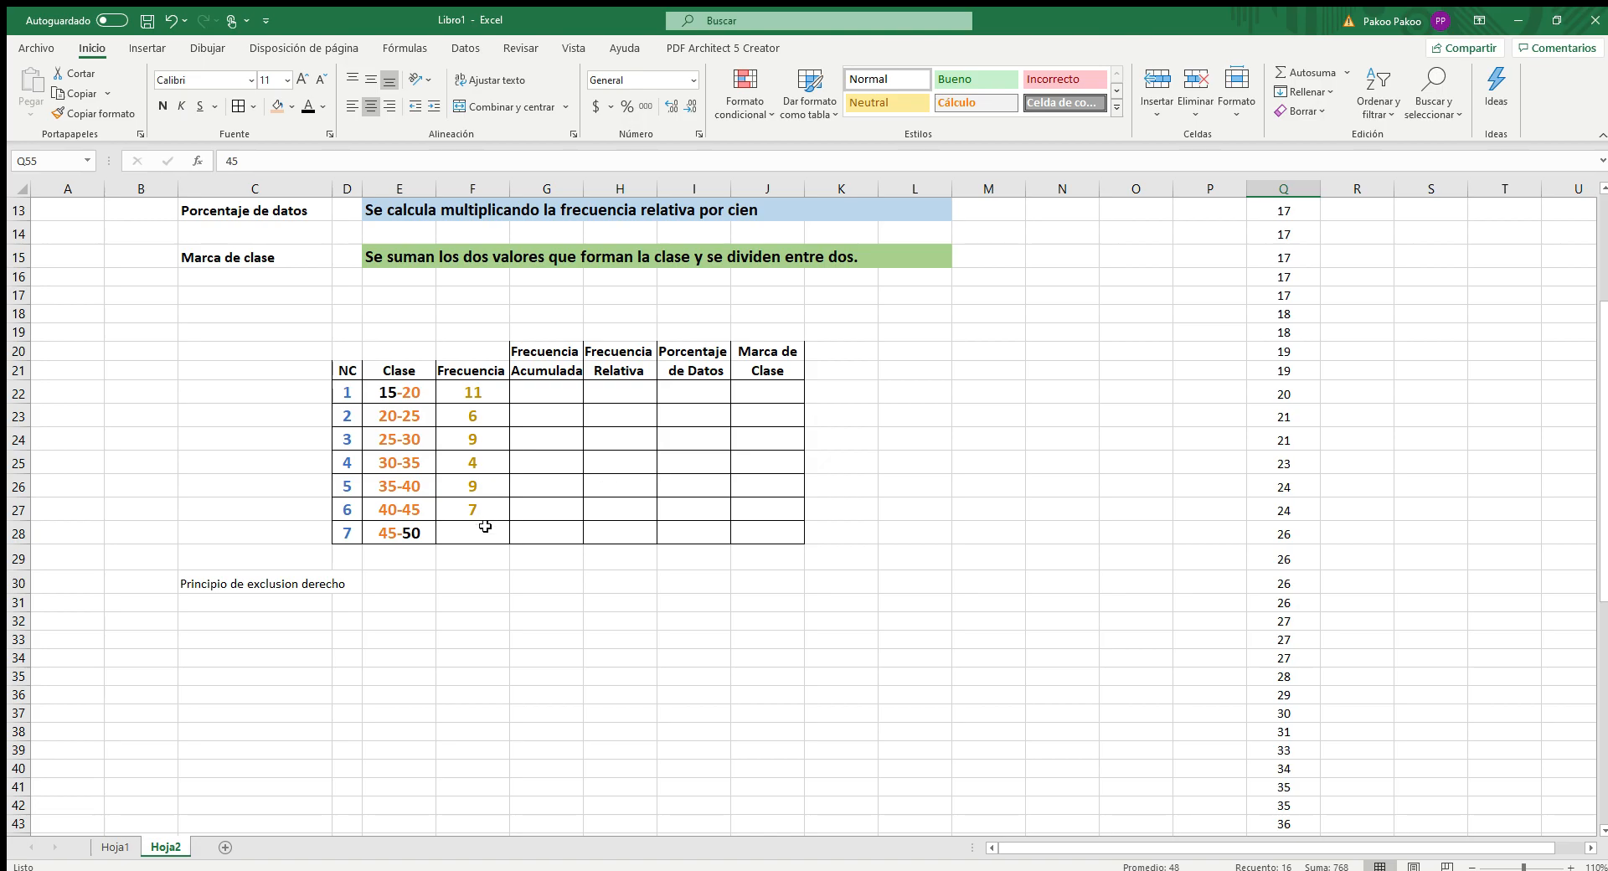
pyautogui.click(485, 526)
pyautogui.write('6')
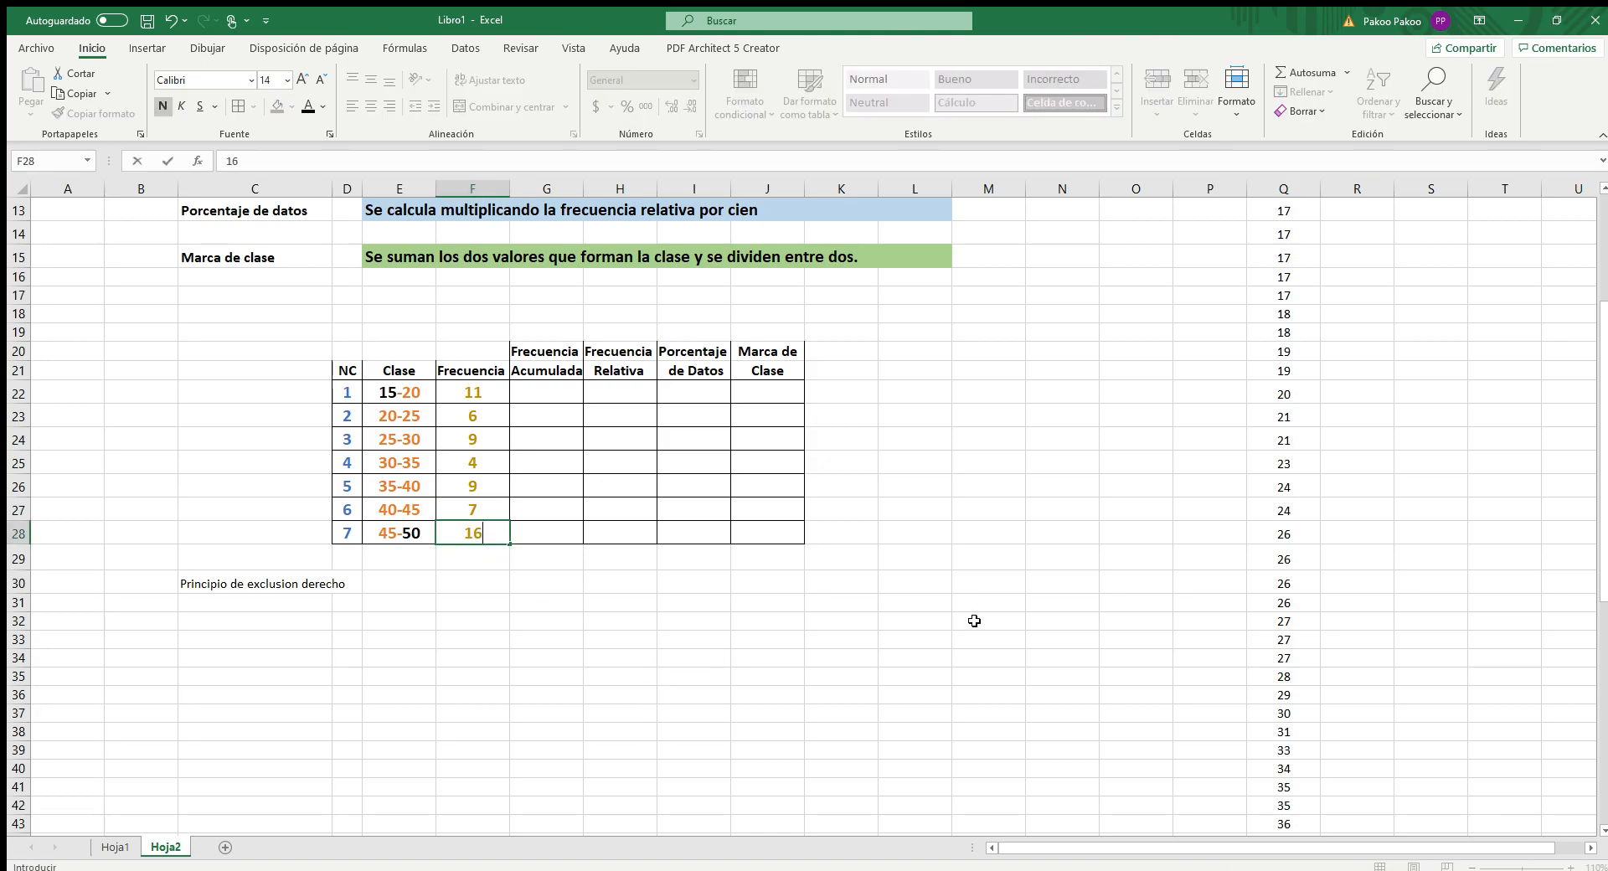
pyautogui.click(974, 621)
# Total the Frecuencia values F22:F28 in F29 with AutoSum
pyautogui.moveTo(471, 392); pyautogui.dragTo(464, 533)
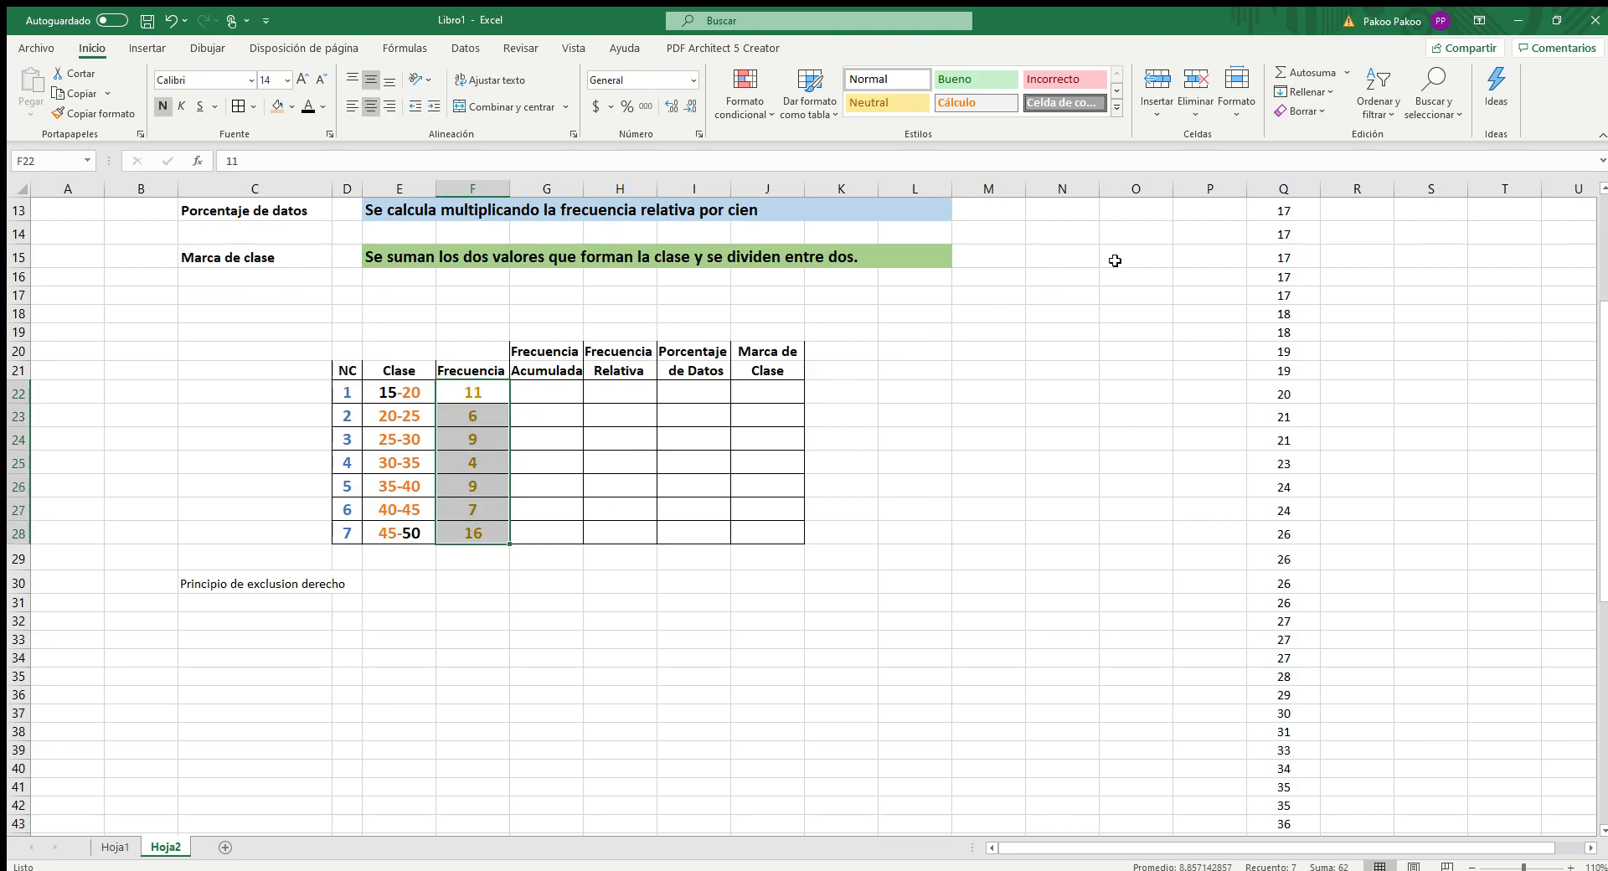
pyautogui.click(1311, 70)
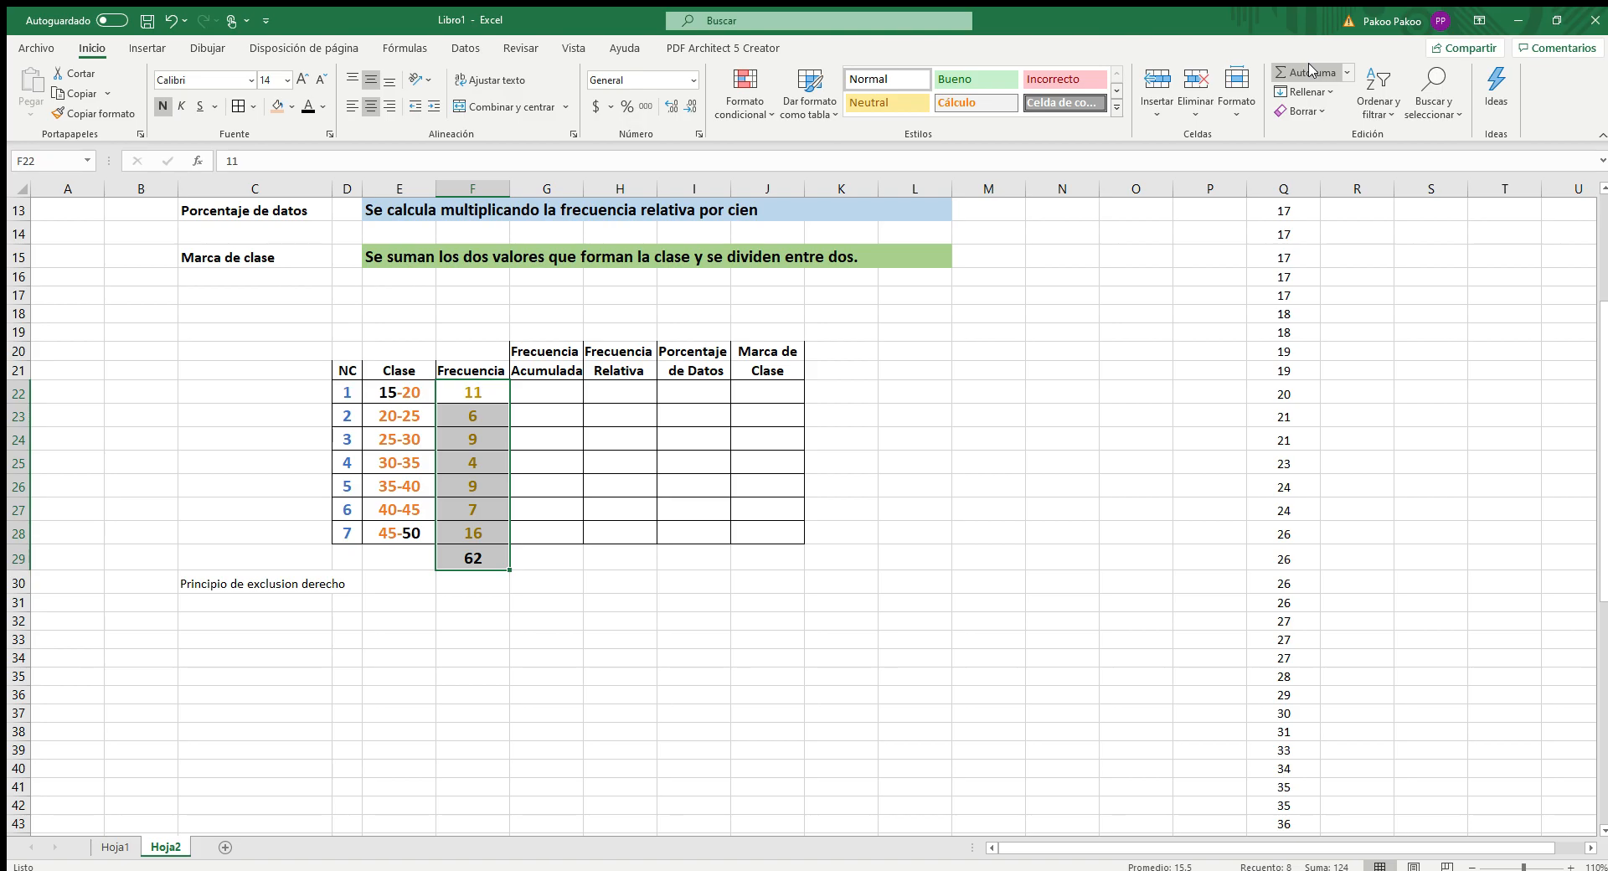
pyautogui.click(484, 552)
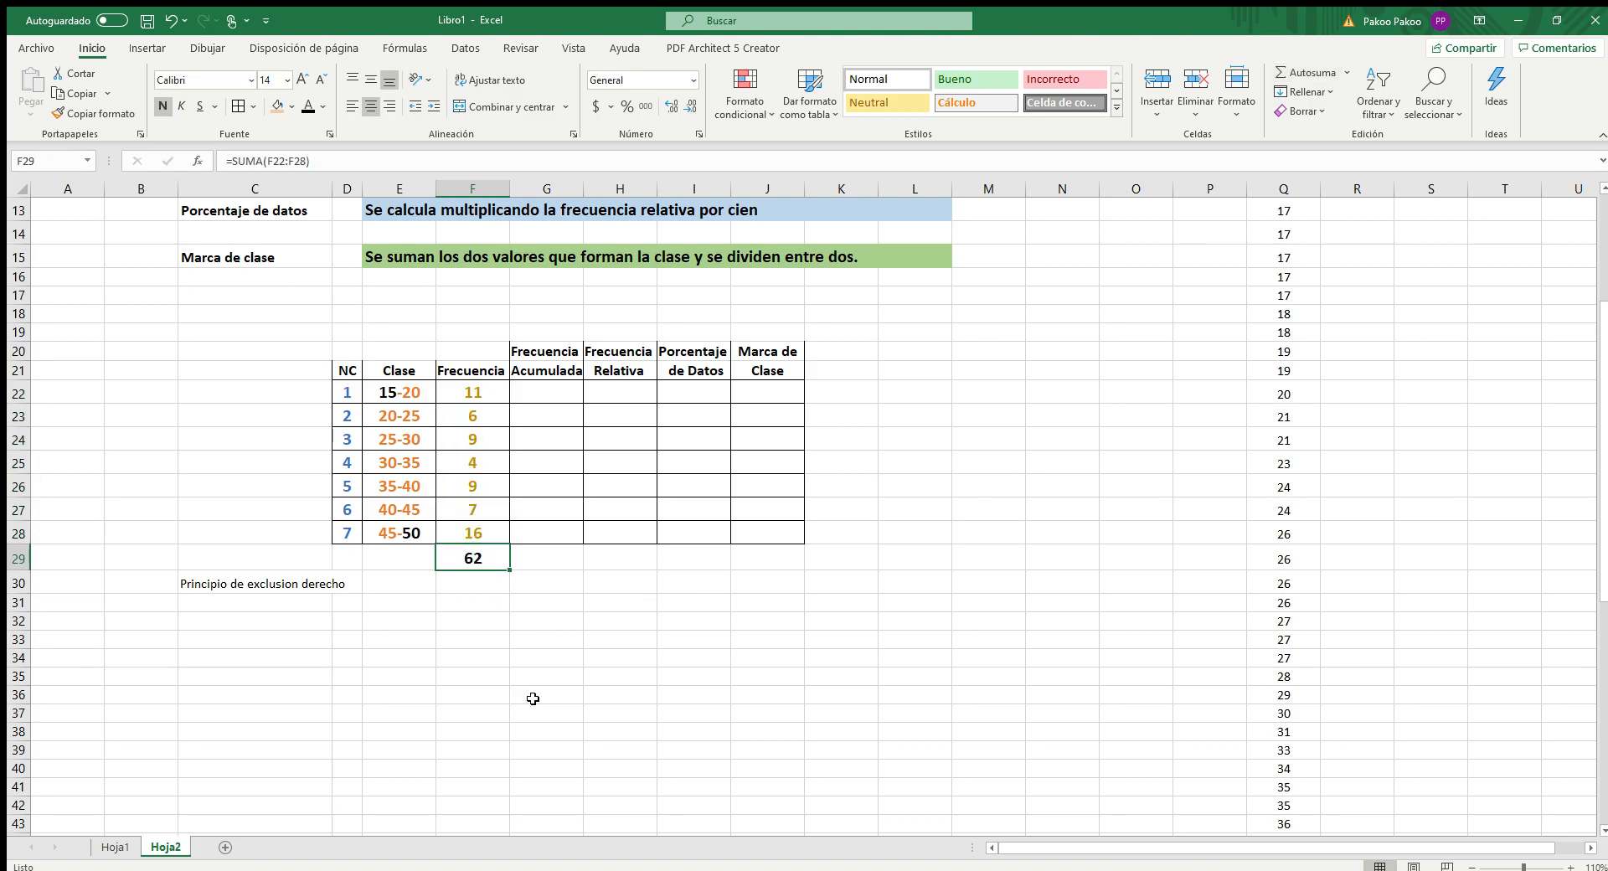
# Recount the column Q values of classes 15-20, 20-25, 25-30 and 30-35 and compare them with their Frecuencia entries
pyautogui.scroll(2, 565, 694)
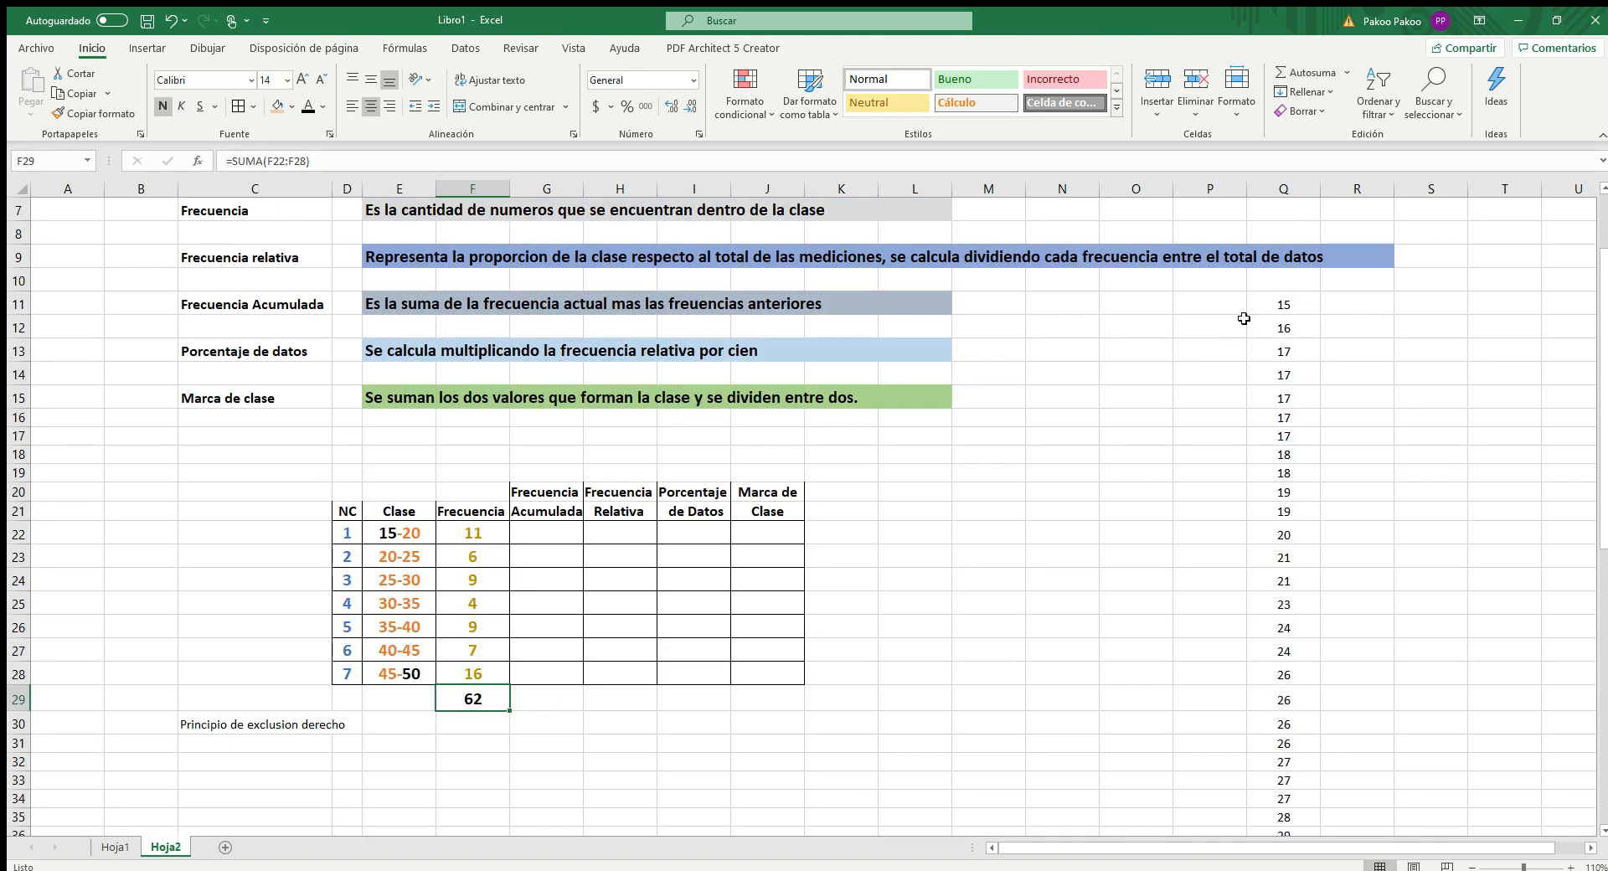
pyautogui.scroll(-1, 1076, 368)
pyautogui.scroll(-1, 1076, 368)
pyautogui.click(473, 464)
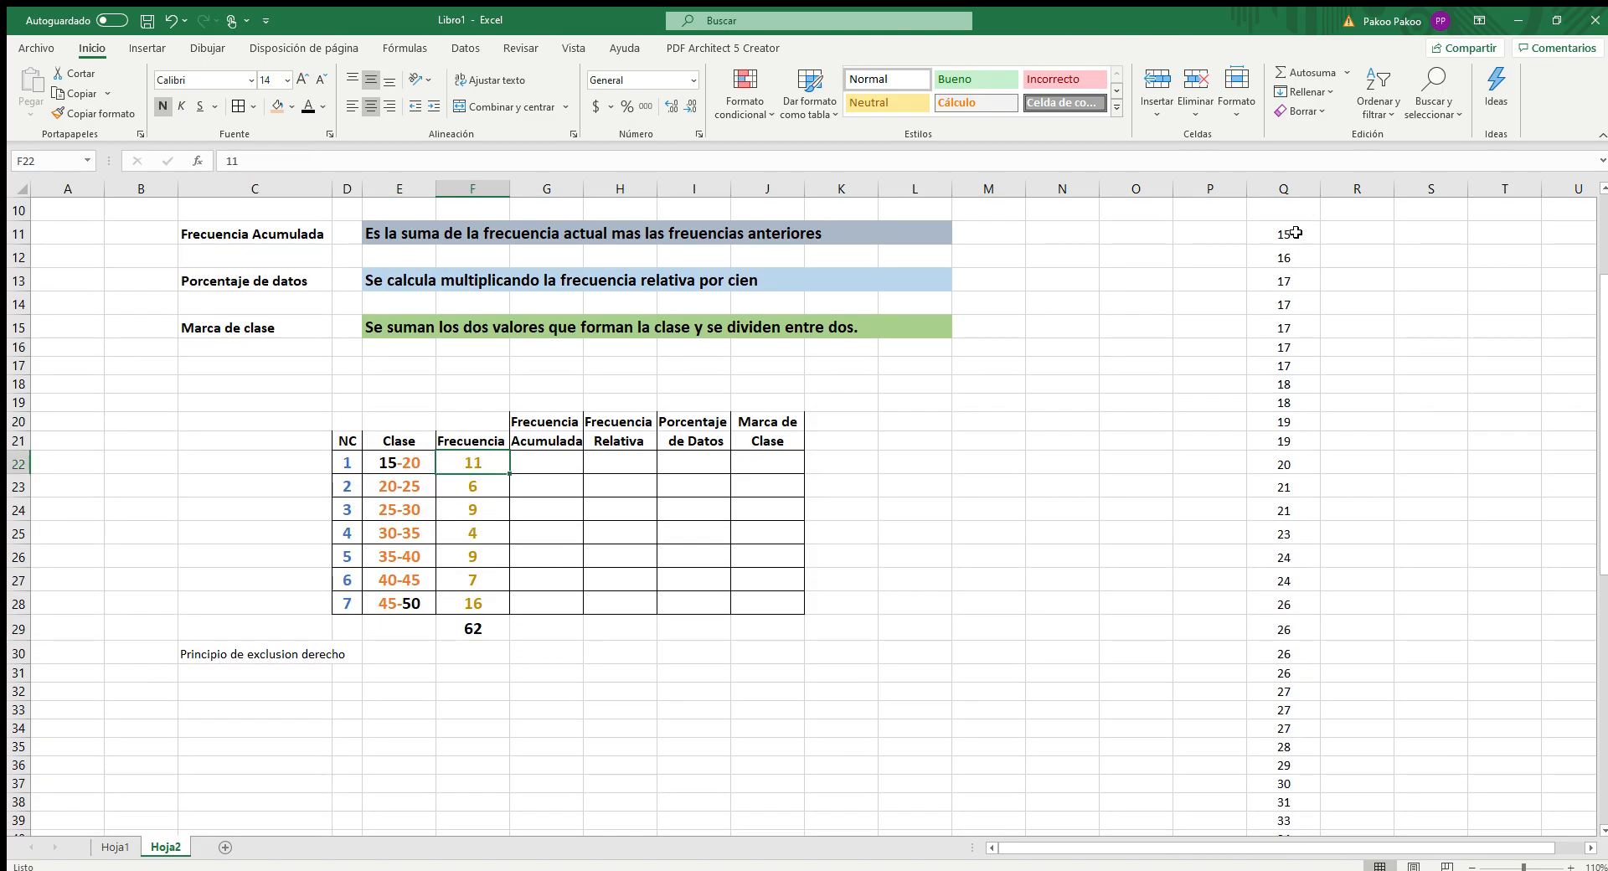
pyautogui.moveTo(1296, 233); pyautogui.dragTo(1306, 440)
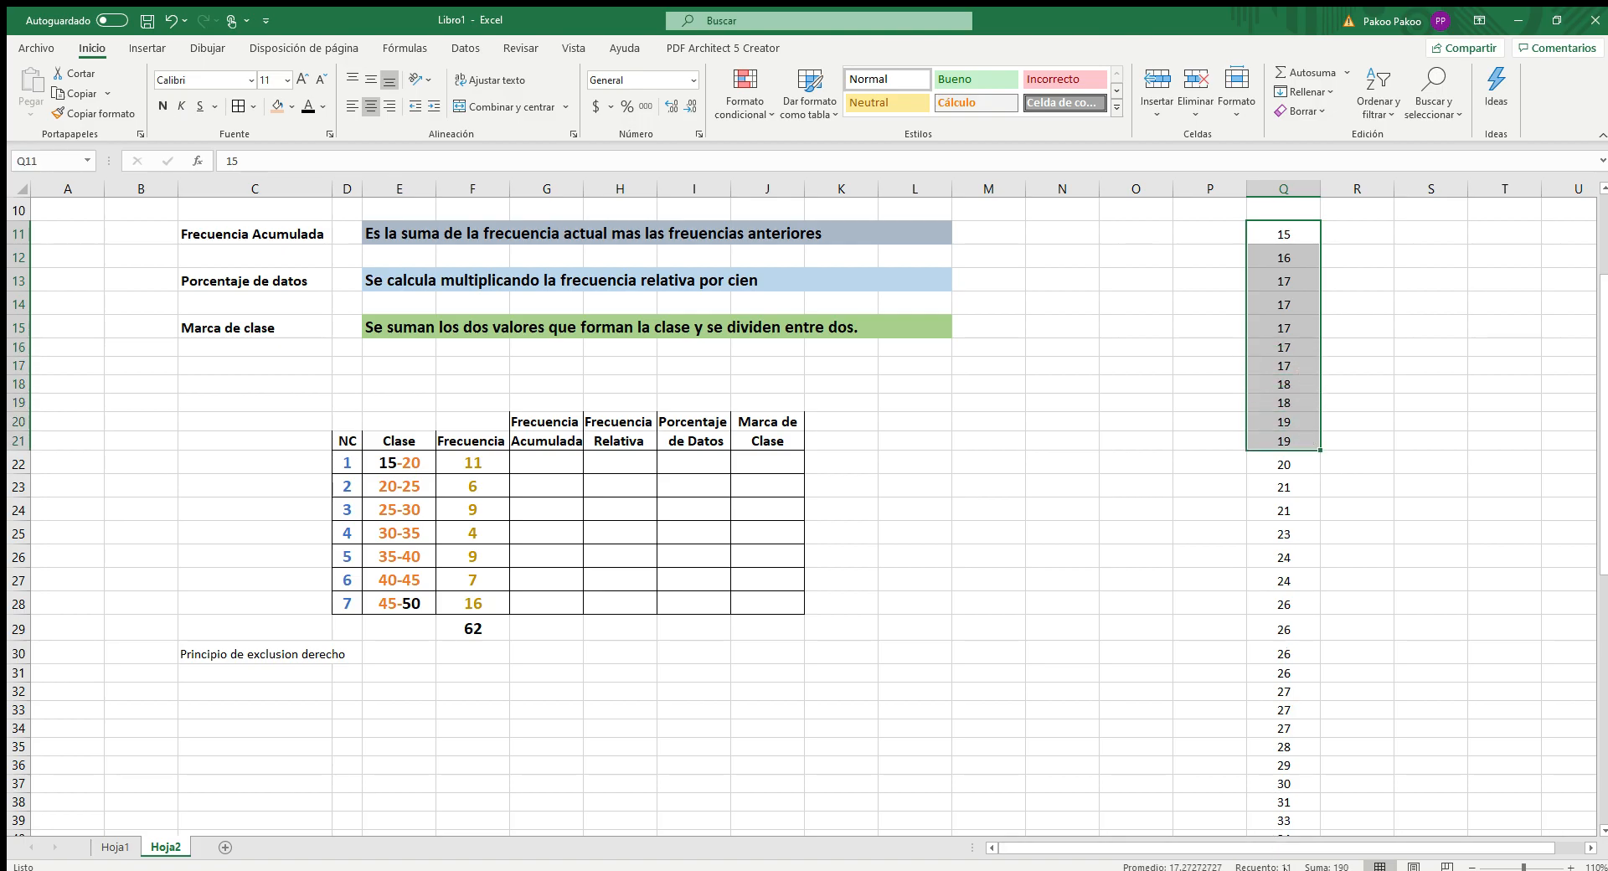
pyautogui.moveTo(1294, 456); pyautogui.dragTo(1288, 574)
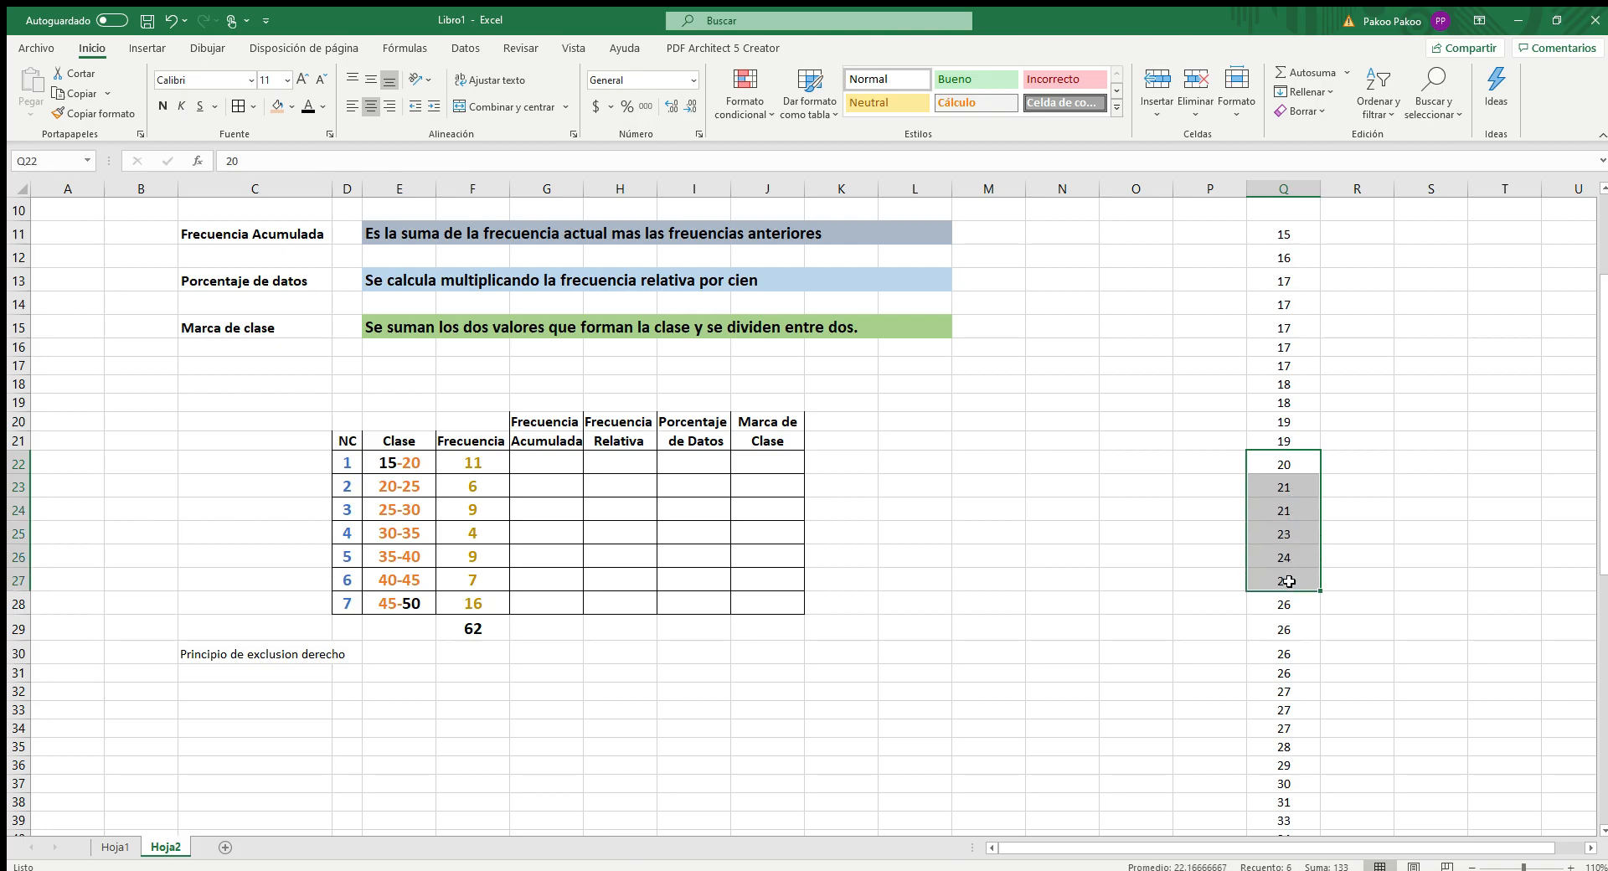
pyautogui.scroll(-3, 1148, 585)
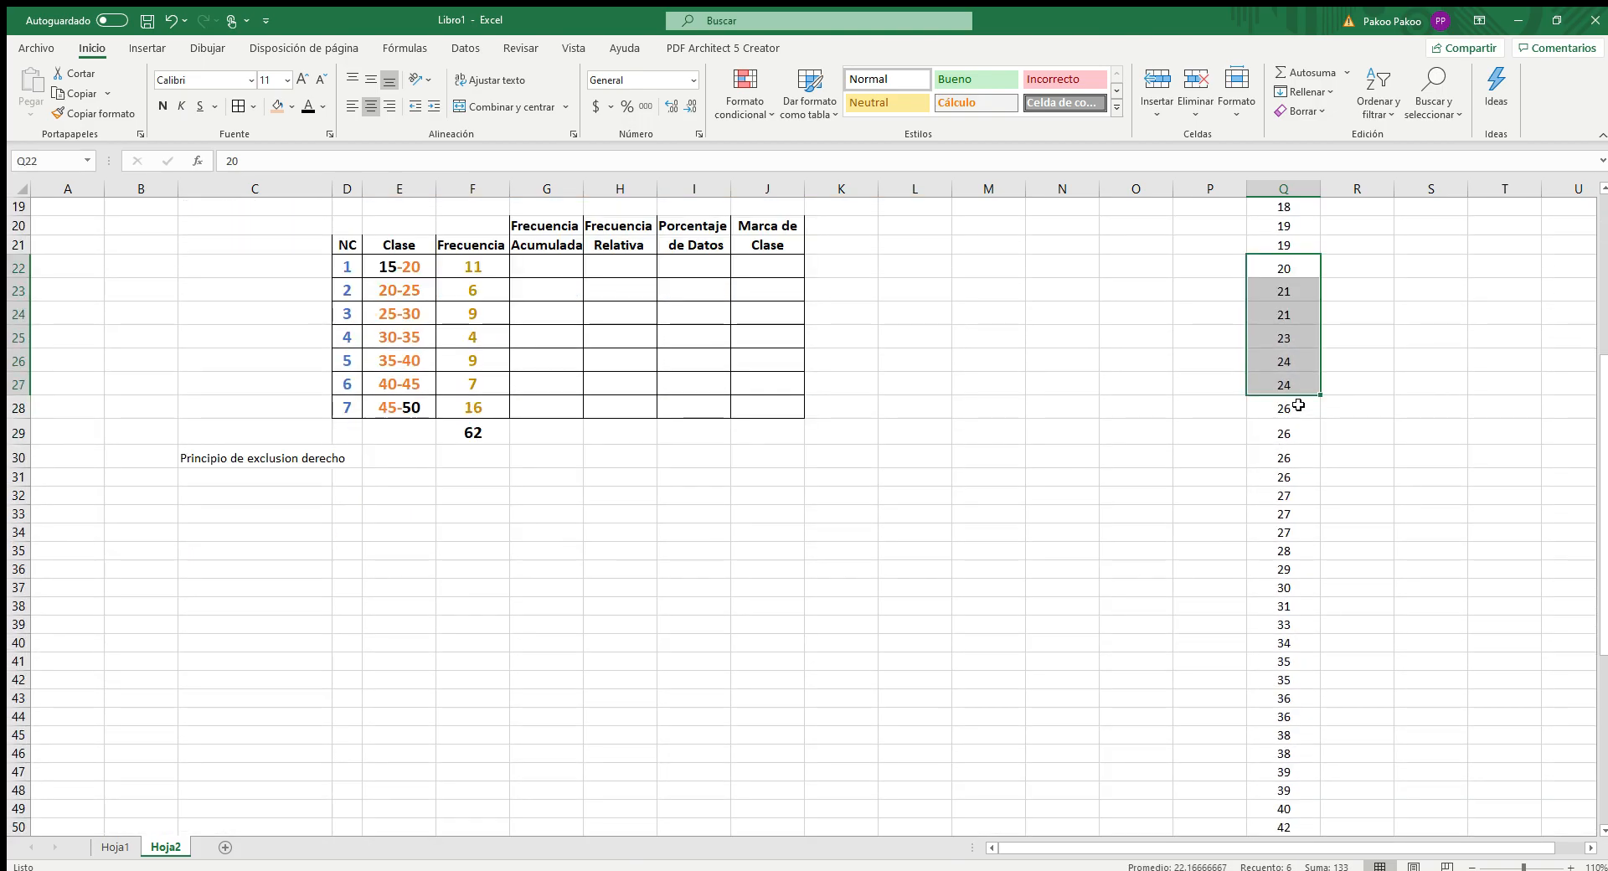
pyautogui.moveTo(1298, 404); pyautogui.dragTo(1299, 565)
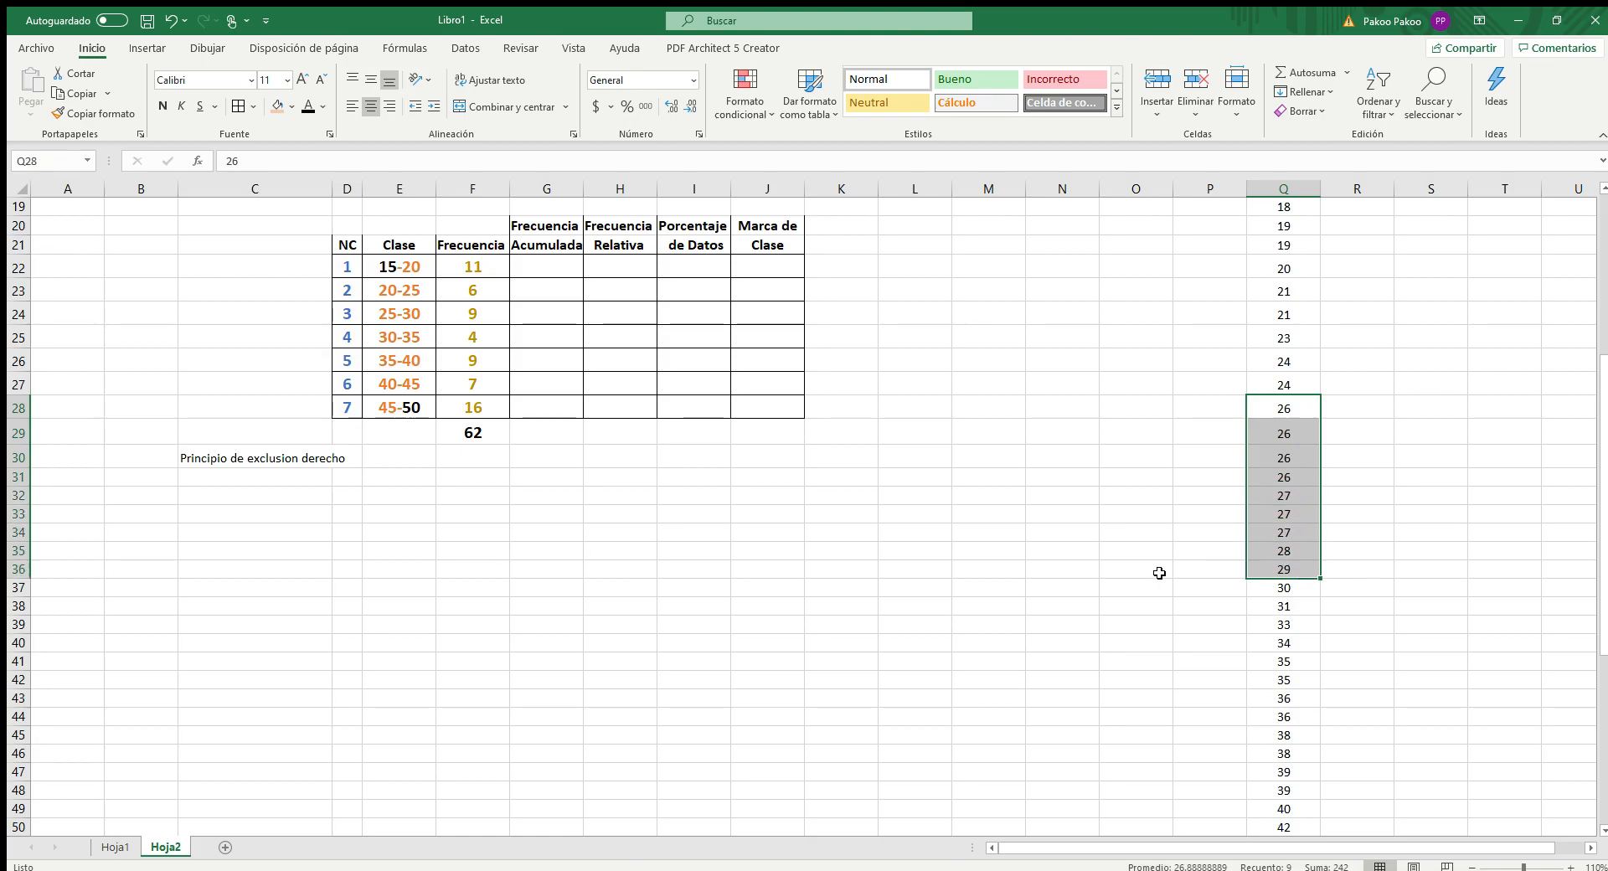
pyautogui.scroll(-1, 1157, 576)
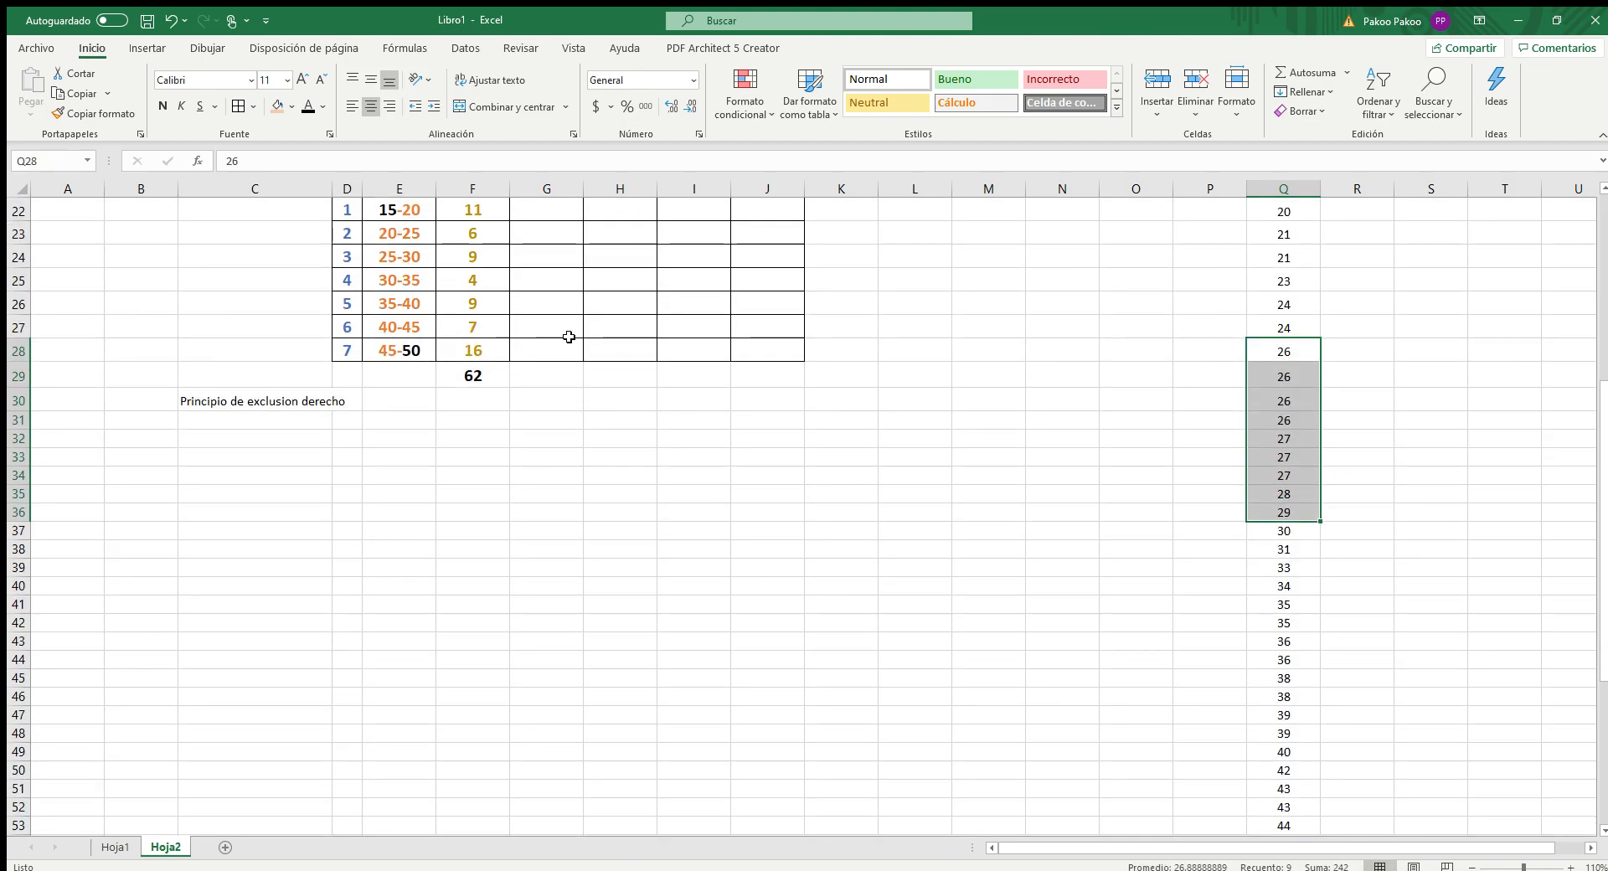
pyautogui.moveTo(1256, 530); pyautogui.dragTo(1256, 589)
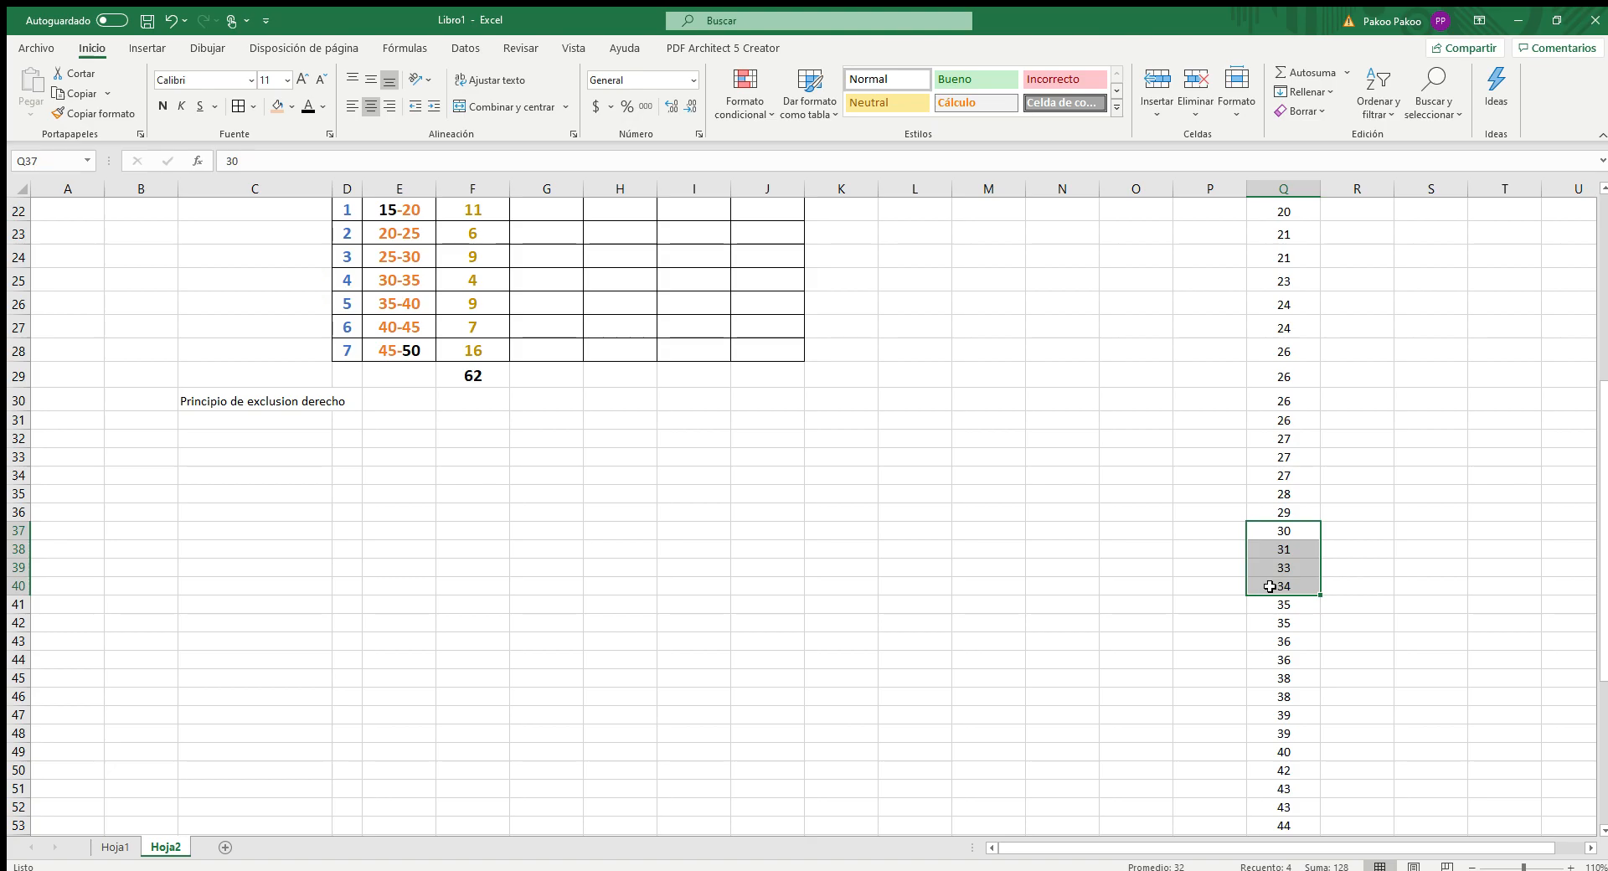
# Recount class 35-40 over Q41:Q48, leaving out the value 40, and set its Frecuencia in F26 to 8
pyautogui.click(1279, 606)
pyautogui.moveTo(1279, 606); pyautogui.dragTo(1272, 752)
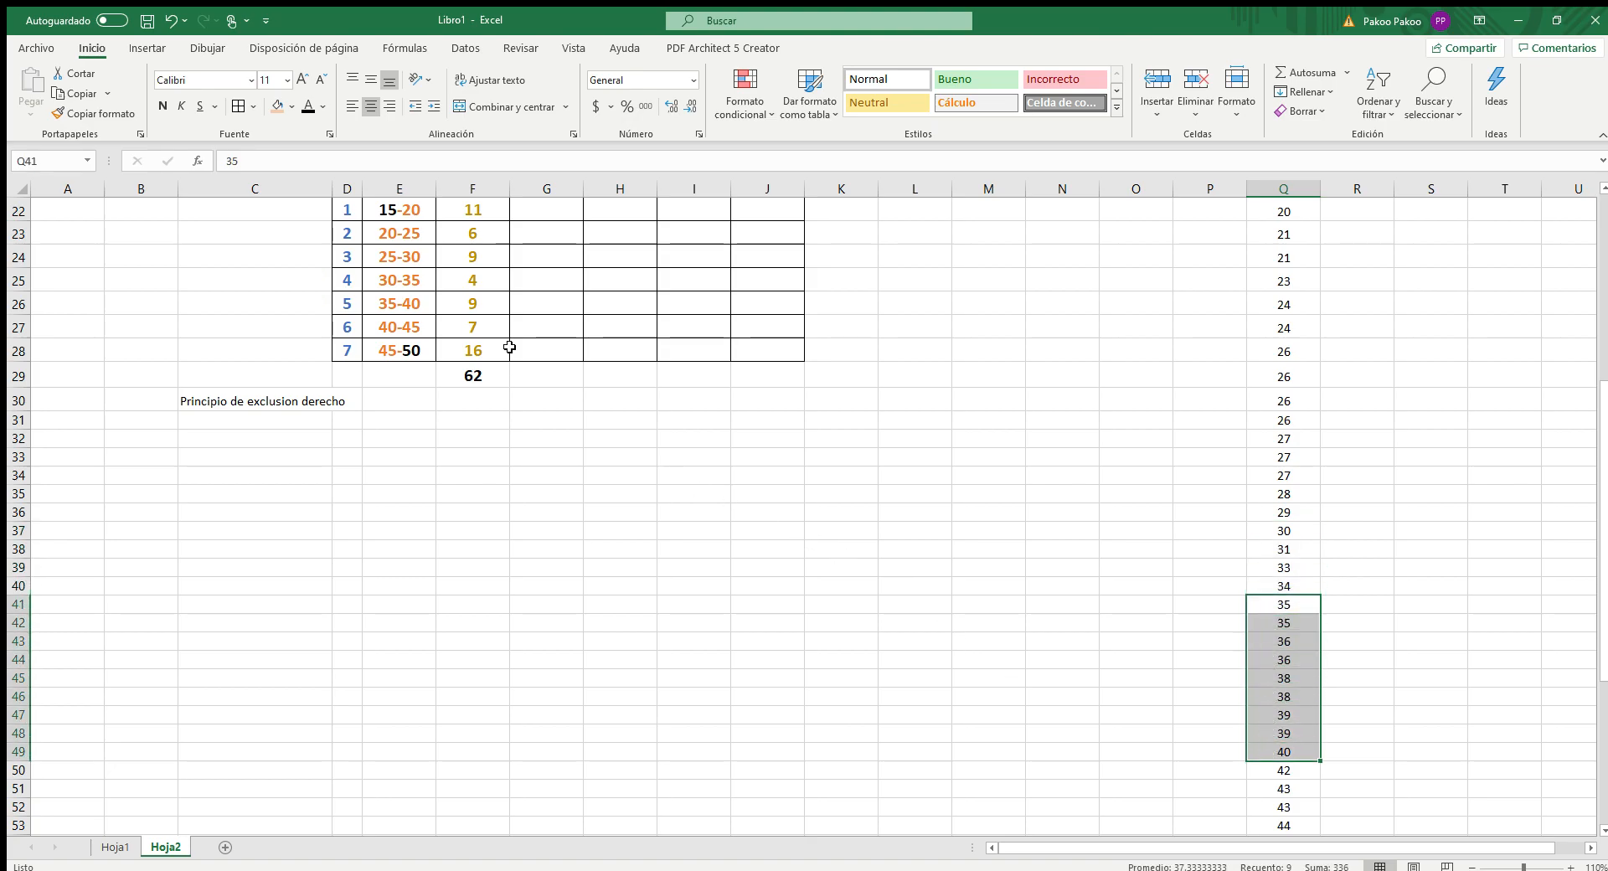
pyautogui.scroll(-3, 872, 456)
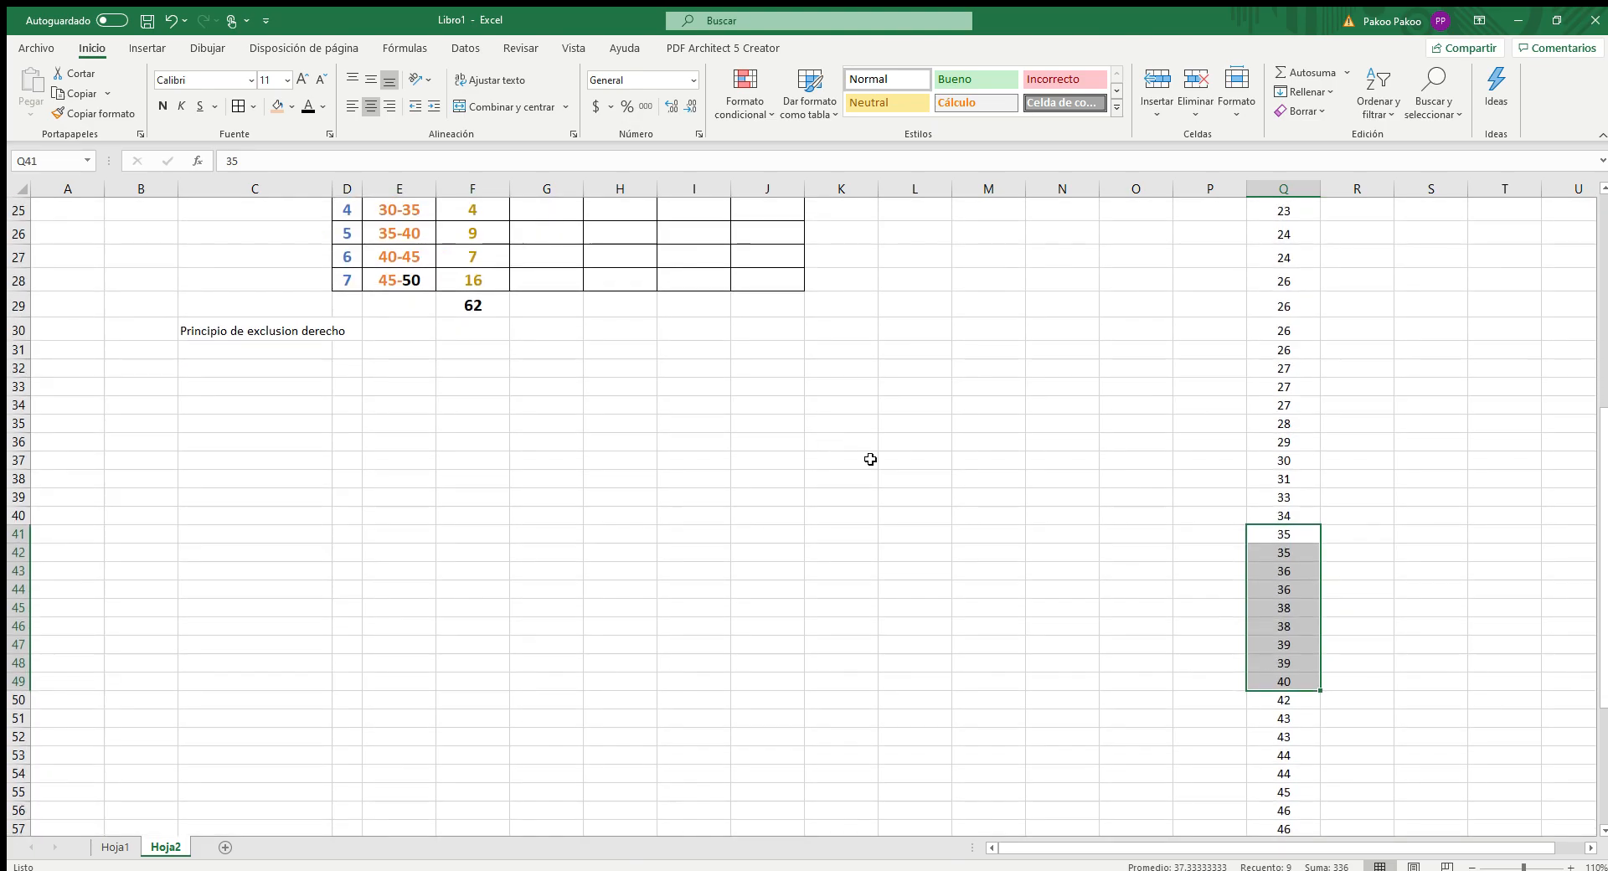
pyautogui.scroll(3, 1195, 563)
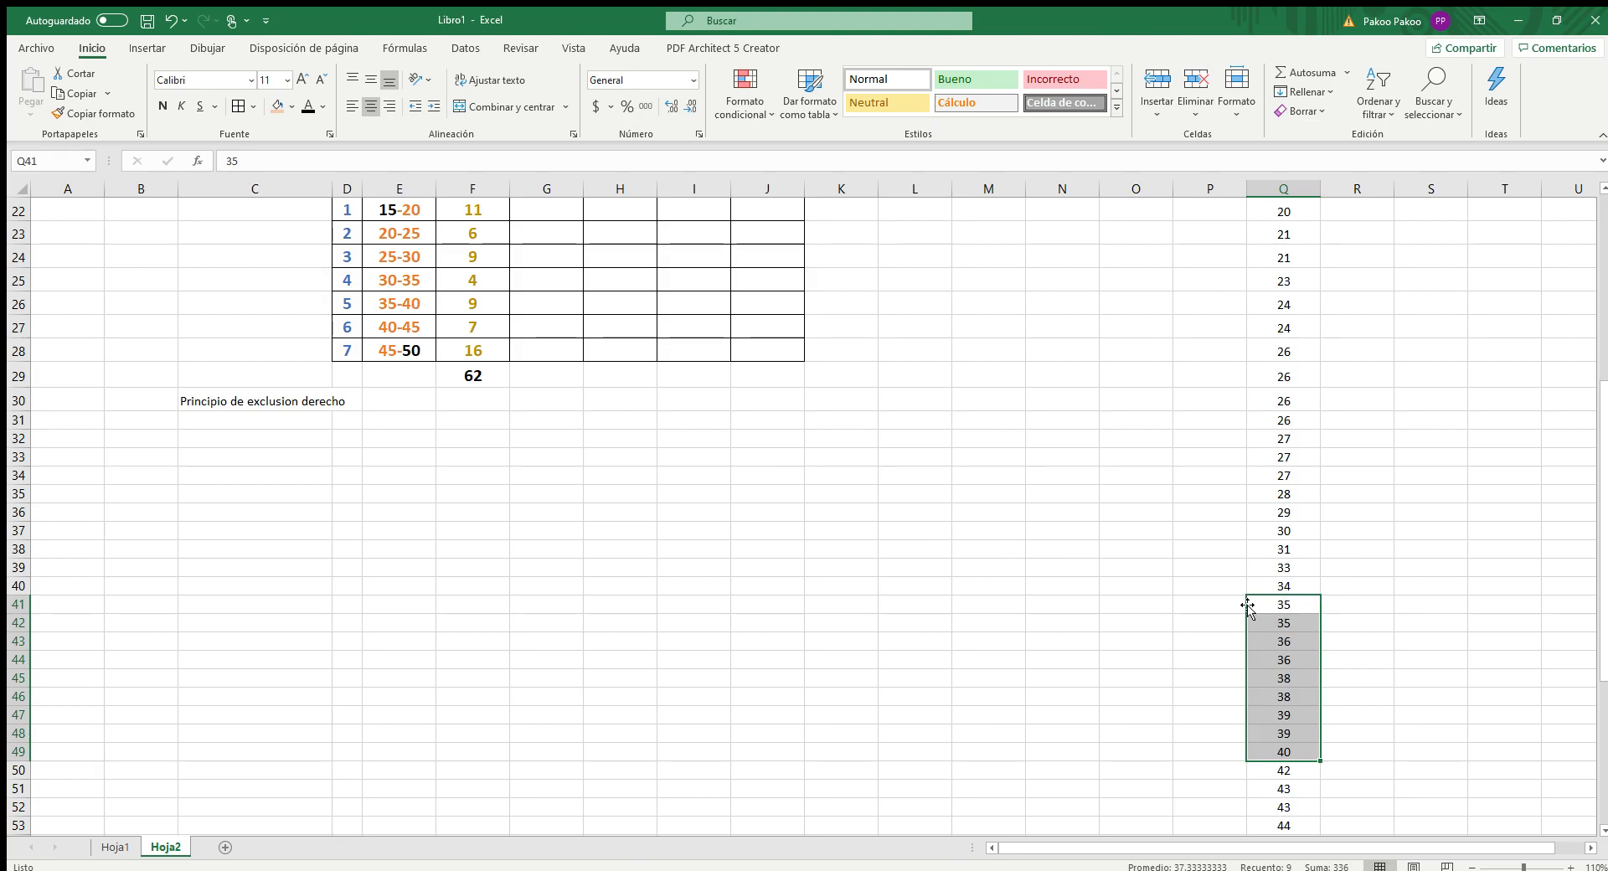
pyautogui.moveTo(1257, 601); pyautogui.dragTo(1274, 734)
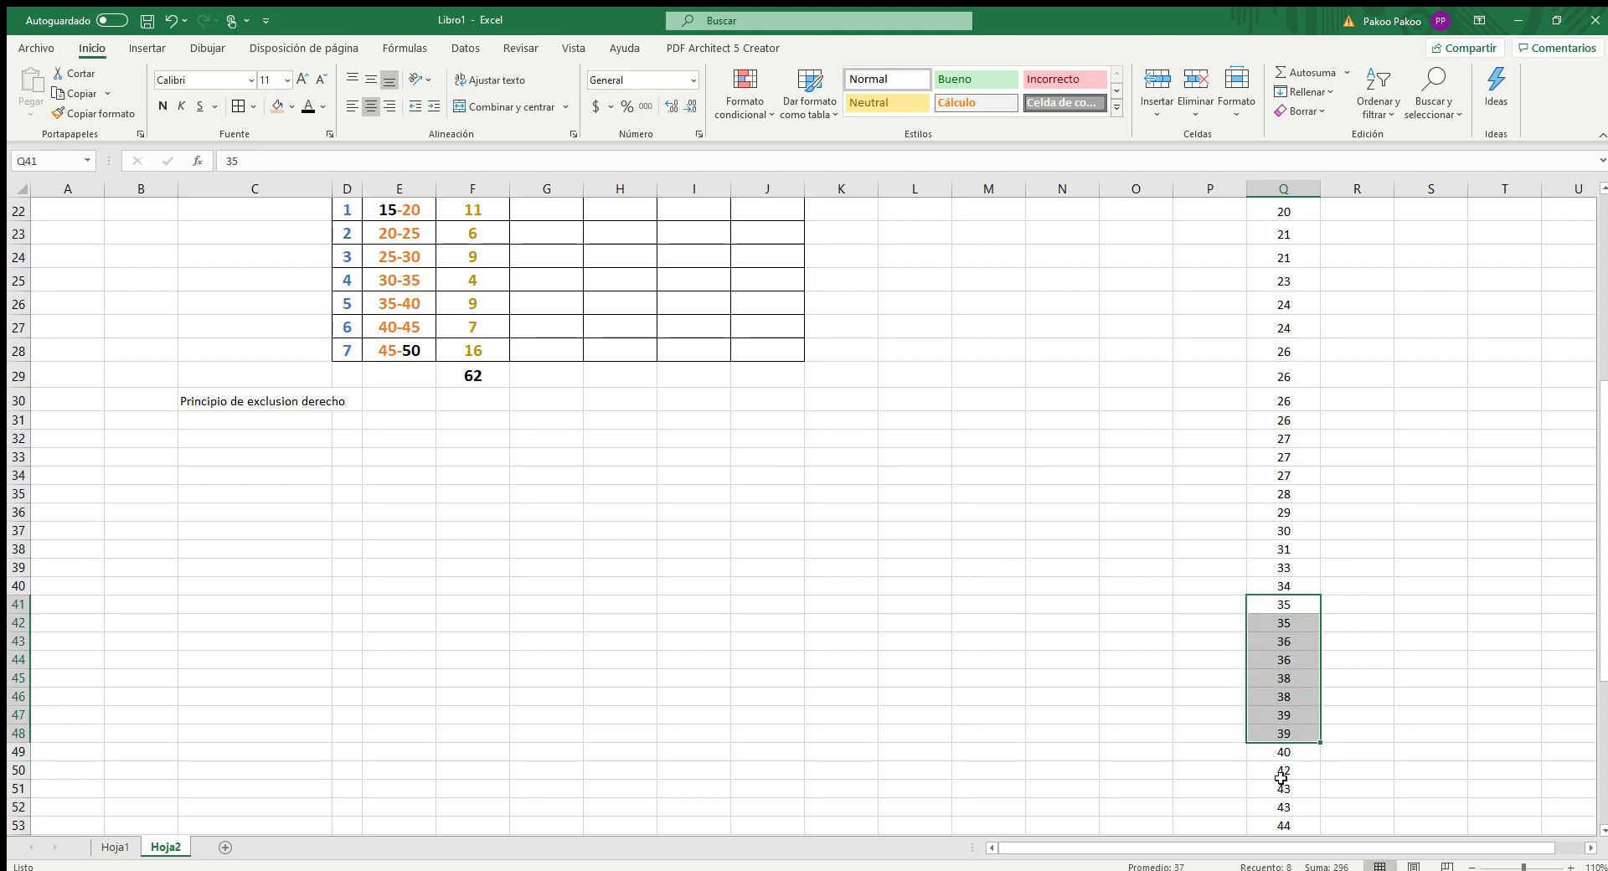
pyautogui.click(486, 304)
pyautogui.write('8')
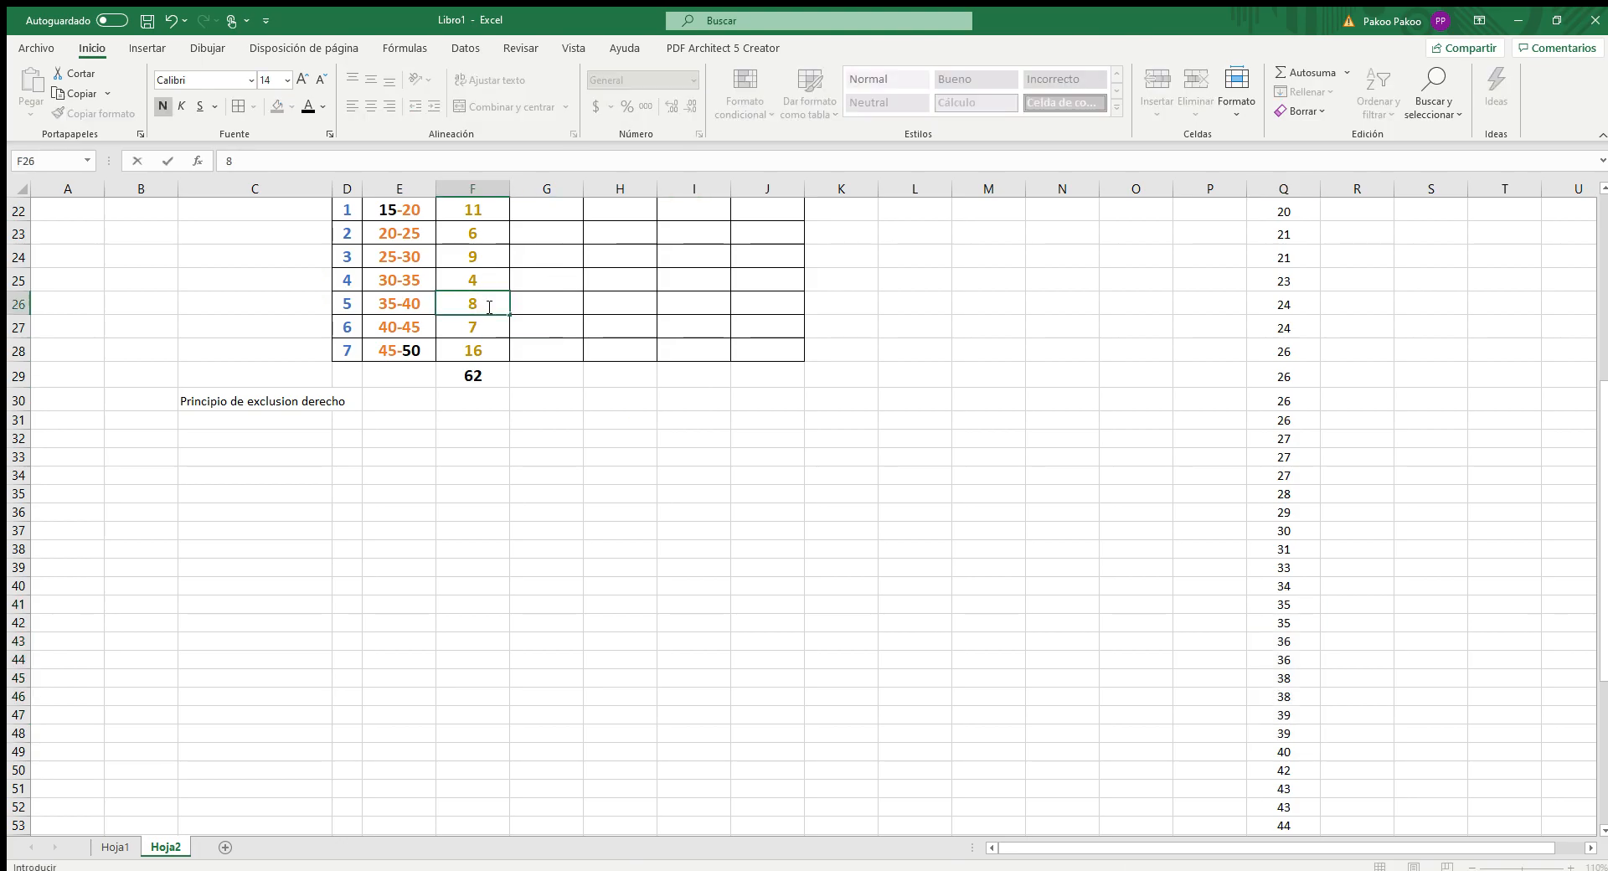
pyautogui.click(393, 326)
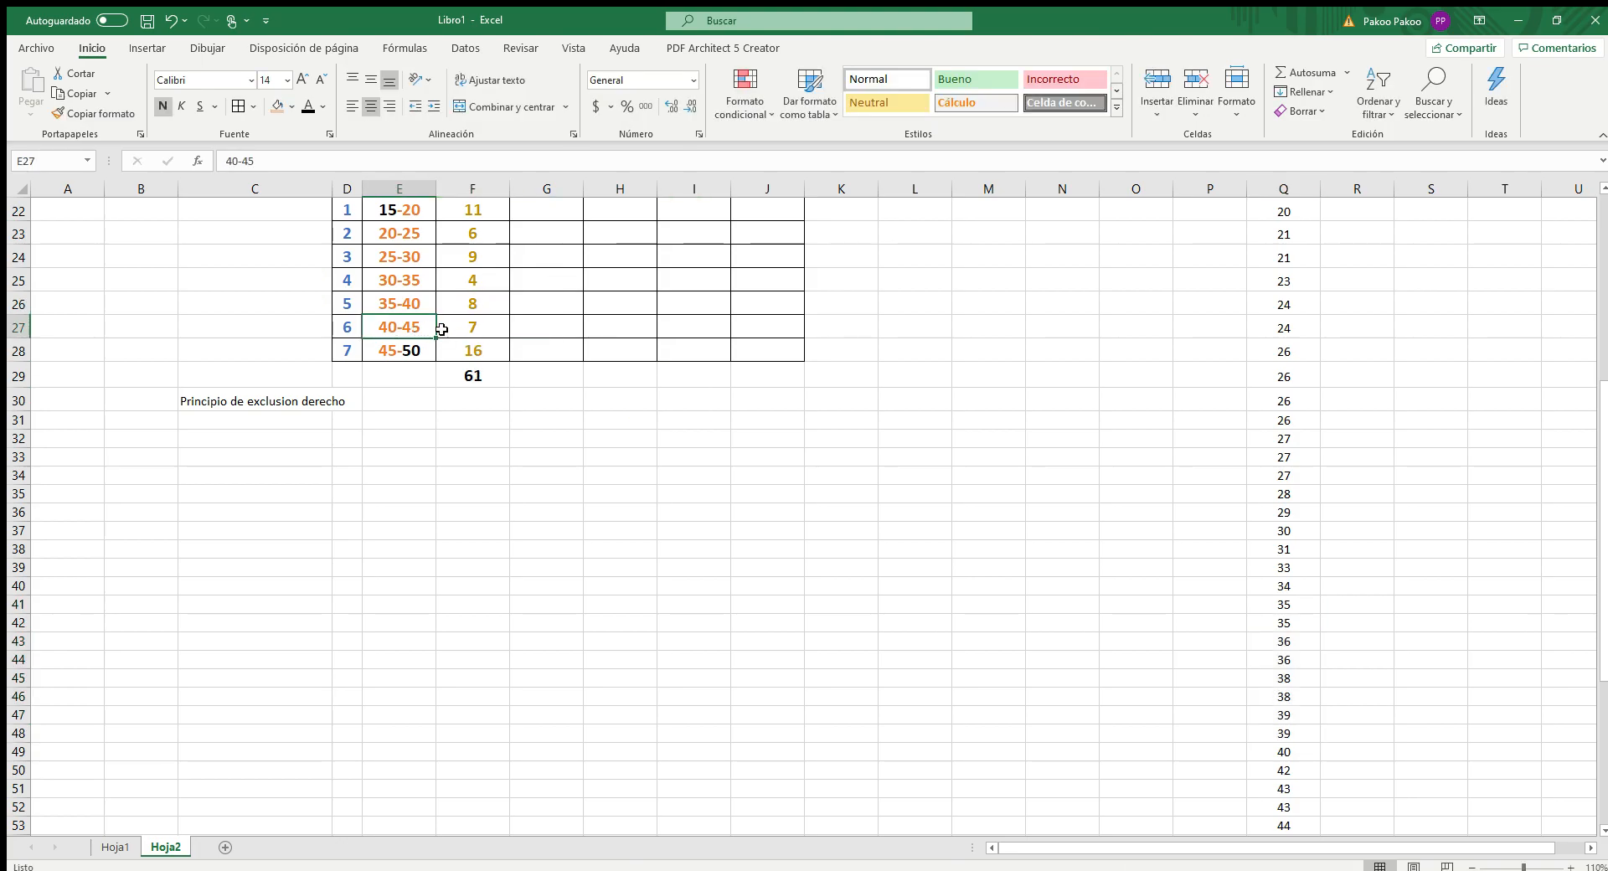
# Recount class 40-45 over Q49:Q54, leaving out the value 45, and set its Frecuencia in F27 to 6
pyautogui.scroll(-2, 1325, 706)
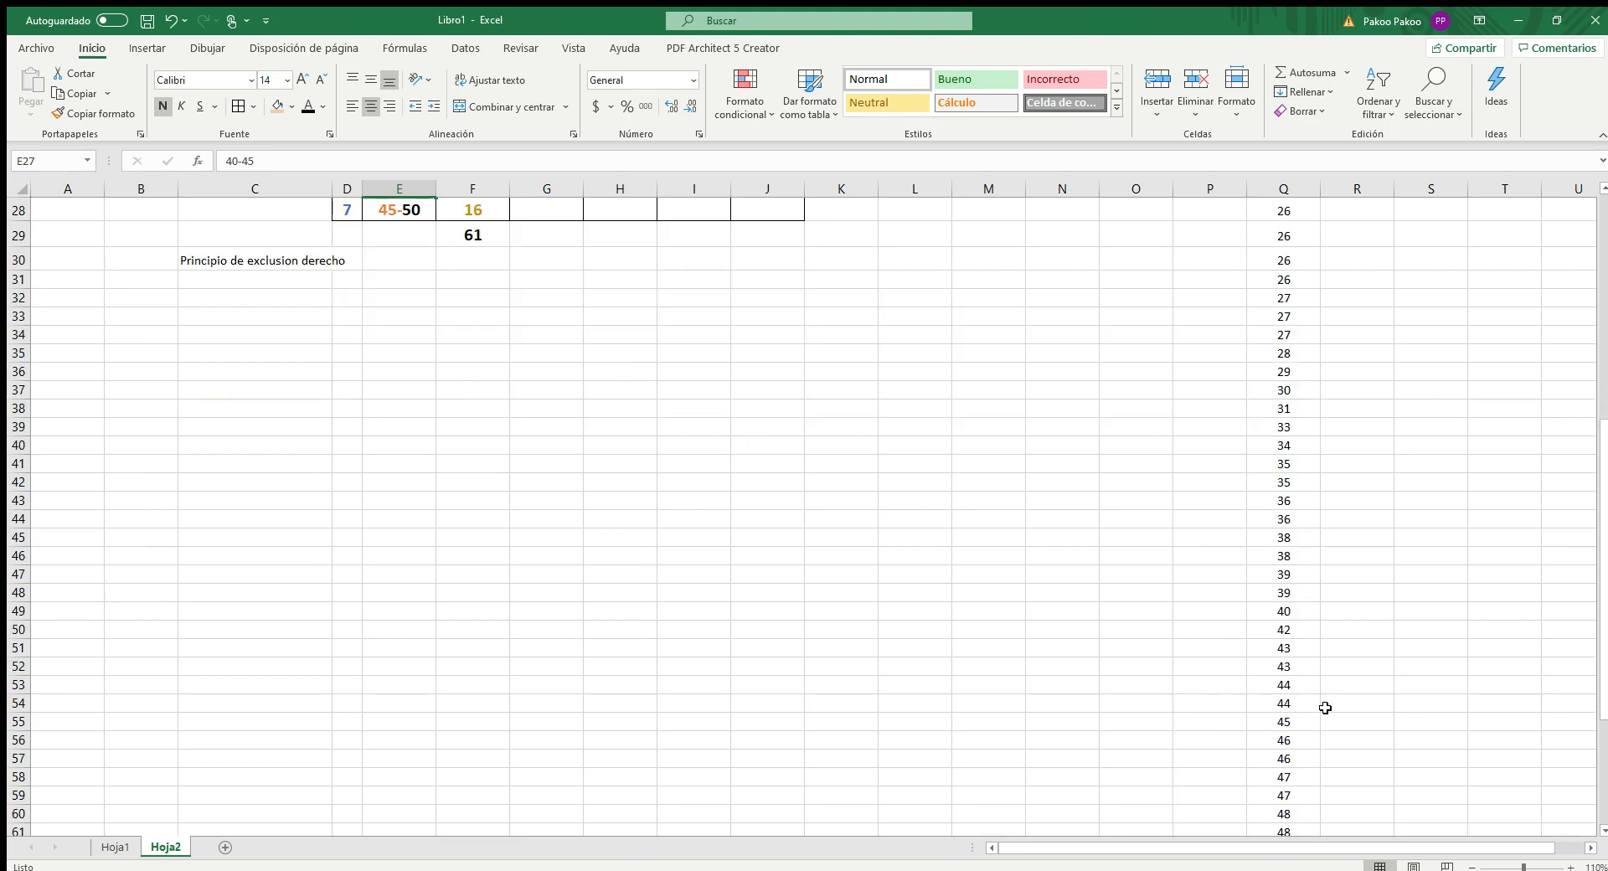
pyautogui.moveTo(1292, 609); pyautogui.dragTo(1311, 704)
pyautogui.scroll(1, 683, 528)
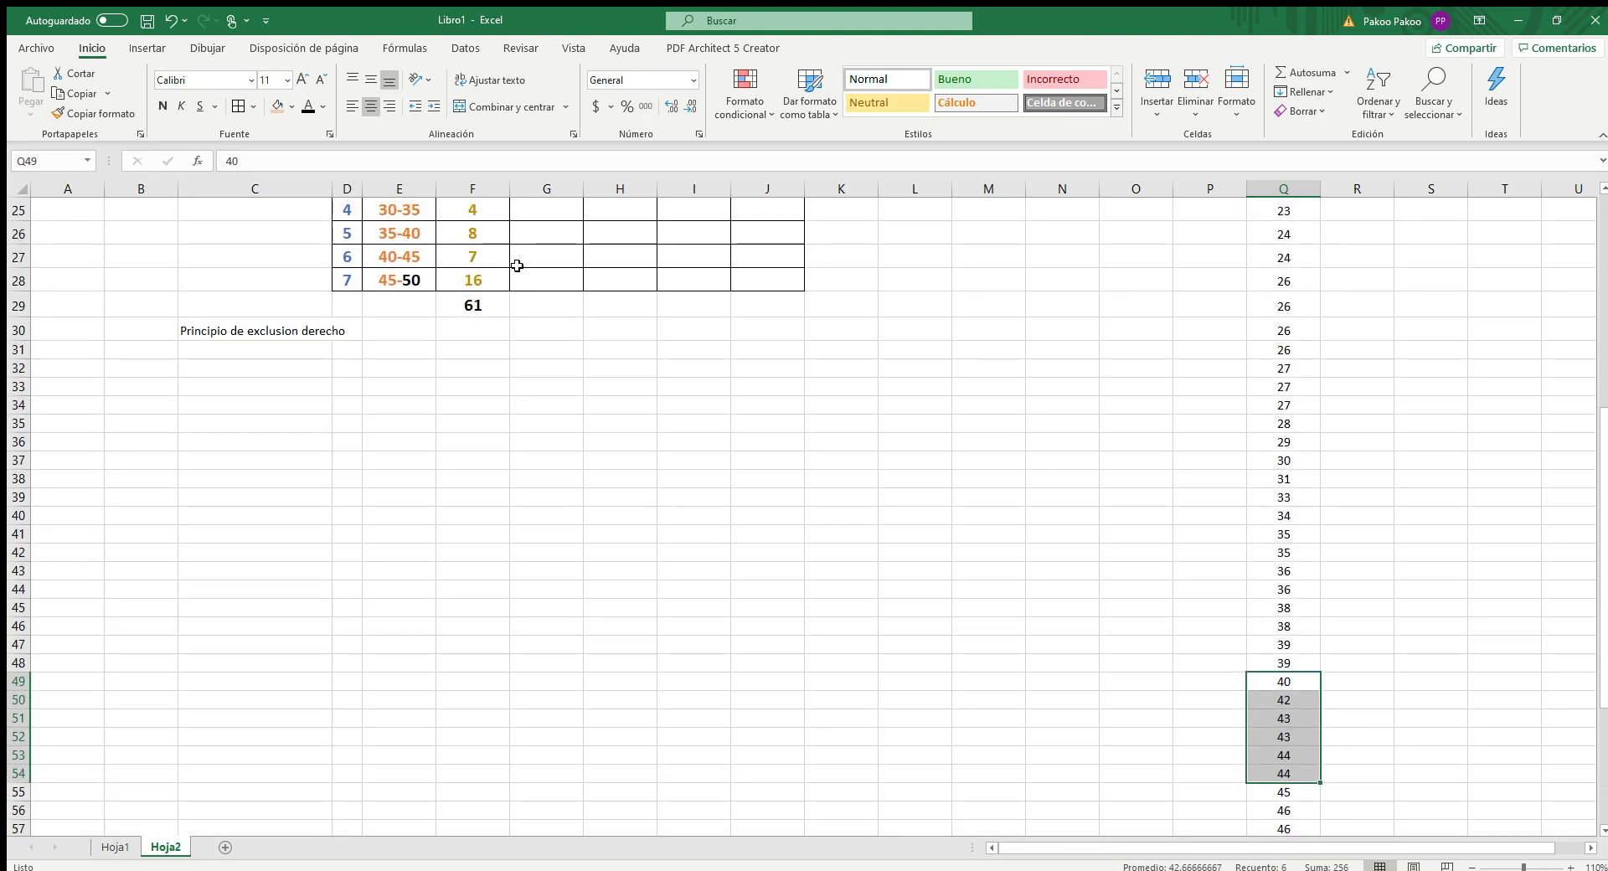
pyautogui.click(480, 254)
pyautogui.write('6')
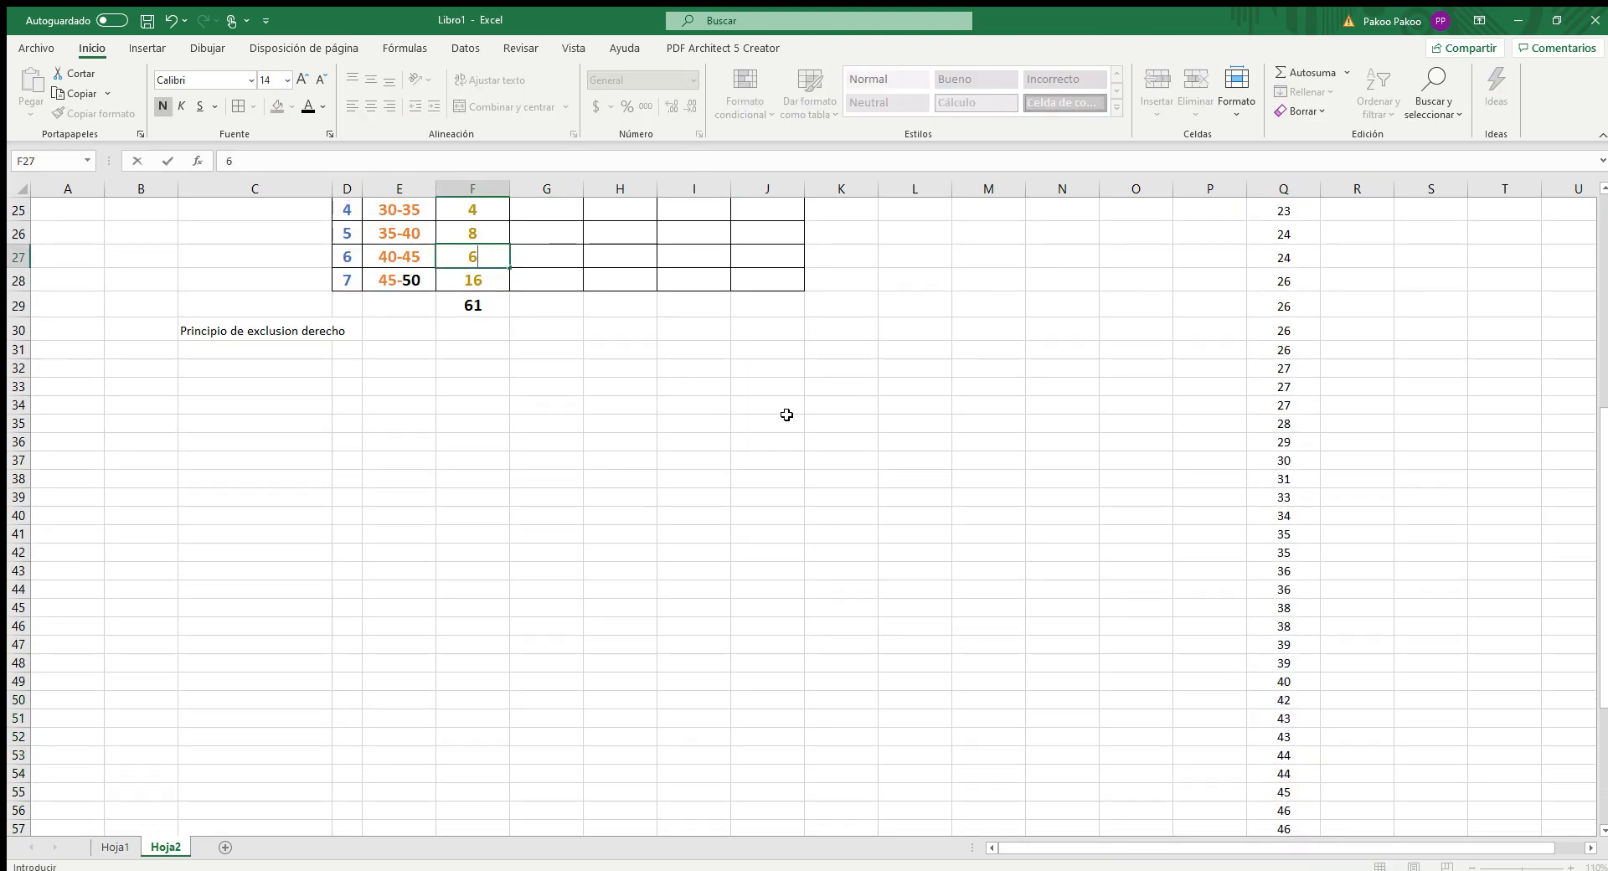
pyautogui.click(788, 416)
# Recount the values in Q55:Q70 for class 45-50 and check the total of the Frecuencia column in F29
pyautogui.scroll(-1, 783, 416)
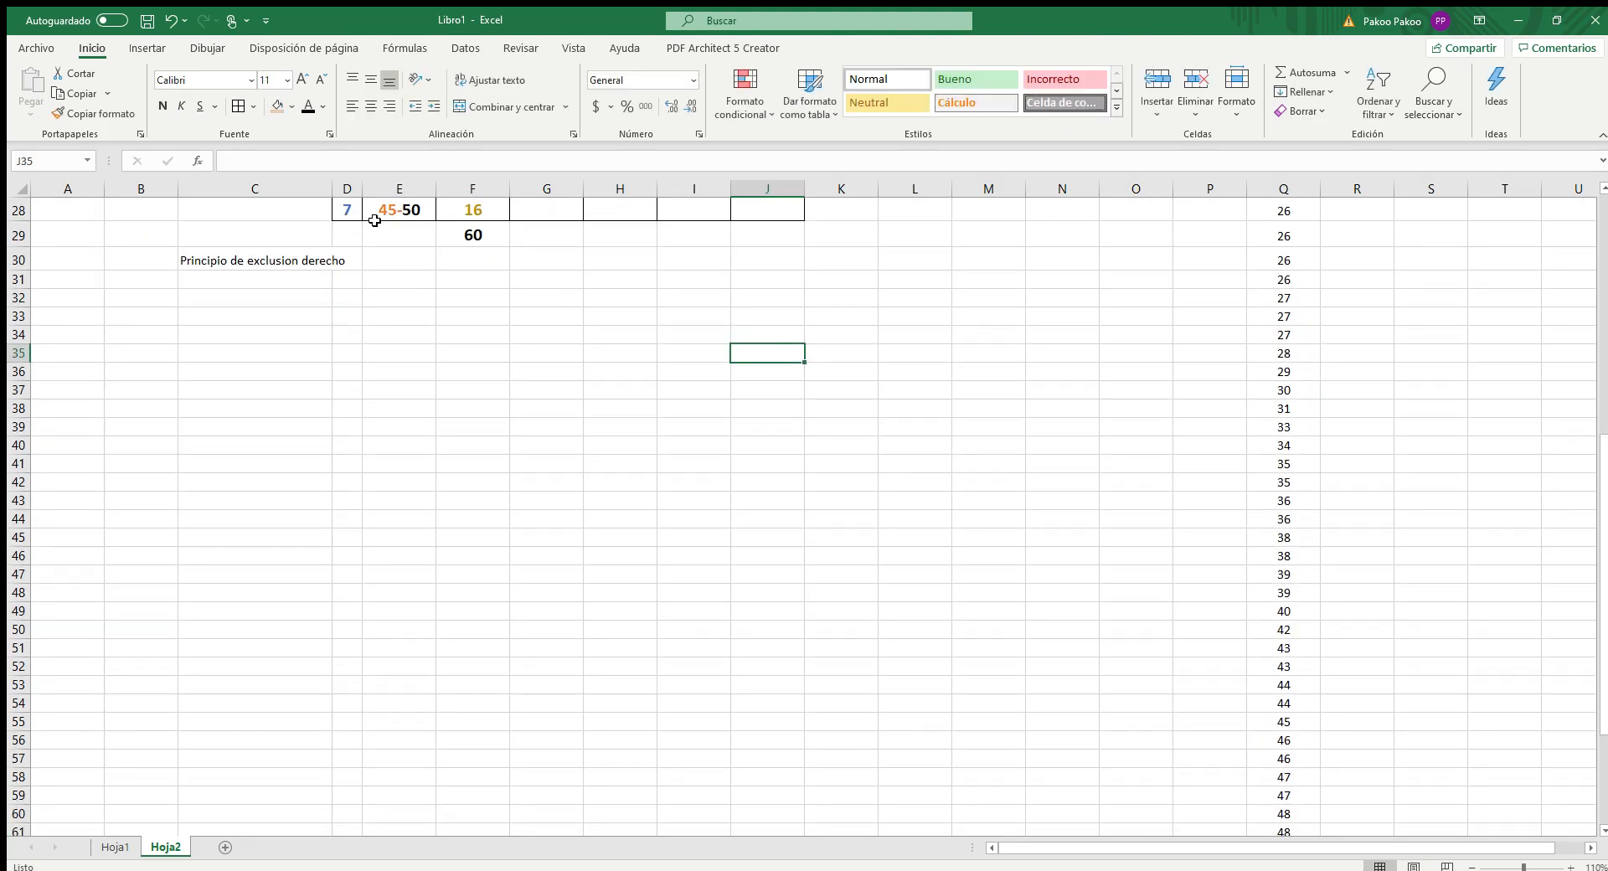
pyautogui.scroll(-1, 794, 339)
pyautogui.scroll(-1, 1123, 501)
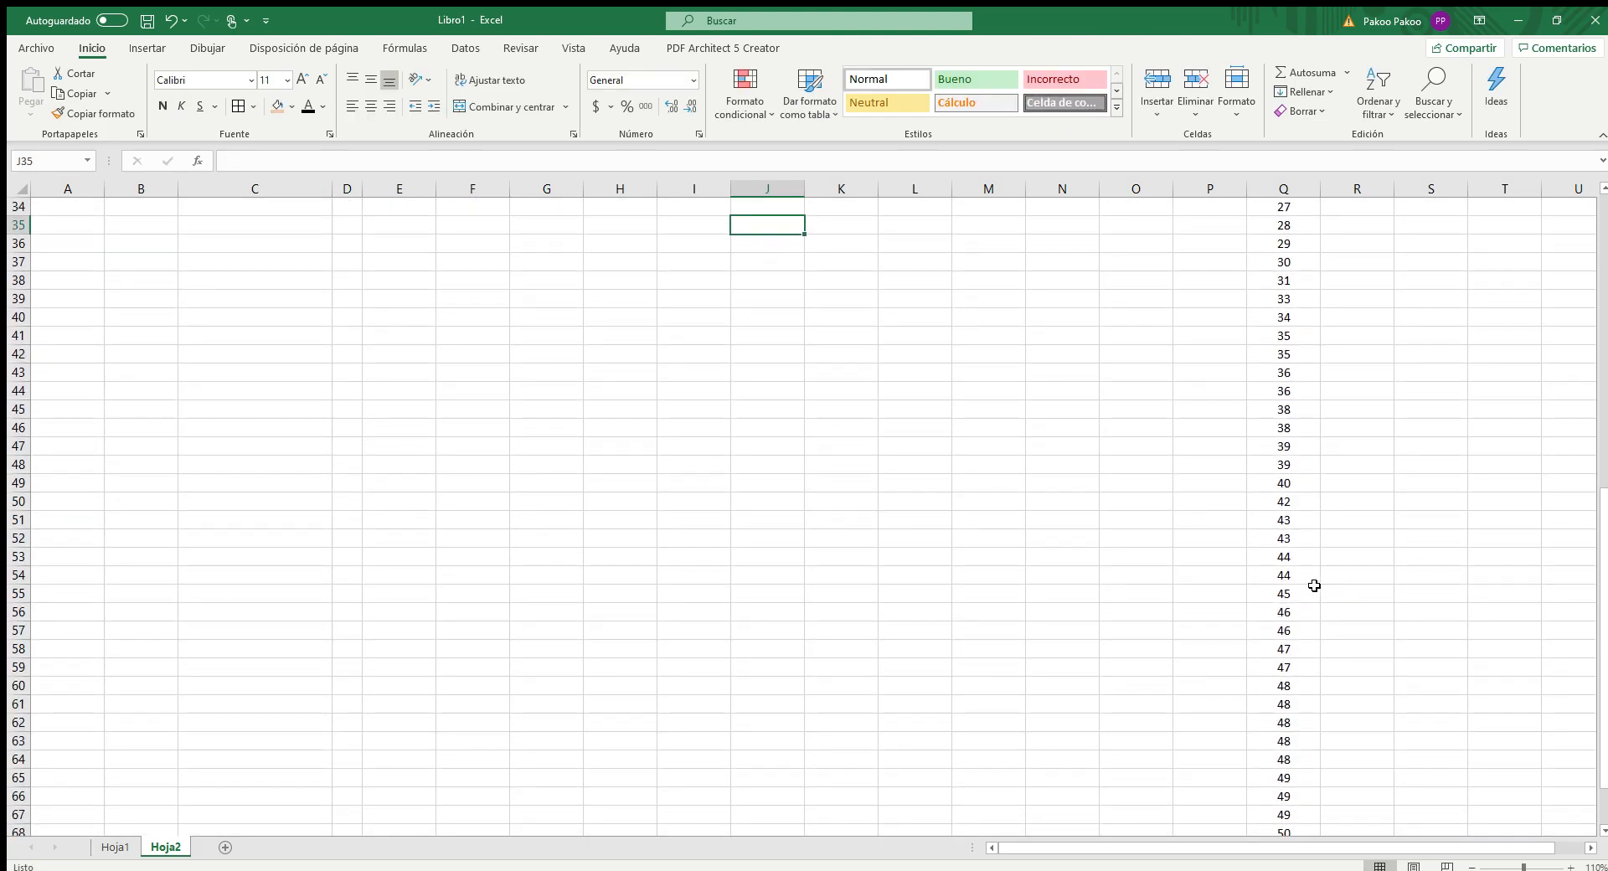
pyautogui.moveTo(1295, 594); pyautogui.dragTo(1283, 801)
pyautogui.scroll(7, 980, 745)
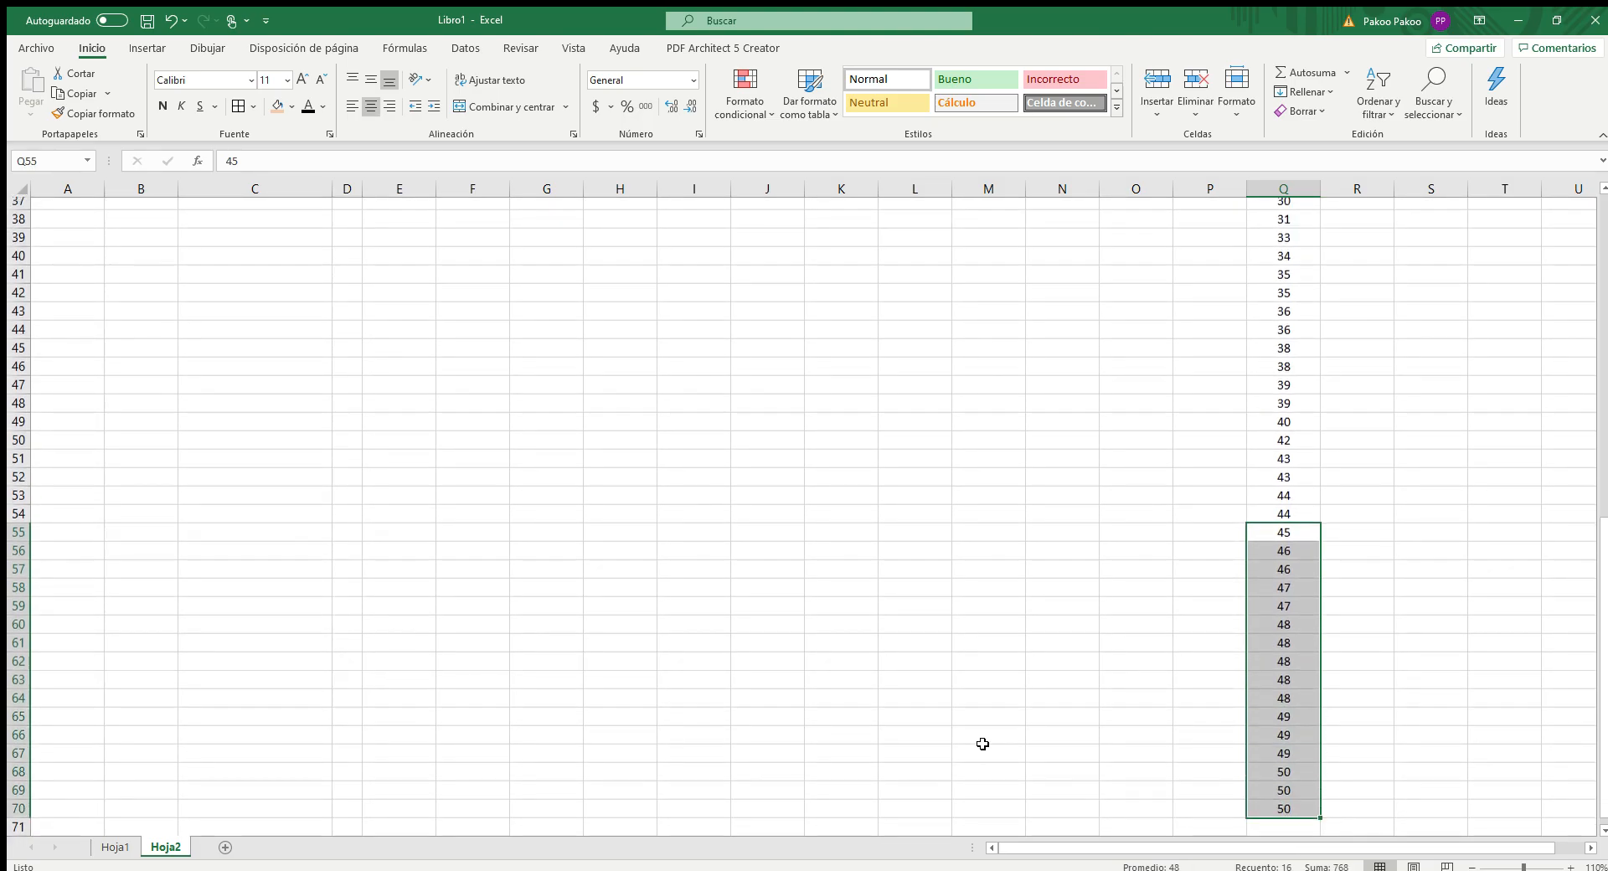
pyautogui.click(480, 440)
pyautogui.click(484, 467)
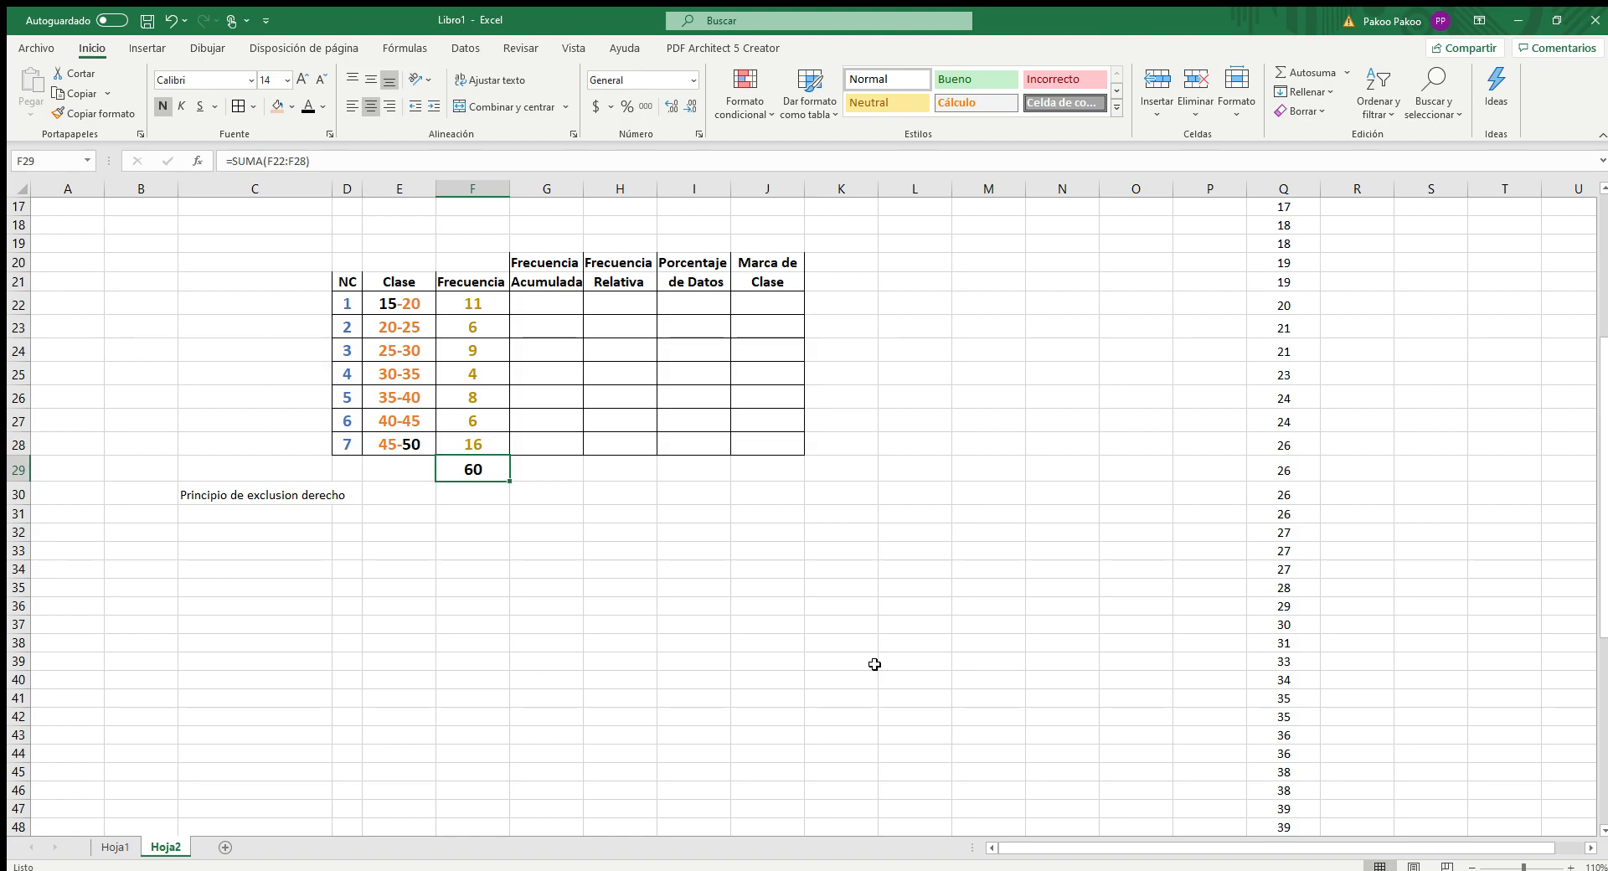
pyautogui.scroll(1, 874, 664)
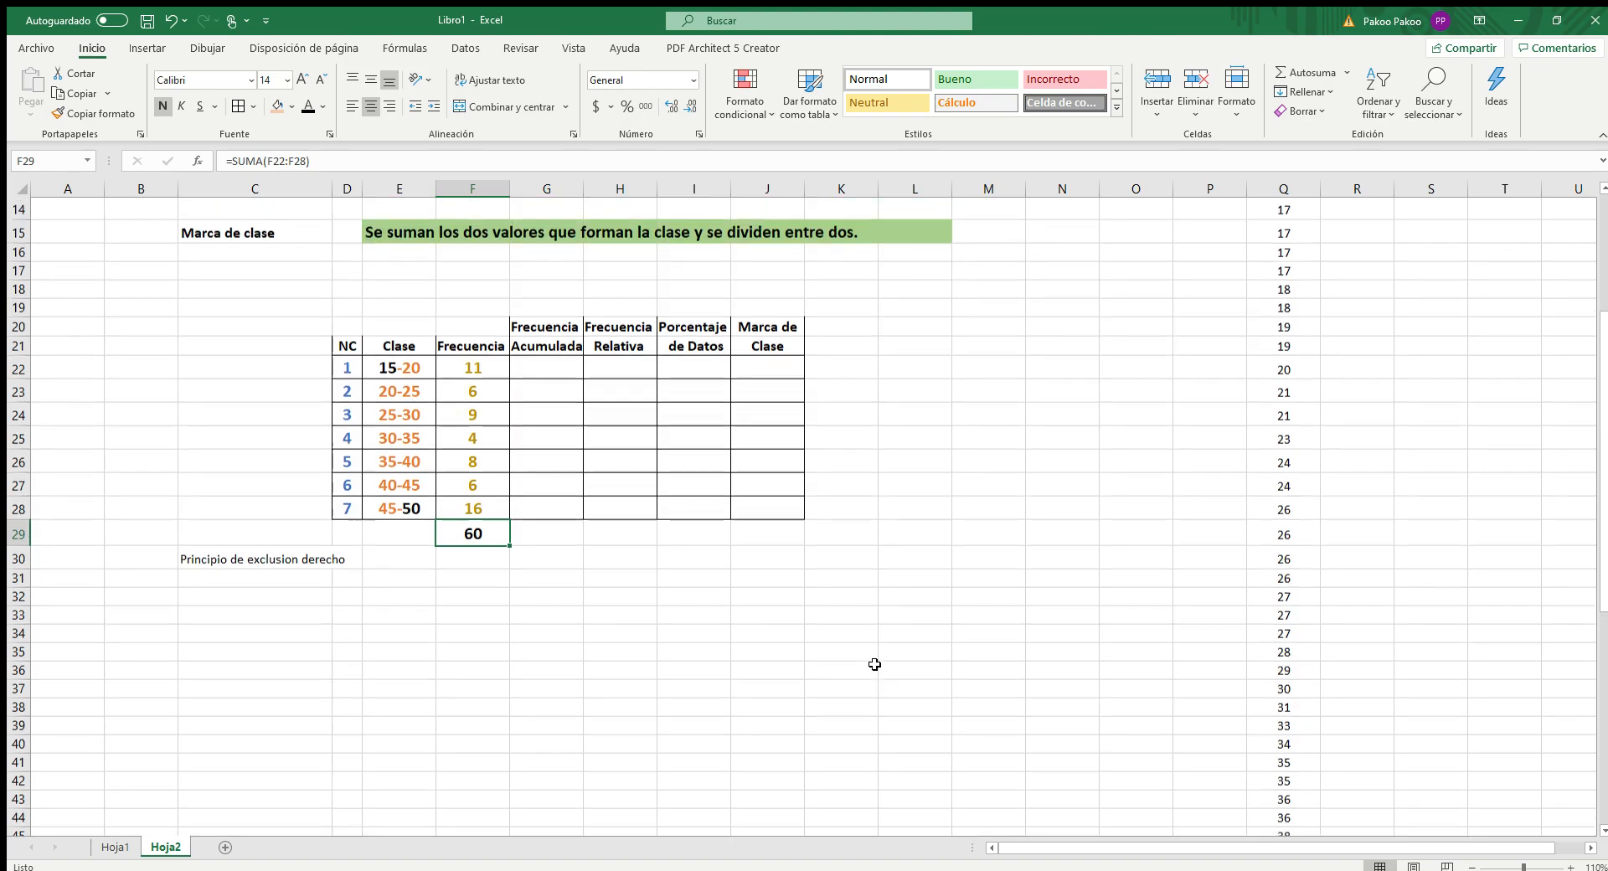
# Consult the Frecuencia Acumulada definition and enter the cumulative frequencies 11 in G22 and 17 in G23
pyautogui.click(565, 368)
pyautogui.scroll(3, 567, 429)
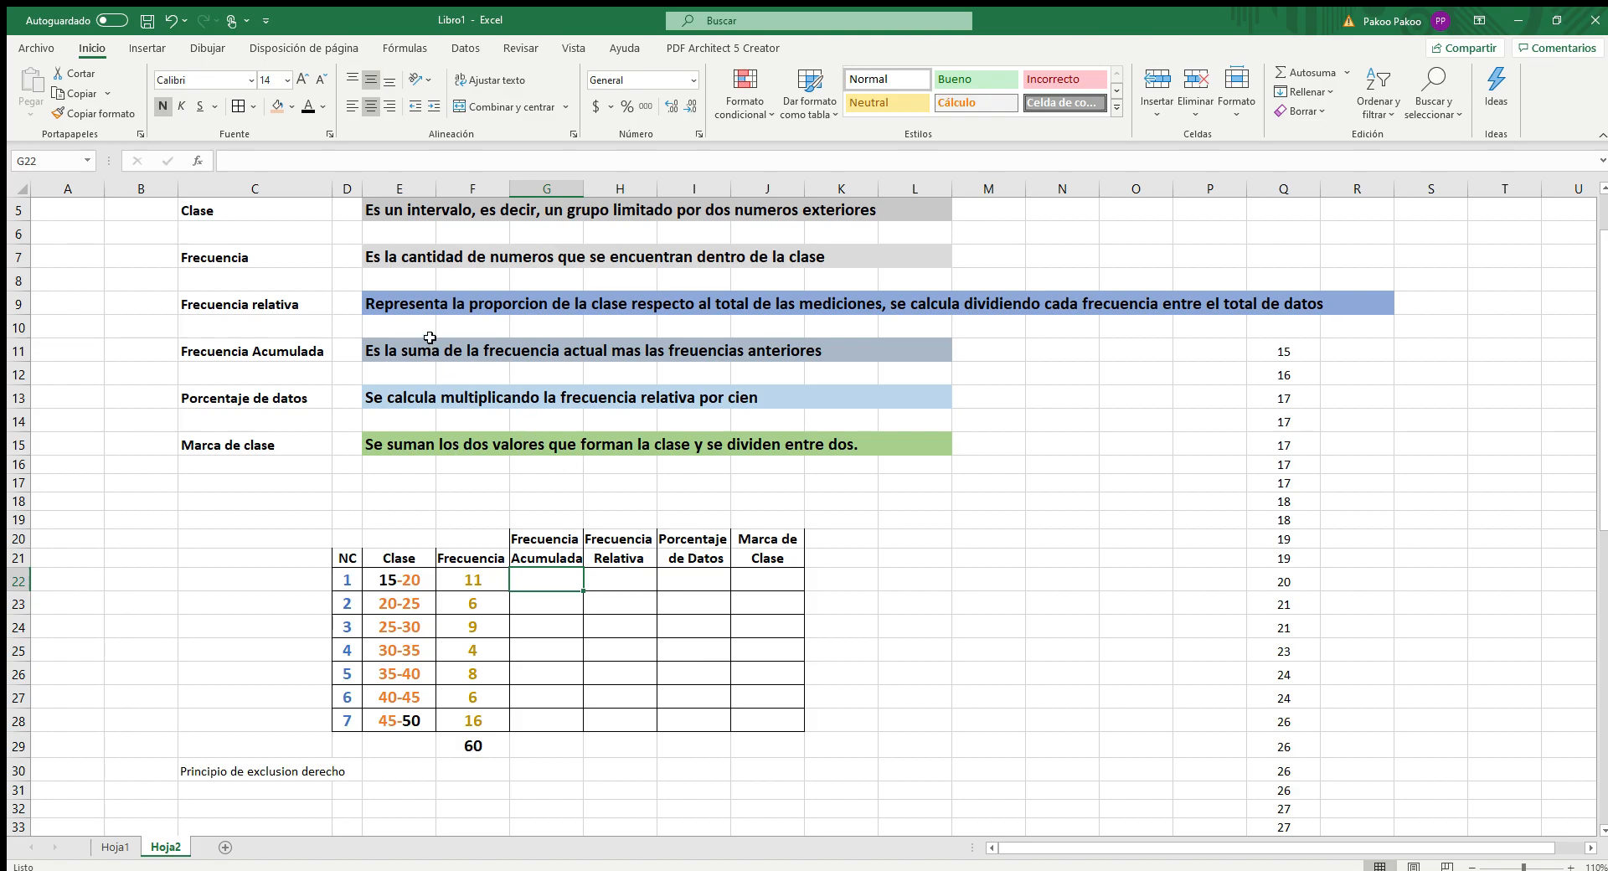
pyautogui.click(458, 353)
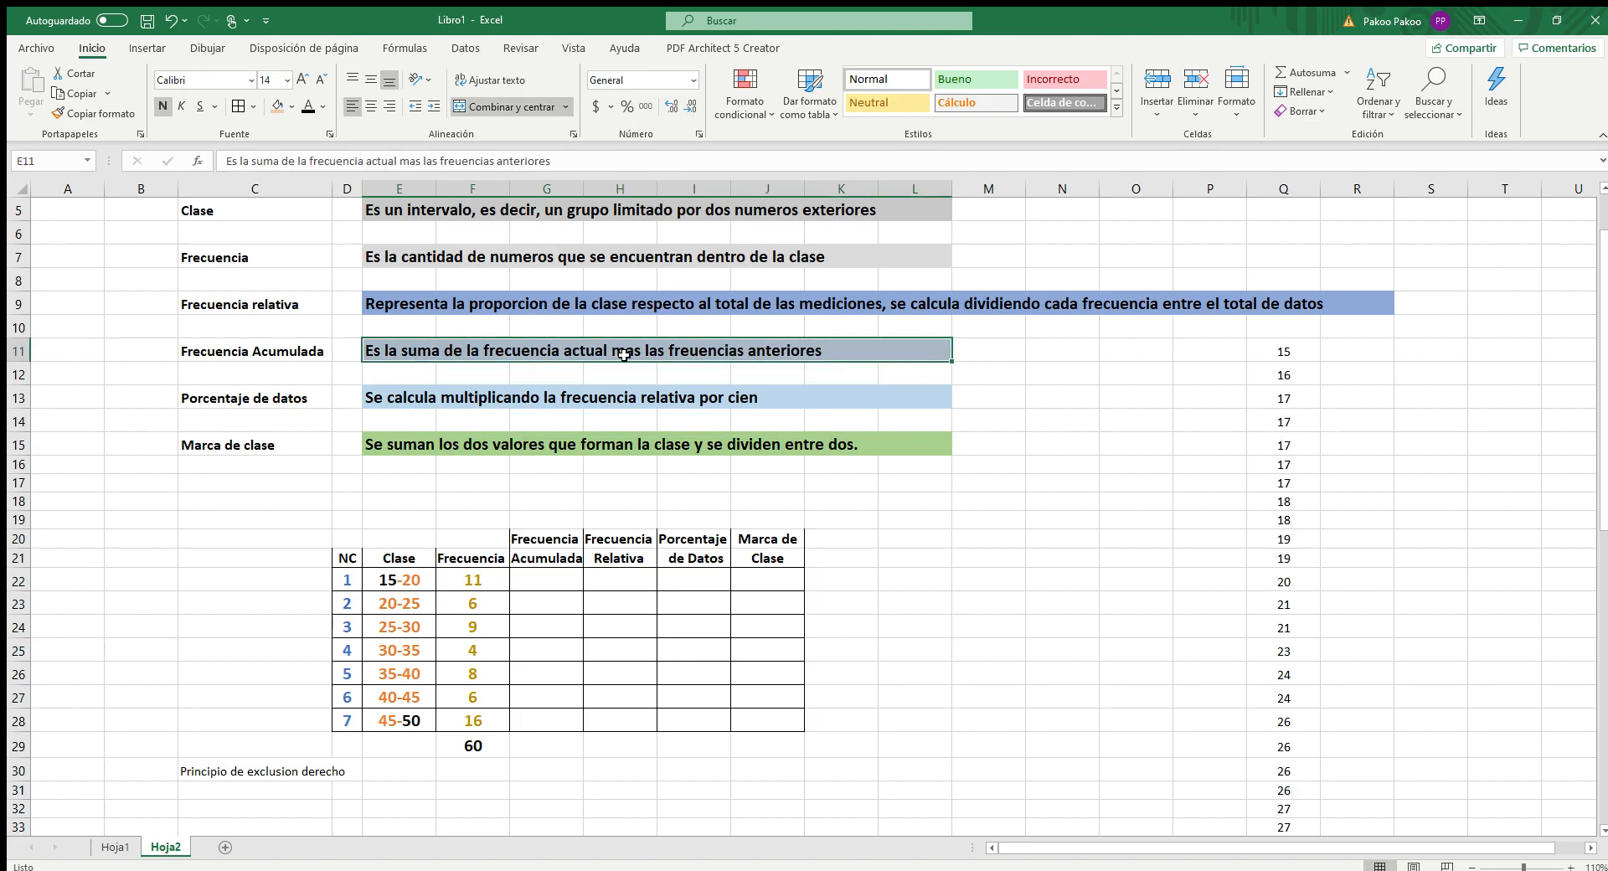
pyautogui.click(531, 576)
pyautogui.click(473, 581)
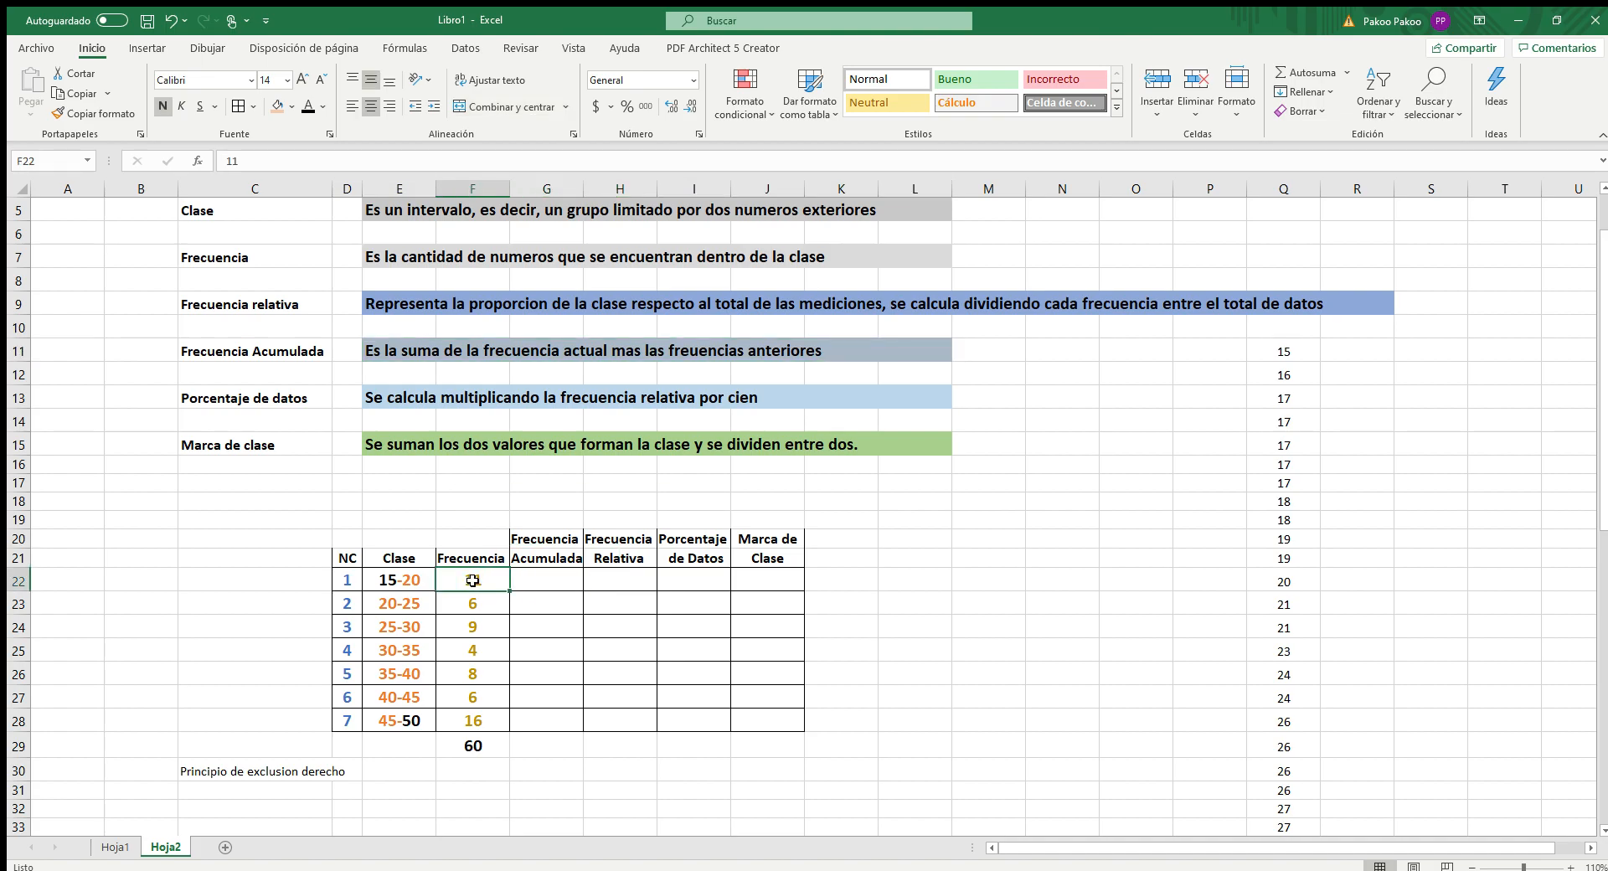
pyautogui.click(559, 578)
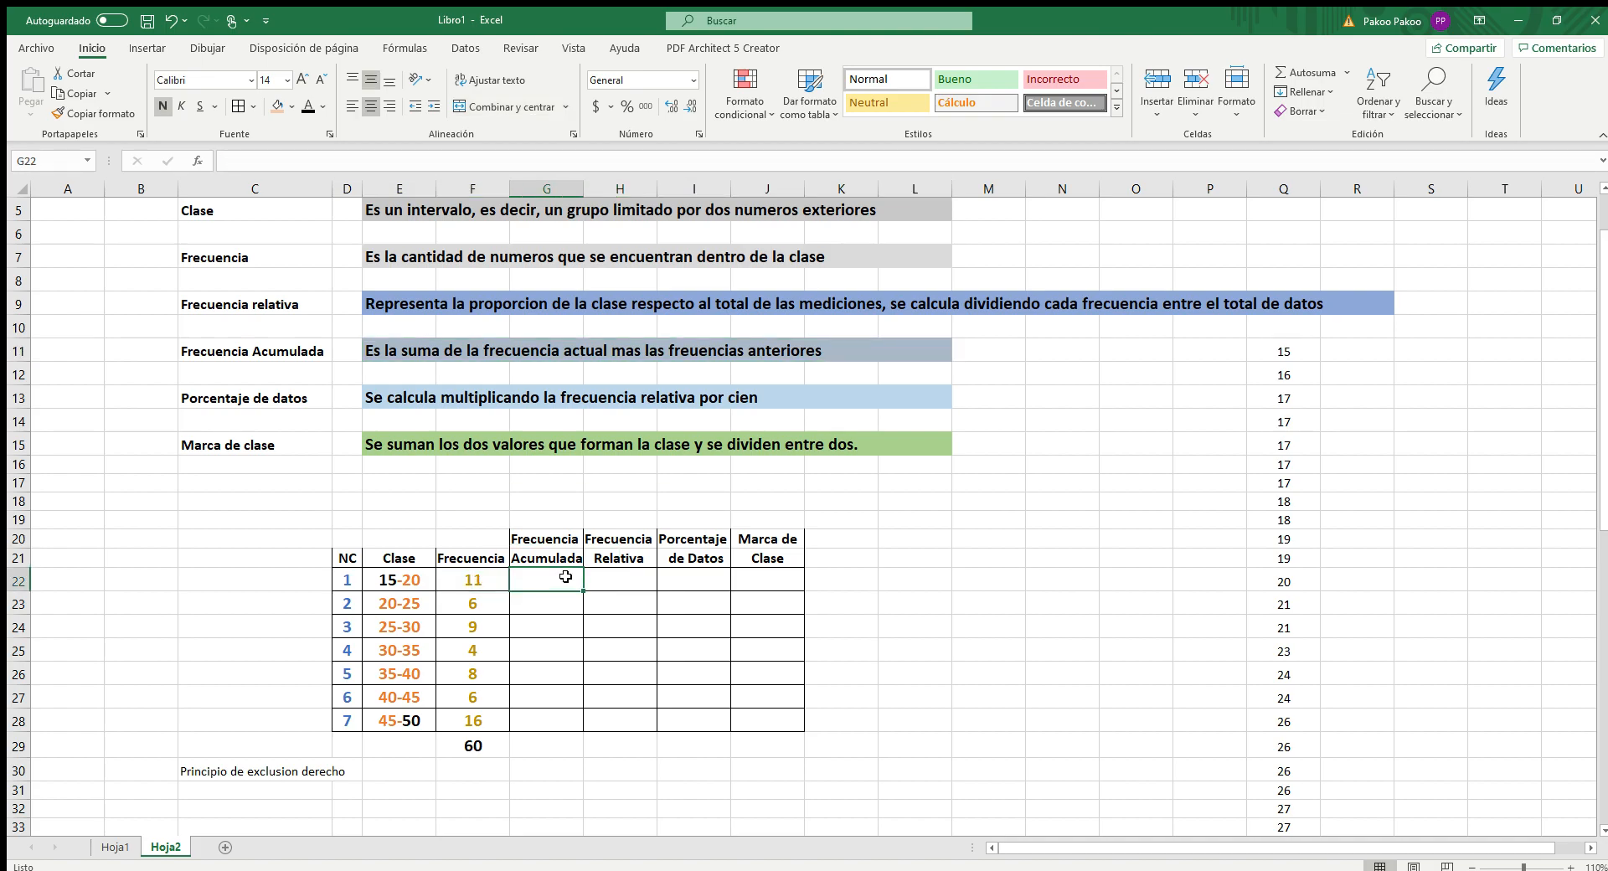
pyautogui.write('11')
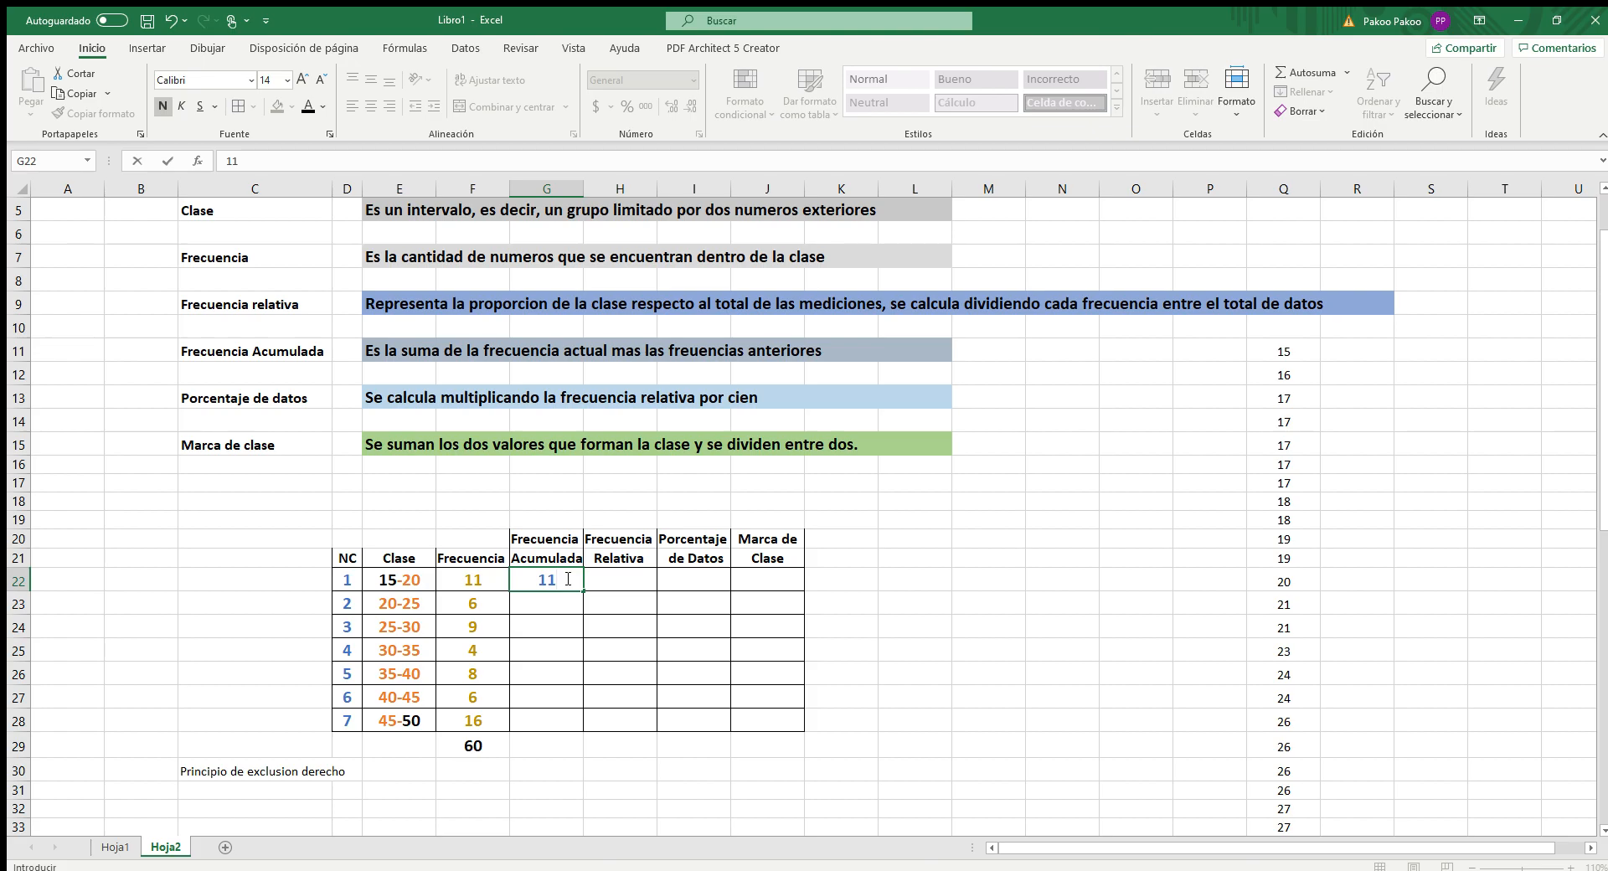
pyautogui.press('Return')
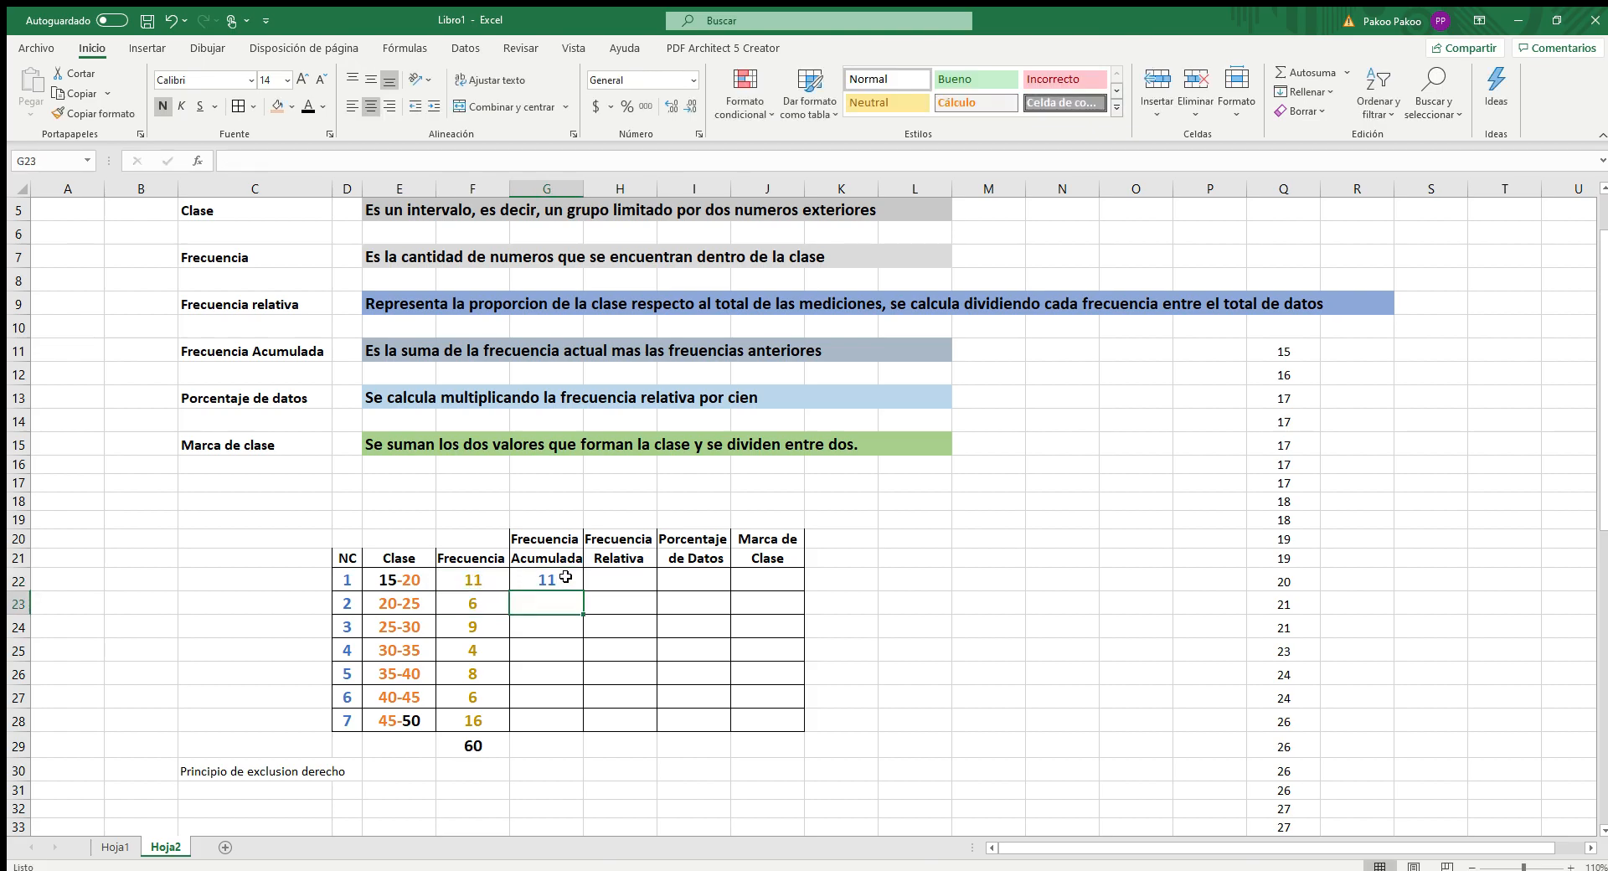
pyautogui.write('17')
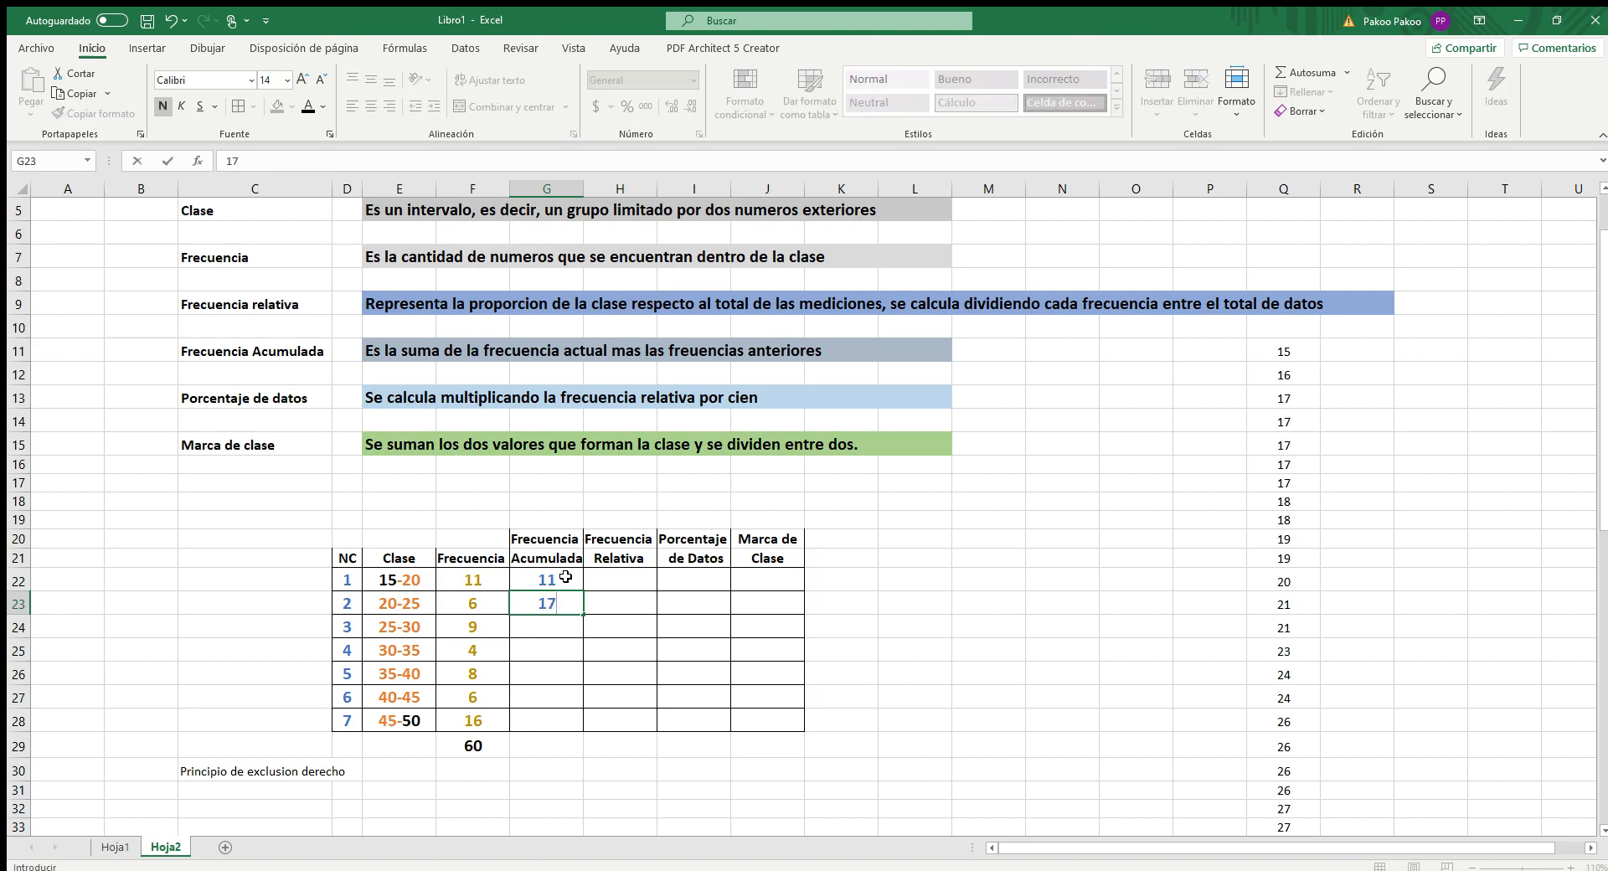
pyautogui.press('Return')
# Enter the Frecuencia Acumulada of classes 25-30 and 30-35 as 26 in G24 and 30 in G25
pyautogui.moveTo(484, 628); pyautogui.dragTo(496, 591)
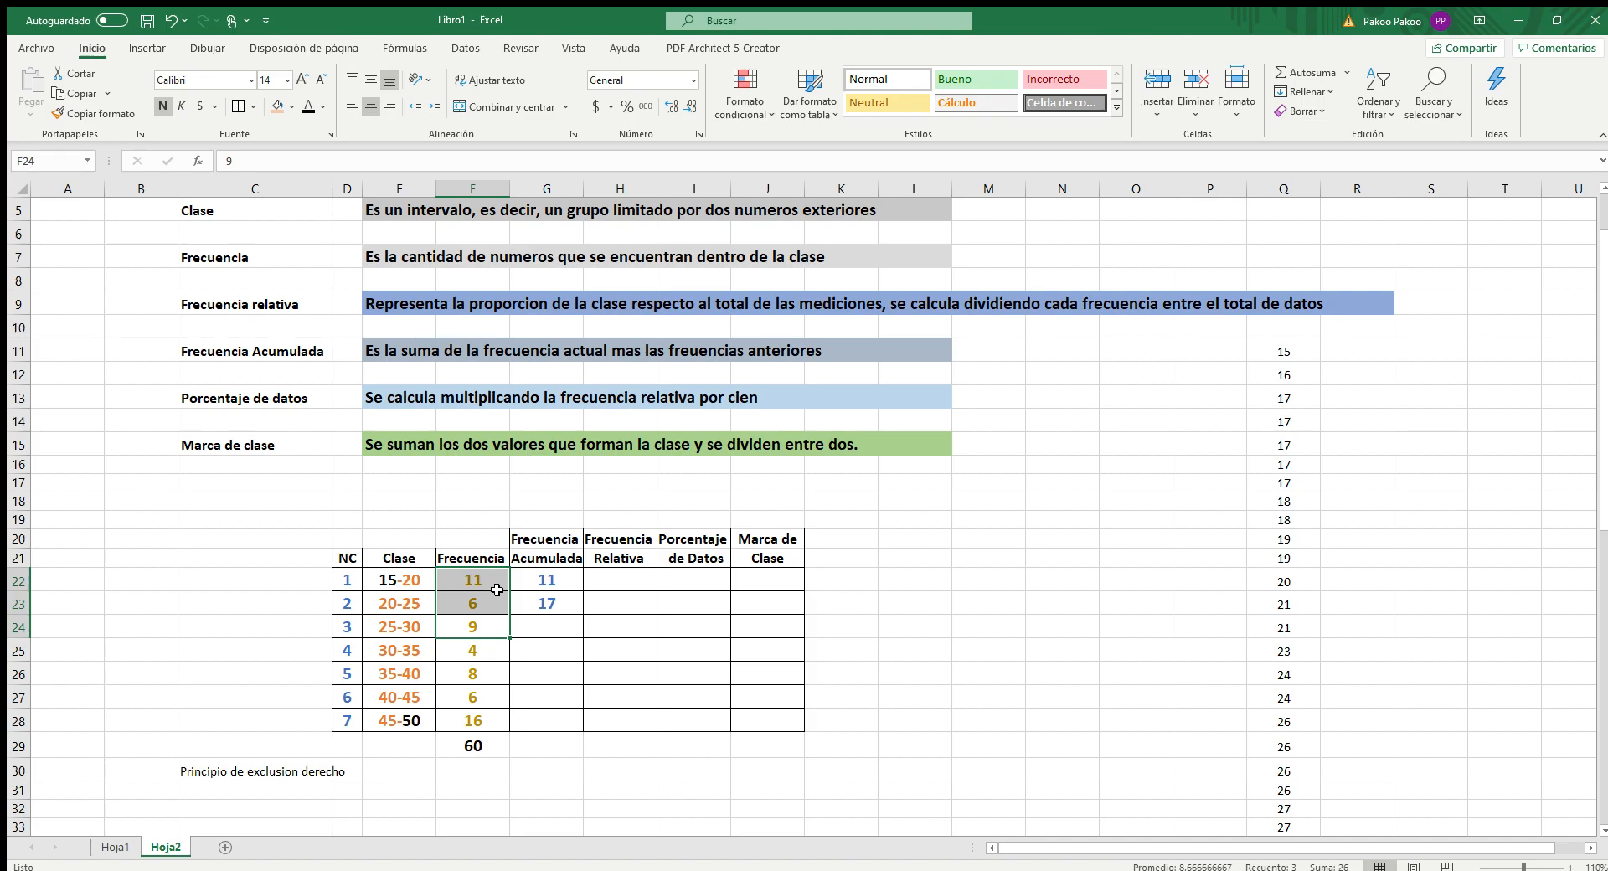
pyautogui.click(547, 624)
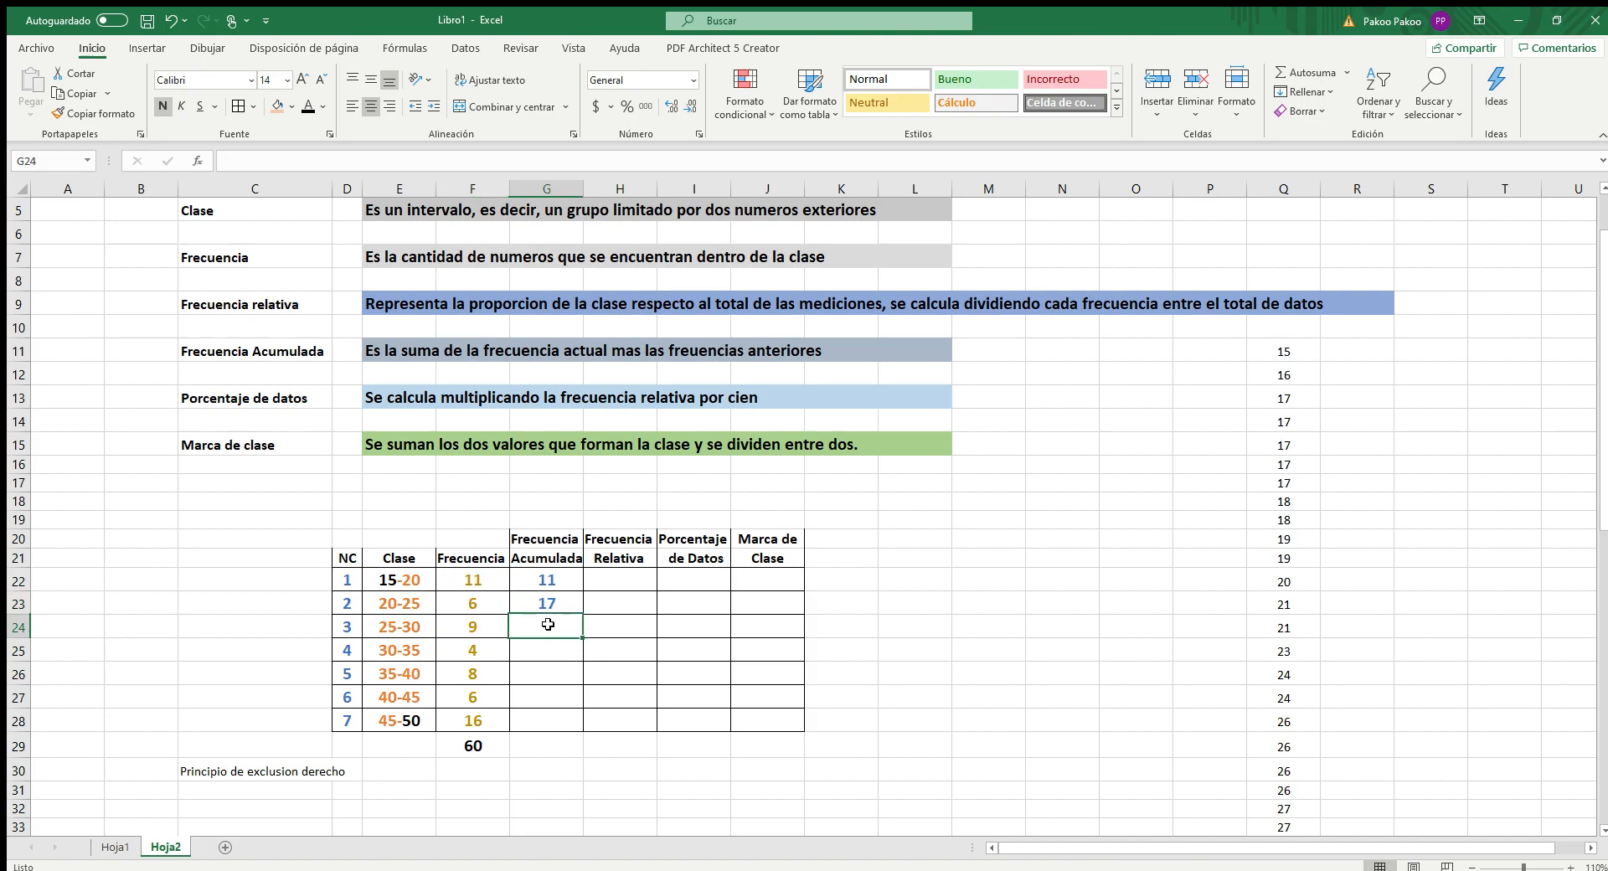
pyautogui.write('26')
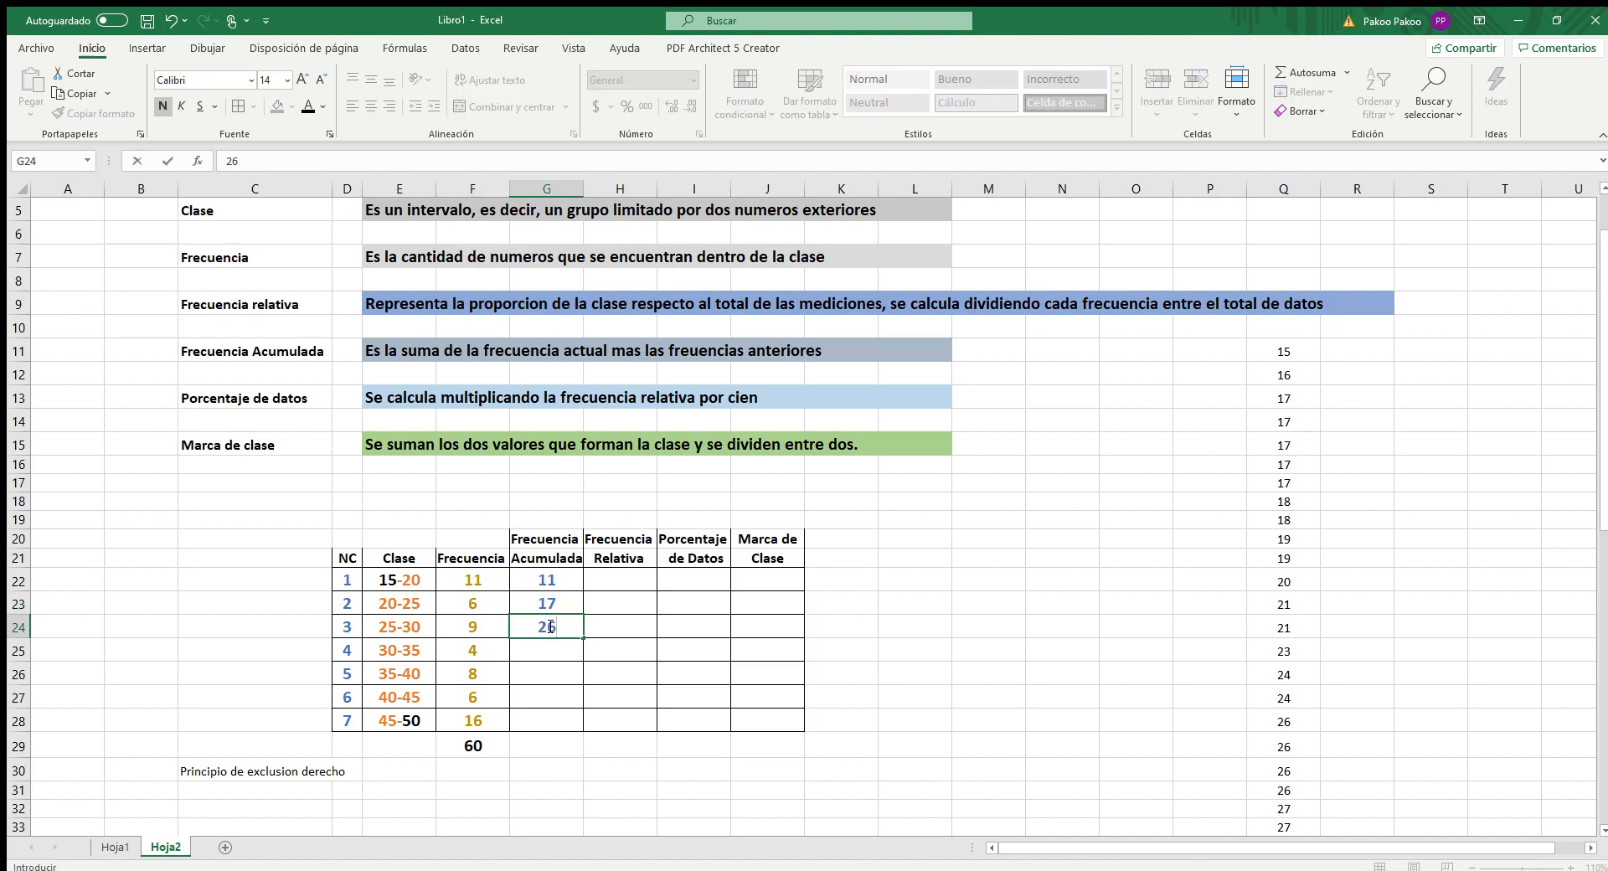
pyautogui.moveTo(472, 636); pyautogui.dragTo(473, 579)
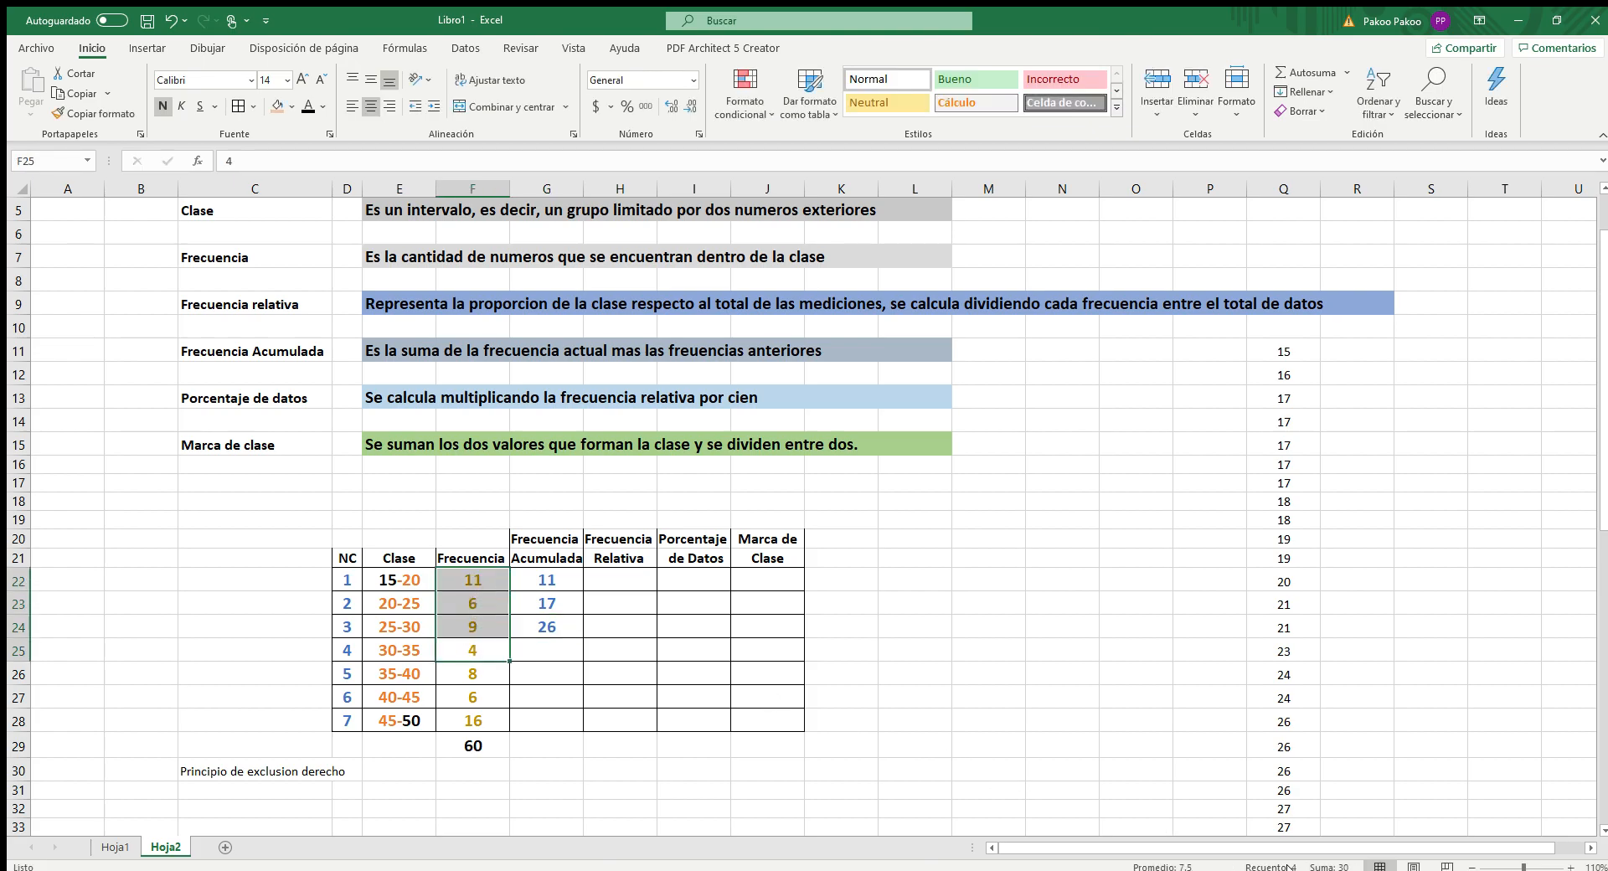
pyautogui.click(567, 650)
pyautogui.write('30')
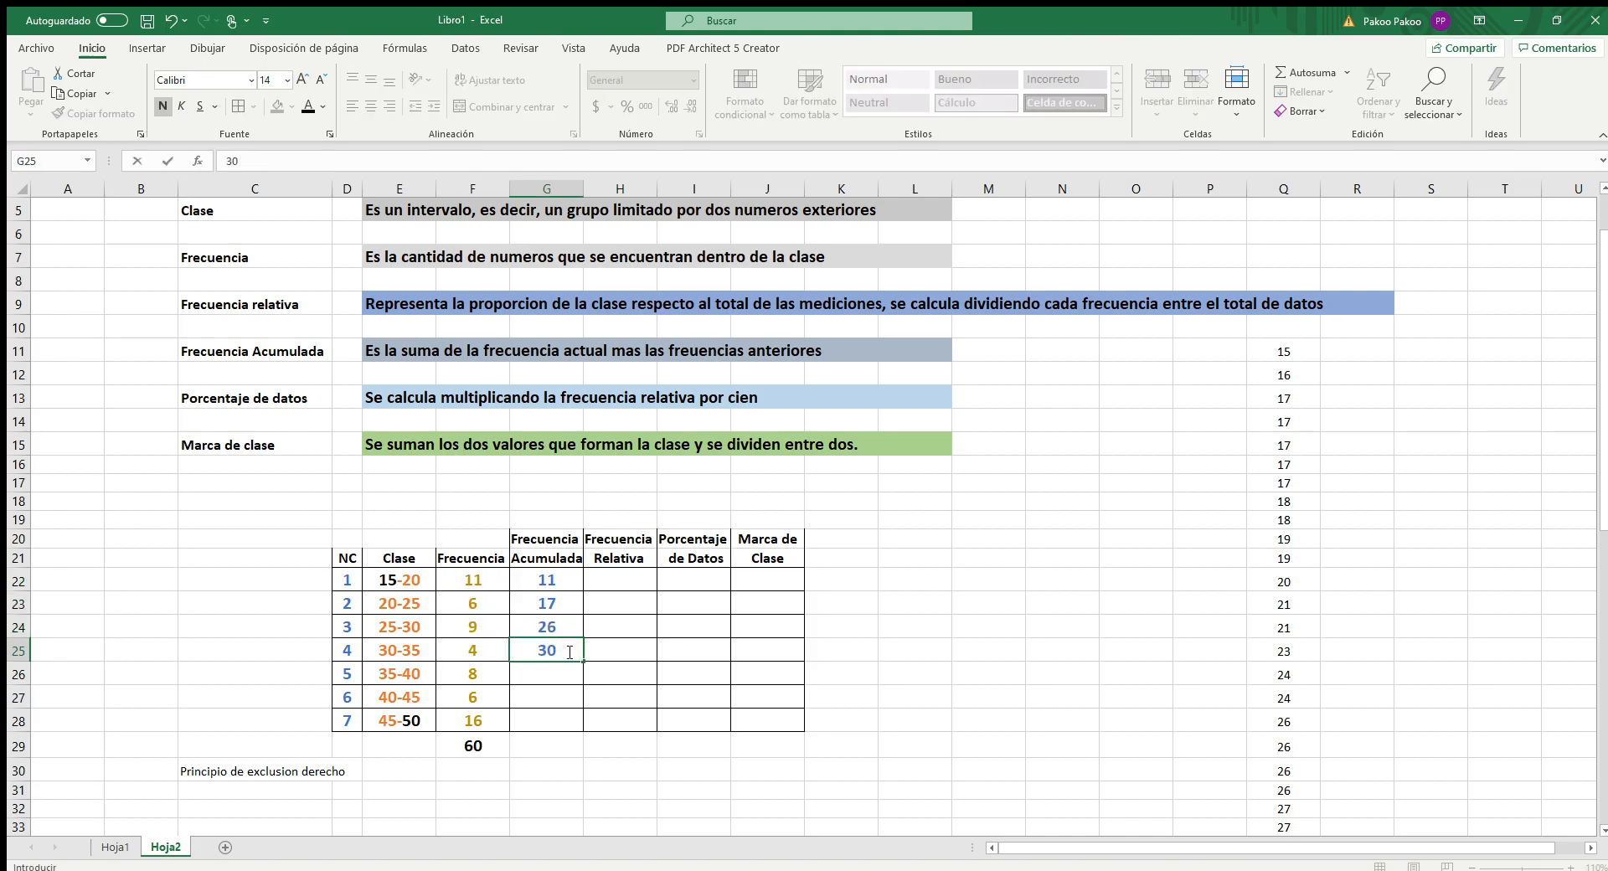
# Complete the Frecuencia Acumulada column with 38 in G26, 44 in G27 and 60 in G28
pyautogui.click(469, 678)
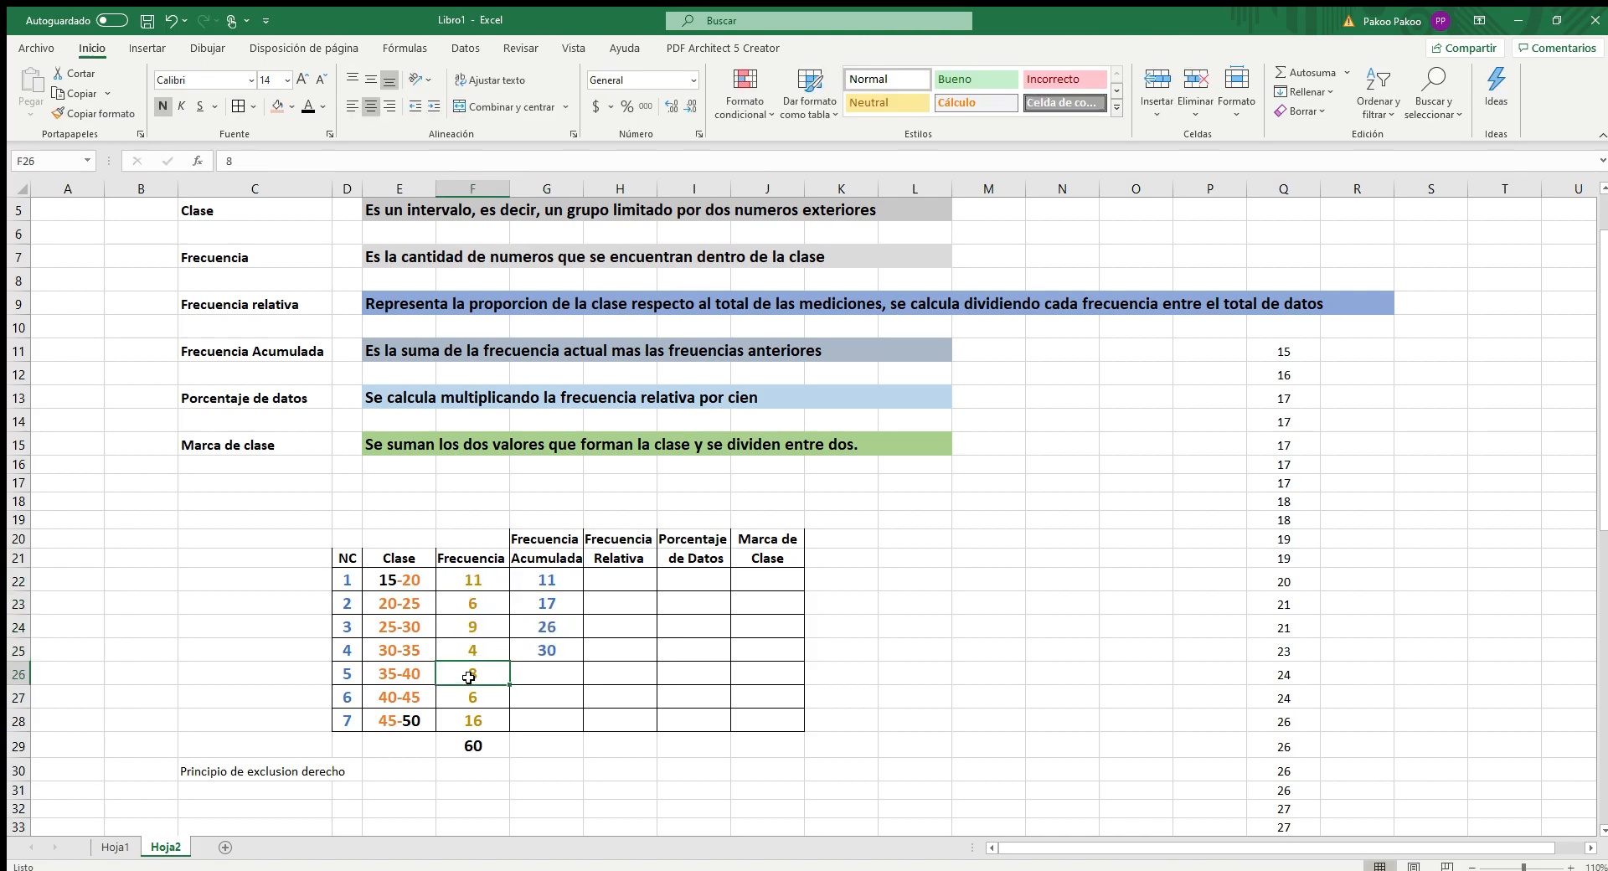
pyautogui.click(528, 675)
pyautogui.write('38')
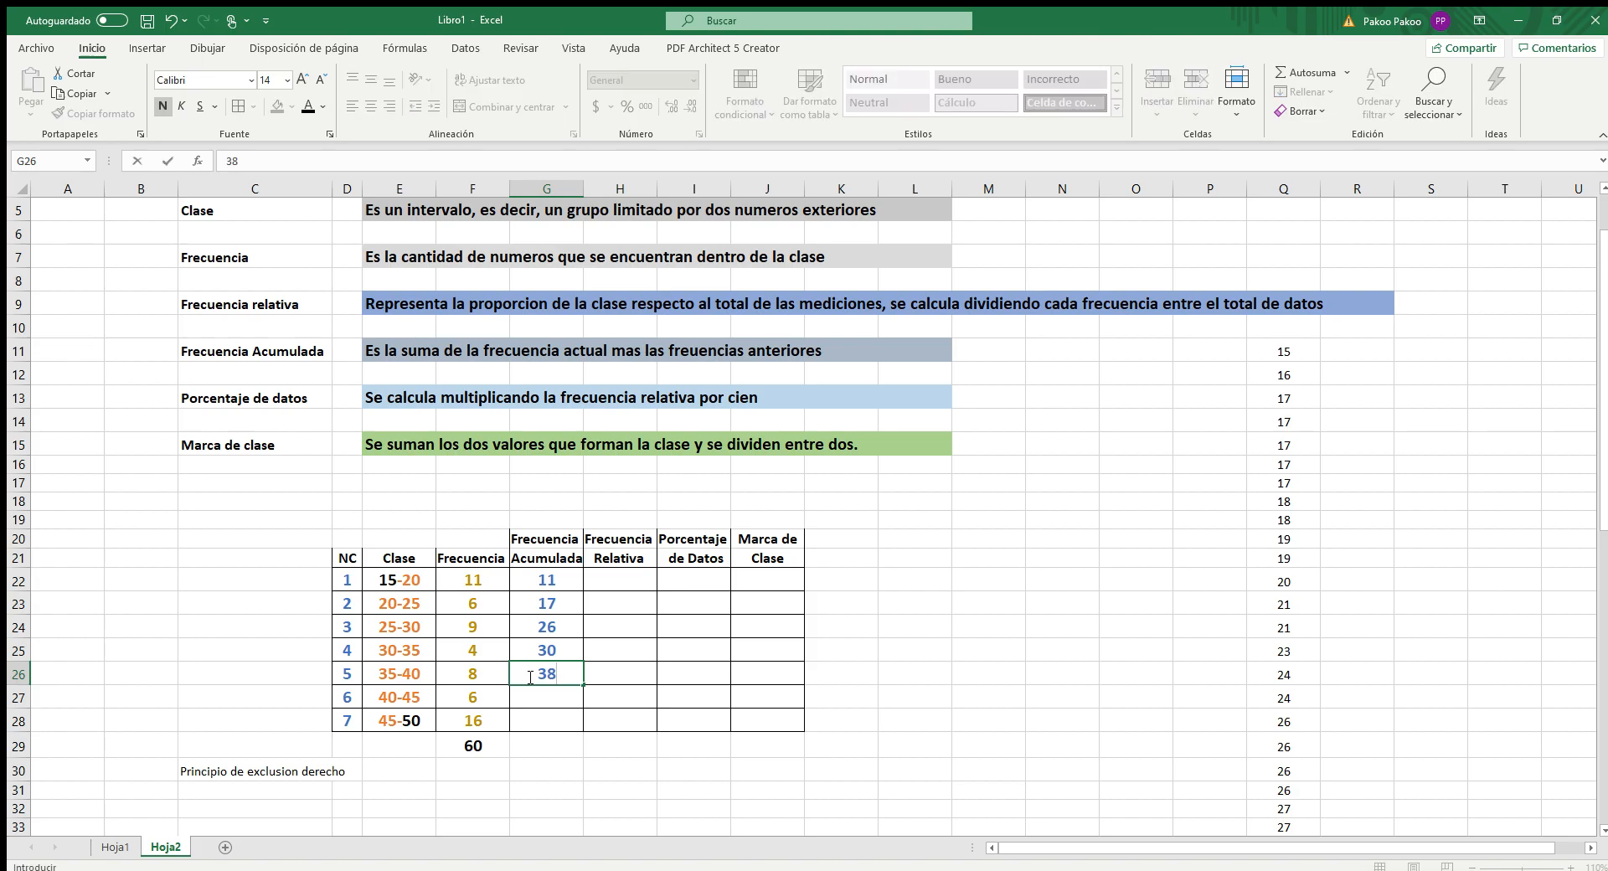
pyautogui.click(498, 697)
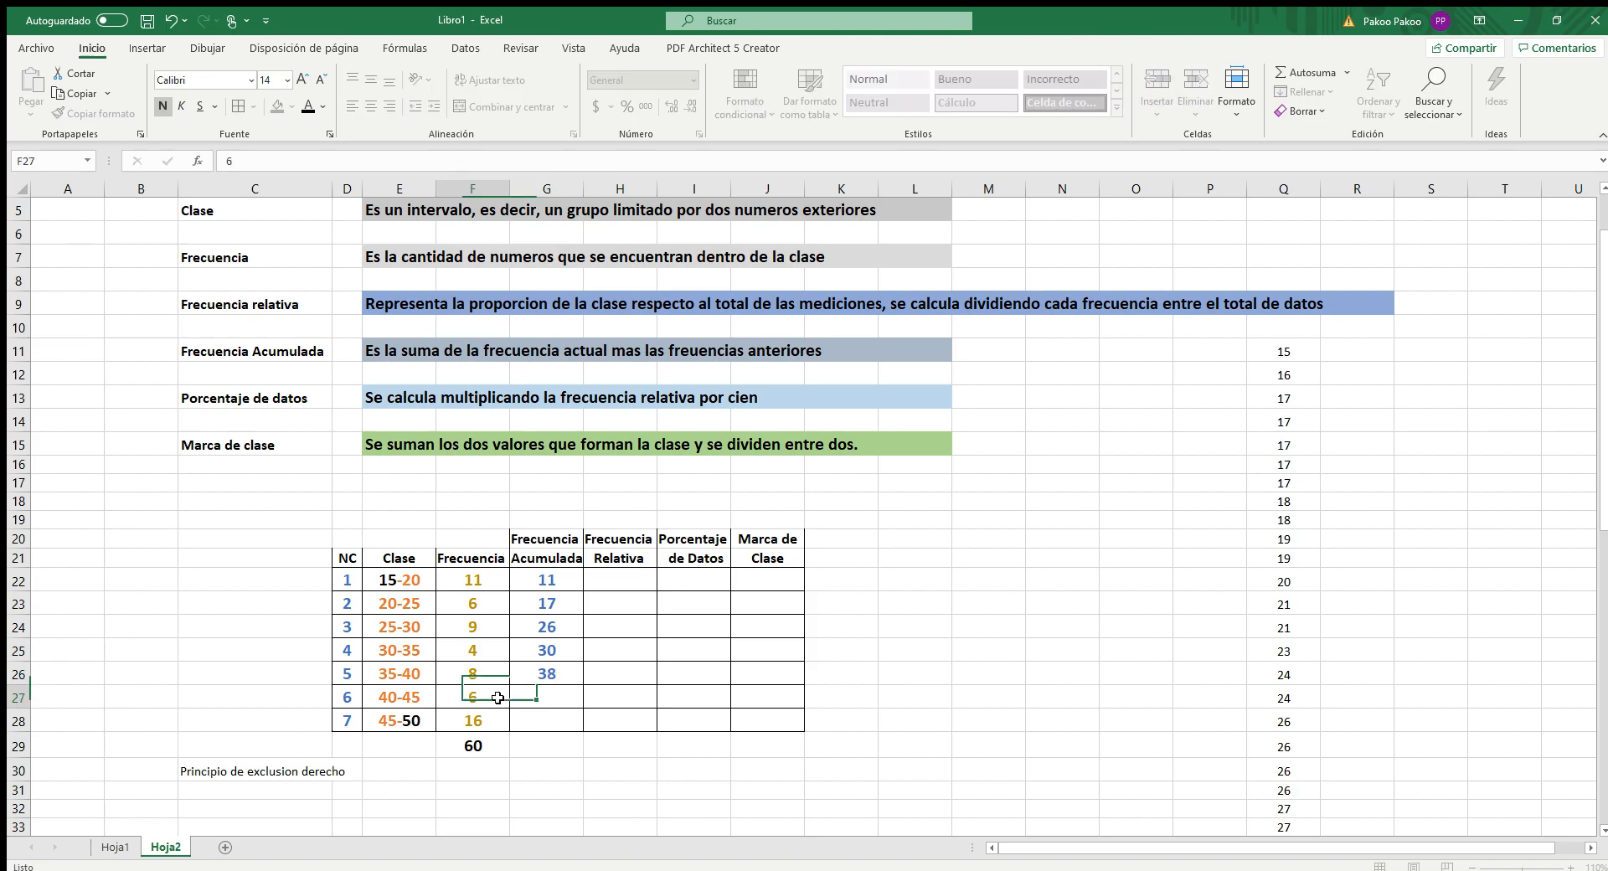
pyautogui.click(563, 696)
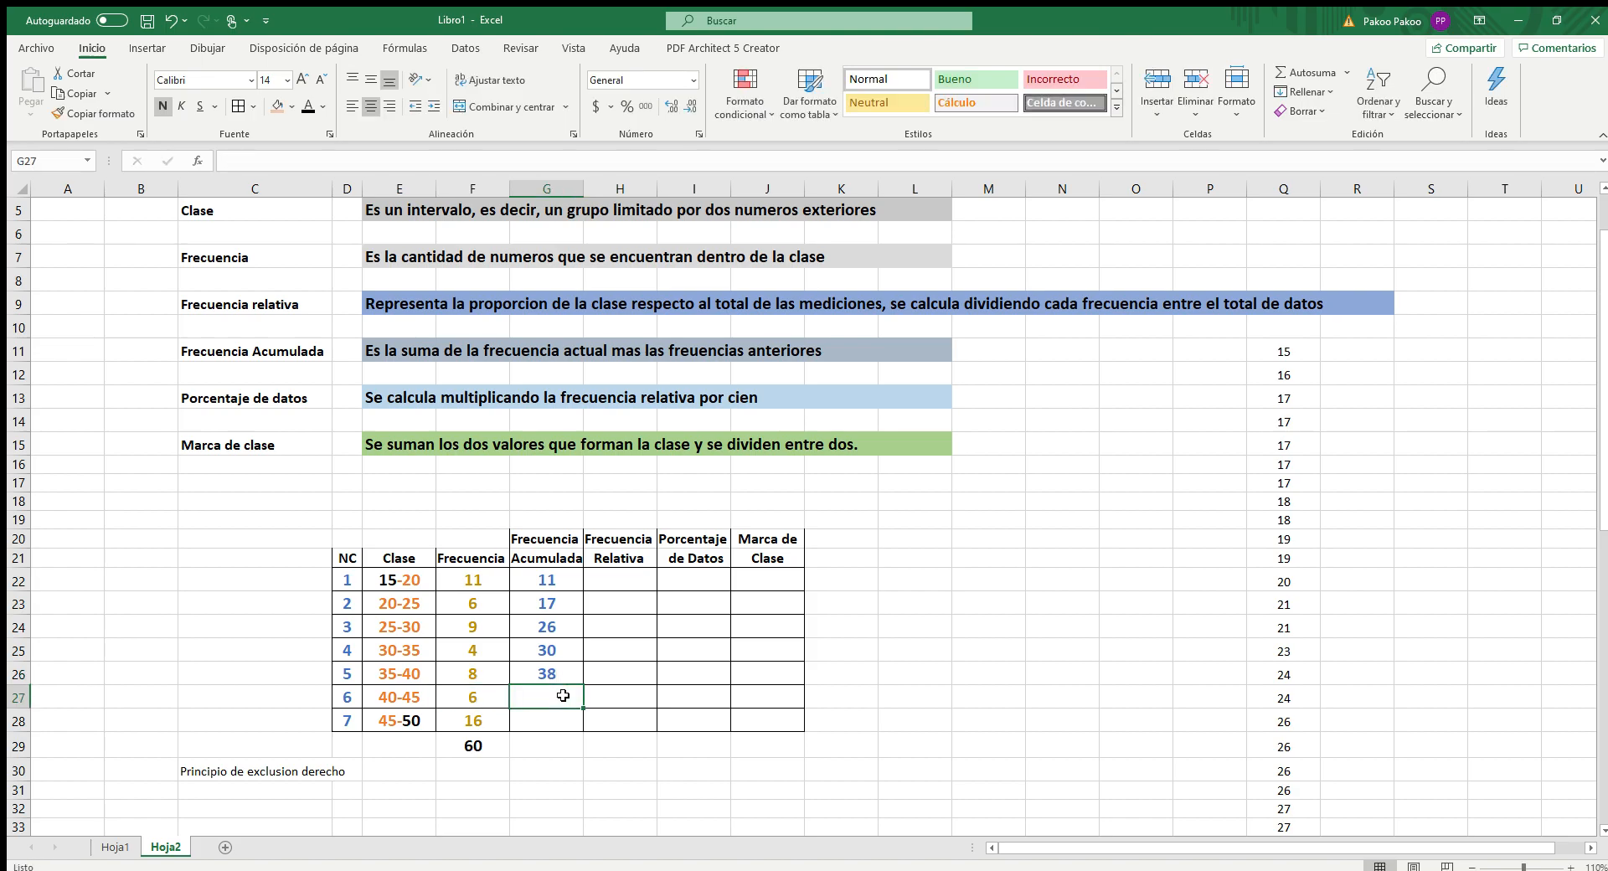
pyautogui.write('44')
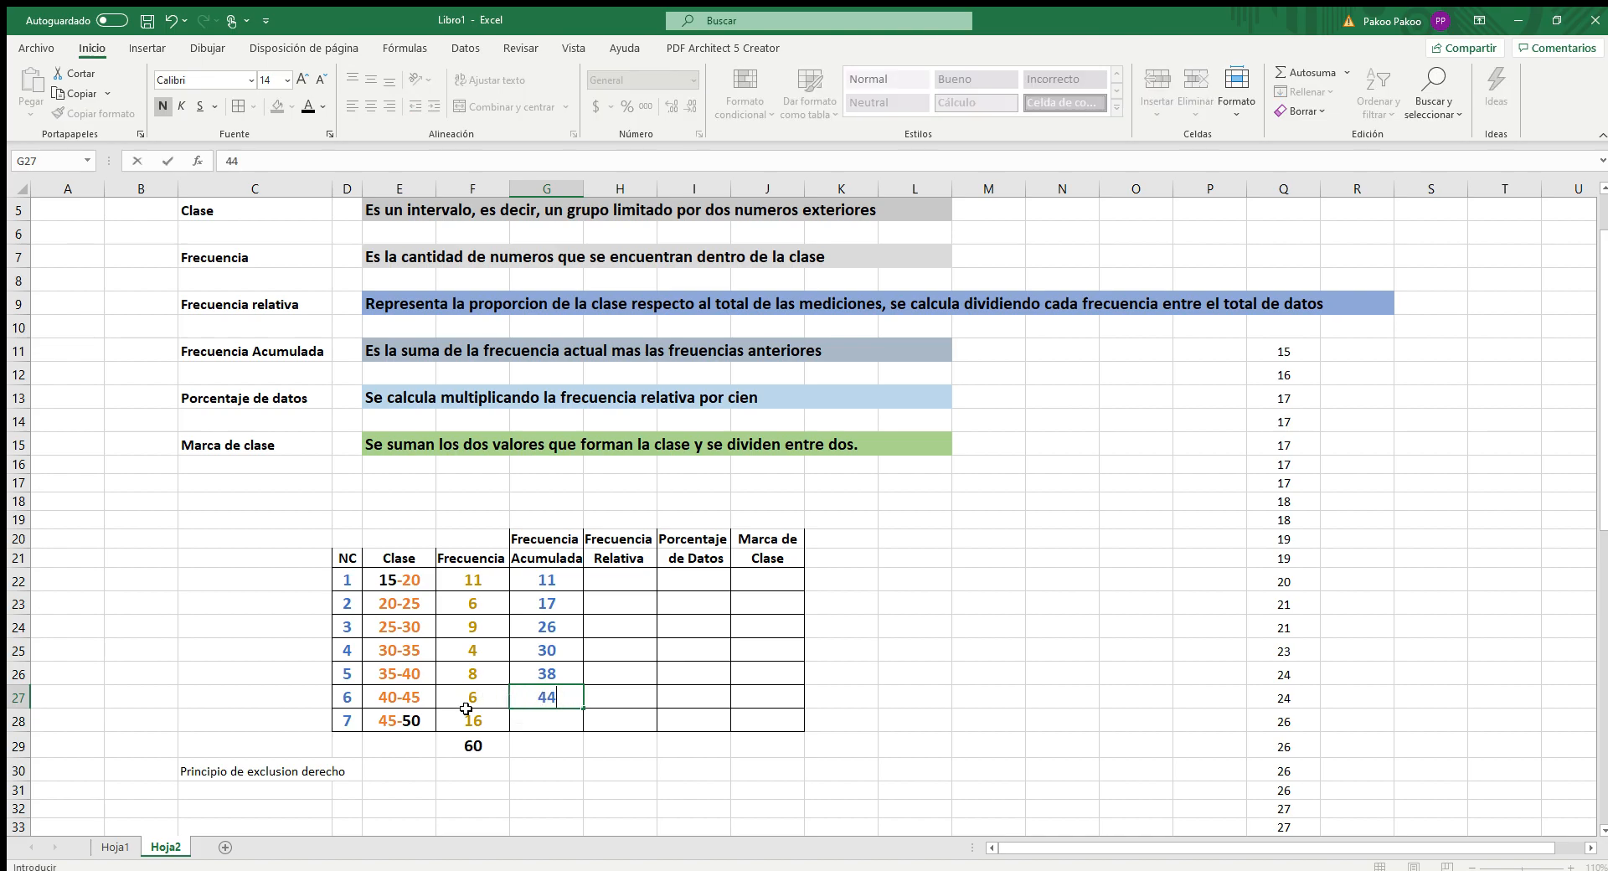
pyautogui.click(473, 714)
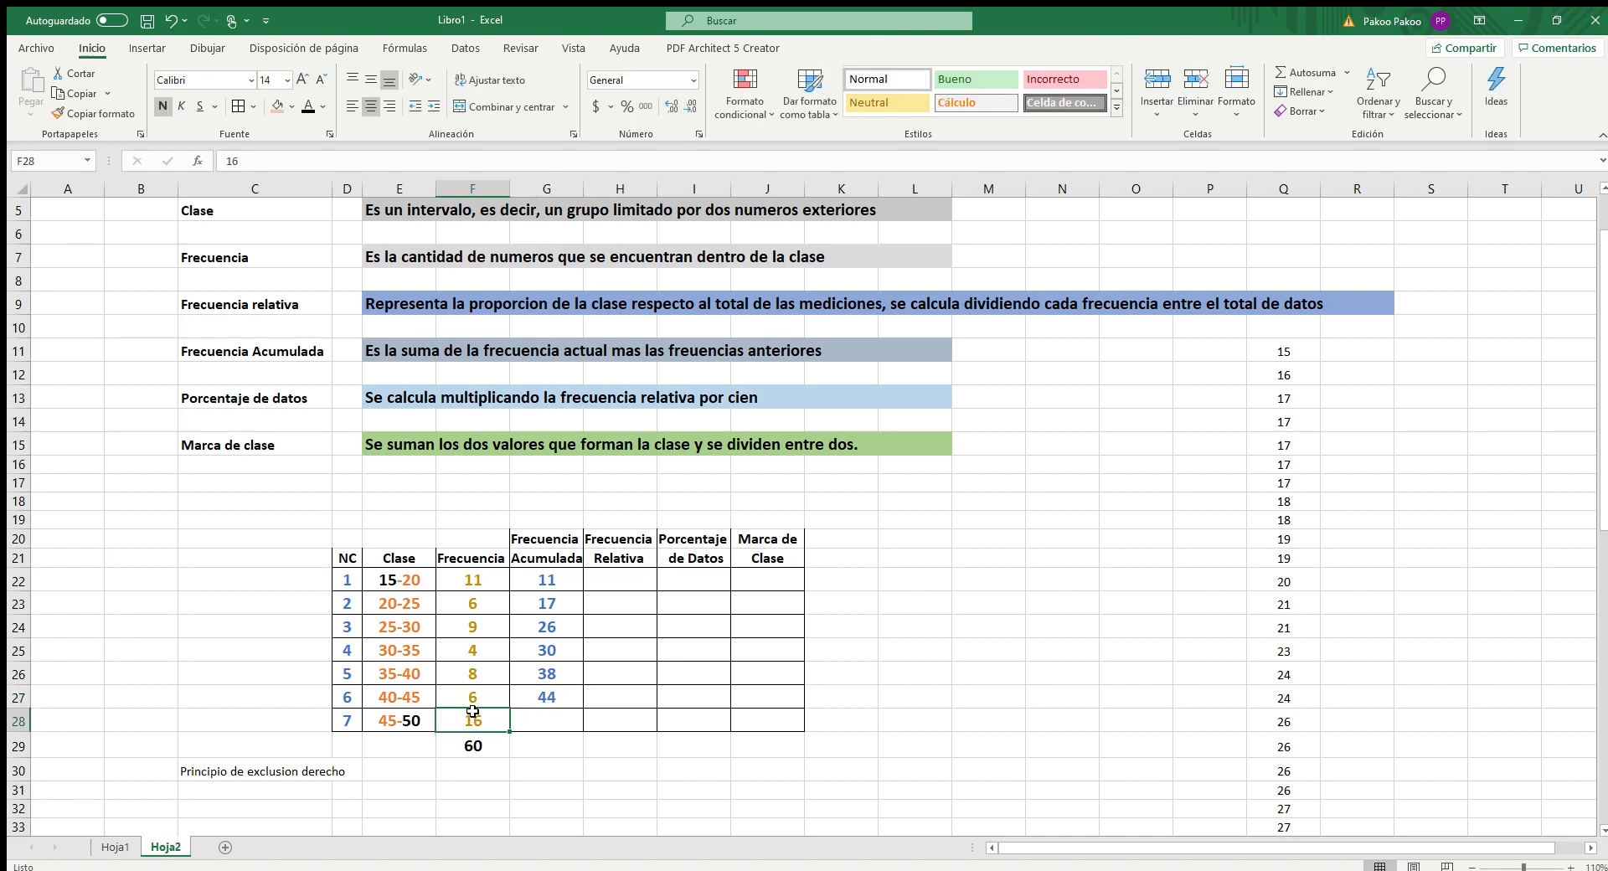
pyautogui.click(546, 721)
pyautogui.write('60')
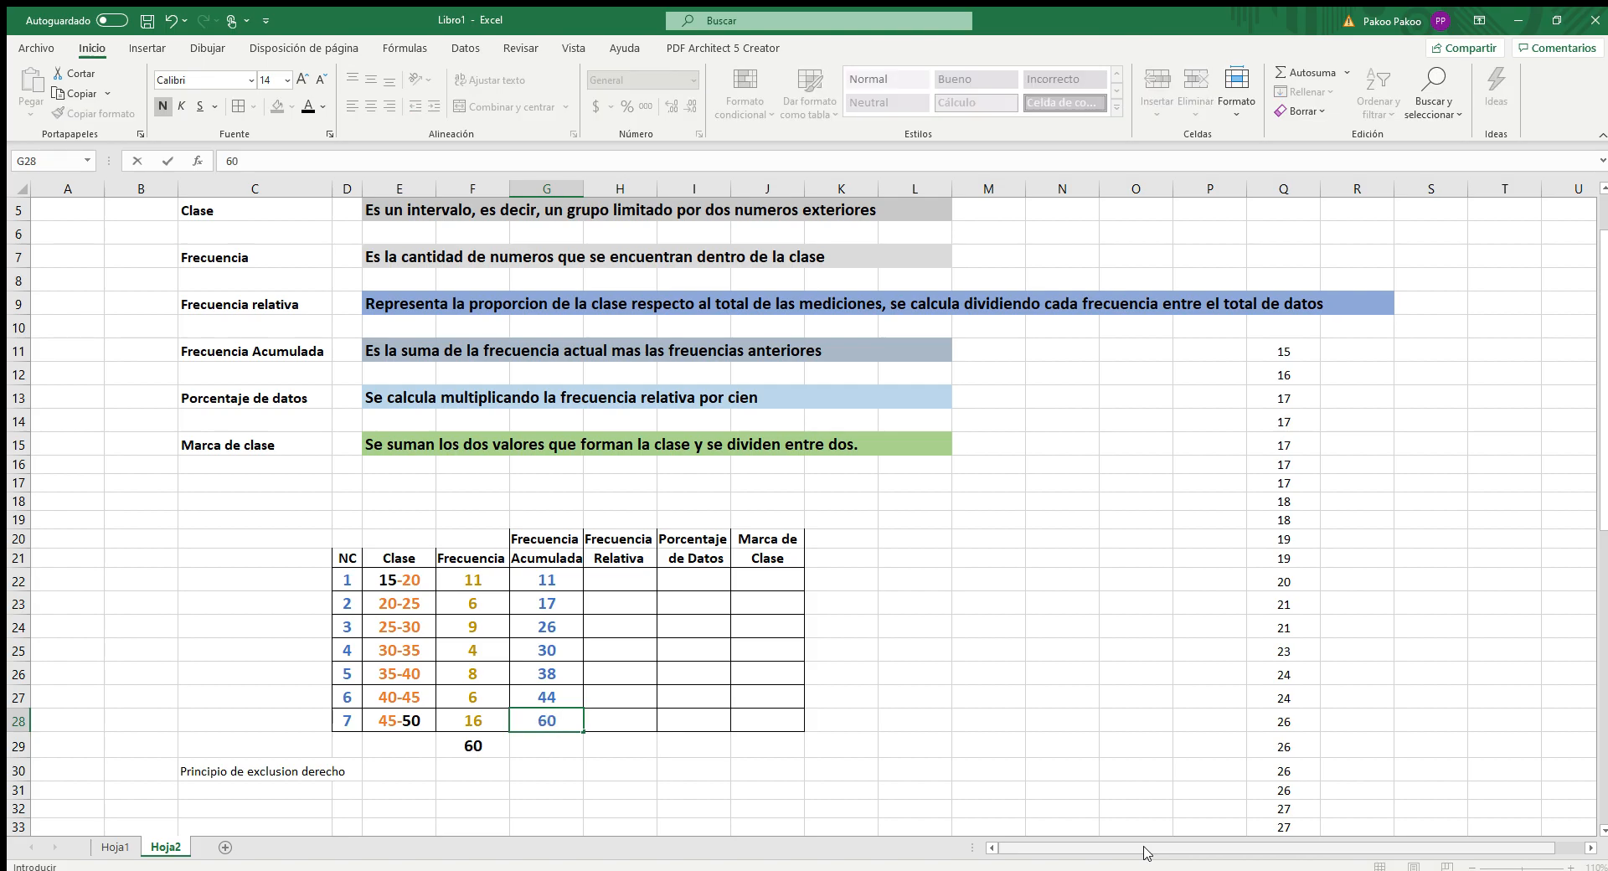
pyautogui.click(1079, 645)
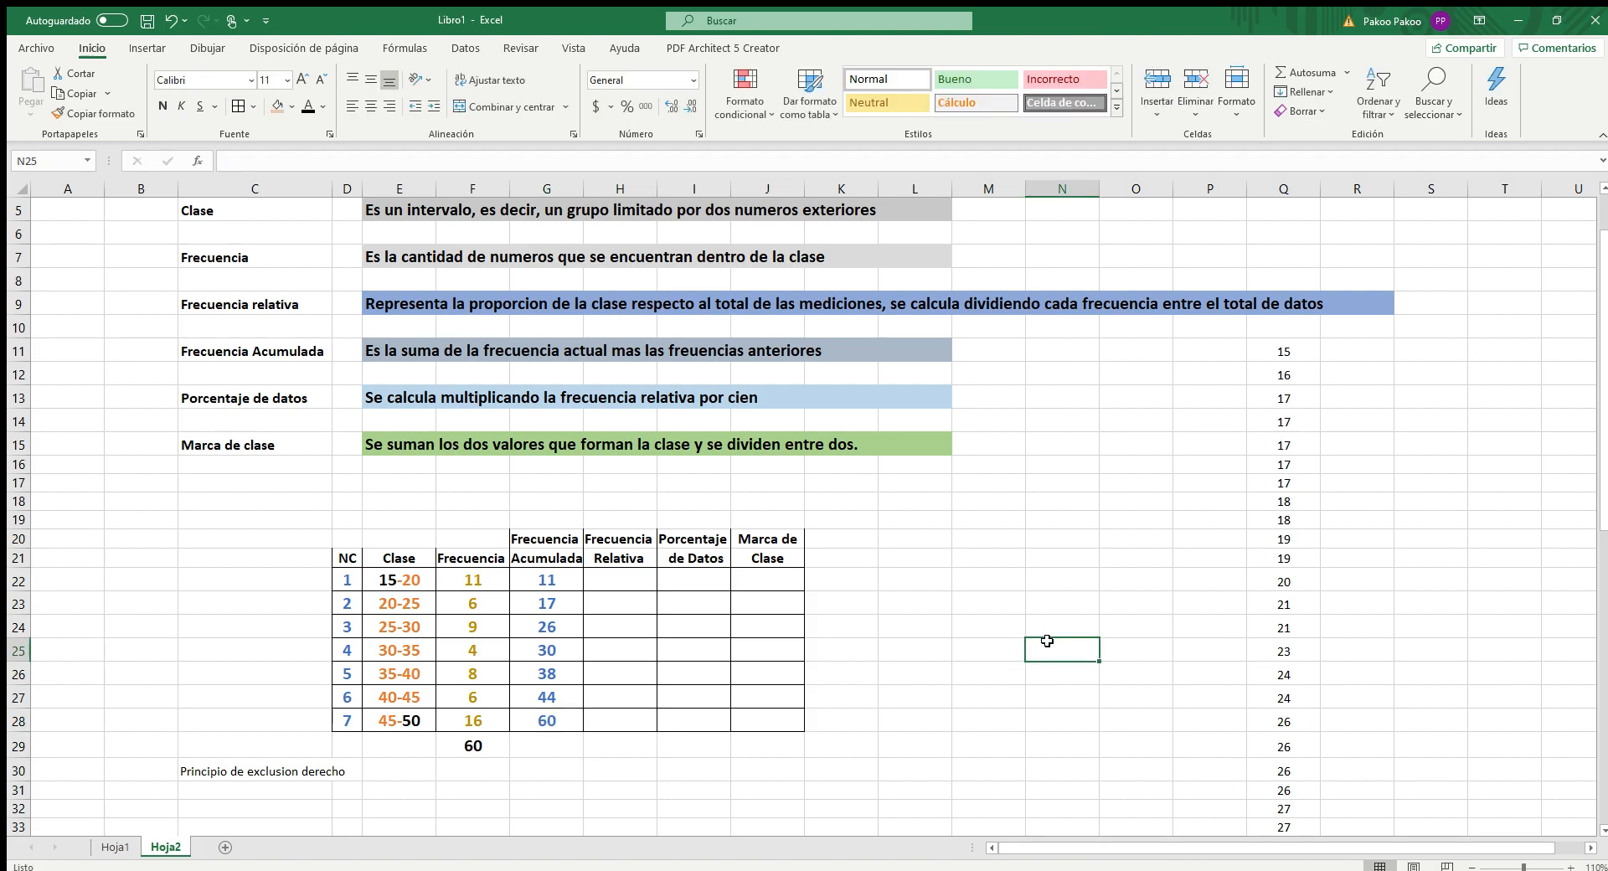
# Consult the Frecuencia relativa definition and enter the formula =11/60 for class 15-20 in H22
pyautogui.click(395, 312)
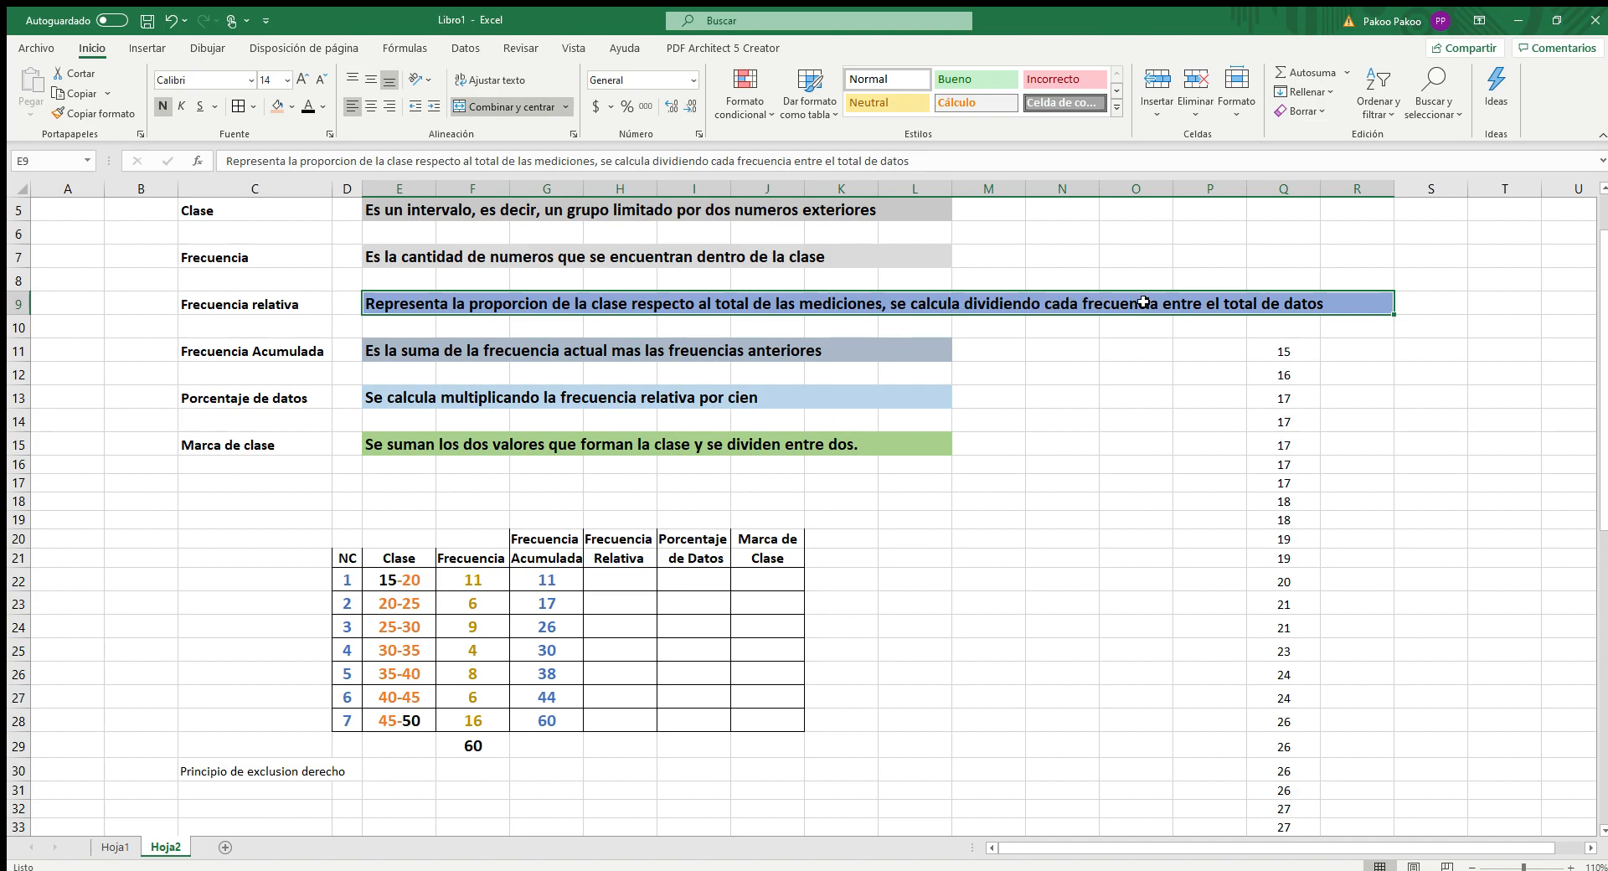
pyautogui.click(481, 743)
pyautogui.click(616, 580)
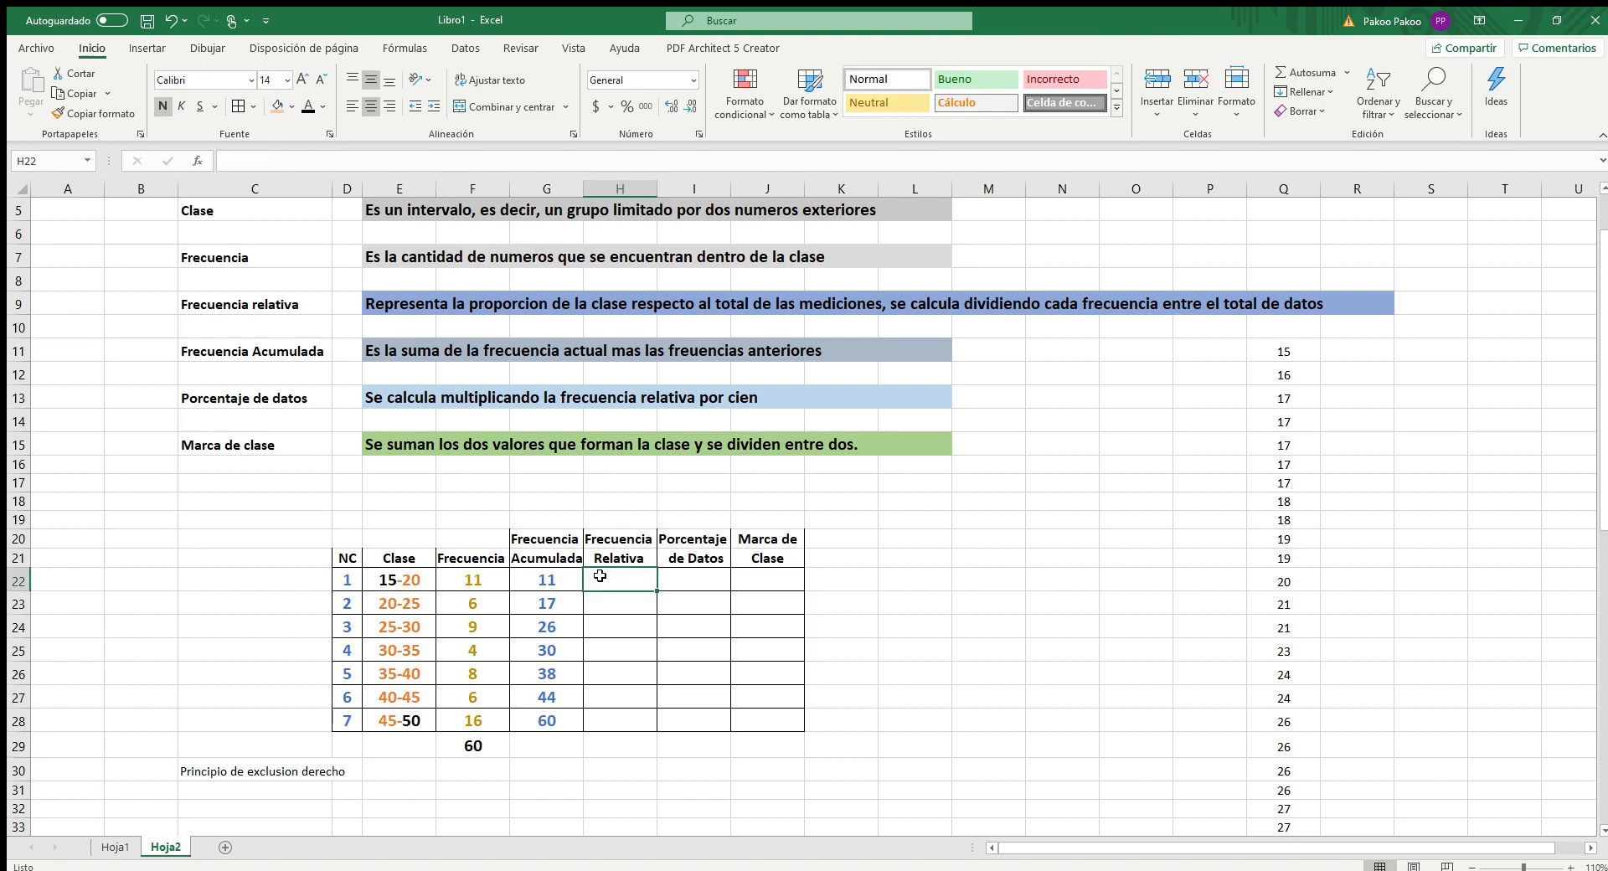
pyautogui.click(486, 580)
pyautogui.click(467, 742)
pyautogui.click(608, 585)
pyautogui.write('=11')
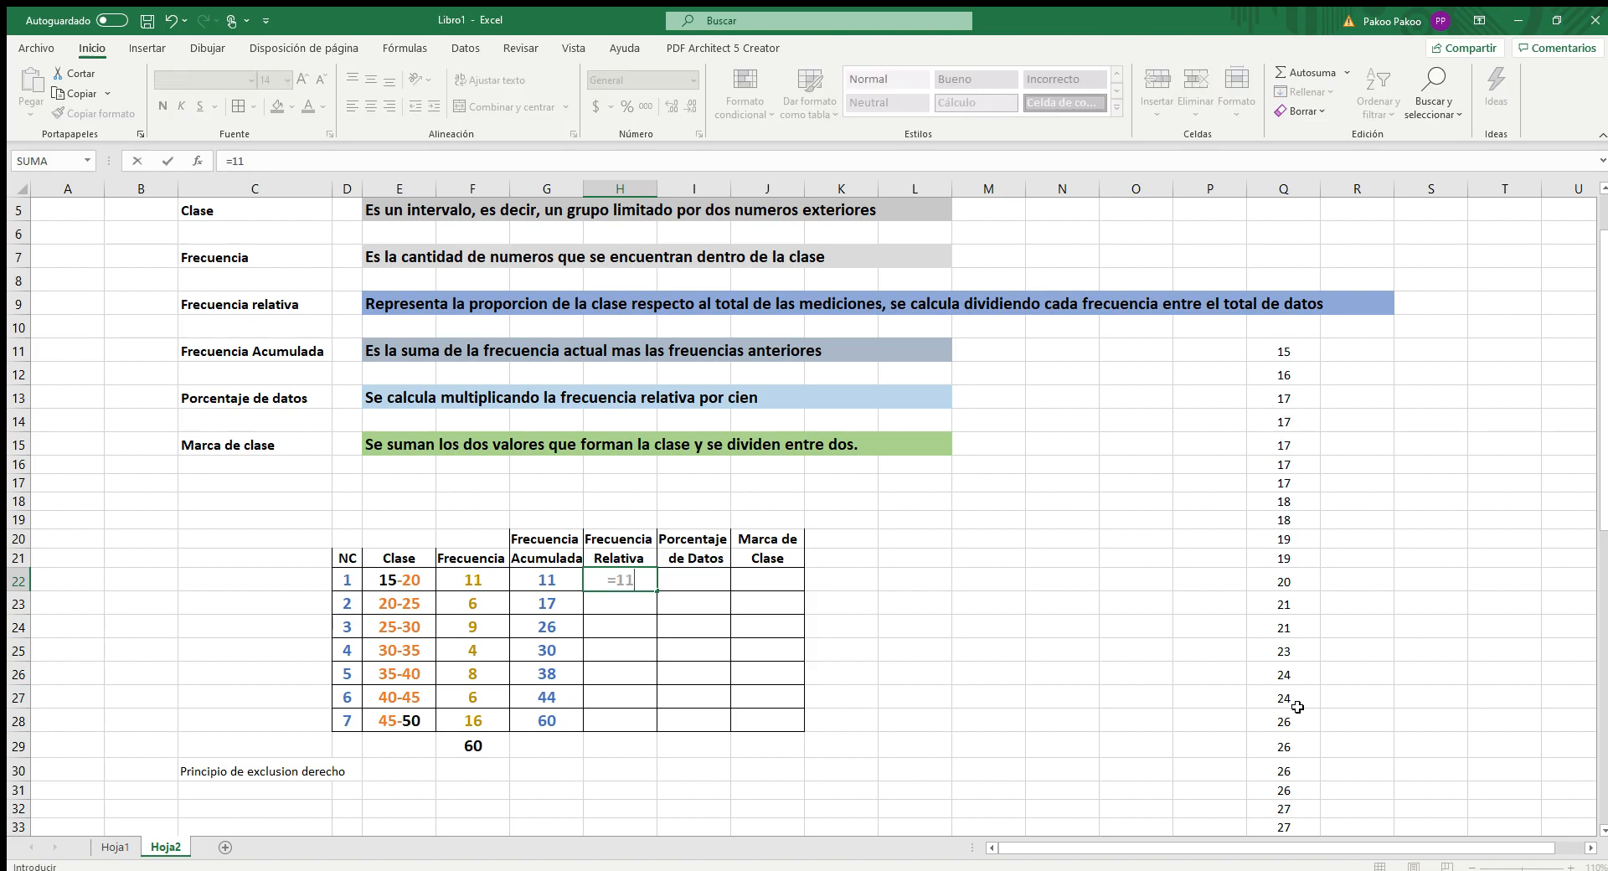
pyautogui.write('/60')
pyautogui.press('Return')
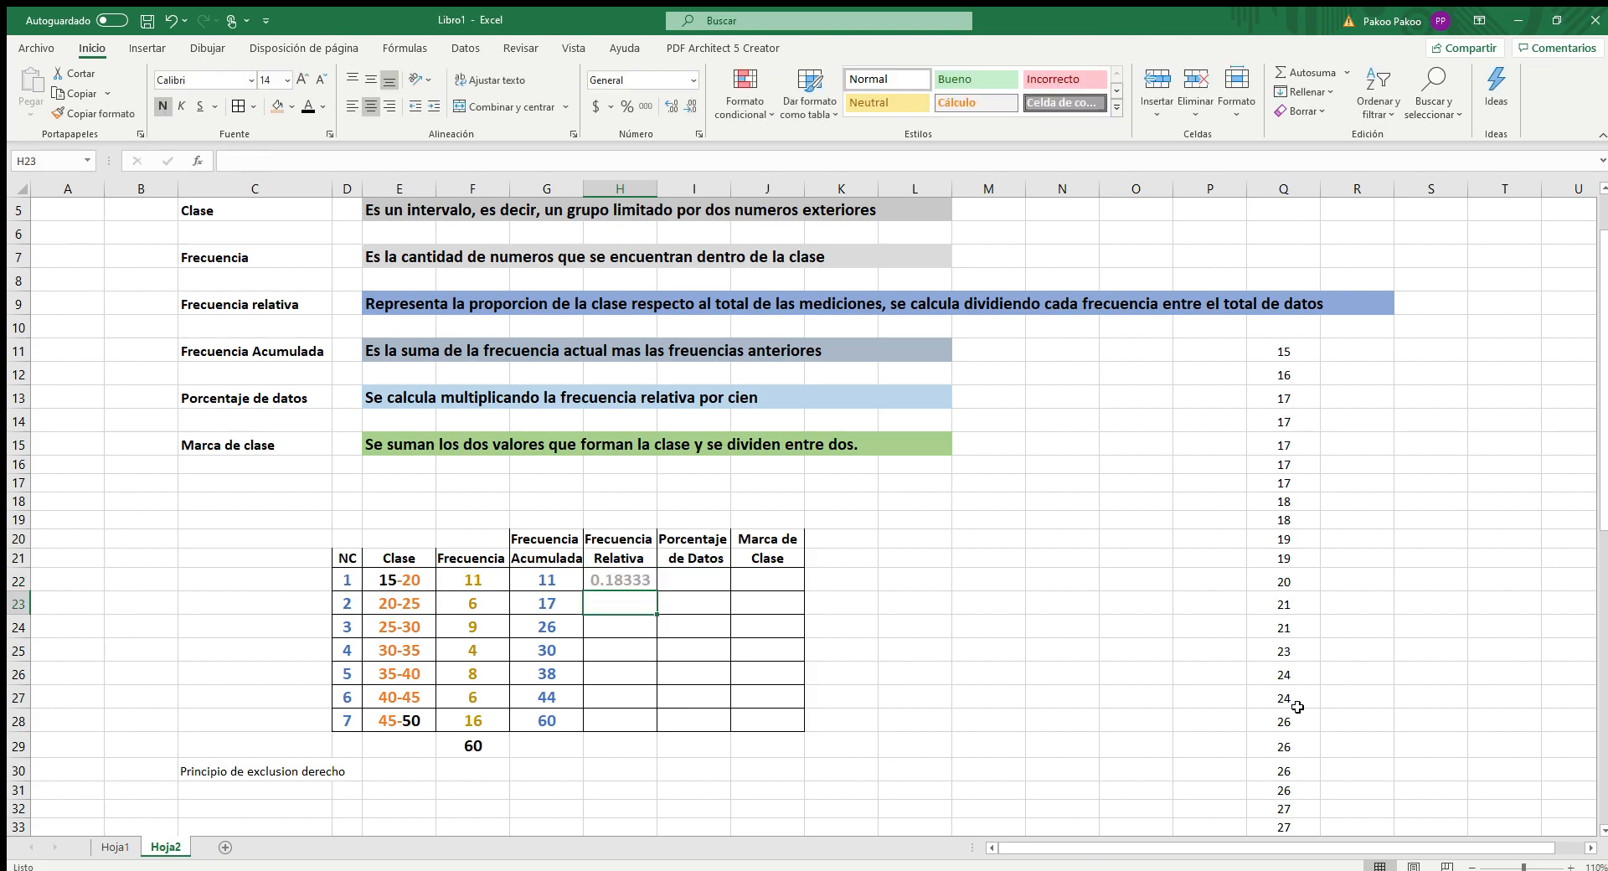
# Enter the Frecuencia Relativa formulas =6/60 in H23 and =9/60 in H24
pyautogui.write('=')
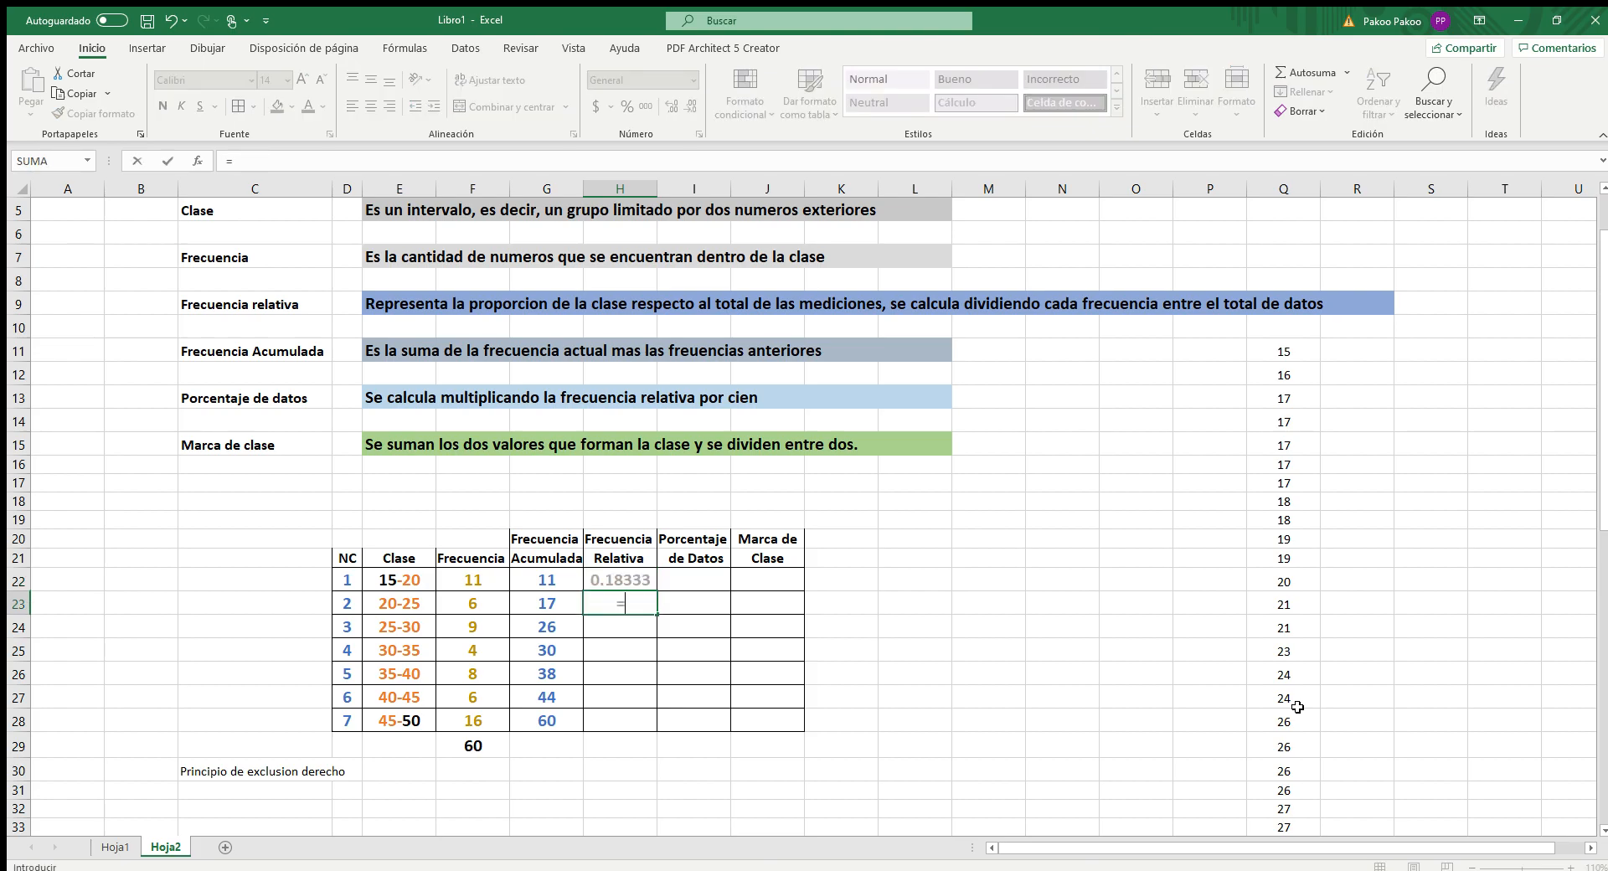
pyautogui.write('6/60')
pyautogui.press('Return')
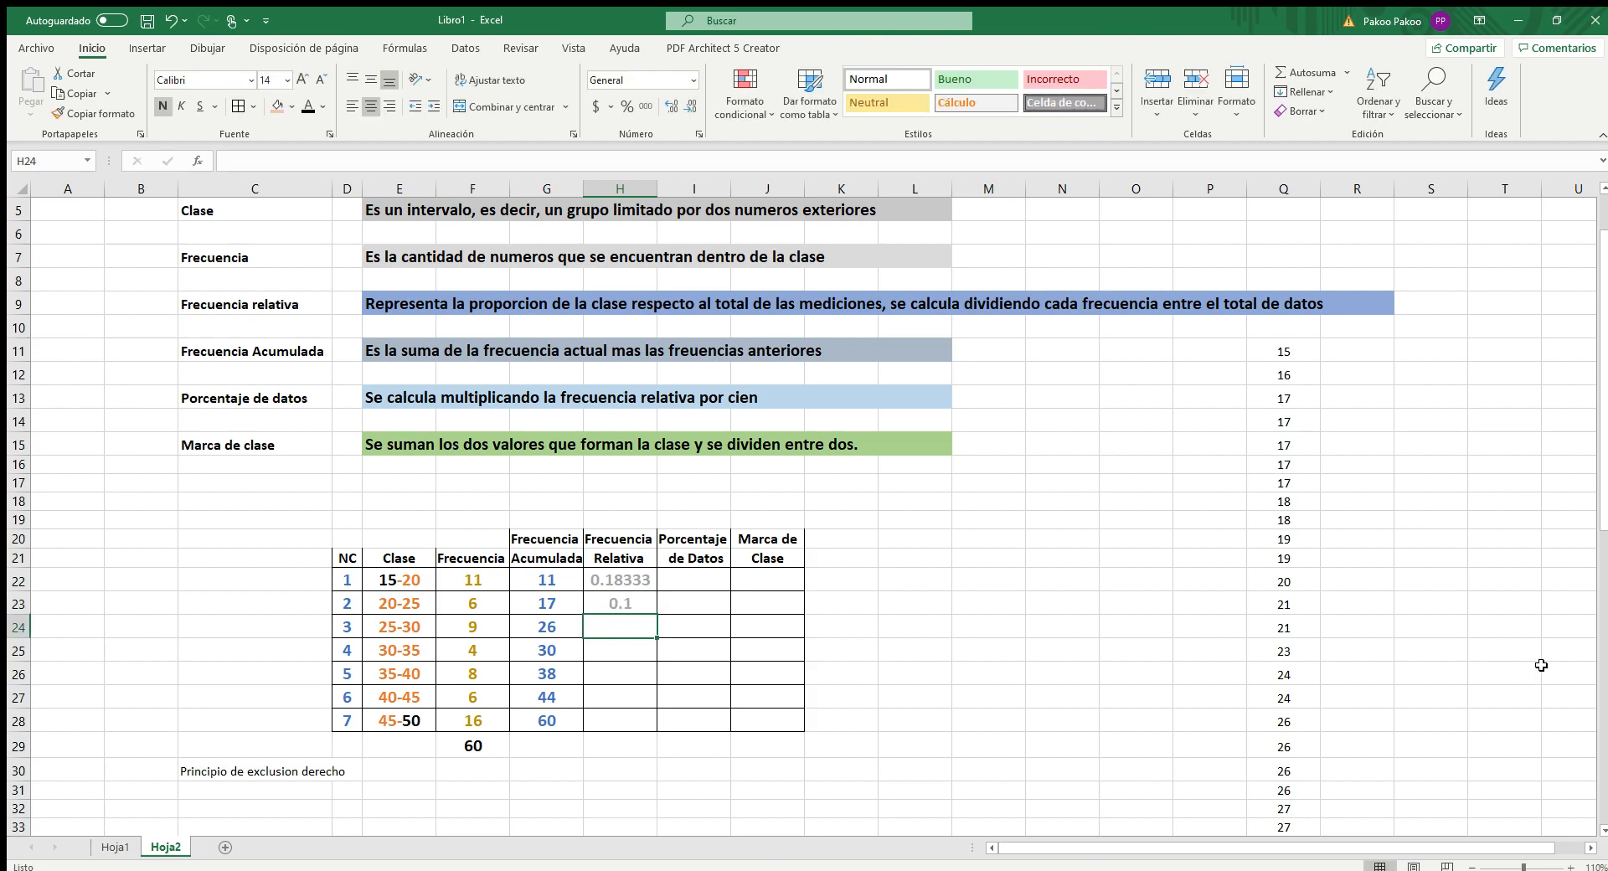
pyautogui.write('=9')
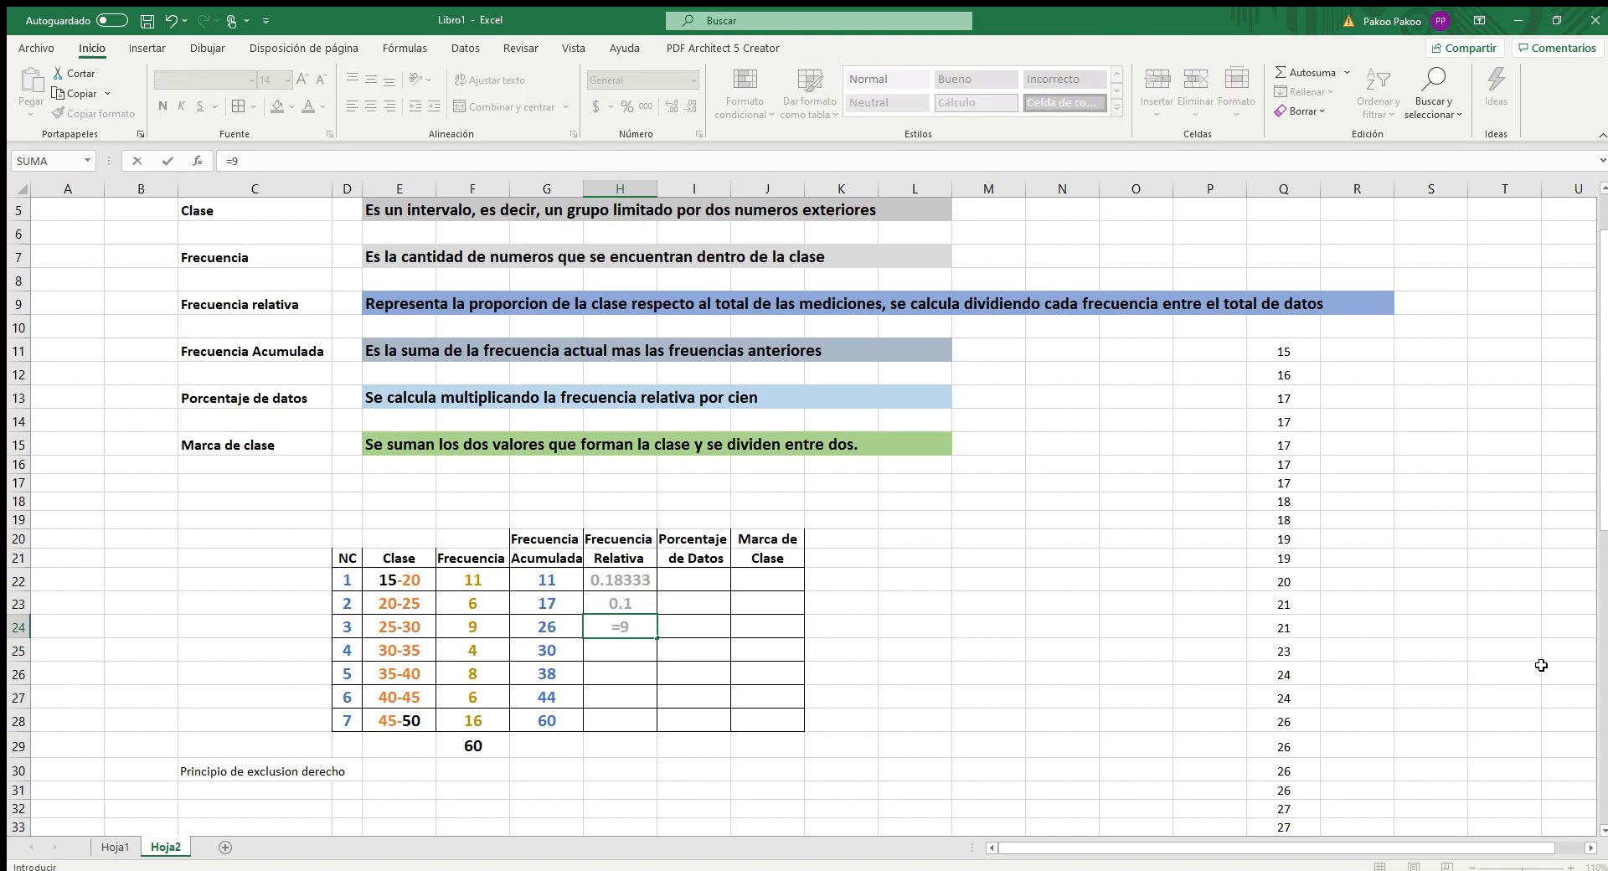
pyautogui.write('/60')
pyautogui.press('Return')
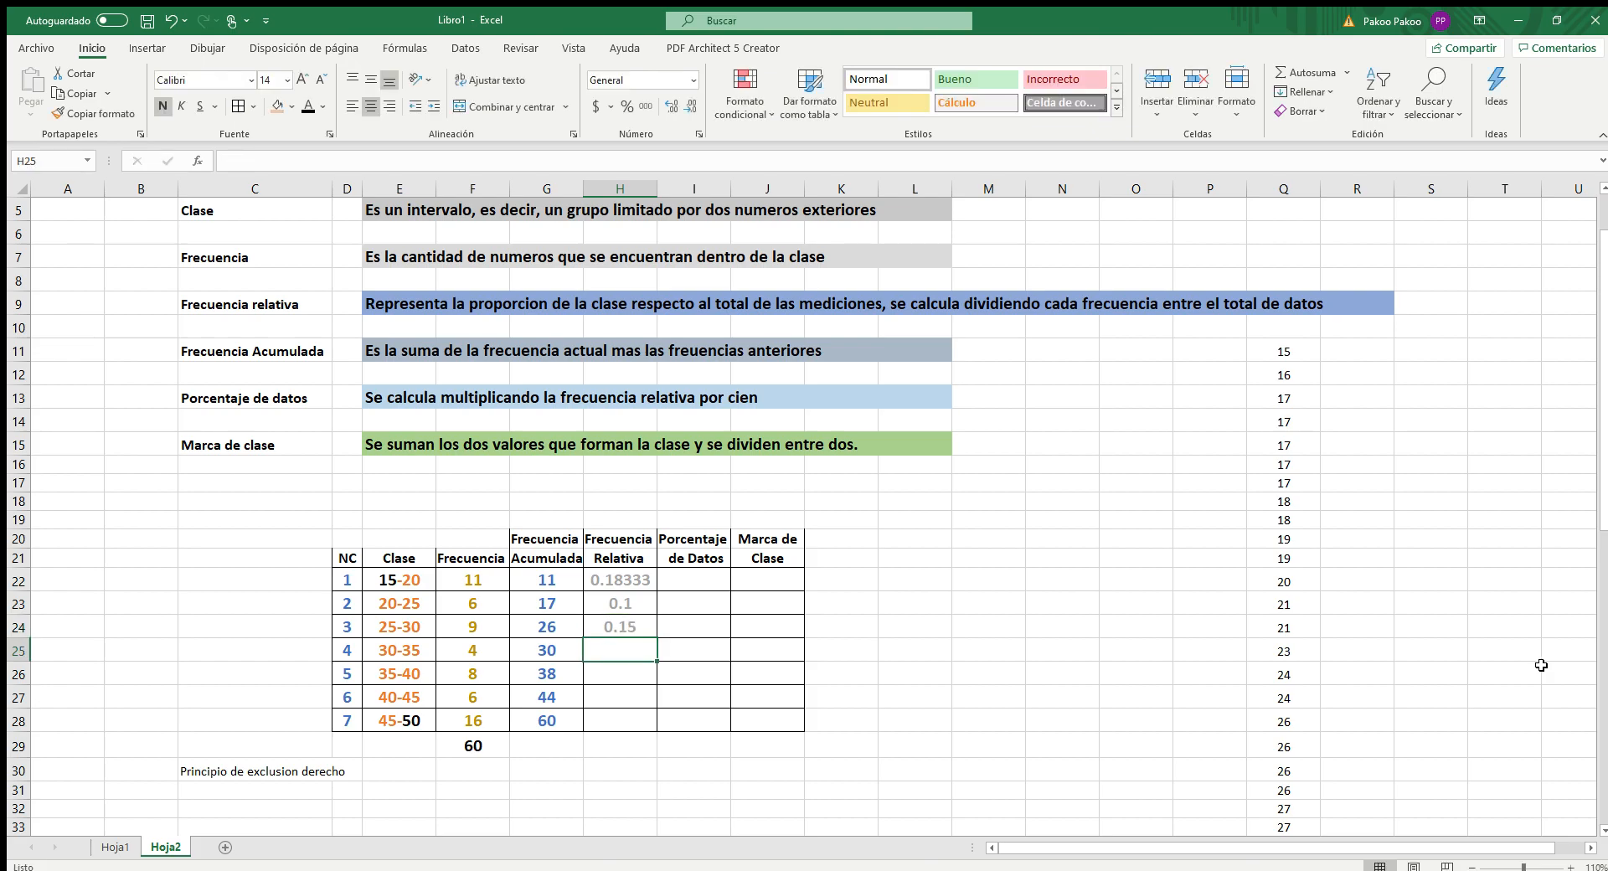
# Enter =F25/60 in H25 and fill the formula down the Frecuencia Relativa column through H28
pyautogui.write('=')
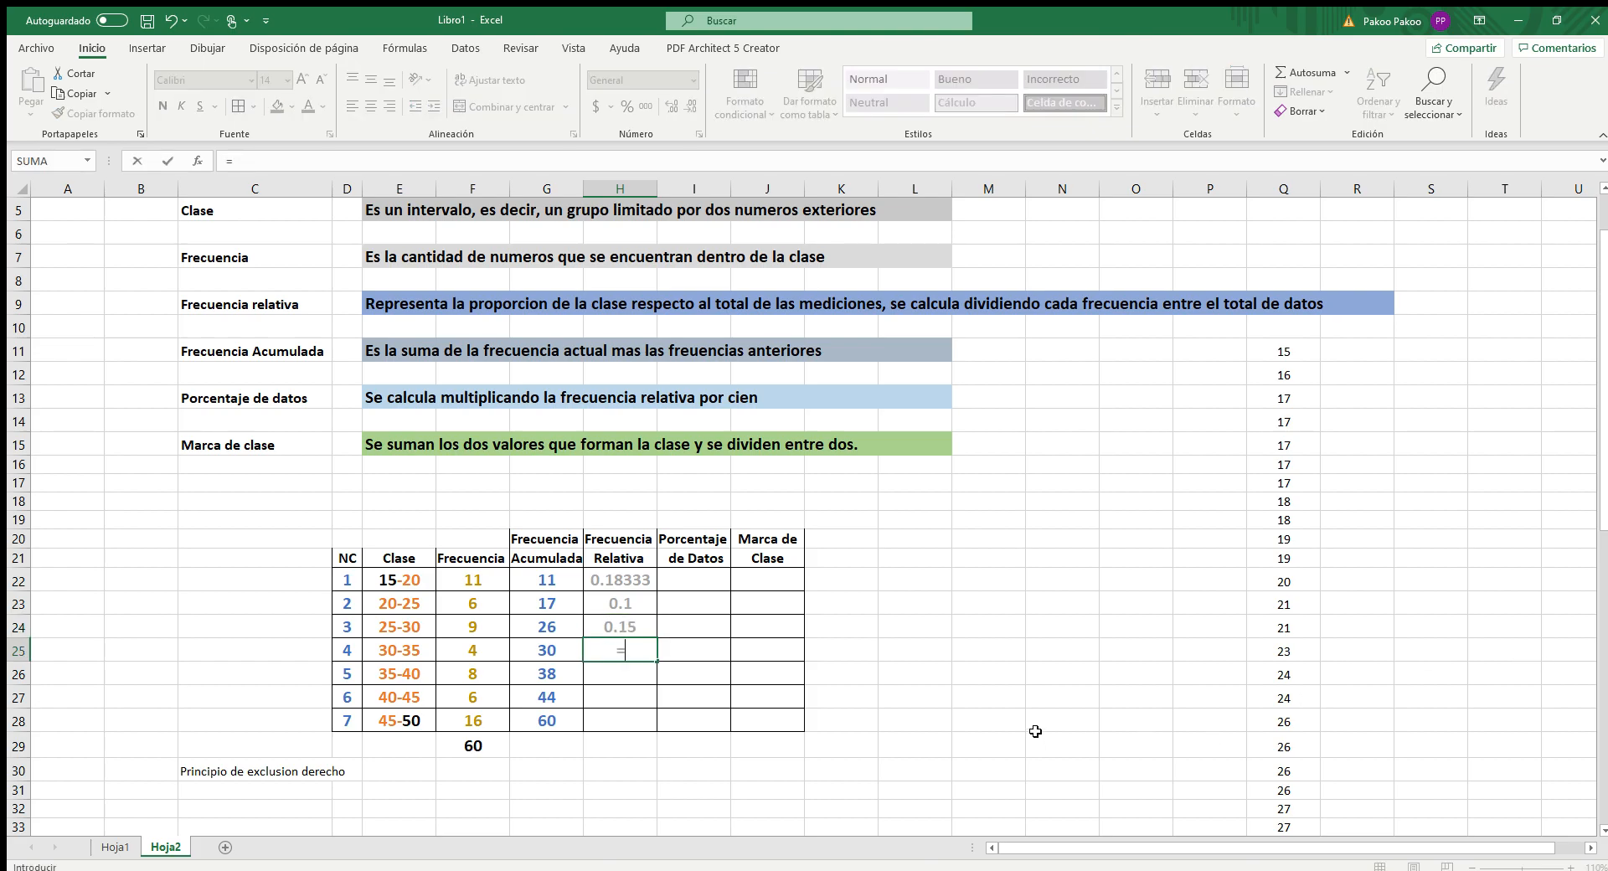
pyautogui.click(482, 650)
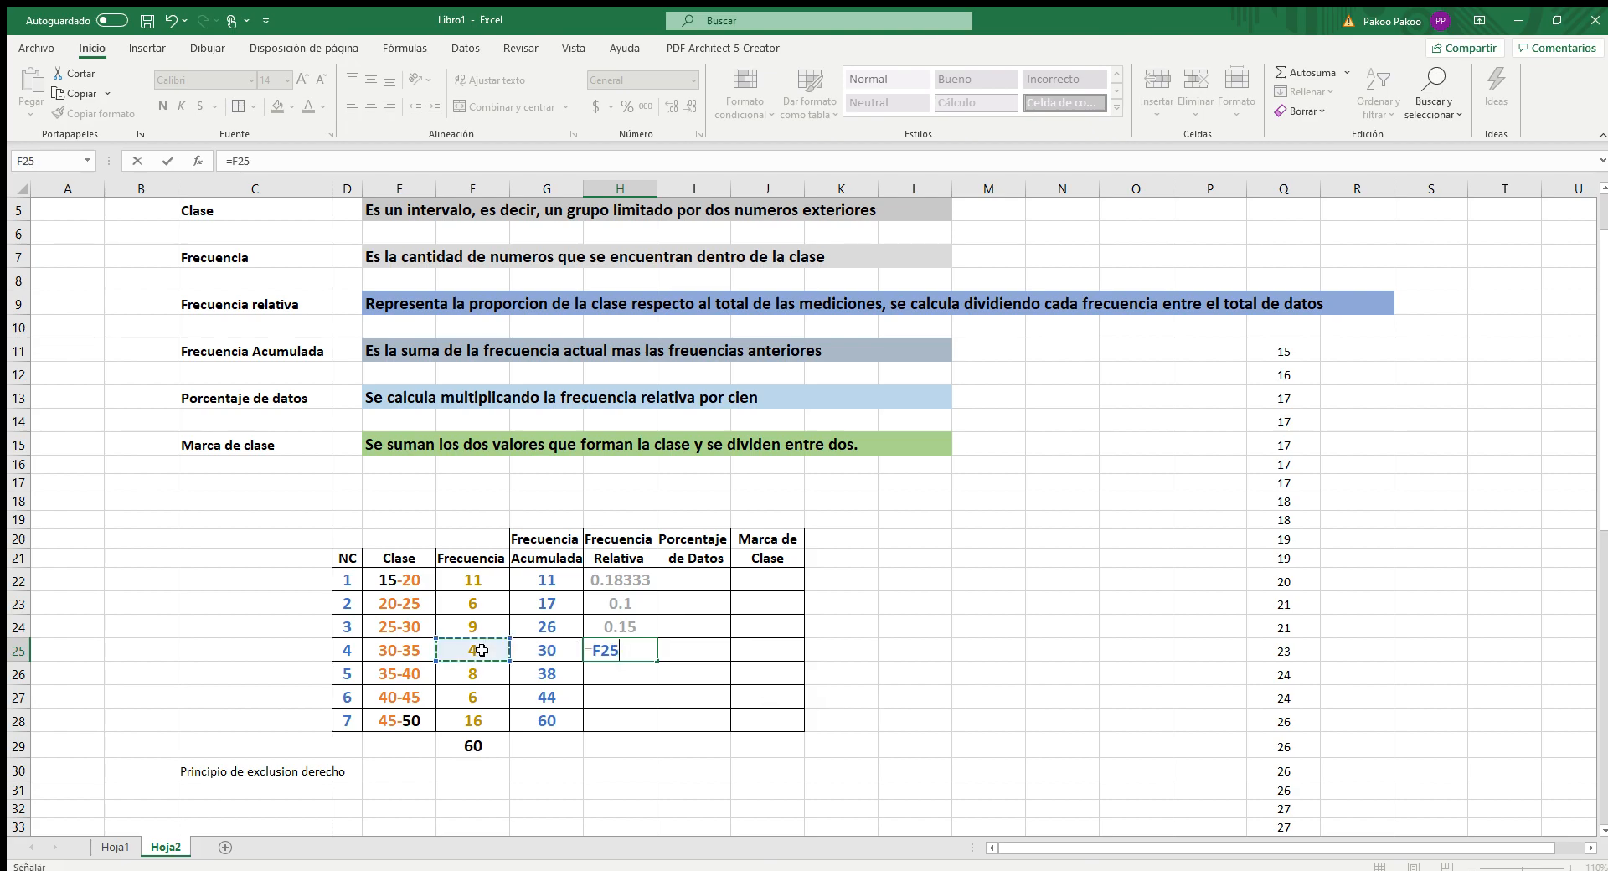
pyautogui.write('/60')
pyautogui.hotkey('ctrl', 'Return')
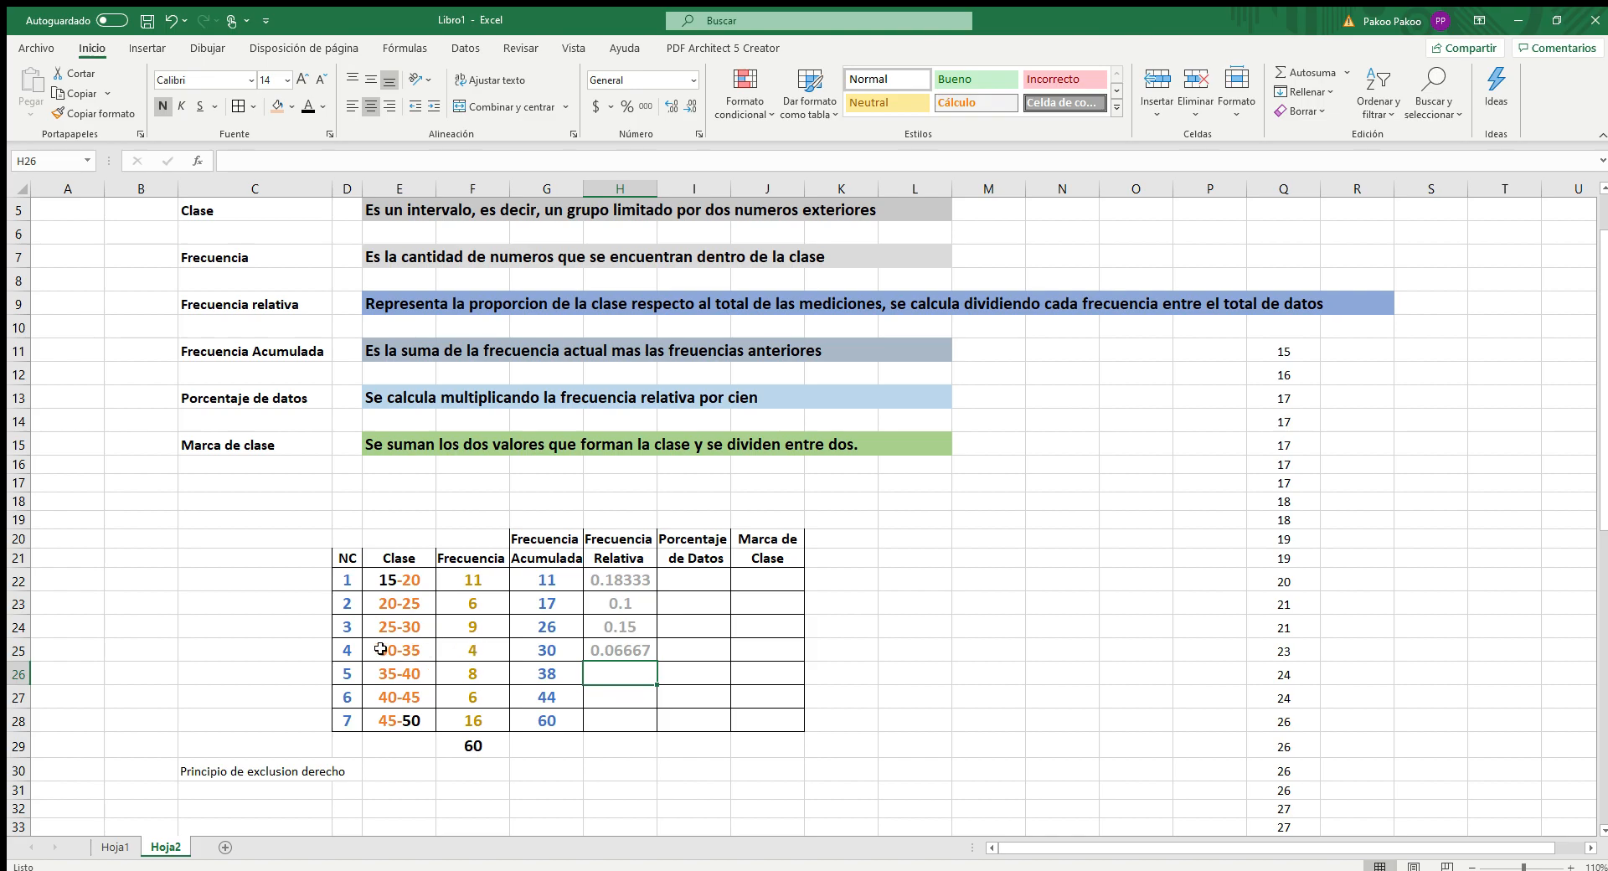
pyautogui.moveTo(657, 664); pyautogui.dragTo(627, 766)
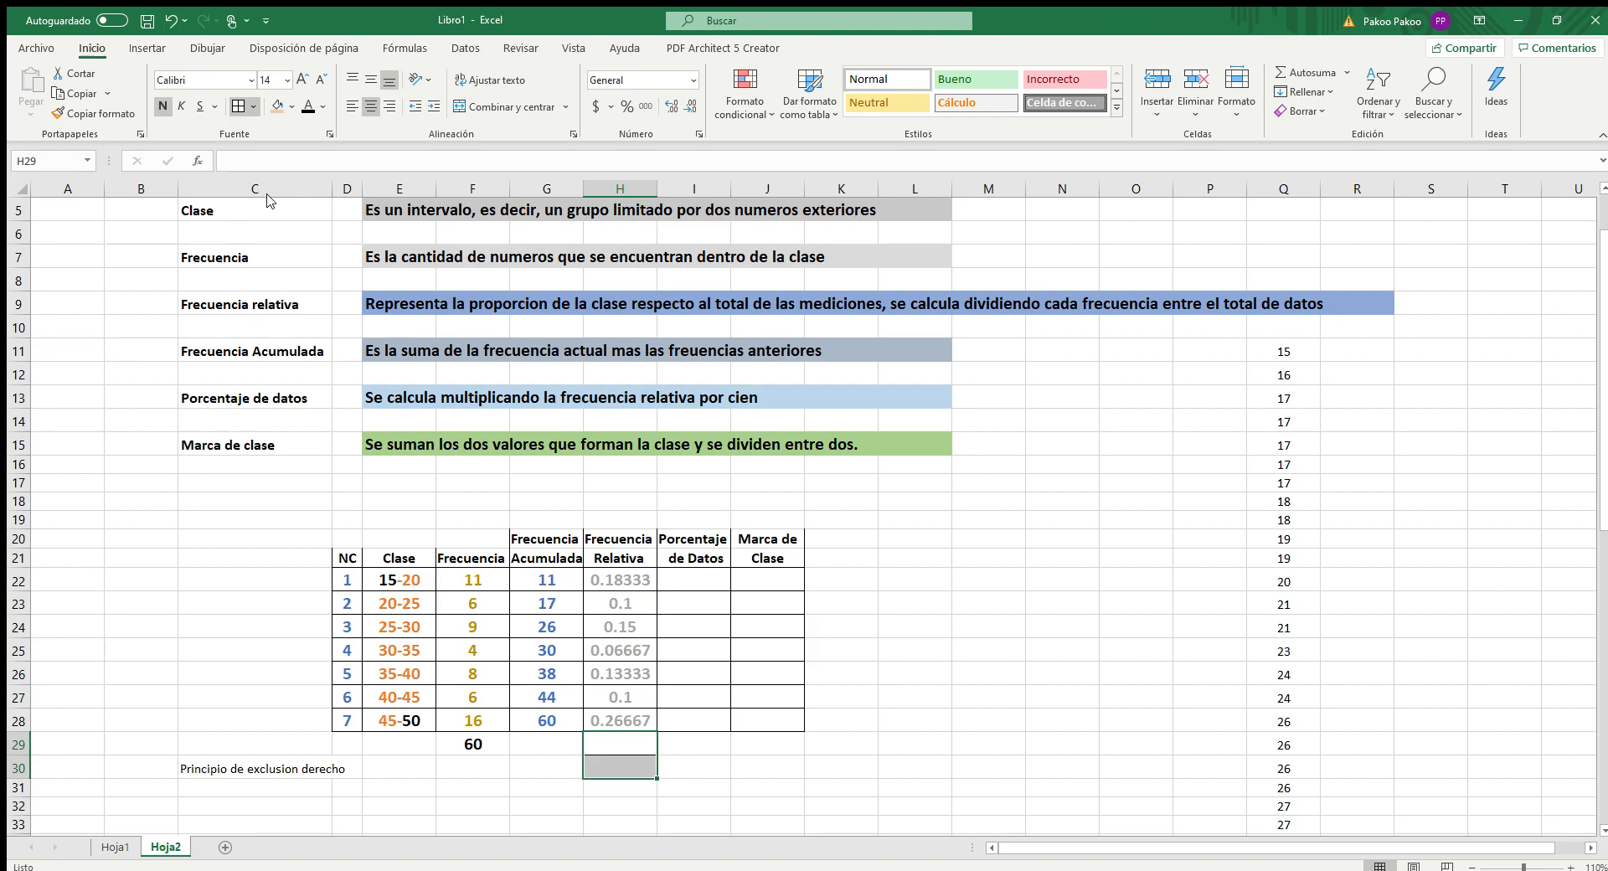
# Total the Frecuencia Relativa column H22:H28 with AutoSum in H29 and check the resulting formula
pyautogui.click(905, 544)
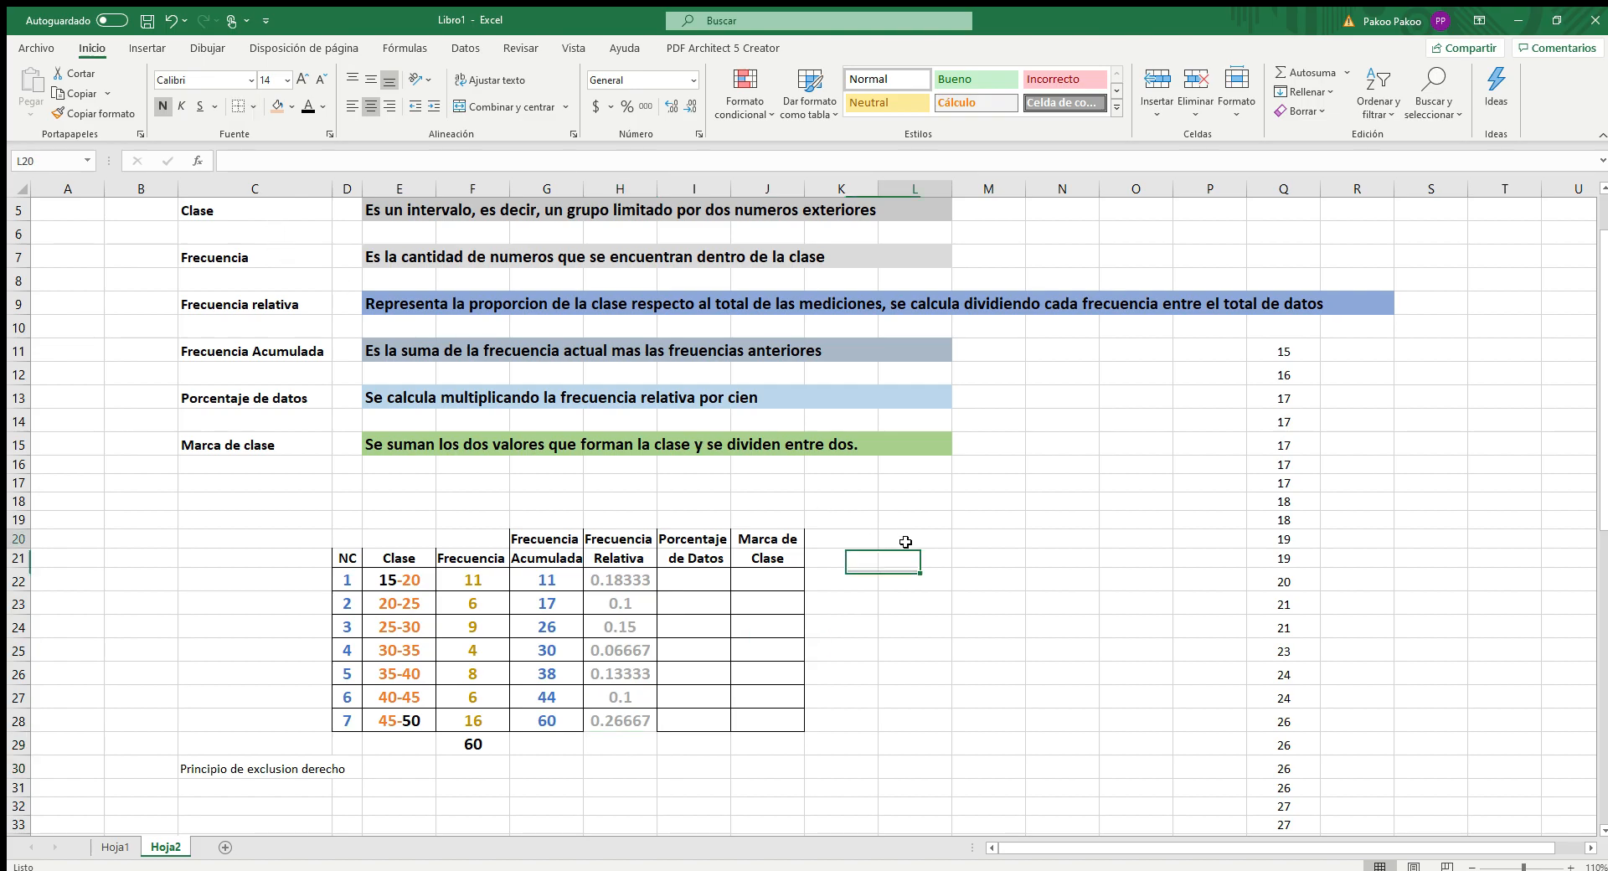
pyautogui.click(958, 753)
pyautogui.moveTo(633, 576); pyautogui.dragTo(634, 722)
pyautogui.click(629, 712)
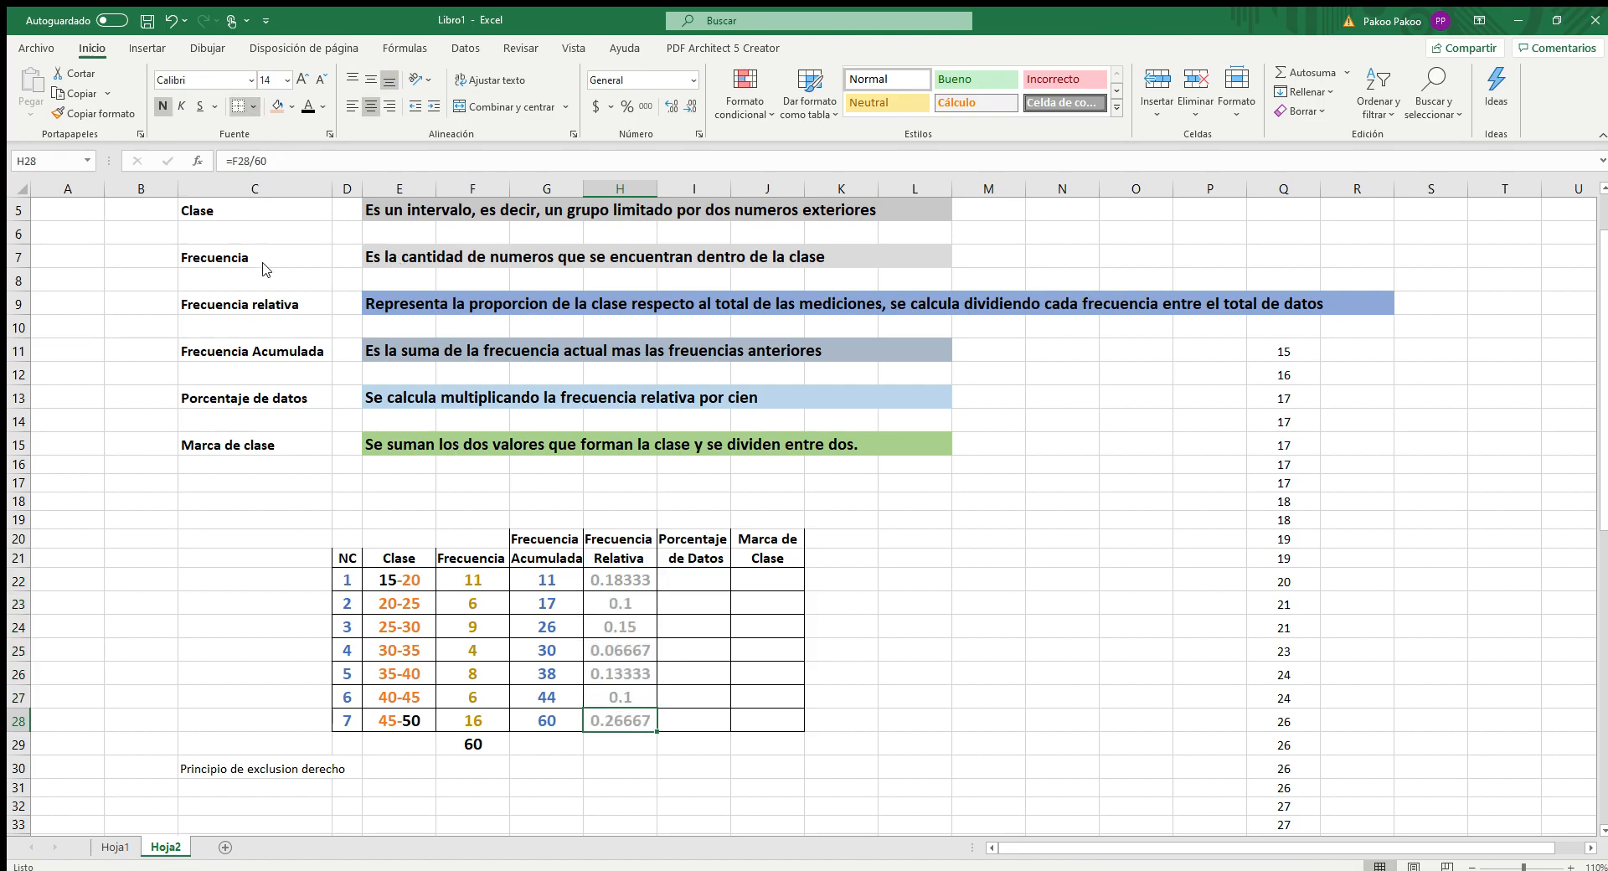
pyautogui.moveTo(626, 584); pyautogui.dragTo(643, 711)
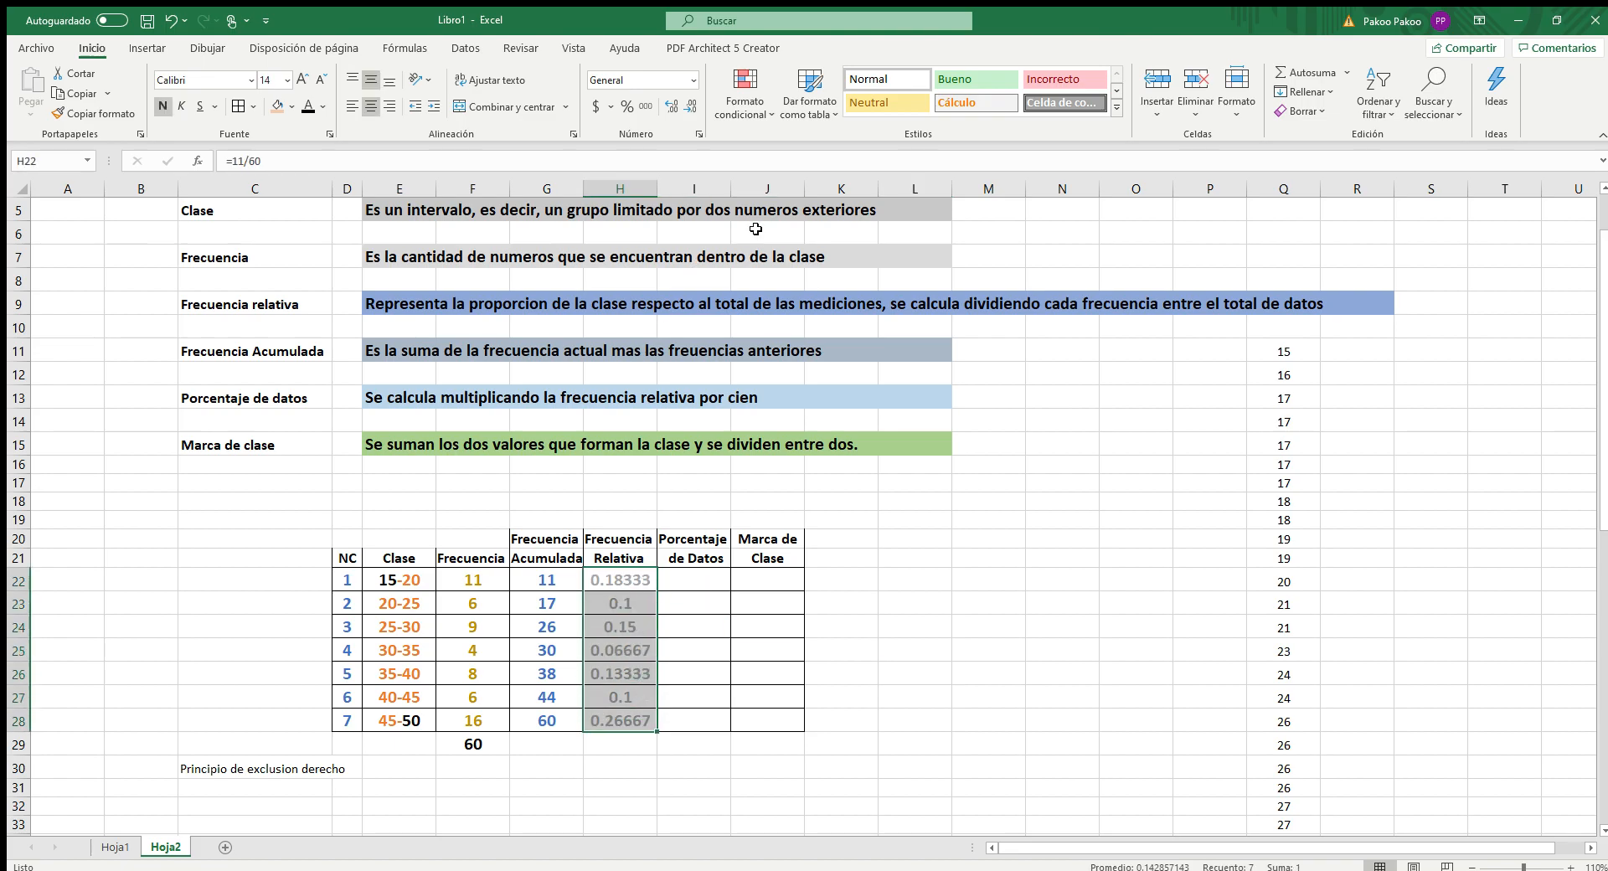
pyautogui.click(1307, 74)
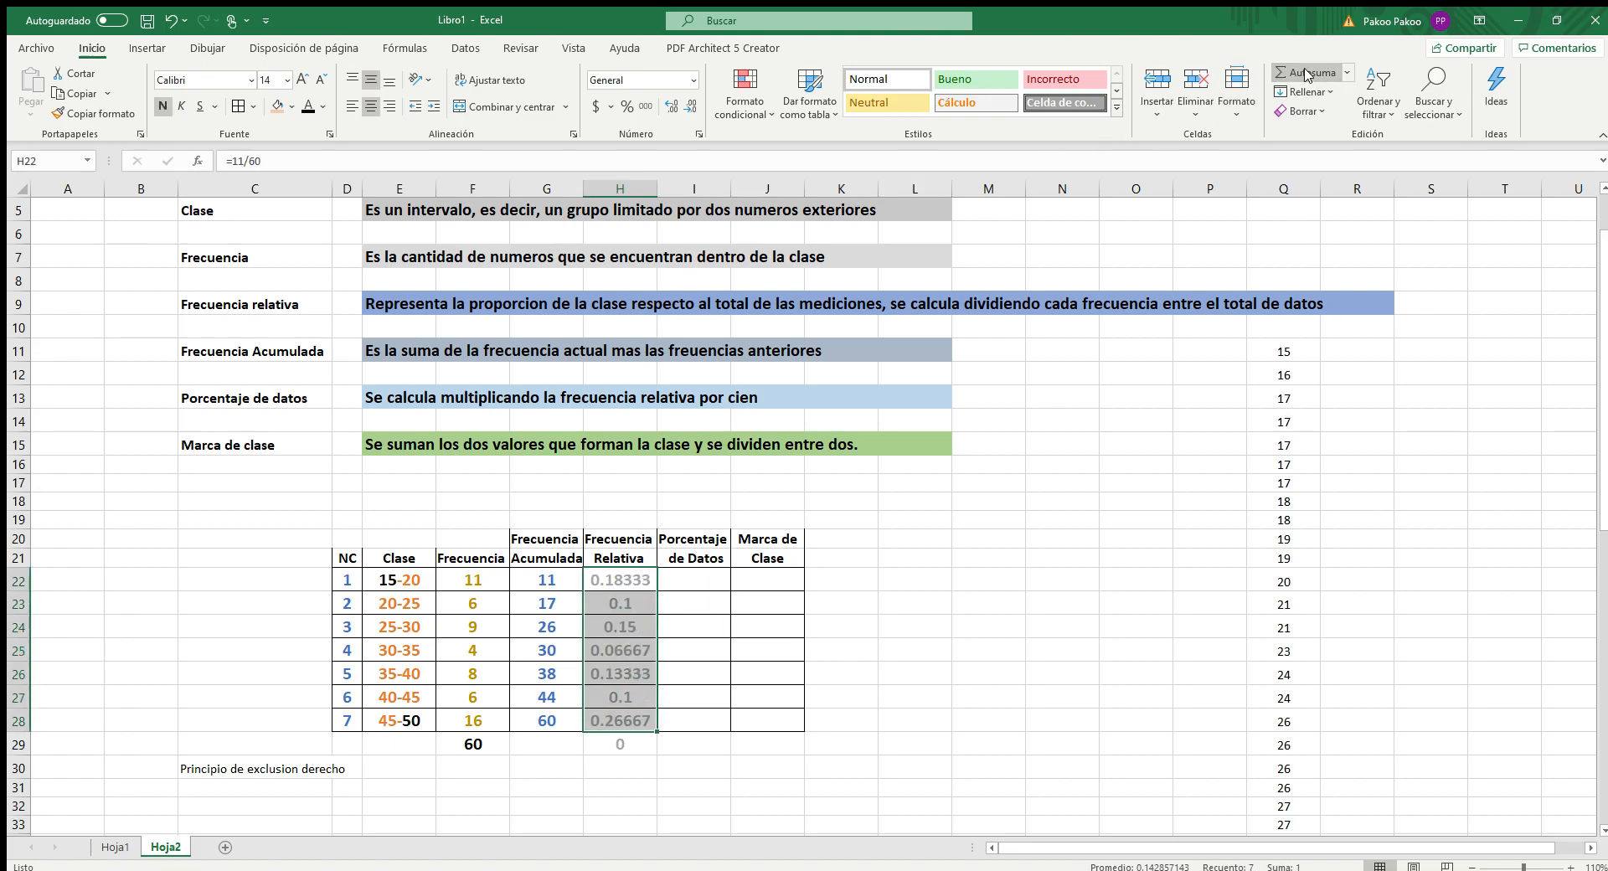
pyautogui.click(1032, 625)
pyautogui.click(628, 742)
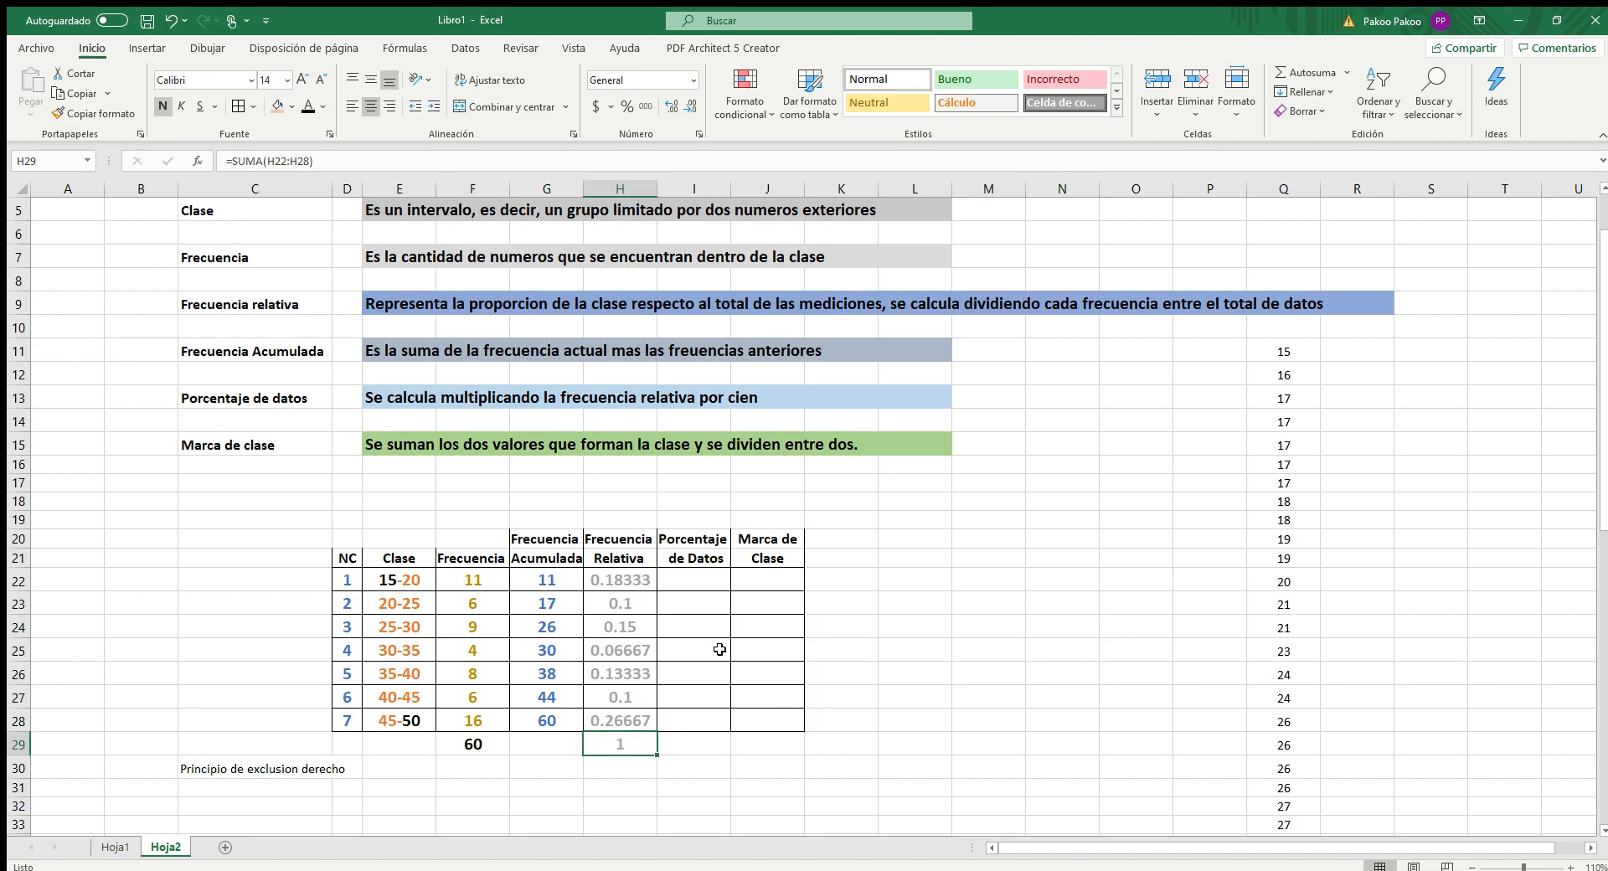
# Enter the Porcentaje de Datos formula =.18333*100 for class 15-20 in I22
pyautogui.click(694, 578)
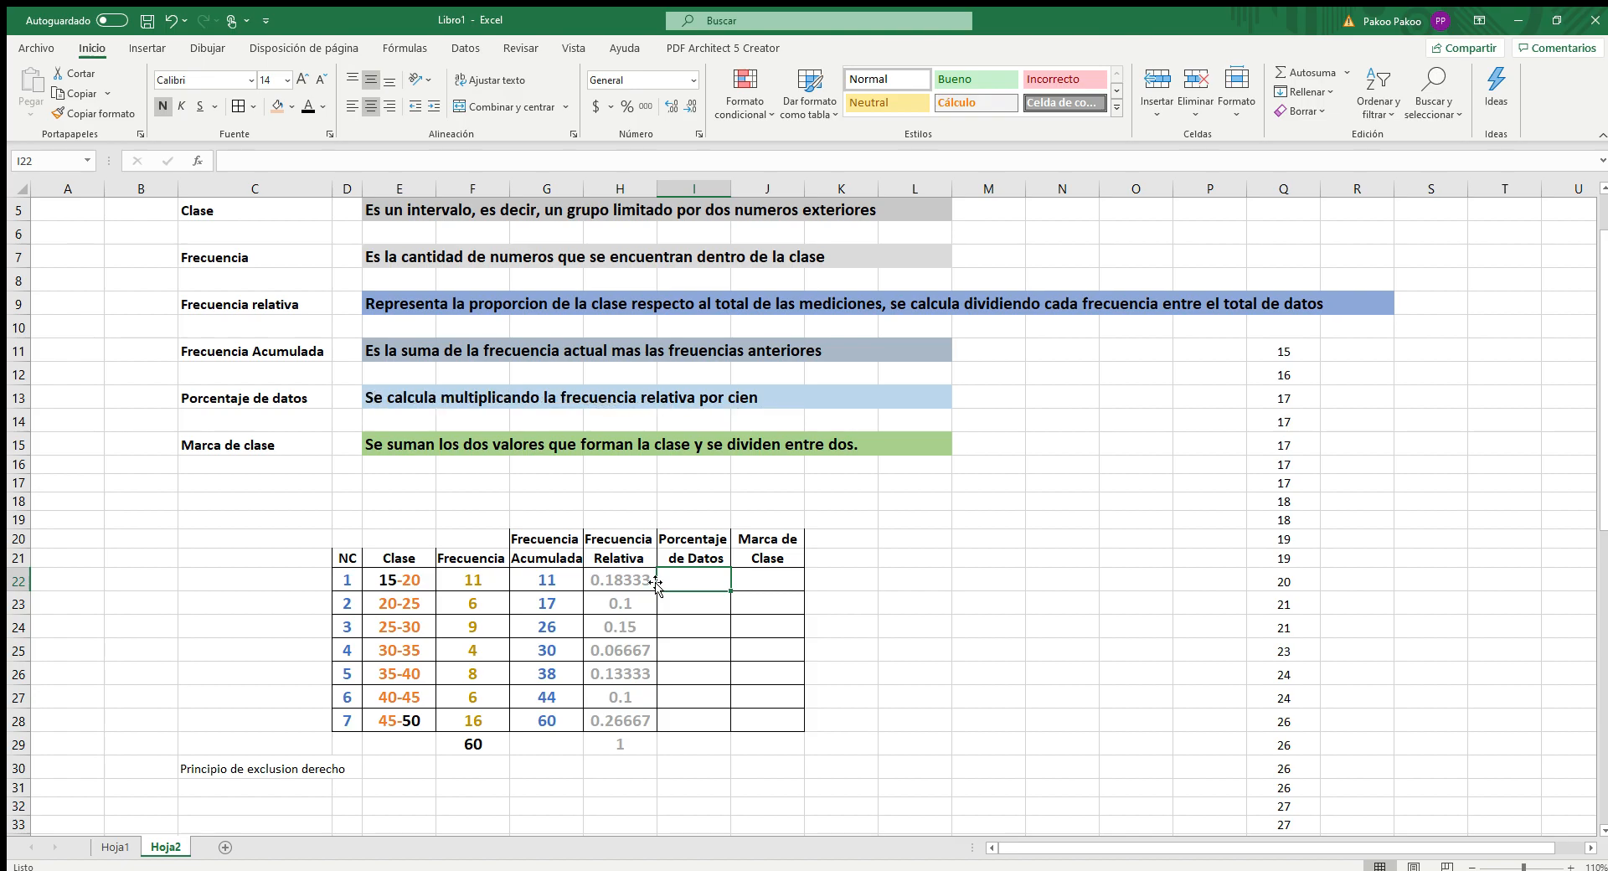
pyautogui.click(629, 577)
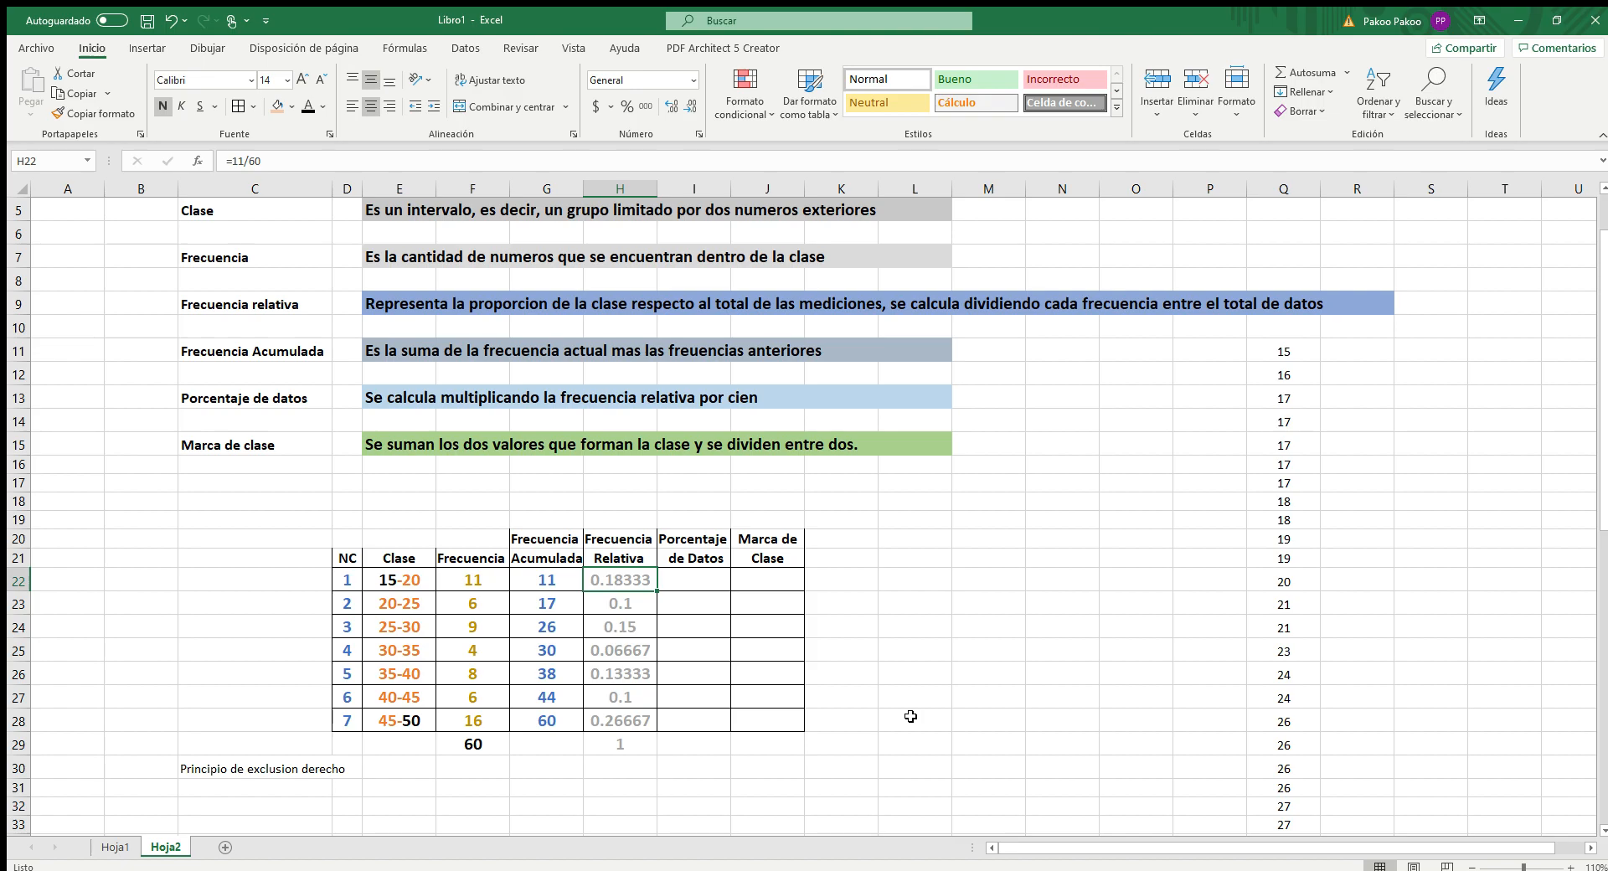
pyautogui.press('Right')
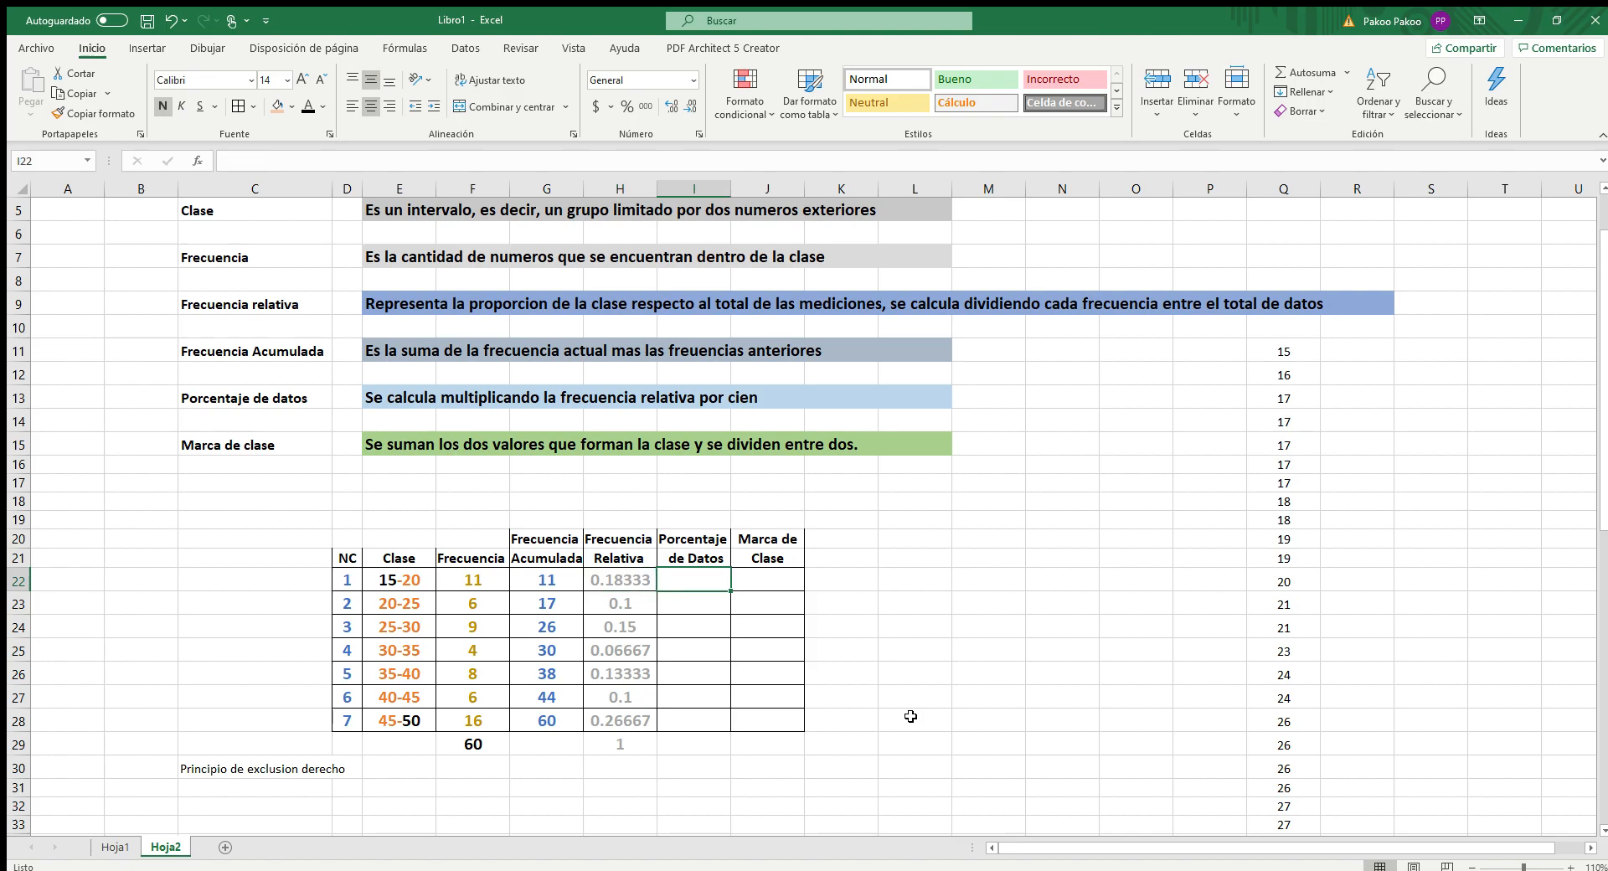
pyautogui.write('=')
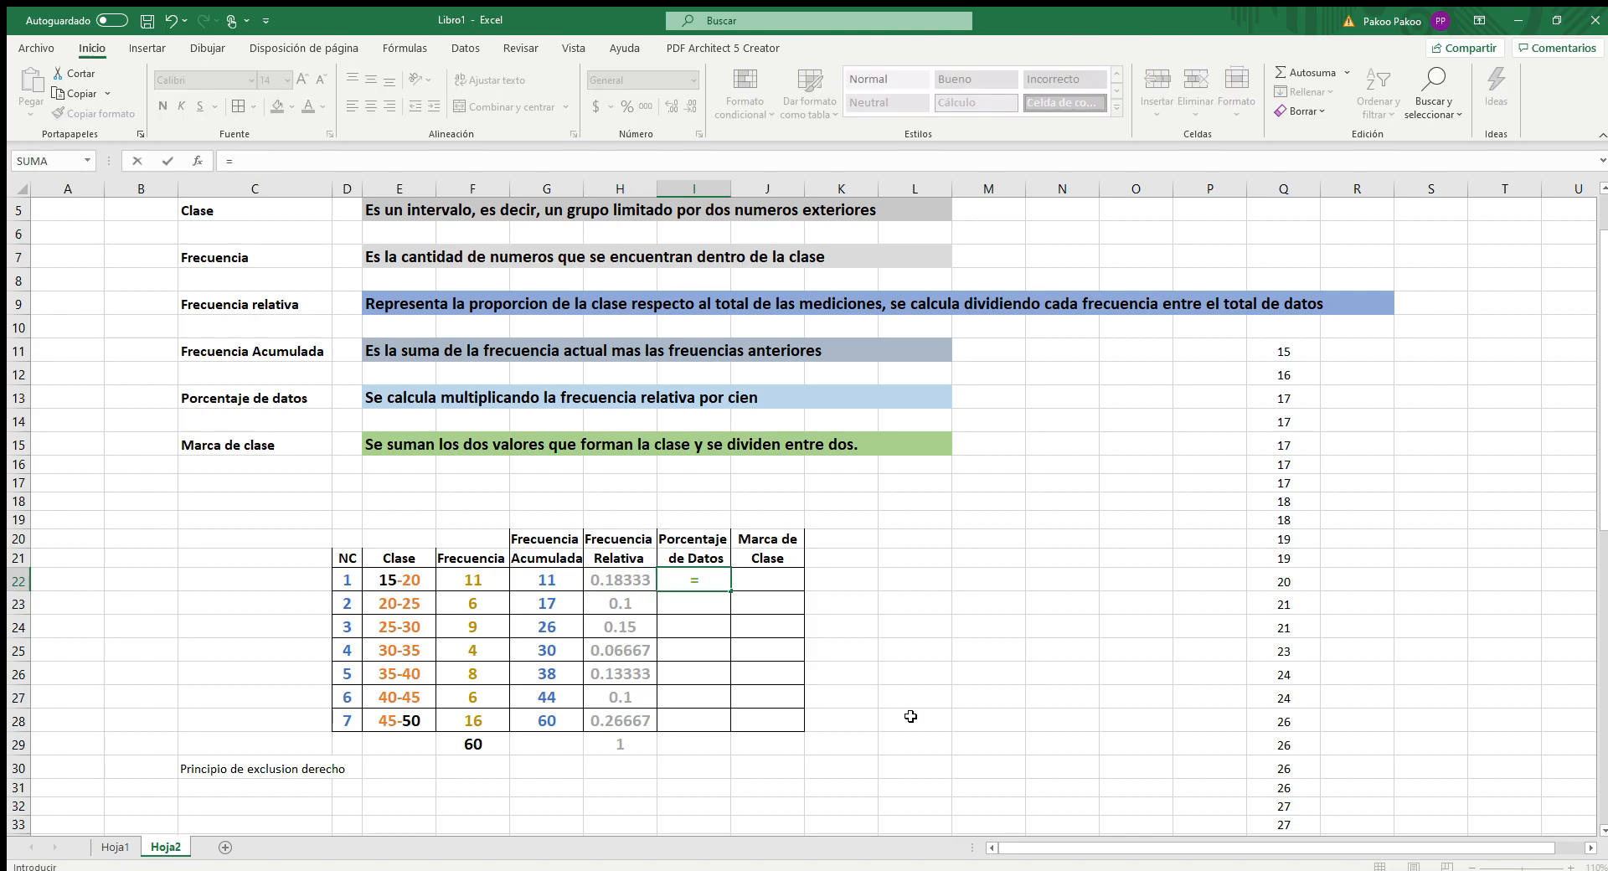
pyautogui.write('.18333*100')
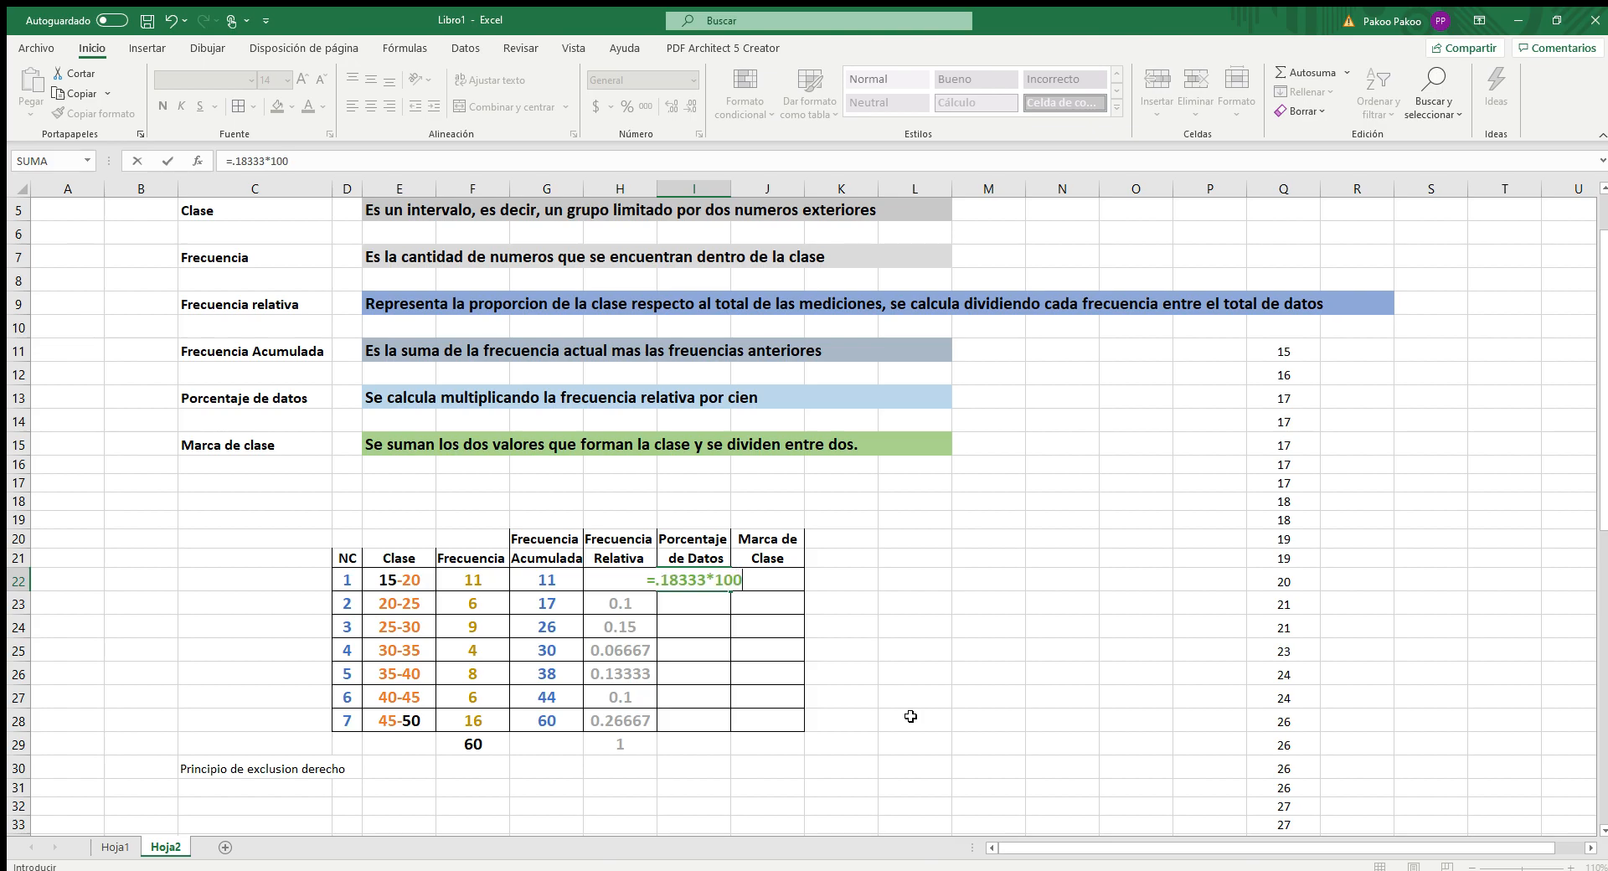
pyautogui.press('Return')
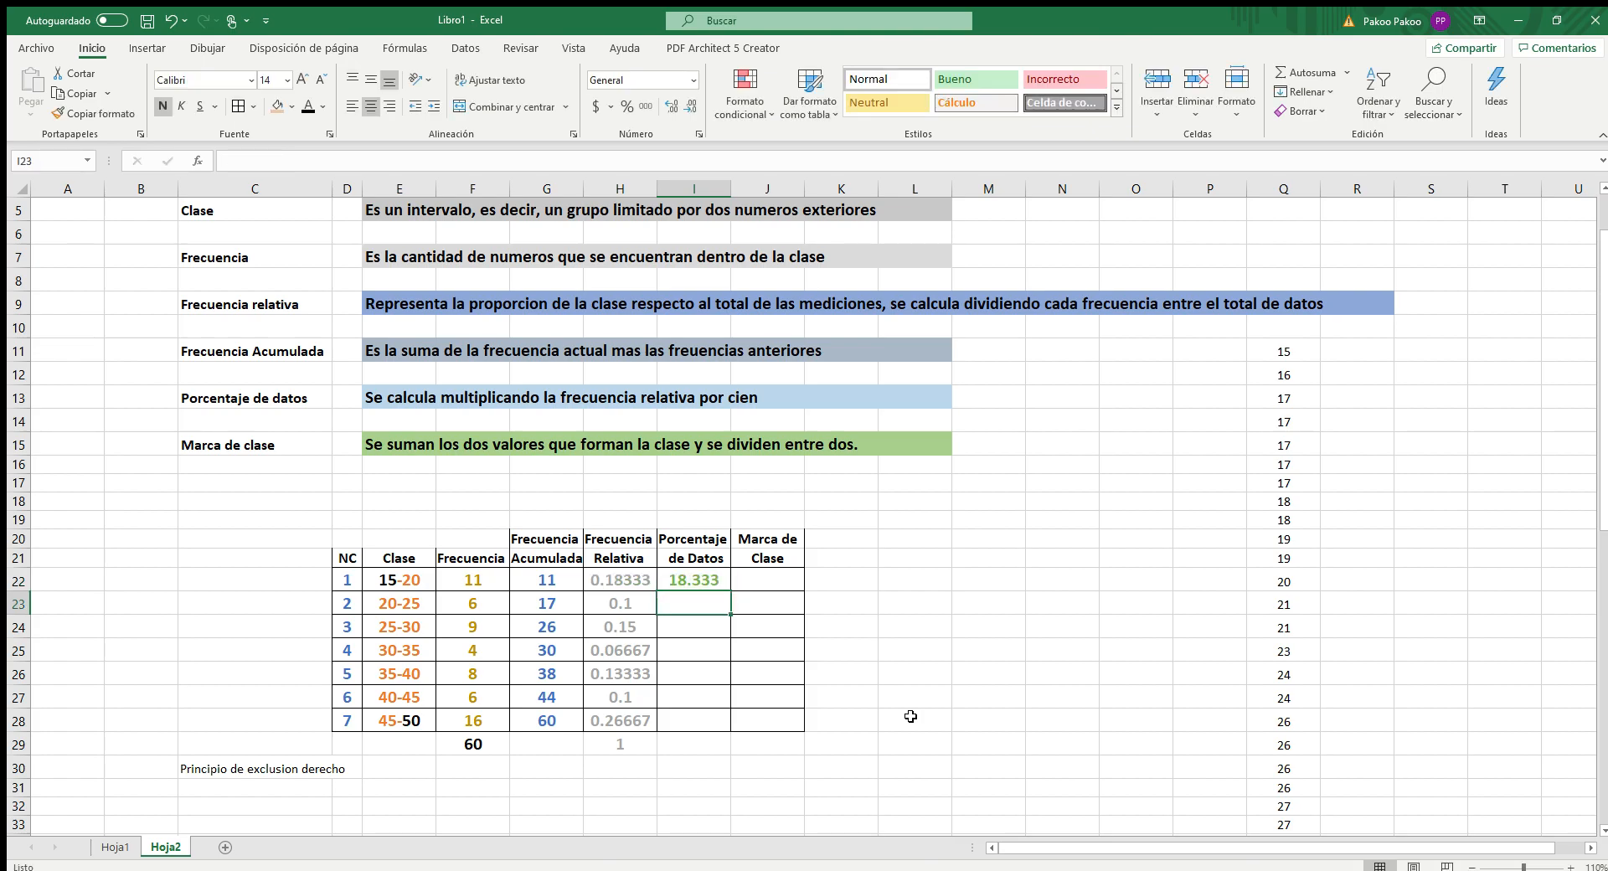
# Enter the Porcentaje de Datos formula =.1*100 for class 20-25 in I23
pyautogui.write('.1')
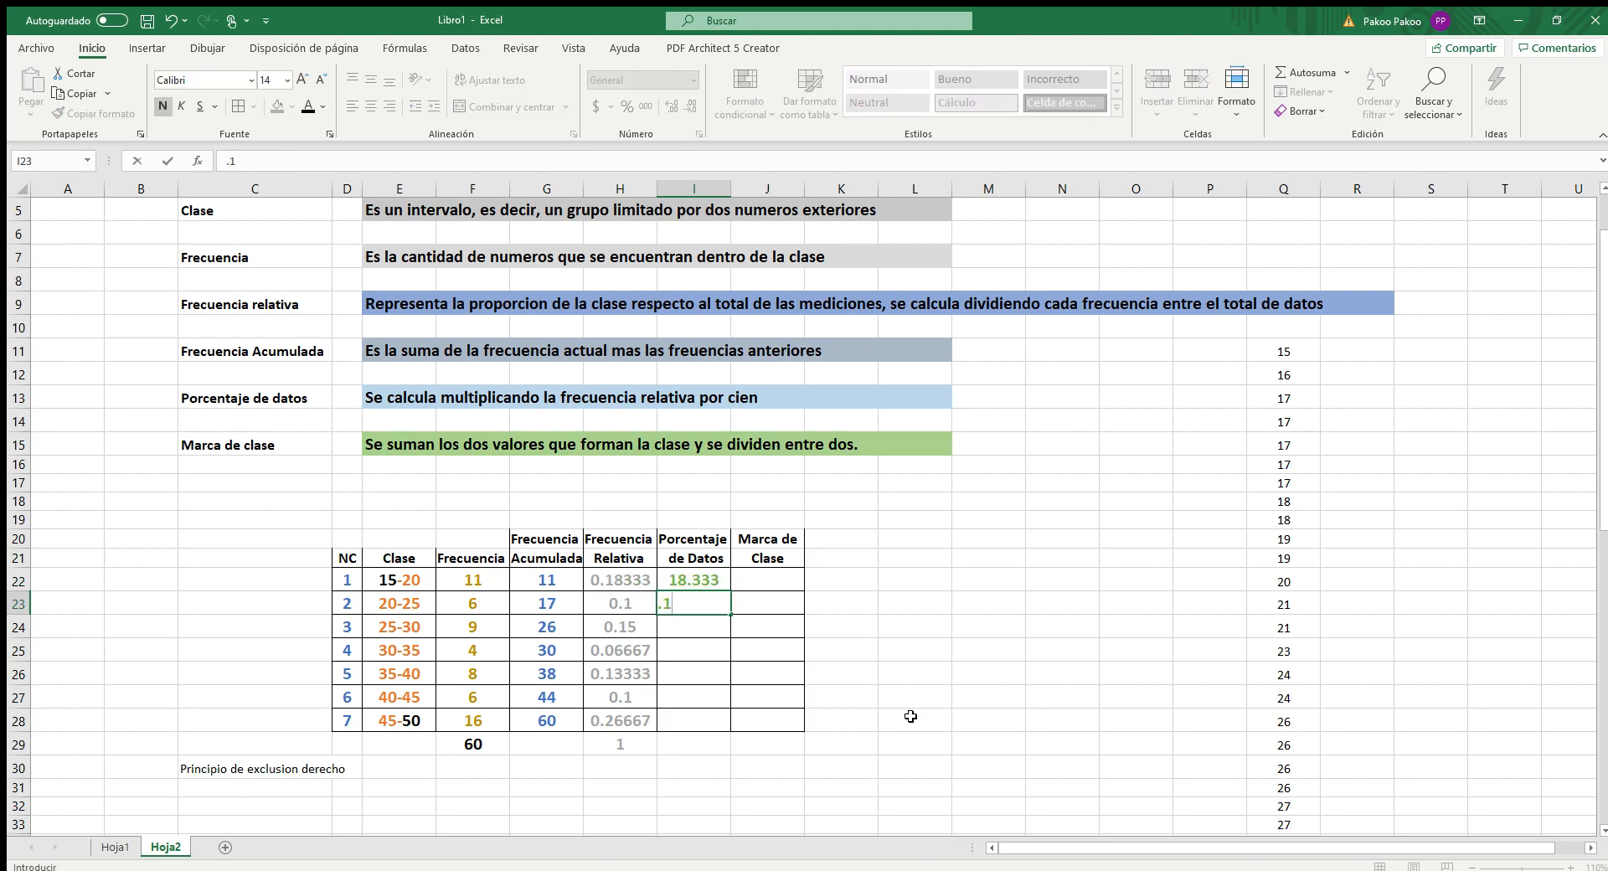
pyautogui.write('*100')
pyautogui.press('Return')
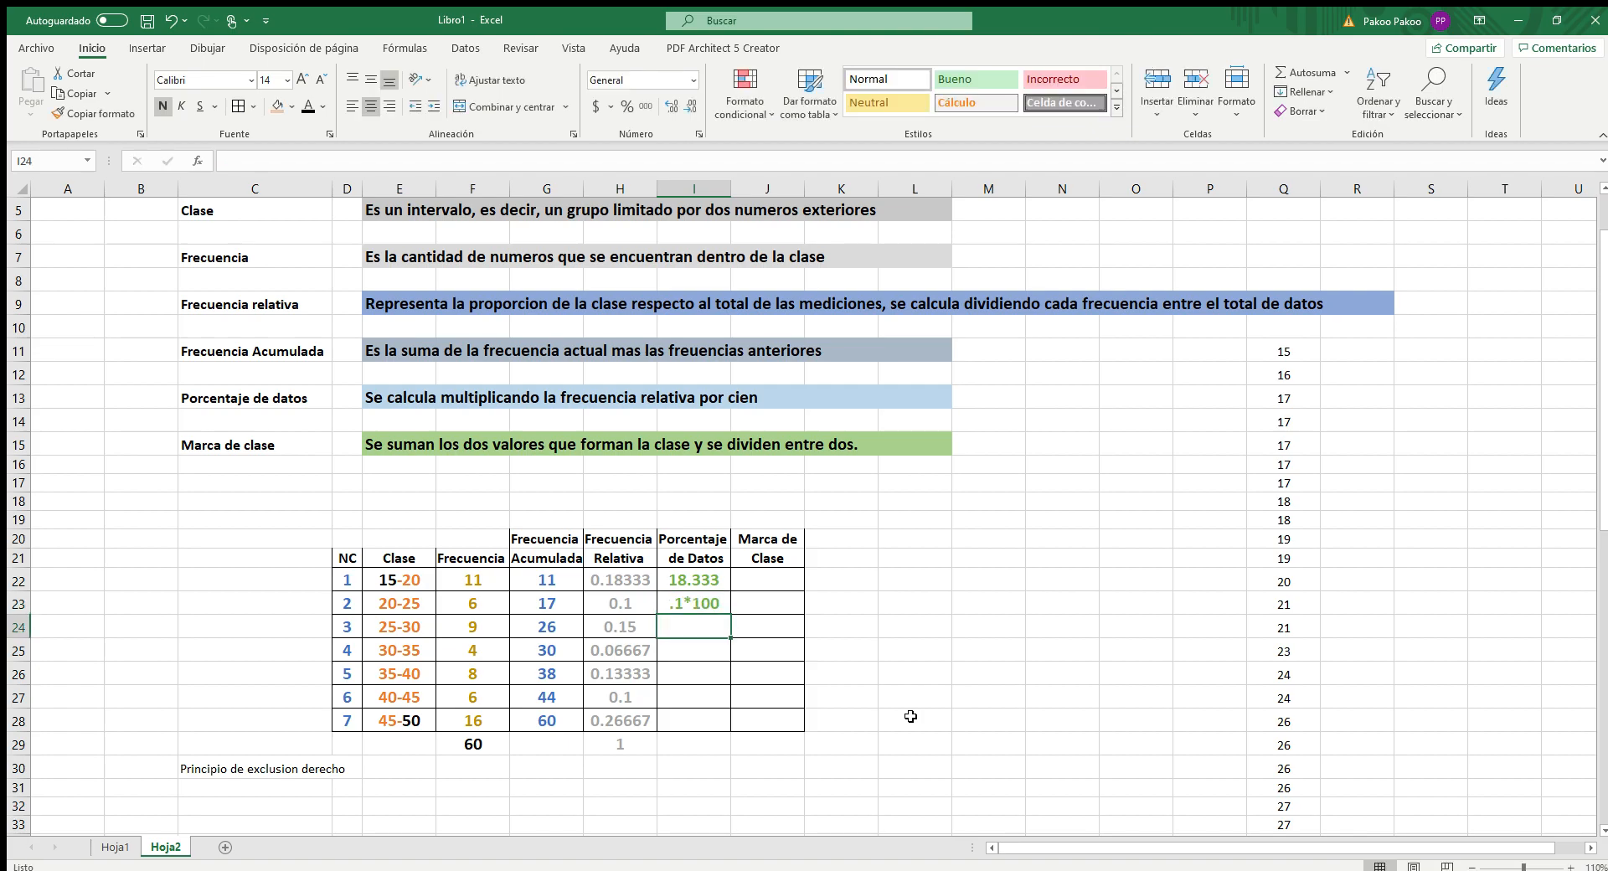
pyautogui.doubleClick(680, 603)
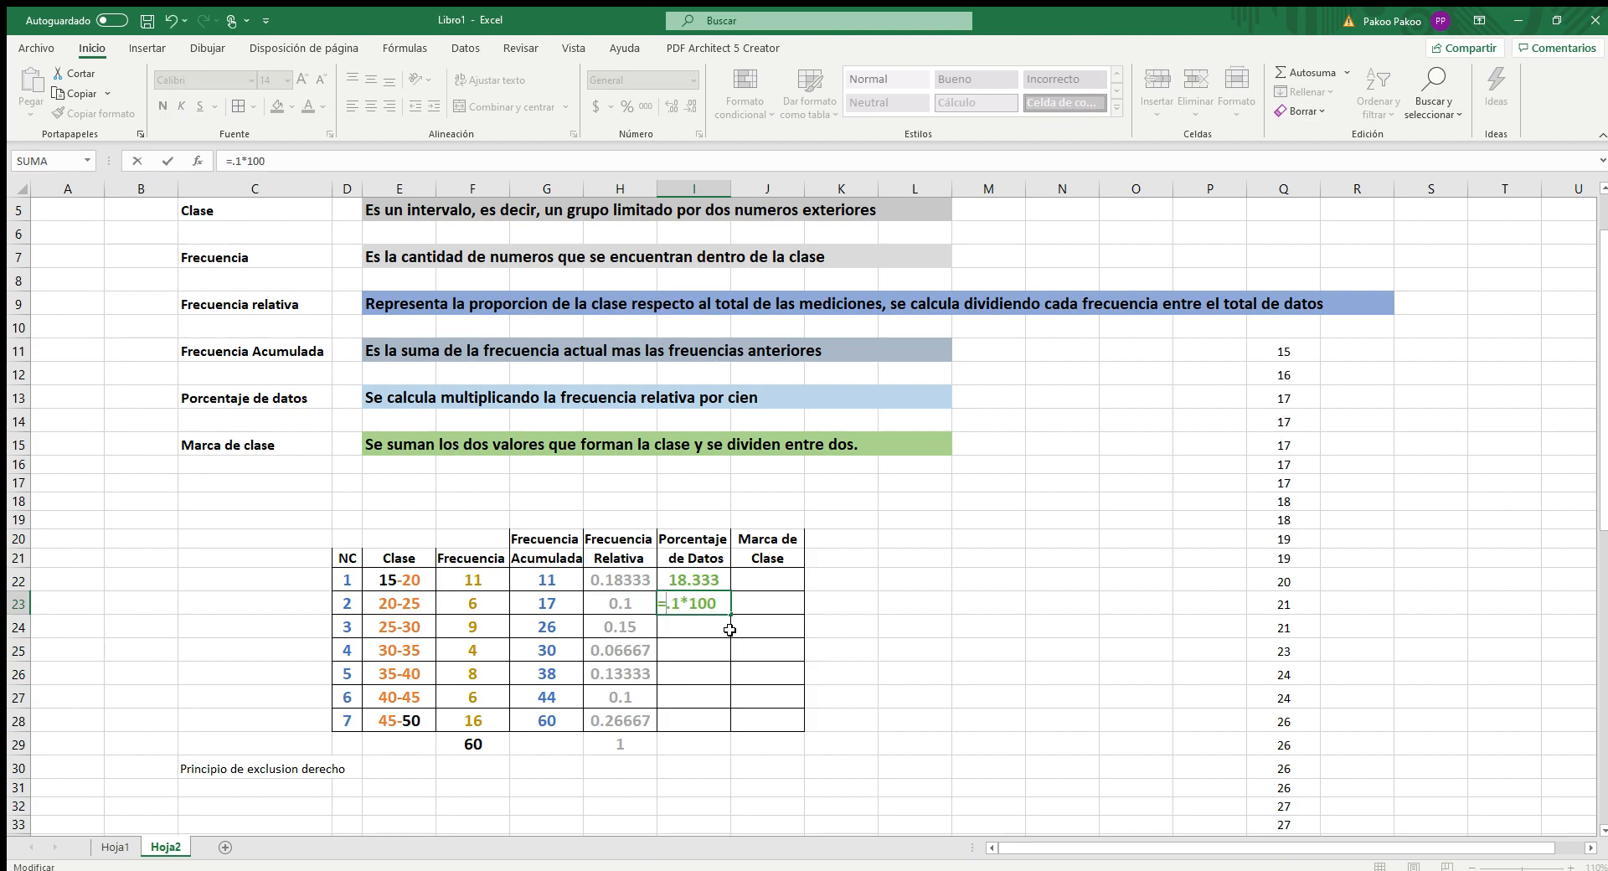
pyautogui.press('Return')
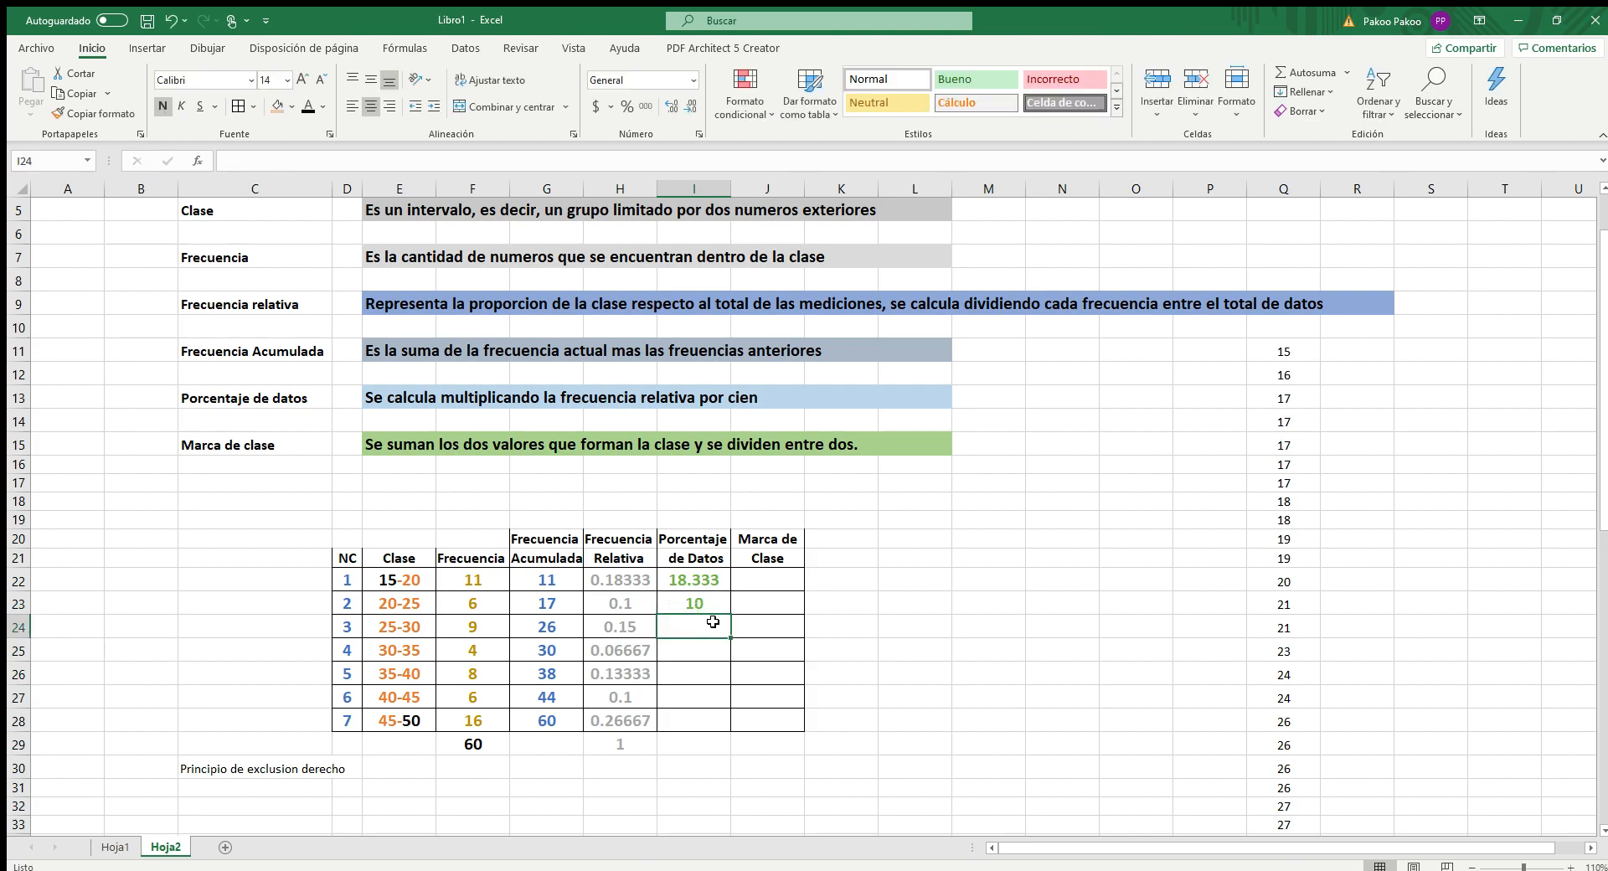
# Enter =H24*100 in I24 and fill the formula down the Porcentaje de Datos column through I28
pyautogui.write('=')
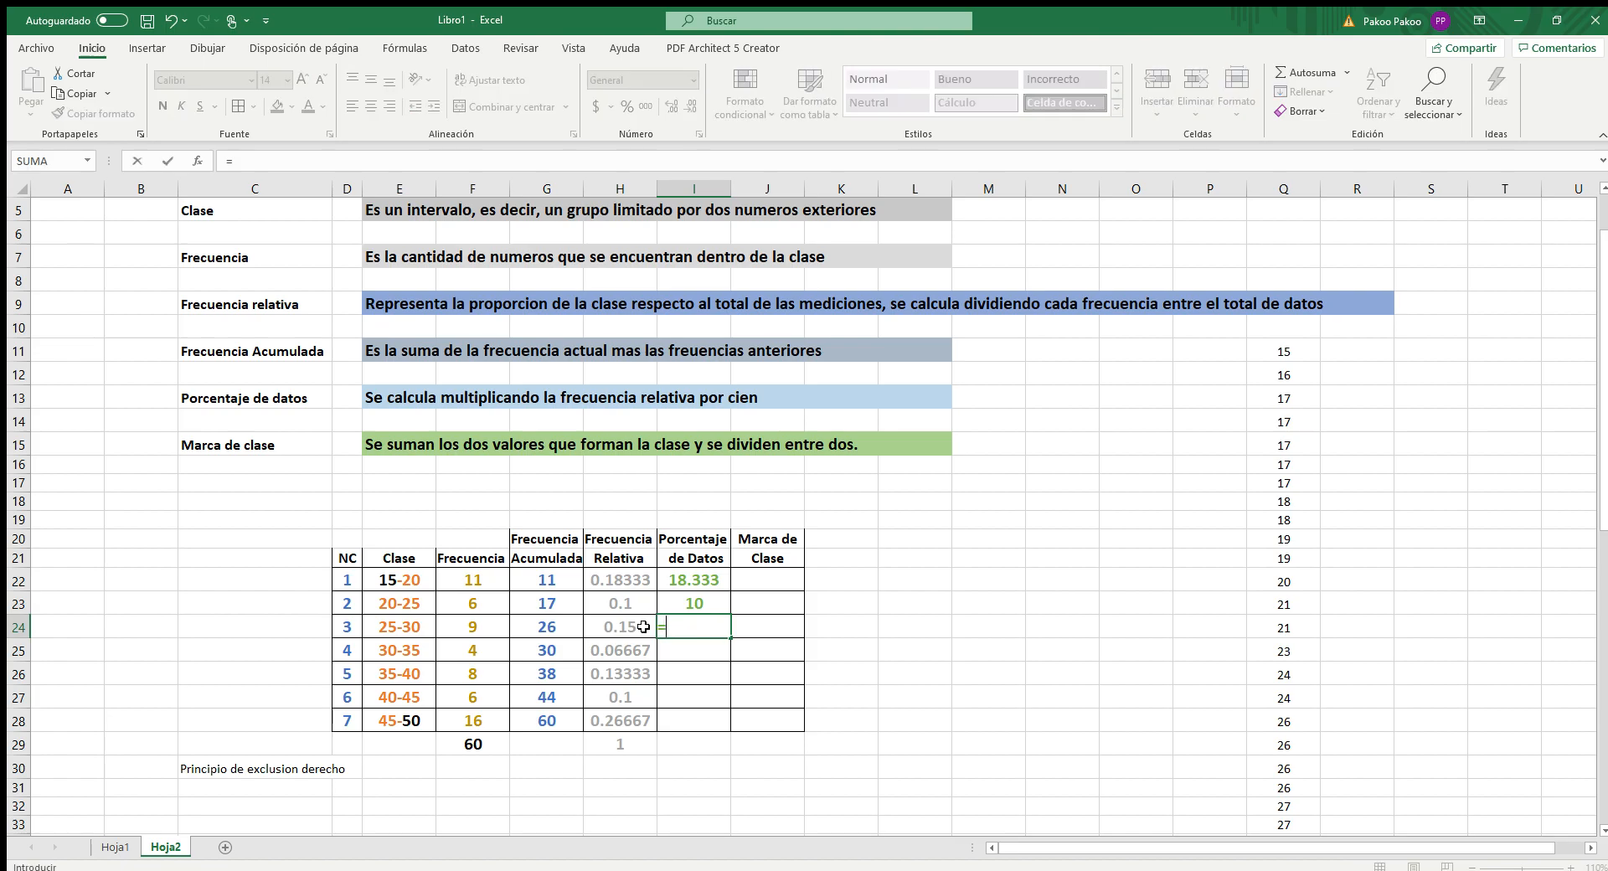
pyautogui.click(614, 627)
pyautogui.write('*')
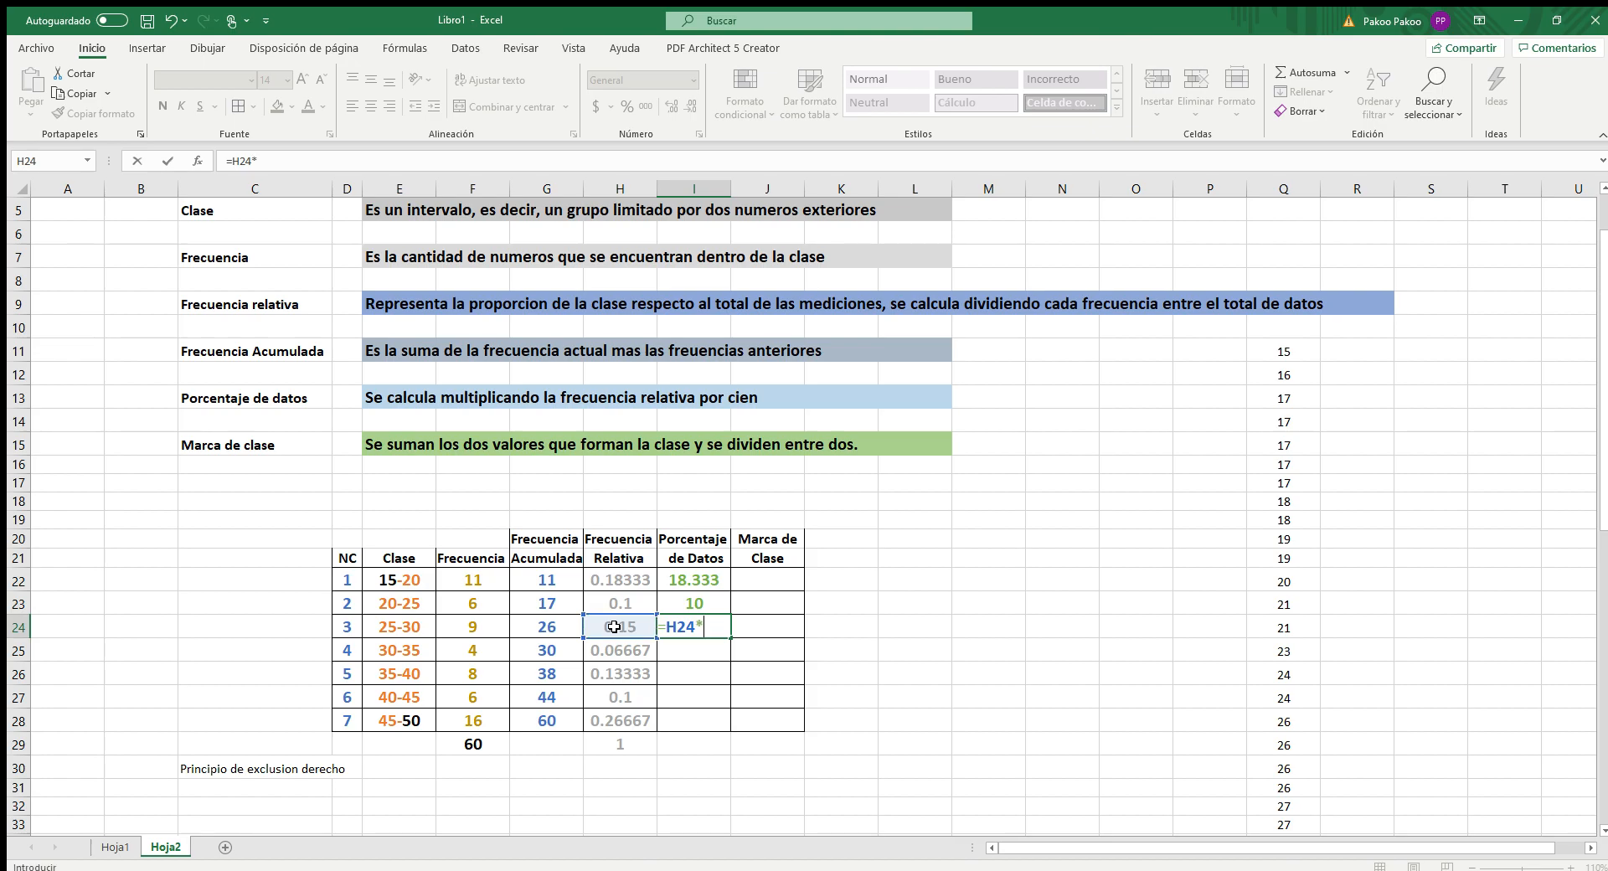
pyautogui.write('100')
pyautogui.press('Return')
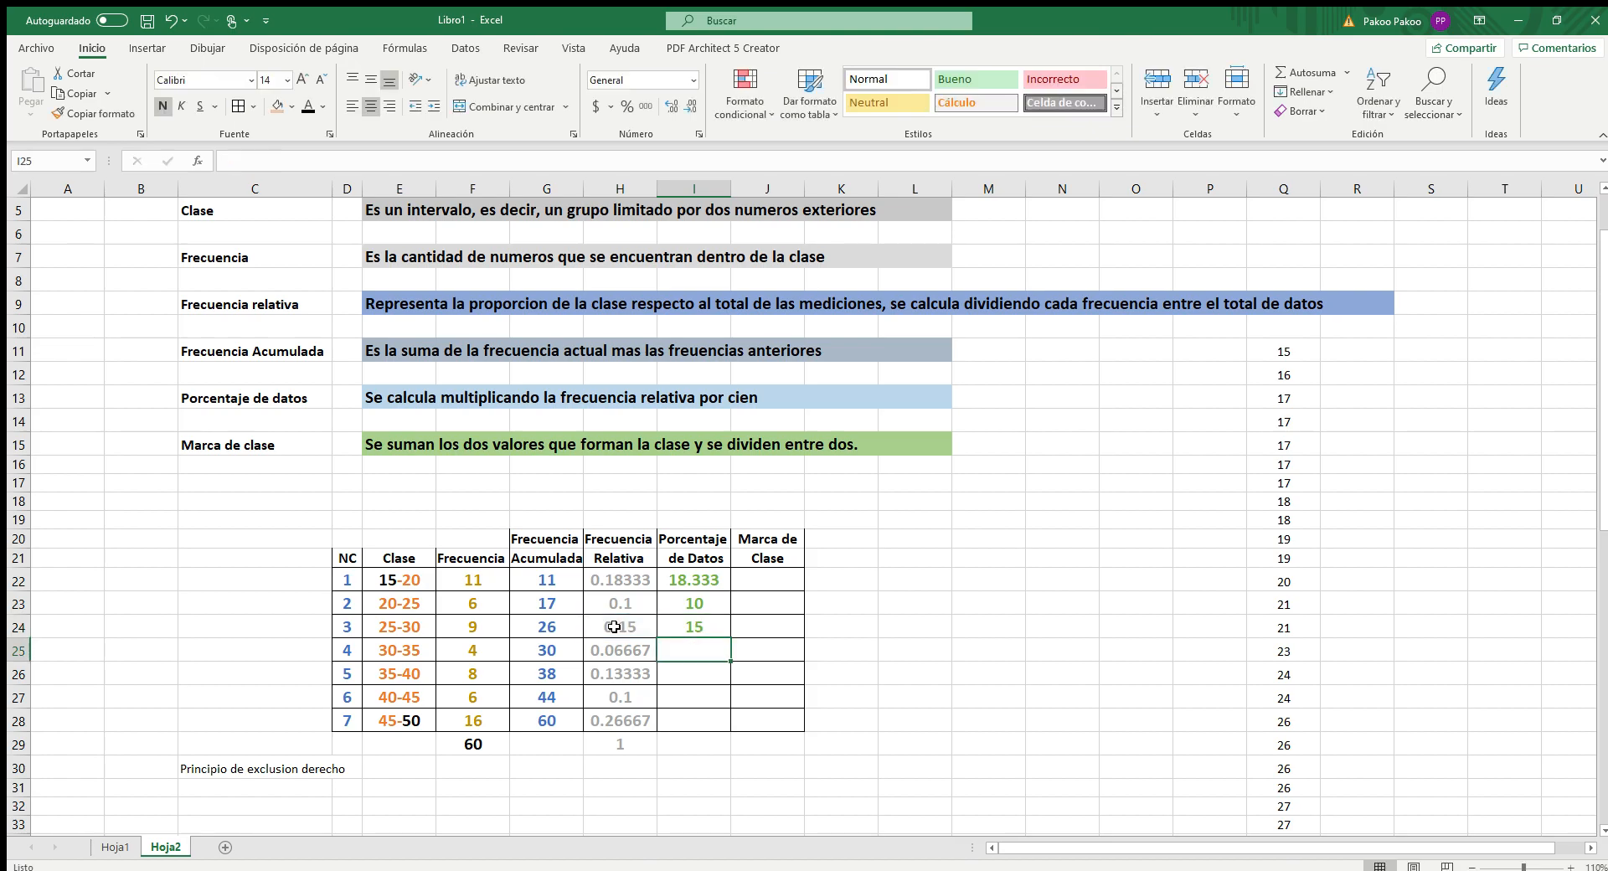
pyautogui.click(667, 625)
pyautogui.moveTo(730, 638); pyautogui.dragTo(732, 726)
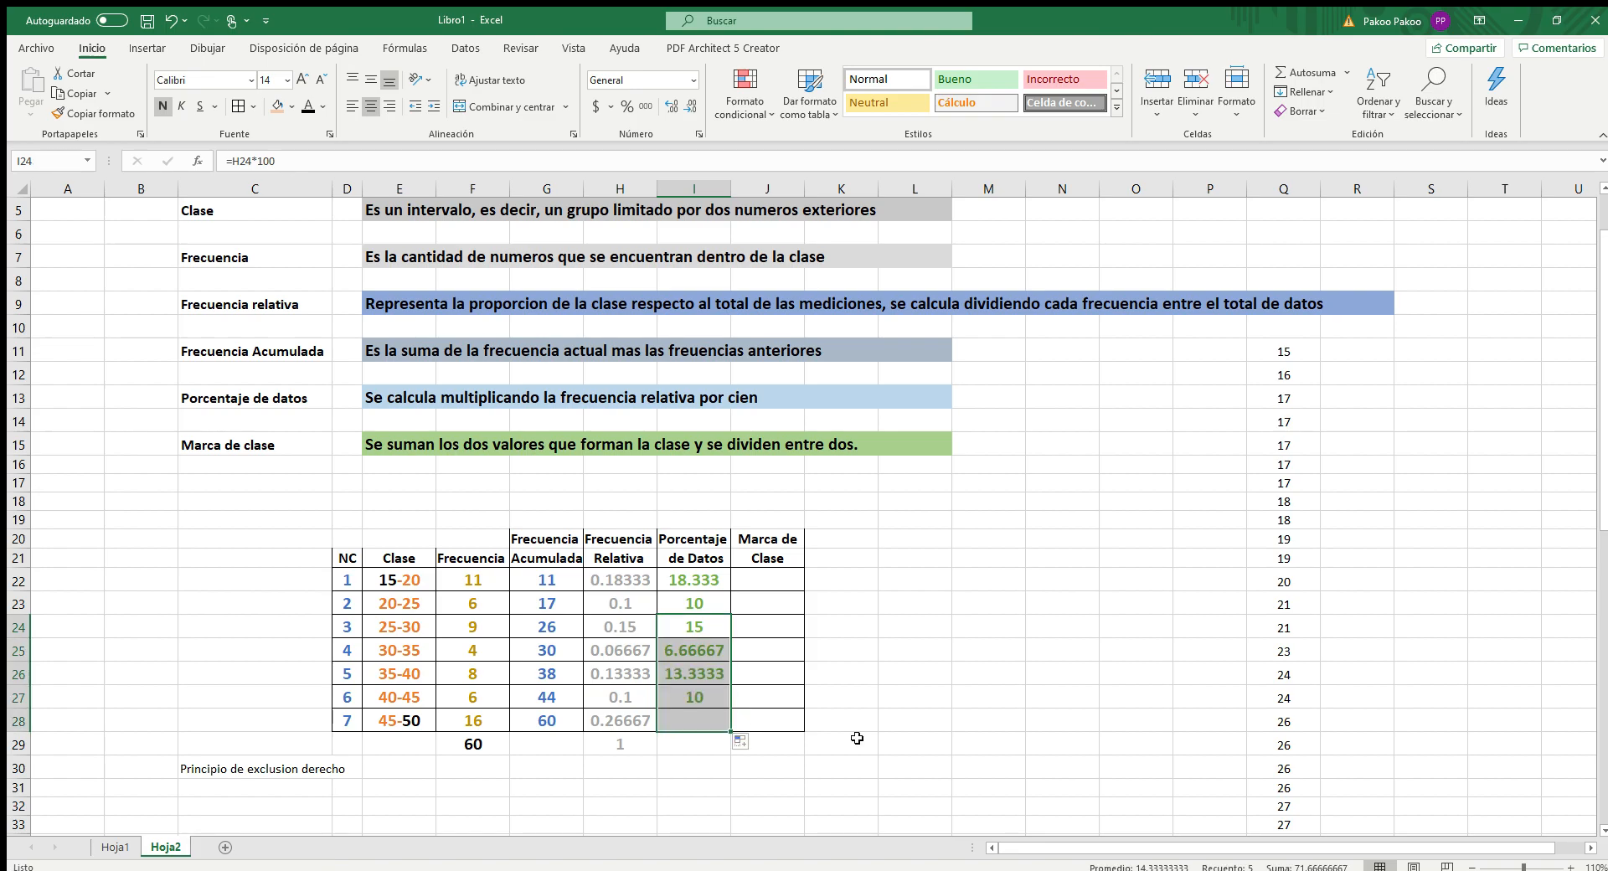
pyautogui.click(1013, 713)
# Total the Porcentaje de Datos column I22:I28 with AutoSum in I29 and review the summed cells
pyautogui.moveTo(704, 580); pyautogui.dragTo(705, 725)
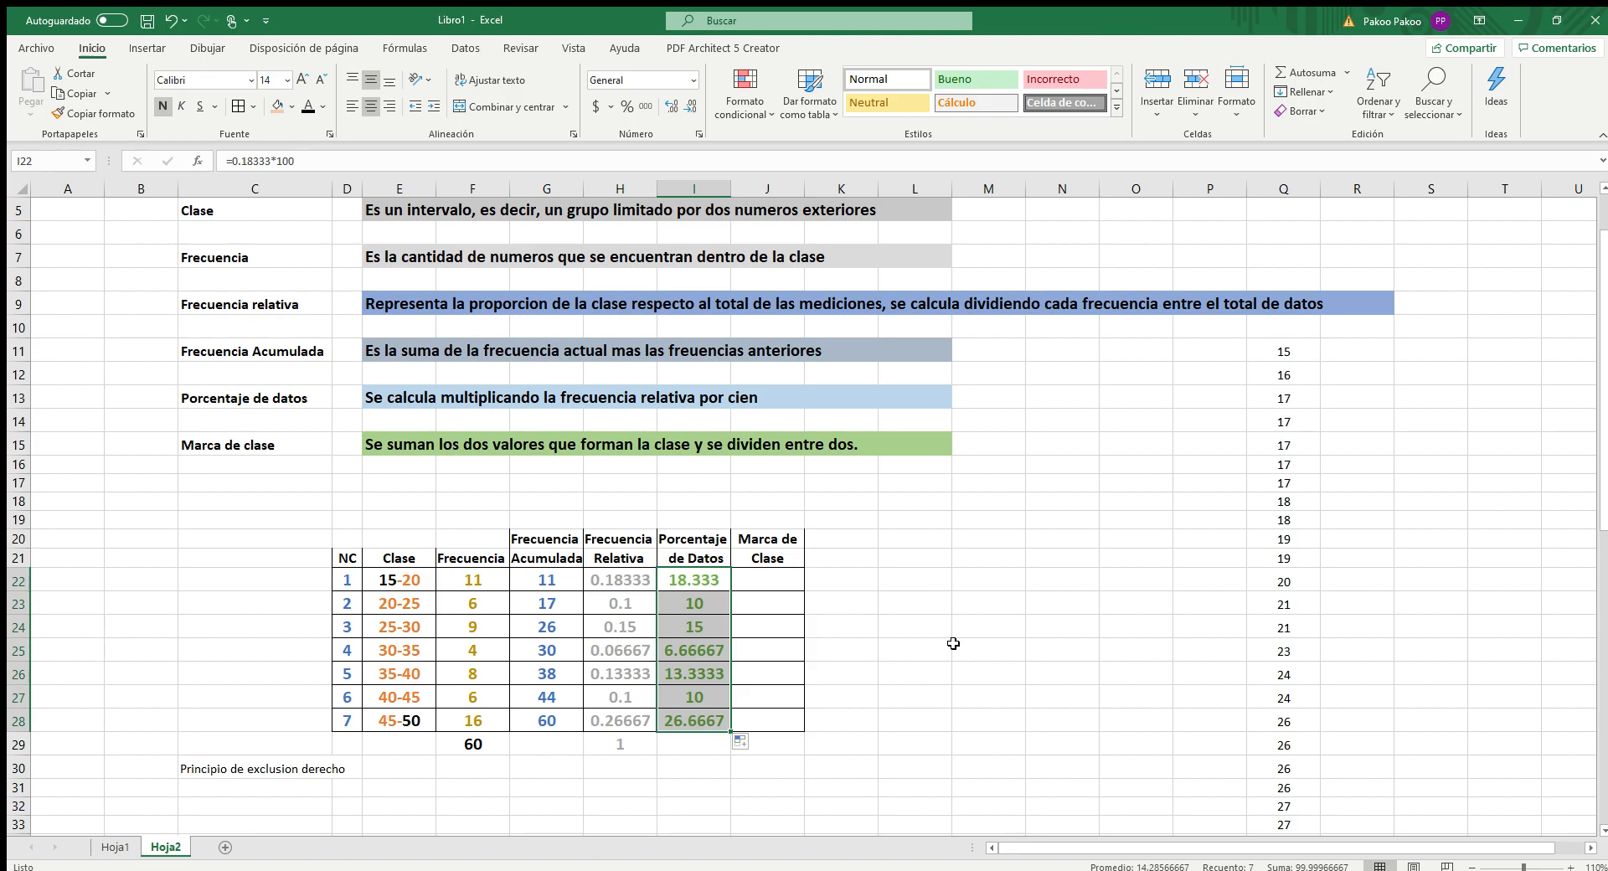
pyautogui.click(1308, 75)
pyautogui.click(1127, 649)
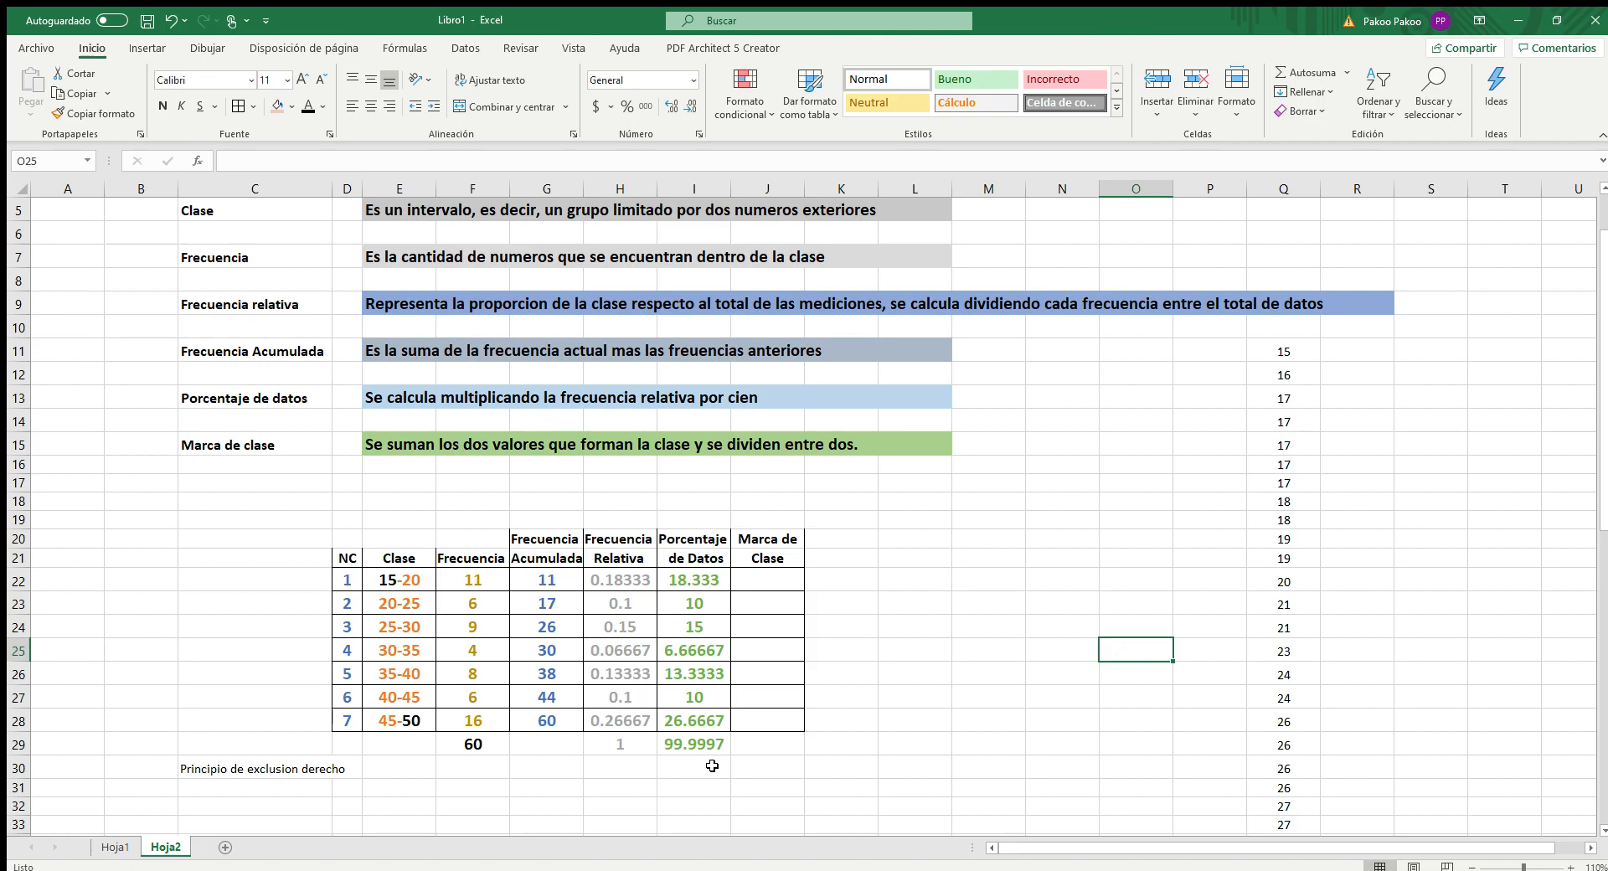
pyautogui.click(722, 589)
pyautogui.click(721, 649)
pyautogui.click(705, 676)
pyautogui.click(720, 745)
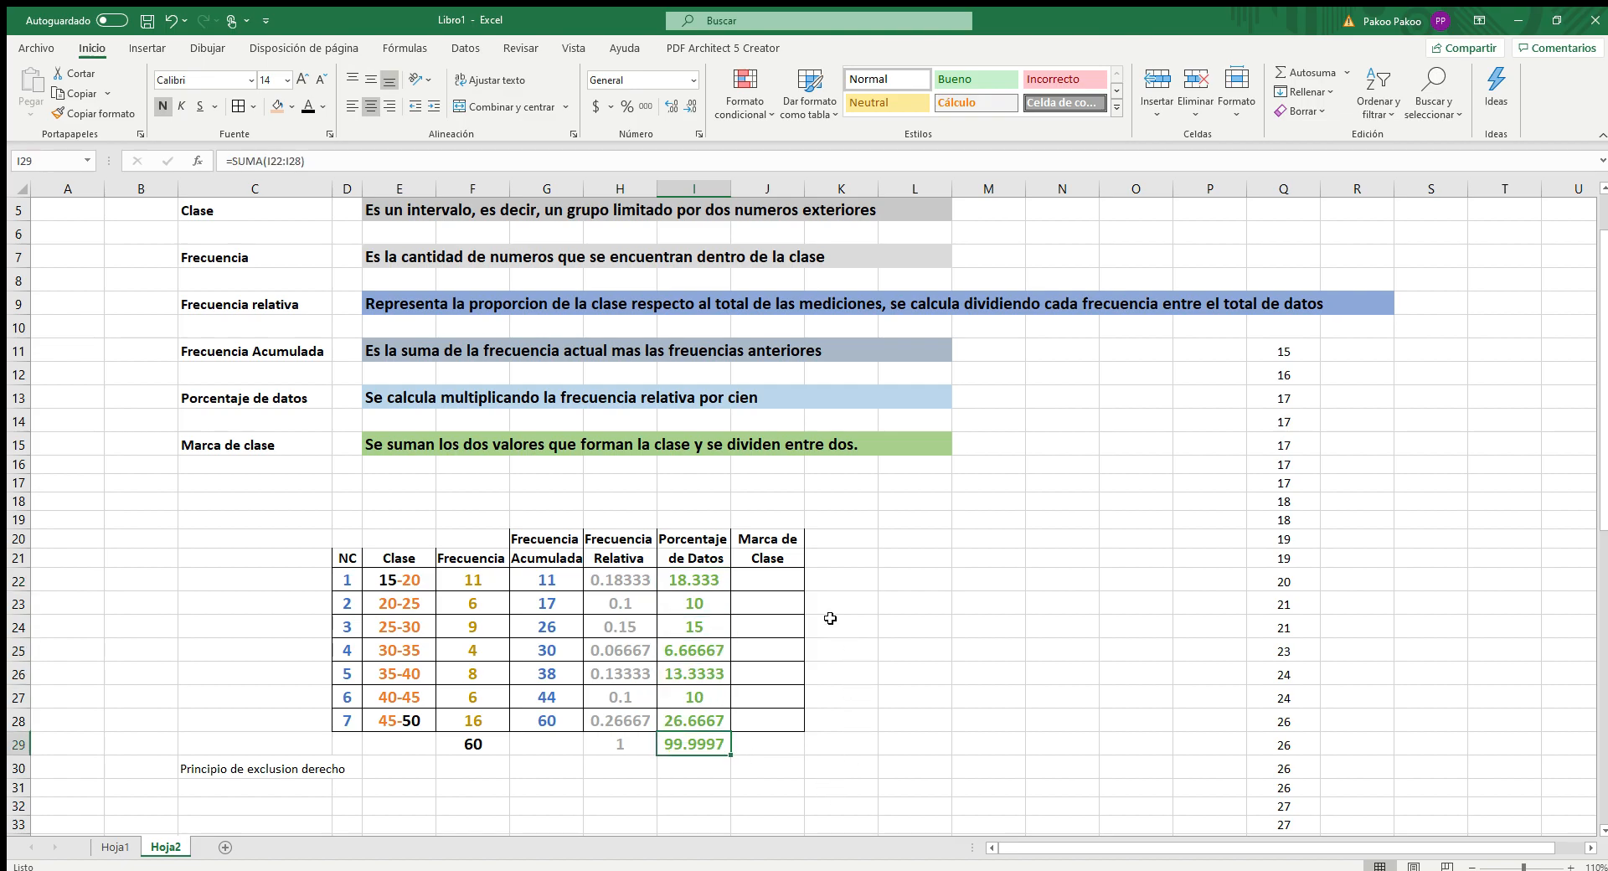
# Enter the Marca de Clase formula =(15+20)/2 for class 15-20 in J22
pyautogui.click(779, 579)
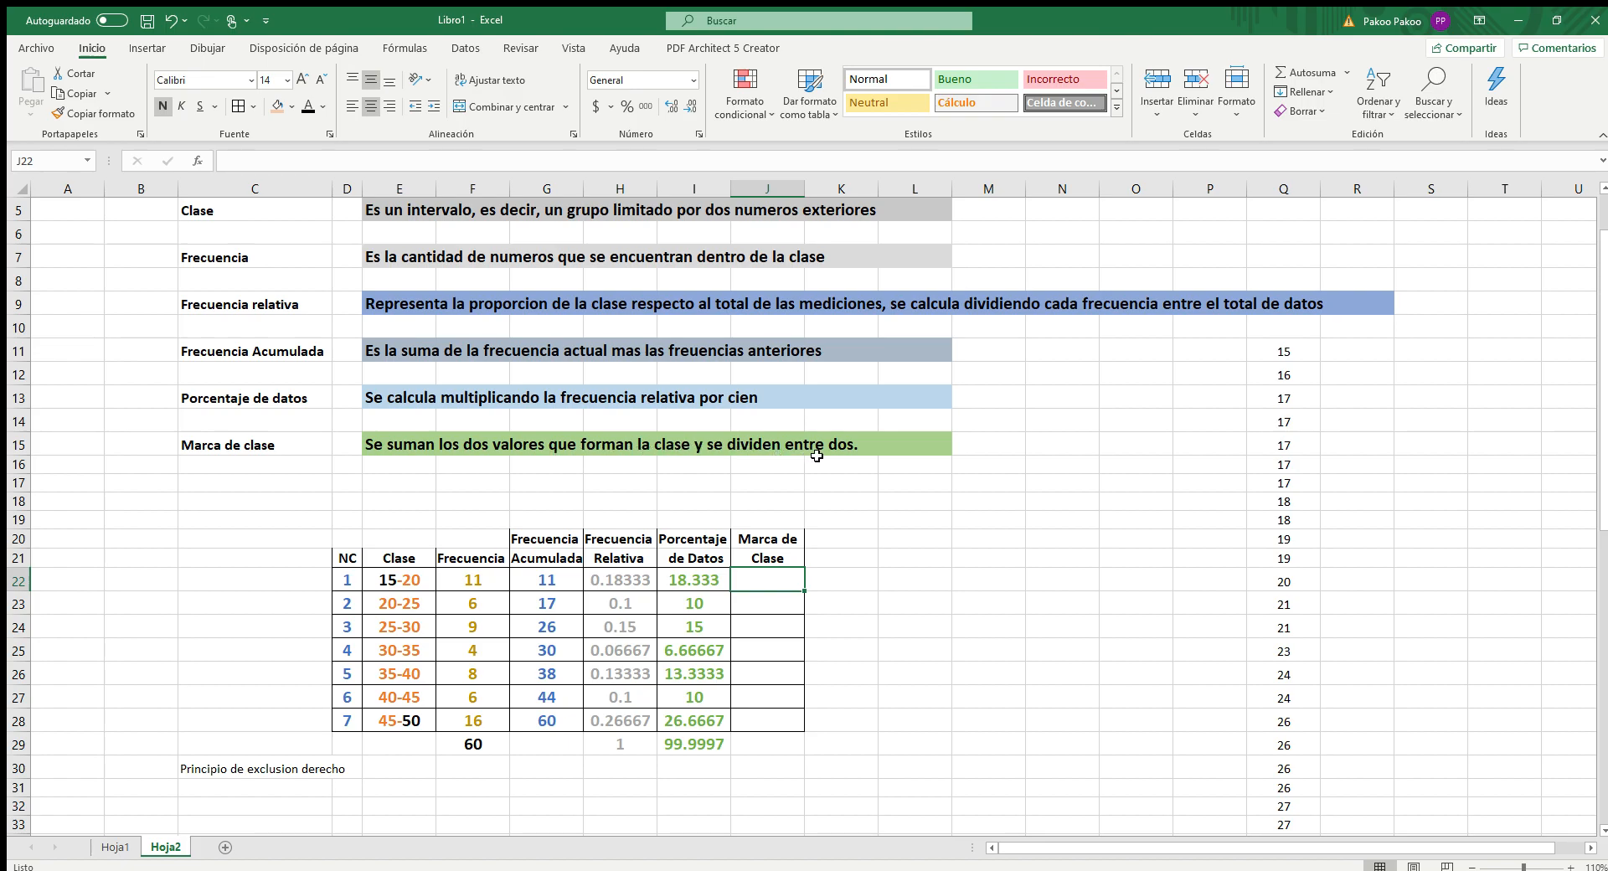
pyautogui.click(410, 580)
pyautogui.press('Down')
pyautogui.press('Down')
pyautogui.press('Down')
pyautogui.press('Down')
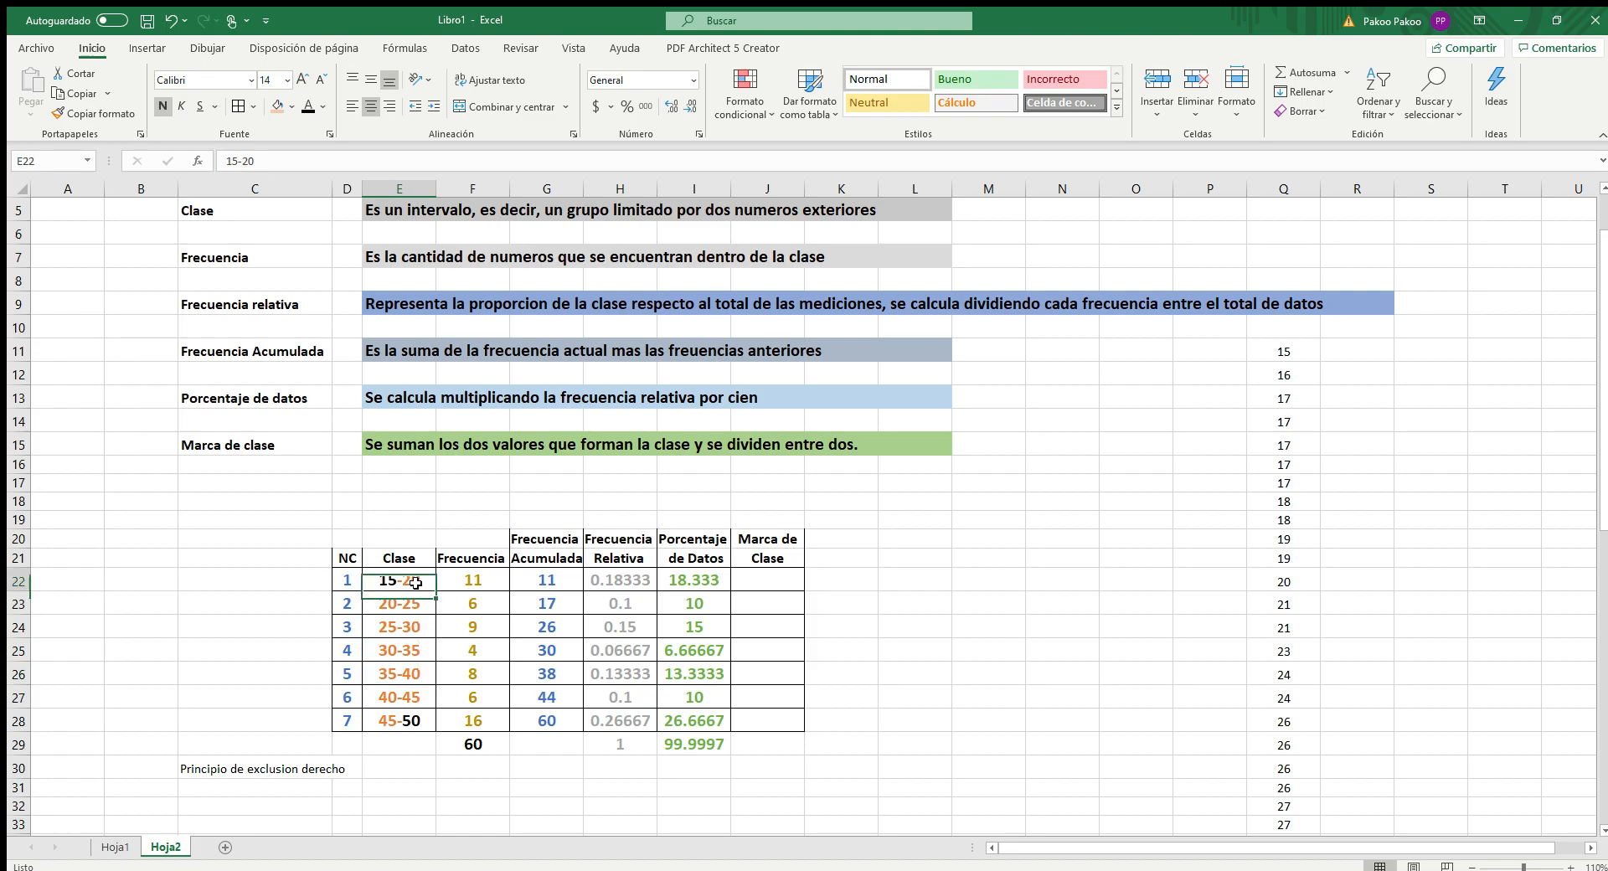
pyautogui.click(765, 582)
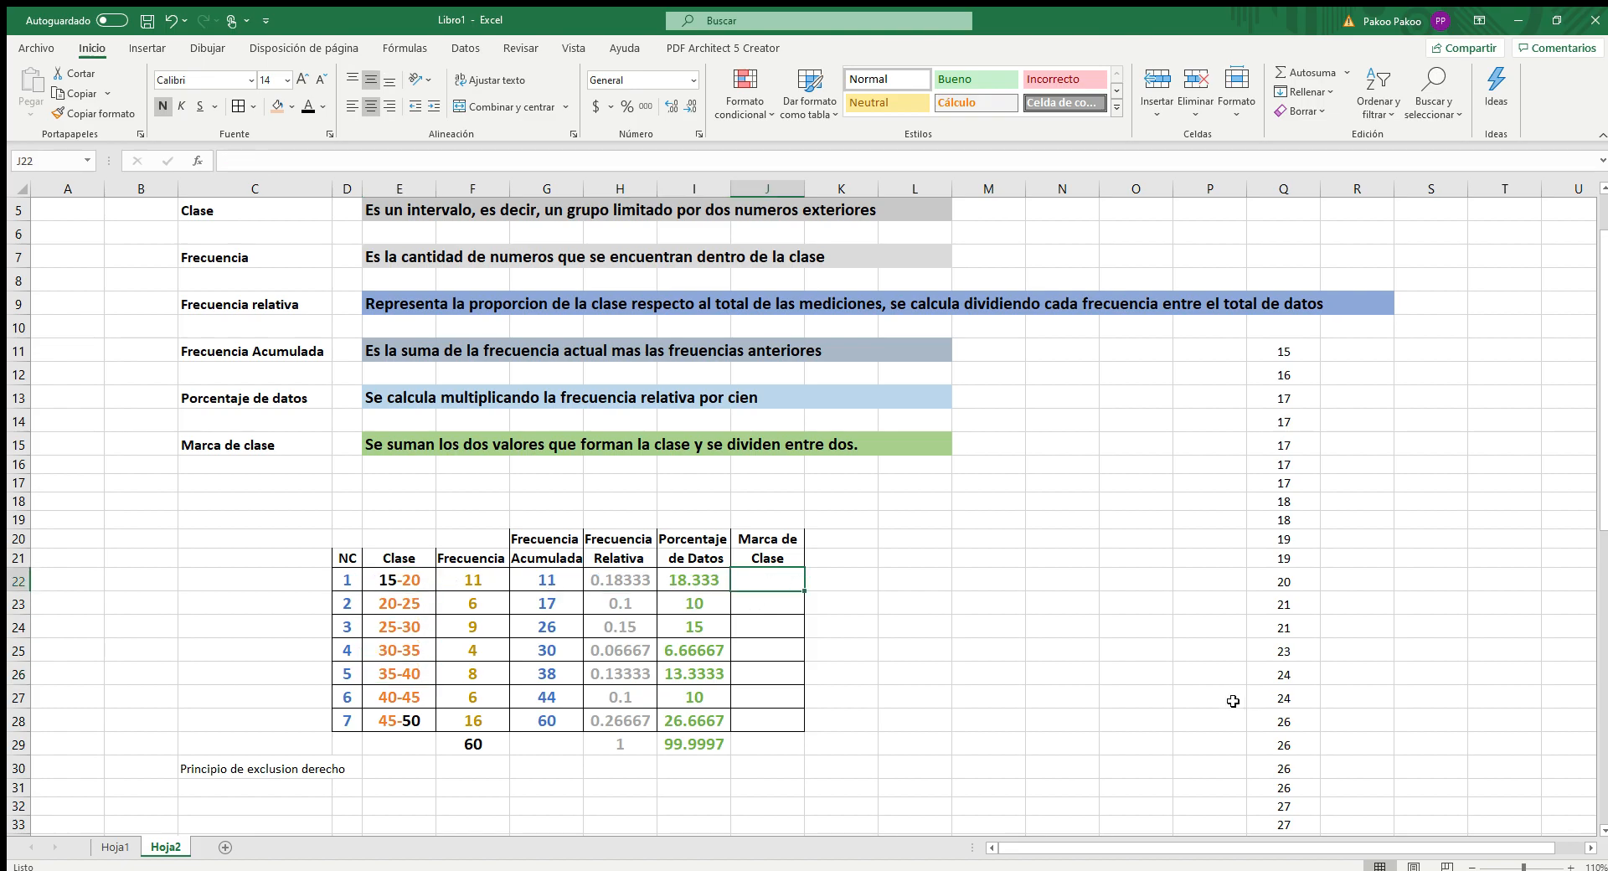
pyautogui.write('=1')
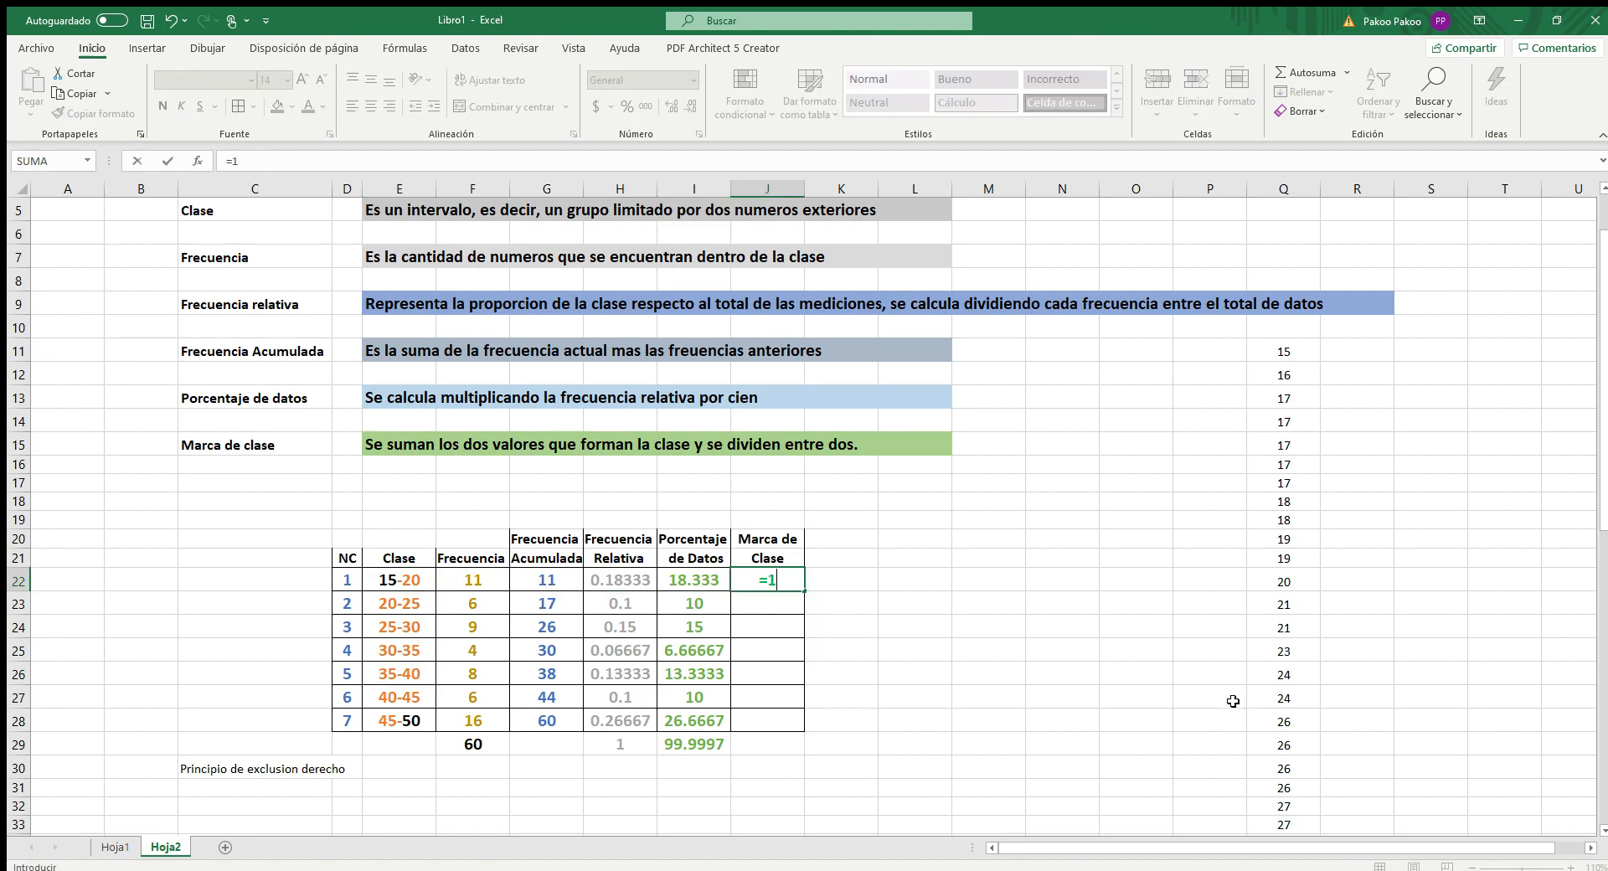
pyautogui.write('5+20')
pyautogui.press('BackSpace')
pyautogui.press('BackSpace')
pyautogui.press('BackSpace')
pyautogui.press('BackSpace')
pyautogui.press('BackSpace')
pyautogui.write('(15+20)/2')
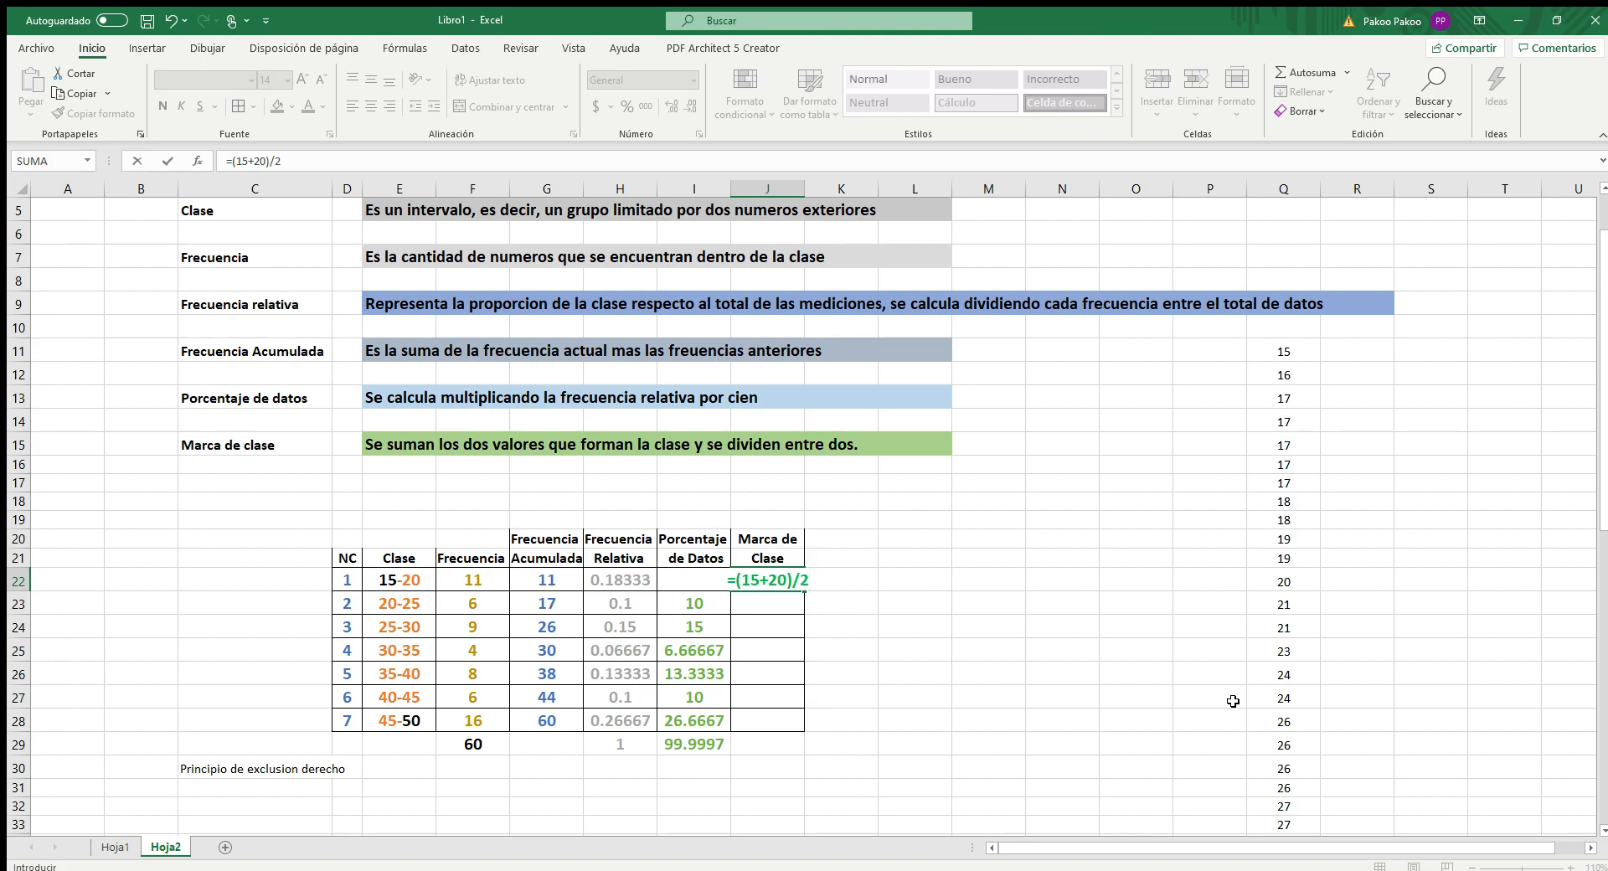
pyautogui.press('Return')
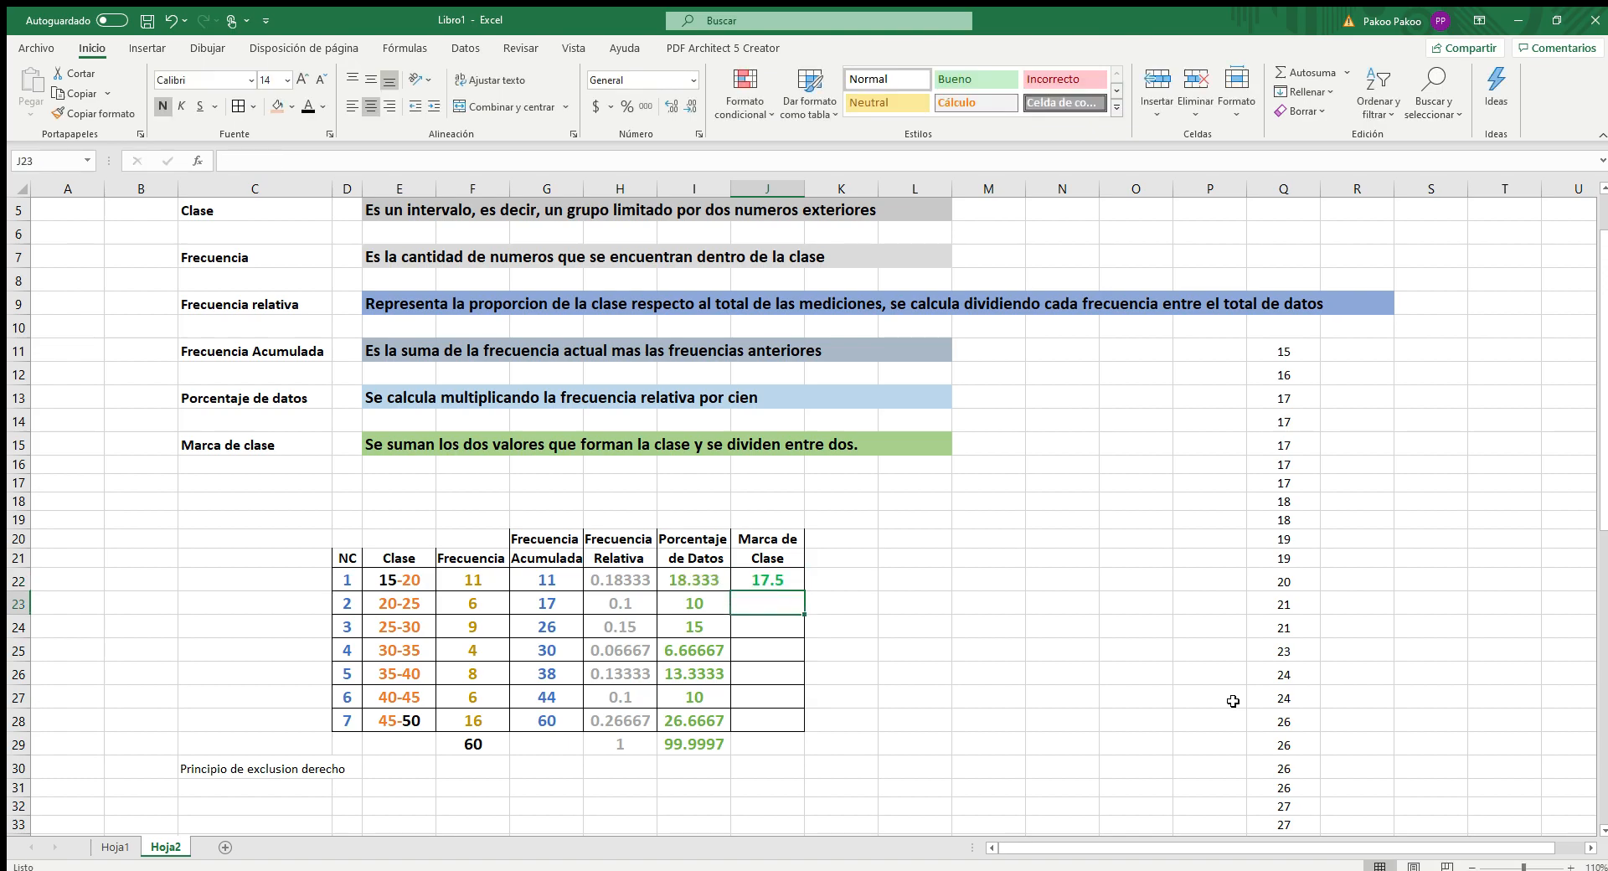
# Enter the Marca de Clase formula =(20+25)/2 for class 20-25 in J23
pyautogui.write('=')
pyautogui.write('/')
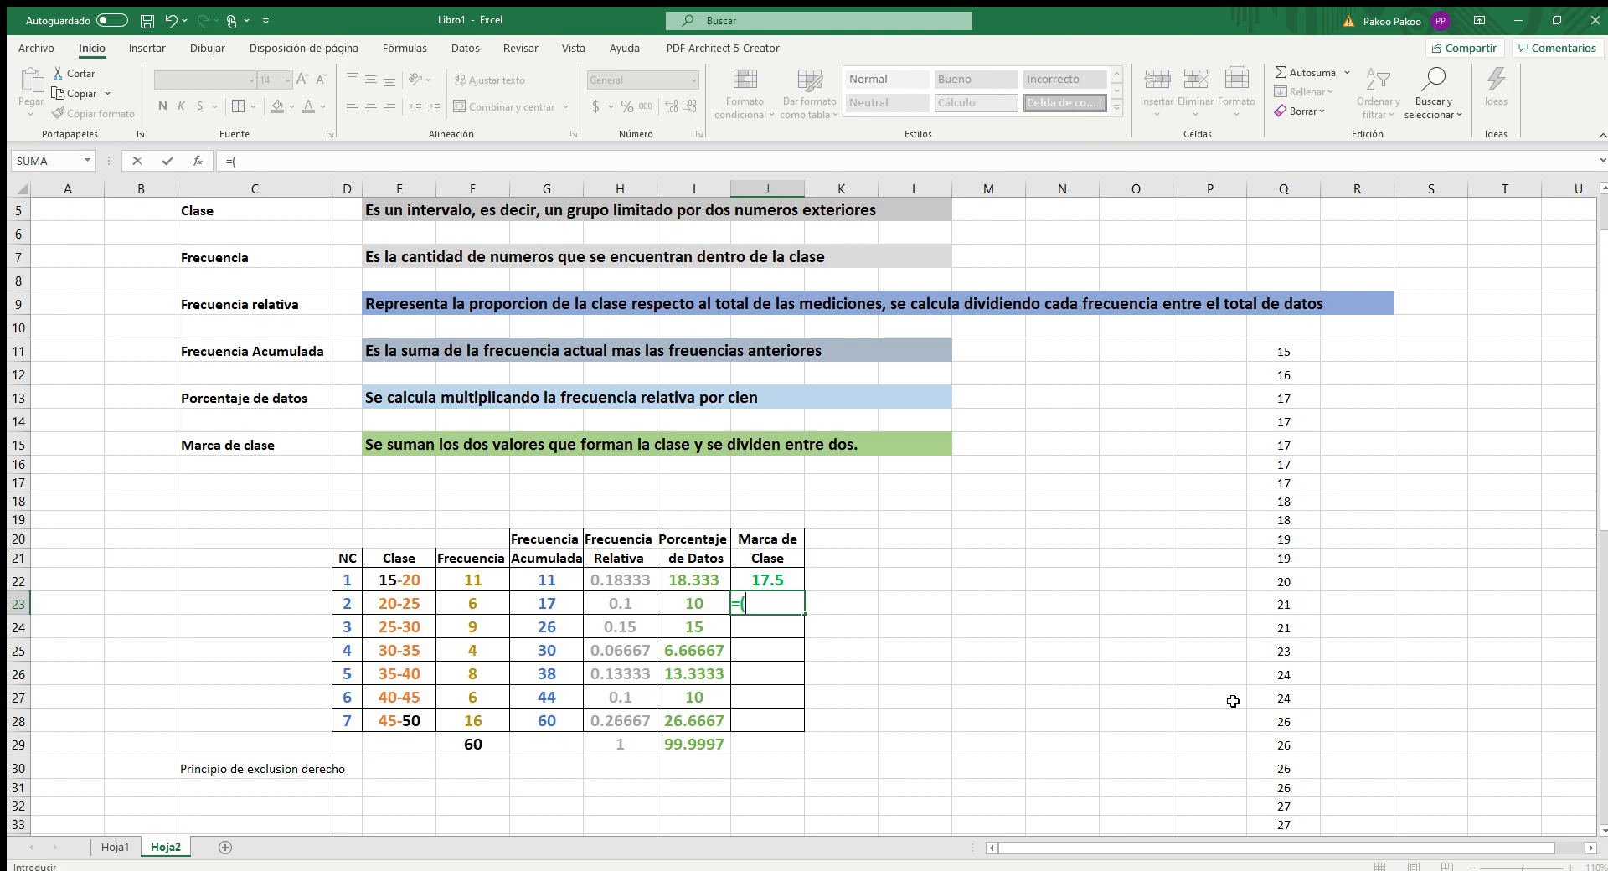
pyautogui.write('20+25)/"')
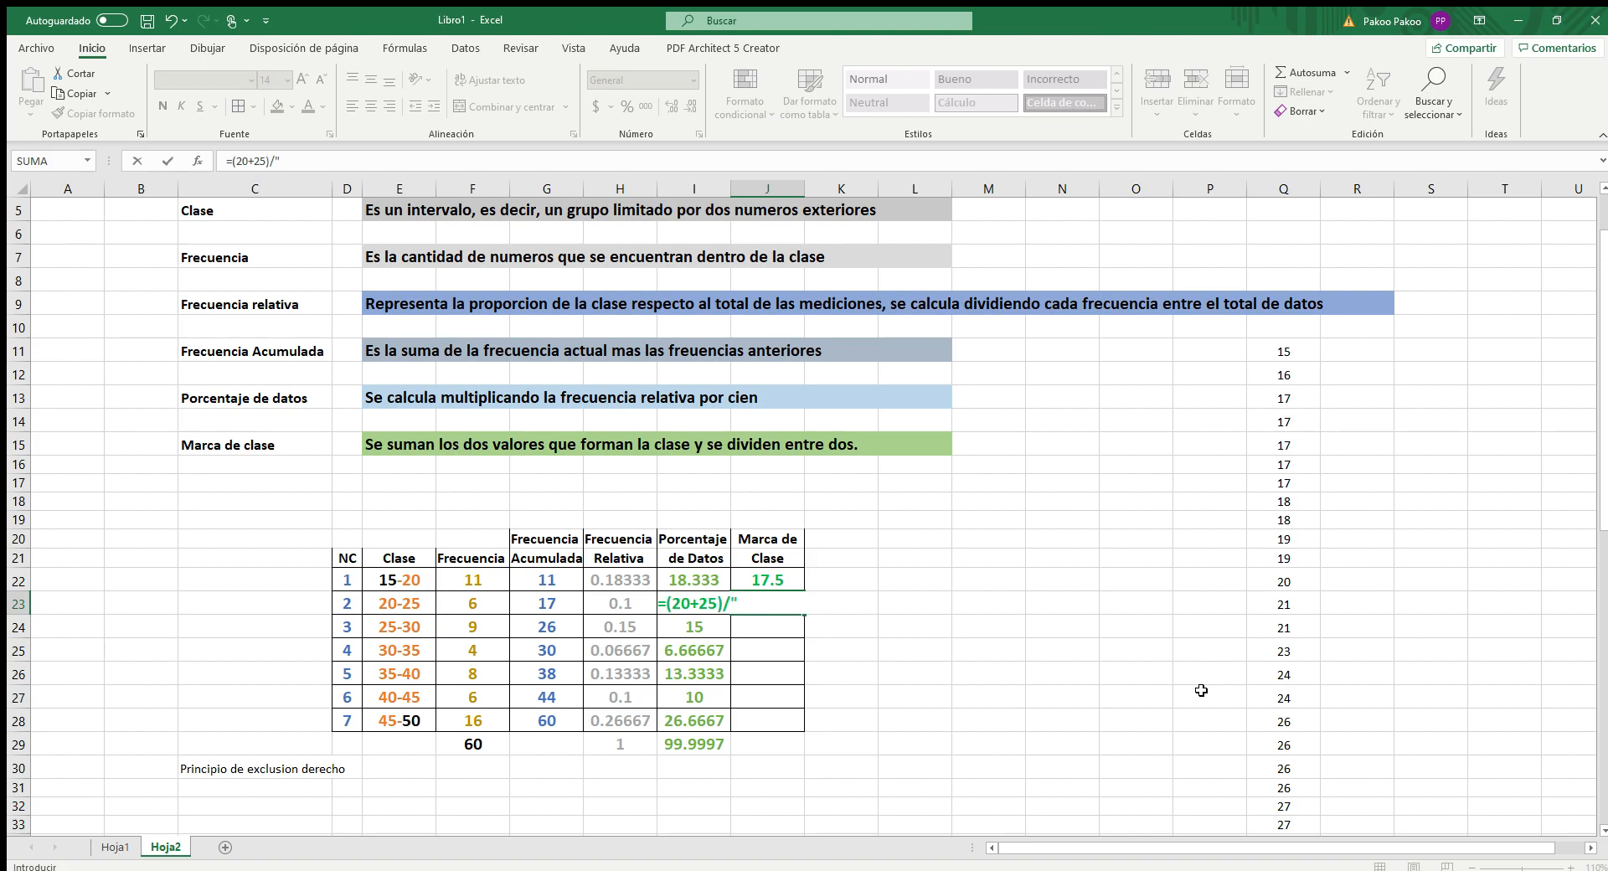
pyautogui.write('2')
pyautogui.press('Return')
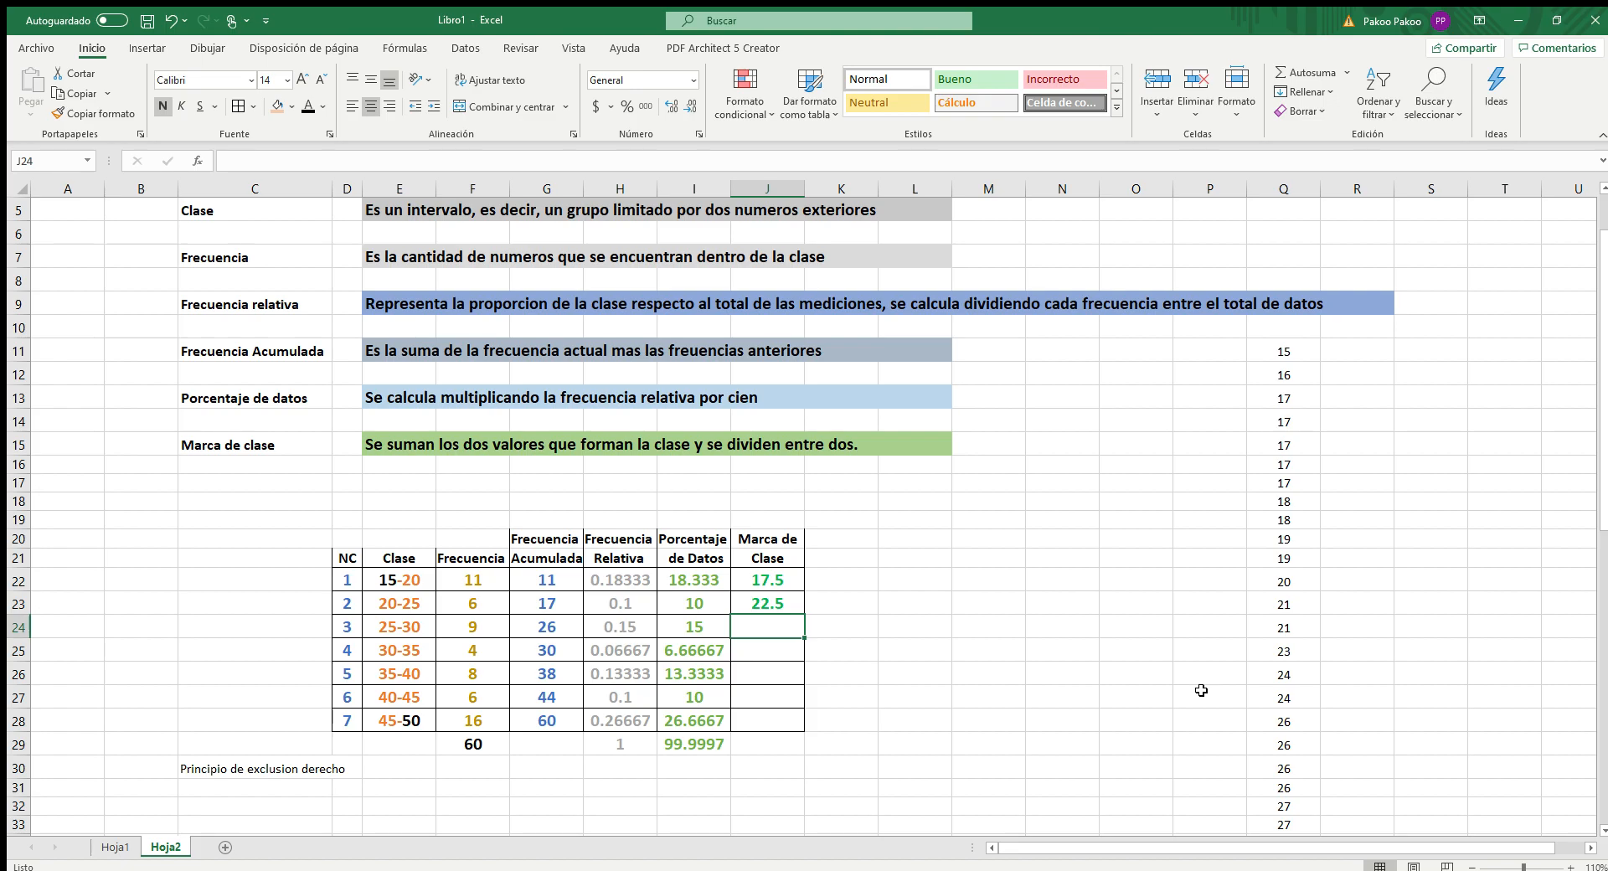
# Enter the Marca de Clase formulas =(25+30)/2 in J24 and =(30+35)/2 in J25
pyautogui.write('=(')
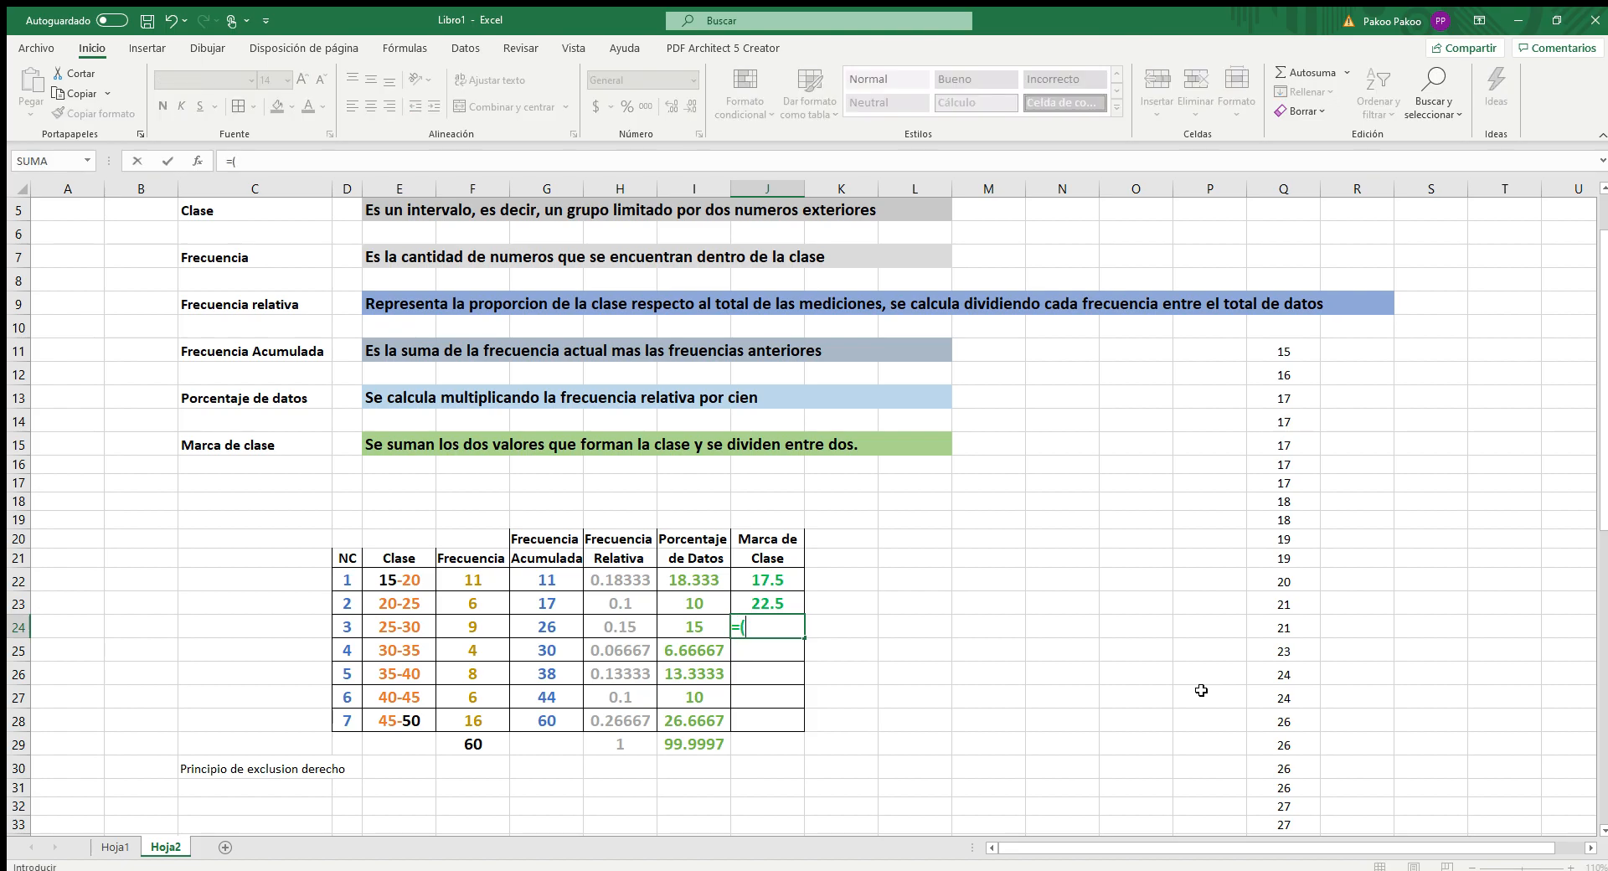
pyautogui.write('25+30)/2')
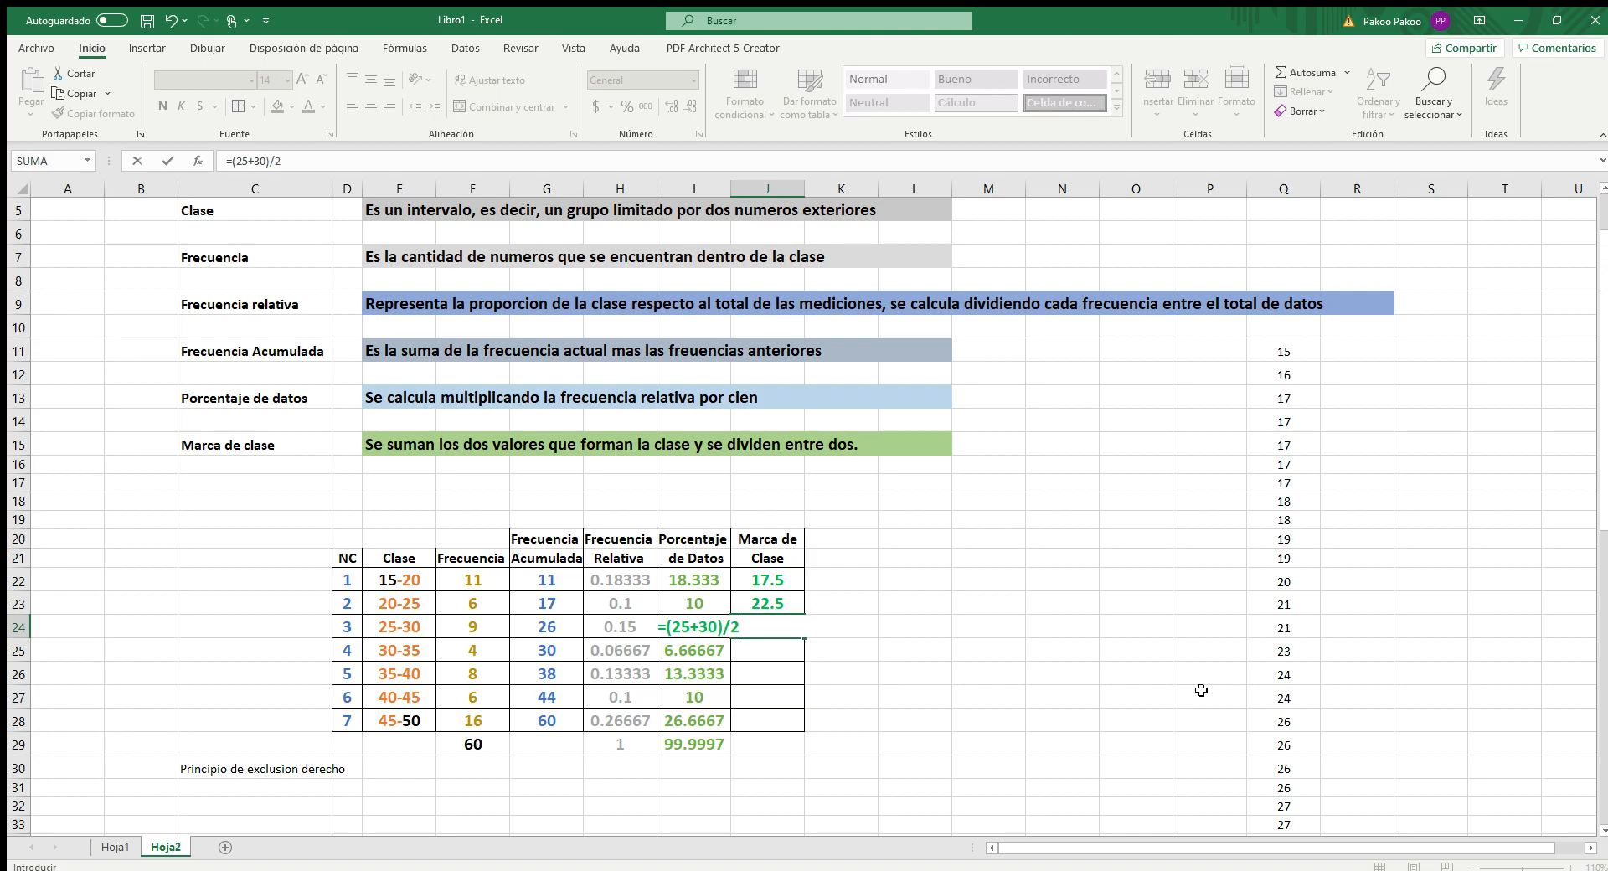
pyautogui.press('Return')
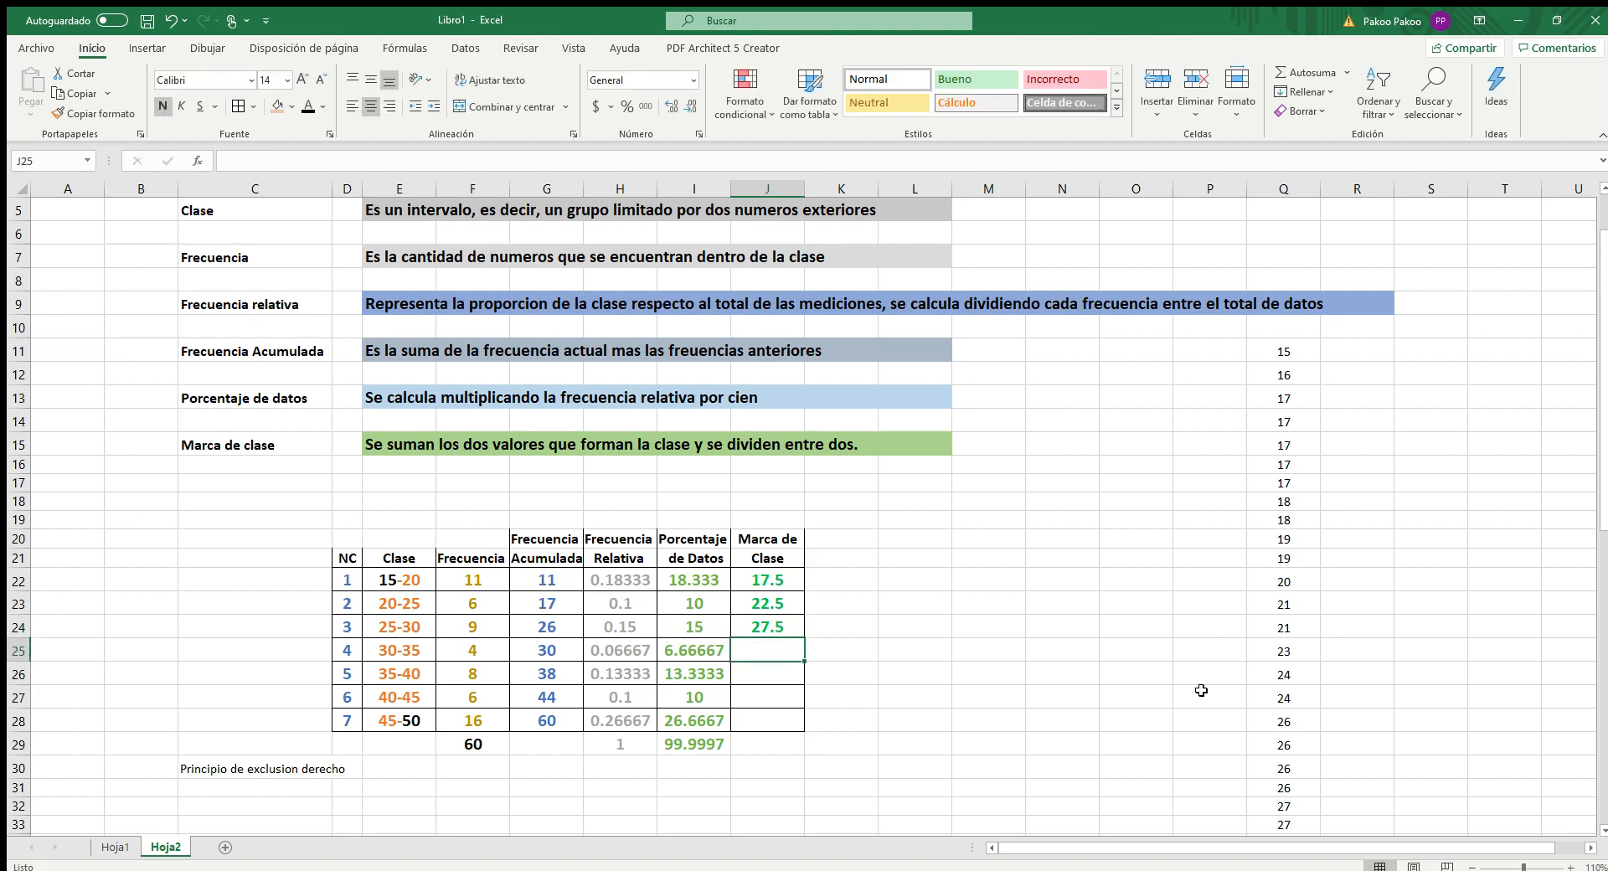
pyautogui.write('=(30+35)/2')
pyautogui.press('Return')
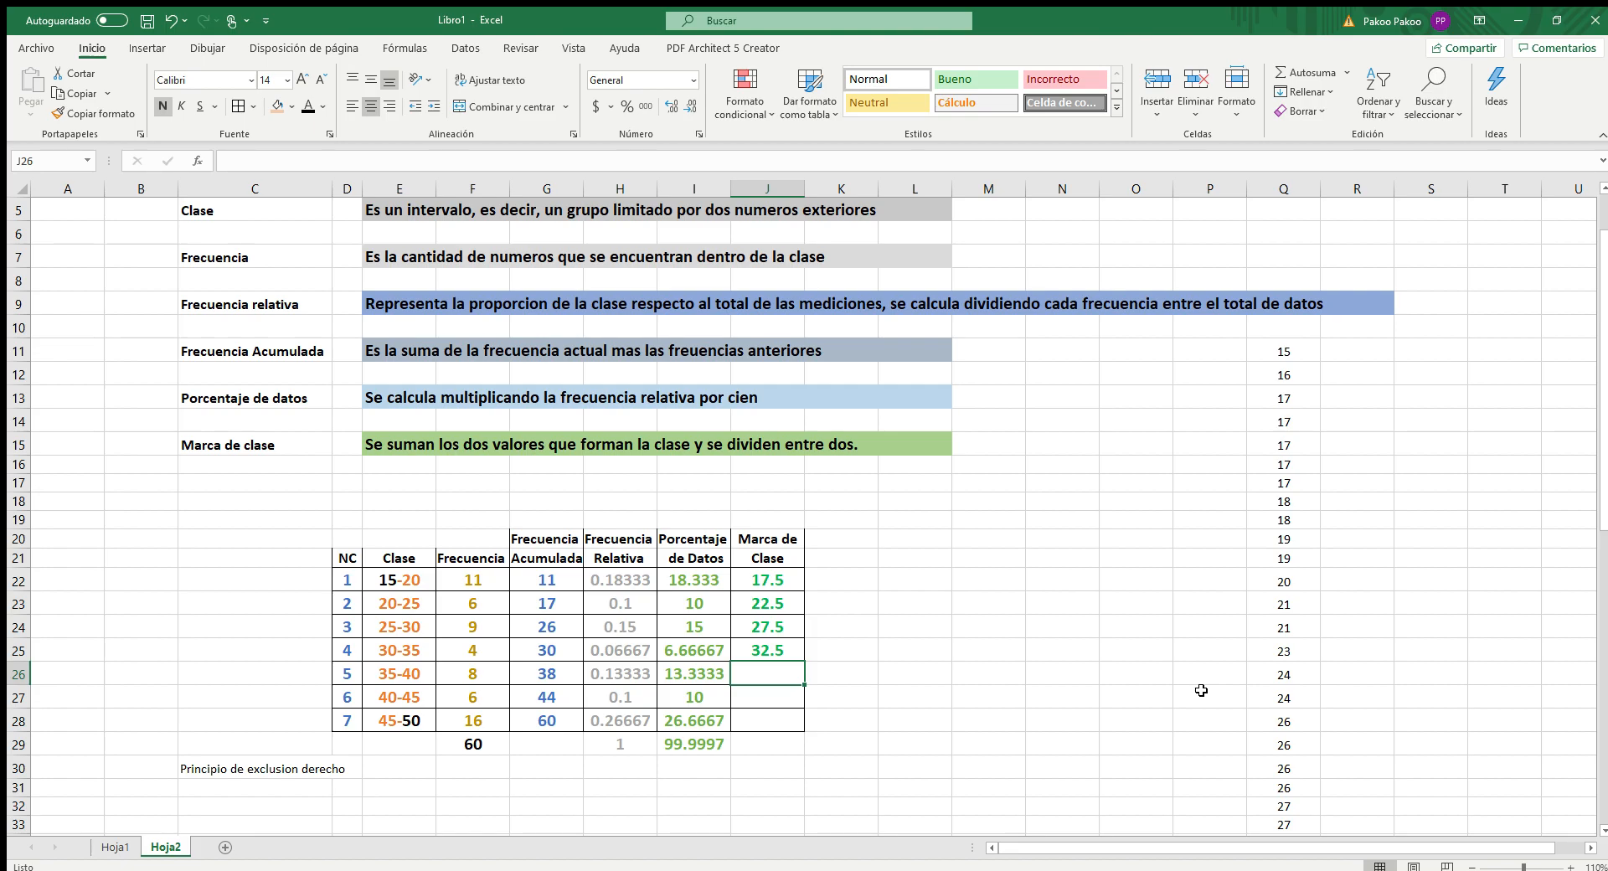
# Enter the Marca de Clase formula =(35+40)/2 for class 35-40 in J26
pyautogui.write('=(')
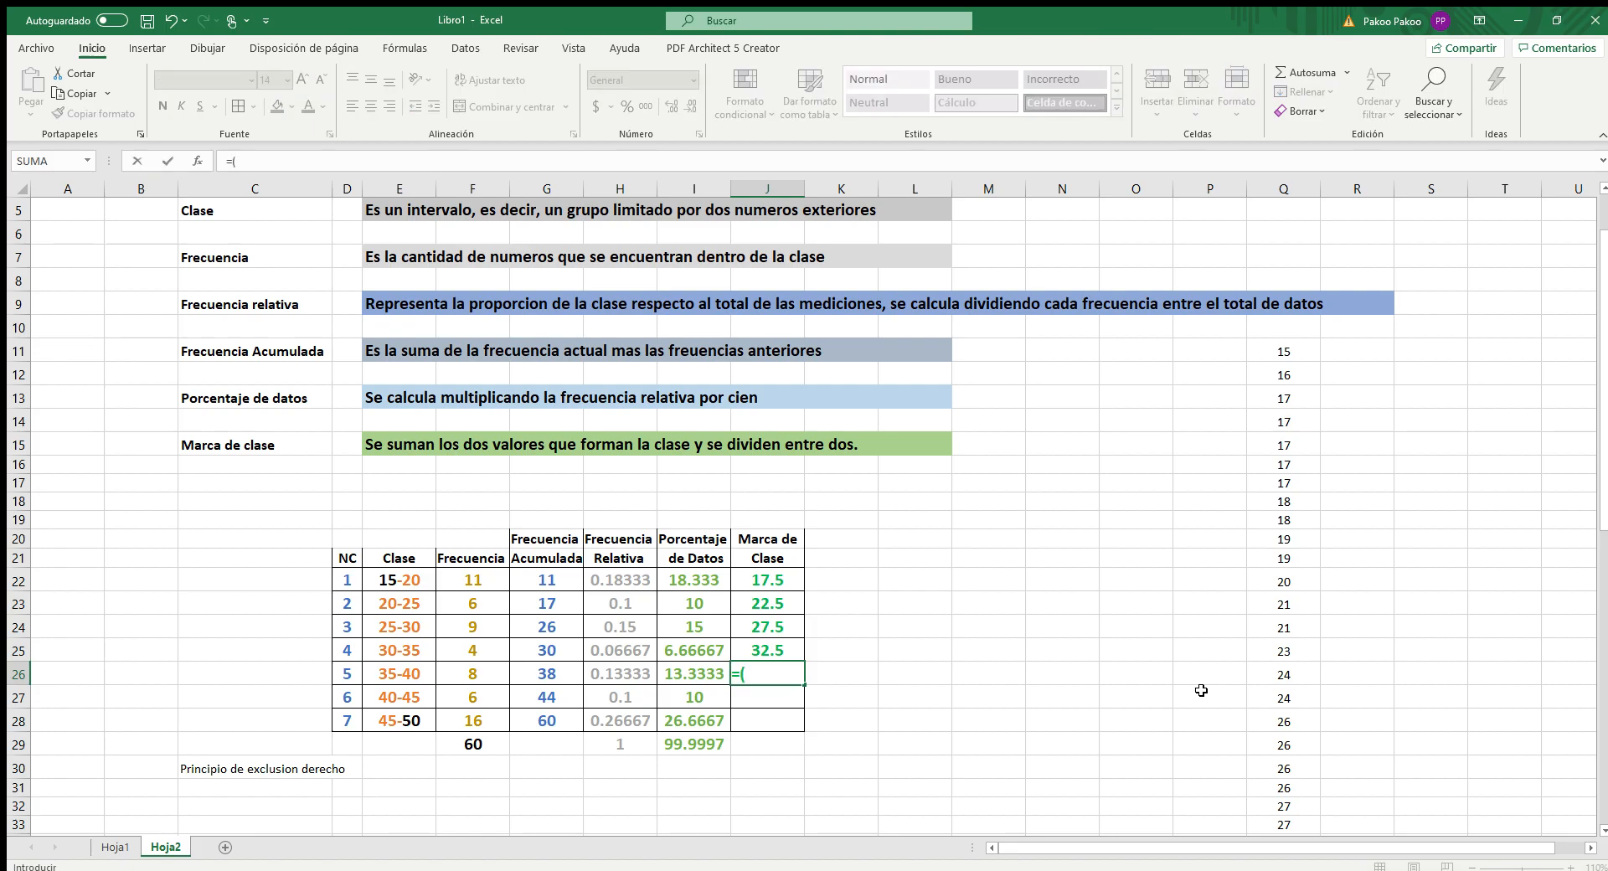
pyautogui.write('35')
pyautogui.write('+')
pyautogui.write('40')
pyautogui.write('/2')
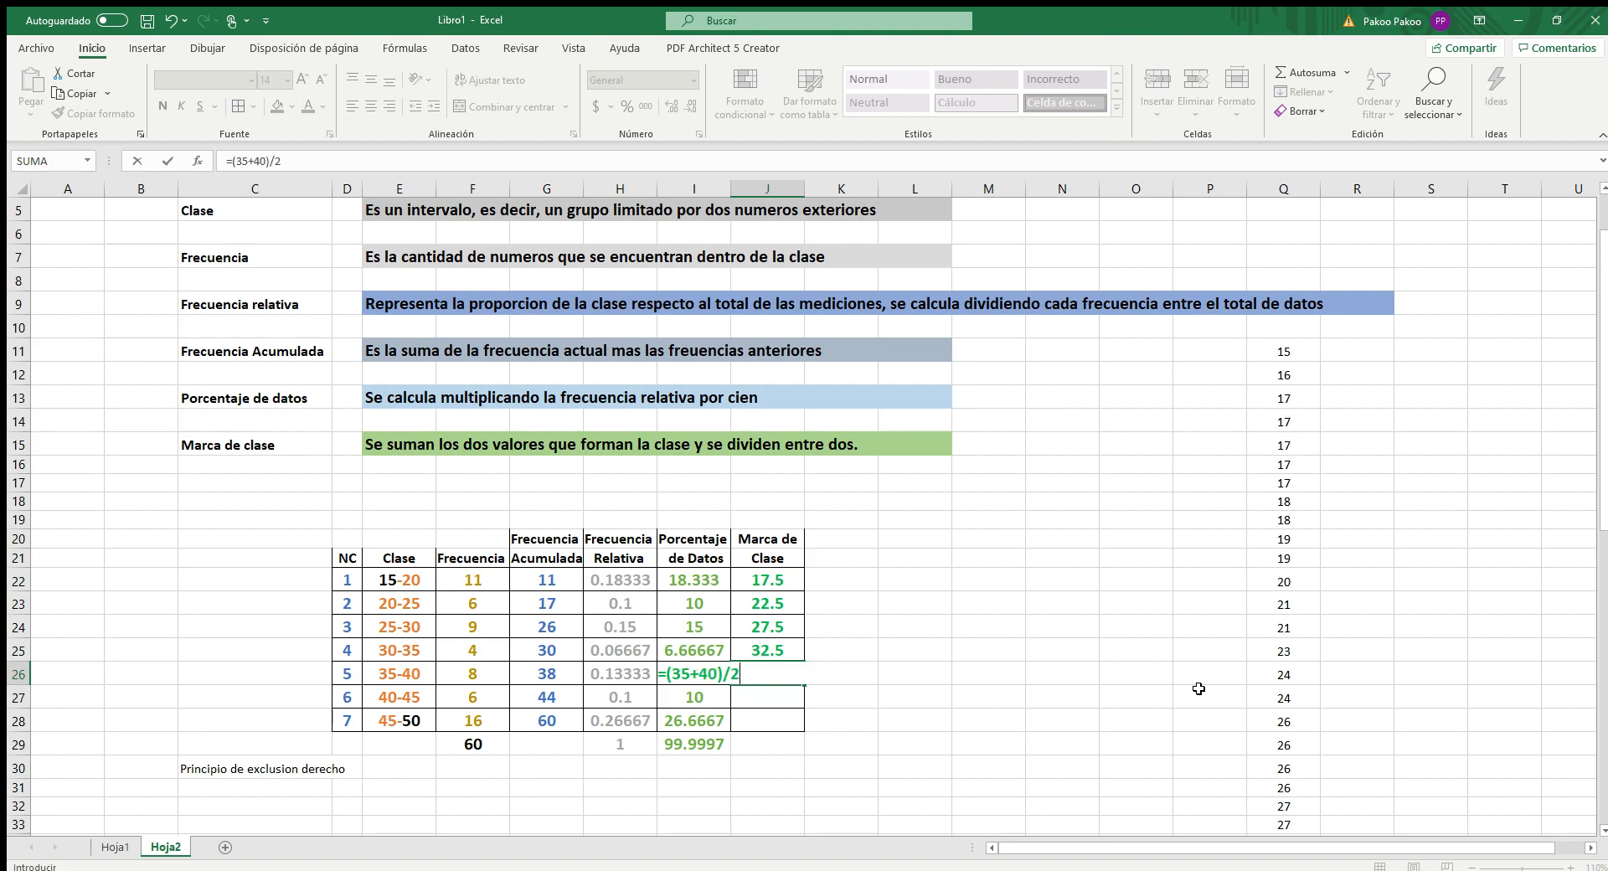
pyautogui.press('Return')
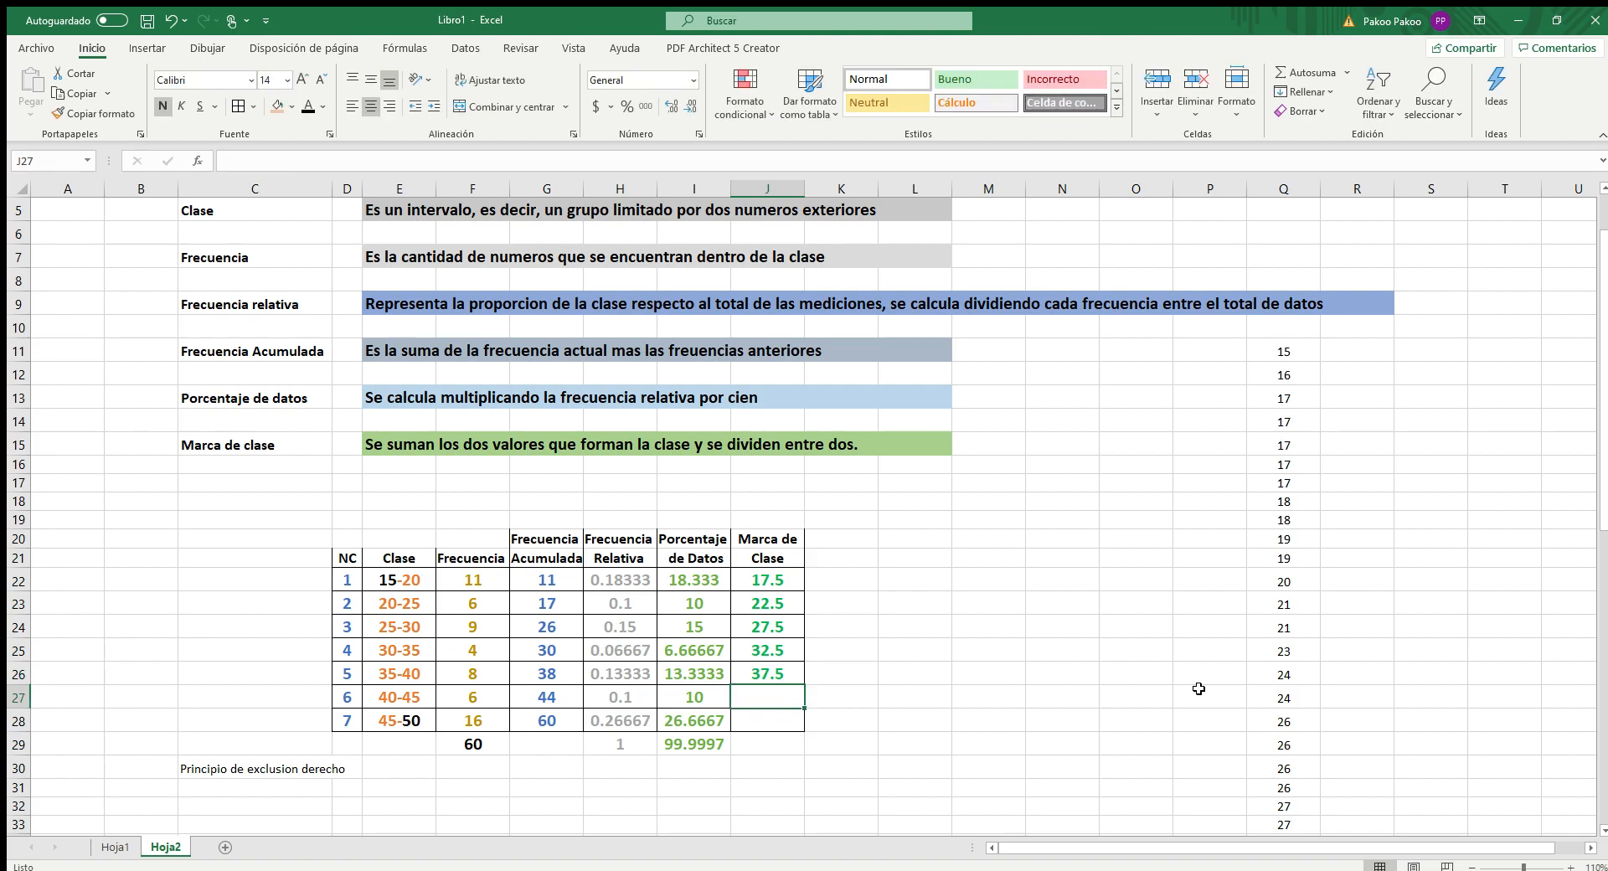
# Enter the Marca de Clase formulas =(40+45)/2 in J27 and =(45+50)/2 in J28
pyautogui.write('=(')
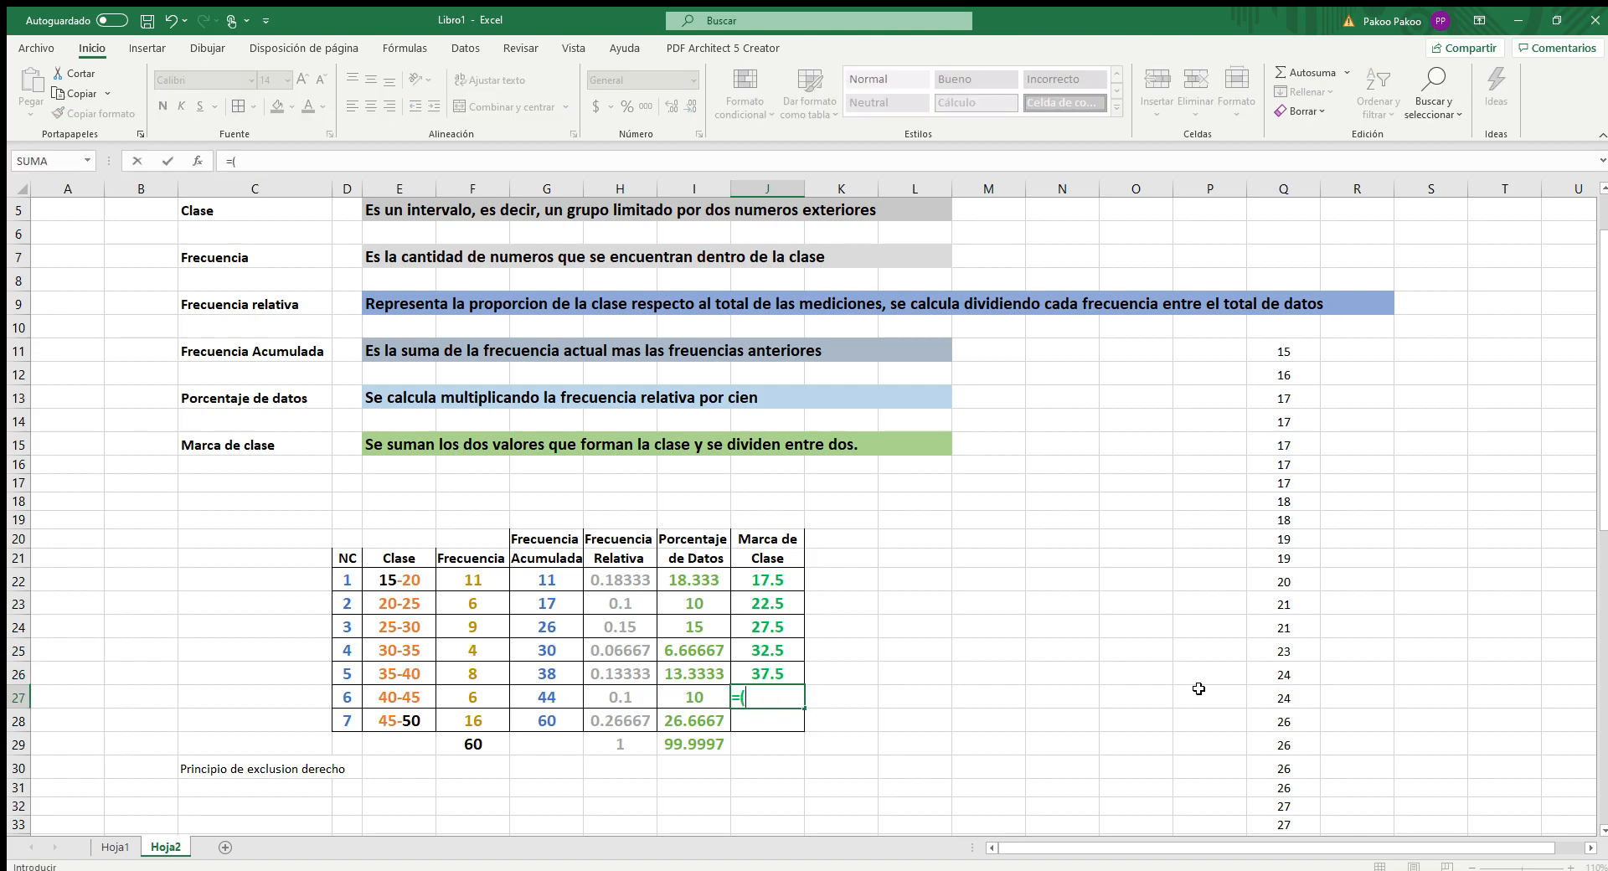
pyautogui.write('40+45/2')
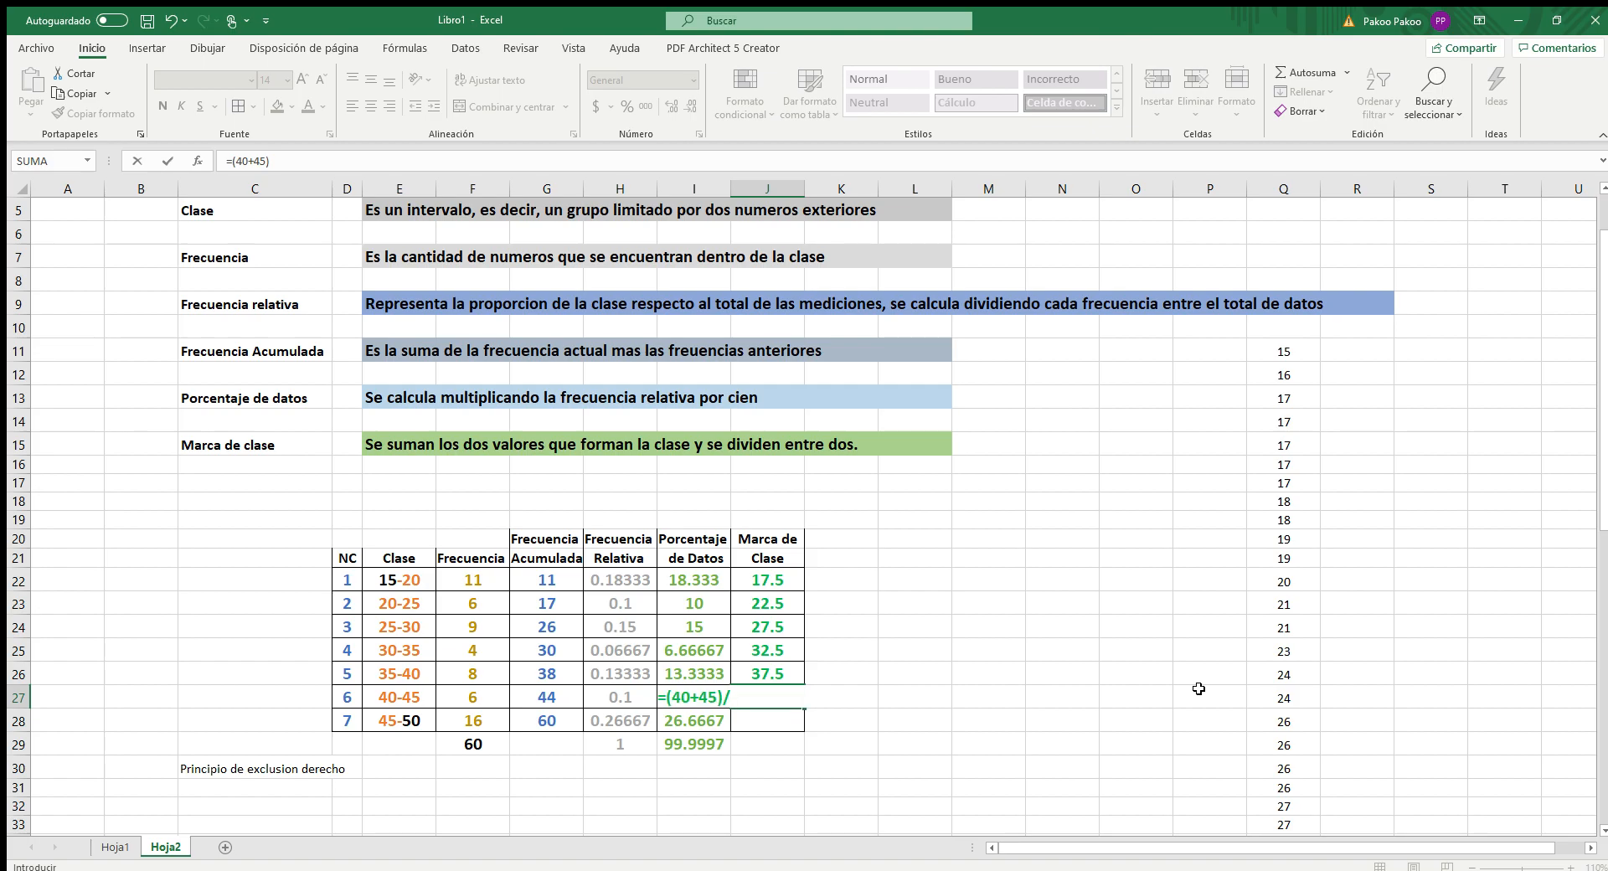
pyautogui.press('Return')
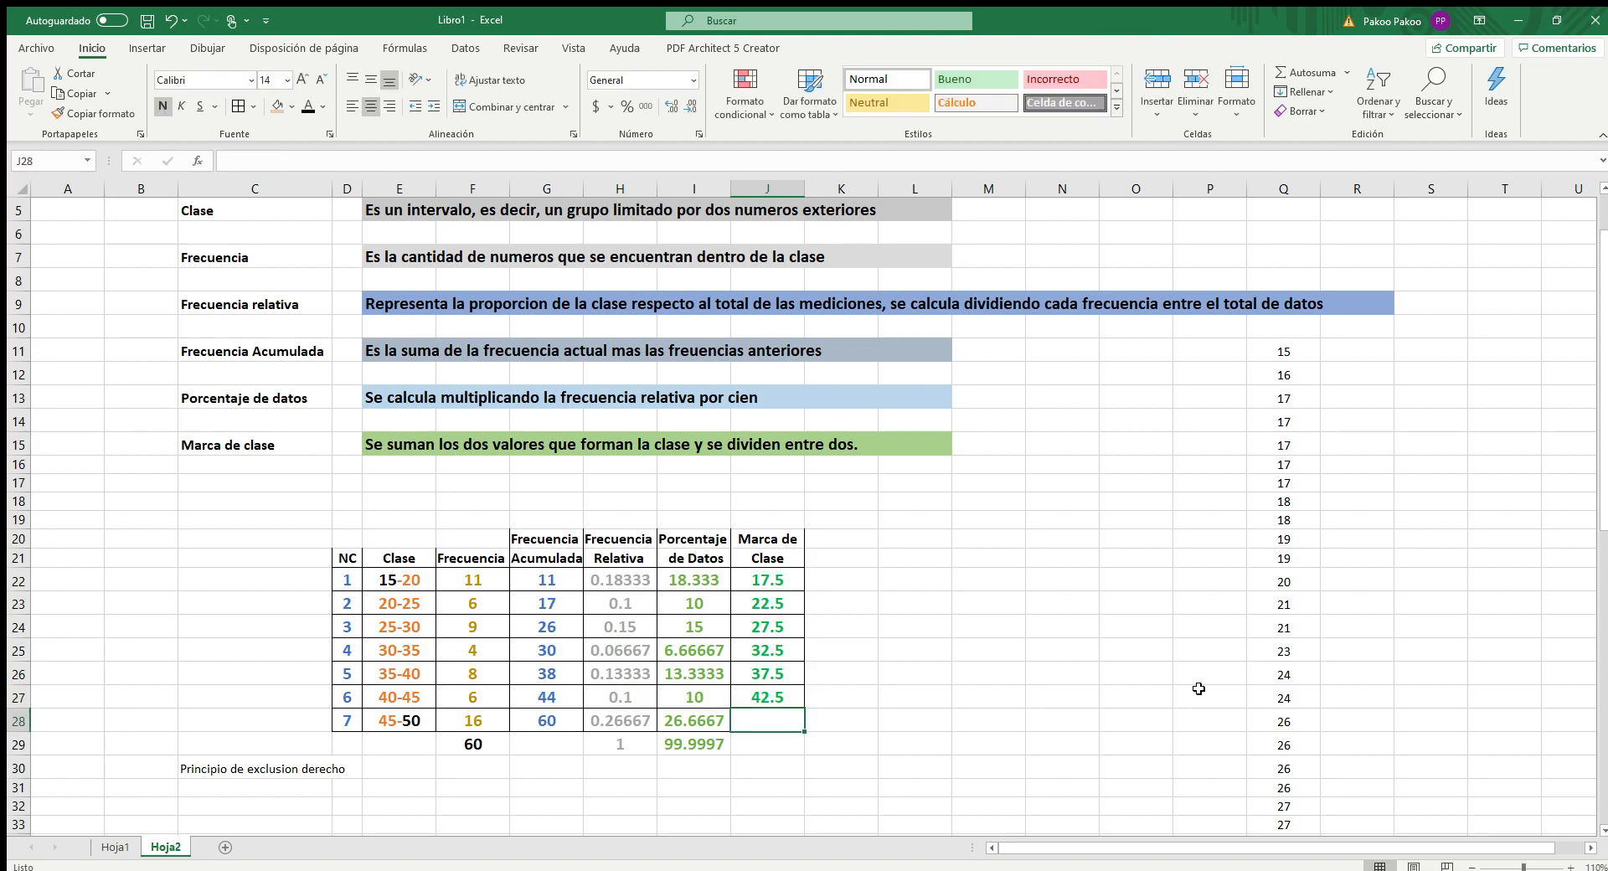
pyautogui.write('=(')
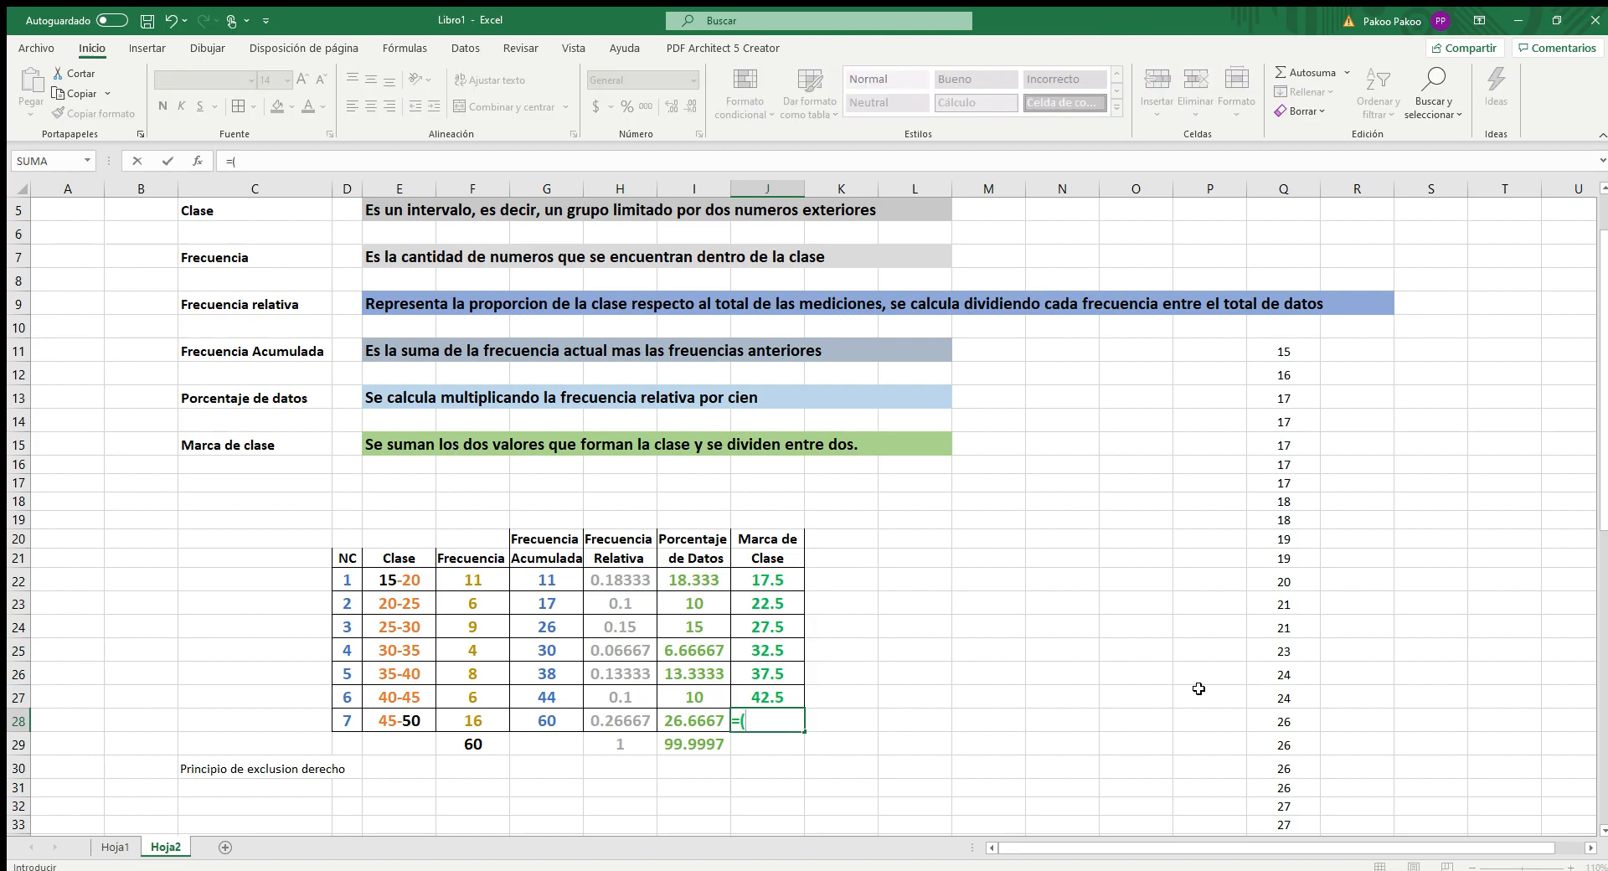
pyautogui.write('45+50)/')
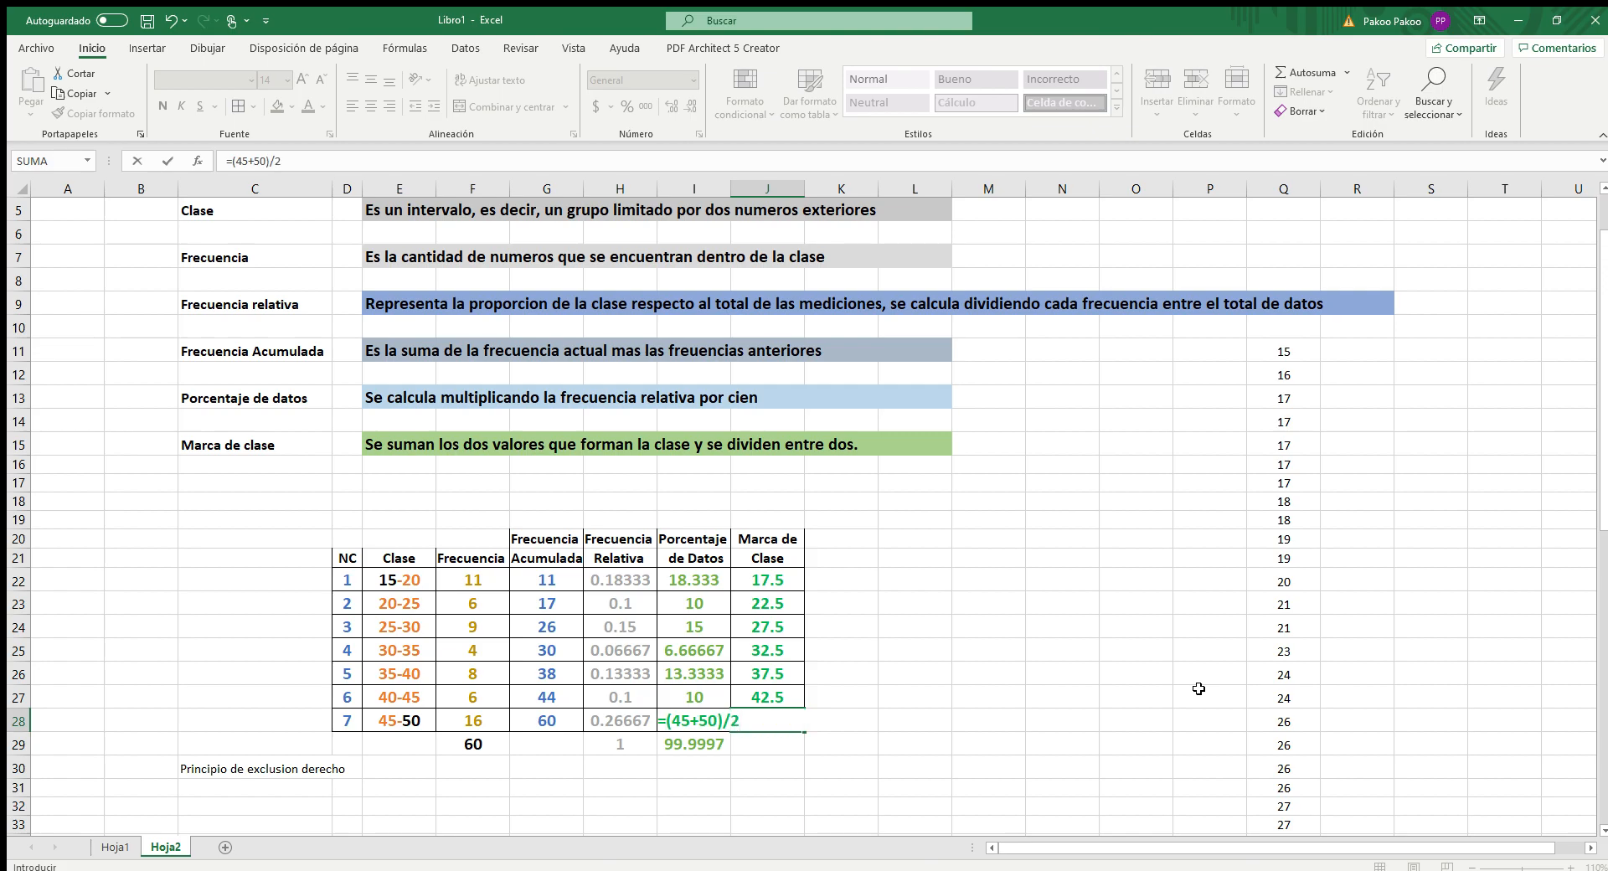
pyautogui.write('2')
pyautogui.press('Return')
pyautogui.click(1071, 693)
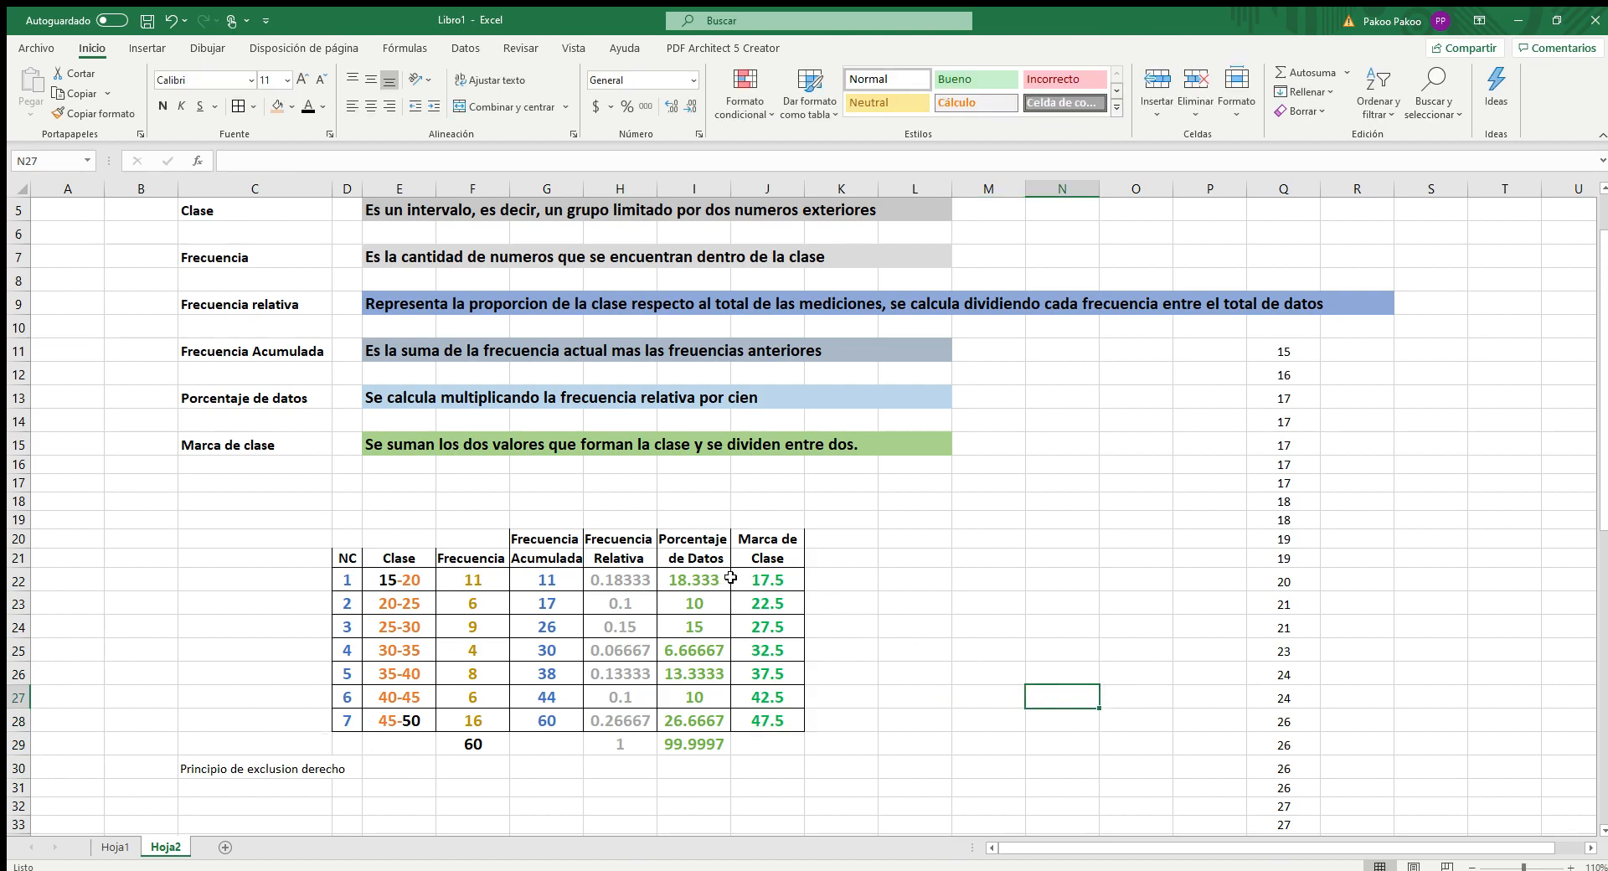
# Check the Amplitud value in F22 on Hoja1 and return to Hoja2
pyautogui.click(117, 847)
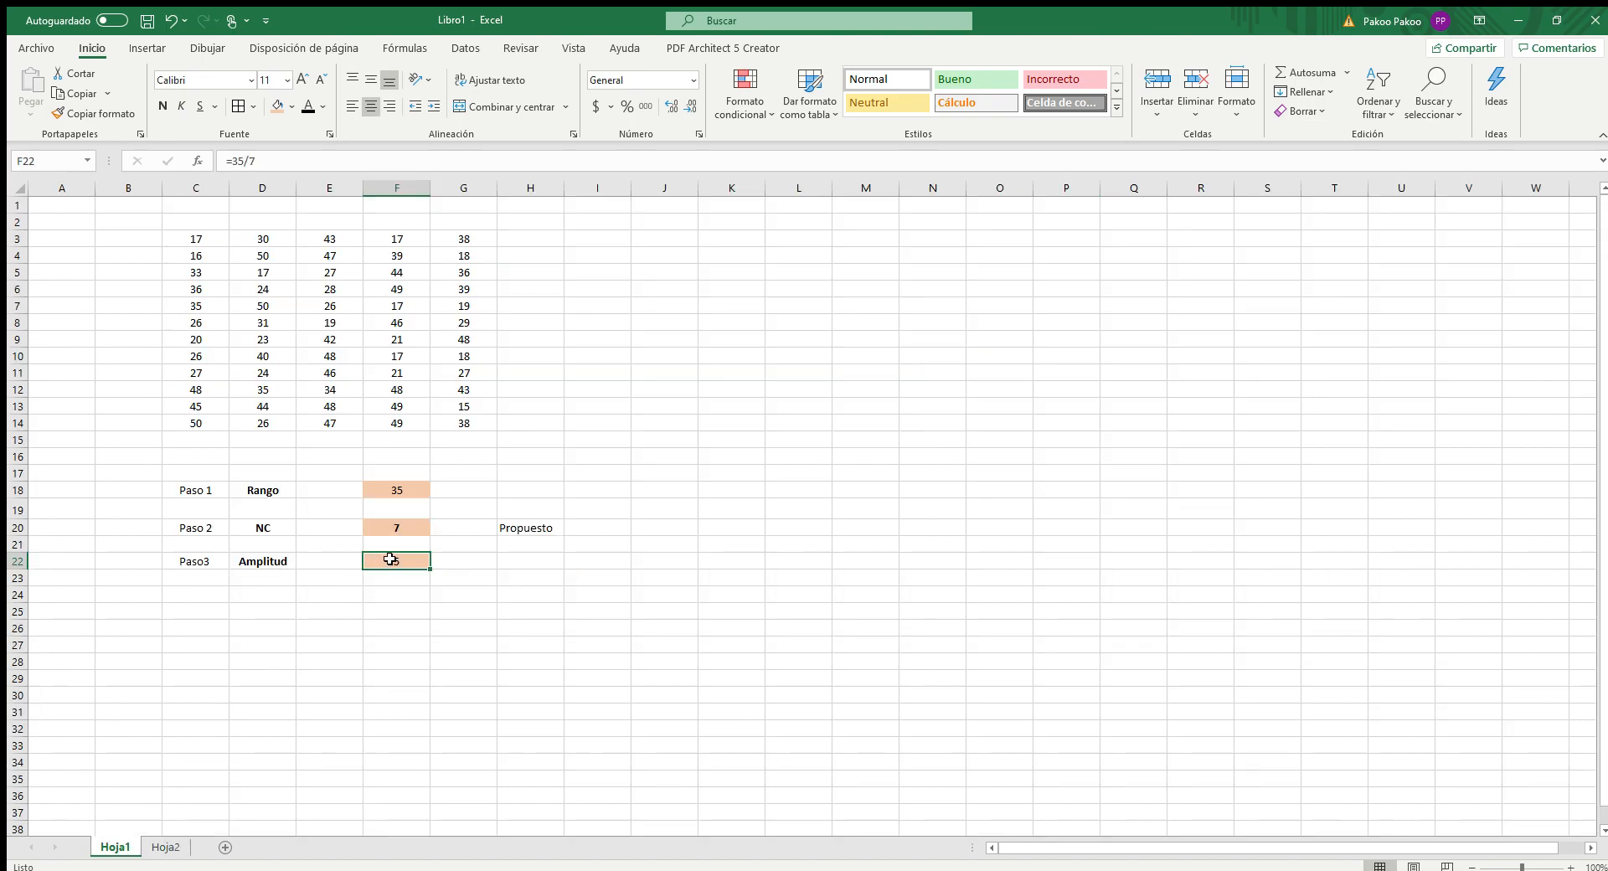
pyautogui.press('Delete')
pyautogui.click(389, 597)
pyautogui.click(400, 561)
pyautogui.click(167, 847)
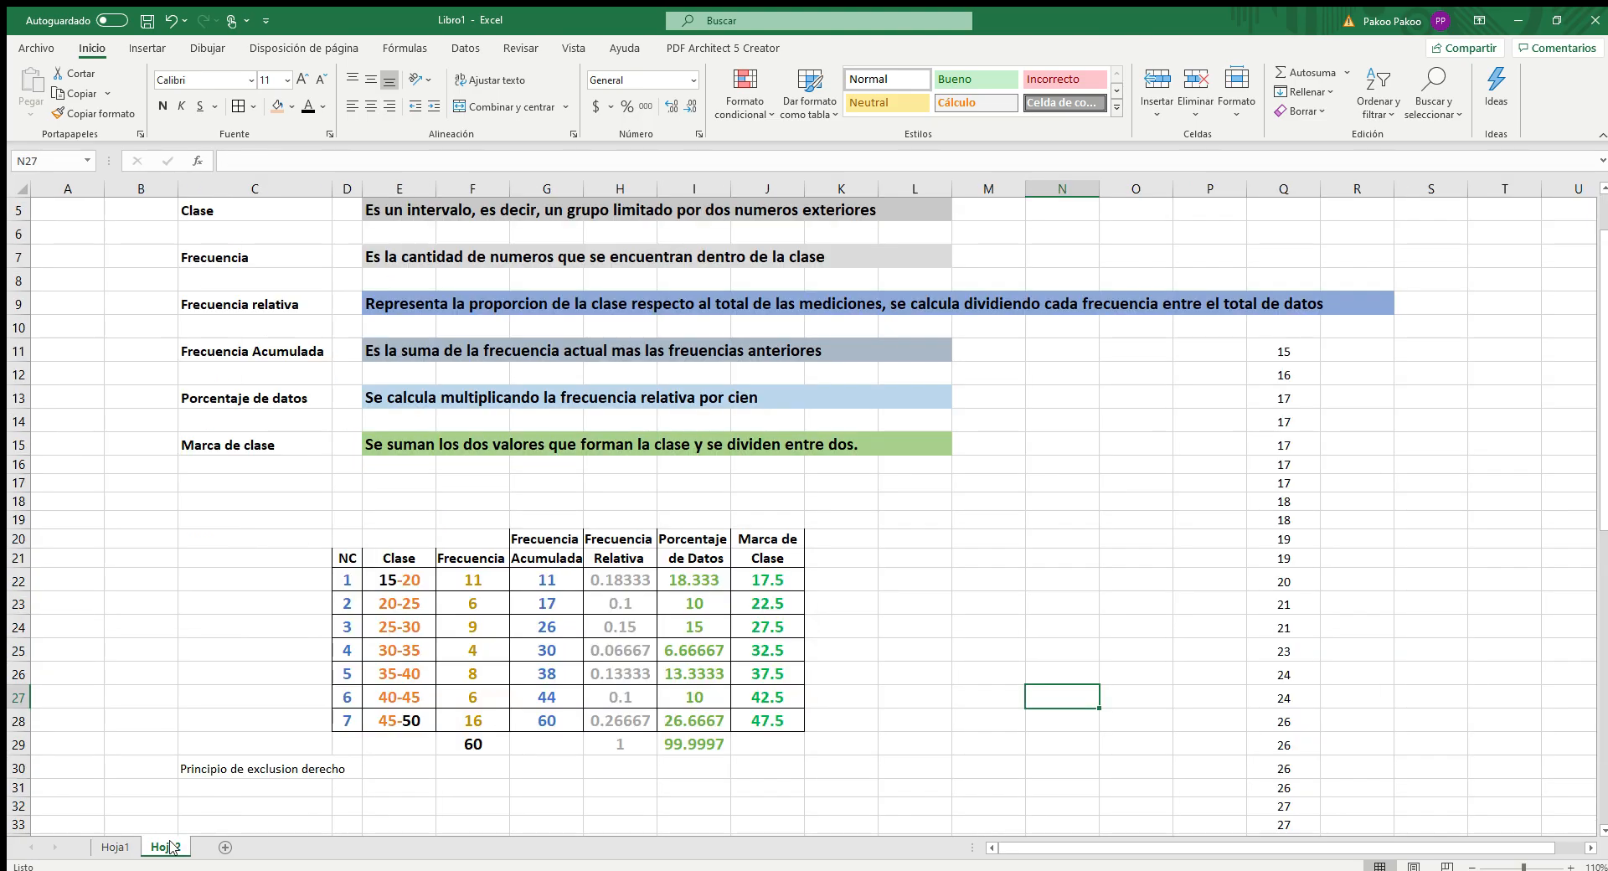
# Review the Marca de Clase values in J22:J28 one after another, checking the interval between consecutive classes
pyautogui.click(773, 578)
pyautogui.click(770, 603)
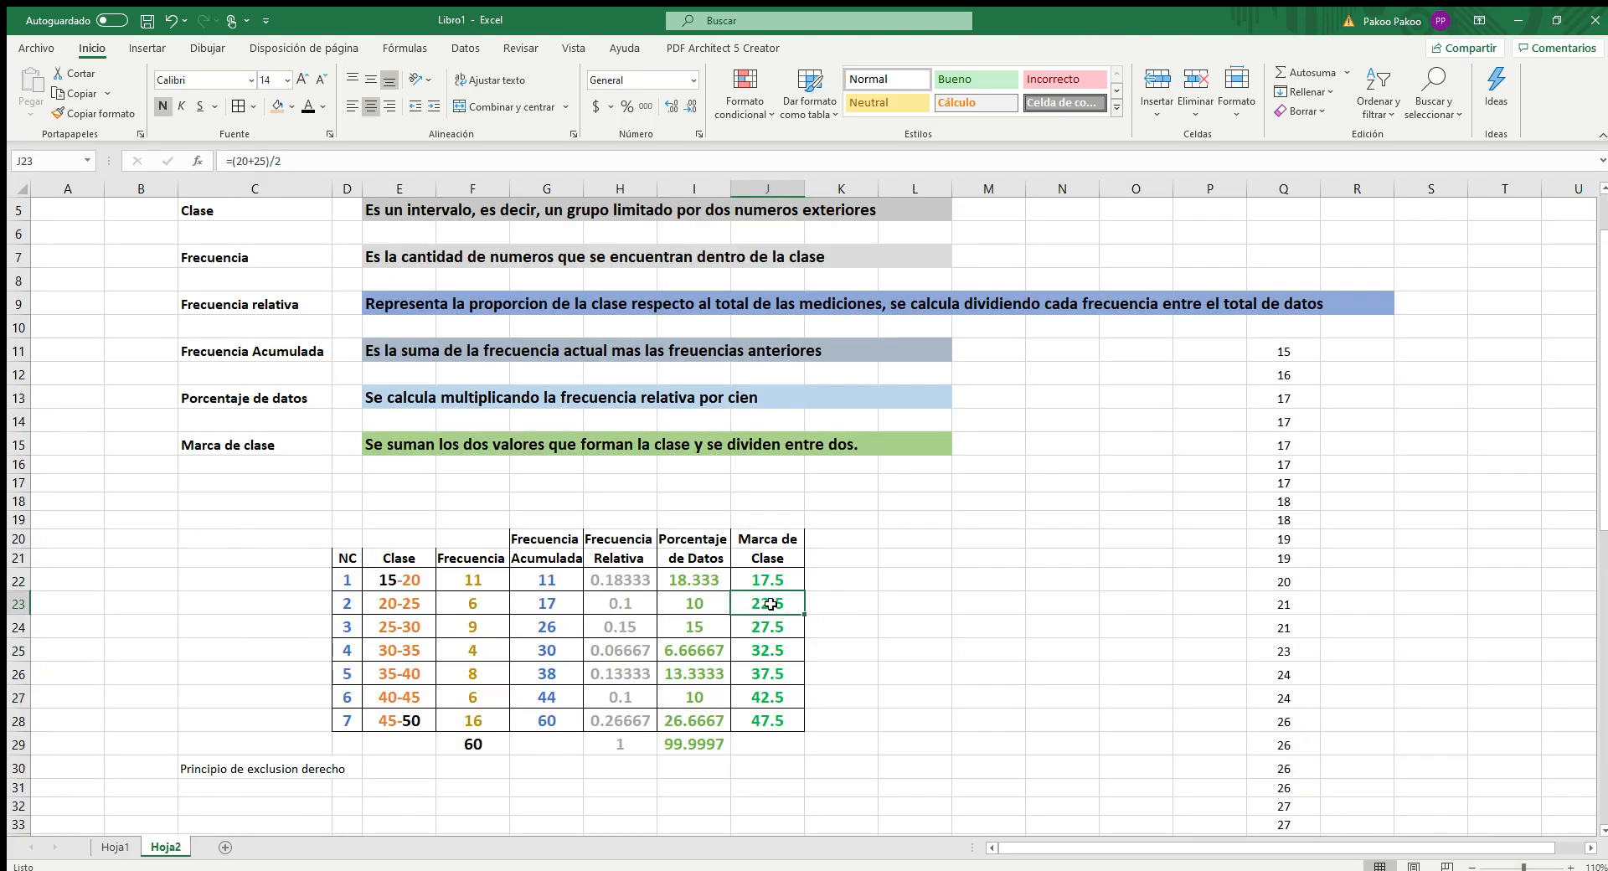
pyautogui.click(766, 627)
pyautogui.click(767, 650)
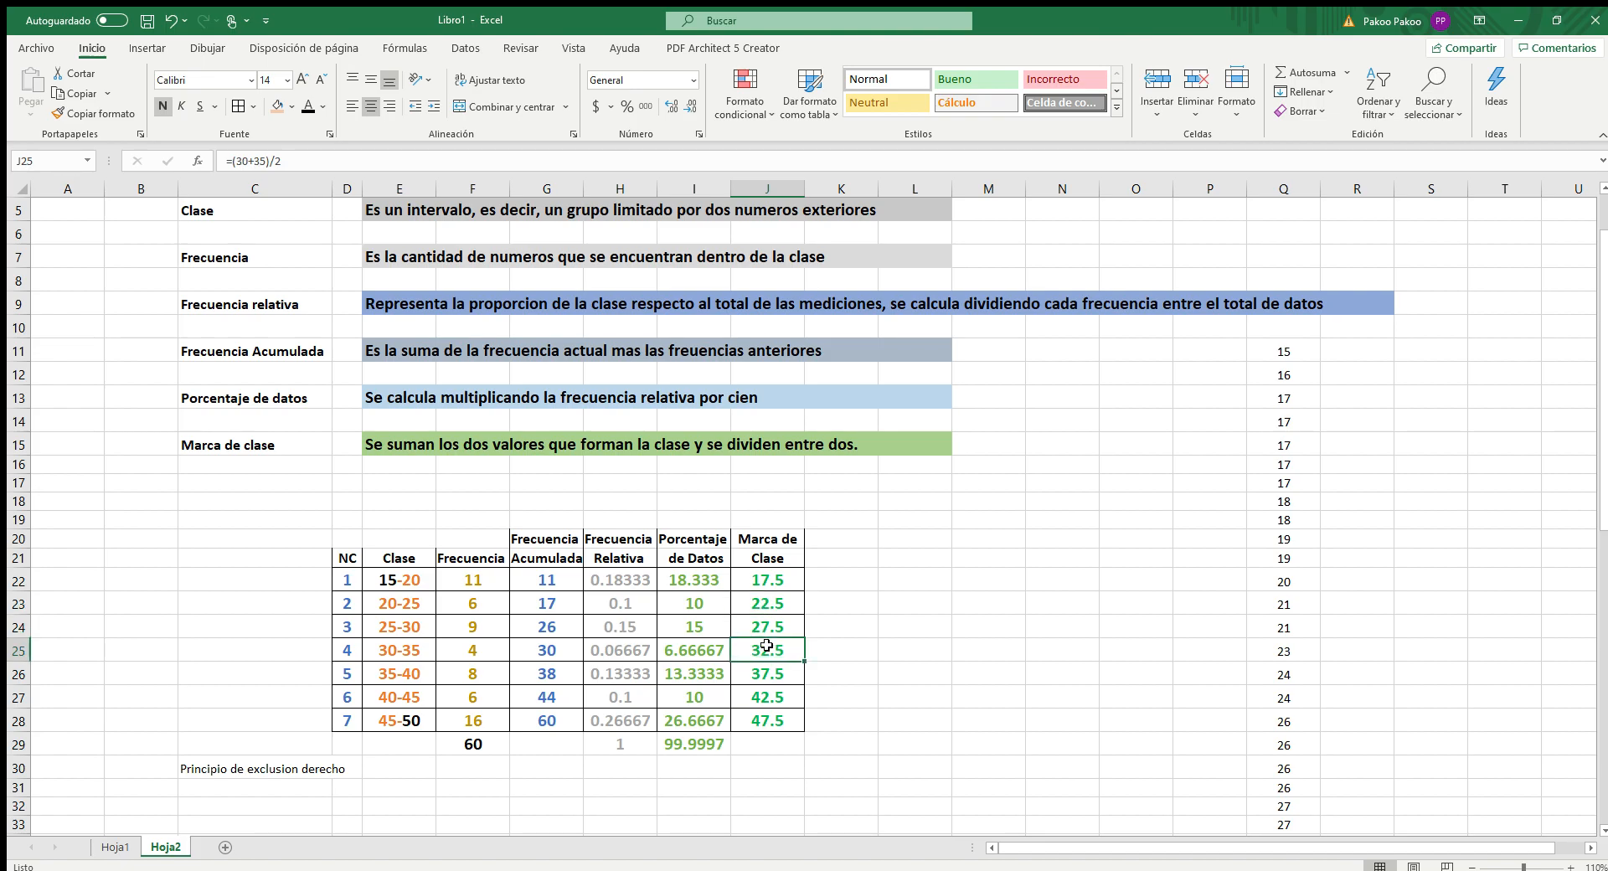
pyautogui.click(771, 673)
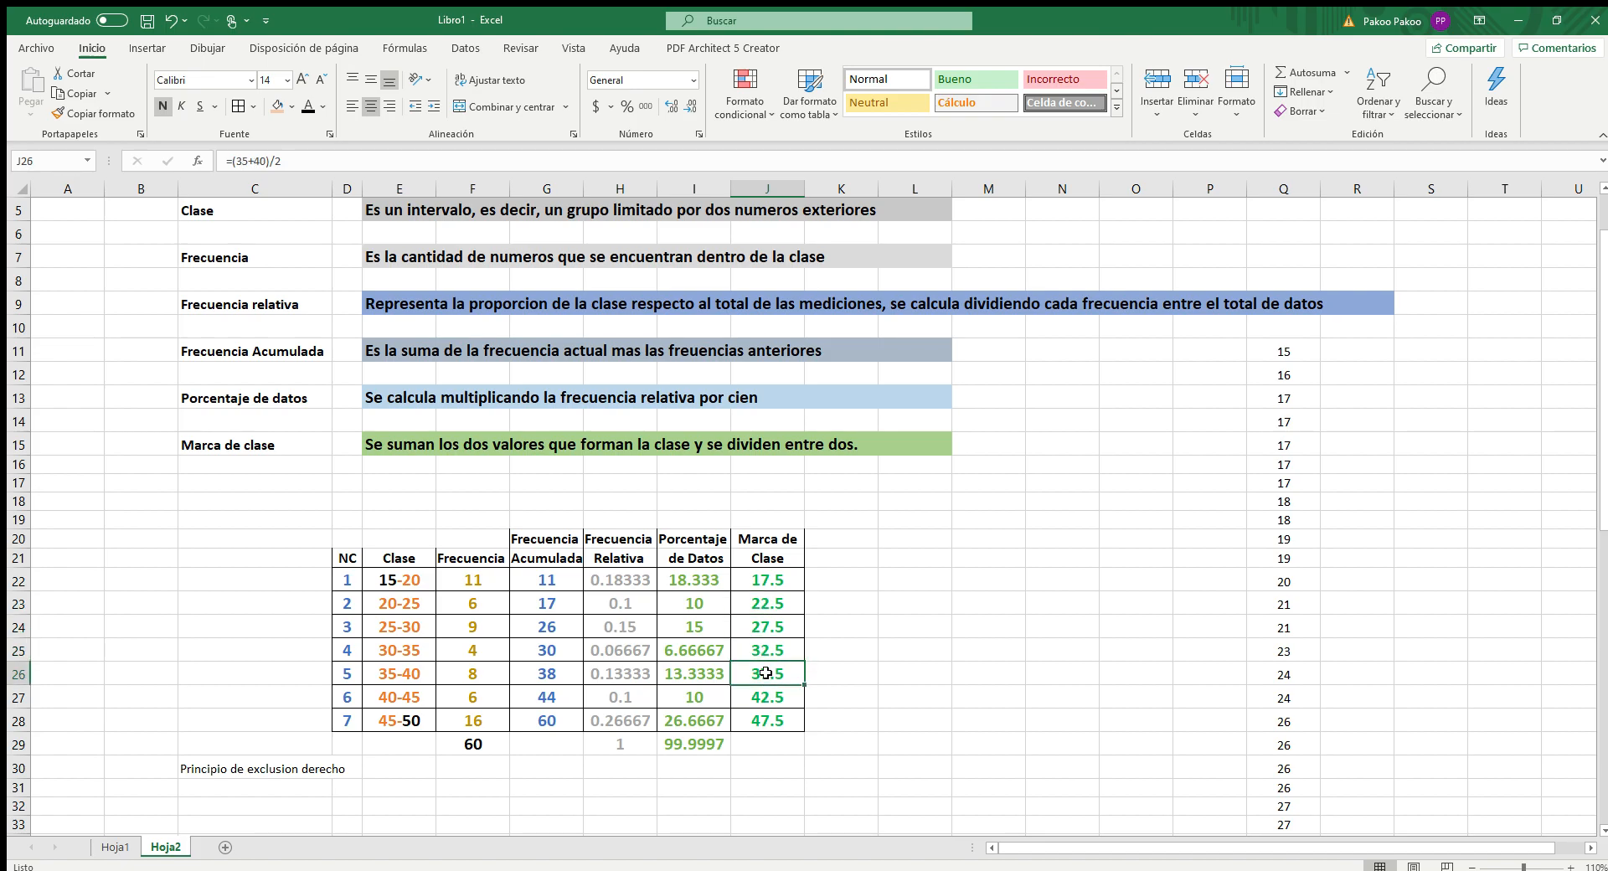
pyautogui.click(766, 693)
pyautogui.moveTo(765, 672); pyautogui.dragTo(767, 720)
pyautogui.click(874, 698)
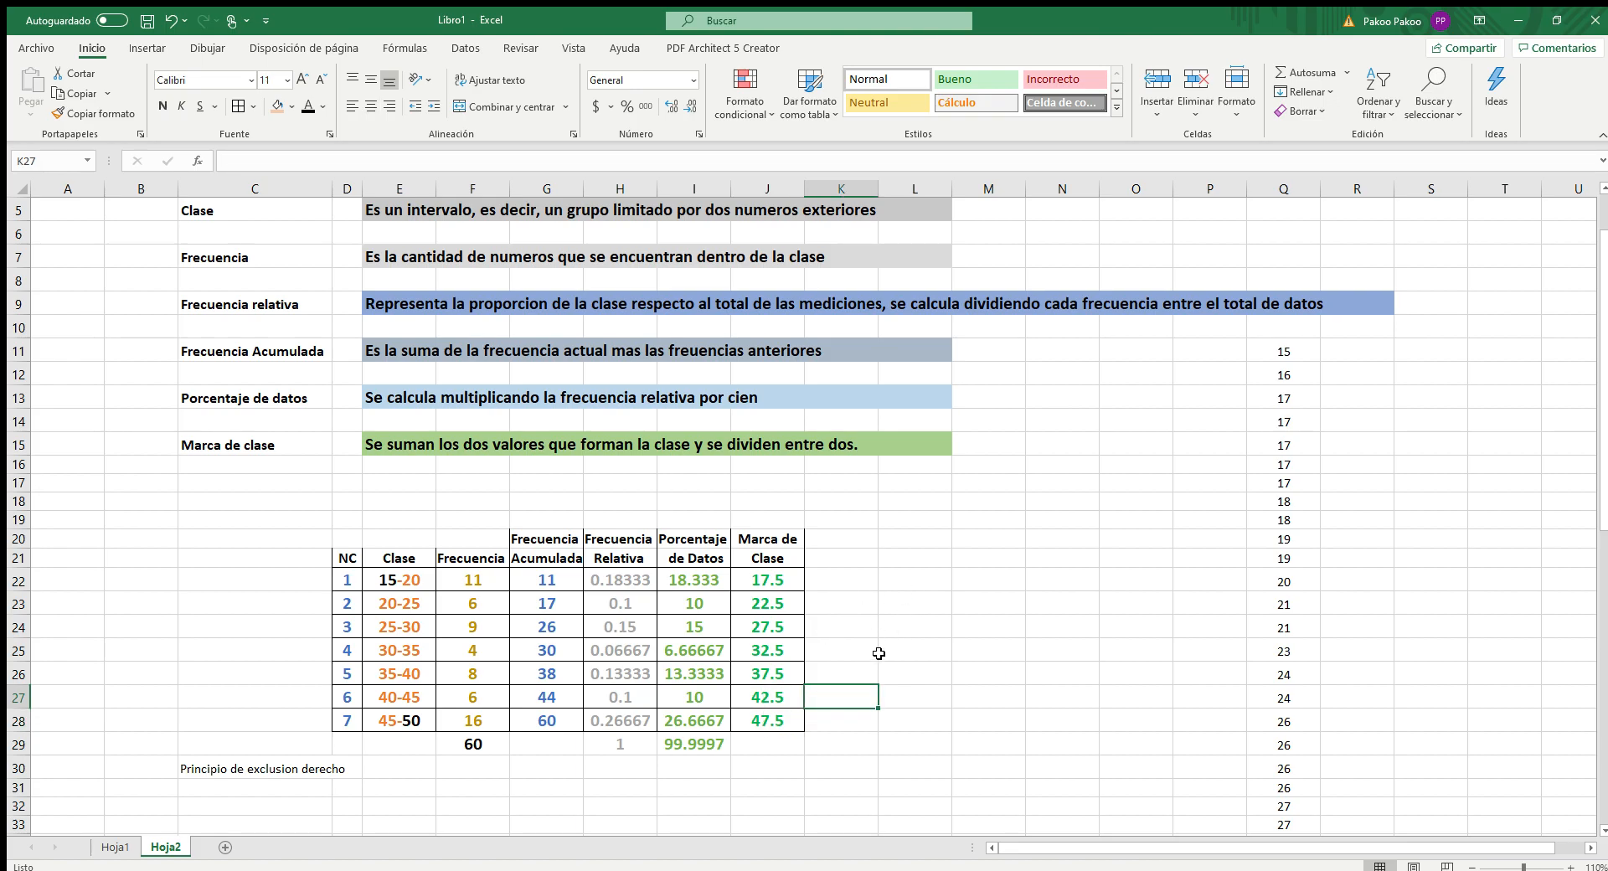
# Review the whole frequency distribution table, including the Frecuencia value of the first class
pyautogui.moveTo(330, 521); pyautogui.dragTo(927, 761)
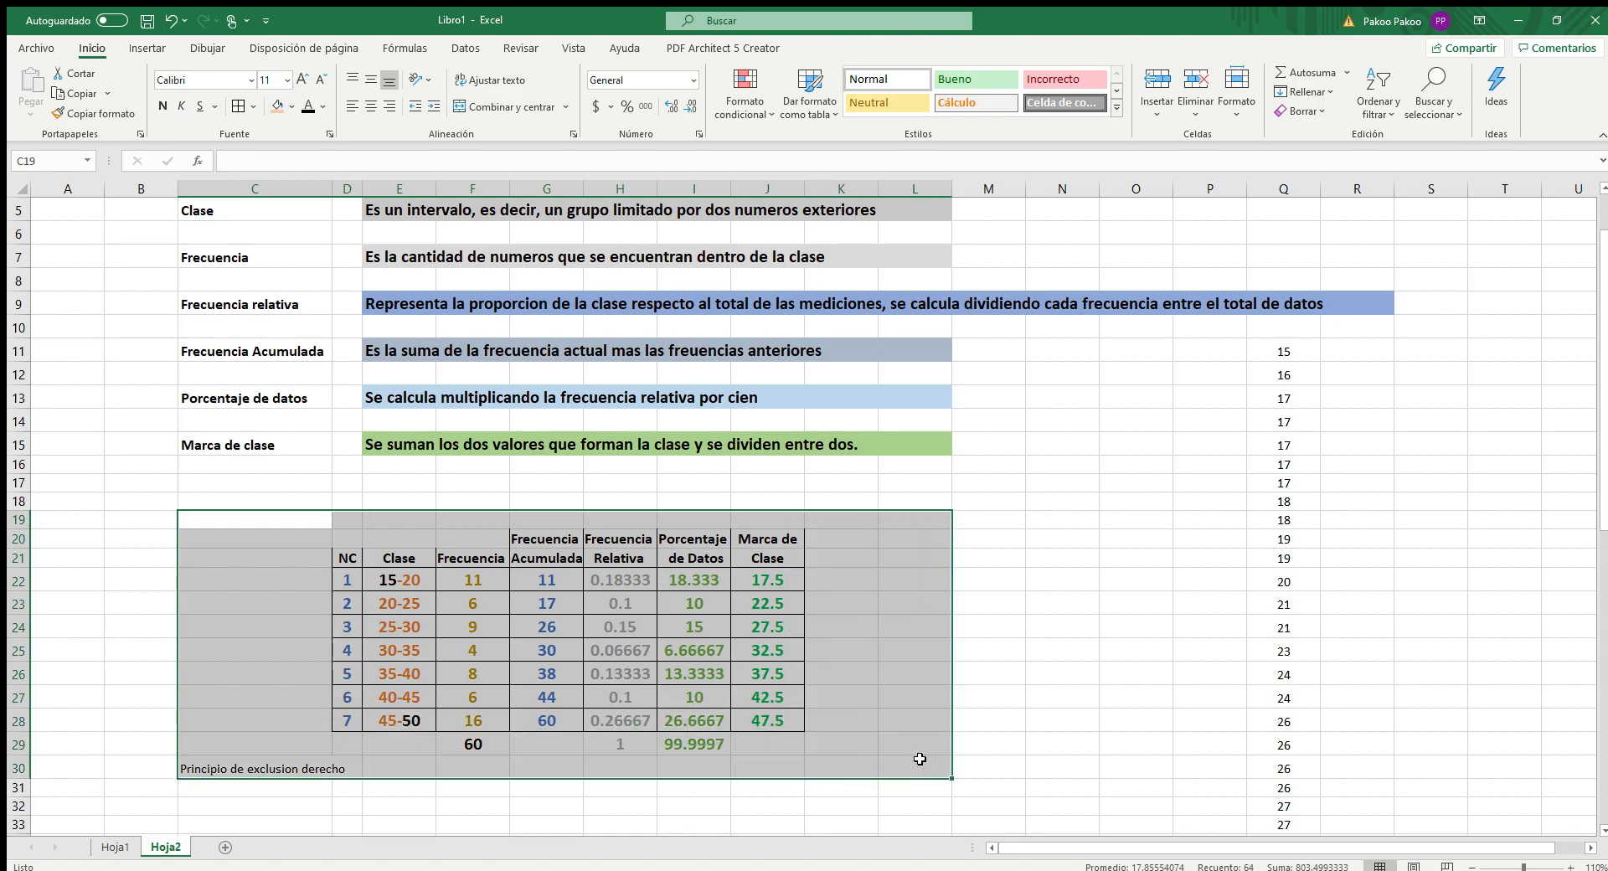
pyautogui.moveTo(694, 603); pyautogui.dragTo(1054, 680)
pyautogui.click(1055, 680)
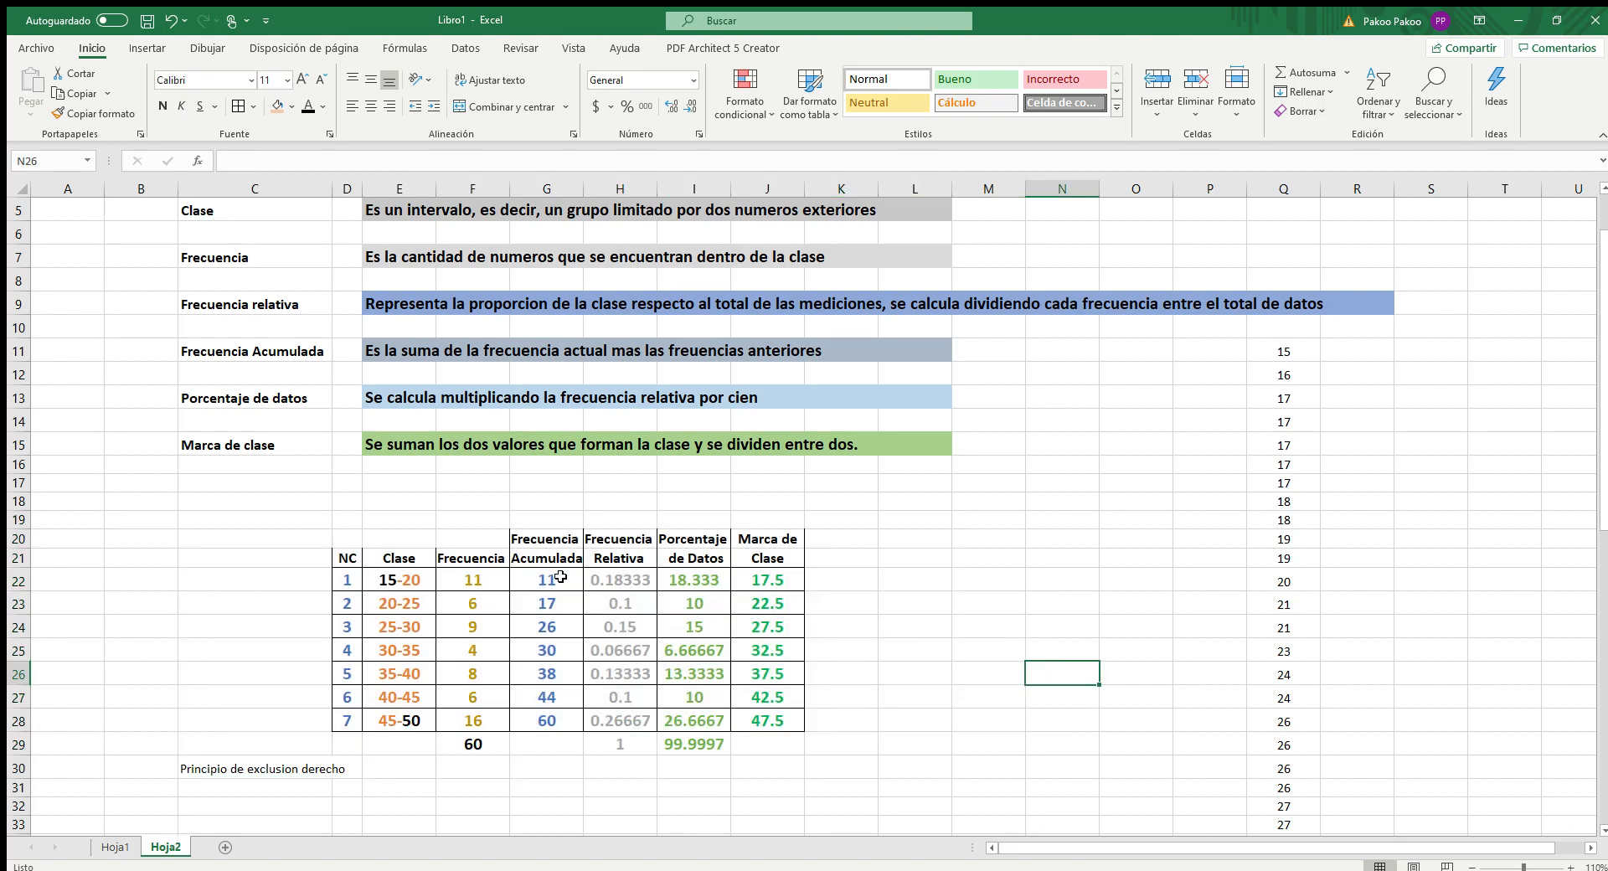
pyautogui.click(456, 584)
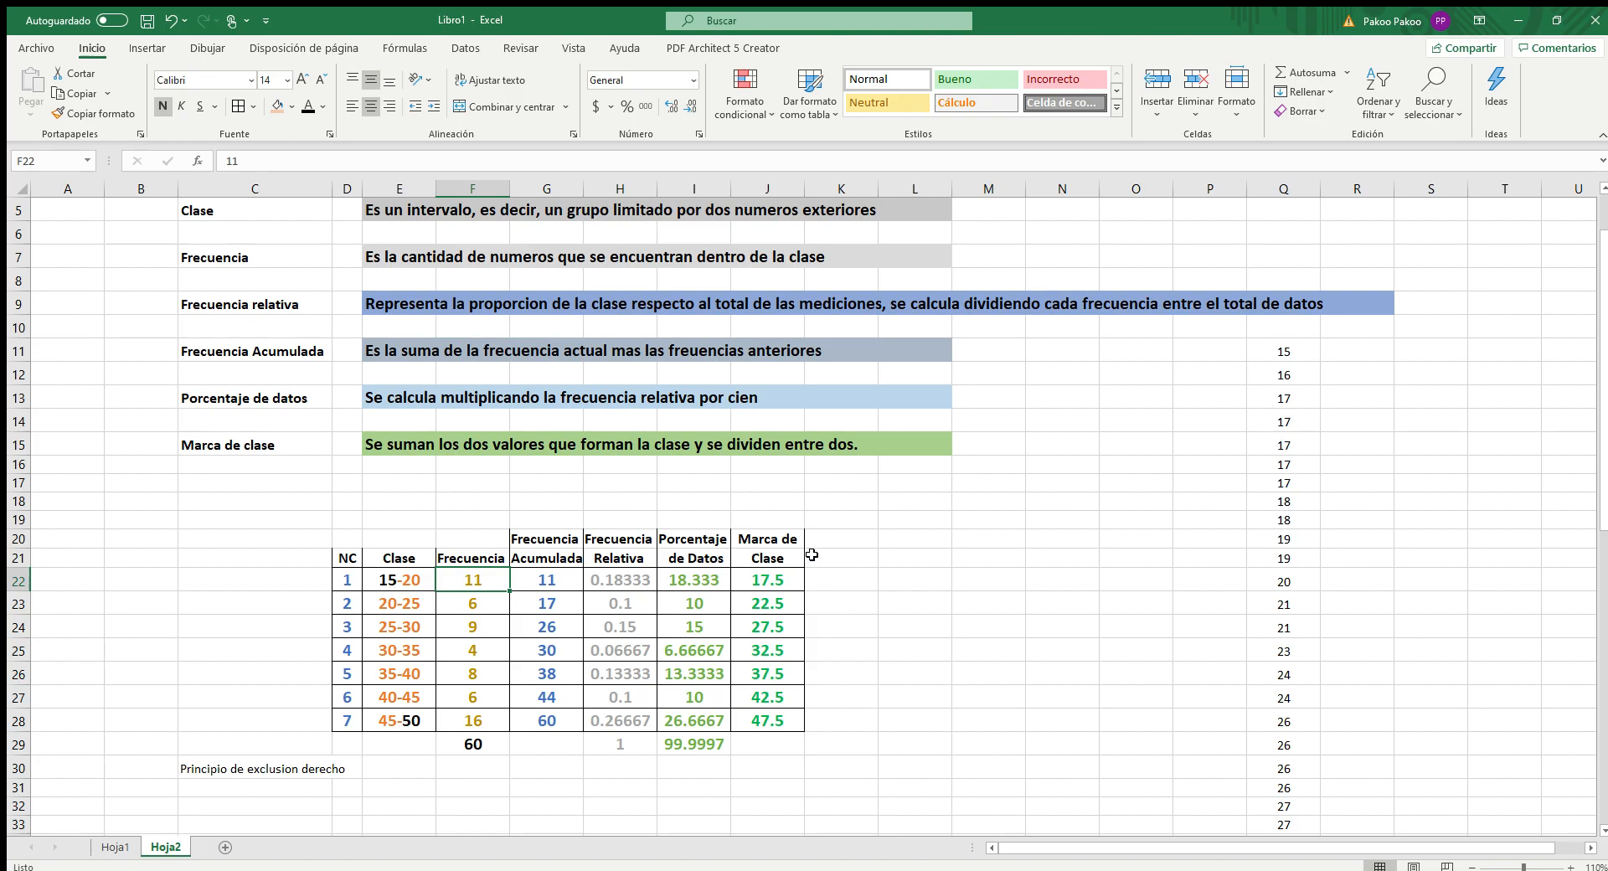
pyautogui.click(831, 578)
pyautogui.click(936, 586)
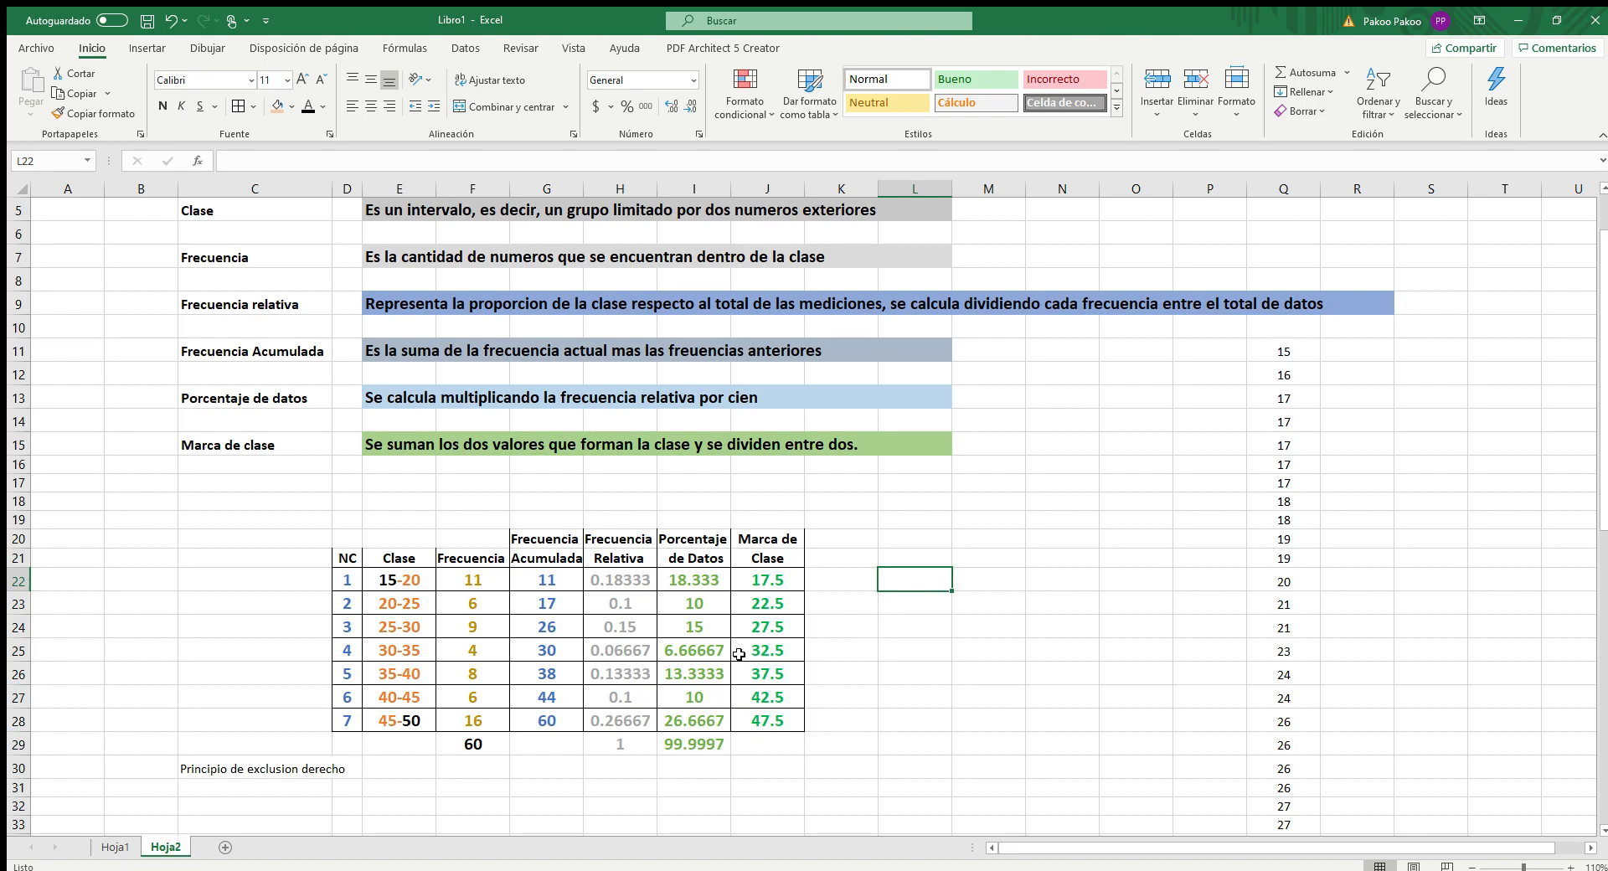
# Examine the Clase intervals 45-50, 30-35 and 15-20 with their frequencies, plus the last Porcentaje de Datos value in I28
pyautogui.click(404, 722)
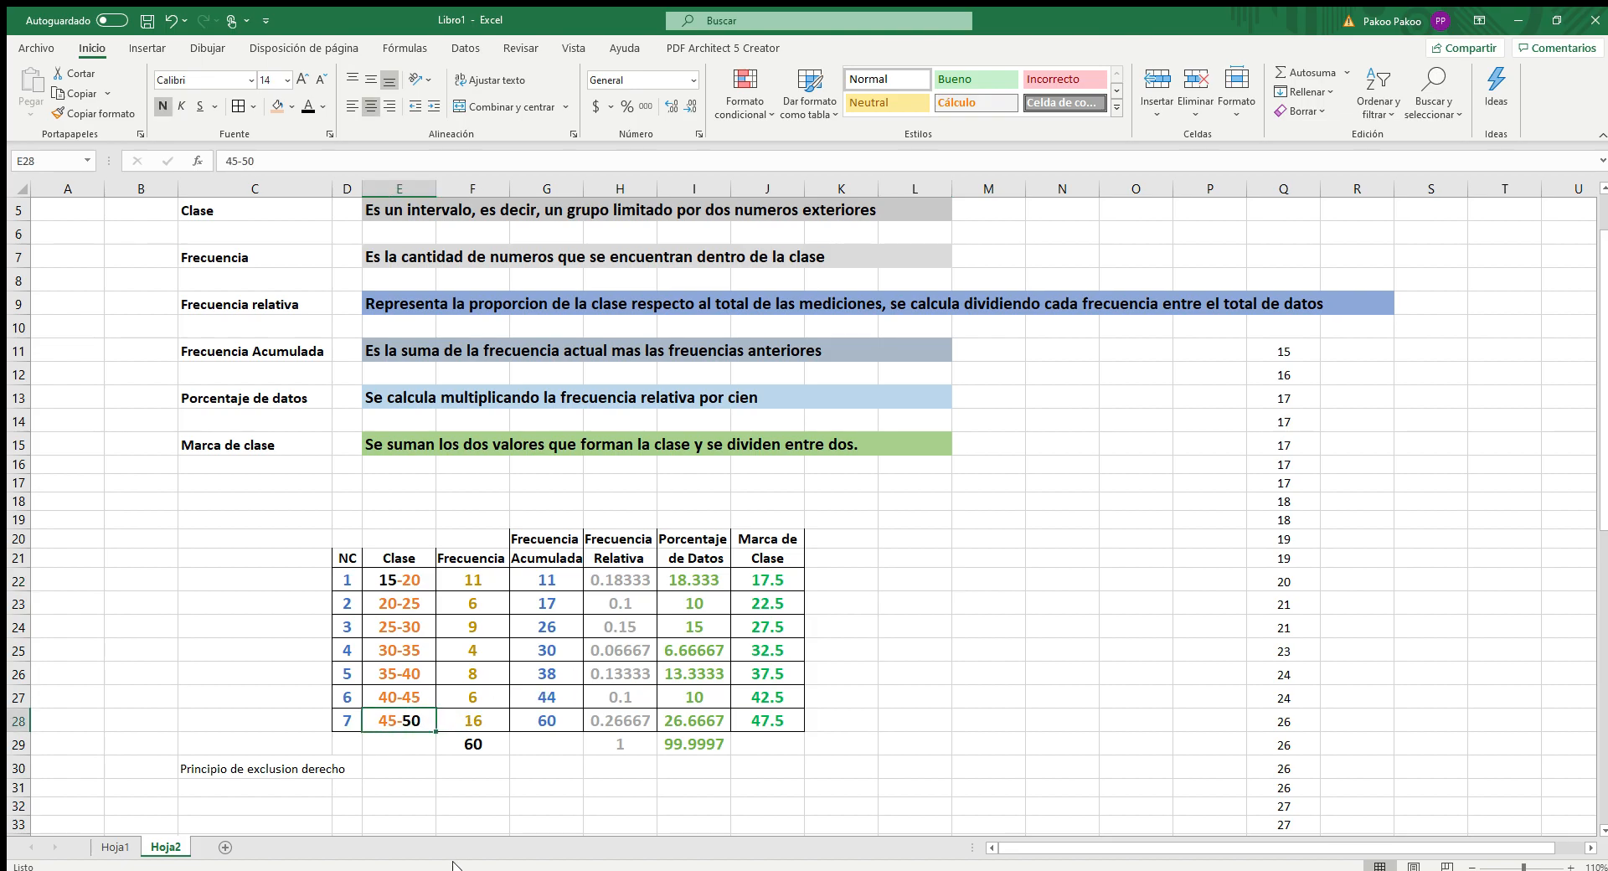
pyautogui.click(406, 653)
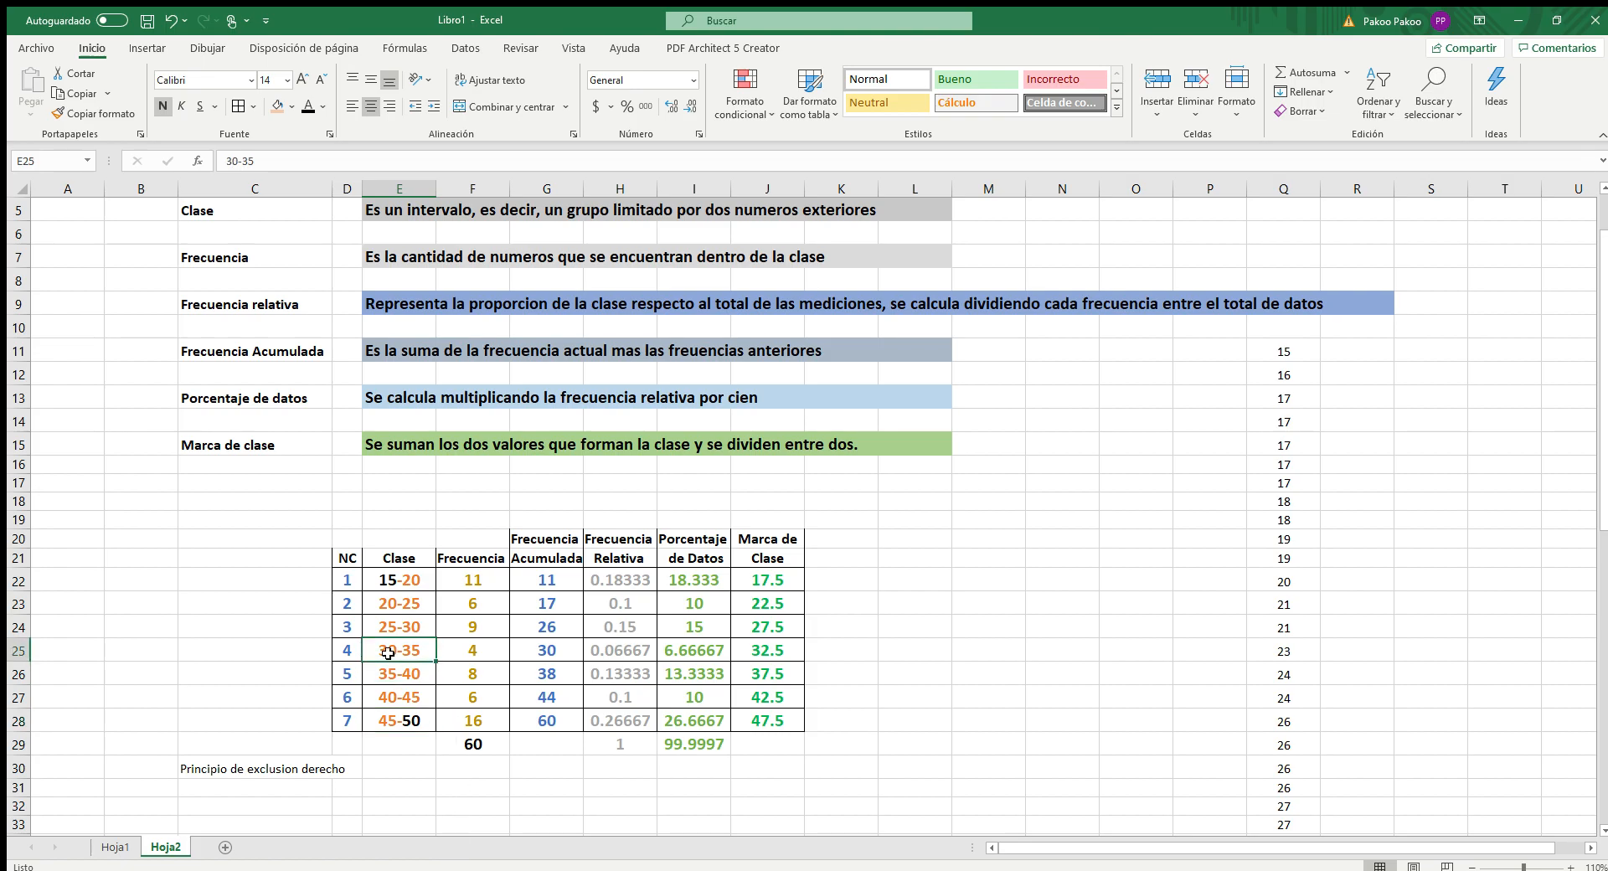
pyautogui.click(467, 653)
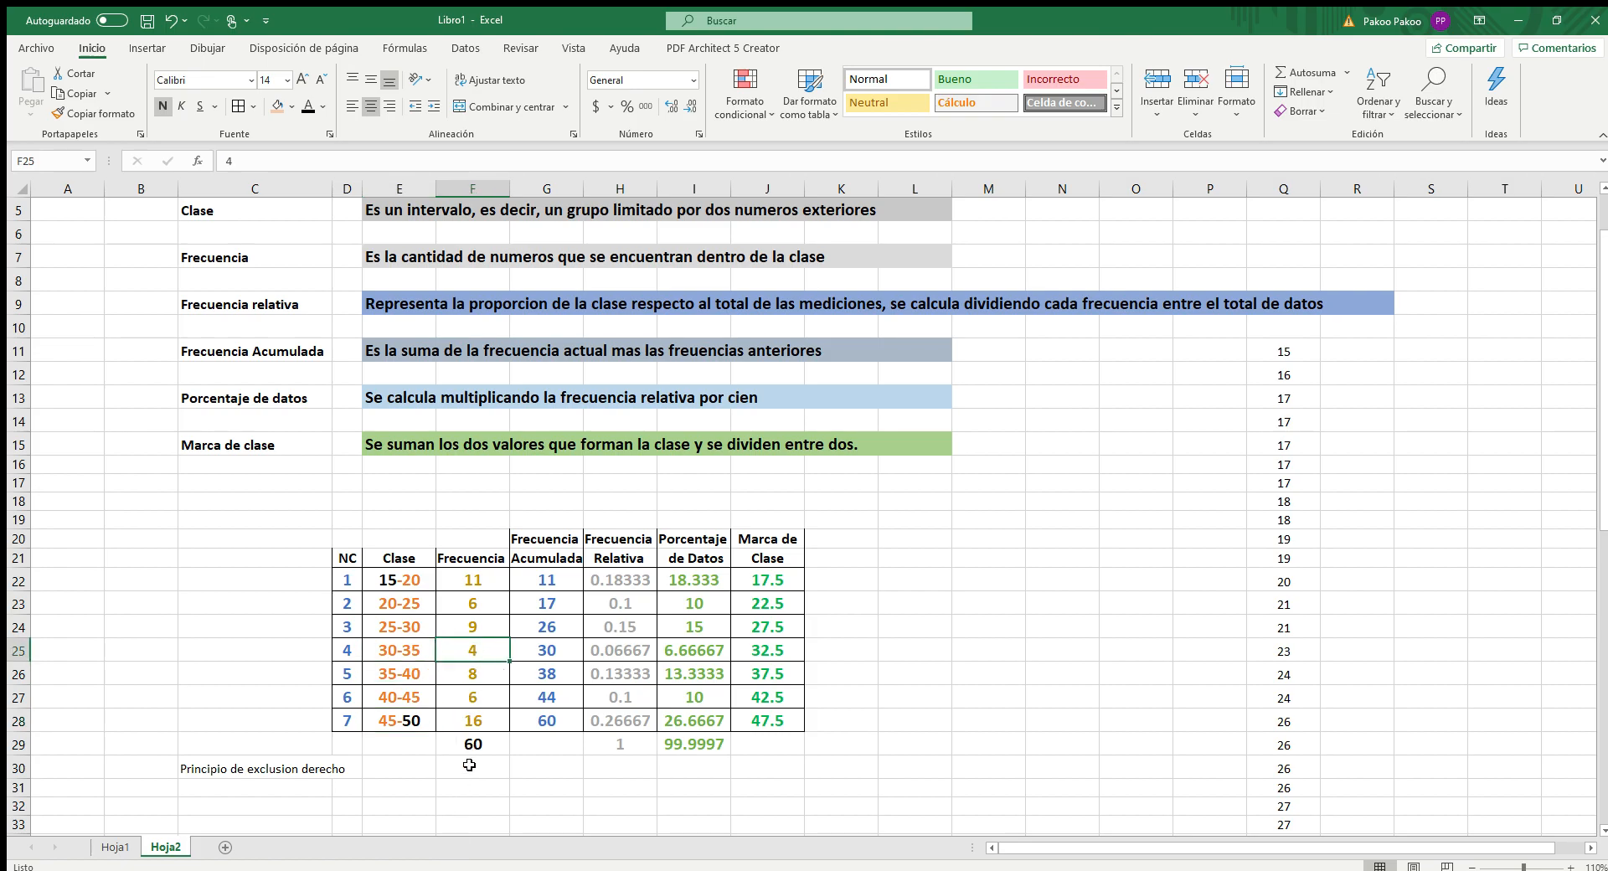
pyautogui.click(382, 578)
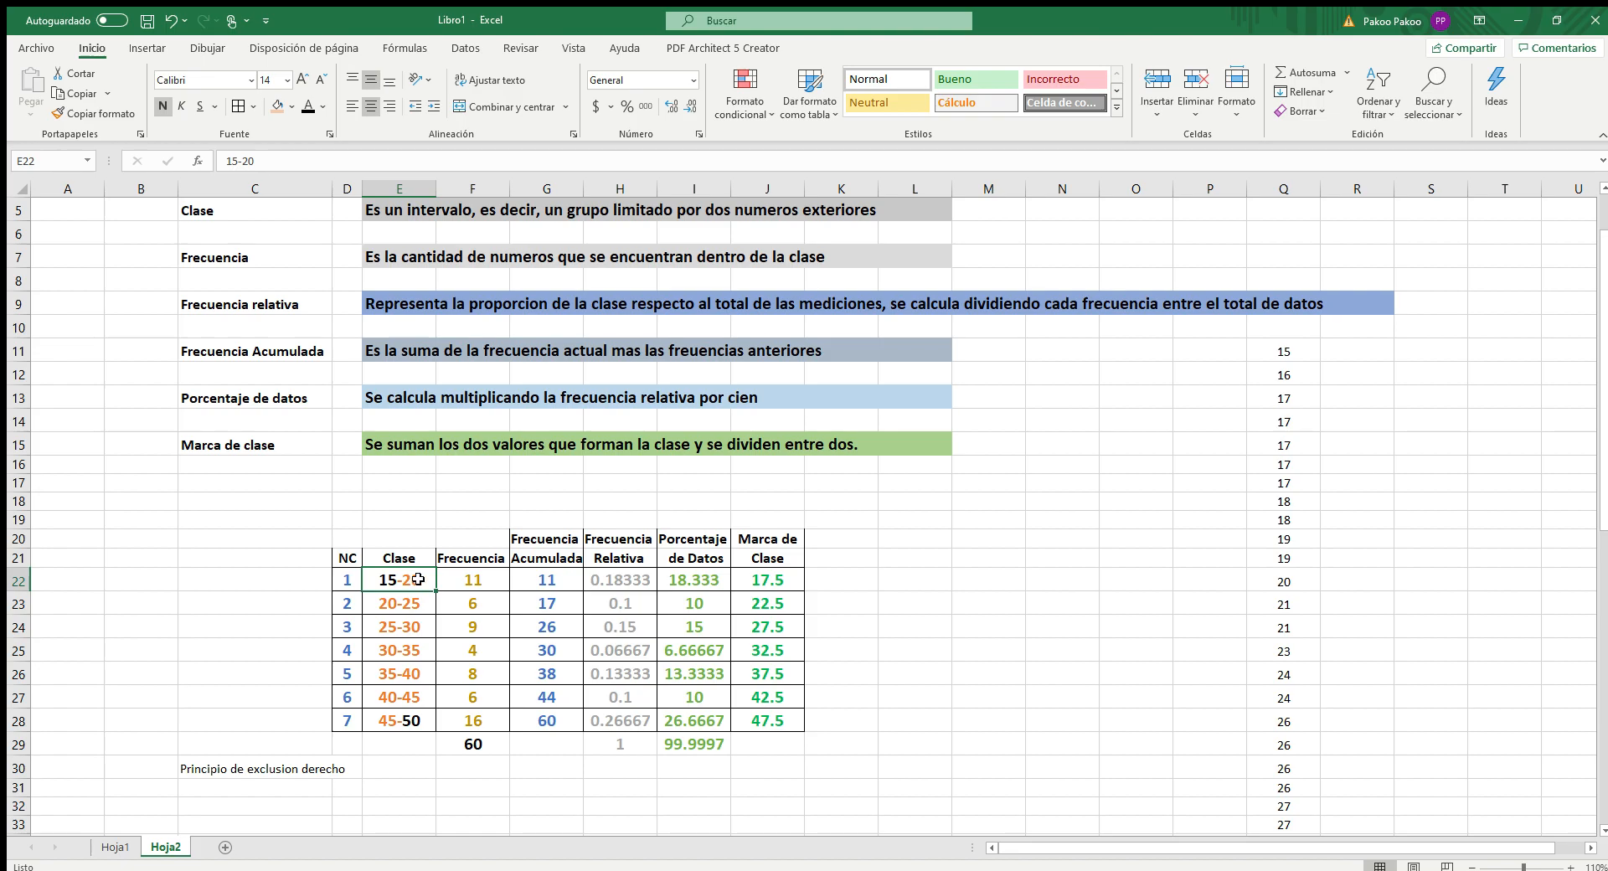
pyautogui.click(457, 580)
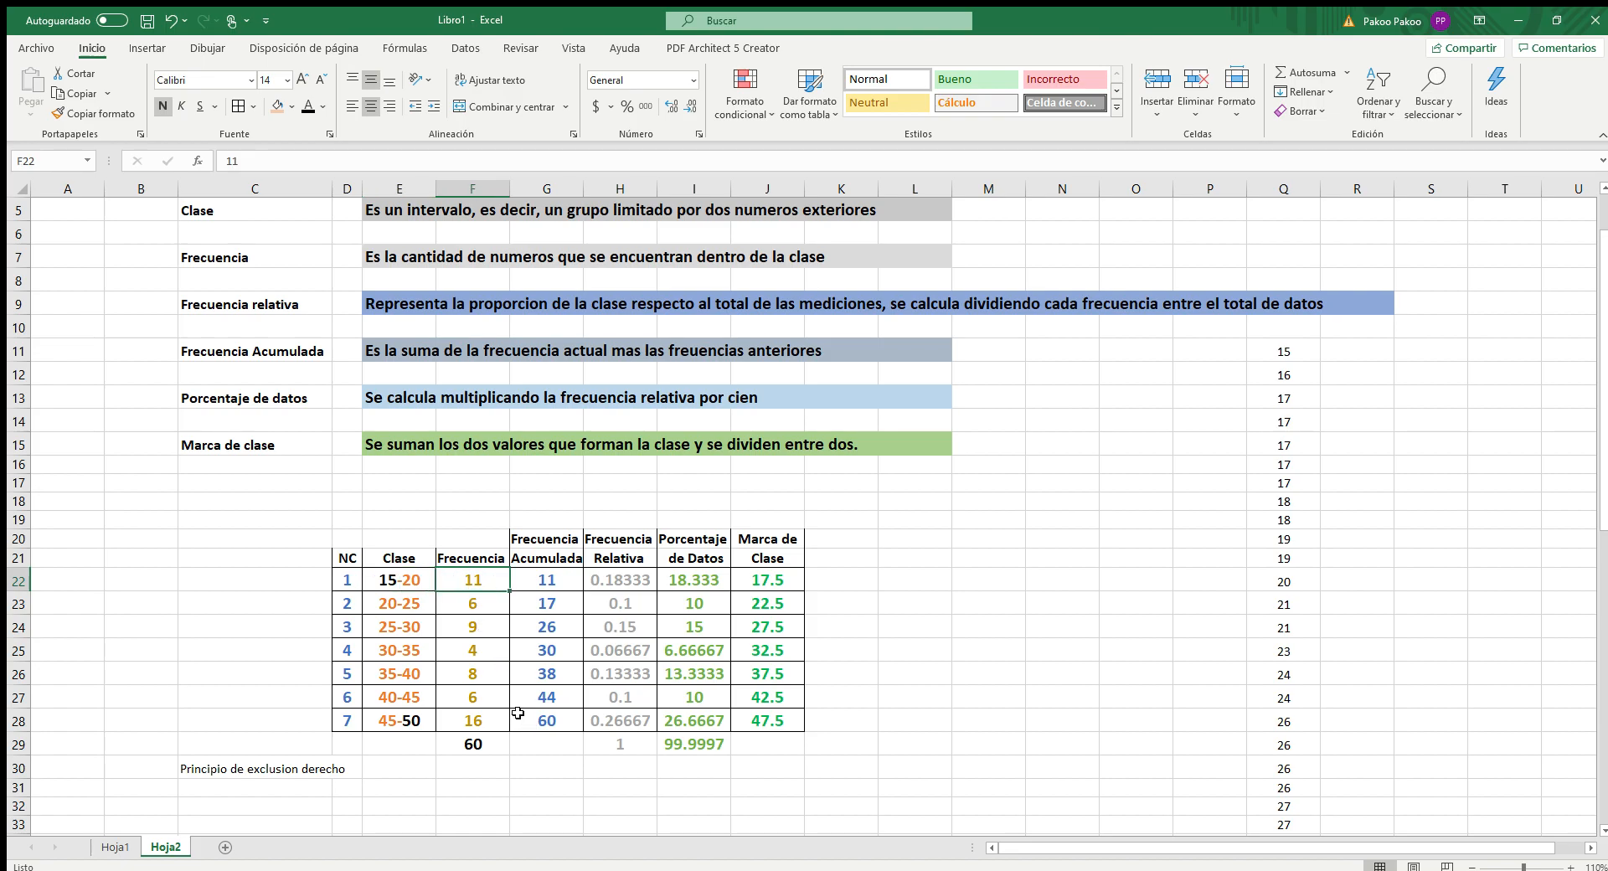
pyautogui.click(693, 726)
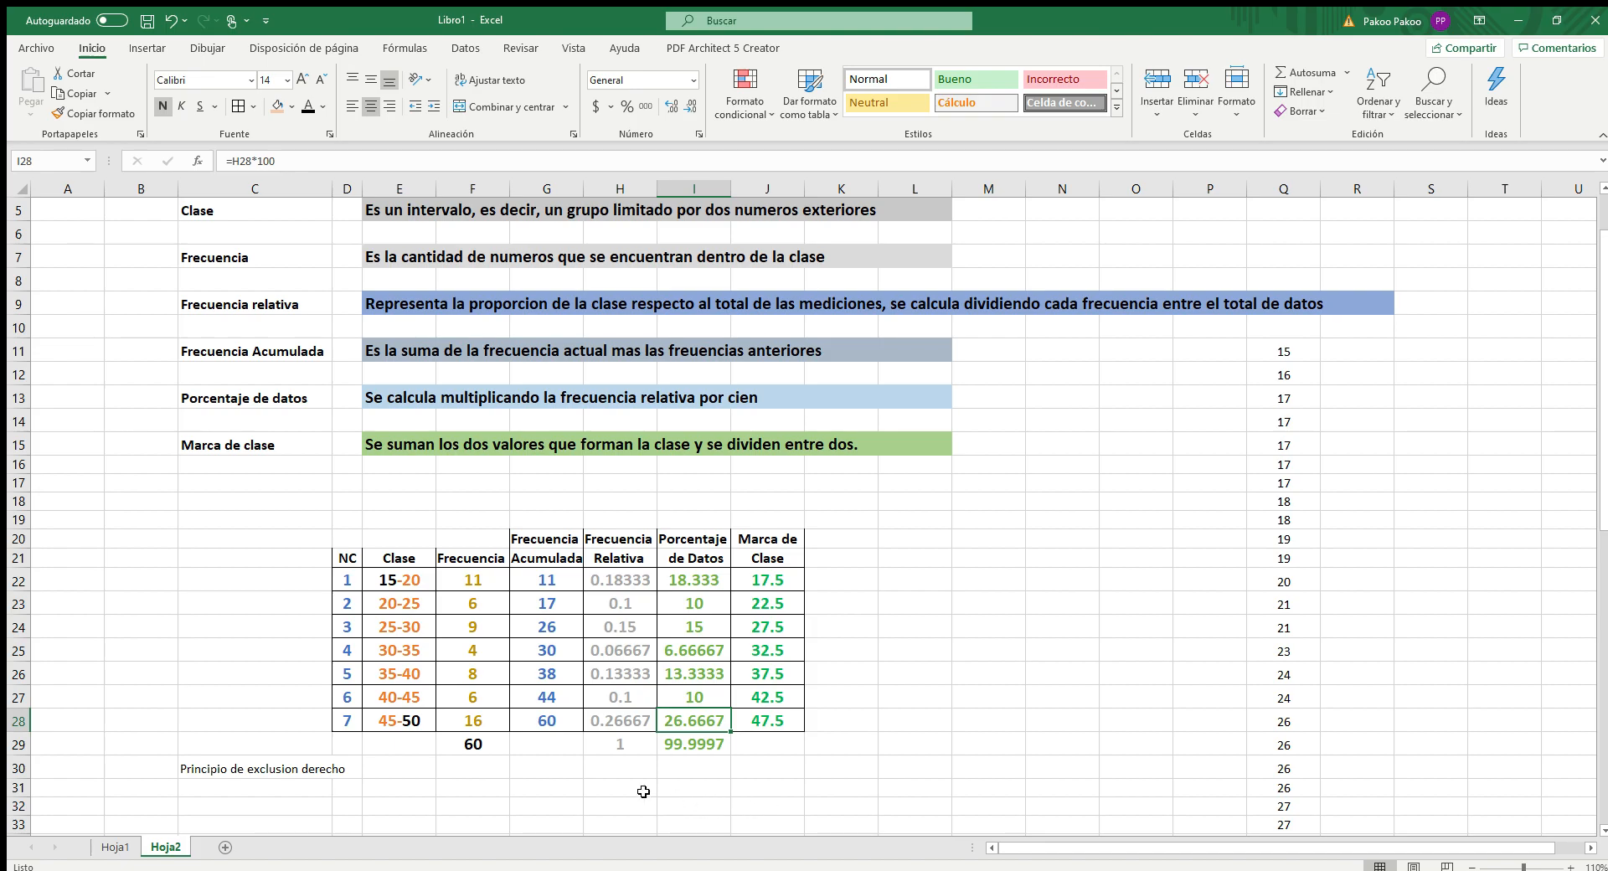
# Highlight the Frecuencia column F21:F28 together with the Marca de Clase column J20:J28 to examine them, and clear the selection
pyautogui.click(412, 556)
pyautogui.moveTo(412, 557); pyautogui.dragTo(473, 721)
pyautogui.moveTo(443, 555); pyautogui.dragTo(473, 721)
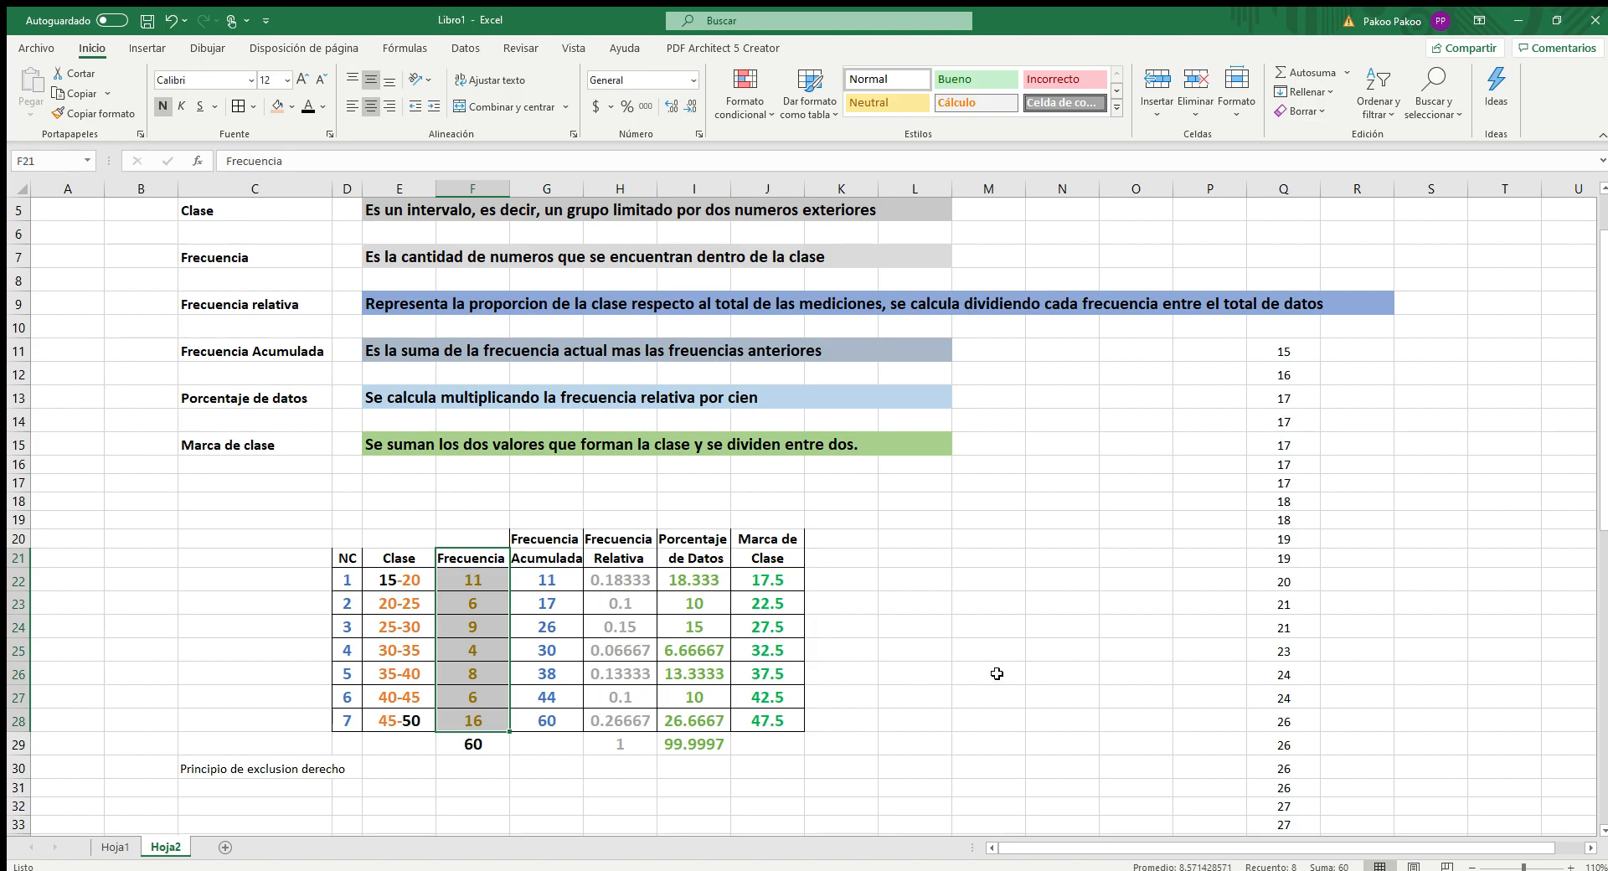
pyautogui.keyDown('ctrl'); pyautogui.click(766, 557); pyautogui.keyUp('ctrl')
pyautogui.keyDown('ctrl'); pyautogui.click(766, 558); pyautogui.keyUp('ctrl')
pyautogui.moveTo(766, 535); pyautogui.dragTo(748, 721)
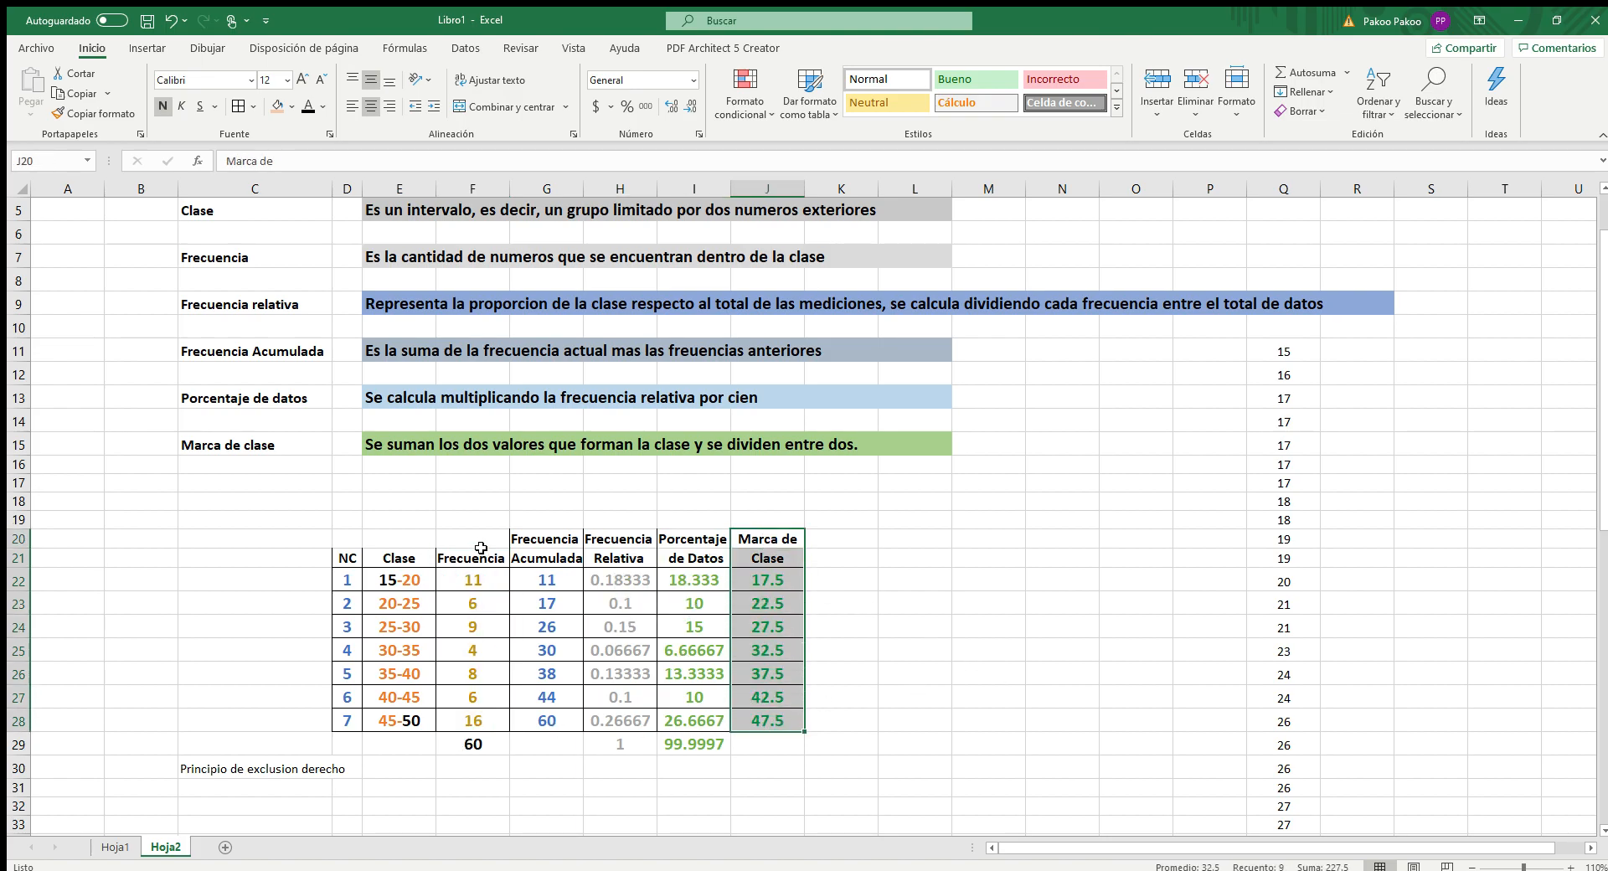
pyautogui.moveTo(481, 556); pyautogui.dragTo(476, 722)
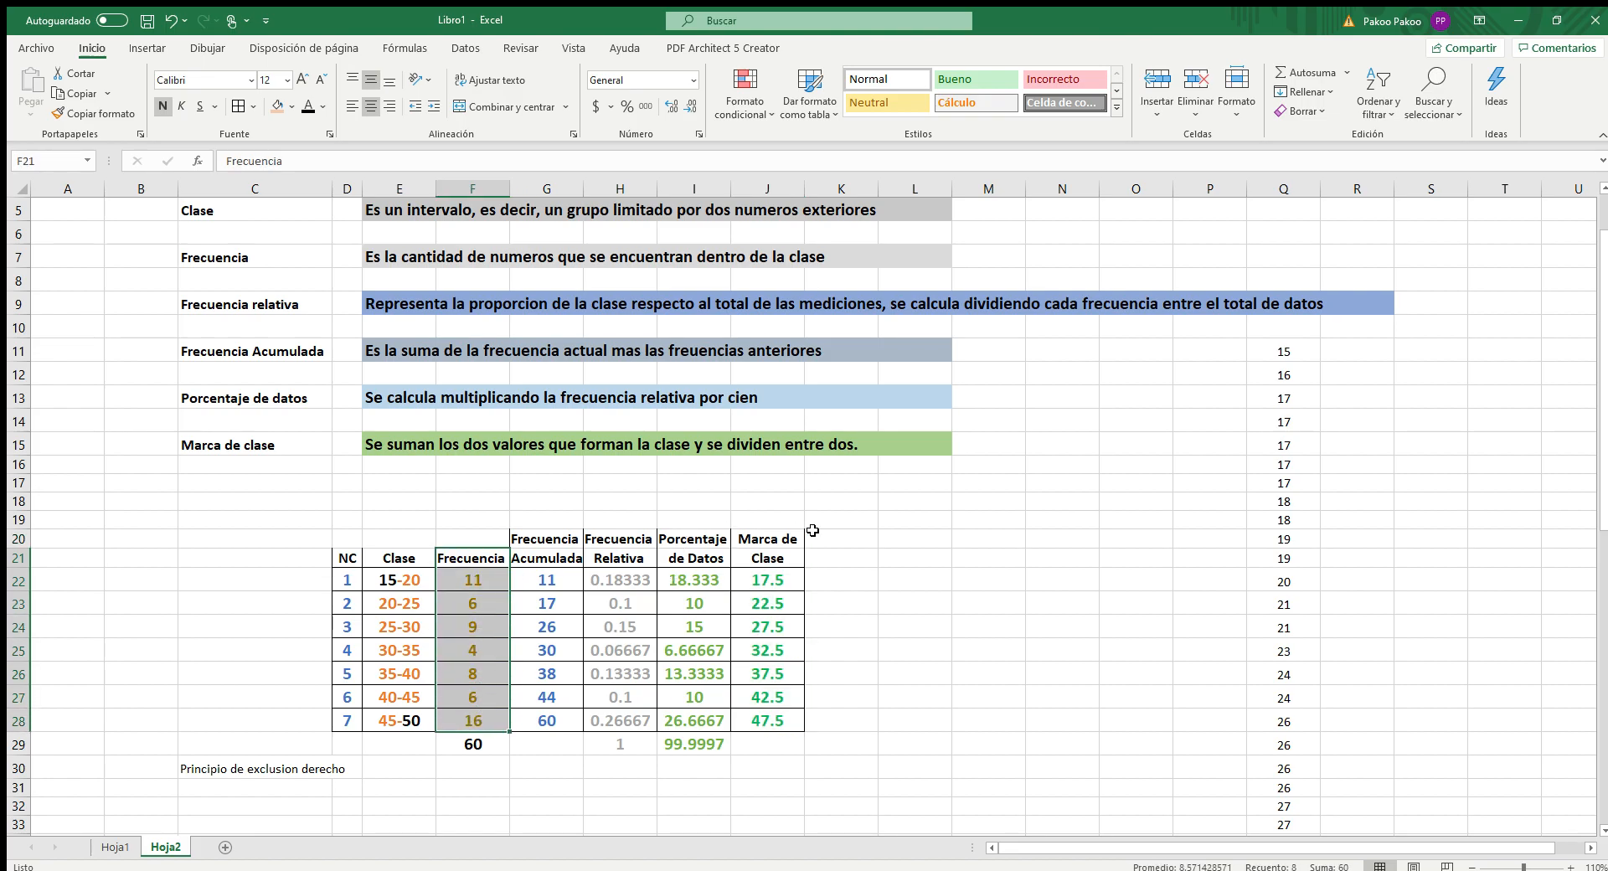
pyautogui.moveTo(794, 534); pyautogui.dragTo(777, 725)
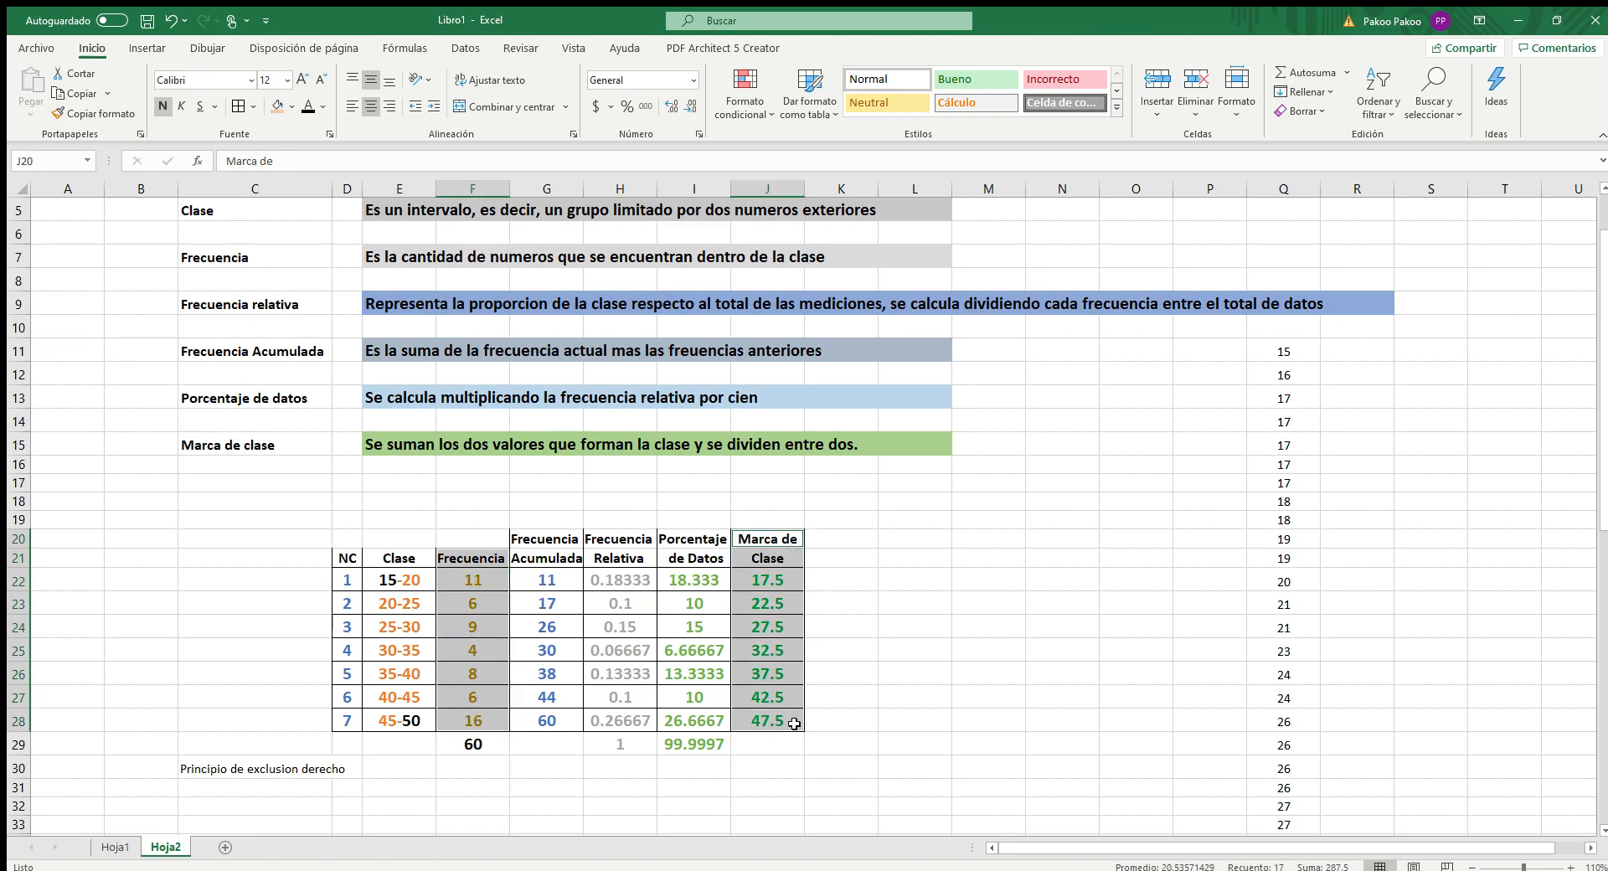
pyautogui.click(938, 697)
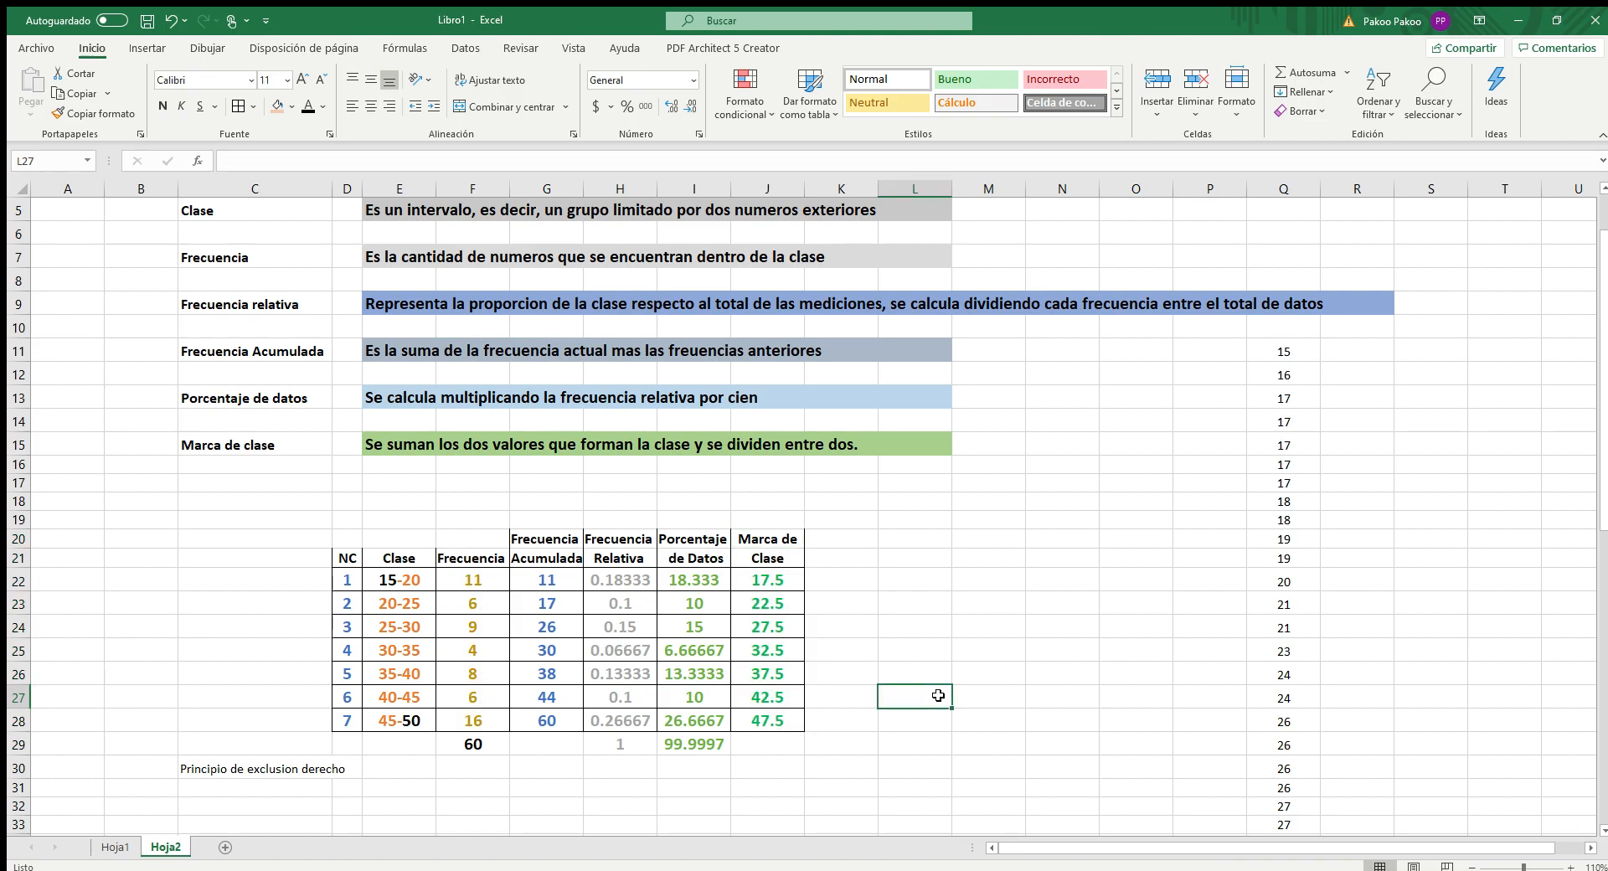